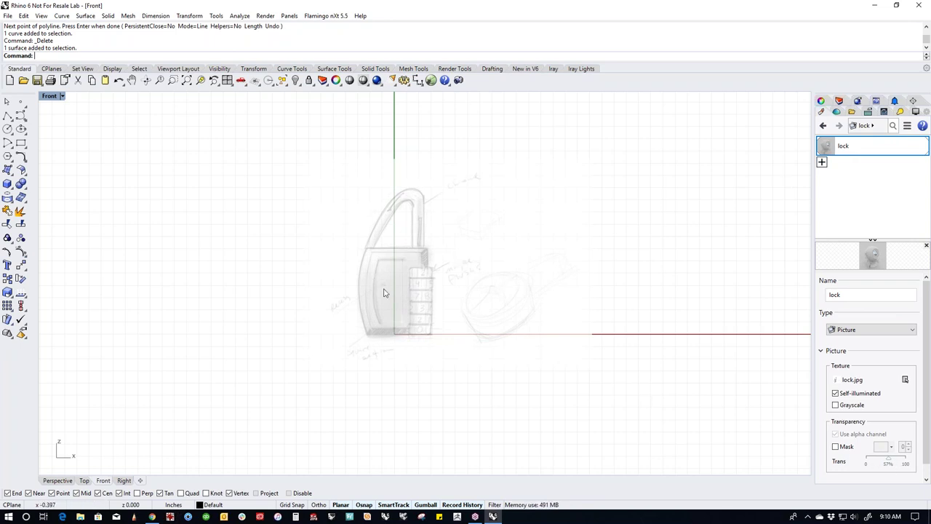
# Display the document's layer list and leave the lock reference picture deselected.
pyautogui.click(839, 101)
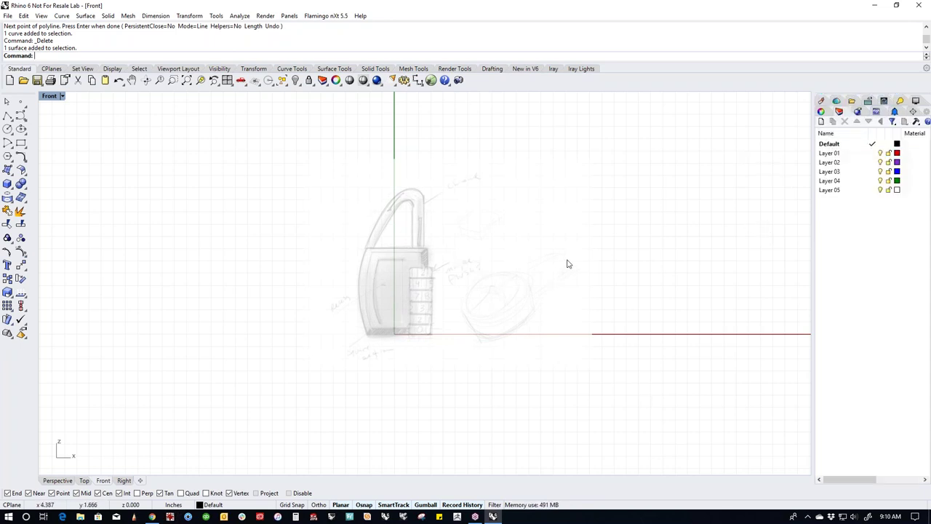
pyautogui.click(498, 283)
pyautogui.click(666, 217)
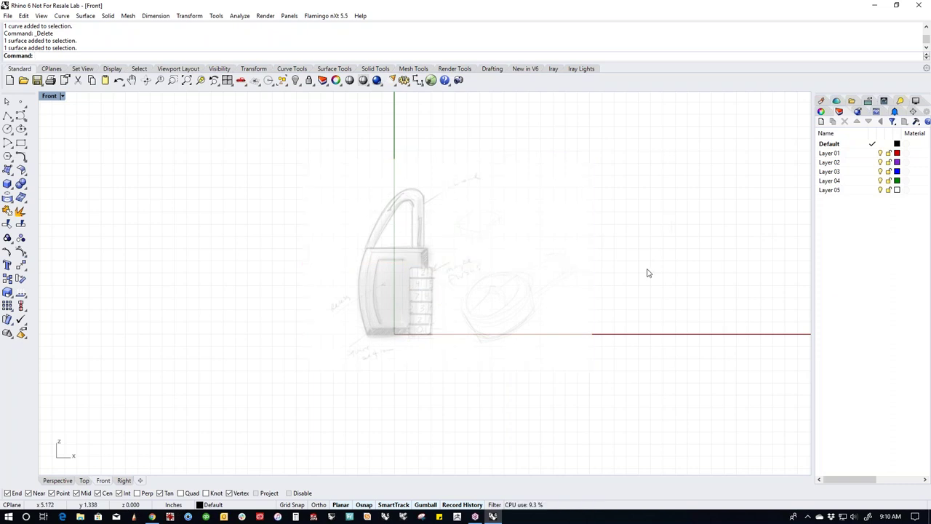
# In the perspective view, create a sphere centred at the origin with a radius of 2.854 inches.
pyautogui.hotkey('ctrl', 'F4')
pyautogui.moveTo(430, 274); pyautogui.dragTo(399, 299, button='right')
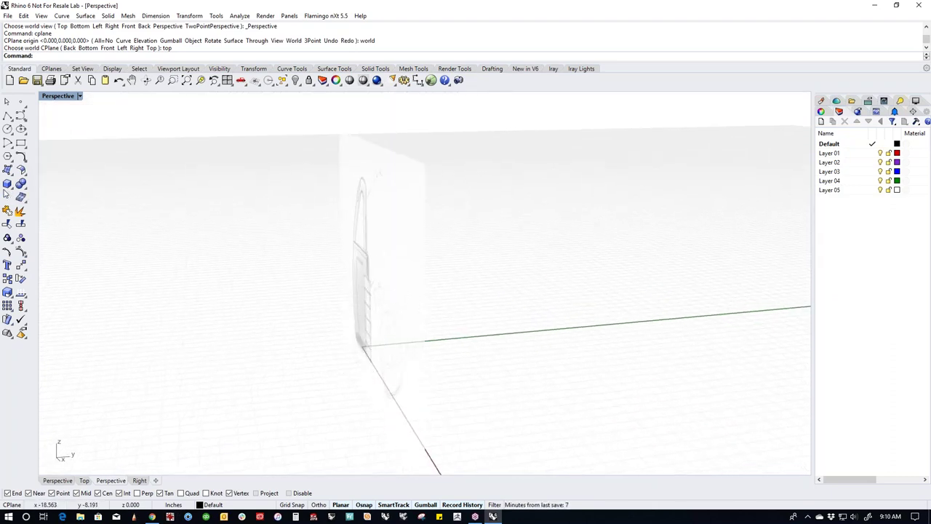
pyautogui.click(10, 187)
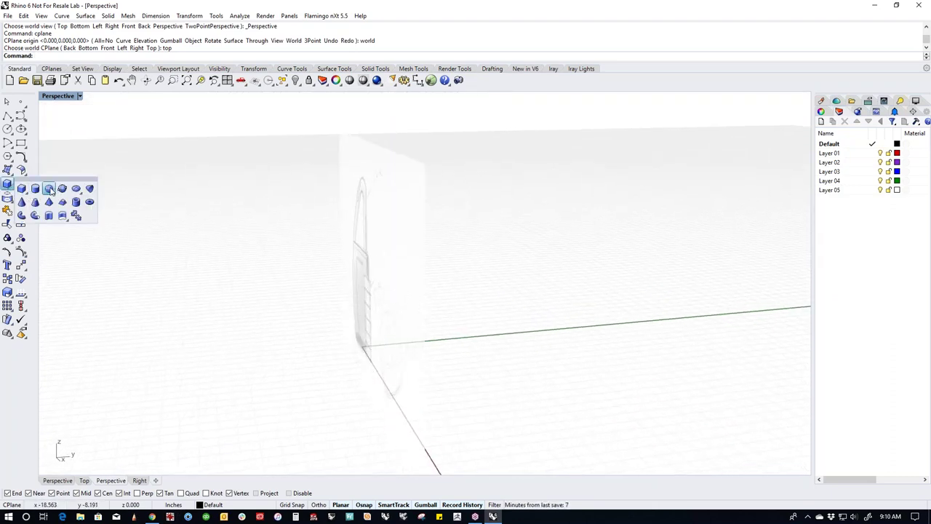
pyautogui.click(49, 189)
pyautogui.write('0')
pyautogui.press('Return')
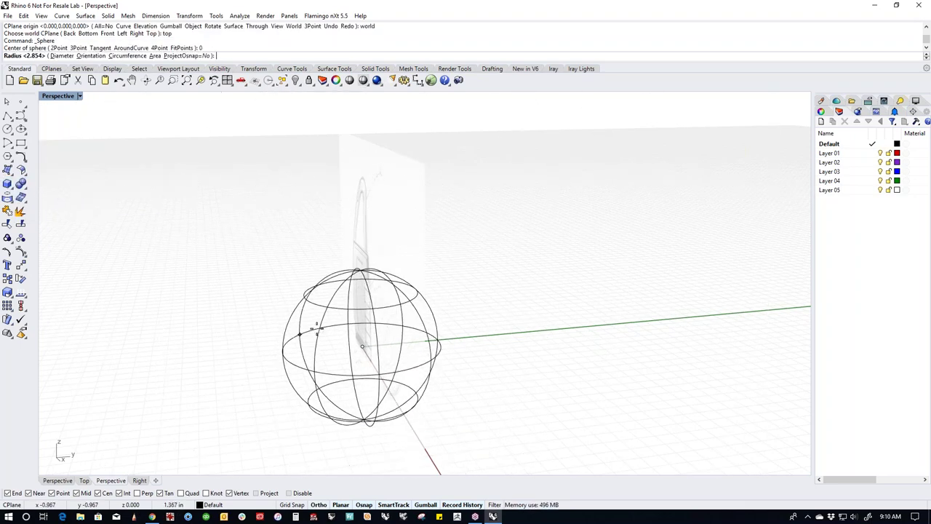
pyautogui.press('Return')
# Set the perspective viewport's display mode to Shaded and view the sphere against the lock picture.
pyautogui.click(61, 96)
pyautogui.click(64, 132)
pyautogui.moveTo(287, 357)
pyautogui.mouseDown(button='right')
pyautogui.moveTo(440, 370)
pyautogui.moveTo(553, 345)
pyautogui.moveTo(283, 349)
pyautogui.moveTo(387, 356)
pyautogui.moveTo(381, 367)
pyautogui.mouseUp(button='right')
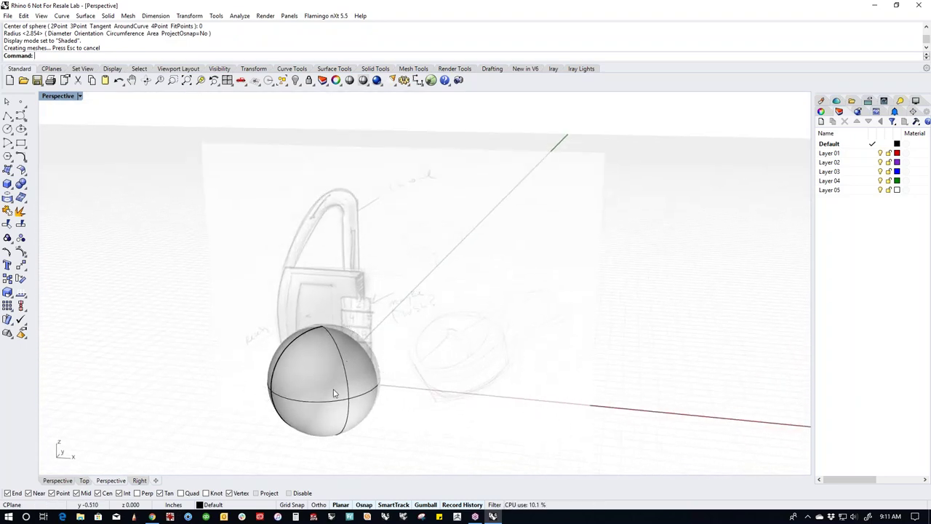
pyautogui.moveTo(380, 406); pyautogui.dragTo(327, 414, button='right')
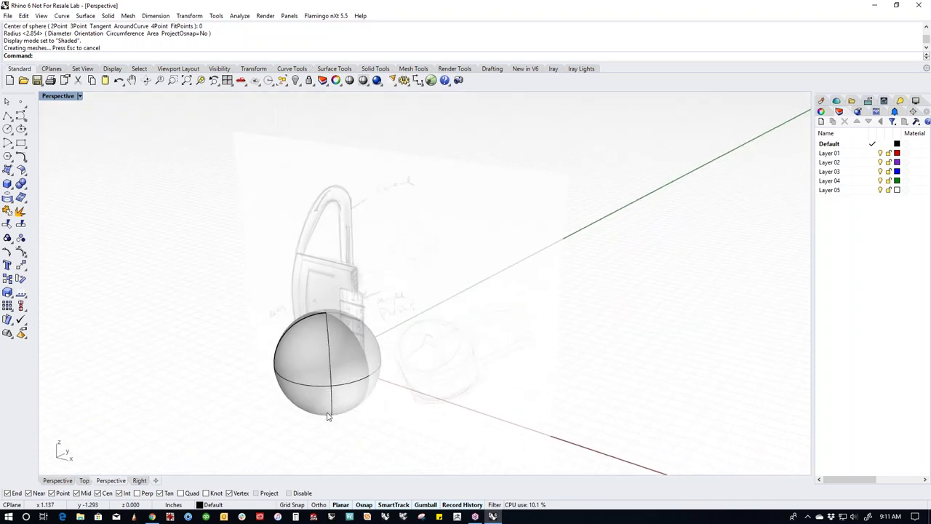
# Move the lock picture back along the Y axis so it stands behind the sphere, and check it in the front view.
pyautogui.click(367, 306)
pyautogui.moveTo(404, 286); pyautogui.dragTo(486, 244)
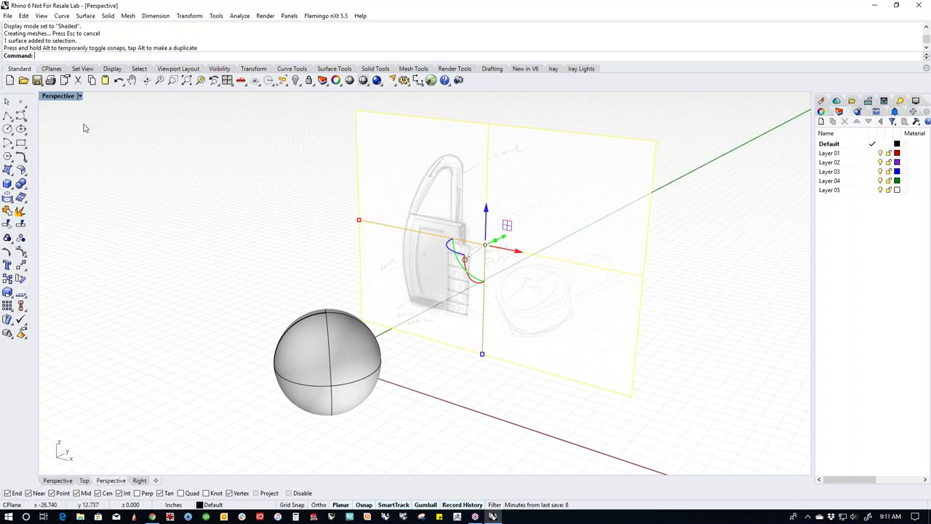
pyautogui.hotkey('ctrl', 'F2')
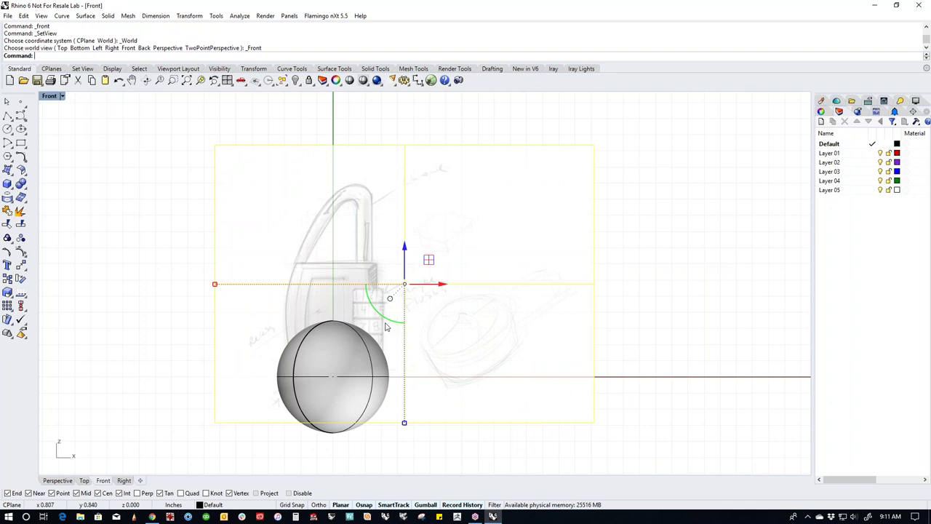
pyautogui.press('Return')
pyautogui.moveTo(528, 404); pyautogui.dragTo(515, 383, button='right')
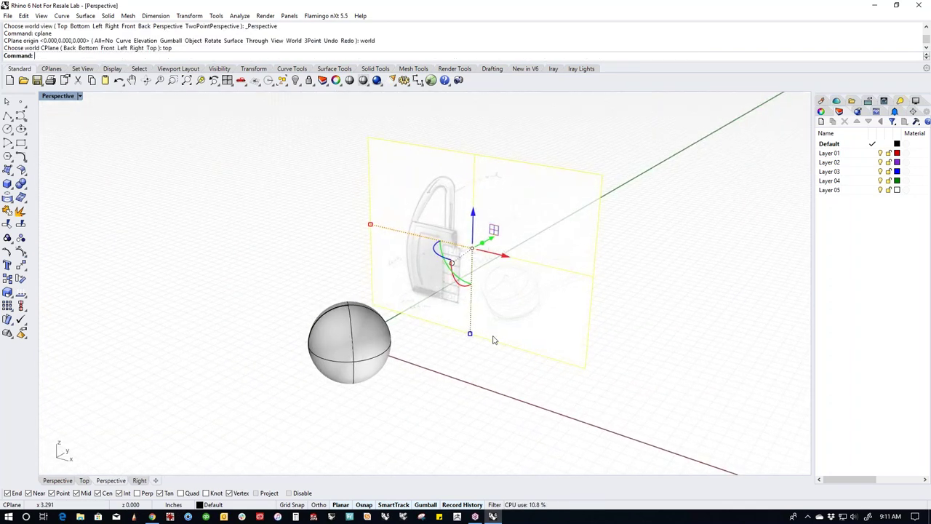
pyautogui.moveTo(456, 369); pyautogui.dragTo(454, 391, button='right')
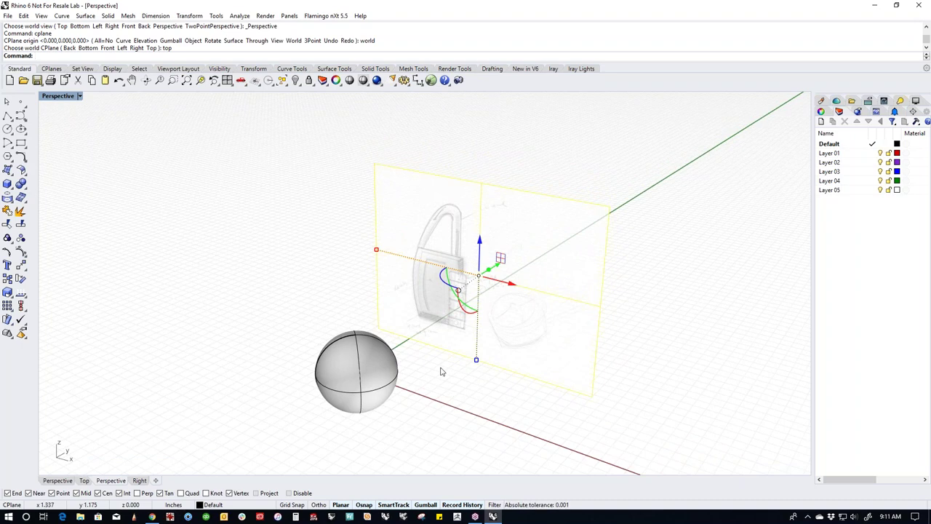
# Copy the lock picture beside the original along the X axis and rotate the copy 90 degrees about the vertical axis.
pyautogui.moveTo(509, 284); pyautogui.dragTo(282, 230)
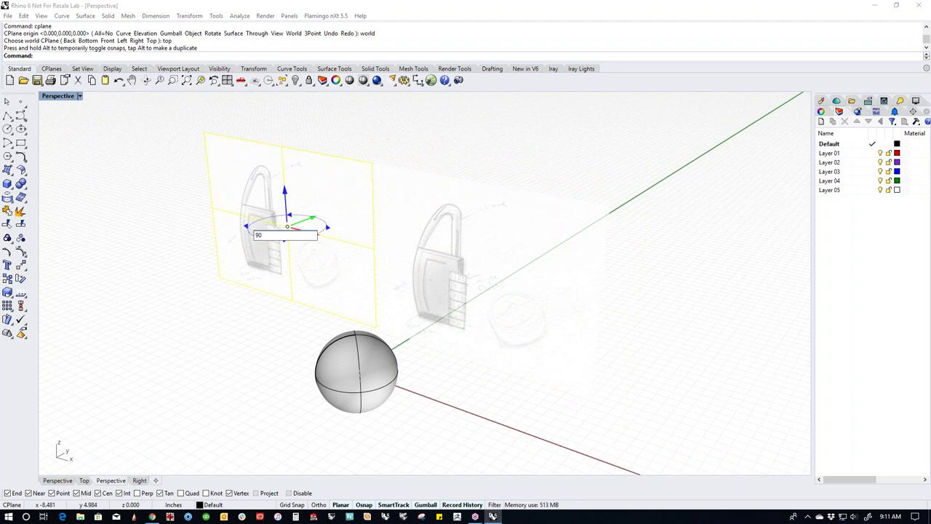
pyautogui.press('Return')
pyautogui.moveTo(271, 232)
pyautogui.mouseDown()
pyautogui.moveTo(251, 269)
pyautogui.moveTo(270, 230)
pyautogui.mouseUp()
# Shift the rotated picture along Y in the right view to centre its lock on the sphere, then restore Perspective with the world Top CPlane.
pyautogui.hotkey('ctrl', 'F3')
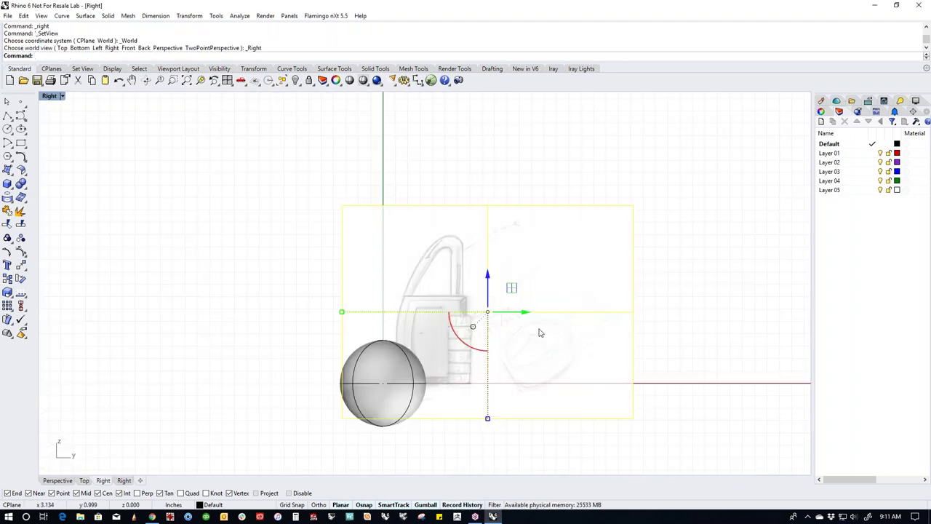
pyautogui.moveTo(530, 312); pyautogui.dragTo(436, 313)
pyautogui.hotkey('ctrl', 'F4')
pyautogui.write('cplane')
pyautogui.press('Return')
pyautogui.write('world')
pyautogui.press('Return')
pyautogui.write('top')
pyautogui.press('Return')
pyautogui.moveTo(347, 367); pyautogui.dragTo(470, 387, button='right')
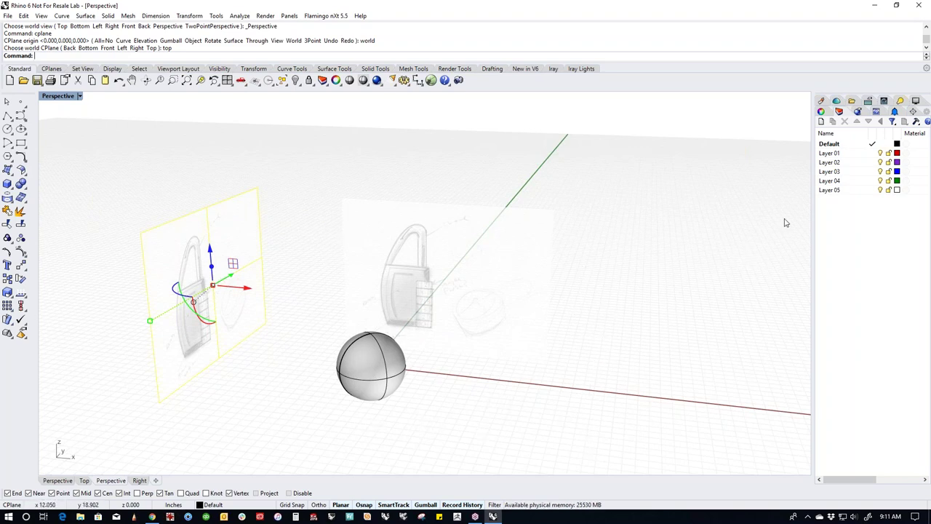
# Assign the front-facing lock picture to Layer 01 and rename that layer front.
pyautogui.click(429, 295)
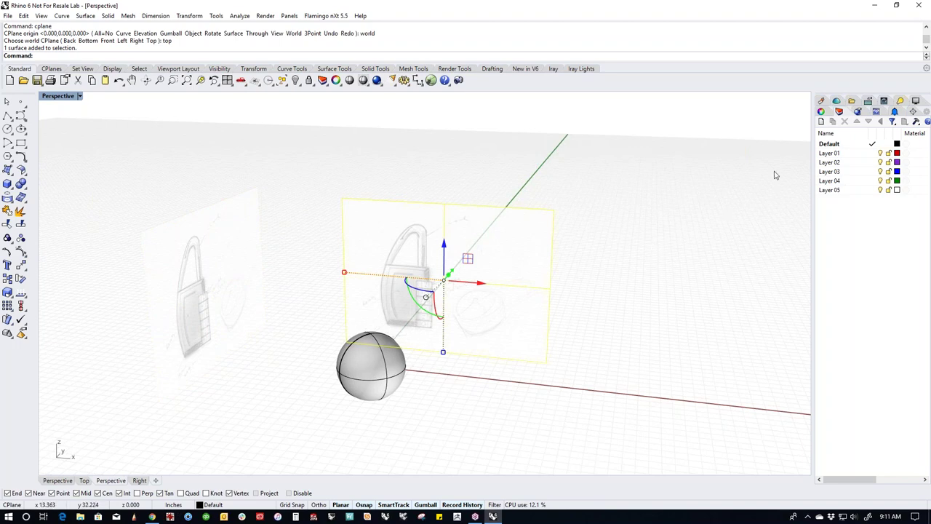
pyautogui.click(830, 154)
pyautogui.rightClick(830, 154)
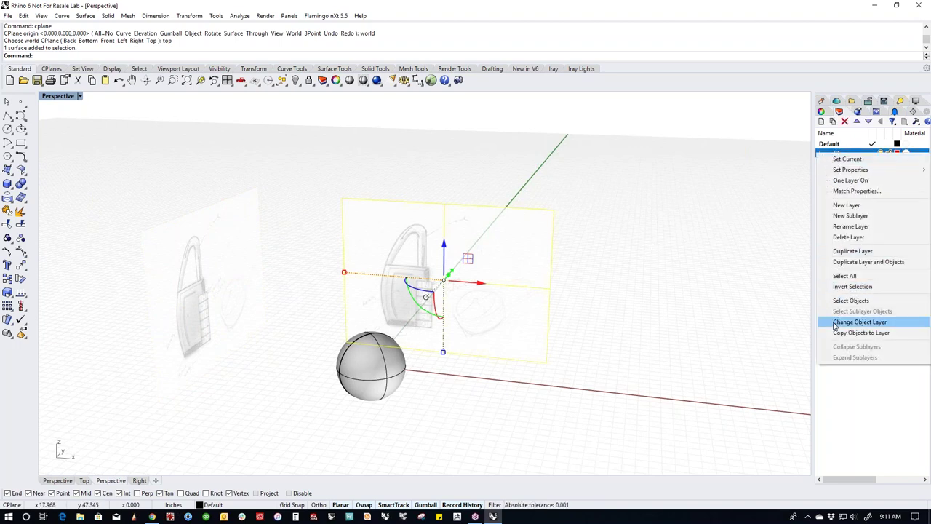
pyautogui.click(859, 322)
pyautogui.click(845, 156)
pyautogui.write('front')
pyautogui.press('Return')
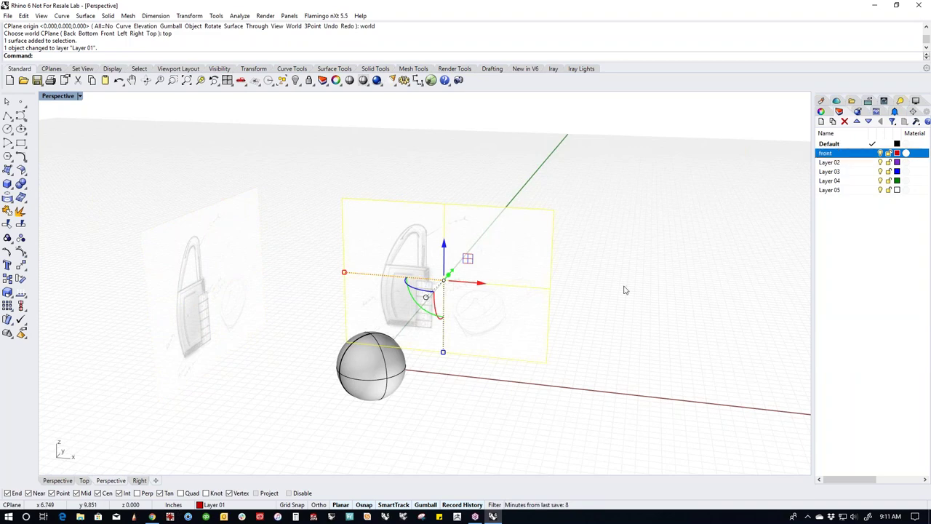
pyautogui.rightClick(837, 156)
pyautogui.click(861, 322)
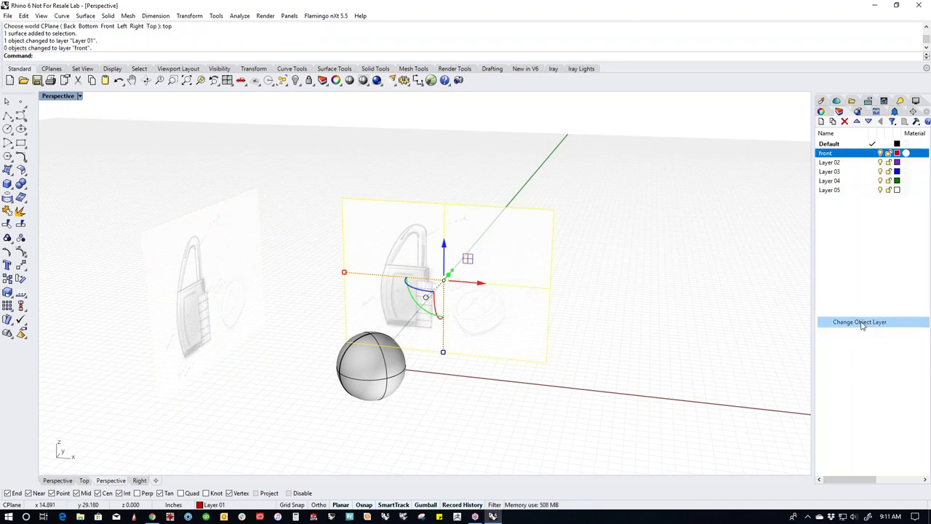
# Toggle the front layer off and on to test its visibility, then leave it visible and locked.
pyautogui.click(882, 153)
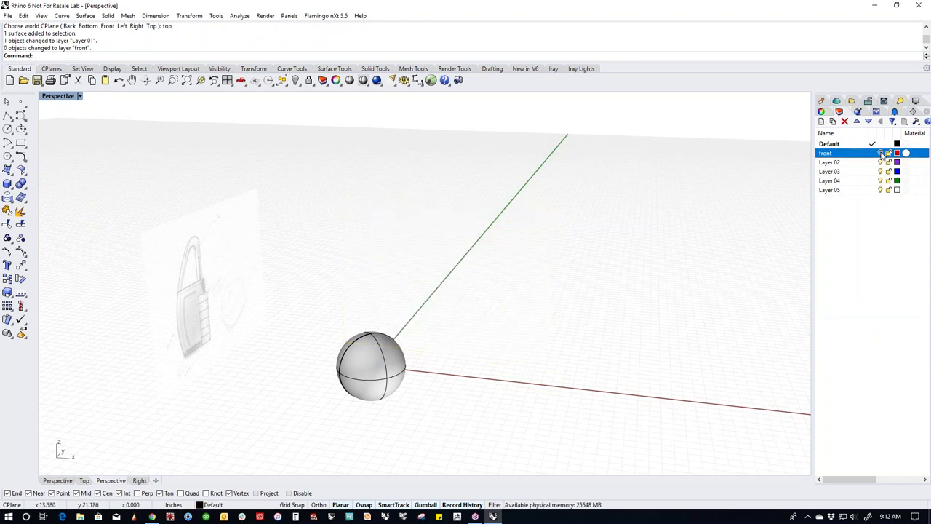
pyautogui.click(881, 153)
pyautogui.click(881, 153)
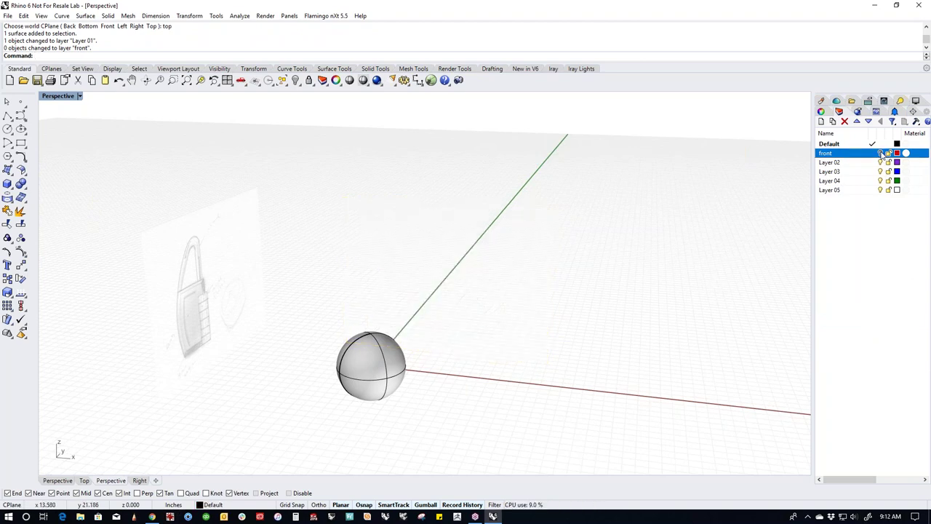
pyautogui.click(881, 154)
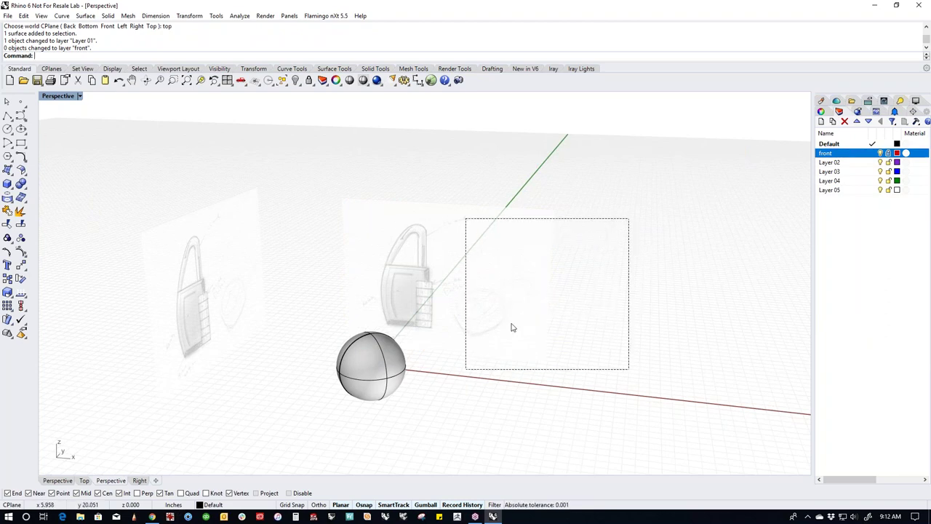
pyautogui.moveTo(617, 327); pyautogui.dragTo(509, 349, button='right')
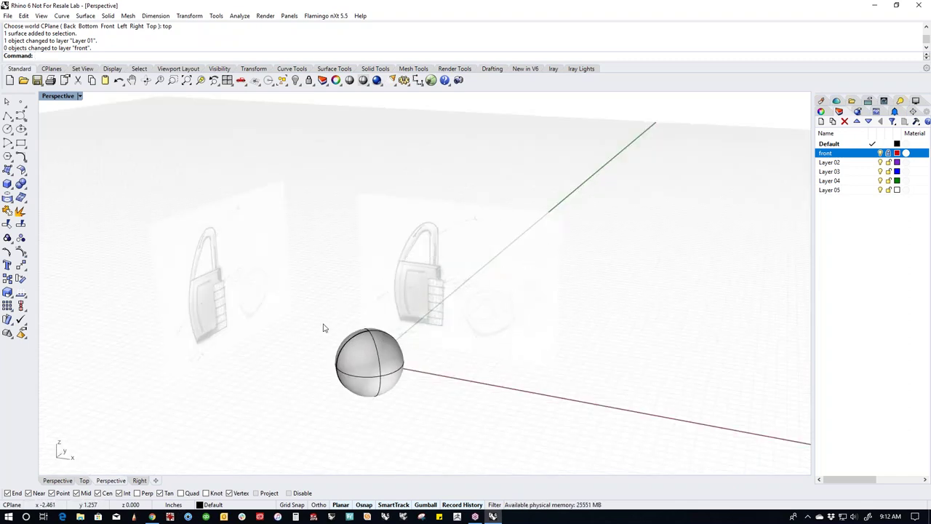
# Select the side-facing lock picture and rename Layer 02 as right.
pyautogui.click(216, 260)
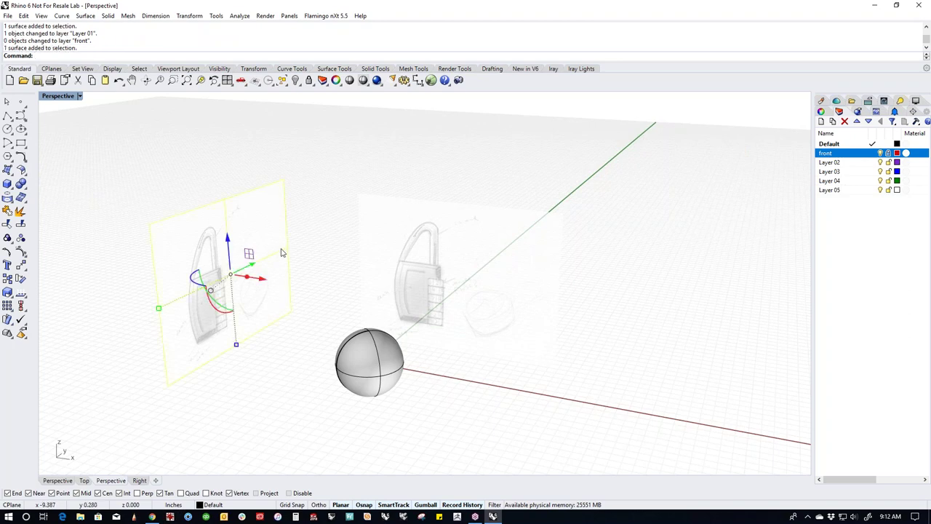
pyautogui.click(828, 163)
pyautogui.doubleClick(829, 163)
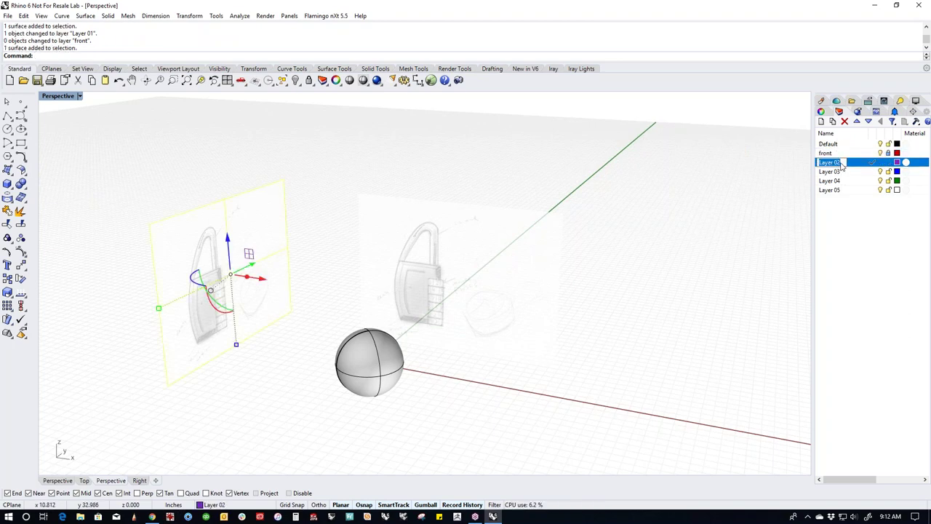
pyautogui.write('right')
pyautogui.press('Return')
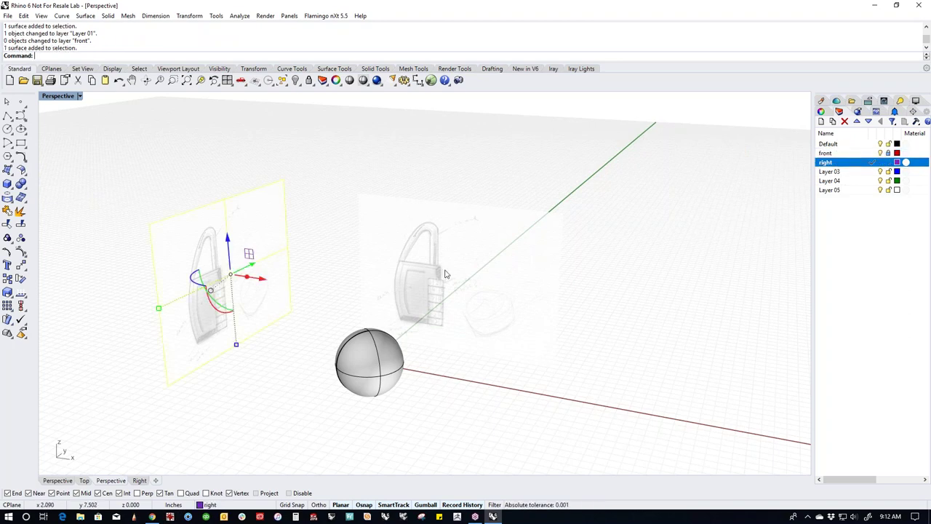
# Assign the selected side picture to the right layer and make Default the current layer.
pyautogui.rightClick(826, 169)
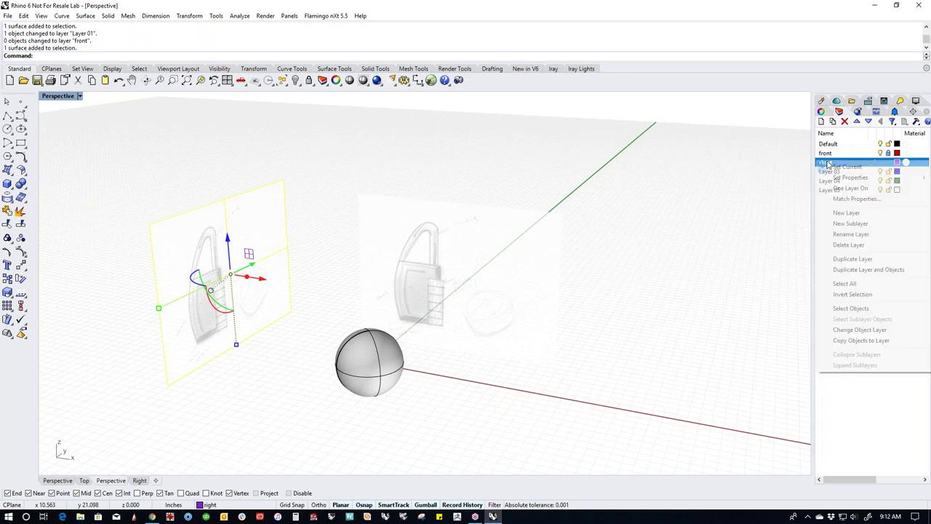
pyautogui.click(839, 331)
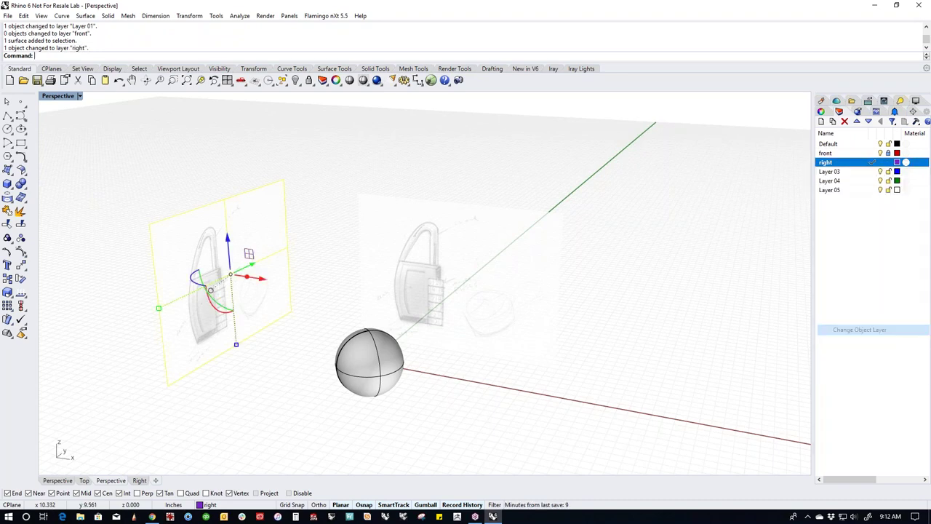
pyautogui.click(799, 195)
pyautogui.click(873, 145)
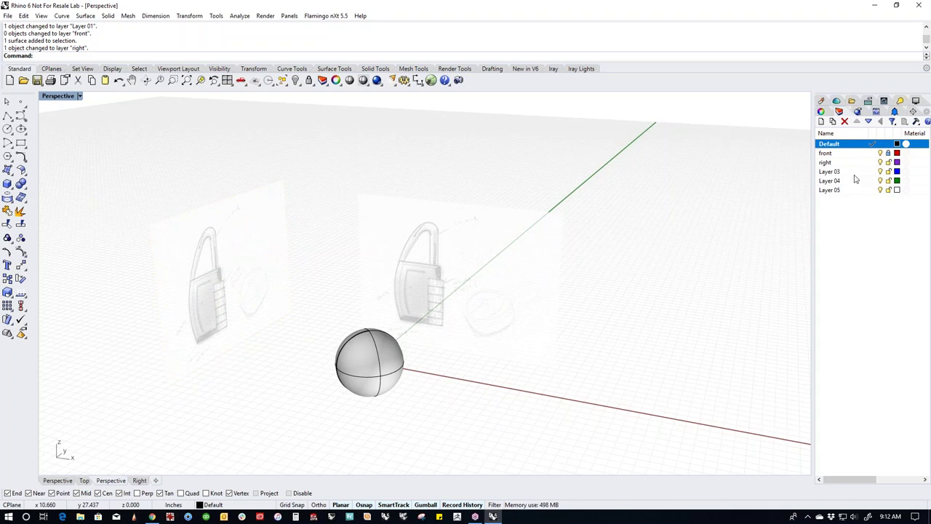
# Check which reference picture each layer controls by toggling the visibility of the front and right layers.
pyautogui.click(882, 153)
pyautogui.click(881, 153)
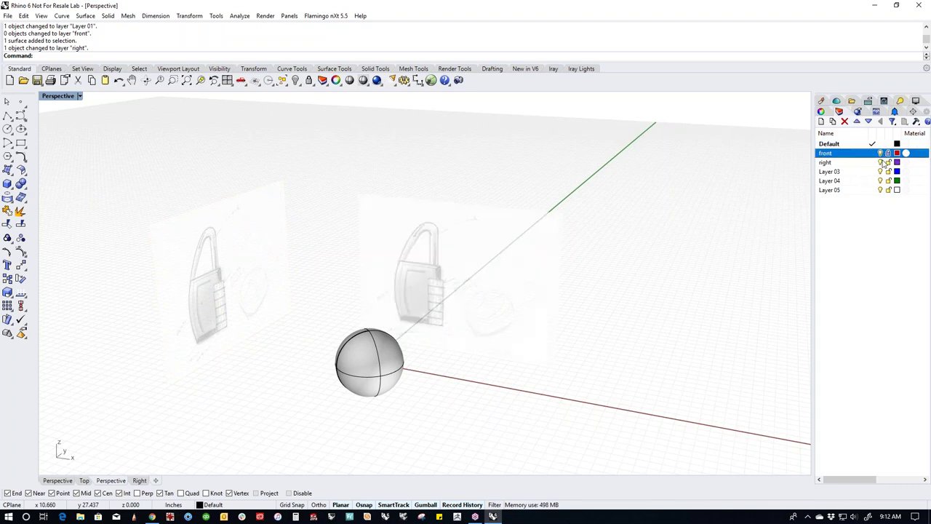
pyautogui.click(881, 163)
pyautogui.click(881, 163)
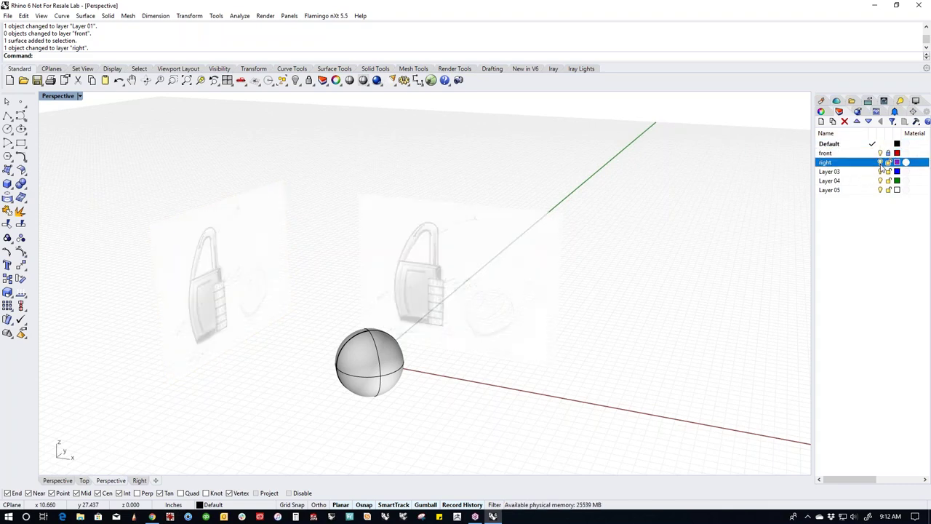
pyautogui.click(882, 154)
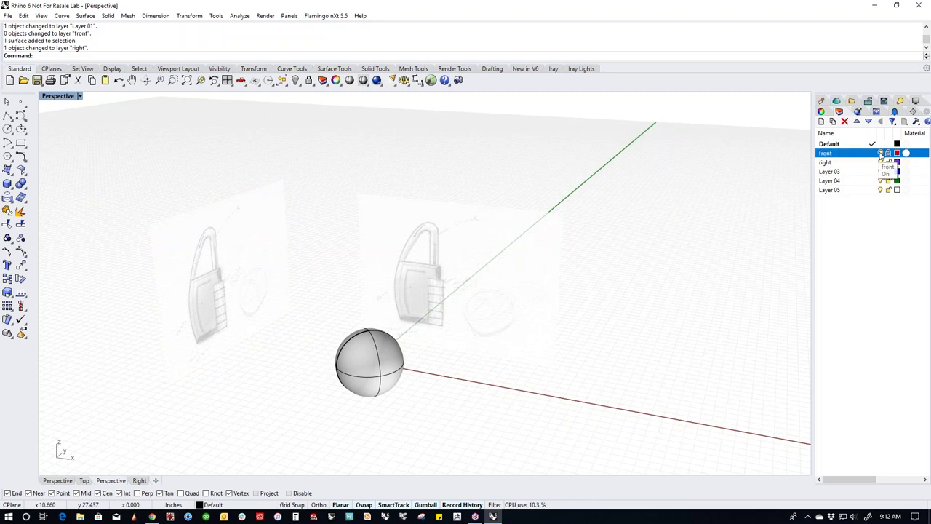
pyautogui.click(882, 154)
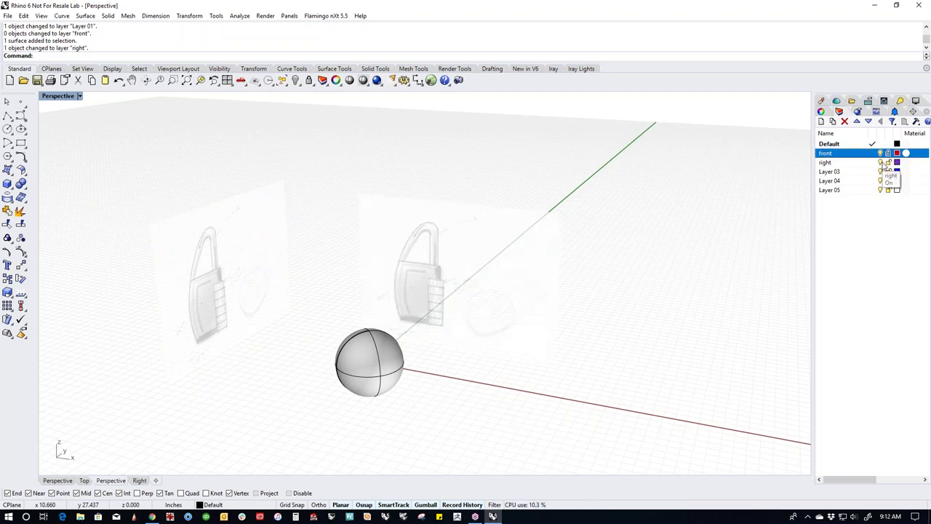
pyautogui.click(881, 163)
pyautogui.click(881, 163)
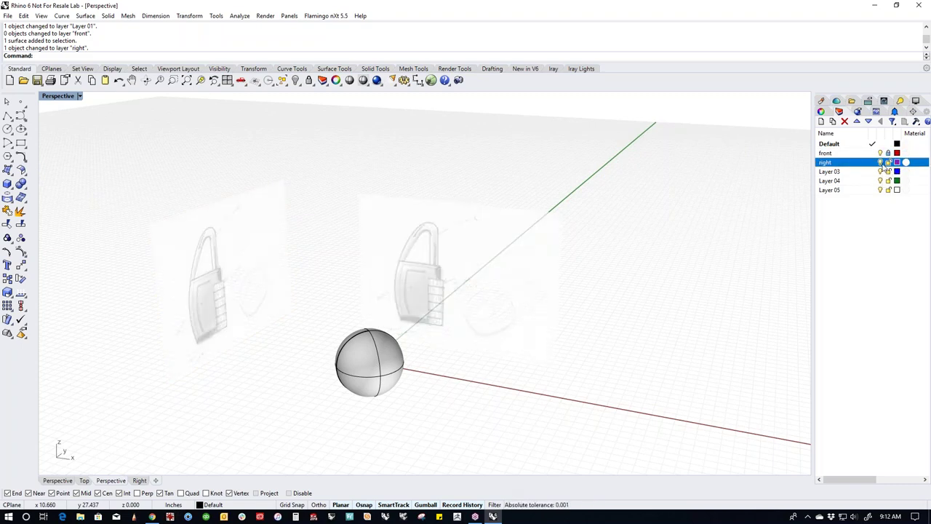
pyautogui.click(882, 154)
pyautogui.moveTo(648, 289); pyautogui.dragTo(691, 233, button='right')
pyautogui.click(881, 153)
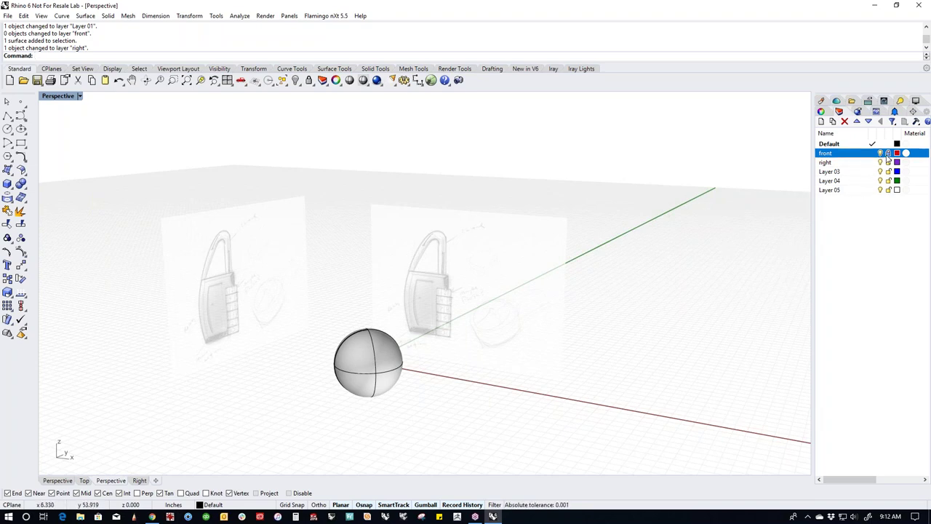
# Delete the right layer together with the side-facing lock picture on it.
pyautogui.rightClick(837, 162)
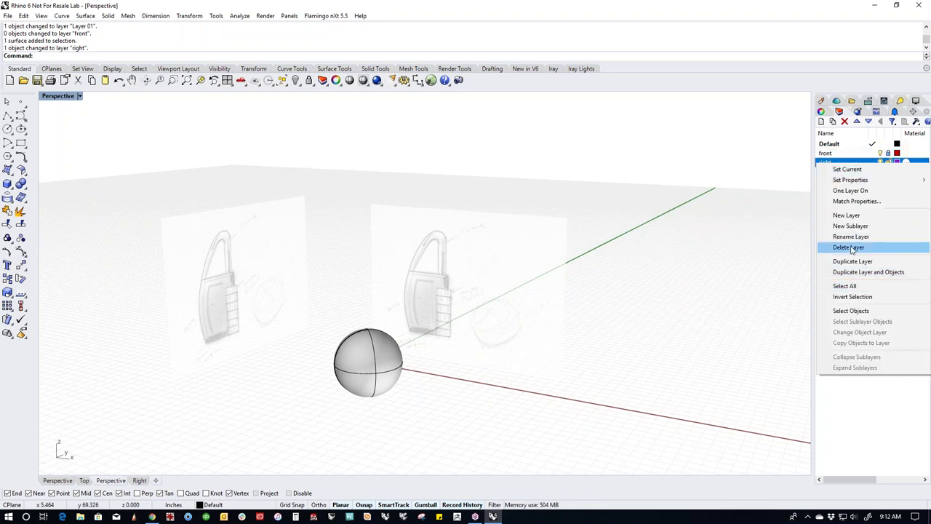
pyautogui.click(850, 248)
pyautogui.click(445, 284)
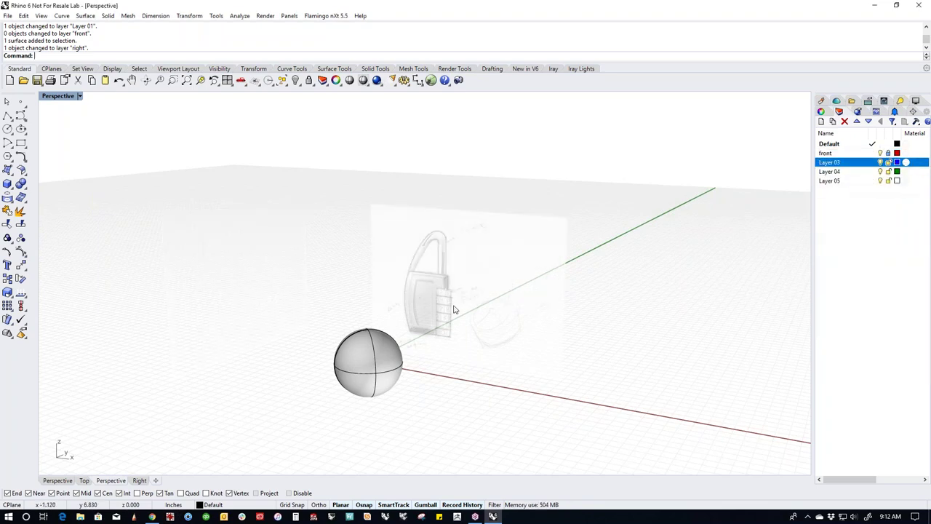
# Delete the test sphere at the origin.
pyautogui.moveTo(332, 336); pyautogui.dragTo(386, 367, button='right')
pyautogui.click(386, 367)
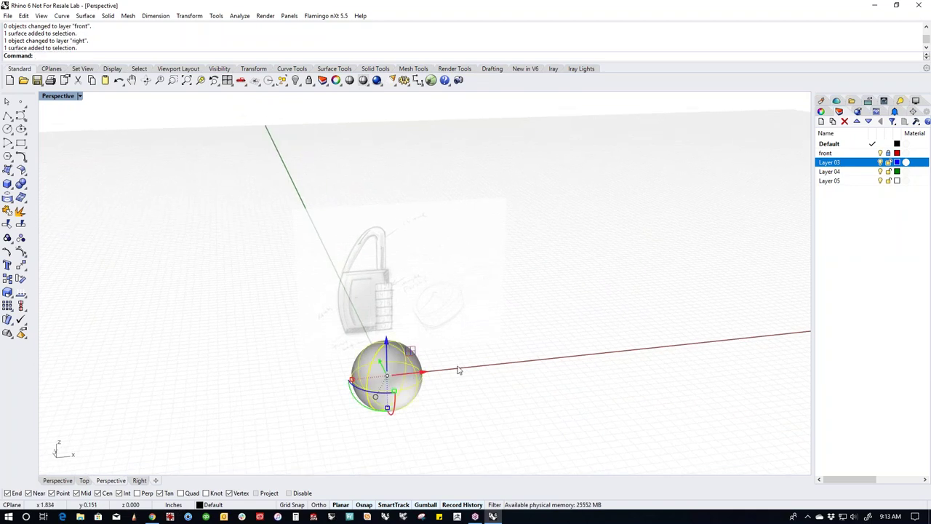
pyautogui.press('Delete')
pyautogui.moveTo(455, 334)
pyautogui.mouseDown(button='right')
pyautogui.moveTo(432, 310)
pyautogui.moveTo(514, 316)
pyautogui.moveTo(492, 310)
pyautogui.mouseUp(button='right')
pyautogui.moveTo(612, 307); pyautogui.dragTo(540, 327)
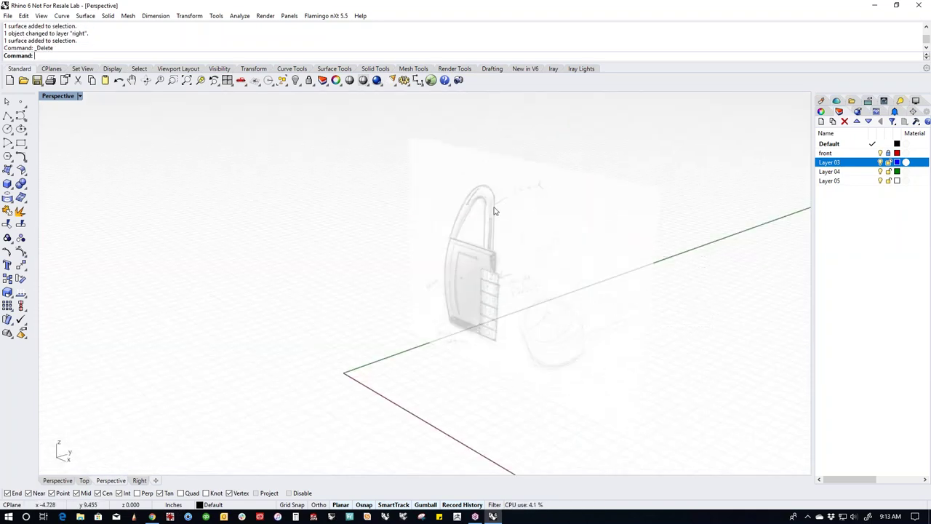
# In the Front view, trace the lock body's top, straight right side and base with an open polyline about 1.77 in tall.
pyautogui.hotkey('ctrl', 'F2')
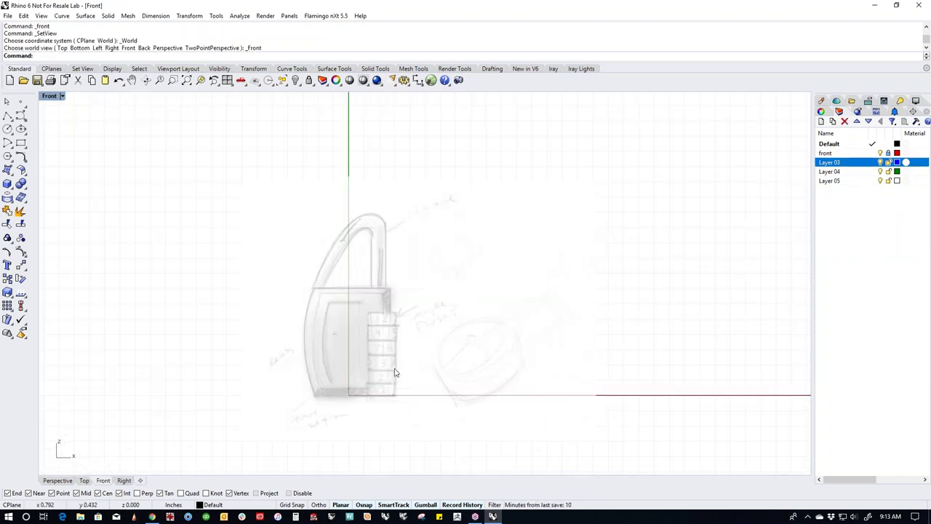
pyautogui.scroll(4, 441, 311)
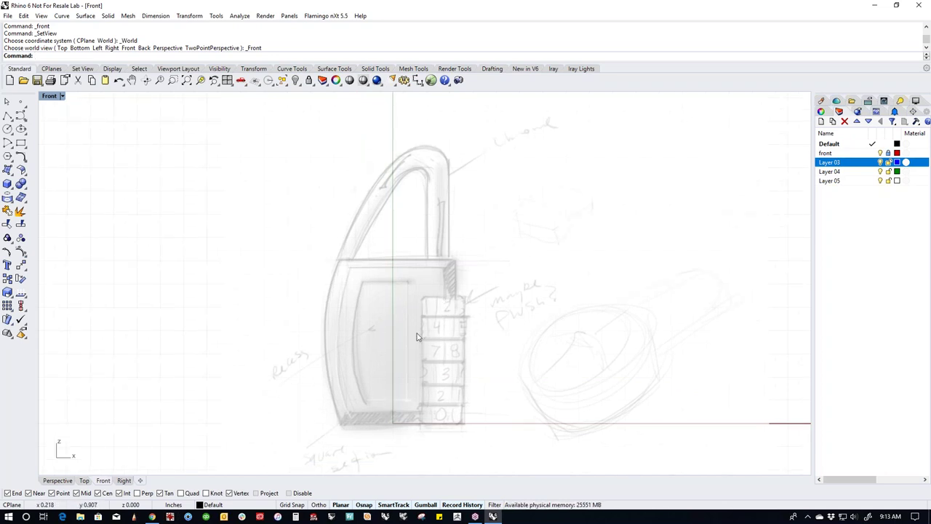
pyautogui.moveTo(450, 381); pyautogui.dragTo(436, 354, button='right')
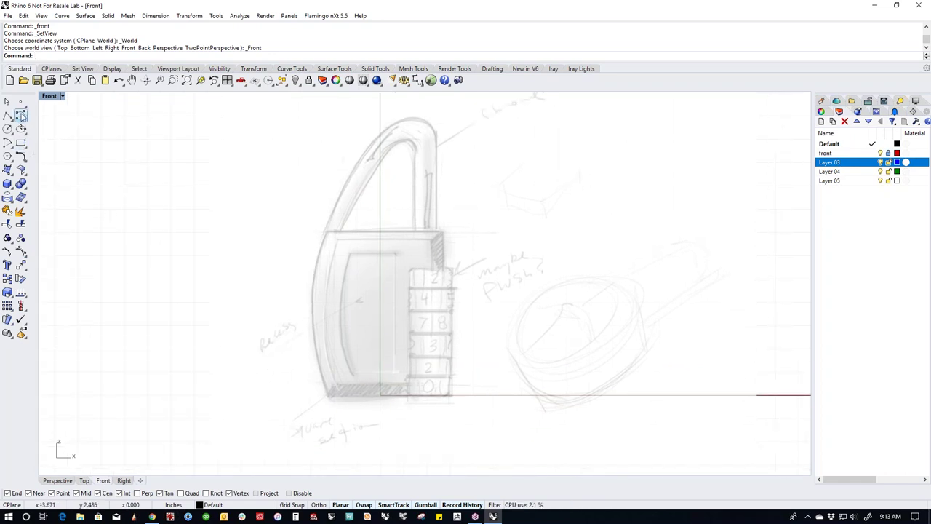
pyautogui.click(8, 117)
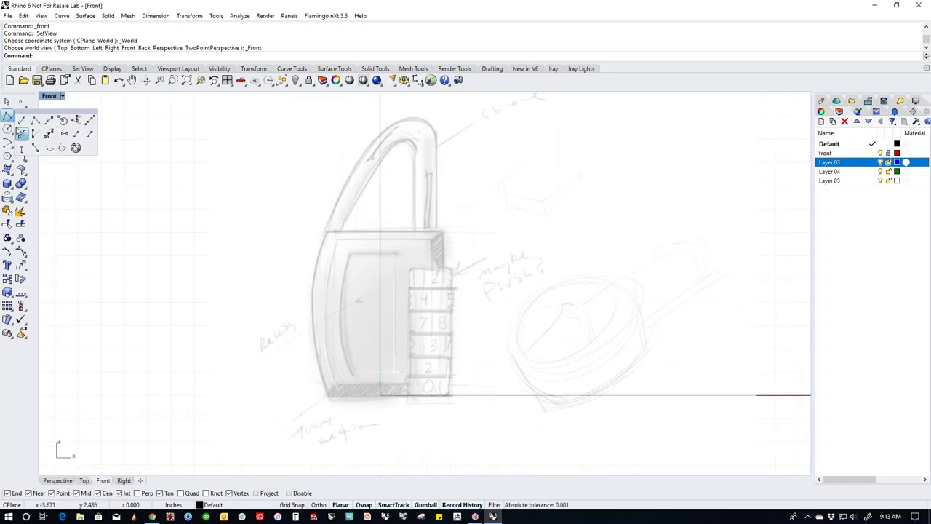
pyautogui.click(35, 124)
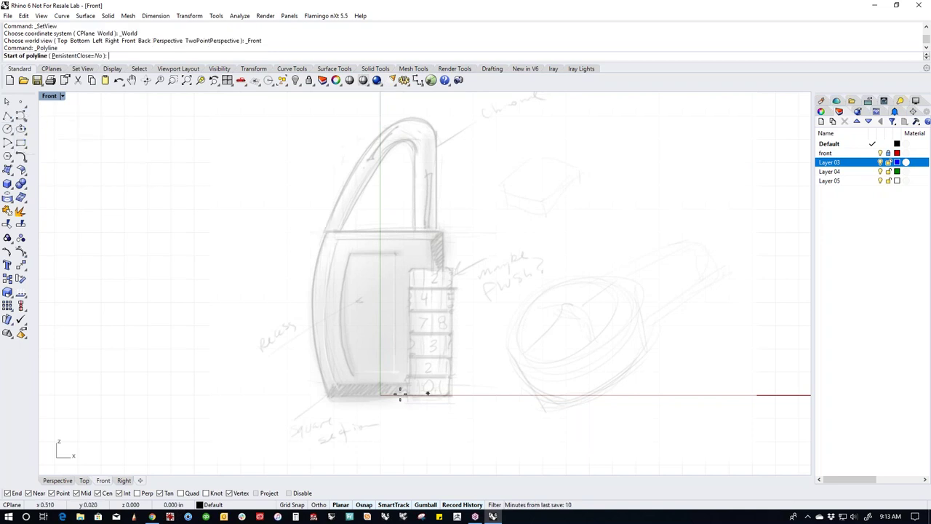
pyautogui.click(325, 230)
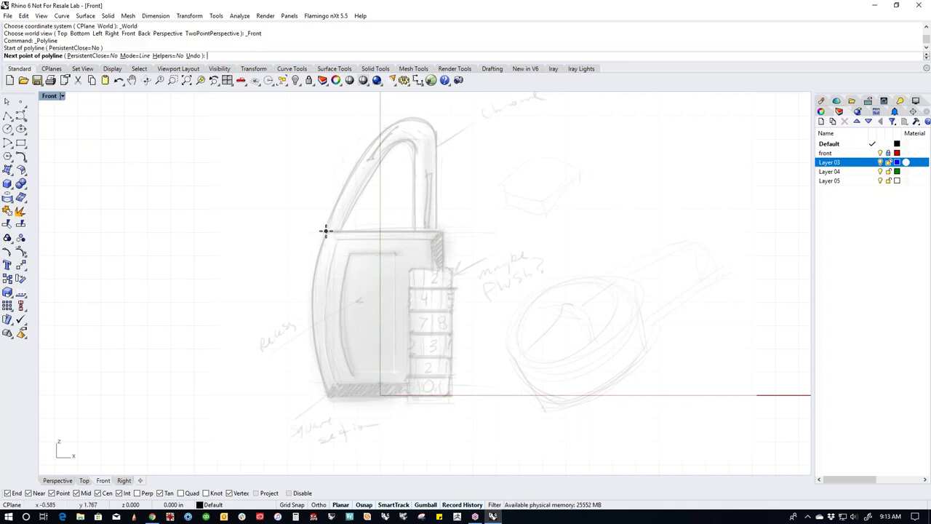
pyautogui.click(440, 242)
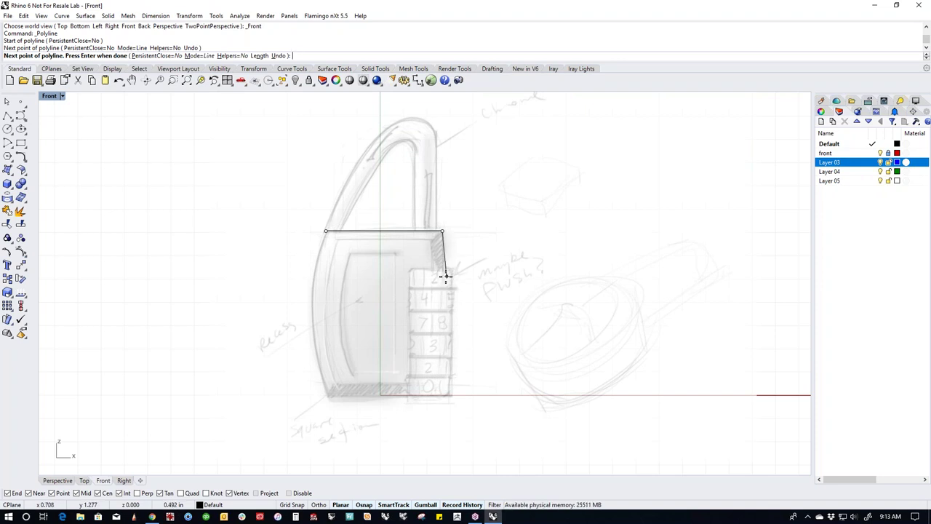
pyautogui.click(445, 396)
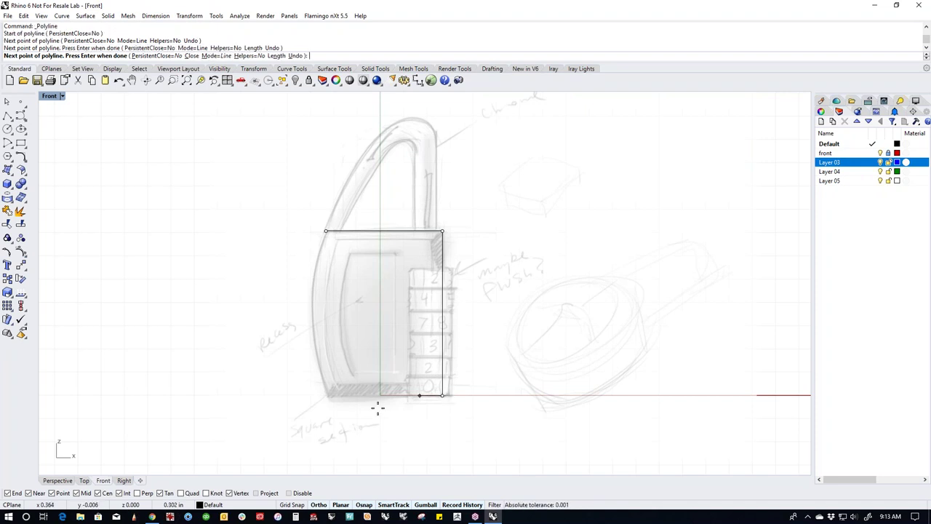
pyautogui.click(327, 397)
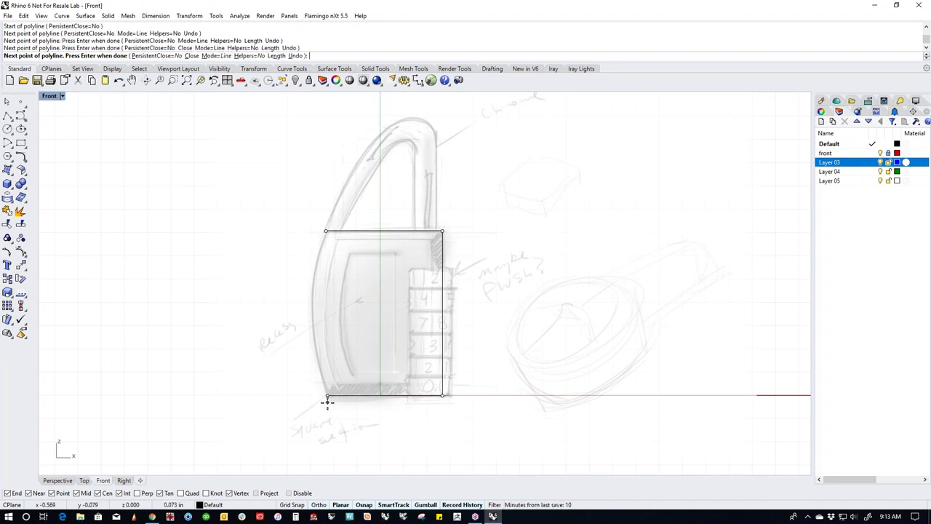
pyautogui.press('Return')
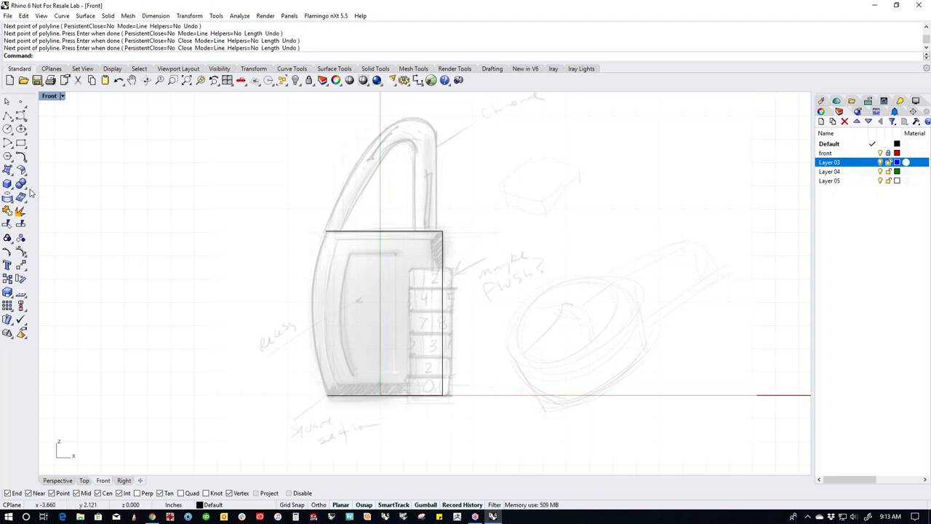
# Draw an arc between the polyline's two open ends, using object snaps for the ends and following the sketched curved side freely.
pyautogui.click(12, 148)
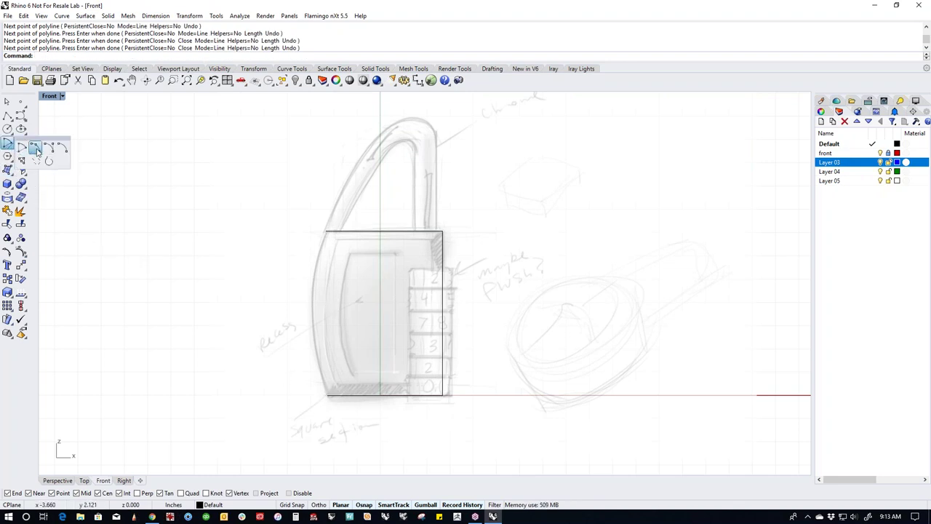
pyautogui.click(35, 148)
pyautogui.click(326, 232)
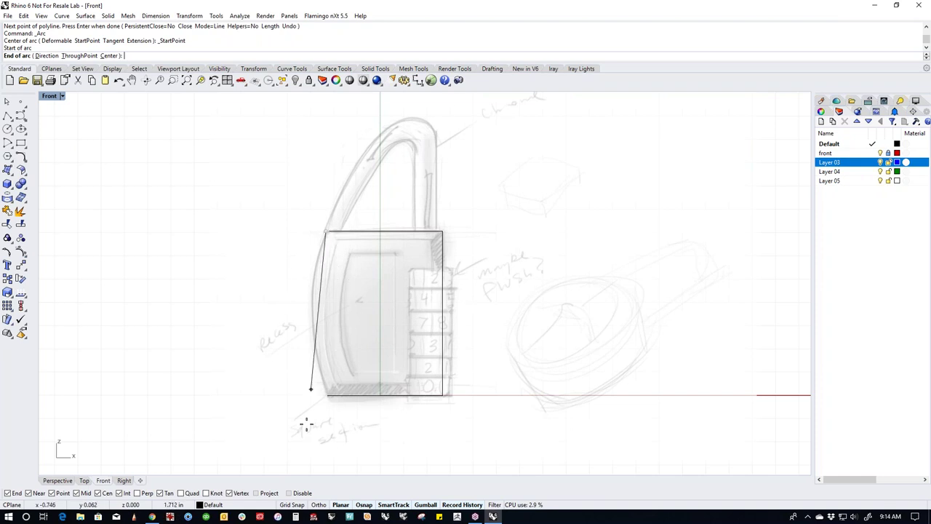
pyautogui.click(290, 493)
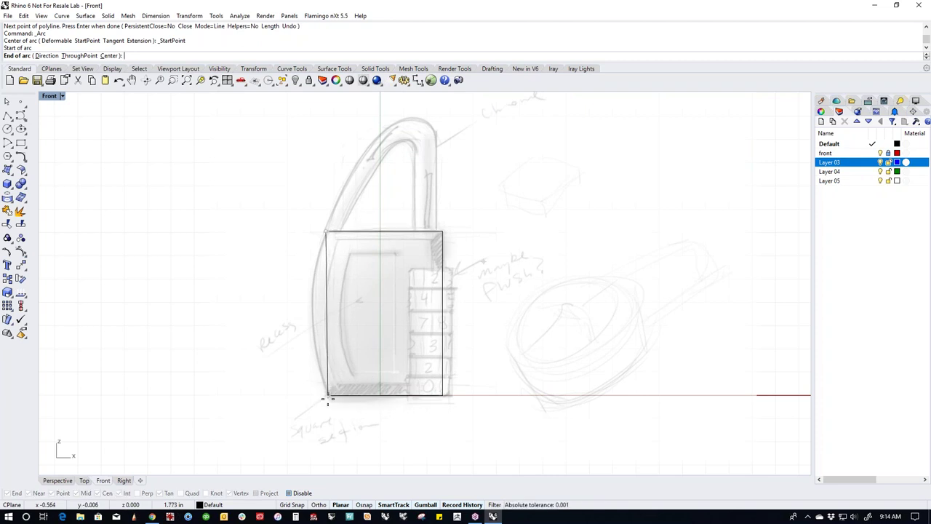
pyautogui.press('F3')
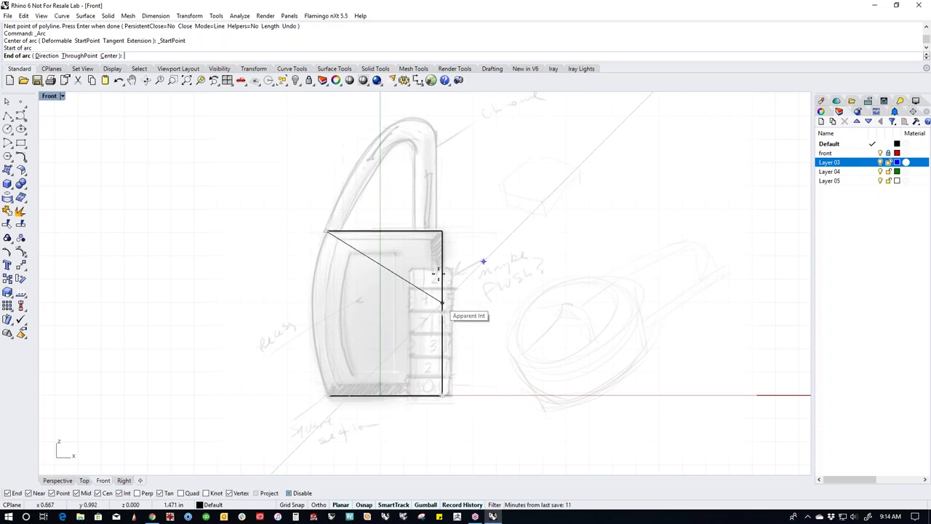
pyautogui.press('F3')
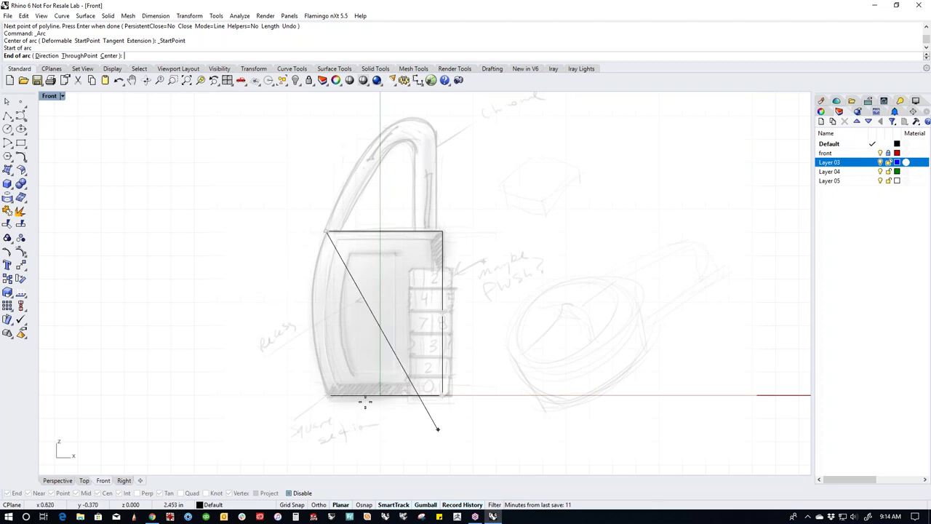
pyautogui.press('F3')
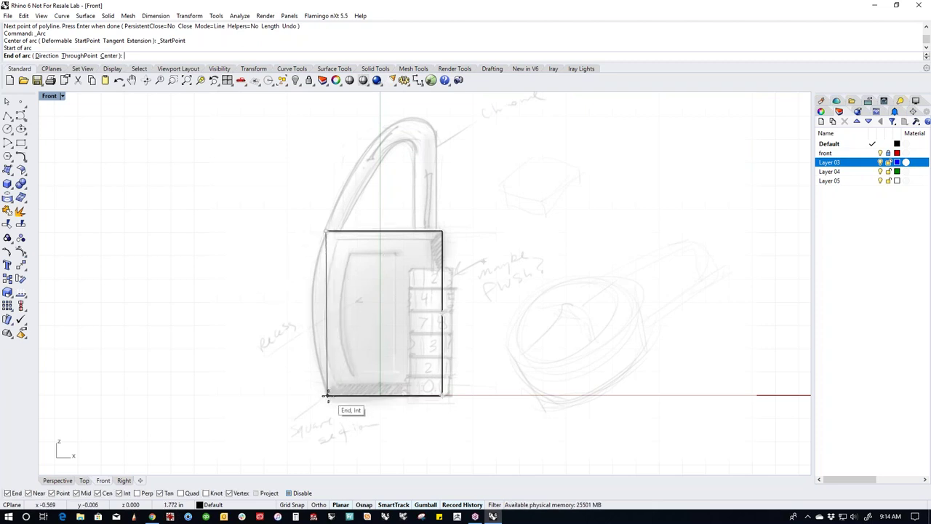
pyautogui.click(328, 395)
pyautogui.press('F3')
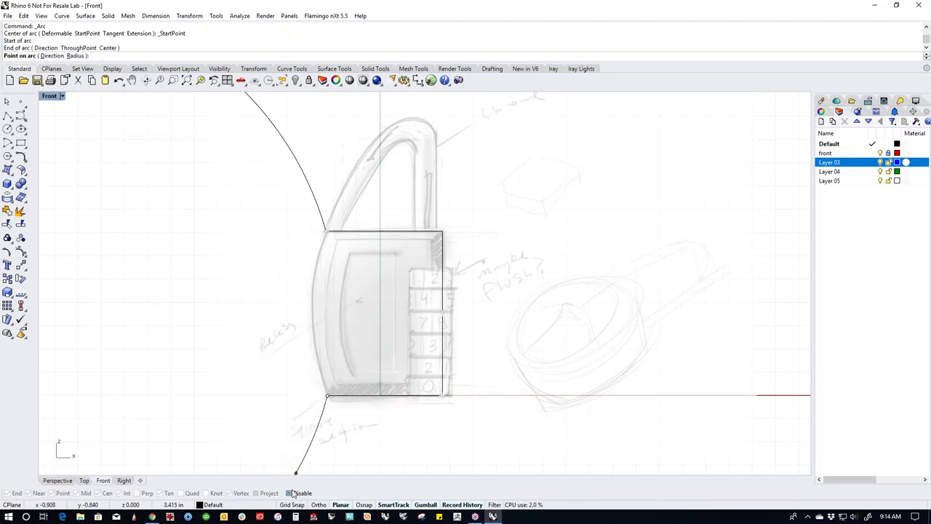
pyautogui.click(312, 312)
# Join the arc and the polyline into one closed lock body profile.
pyautogui.moveTo(279, 200); pyautogui.dragTo(492, 445)
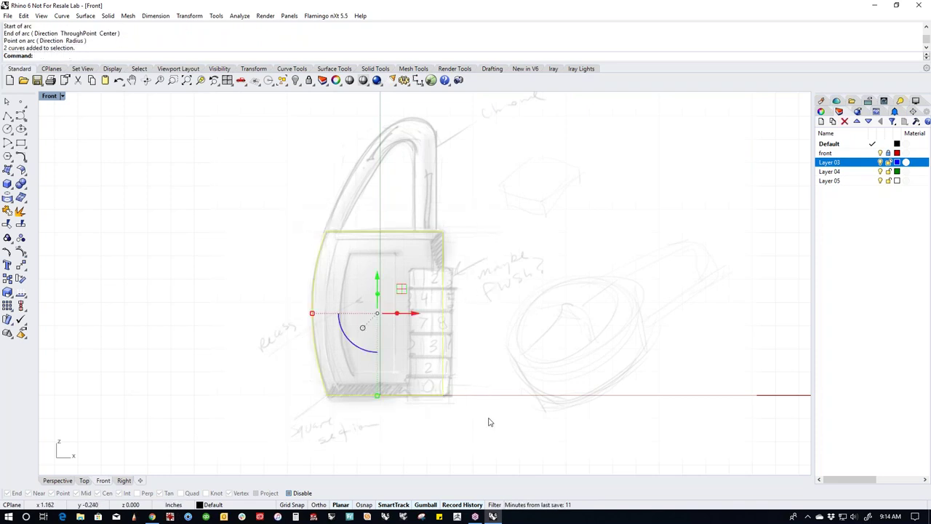
pyautogui.write('j')
pyautogui.press('Return')
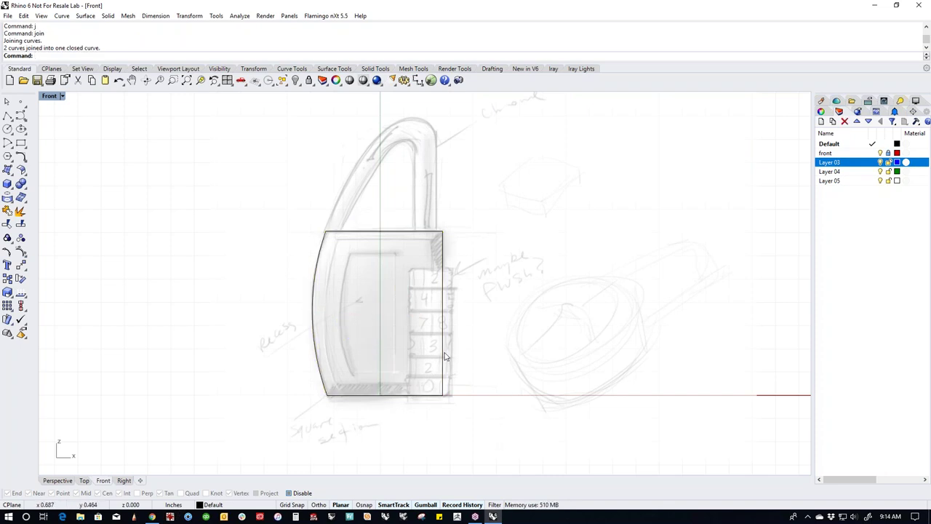
pyautogui.hotkey('ctrl', 'F4')
pyautogui.moveTo(446, 356); pyautogui.dragTo(483, 343, button='right')
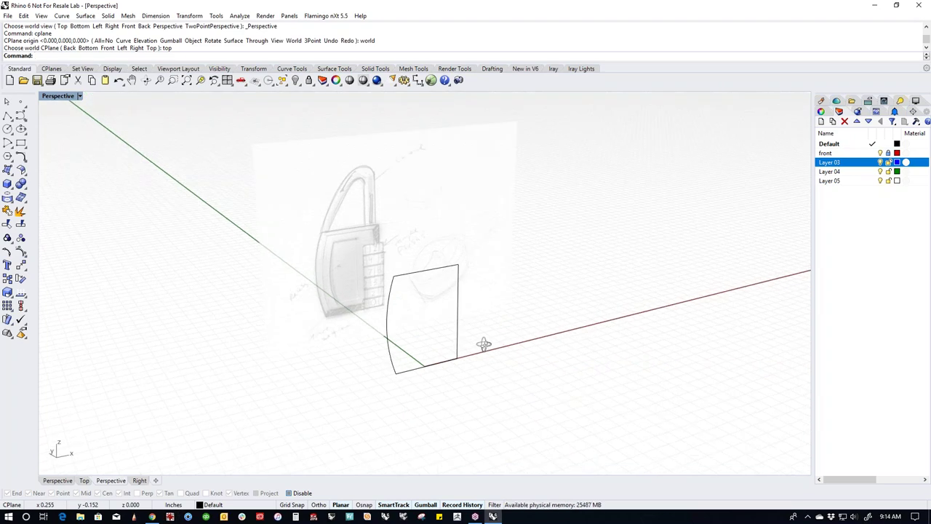
pyautogui.hotkey('ctrl', 'F2')
pyautogui.scroll(3, 372, 257)
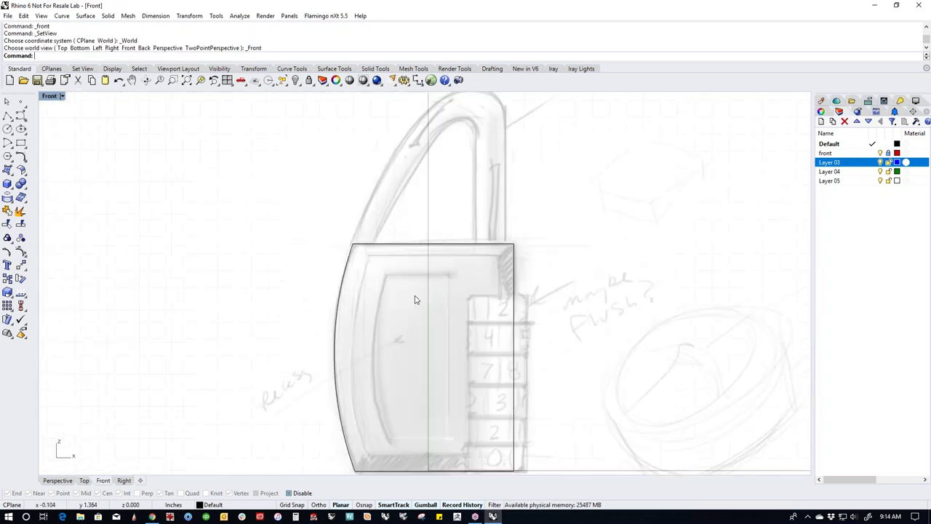
pyautogui.moveTo(405, 352)
pyautogui.mouseDown(button='right')
pyautogui.moveTo(383, 304)
pyautogui.moveTo(314, 289)
pyautogui.mouseUp(button='right')
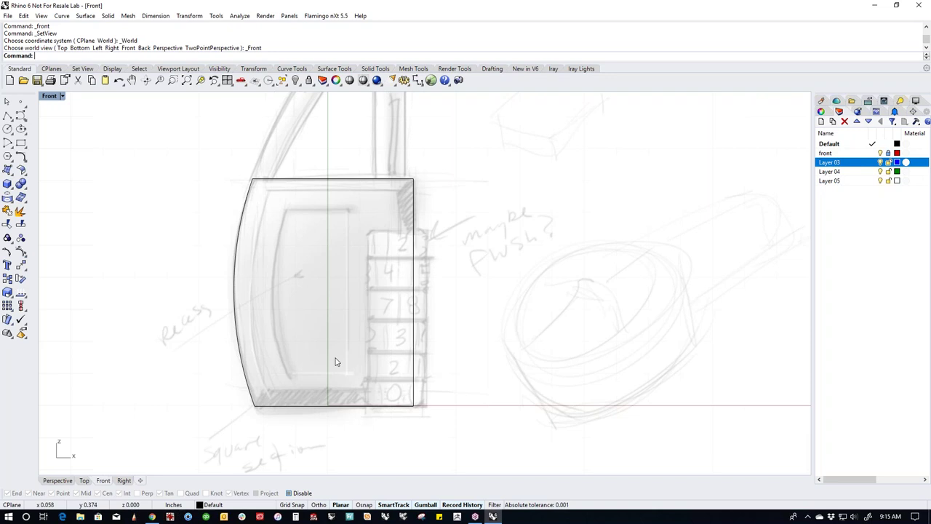
# Extrude the closed lock profile as a solid to both sides, about 0.235 in each way, keeping the input curve.
pyautogui.hotkey('ctrl', 'F4')
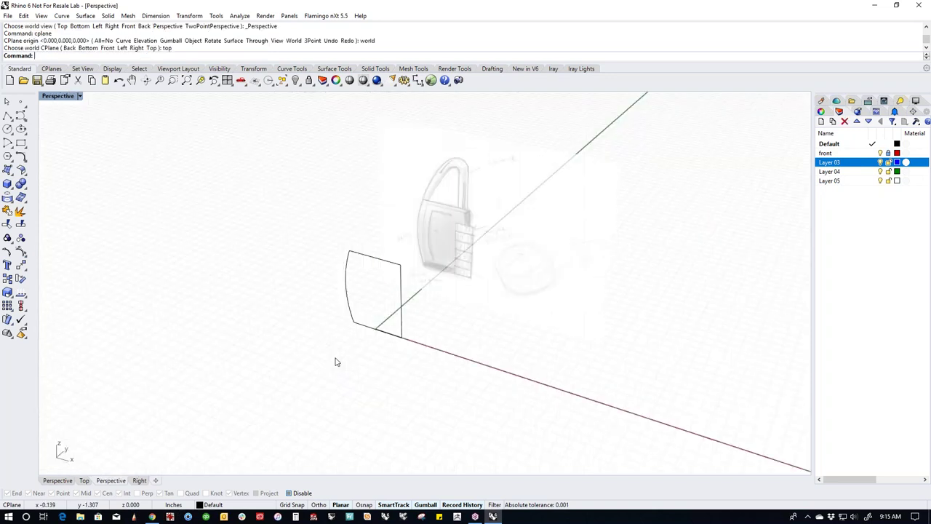
pyautogui.click(9, 187)
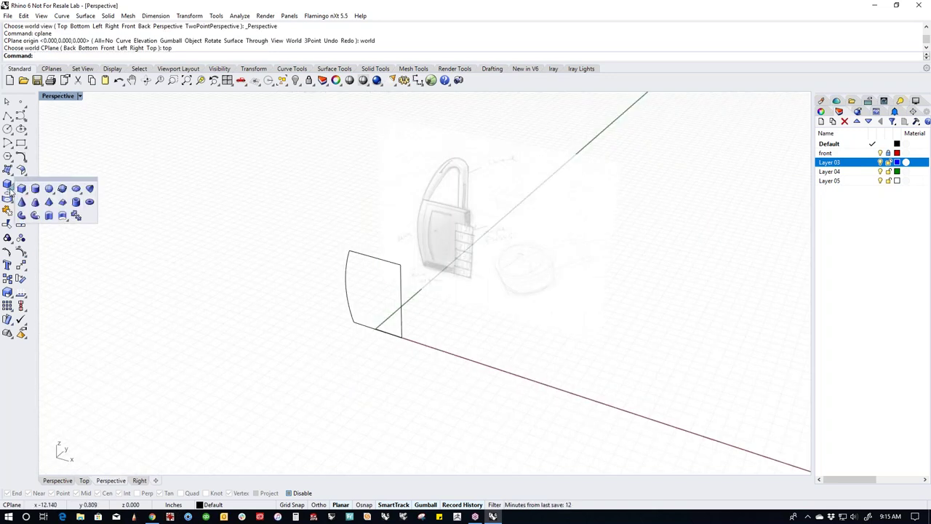
pyautogui.click(50, 216)
pyautogui.click(401, 335)
pyautogui.press('Return')
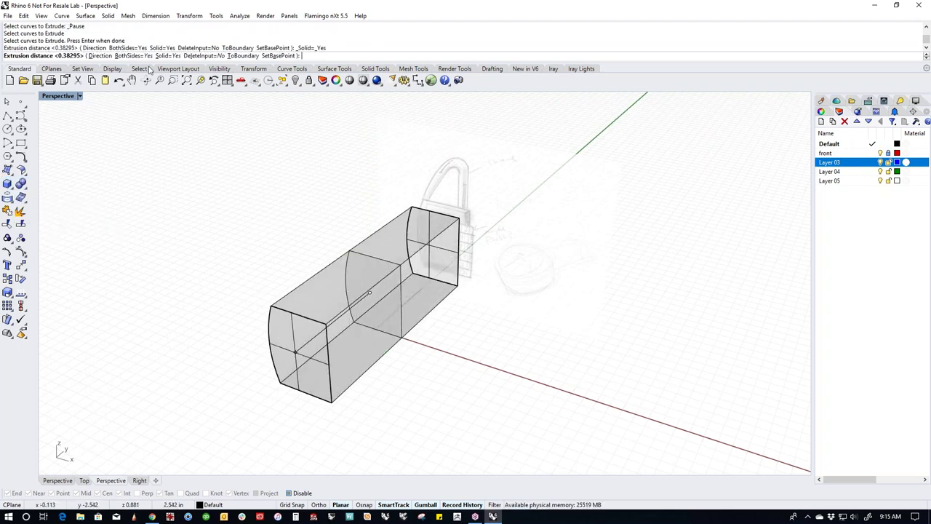
pyautogui.click(142, 57)
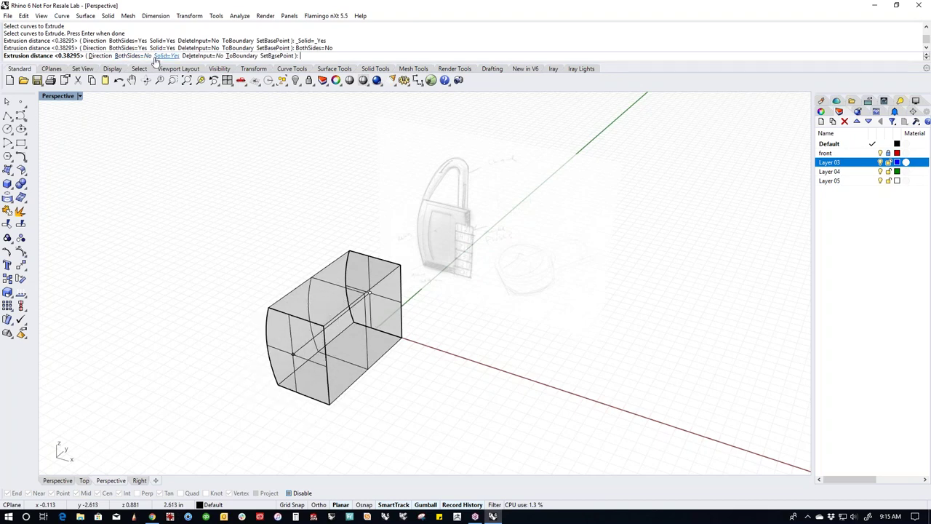
pyautogui.click(134, 57)
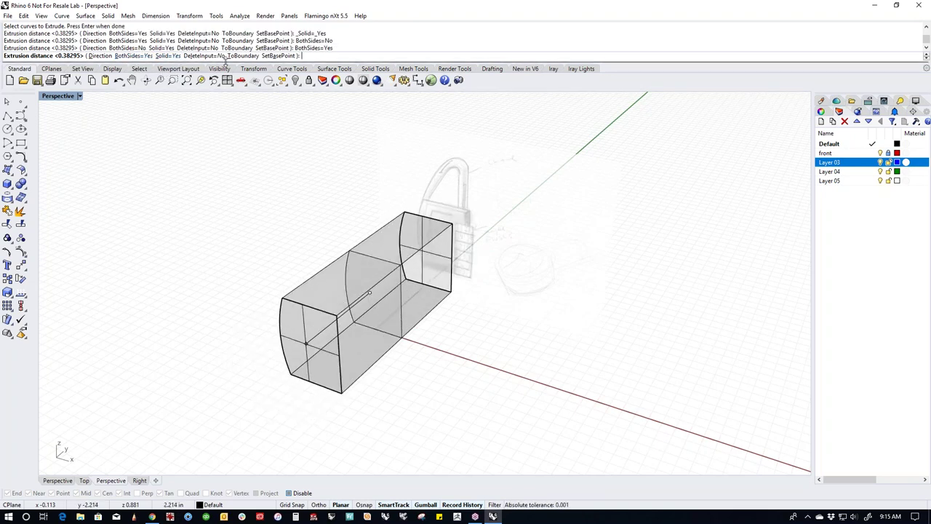
pyautogui.moveTo(291, 218)
pyautogui.mouseDown(button='right')
pyautogui.moveTo(378, 291)
pyautogui.moveTo(313, 312)
pyautogui.moveTo(369, 308)
pyautogui.mouseUp(button='right')
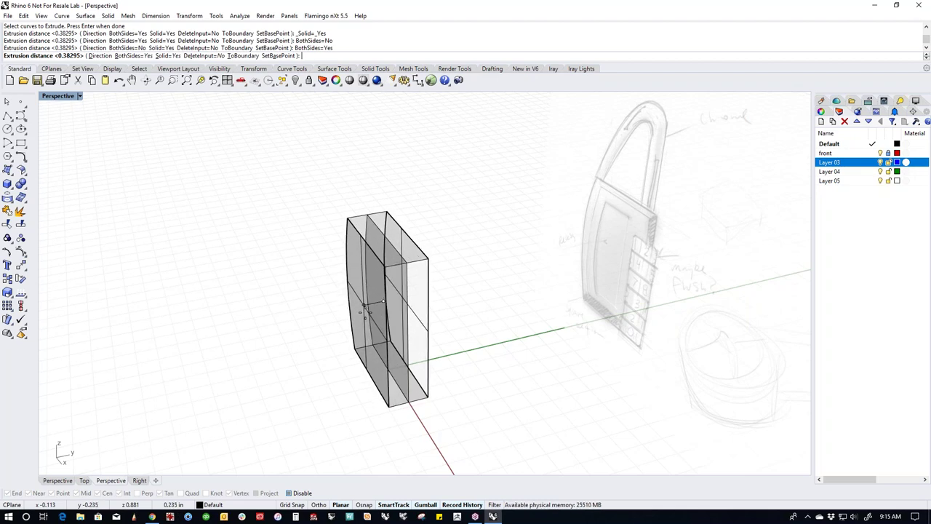
pyautogui.click(364, 309)
pyautogui.moveTo(276, 360)
pyautogui.mouseDown(button='right')
pyautogui.moveTo(265, 366)
pyautogui.moveTo(447, 318)
pyautogui.moveTo(424, 310)
pyautogui.moveTo(408, 323)
pyautogui.mouseUp(button='right')
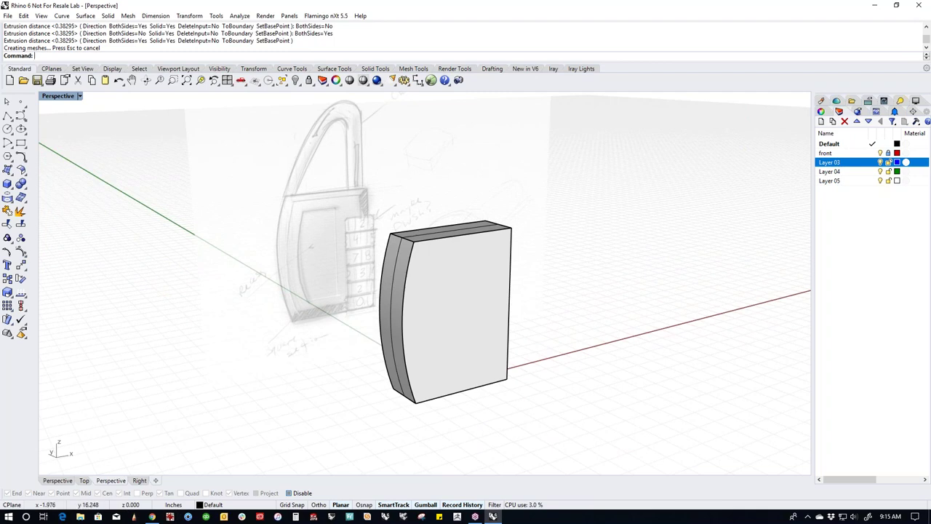
pyautogui.click(21, 185)
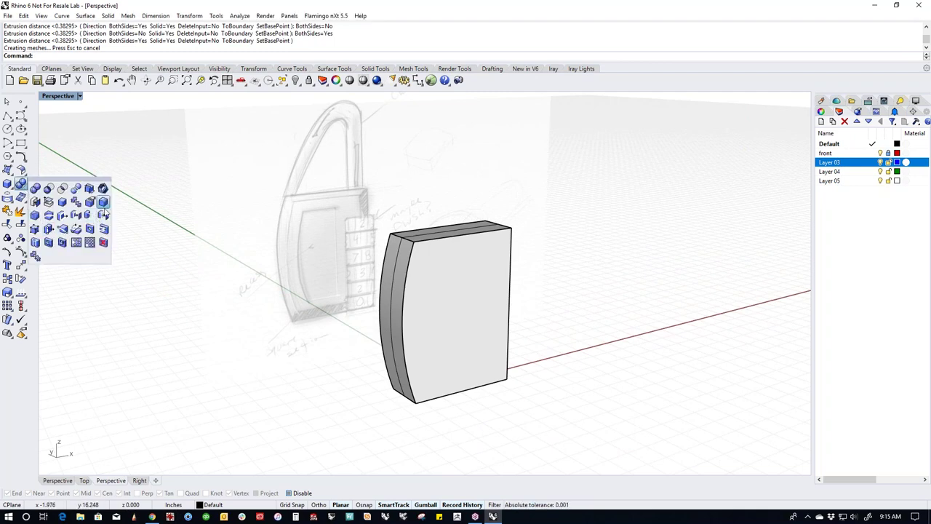
pyautogui.click(35, 216)
pyautogui.moveTo(431, 315); pyautogui.dragTo(422, 325, button='right')
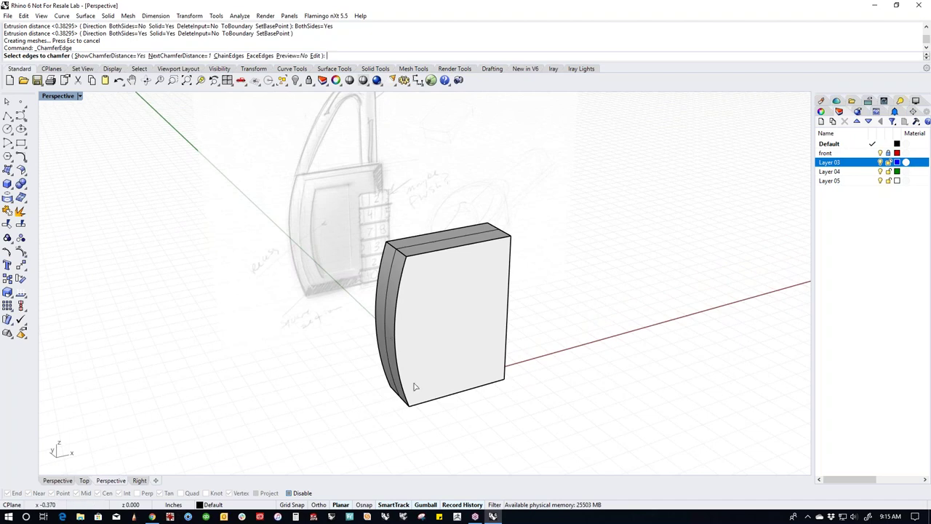
pyautogui.click(397, 251)
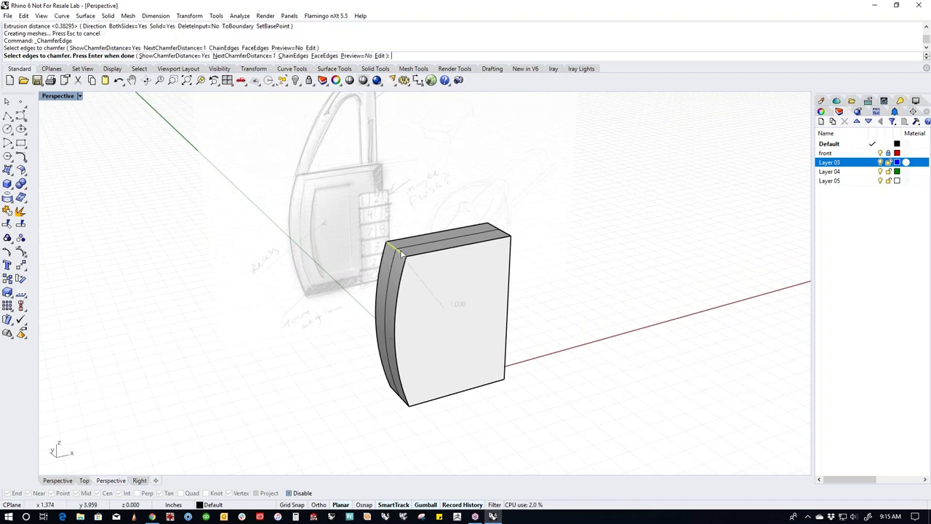
pyautogui.click(501, 233)
pyautogui.click(501, 377)
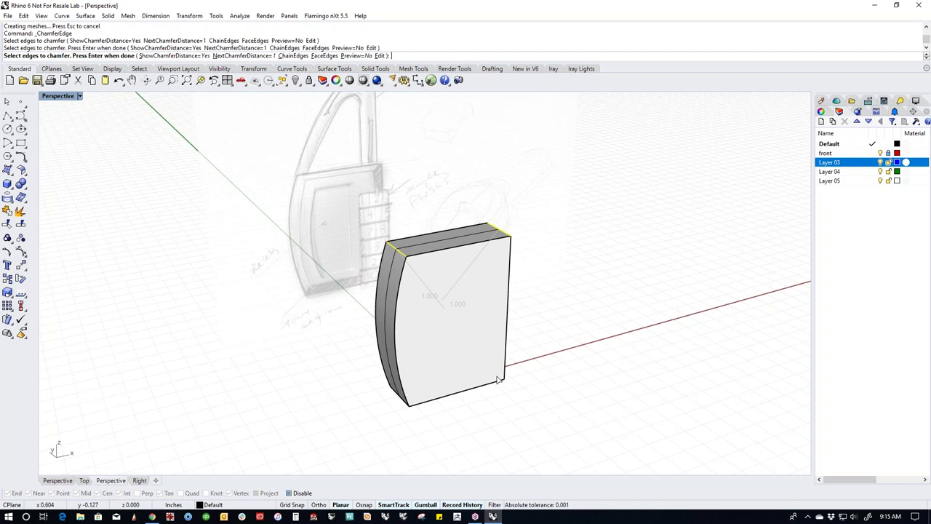
pyautogui.click(404, 406)
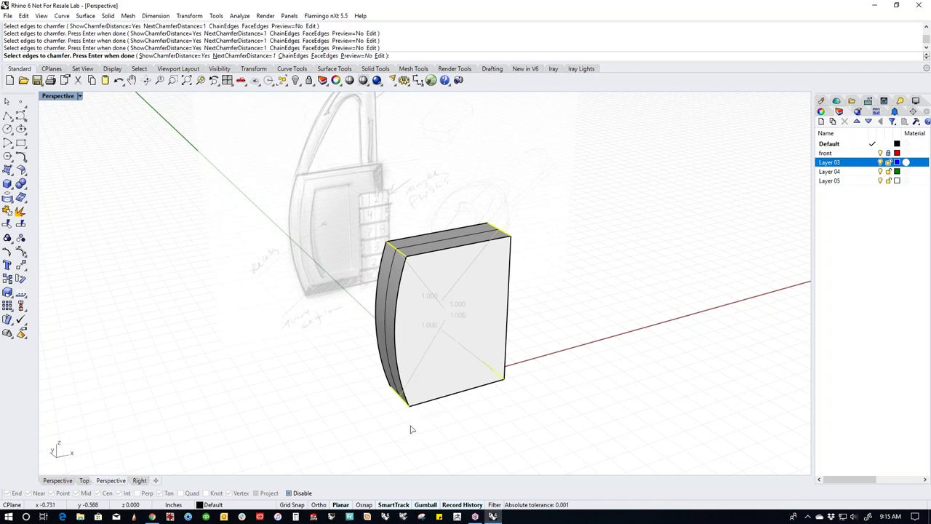
pyautogui.press('Return')
# Select all perimeter edges of the lock body's front and back faces for an edge chamfer, with the preview turned on.
pyautogui.press('Return')
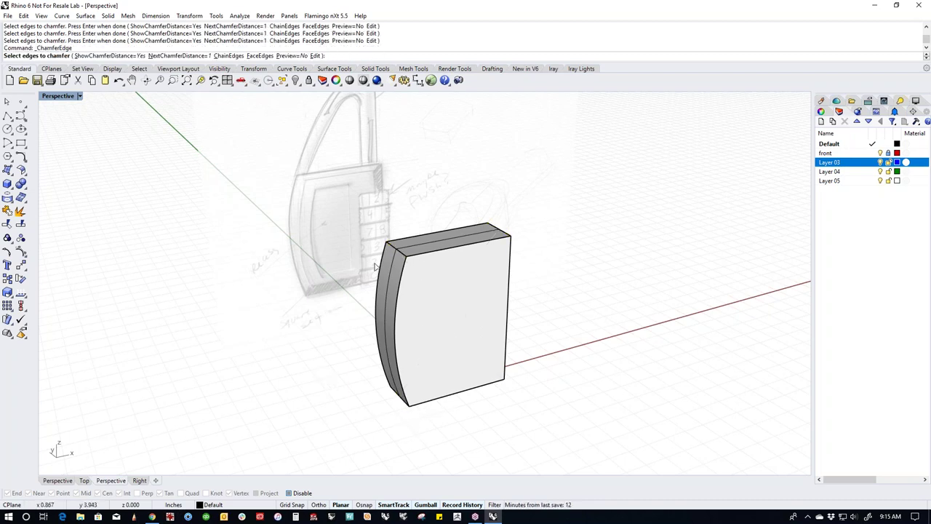
pyautogui.click(409, 271)
pyautogui.click(430, 254)
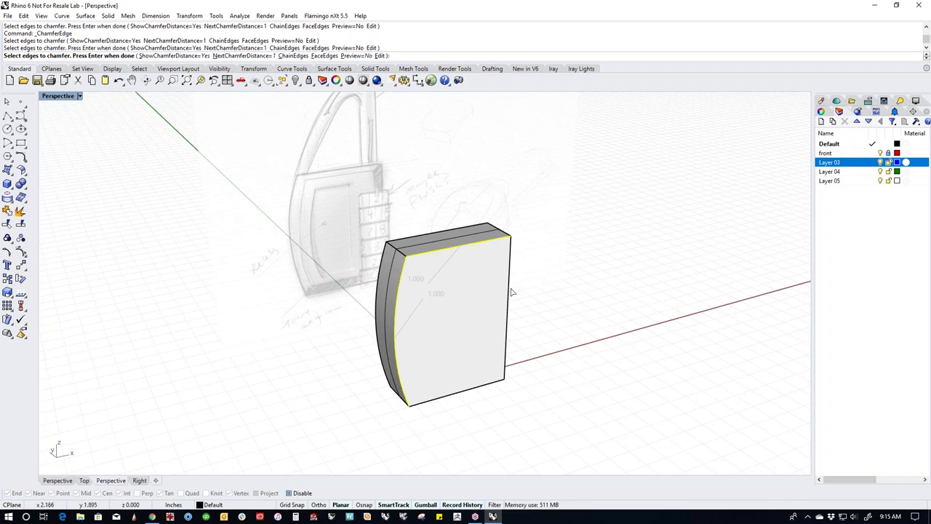
pyautogui.click(509, 290)
pyautogui.moveTo(481, 389); pyautogui.dragTo(480, 331, button='right')
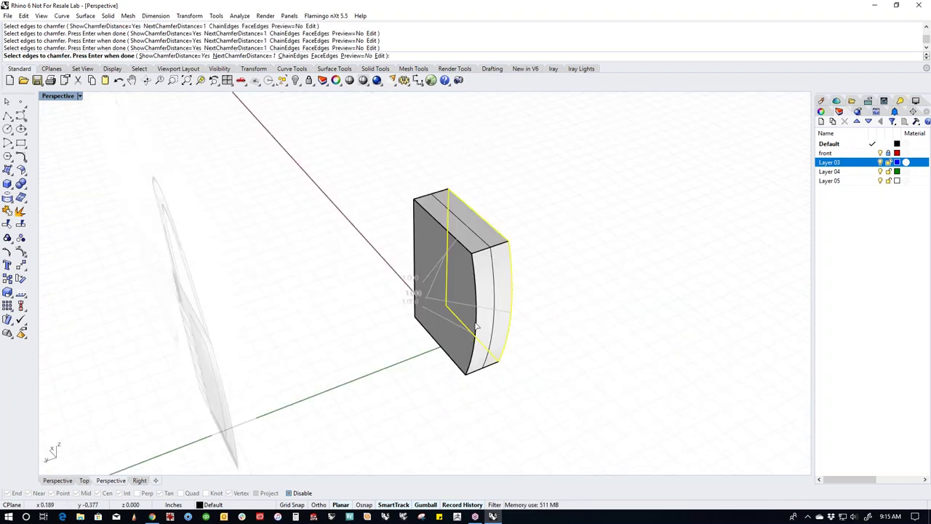
pyautogui.click(458, 241)
pyautogui.click(414, 218)
pyautogui.moveTo(436, 352)
pyautogui.mouseDown(button='right')
pyautogui.moveTo(372, 387)
pyautogui.moveTo(310, 354)
pyautogui.moveTo(289, 364)
pyautogui.moveTo(311, 372)
pyautogui.moveTo(364, 350)
pyautogui.moveTo(334, 313)
pyautogui.mouseUp(button='right')
pyautogui.click(356, 56)
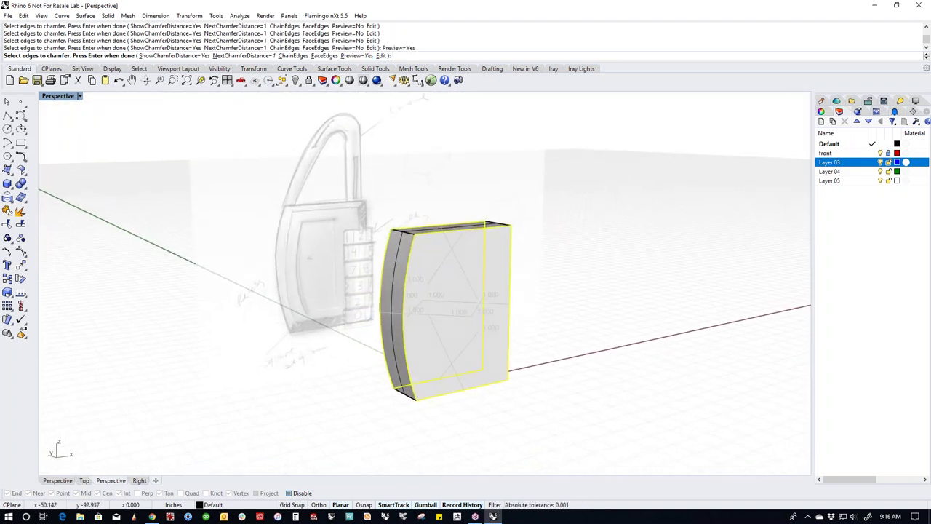
pyautogui.moveTo(450, 154); pyautogui.dragTo(456, 173, button='right')
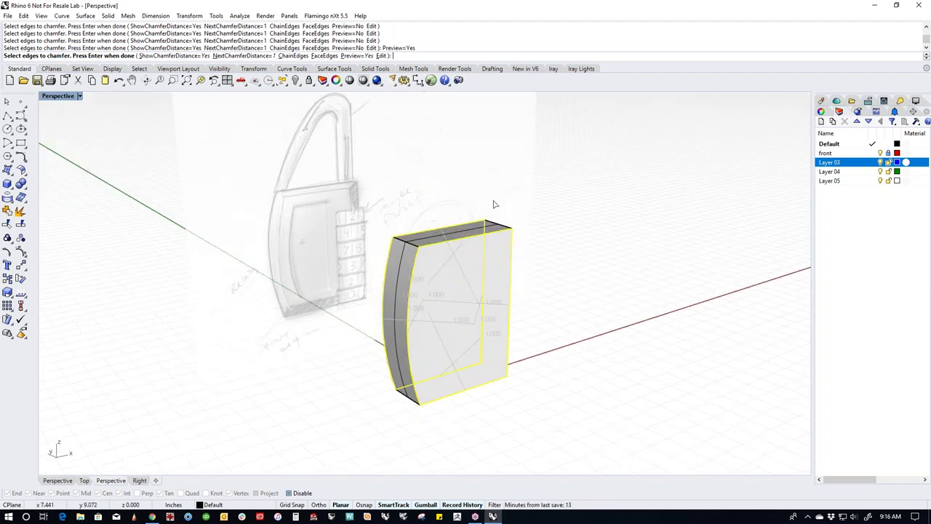
pyautogui.moveTo(540, 248); pyautogui.dragTo(480, 222, button='right')
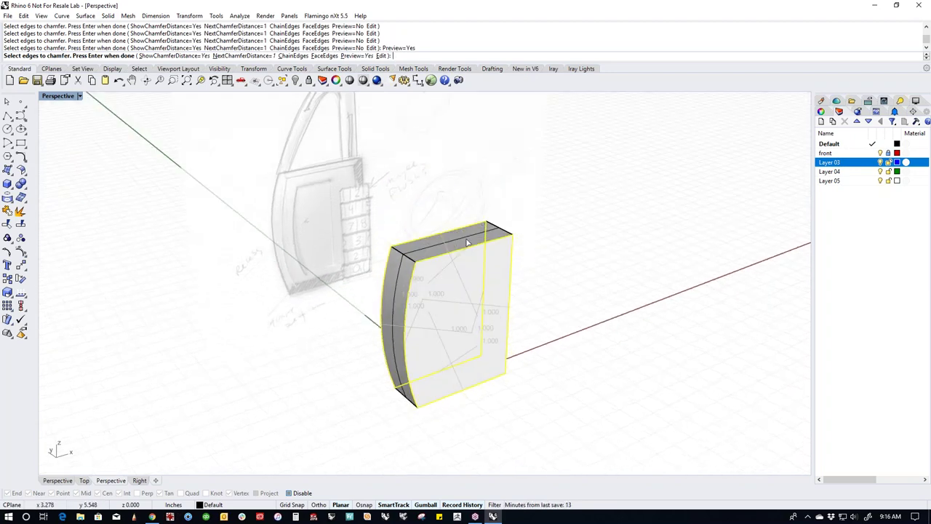
pyautogui.moveTo(478, 294); pyautogui.dragTo(518, 258, button='right')
pyautogui.press('Return')
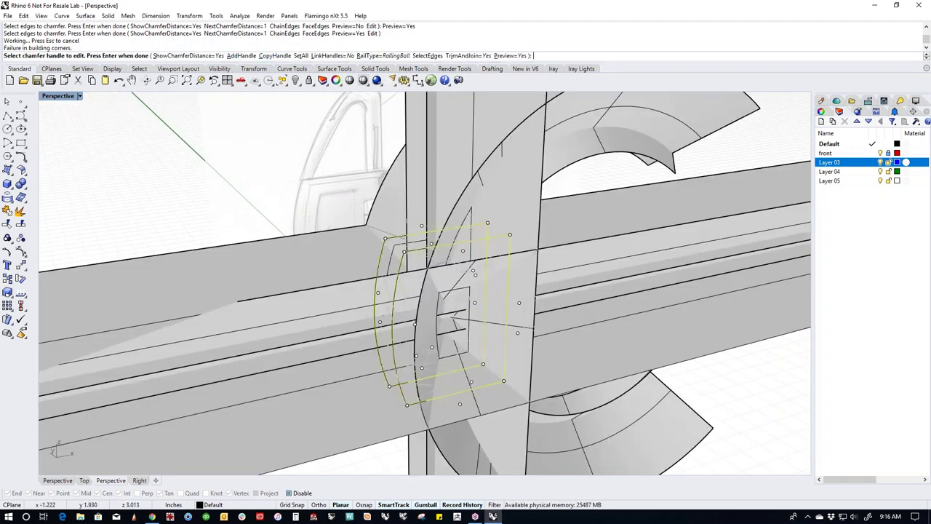
# Set the chamfer distance for all handles to 0.2 in.
pyautogui.click(302, 56)
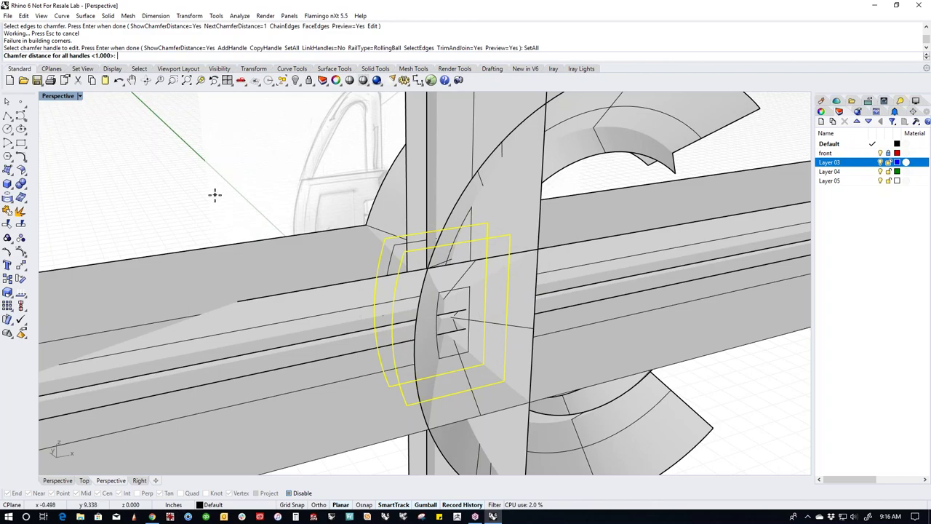
pyautogui.write('.2')
pyautogui.press('Return')
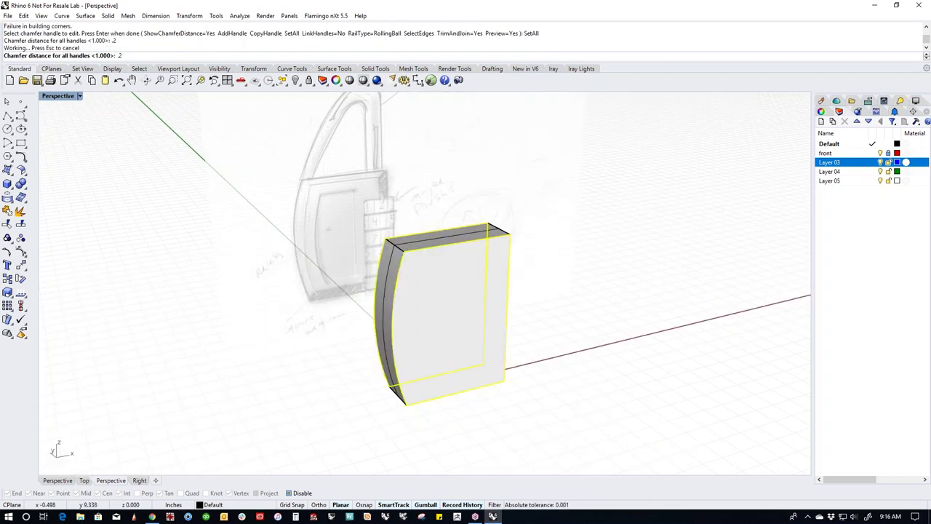
pyautogui.moveTo(458, 311); pyautogui.dragTo(426, 313, button='right')
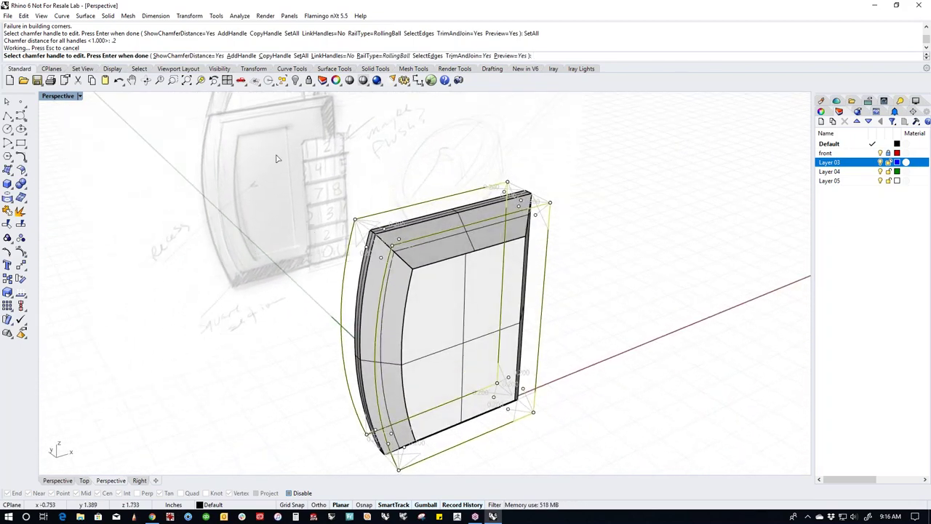
# Reduce the chamfer distance for all handles to 0.08 in.
pyautogui.click(302, 56)
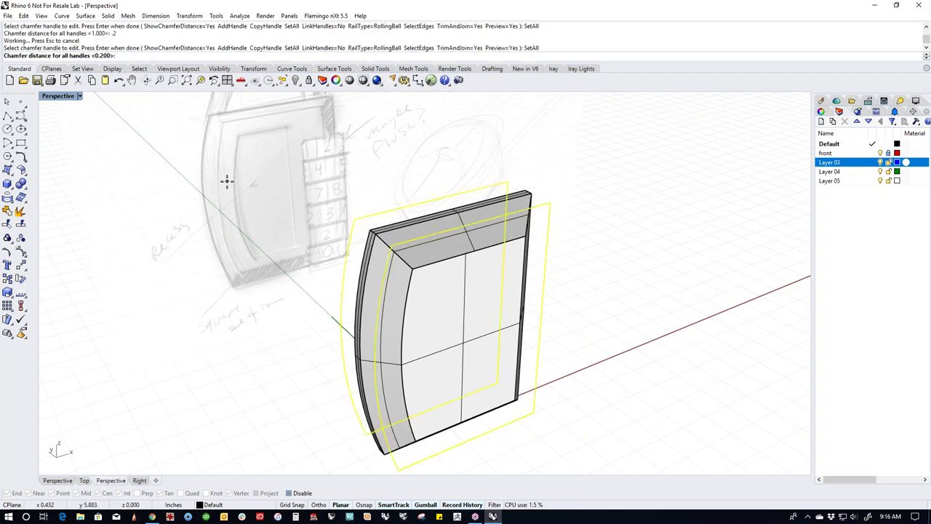
pyautogui.write('.08')
pyautogui.press('Return')
pyautogui.moveTo(454, 339); pyautogui.dragTo(424, 327, button='right')
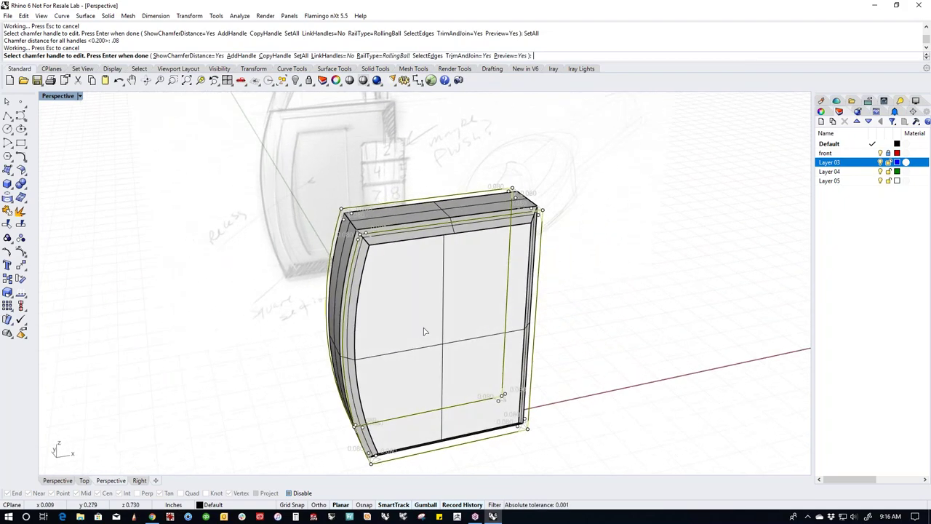
# Compare the chamfer preview with the reference sketch in the Front view using wireframe display.
pyautogui.write('front')
pyautogui.press('Return')
pyautogui.scroll(2, 458, 227)
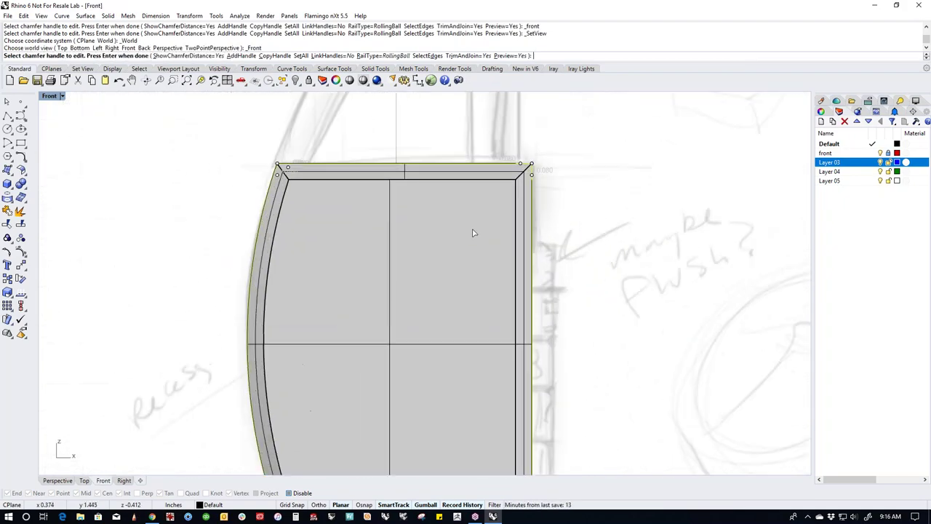
pyautogui.middleClick(303, 229)
pyautogui.click(275, 214)
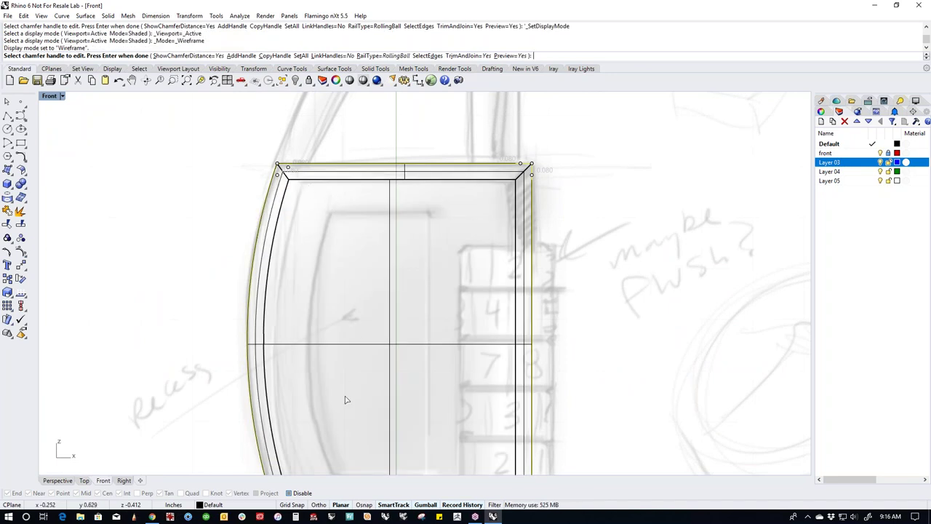
pyautogui.press('Down')
pyautogui.press('Down')
pyautogui.press('Up')
pyautogui.press('Up')
pyautogui.press('Up')
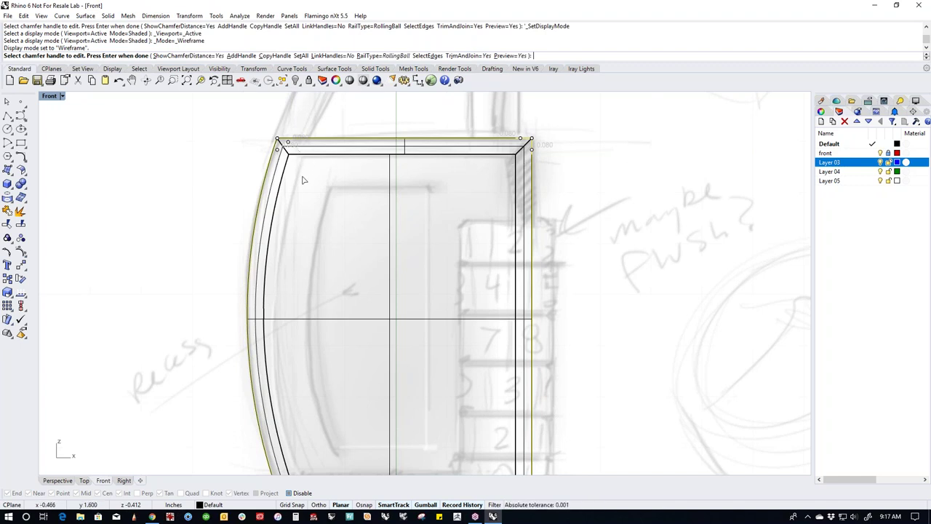
pyautogui.scroll(-1, 297, 188)
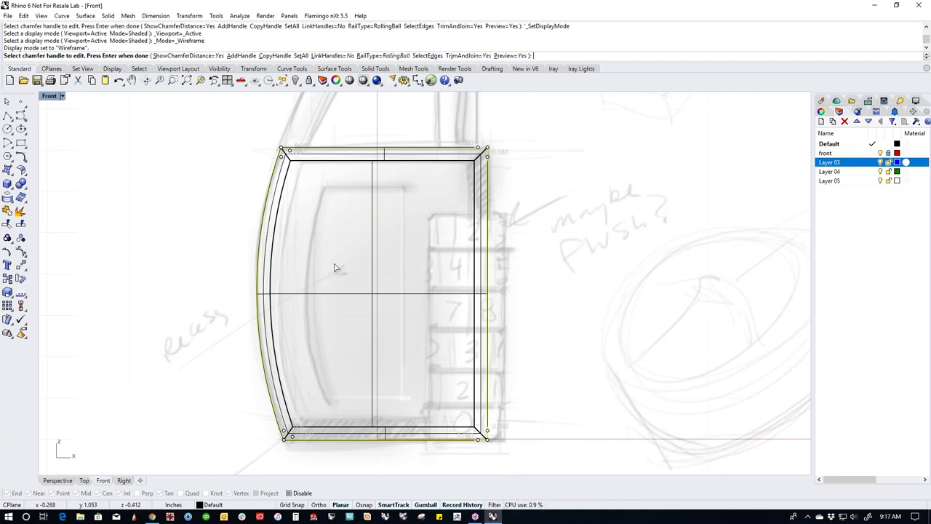
# Set the chamfer distance for all handles to 0.09 in and apply the chamfer to the lock body.
pyautogui.click(300, 55)
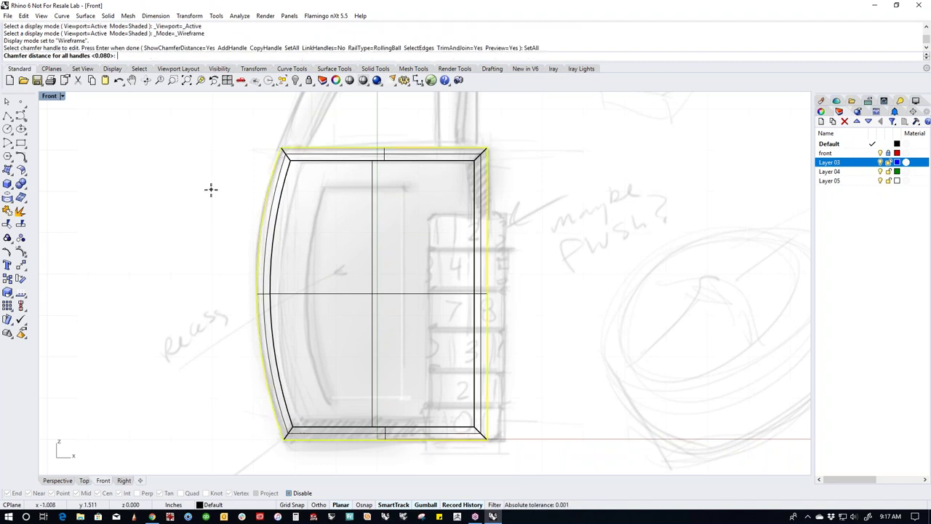
pyautogui.write('.09')
pyautogui.press('Return')
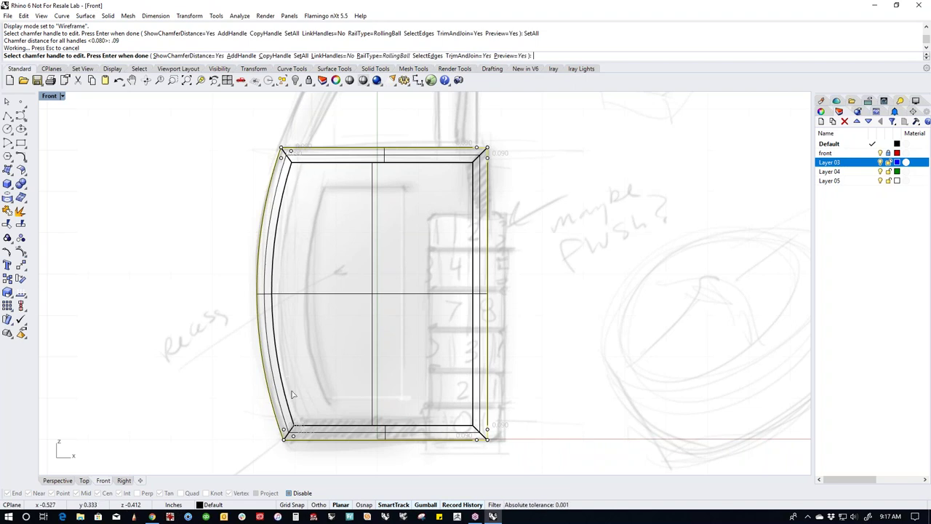
pyautogui.press('Return')
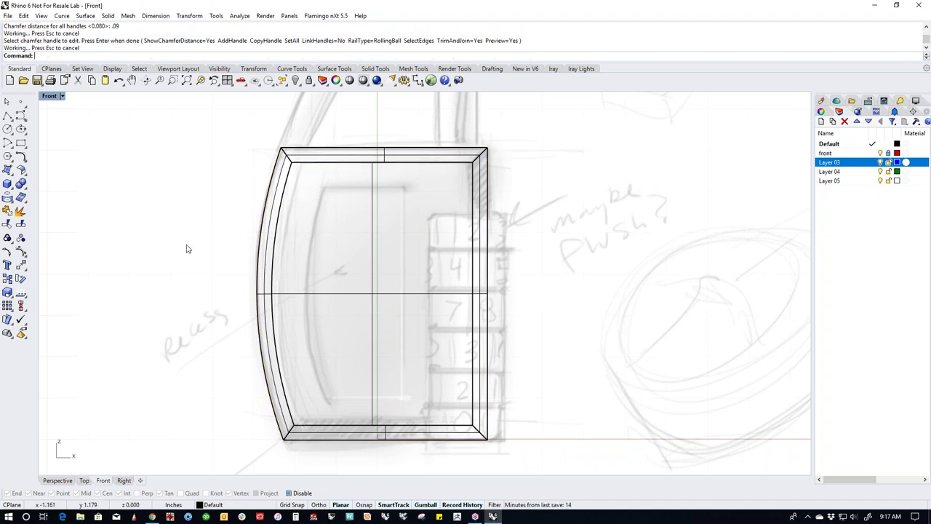
# Return to the Perspective view and show the chamfered lock body in shaded display.
pyautogui.write('p')
pyautogui.press('Return')
pyautogui.middleClick(293, 233)
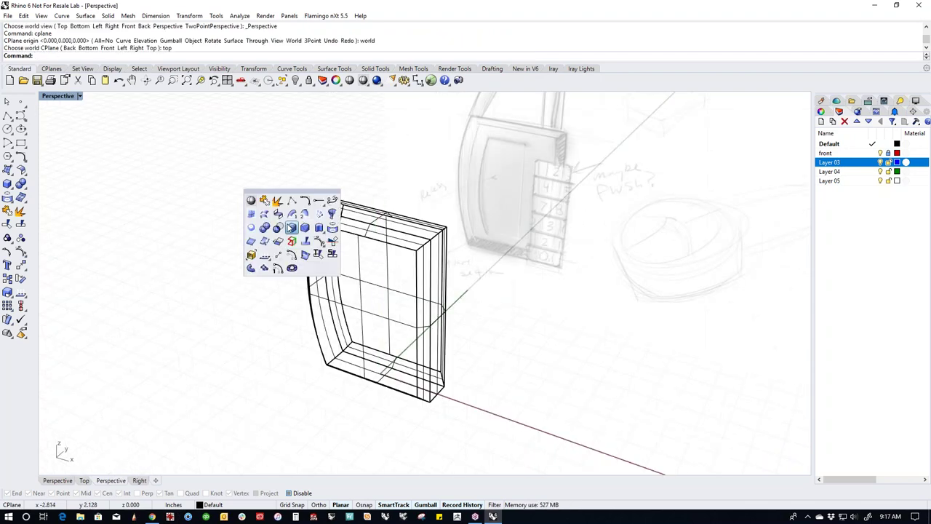
pyautogui.click(262, 203)
pyautogui.moveTo(256, 204)
pyautogui.mouseDown(button='right')
pyautogui.moveTo(374, 323)
pyautogui.moveTo(492, 264)
pyautogui.moveTo(340, 266)
pyautogui.moveTo(349, 251)
pyautogui.moveTo(376, 272)
pyautogui.moveTo(448, 289)
pyautogui.moveTo(339, 301)
pyautogui.moveTo(335, 312)
pyautogui.moveTo(349, 327)
pyautogui.moveTo(397, 278)
pyautogui.moveTo(433, 280)
pyautogui.moveTo(371, 283)
pyautogui.moveTo(306, 306)
pyautogui.mouseUp(button='right')
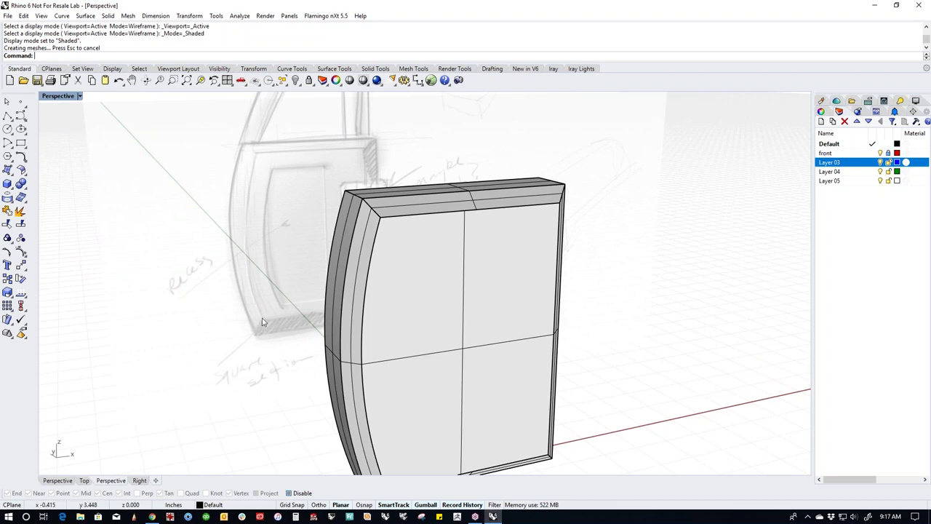
pyautogui.moveTo(259, 156)
pyautogui.mouseDown(button='right')
pyautogui.moveTo(320, 160)
pyautogui.moveTo(490, 355)
pyautogui.moveTo(256, 346)
pyautogui.moveTo(287, 343)
pyautogui.moveTo(291, 320)
pyautogui.mouseUp(button='right')
# Extract the front face and its top, curved-side and bottom chamfer surfaces from the lock body, without copying.
pyautogui.middleClick(287, 250)
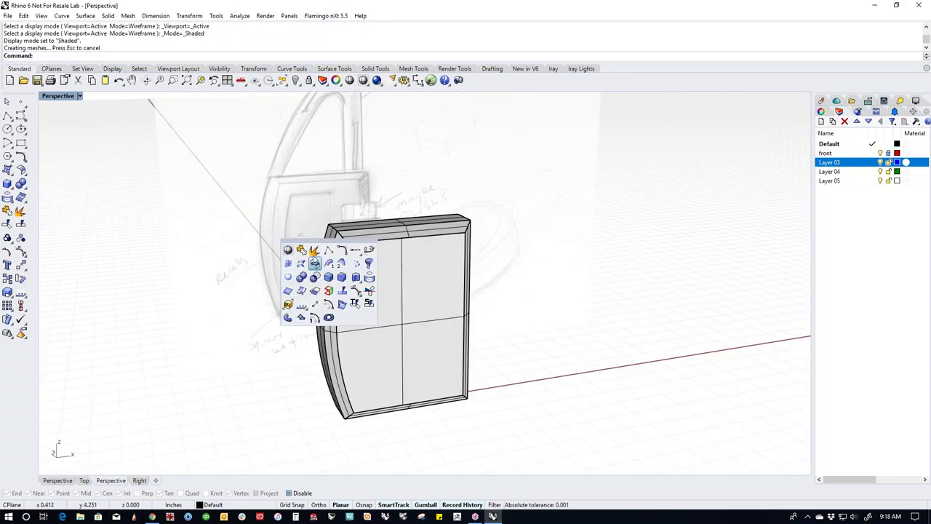
pyautogui.rightClick(315, 250)
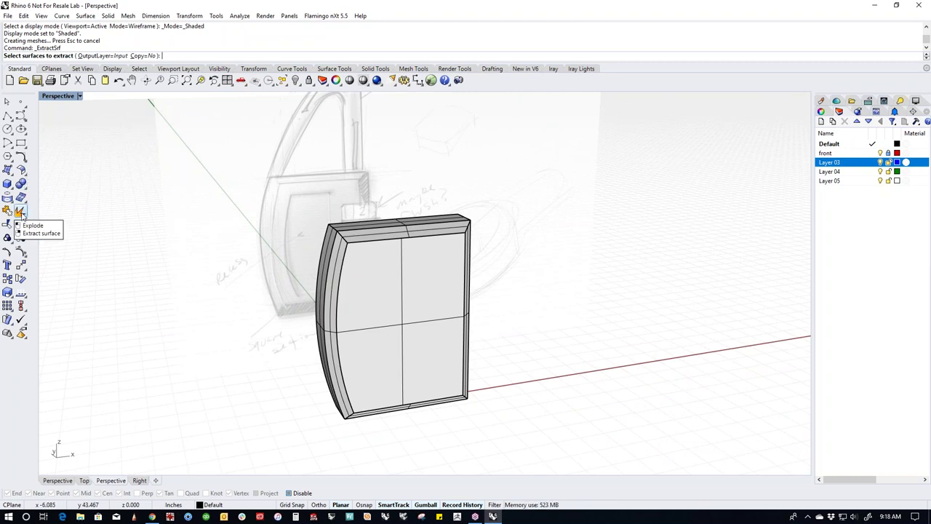
pyautogui.click(356, 242)
pyautogui.click(339, 319)
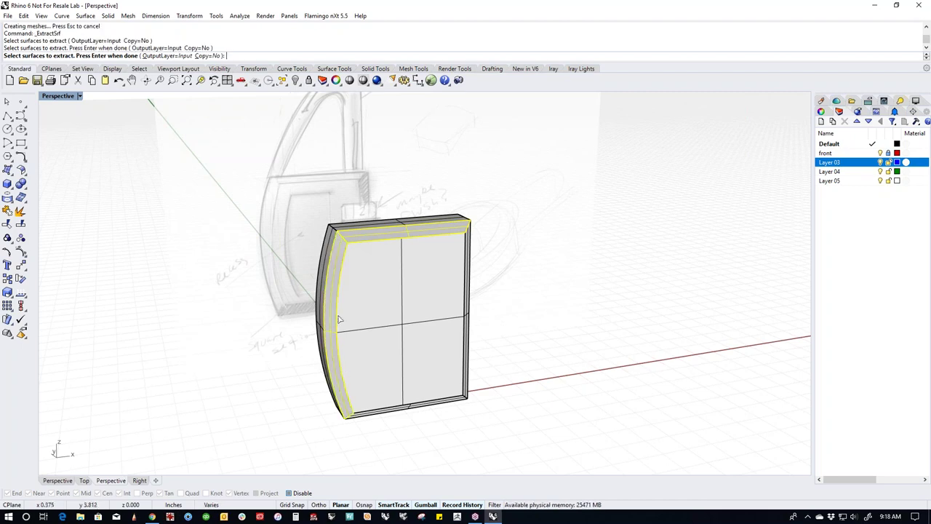
pyautogui.scroll(6, 356, 416)
pyautogui.click(345, 377)
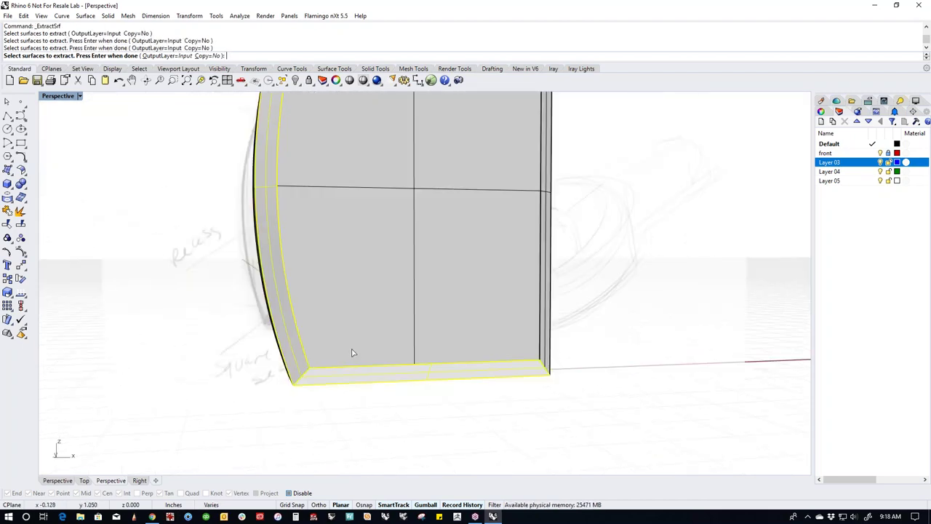
pyautogui.scroll(-5, 356, 335)
pyautogui.moveTo(364, 322); pyautogui.dragTo(563, 308, button='right')
pyautogui.press('Return')
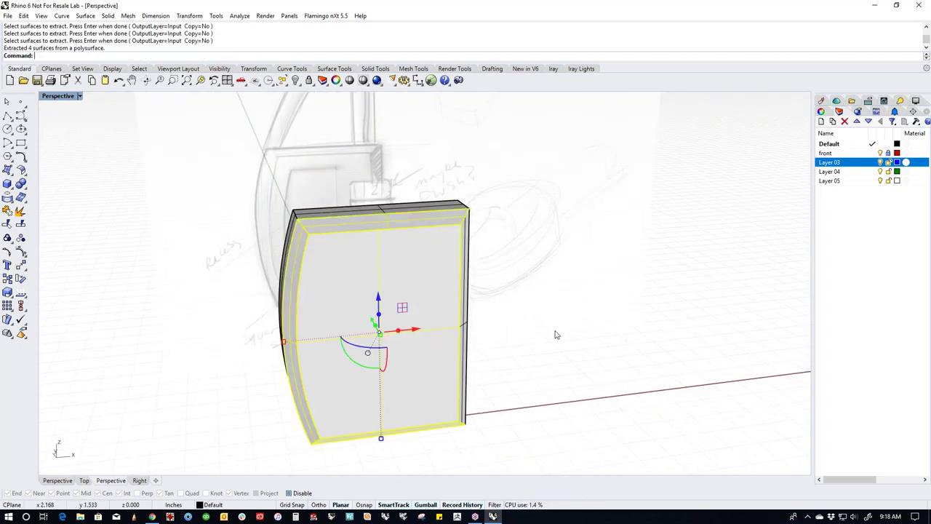
# Isolate the extracted front face and chamfer surfaces, hiding the rest of the lock body and its profile curve.
pyautogui.write('Invert')
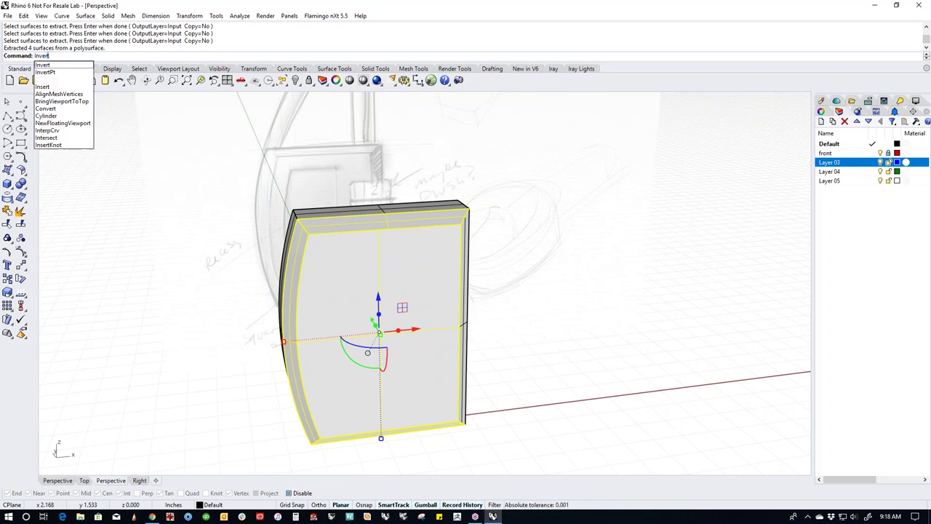
pyautogui.press('Escape')
pyautogui.write('Isolate')
pyautogui.press('Return')
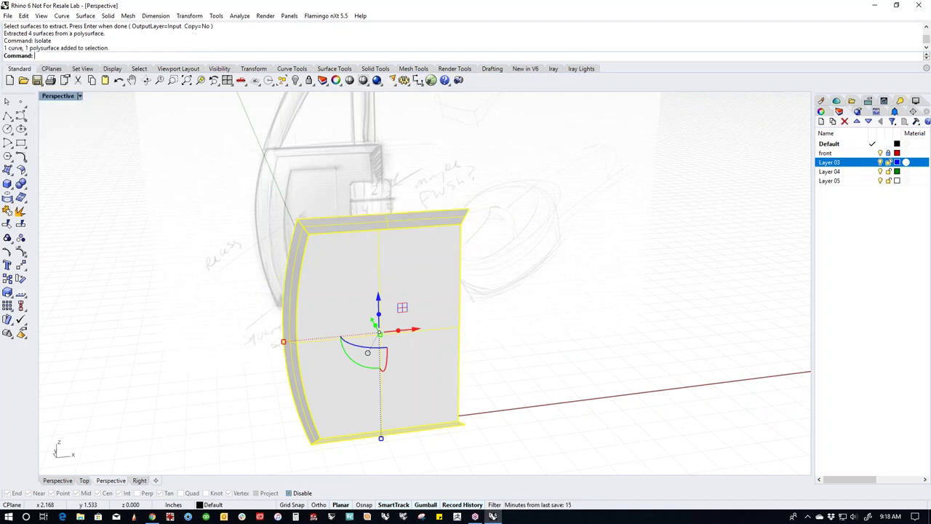
pyautogui.moveTo(513, 363)
pyautogui.mouseDown(button='right')
pyautogui.moveTo(512, 339)
pyautogui.moveTo(471, 332)
pyautogui.moveTo(575, 324)
pyautogui.moveTo(561, 329)
pyautogui.mouseUp(button='right')
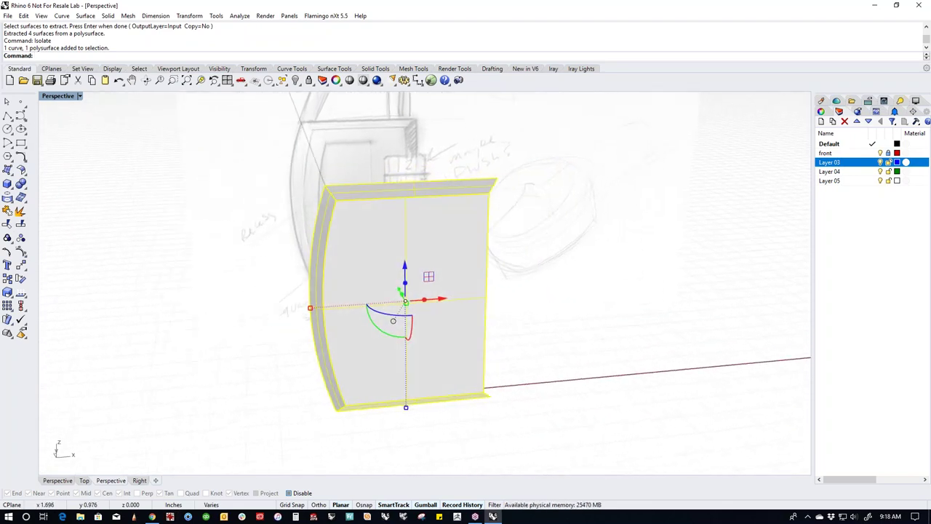
# Clear the selection and show the isolated surfaces in the Front view with wireframe display over the reference sketch.
pyautogui.click(562, 347)
pyautogui.hotkey('ctrl', 'F2')
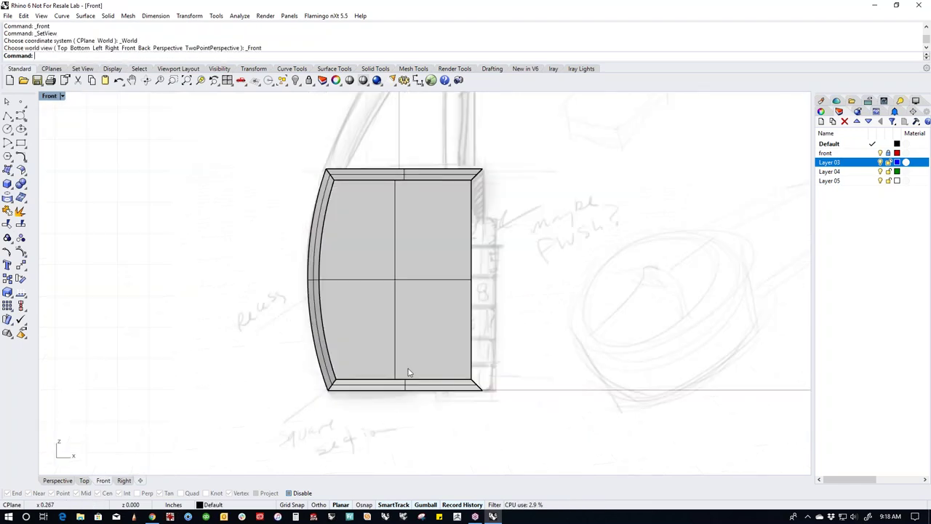
pyautogui.moveTo(445, 386); pyautogui.dragTo(491, 405, button='right')
pyautogui.middleClick(429, 303)
pyautogui.click(403, 283)
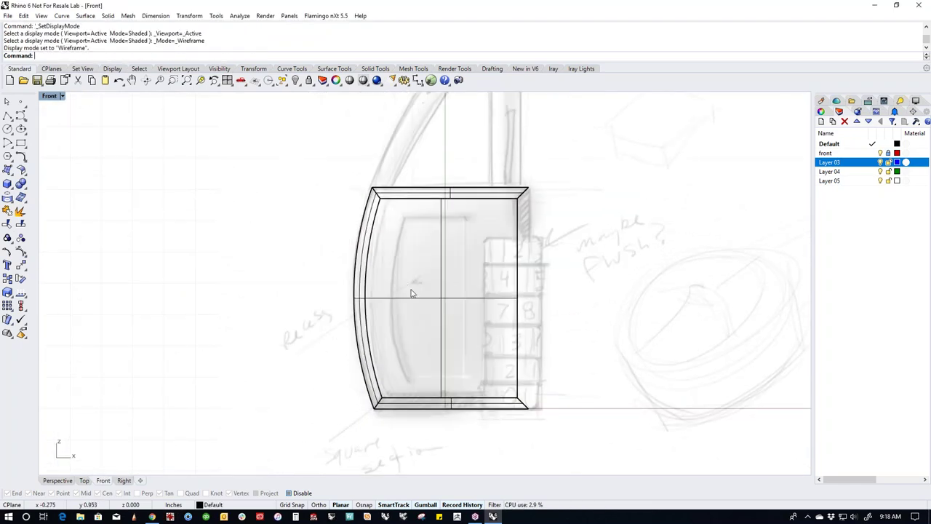
pyautogui.moveTo(404, 283); pyautogui.dragTo(395, 303, button='right')
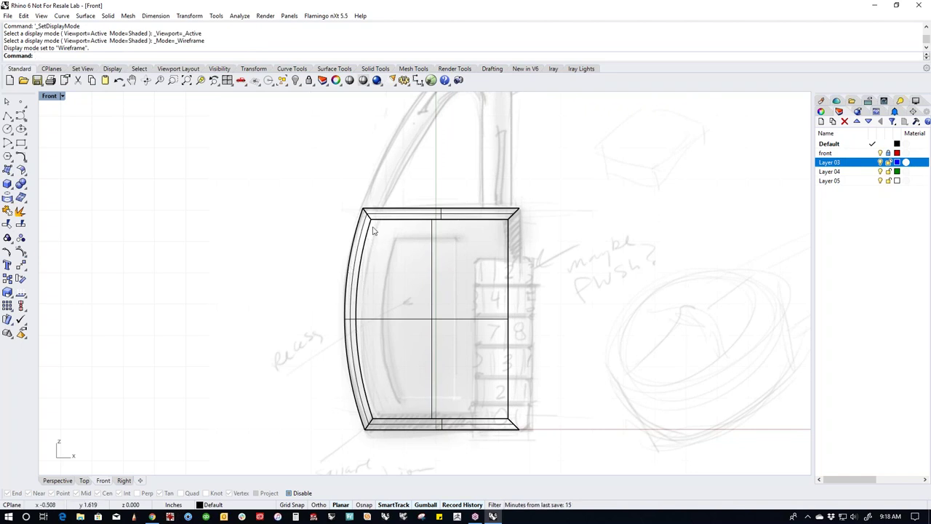
# Draw a line about 0.18 in long from the outer top corner at the curved side to the front face's top edge, just inside its corner.
pyautogui.scroll(6, 383, 227)
pyautogui.click(8, 116)
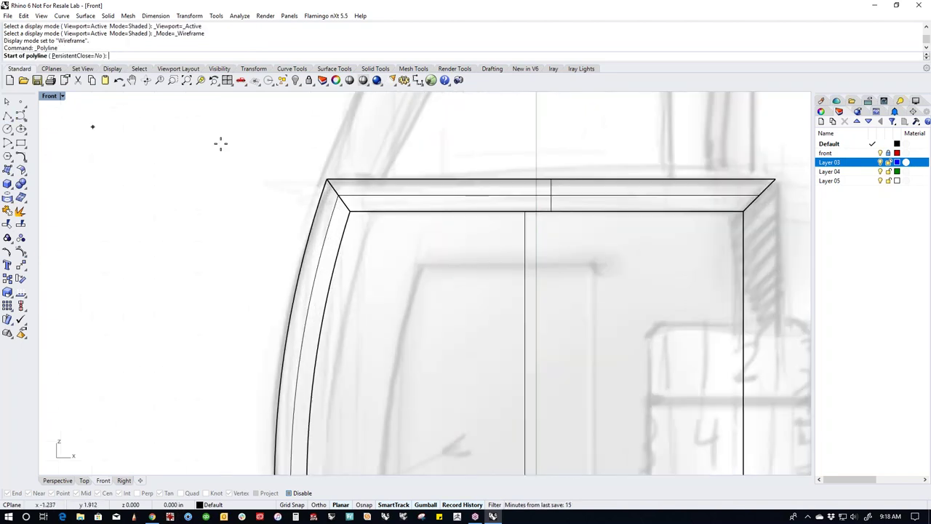
pyautogui.click(327, 179)
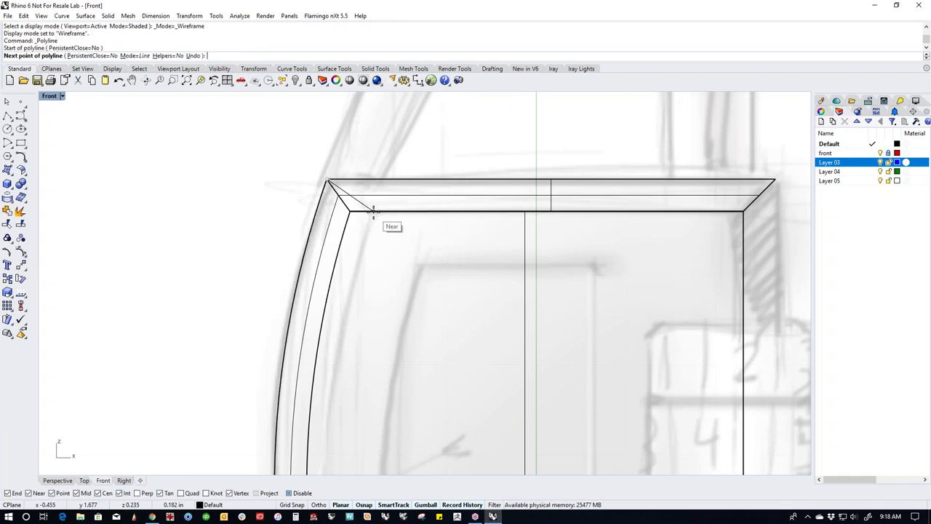
pyautogui.click(374, 210)
pyautogui.click(371, 211)
pyautogui.press('Return')
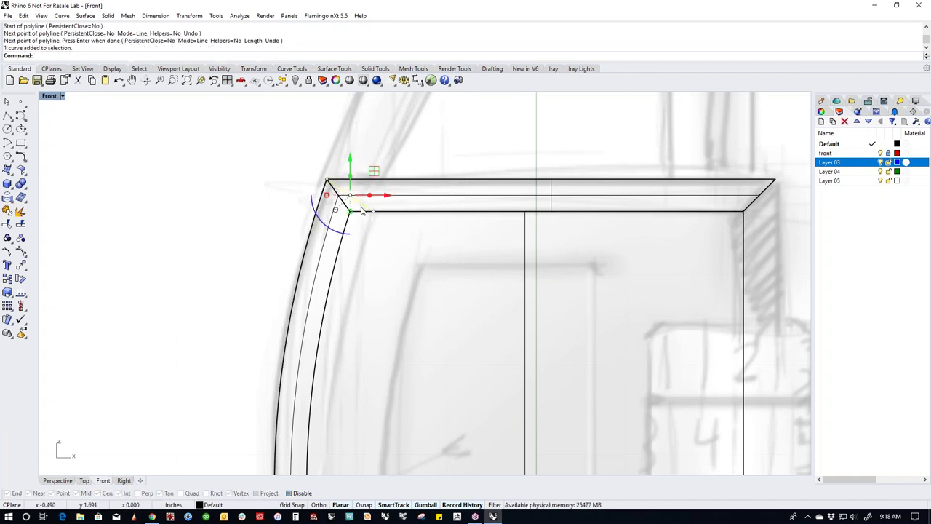
# Trim the curved-side corner off the top chamfer surface, using the new diagonal line as the cutter.
pyautogui.hotkey('ctrl', 't')
pyautogui.scroll(3, 362, 210)
pyautogui.click(354, 202)
pyautogui.scroll(-4, 373, 231)
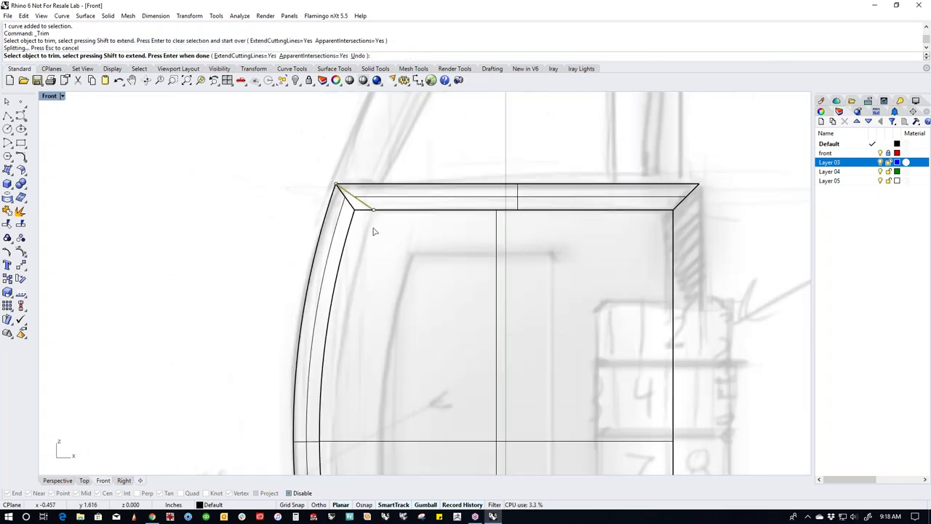
pyautogui.scroll(-3, 377, 226)
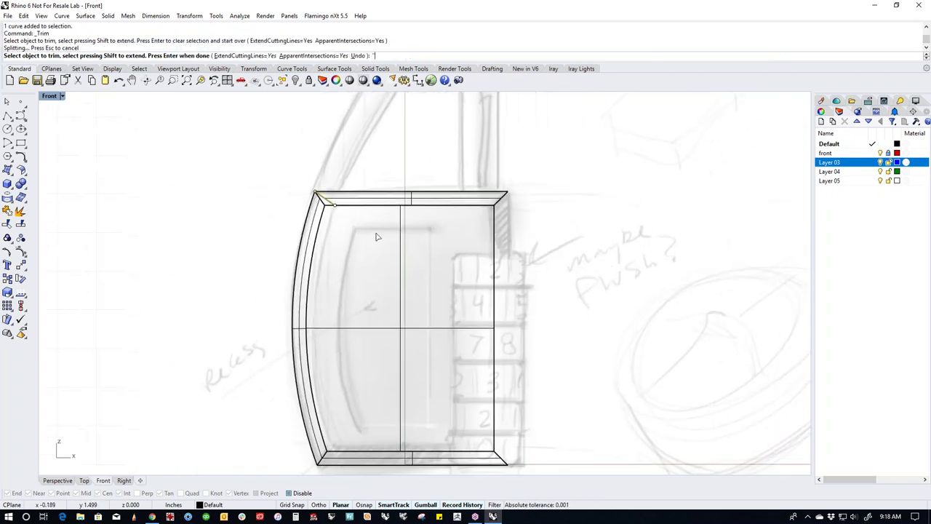
pyautogui.press('Return')
pyautogui.scroll(1, 377, 327)
pyautogui.press('Escape')
# Draw an arc from the front face's lower curved-side corner to the inner end of the diagonal line, bulging along the sketched inner curve.
pyautogui.scroll(5, 349, 422)
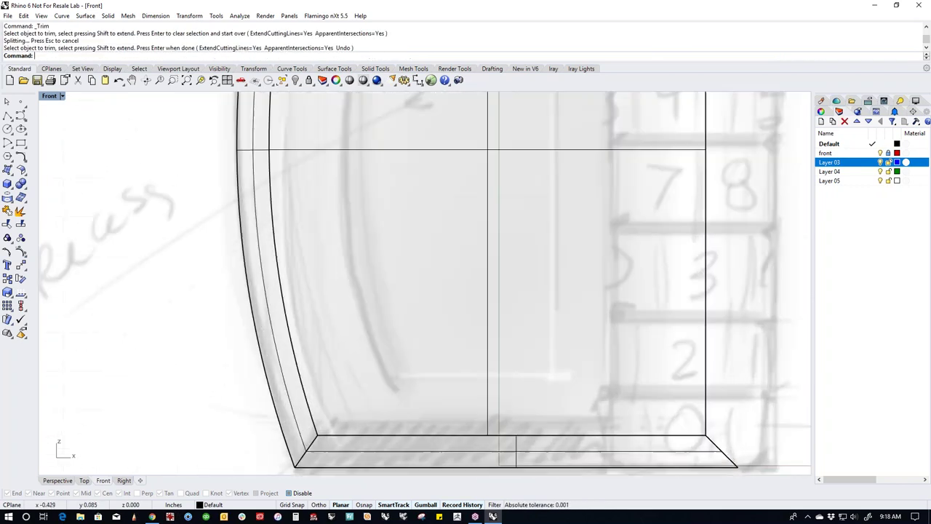
pyautogui.scroll(-3, 348, 394)
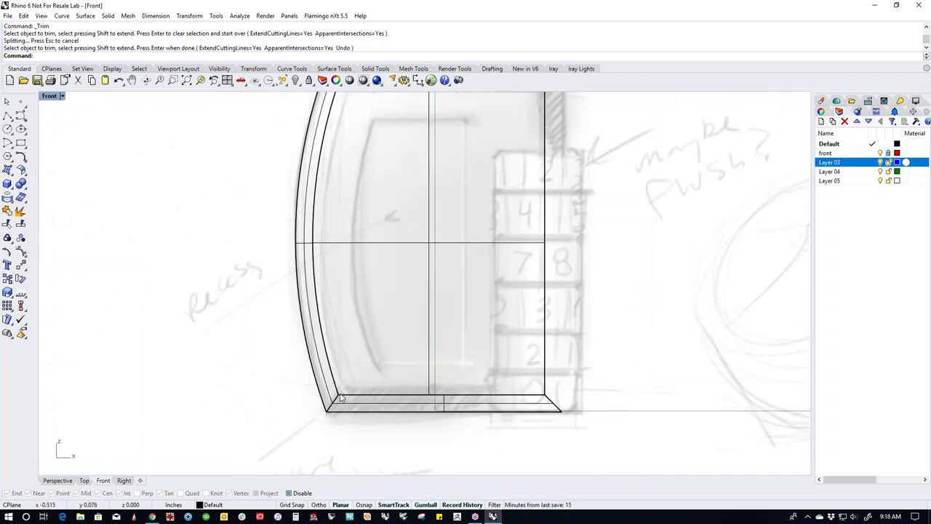
pyautogui.scroll(-2, 338, 395)
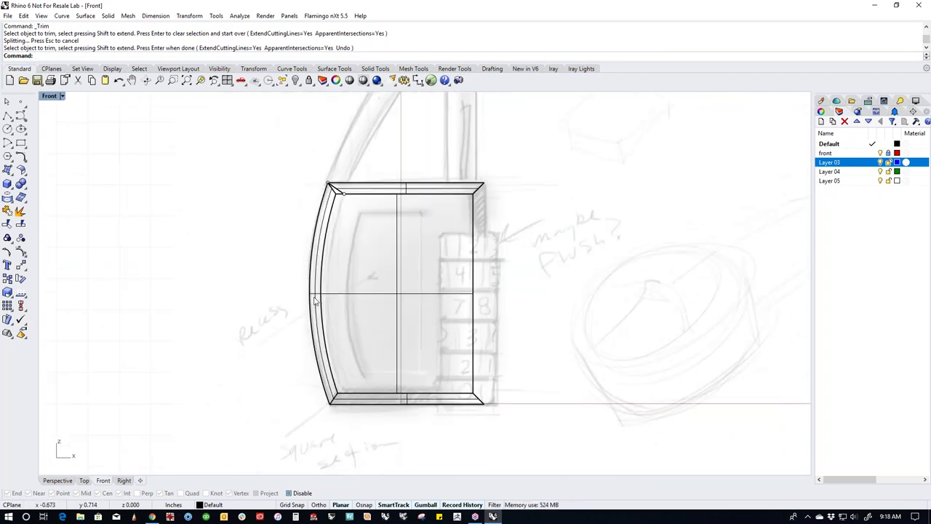
pyautogui.scroll(5, 337, 203)
pyautogui.scroll(-4, 343, 213)
pyautogui.click(329, 222)
pyautogui.click(294, 233)
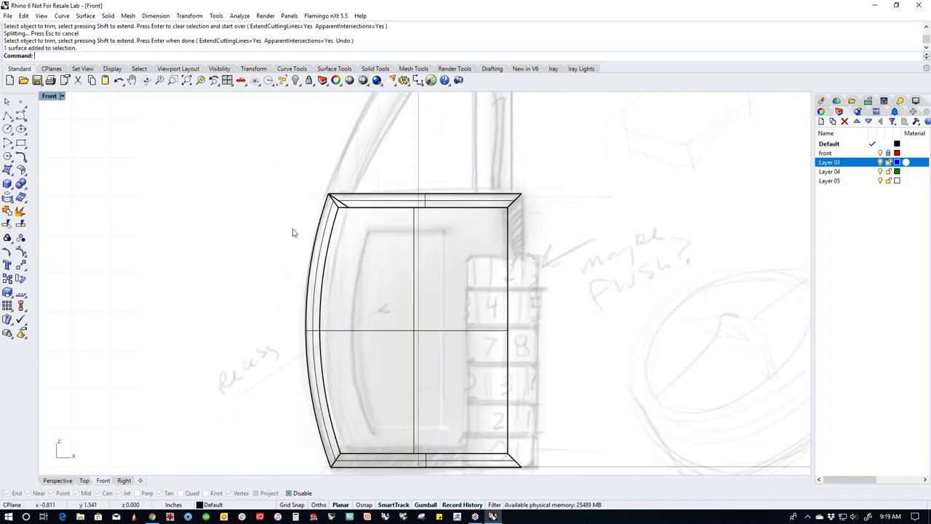
pyautogui.click(11, 151)
pyautogui.click(35, 149)
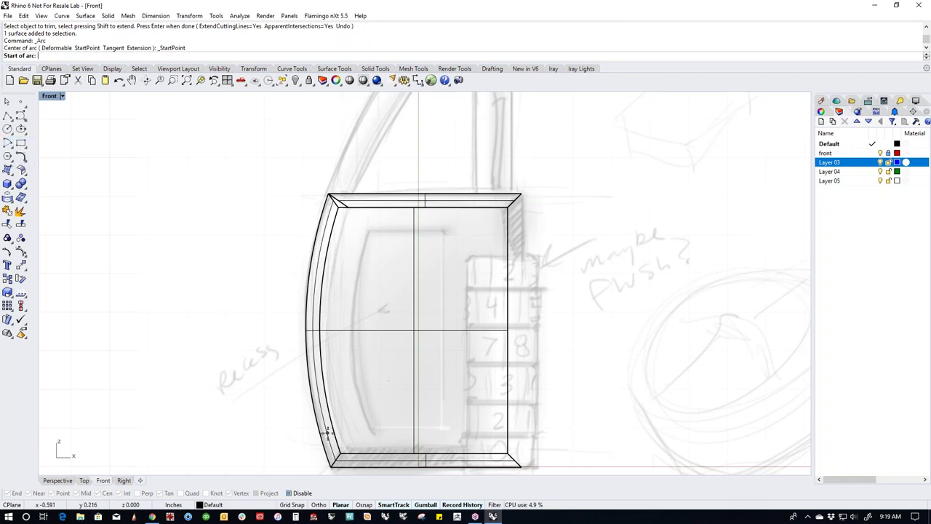
pyautogui.click(345, 453)
pyautogui.scroll(4, 343, 209)
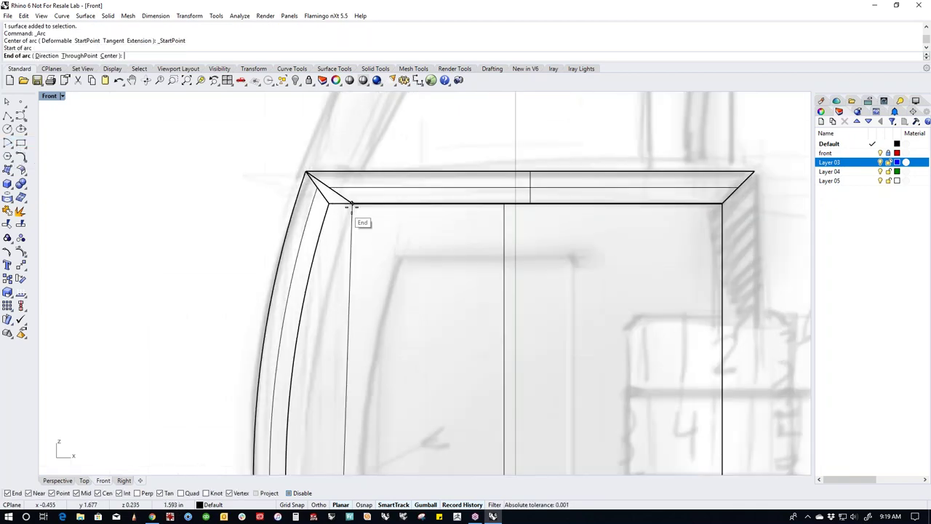
pyautogui.click(354, 205)
pyautogui.scroll(-1, 353, 206)
pyautogui.scroll(-2, 333, 332)
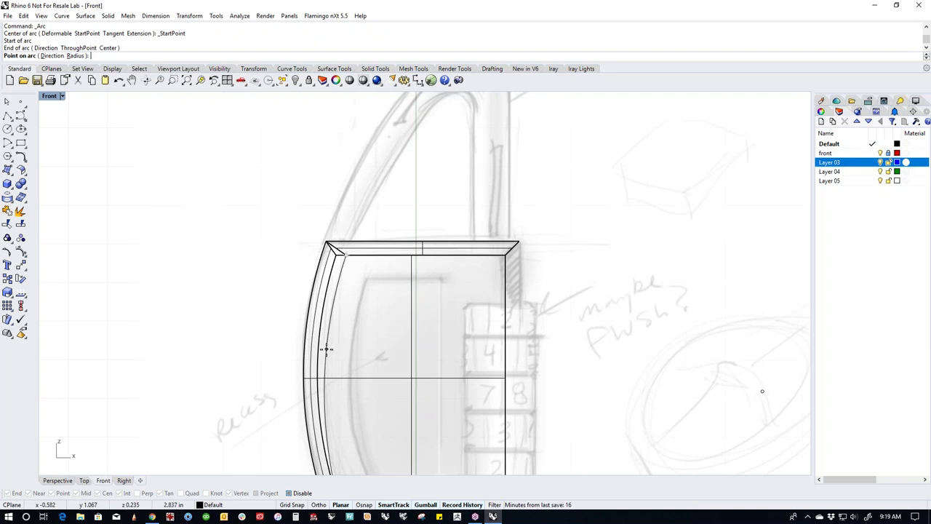
pyautogui.click(327, 350)
pyautogui.scroll(-2, 377, 406)
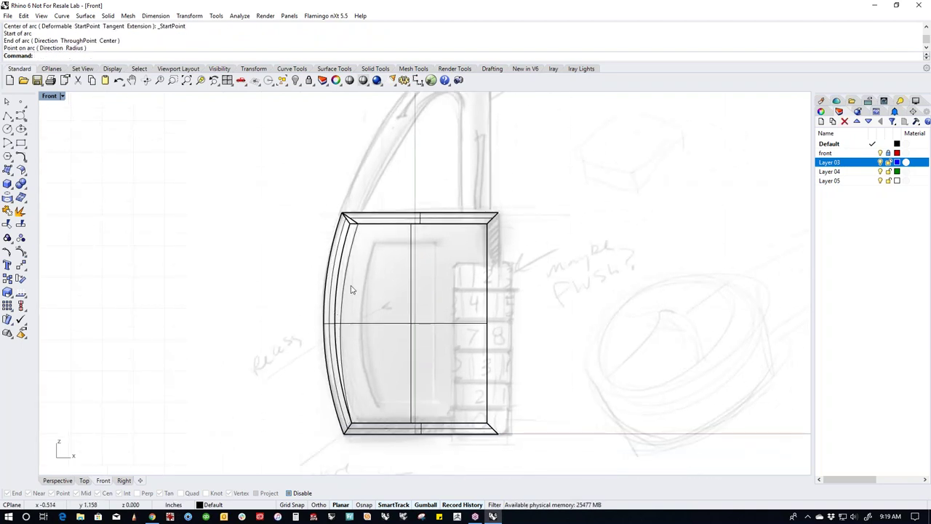
# Trim away the strip of the front face between the new arc and the curved-side chamfer.
pyautogui.scroll(2, 343, 324)
pyautogui.click(339, 331)
pyautogui.hotkey('ctrl', 't')
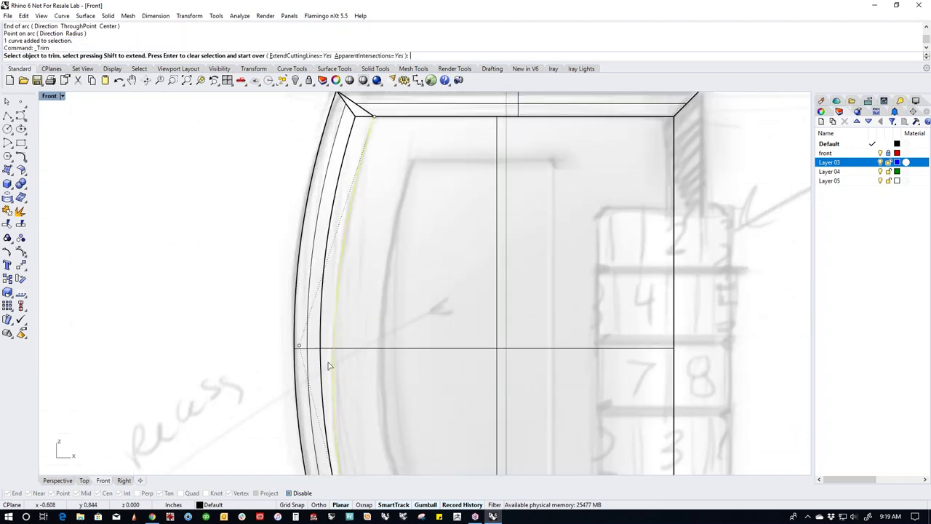
pyautogui.scroll(1, 323, 342)
pyautogui.click(328, 343)
pyautogui.scroll(-3, 346, 325)
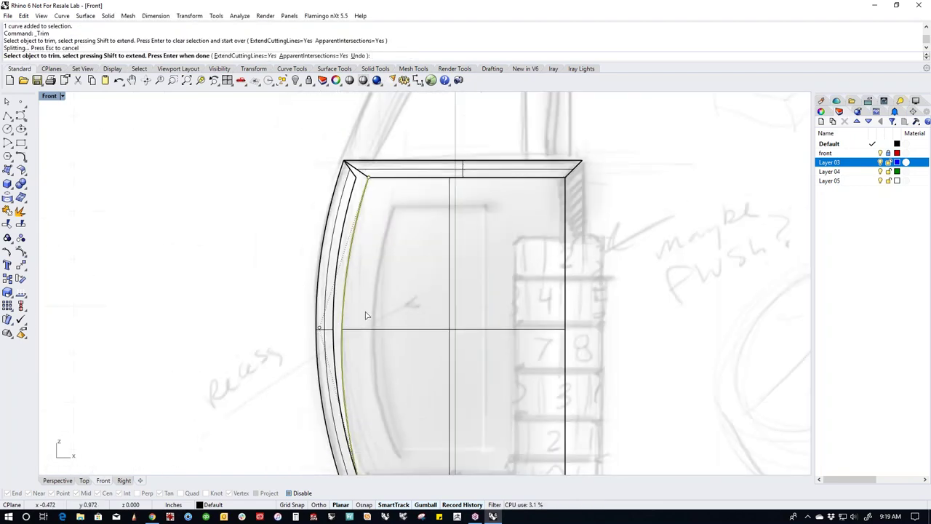
pyautogui.press('Return')
# Switch to the Perspective view, orbit to the gap beside the curved-side chamfer, and leave nothing selected.
pyautogui.moveTo(364, 265); pyautogui.dragTo(383, 310, button='right')
pyautogui.press('F4')
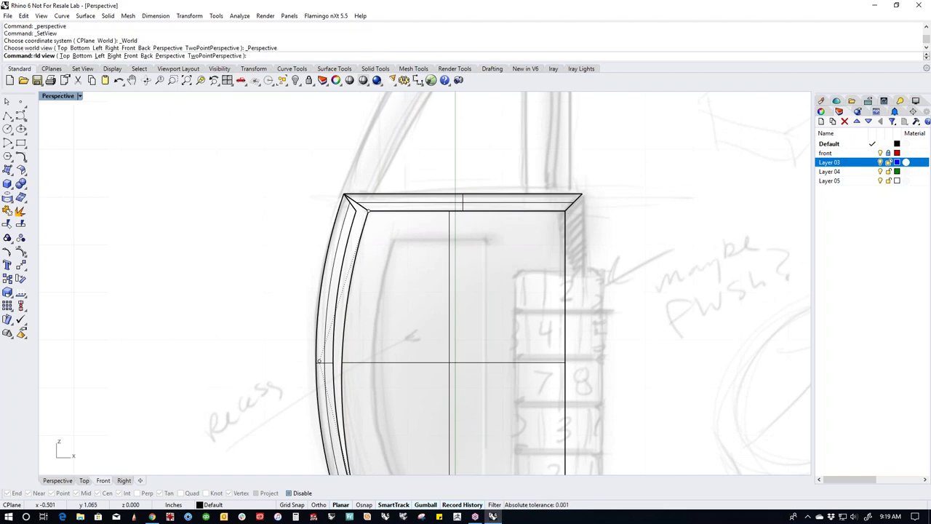
pyautogui.moveTo(419, 248); pyautogui.dragTo(389, 322, button='right')
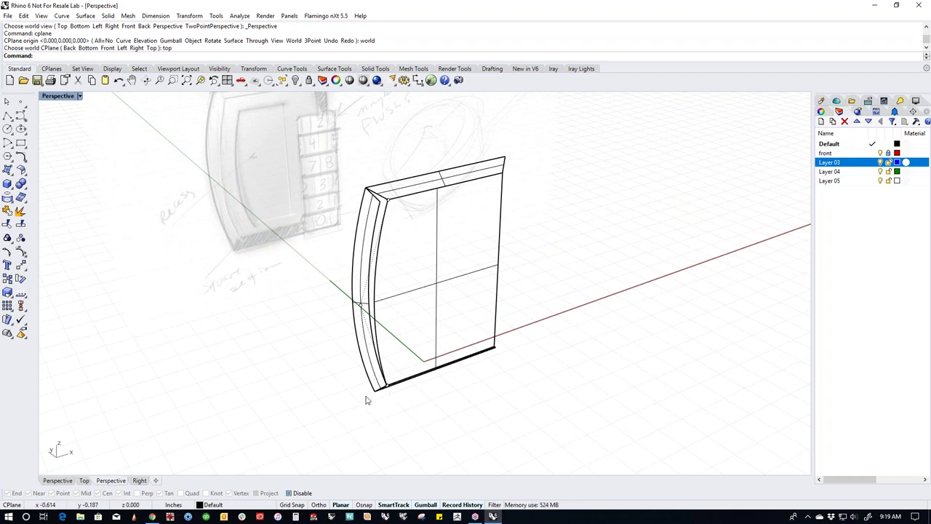
pyautogui.moveTo(378, 275); pyautogui.dragTo(352, 247, button='right')
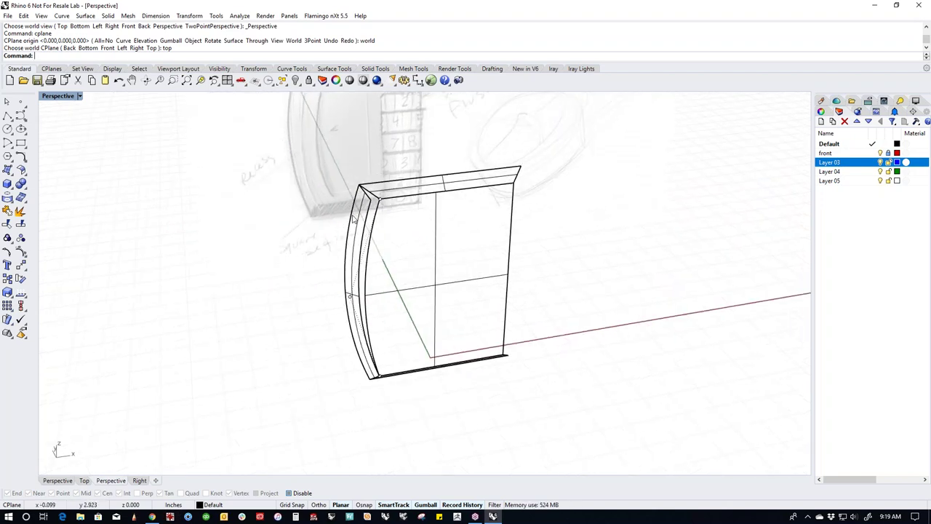
pyautogui.keyDown('ctrl'); pyautogui.keyDown('shift'); pyautogui.click(354, 219); pyautogui.keyUp('shift'); pyautogui.keyUp('ctrl')
pyautogui.click(278, 238)
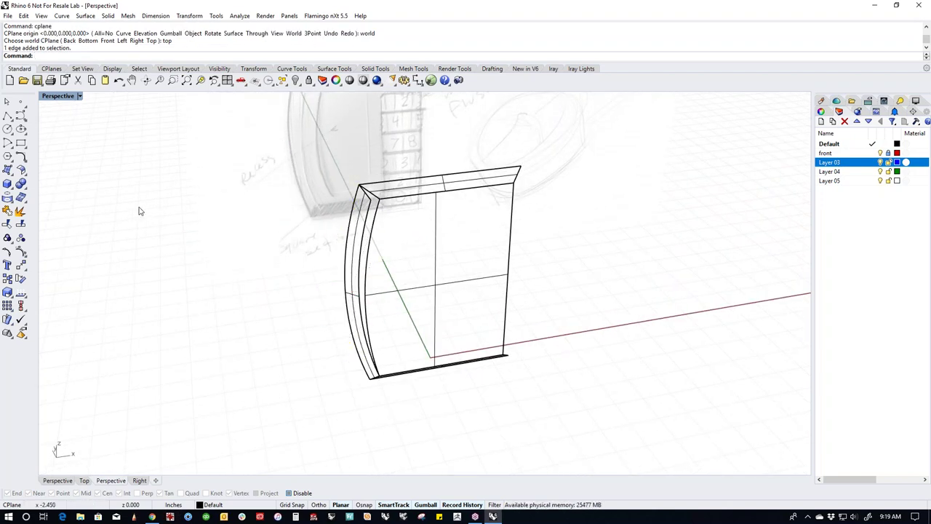
# Create an edge-curve surface across the curved side from the outer arc, the trimmed front-face edge and the diagonal top edge.
pyautogui.click(8, 170)
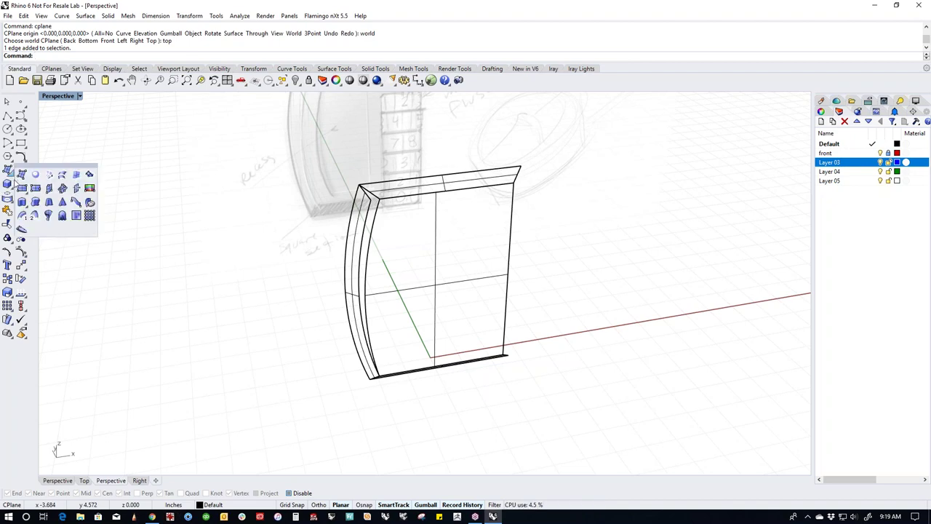
pyautogui.click(76, 175)
pyautogui.click(376, 197)
pyautogui.click(385, 213)
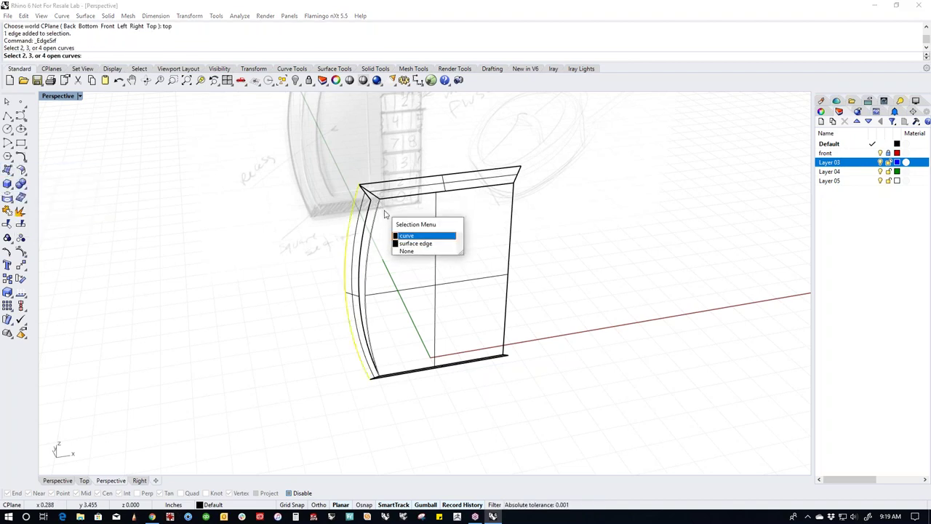
pyautogui.click(415, 243)
pyautogui.click(376, 196)
pyautogui.click(412, 228)
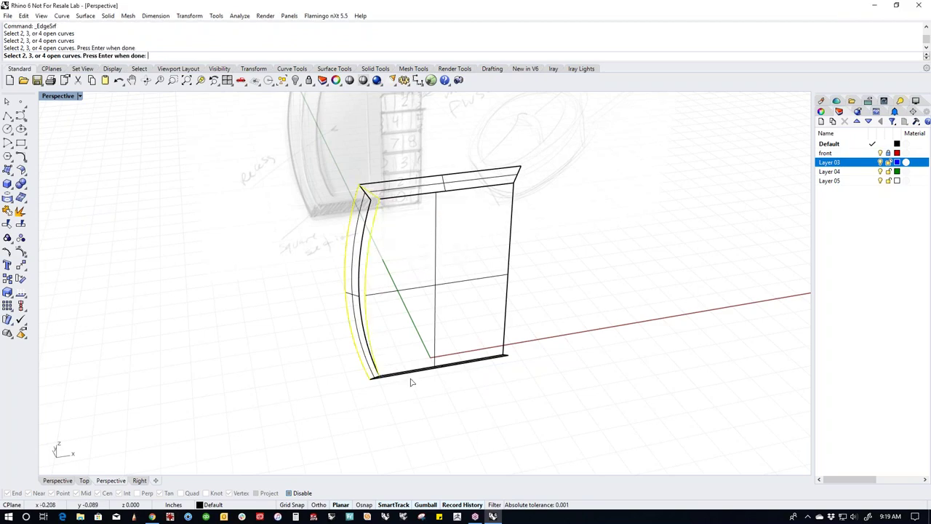
pyautogui.scroll(6, 393, 368)
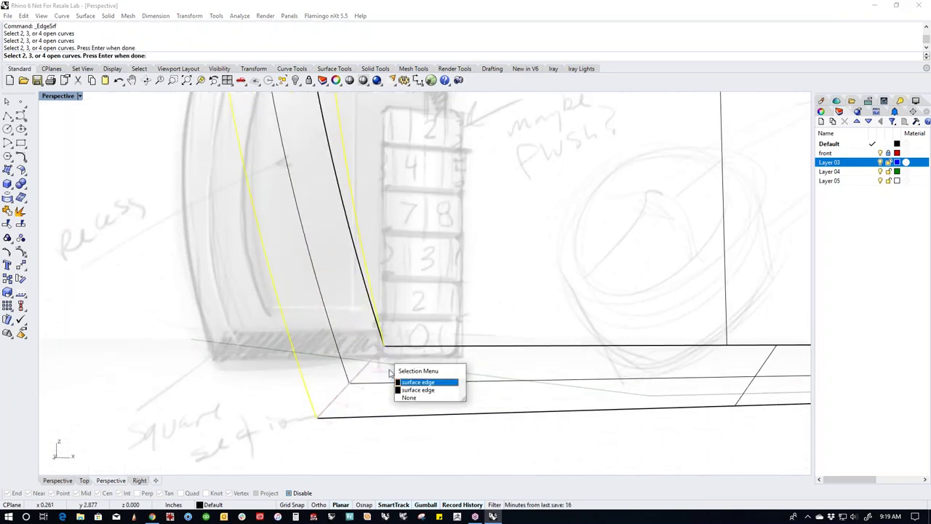
pyautogui.click(412, 382)
pyautogui.scroll(-5, 412, 386)
pyautogui.moveTo(414, 254); pyautogui.dragTo(398, 268, button='right')
pyautogui.scroll(4, 398, 268)
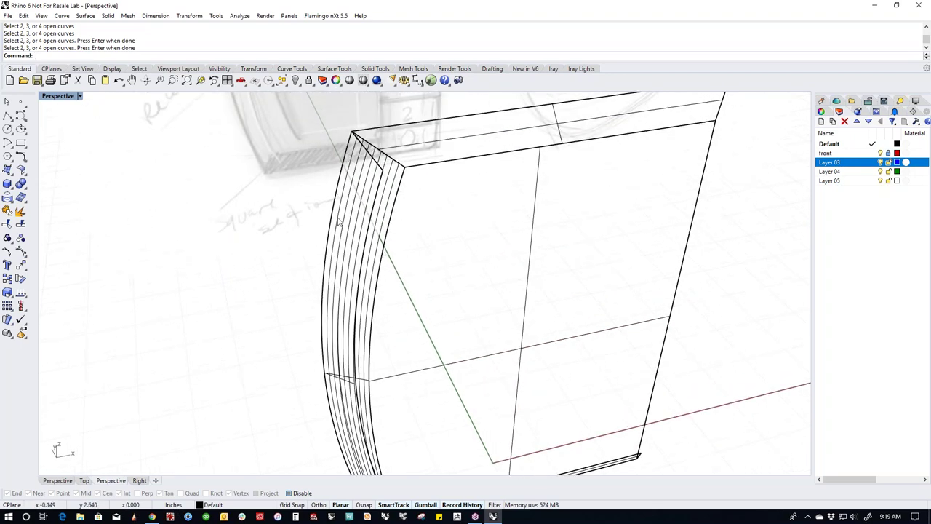
# Delete the original curved-side chamfer surface and examine the replacement edge surface.
pyautogui.click(378, 167)
pyautogui.press('Delete')
pyautogui.scroll(-3, 388, 358)
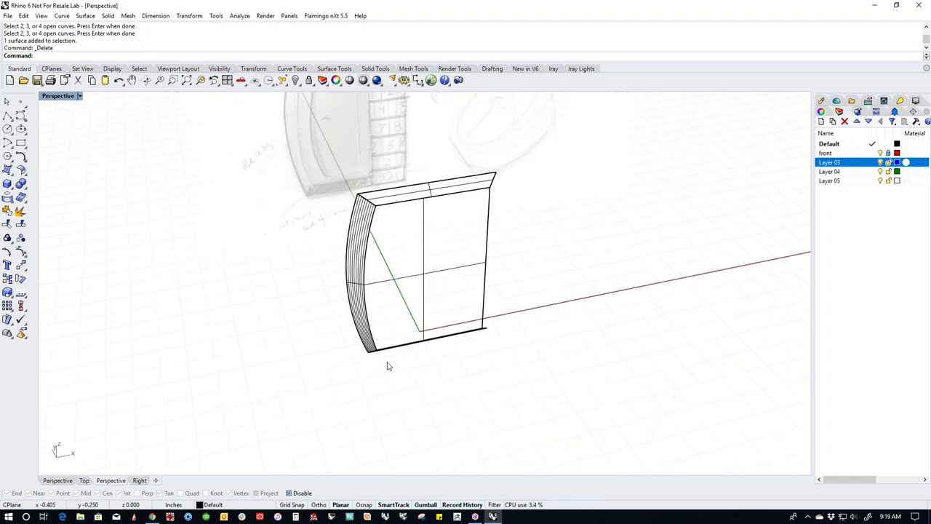
pyautogui.scroll(3, 366, 261)
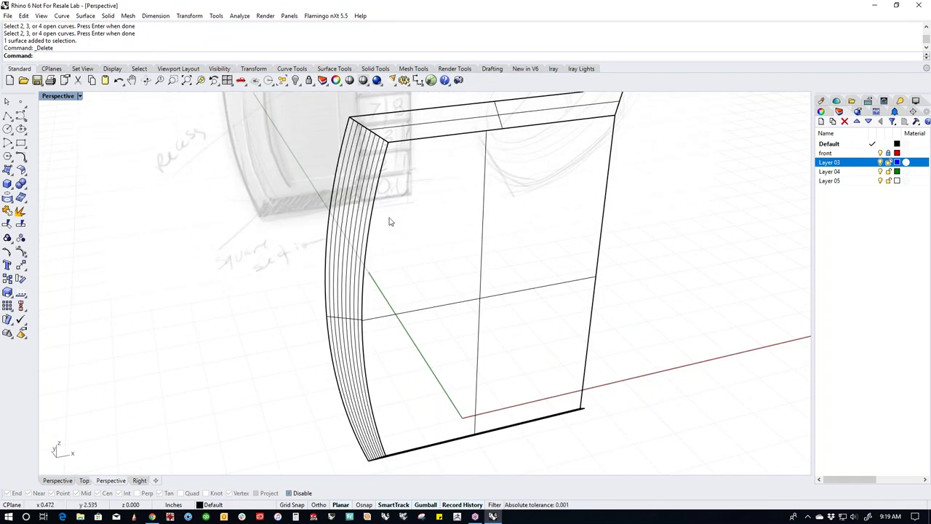
pyautogui.moveTo(386, 377); pyautogui.dragTo(405, 378, button='right')
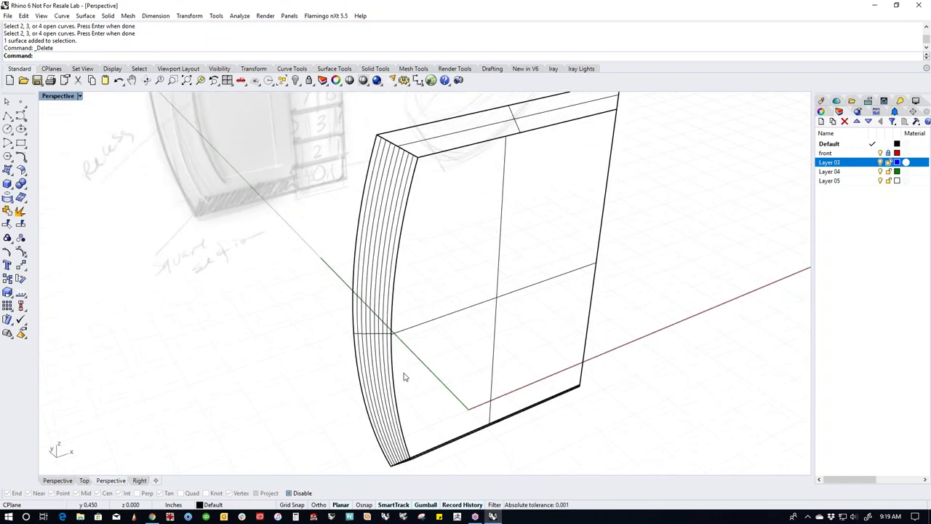
# Delete the replacement edge surface, and undo back to before it was created, restoring the original curved-side chamfer.
pyautogui.click(382, 301)
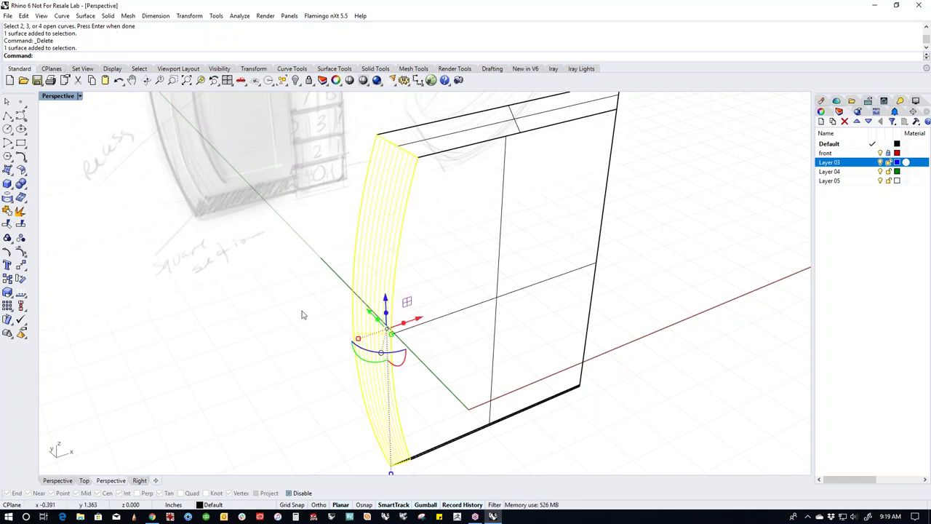
pyautogui.press('Delete')
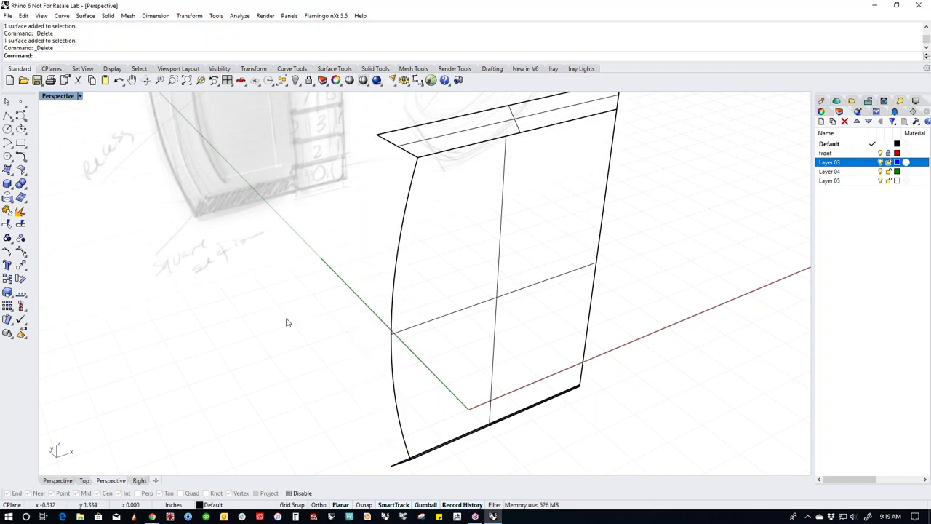
pyautogui.hotkey('ctrl', 'z')
pyautogui.hotkey('ctrl', 'z')
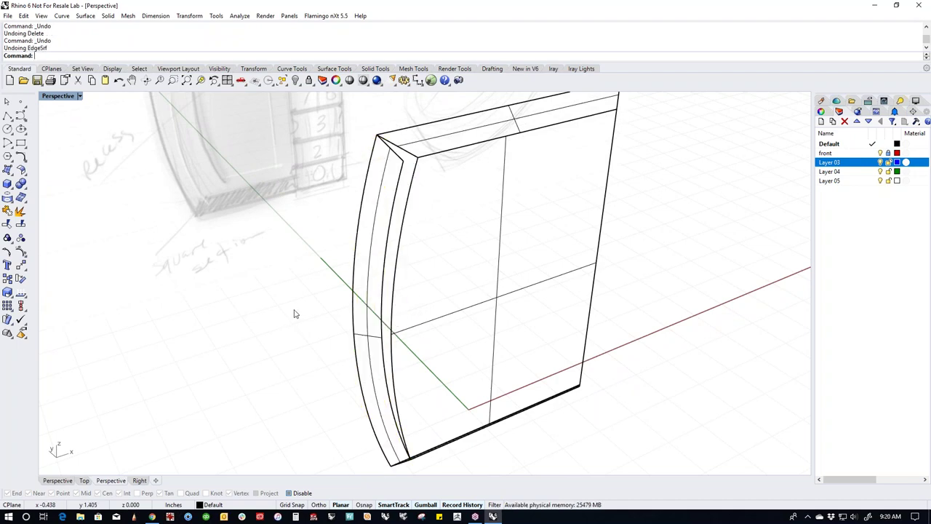
# Loft a new chamfer surface along the curved side between the outer arc and the front face's curved edge.
pyautogui.middleClick(267, 288)
pyautogui.click(244, 267)
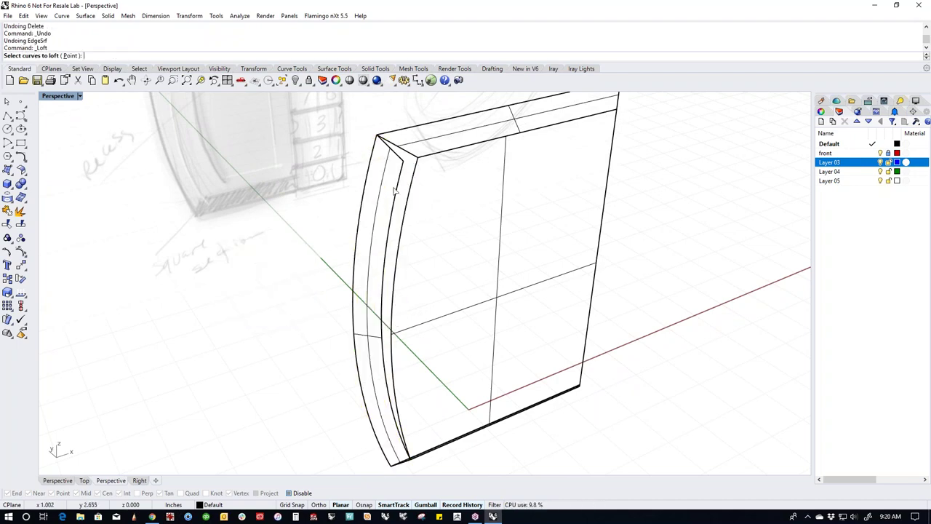
pyautogui.click(420, 176)
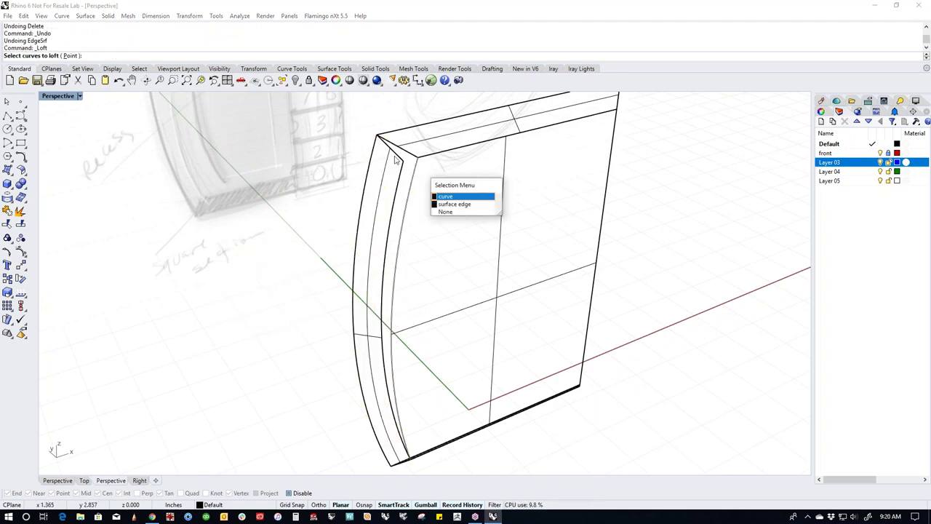
pyautogui.click(448, 197)
pyautogui.click(375, 150)
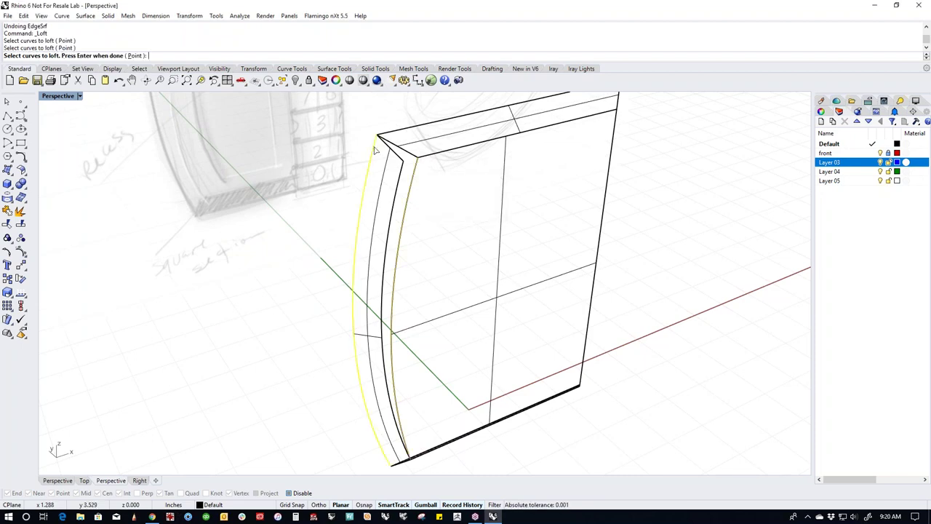
pyautogui.press('Return')
pyautogui.press('Return')
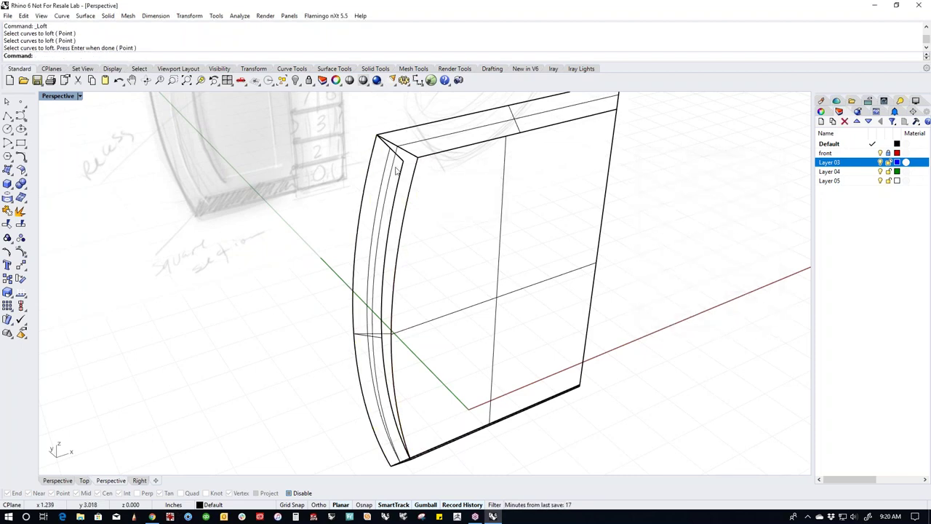
# Delete the original curved-side chamfer surface, and check the lofted replacement from the Front view before returning to Perspective.
pyautogui.press('Delete')
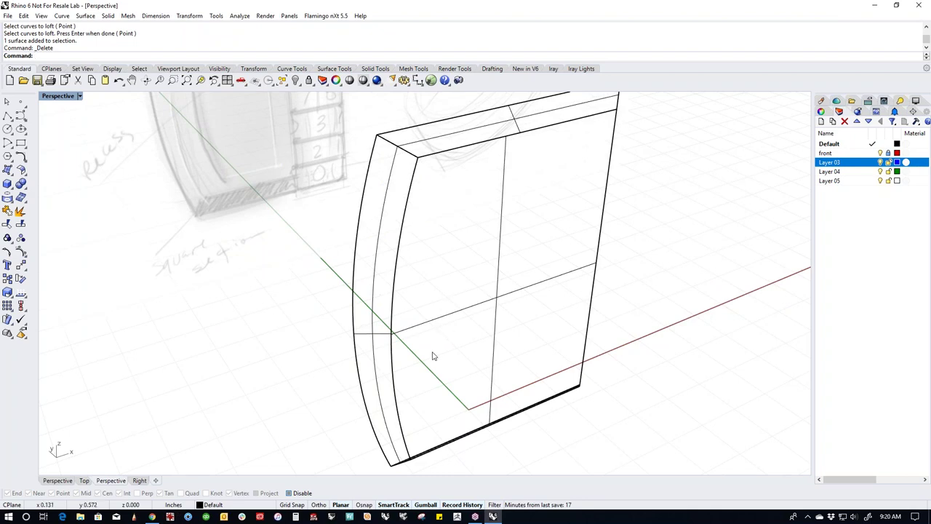
pyautogui.moveTo(470, 412)
pyautogui.mouseDown(button='right')
pyautogui.moveTo(416, 339)
pyautogui.moveTo(414, 318)
pyautogui.moveTo(456, 385)
pyautogui.mouseUp(button='right')
pyautogui.moveTo(412, 201); pyautogui.dragTo(413, 233, button='right')
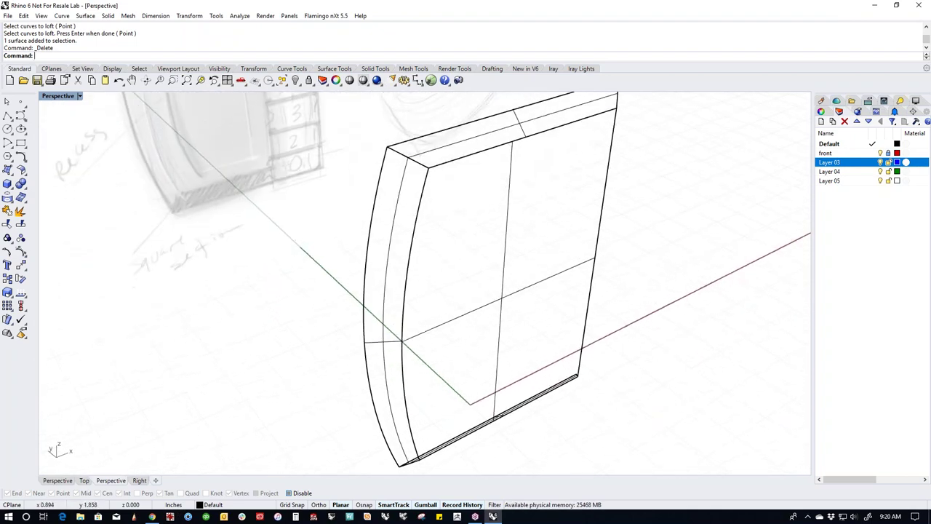
pyautogui.click(426, 160)
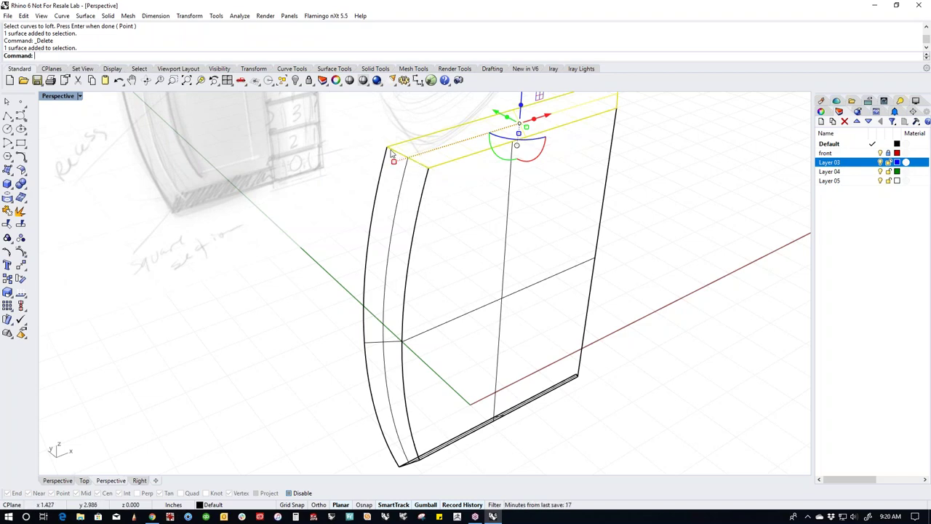
pyautogui.click(343, 295)
pyautogui.moveTo(342, 295)
pyautogui.mouseDown(button='right')
pyautogui.moveTo(412, 357)
pyautogui.moveTo(335, 322)
pyautogui.moveTo(350, 350)
pyautogui.moveTo(426, 364)
pyautogui.moveTo(422, 353)
pyautogui.mouseUp(button='right')
pyautogui.write('front')
pyautogui.press('Return')
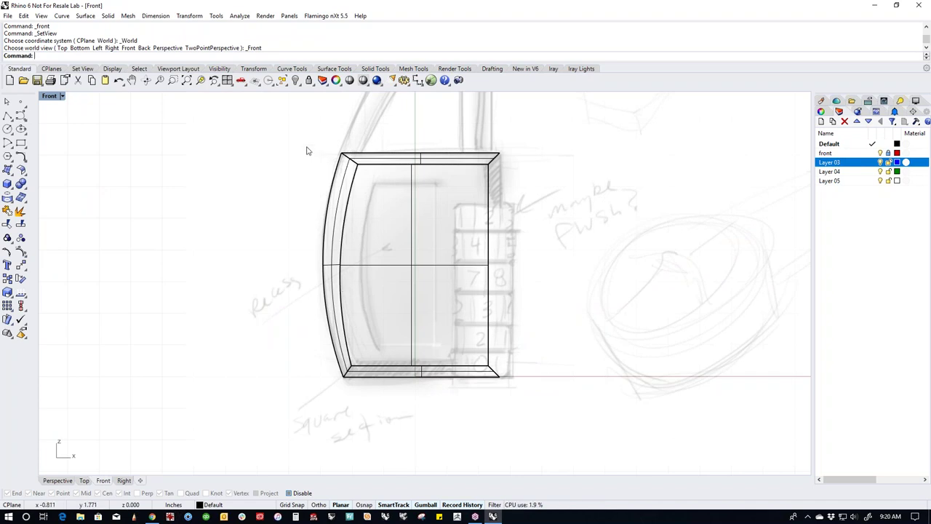
pyautogui.moveTo(395, 335); pyautogui.dragTo(625, 349, button='right')
pyautogui.write('perspective')
pyautogui.press('Return')
# Join the four front surfaces into one polysurface and bring the hidden rest of the lock body back into view.
pyautogui.moveTo(379, 207); pyautogui.dragTo(558, 472)
pyautogui.moveTo(550, 433); pyautogui.dragTo(524, 436, button='right')
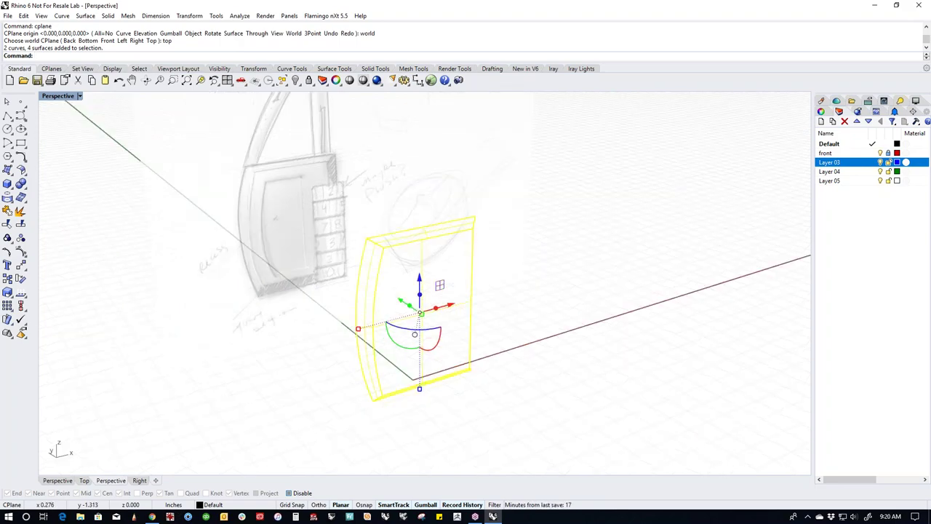
pyautogui.hotkey('ctrl', 'j')
pyautogui.press('Return')
pyautogui.moveTo(509, 379); pyautogui.dragTo(365, 315, button='right')
pyautogui.click(364, 249)
pyautogui.moveTo(363, 250); pyautogui.dragTo(557, 323, button='right')
pyautogui.press('Escape')
# Extract the front chamfer on the straight side from the body and join it to the front polysurface.
pyautogui.middleClick(453, 329)
pyautogui.click(437, 311)
pyautogui.click(467, 329)
pyautogui.press('Return')
pyautogui.click(488, 324)
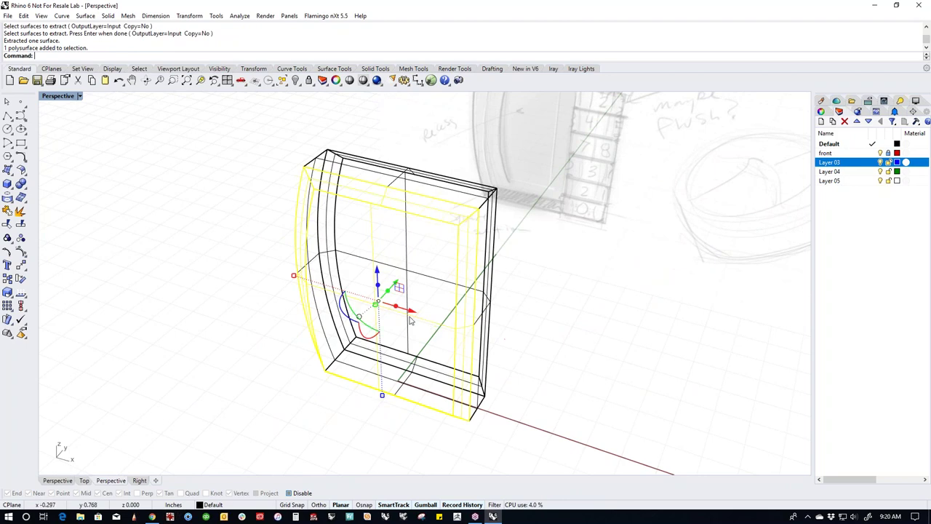
pyautogui.write('j')
pyautogui.press('Return')
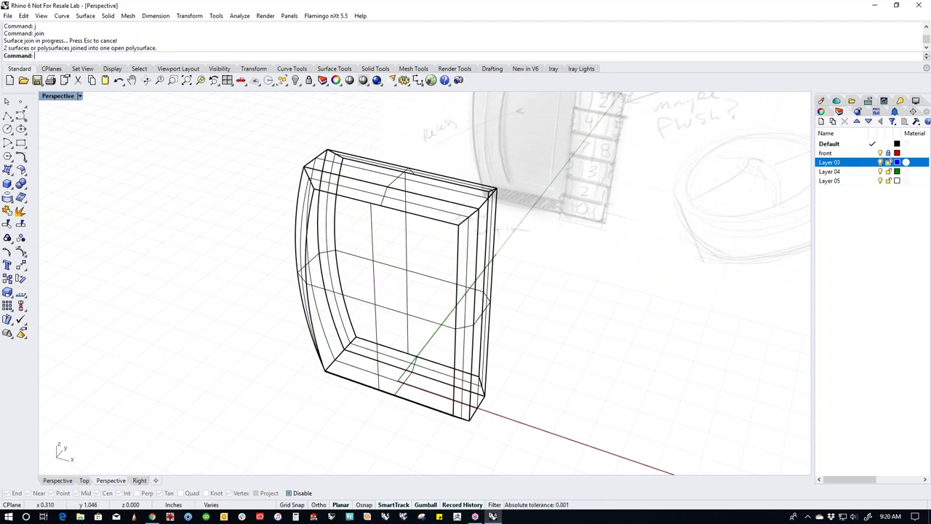
# Compare the front and back chamfers in the Top view, and inspect the two body parts from around in Perspective.
pyautogui.moveTo(390, 323); pyautogui.dragTo(466, 291, button='right')
pyautogui.hotkey('ctrl', 'F1')
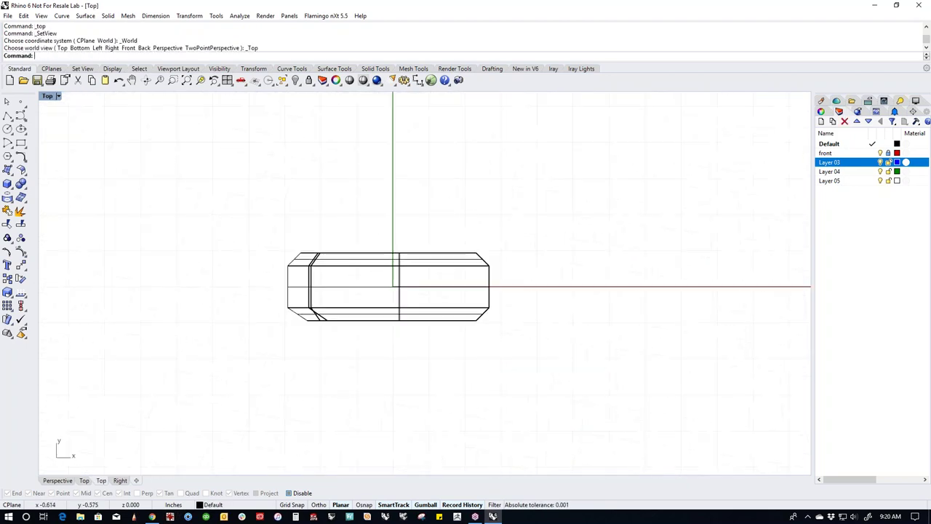
pyautogui.hotkey('ctrl', 'F3')
pyautogui.moveTo(368, 382); pyautogui.dragTo(460, 273, button='right')
pyautogui.click(446, 289)
pyautogui.moveTo(364, 239); pyautogui.dragTo(574, 288, button='right')
pyautogui.click(555, 343)
pyautogui.moveTo(556, 343); pyautogui.dragTo(407, 378, button='right')
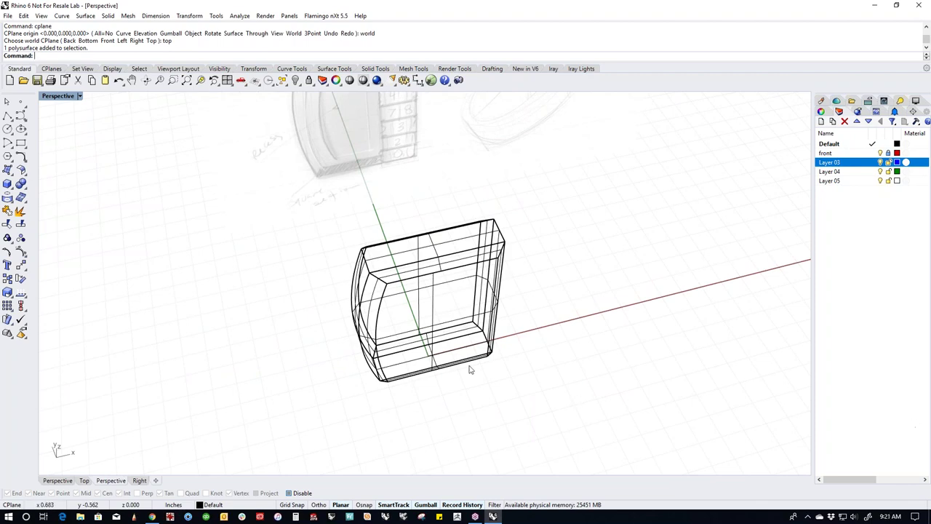
# Join the front polysurface and the rest of the lock body into a single polysurface.
pyautogui.moveTo(575, 265); pyautogui.dragTo(510, 312)
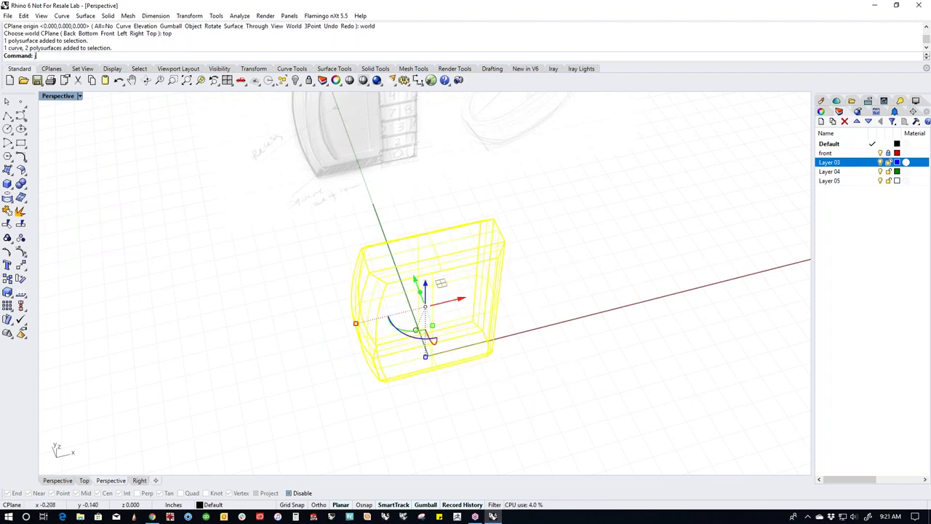
pyautogui.write('j')
pyautogui.press('Return')
pyautogui.click(464, 392)
# Select the joined lock body, highlight the join result in the command history, and clear the selection.
pyautogui.moveTo(505, 366); pyautogui.dragTo(475, 386, button='right')
pyautogui.click(473, 340)
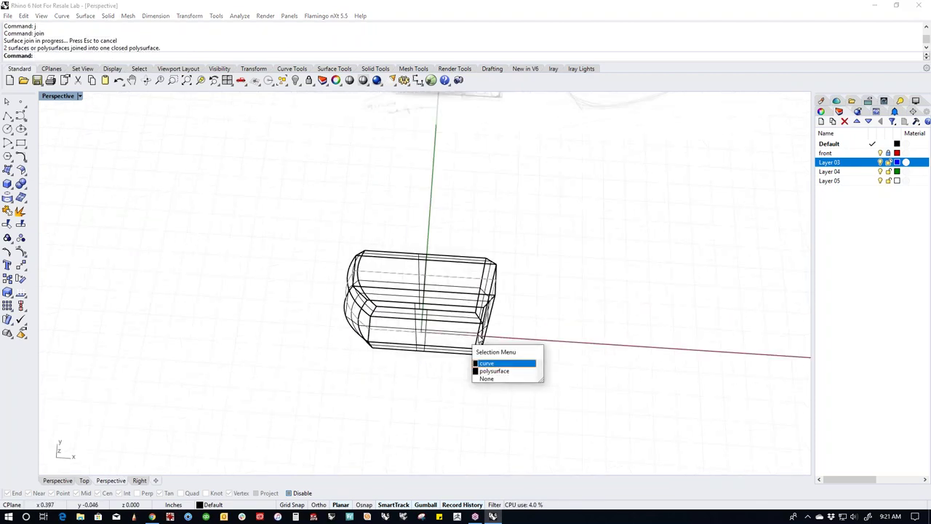
pyautogui.click(499, 364)
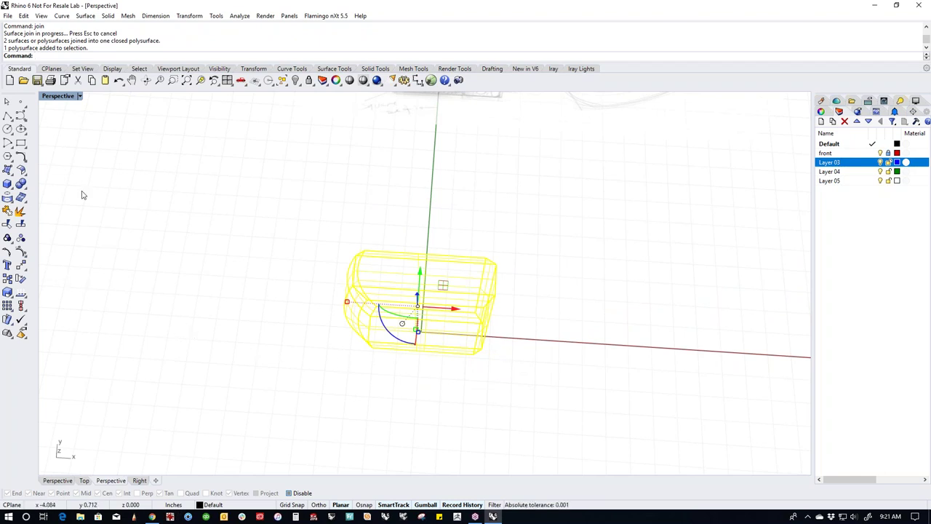
pyautogui.moveTo(161, 42); pyautogui.dragTo(107, 44)
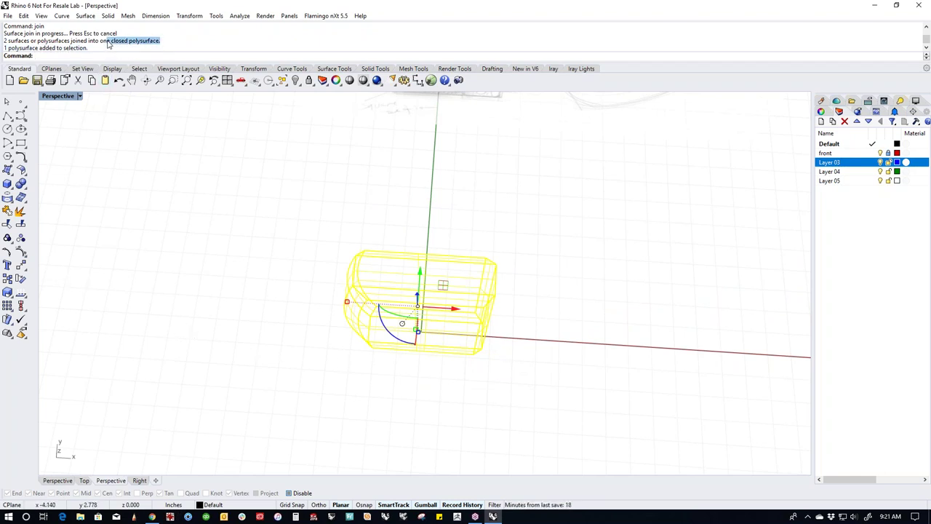
pyautogui.click(125, 195)
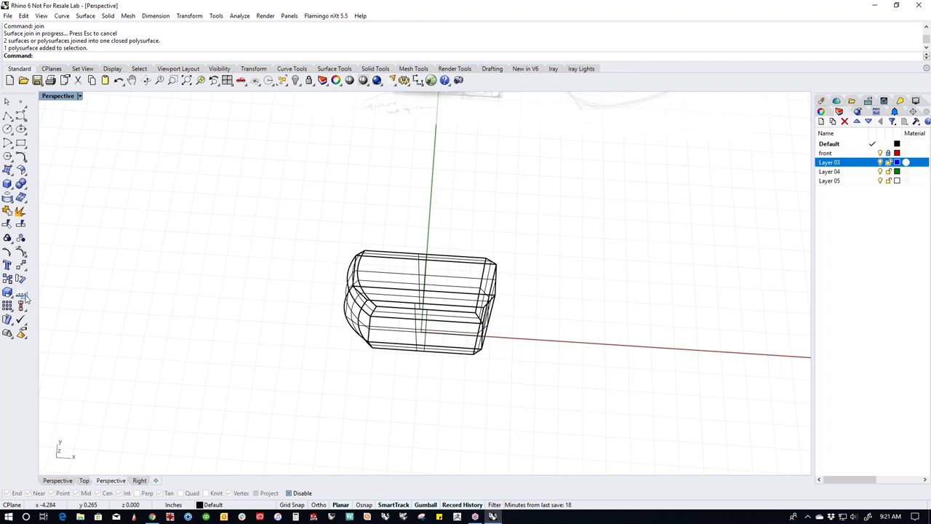
# Run the Show Edges analysis on the whole lock body to check for naked edges.
pyautogui.click(22, 305)
pyautogui.click(49, 324)
pyautogui.moveTo(330, 222); pyautogui.dragTo(542, 427)
pyautogui.press('Return')
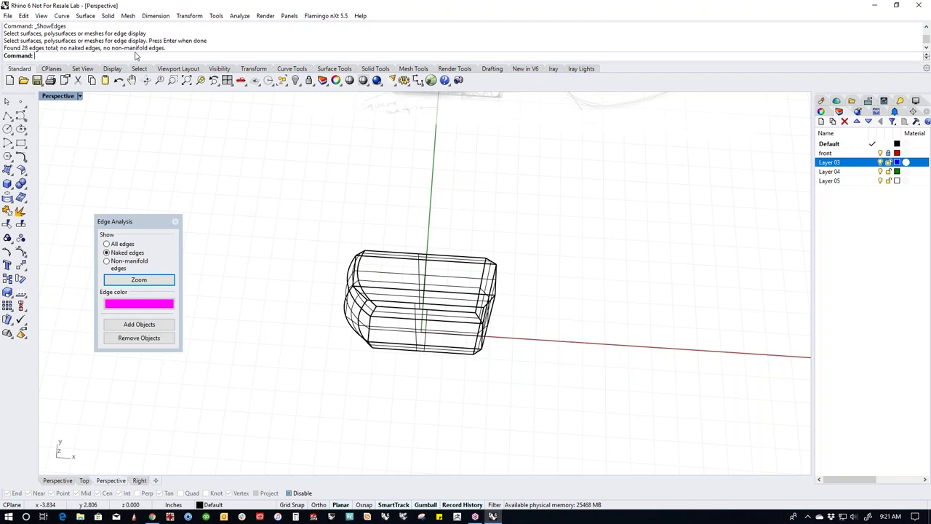
# Examine the body's wireframe from several angles and in the Top view, and return to the Perspective view.
pyautogui.moveTo(485, 385)
pyautogui.mouseDown(button='right')
pyautogui.moveTo(582, 283)
pyautogui.moveTo(545, 295)
pyautogui.moveTo(599, 308)
pyautogui.moveTo(386, 276)
pyautogui.mouseUp(button='right')
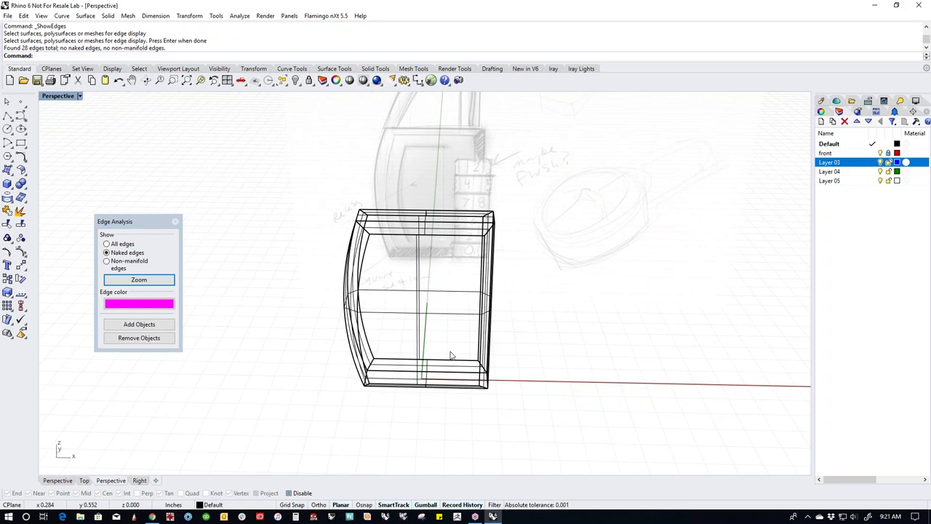
pyautogui.moveTo(514, 350)
pyautogui.mouseDown(button='right')
pyautogui.moveTo(345, 364)
pyautogui.moveTo(557, 372)
pyautogui.moveTo(547, 404)
pyautogui.moveTo(466, 393)
pyautogui.moveTo(515, 368)
pyautogui.moveTo(499, 351)
pyautogui.moveTo(239, 384)
pyautogui.mouseUp(button='right')
pyautogui.moveTo(313, 337)
pyautogui.keyDown('shift'); pyautogui.mouseDown(button='right')
pyautogui.moveTo(308, 387)
pyautogui.moveTo(293, 377)
pyautogui.mouseUp(button='right'); pyautogui.keyUp('shift')
pyautogui.write('y')
pyautogui.press('Return')
pyautogui.write('top')
pyautogui.press('Return')
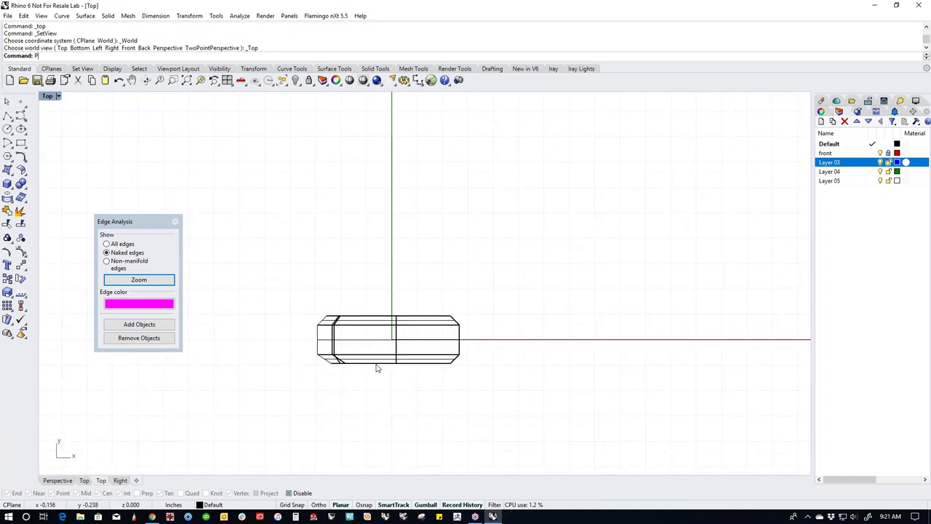
pyautogui.write('p')
pyautogui.press('Return')
# Set the Perspective view to Shaded display and view the lock body from its curved side.
pyautogui.moveTo(396, 308); pyautogui.dragTo(422, 292, button='right')
pyautogui.middleClick(412, 260)
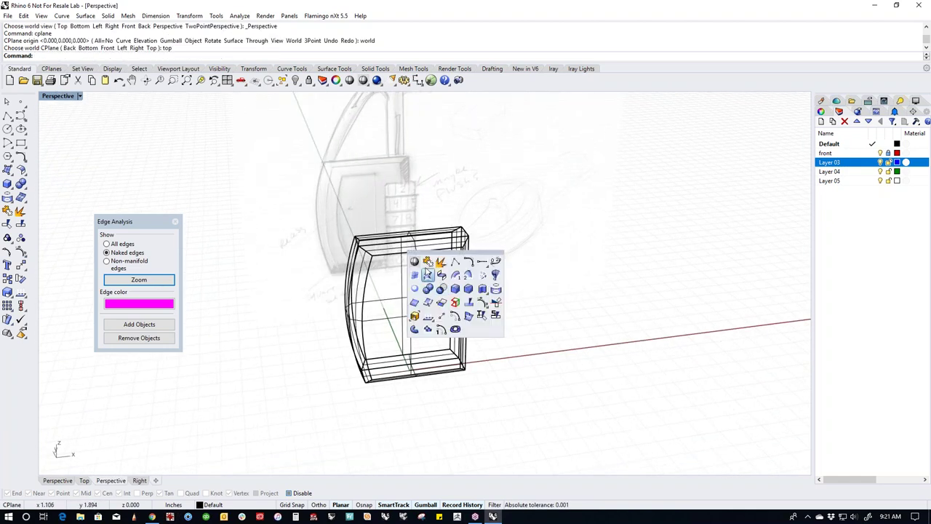
pyautogui.click(428, 275)
pyautogui.moveTo(417, 327); pyautogui.dragTo(444, 316, button='right')
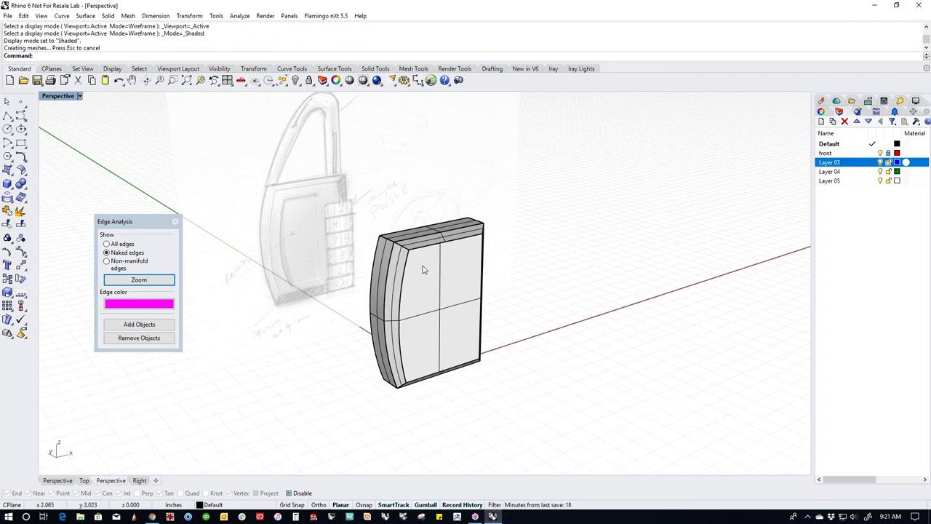
# Sub-select individual faces around the shaded lock body, including the curved side and the top, and clear the selection.
pyautogui.scroll(3, 424, 270)
pyautogui.keyDown('ctrl'); pyautogui.keyDown('shift'); pyautogui.click(371, 327); pyautogui.keyUp('shift'); pyautogui.keyUp('ctrl')
pyautogui.keyDown('ctrl'); pyautogui.keyDown('shift'); pyautogui.click(473, 226); pyautogui.keyUp('shift'); pyautogui.keyUp('ctrl')
pyautogui.keyDown('ctrl'); pyautogui.keyDown('shift'); pyautogui.click(561, 347); pyautogui.keyUp('shift'); pyautogui.keyUp('ctrl')
pyautogui.moveTo(560, 347); pyautogui.dragTo(587, 358, button='right')
pyautogui.keyDown('ctrl'); pyautogui.keyDown('shift'); pyautogui.click(374, 353); pyautogui.keyUp('shift'); pyautogui.keyUp('ctrl')
pyautogui.scroll(3, 369, 366)
pyautogui.scroll(-5, 426, 344)
pyautogui.press('Escape')
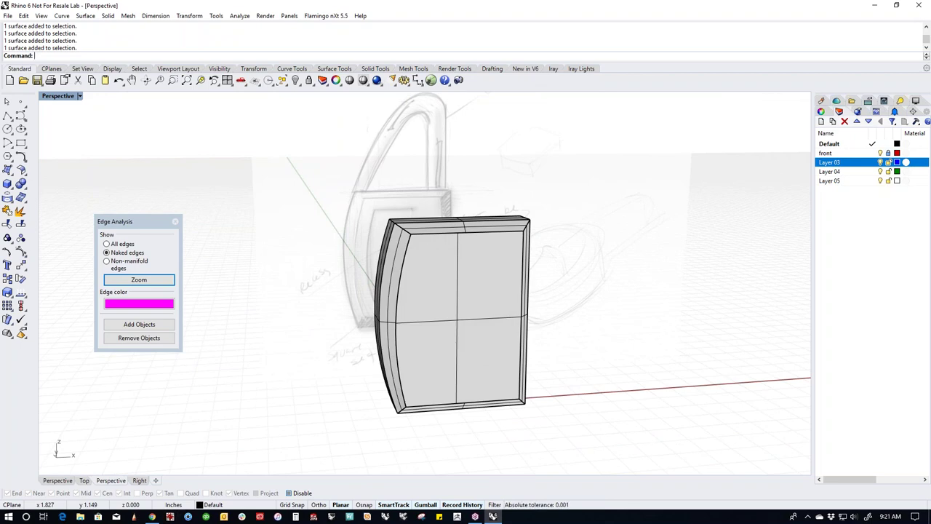
# Select the whole lock body by picking it and by a selection window, leaving nothing selected at the end.
pyautogui.moveTo(587, 356); pyautogui.dragTo(538, 342, button='right')
pyautogui.click(508, 331)
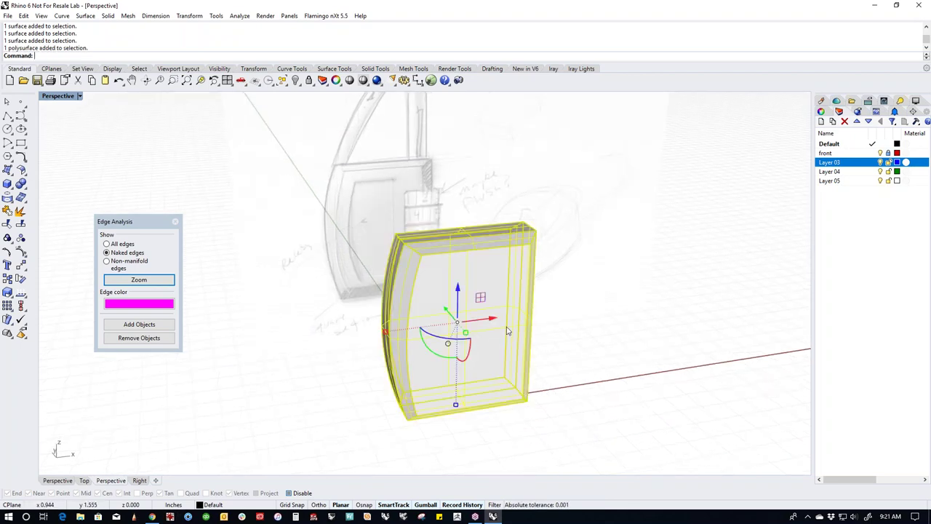
pyautogui.press('Escape')
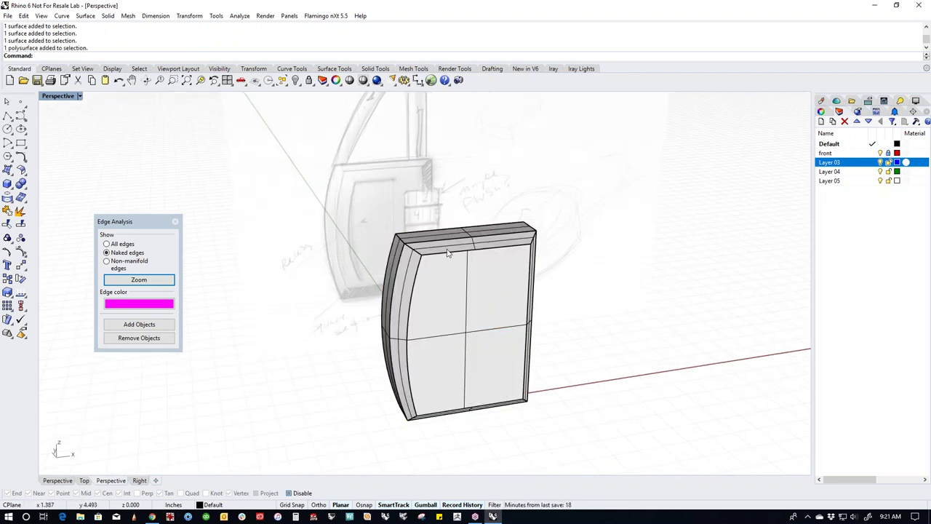
pyautogui.moveTo(329, 190); pyautogui.dragTo(569, 396)
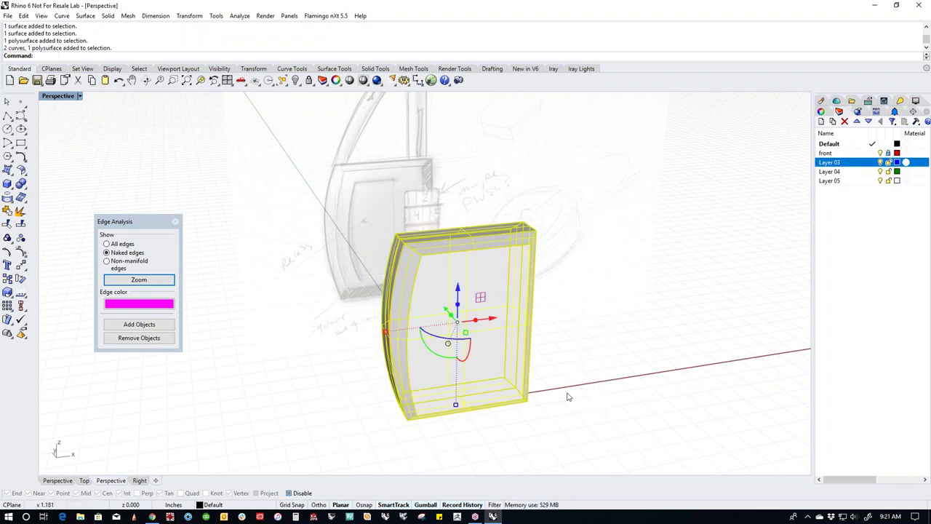
pyautogui.click(639, 300)
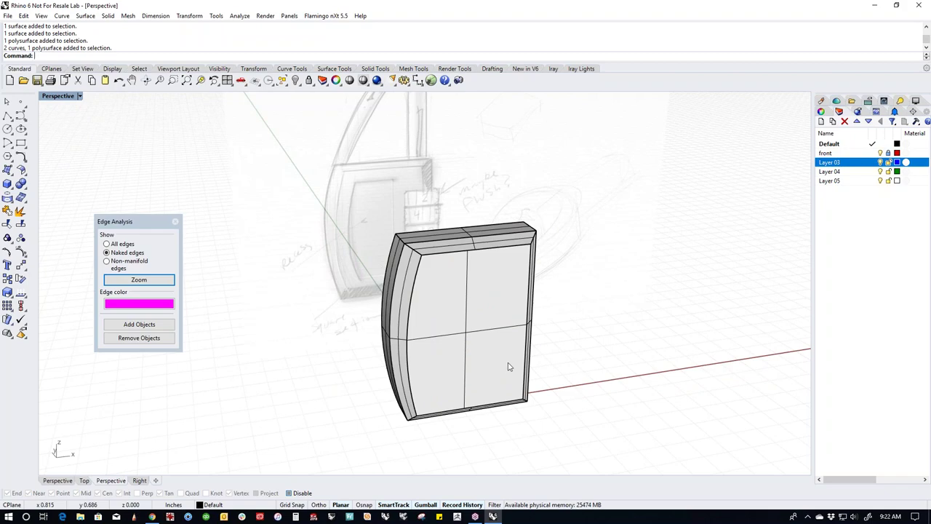
# Sub-select only the front face of the lock body, view it from both sides, and clear the selection.
pyautogui.click(441, 370)
pyautogui.moveTo(615, 343); pyautogui.dragTo(638, 336, button='right')
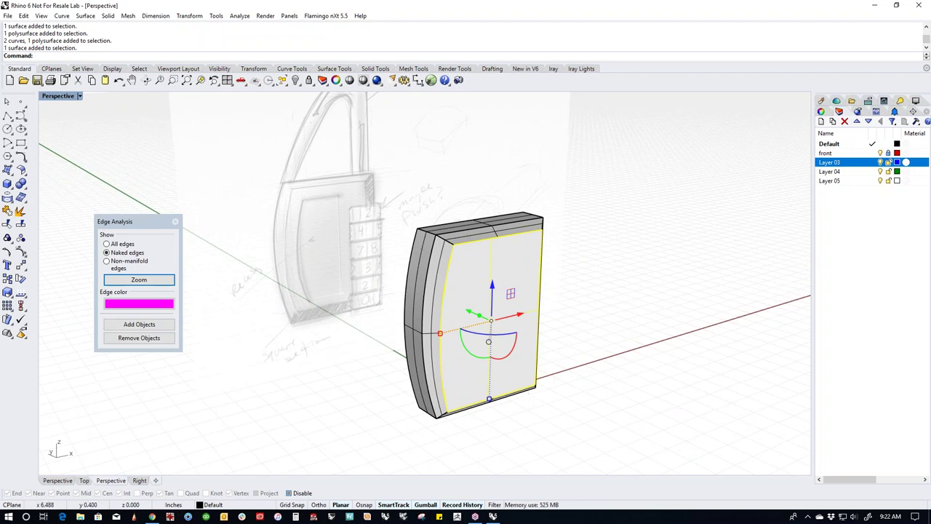
pyautogui.moveTo(547, 361)
pyautogui.mouseDown(button='right')
pyautogui.moveTo(588, 395)
pyautogui.moveTo(519, 386)
pyautogui.moveTo(547, 385)
pyautogui.moveTo(551, 350)
pyautogui.mouseUp(button='right')
pyautogui.press('Escape')
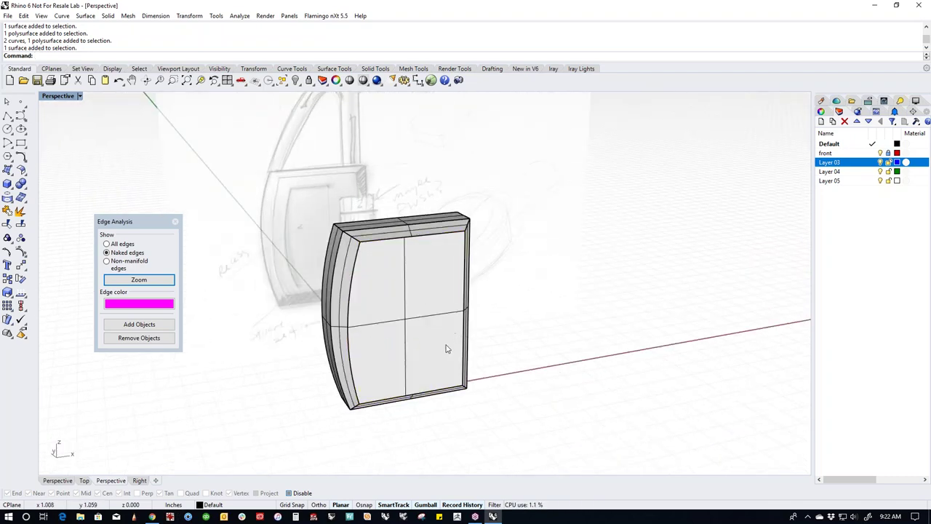
pyautogui.click(414, 331)
pyautogui.press('Escape')
# Sub-select the diagonal edge where the top chamfer meets the curved-side chamfer, and clear the selection.
pyautogui.scroll(3, 331, 255)
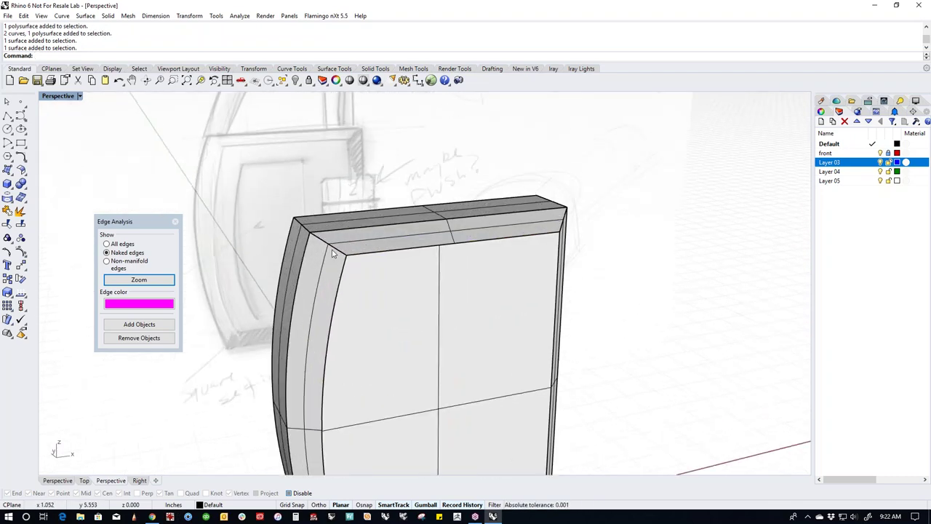
pyautogui.keyDown('ctrl'); pyautogui.keyDown('shift'); pyautogui.click(336, 251); pyautogui.keyUp('shift'); pyautogui.keyUp('ctrl')
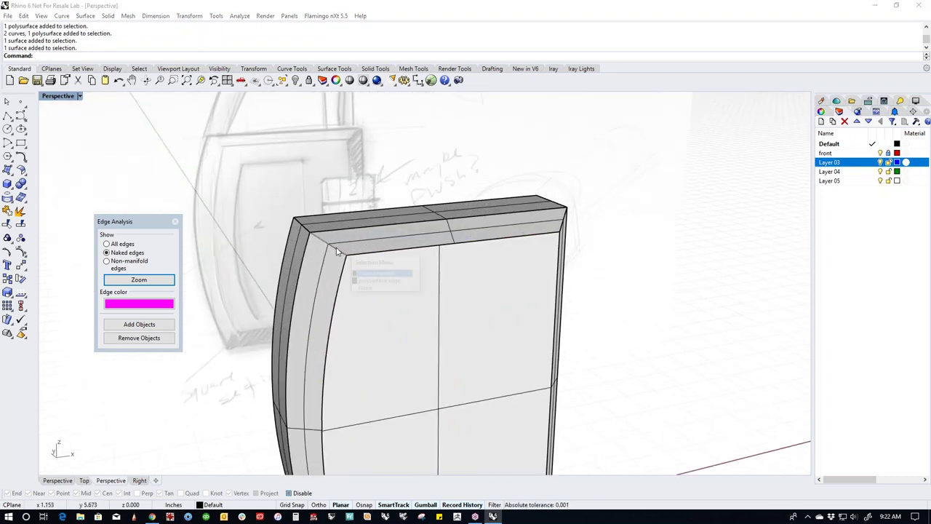
pyautogui.click(388, 284)
pyautogui.press('Escape')
pyautogui.scroll(-2, 440, 283)
pyautogui.scroll(-2, 450, 298)
# Sub-select the front face together with its surrounding chamfer faces, examine them from below and behind, and clear the selection.
pyautogui.keyDown('ctrl'); pyautogui.keyDown('shift'); pyautogui.click(431, 276); pyautogui.keyUp('shift'); pyautogui.keyUp('ctrl')
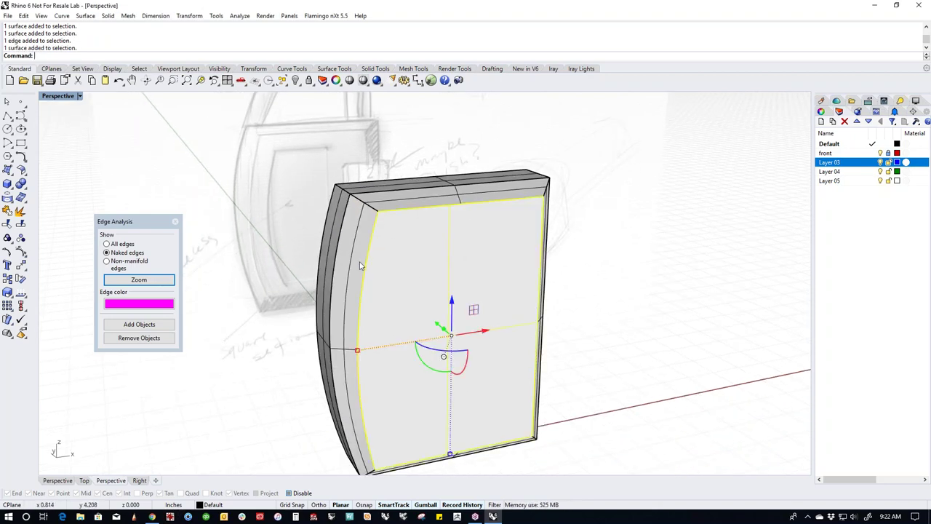
pyautogui.keyDown('ctrl'); pyautogui.keyDown('shift'); pyautogui.click(359, 266); pyautogui.keyUp('shift'); pyautogui.keyUp('ctrl')
pyautogui.keyDown('ctrl'); pyautogui.keyDown('shift'); pyautogui.click(391, 208); pyautogui.keyUp('shift'); pyautogui.keyUp('ctrl')
pyautogui.moveTo(536, 345); pyautogui.dragTo(511, 287, button='right')
pyautogui.keyDown('ctrl'); pyautogui.keyDown('shift'); pyautogui.click(517, 325); pyautogui.keyUp('shift'); pyautogui.keyUp('ctrl')
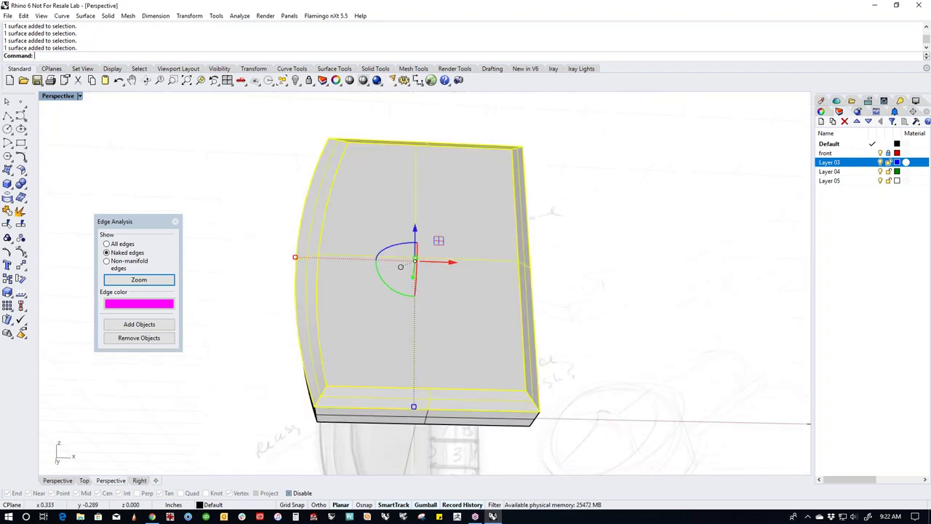
pyautogui.moveTo(577, 312)
pyautogui.mouseDown(button='right')
pyautogui.moveTo(589, 262)
pyautogui.moveTo(558, 334)
pyautogui.moveTo(414, 387)
pyautogui.moveTo(396, 367)
pyautogui.moveTo(439, 376)
pyautogui.moveTo(370, 334)
pyautogui.mouseUp(button='right')
pyautogui.press('Escape')
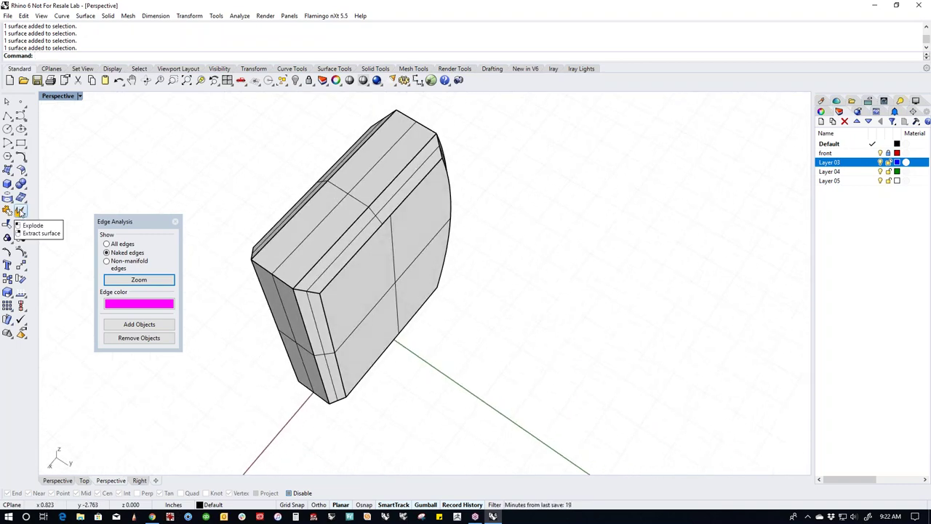
# Extract the top chamfer face on the back of the lock body and delete it.
pyautogui.rightClick(21, 211)
pyautogui.click(318, 284)
pyautogui.press('Return')
pyautogui.press('Delete')
pyautogui.moveTo(322, 289); pyautogui.dragTo(367, 327, button='right')
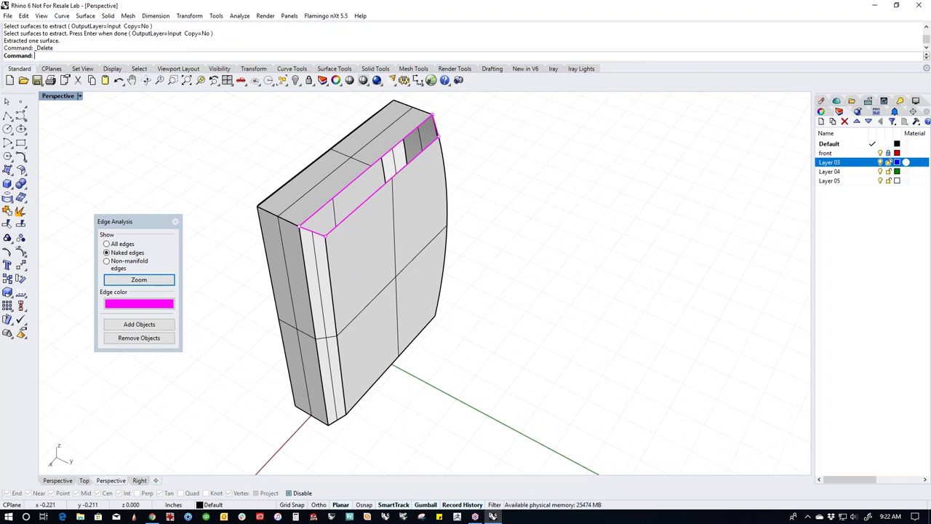
# Delete the back face and its three remaining chamfer faces, leaving the back of the lock body open.
pyautogui.click(325, 314)
pyautogui.keyDown('shift'); pyautogui.click(392, 291); pyautogui.keyUp('shift')
pyautogui.moveTo(393, 291); pyautogui.dragTo(364, 342, button='right')
pyautogui.scroll(3, 346, 389)
pyautogui.keyDown('shift'); pyautogui.click(385, 407); pyautogui.keyUp('shift')
pyautogui.moveTo(386, 407); pyautogui.dragTo(588, 366, button='right')
pyautogui.keyDown('shift'); pyautogui.click(577, 367); pyautogui.keyUp('shift')
pyautogui.press('Delete')
pyautogui.scroll(2, 448, 262)
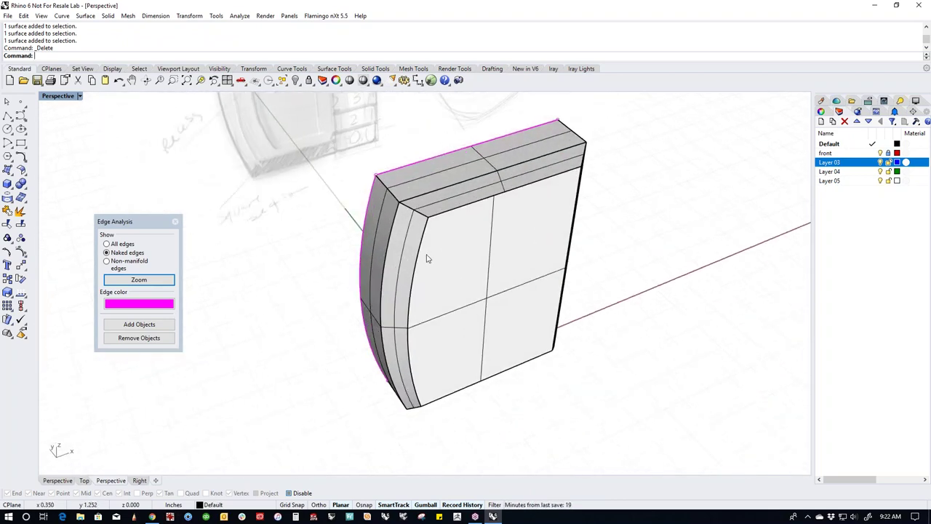
# Pick the open lock body to check it, and clear the selection.
pyautogui.click(430, 262)
pyautogui.click(659, 280)
pyautogui.click(545, 281)
pyautogui.click(594, 291)
pyautogui.moveTo(393, 169); pyautogui.dragTo(434, 284, button='right')
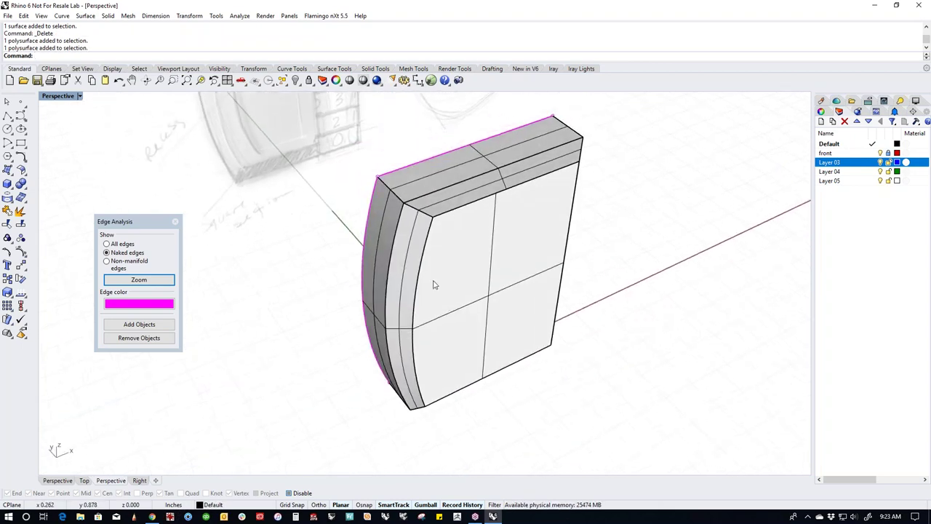
# Mirror a copy of the front face and its four chamfer faces across the body's lengthwise centerline in the Top view.
pyautogui.keyDown('ctrl'); pyautogui.keyDown('shift'); pyautogui.click(411, 246); pyautogui.keyUp('shift'); pyautogui.keyUp('ctrl')
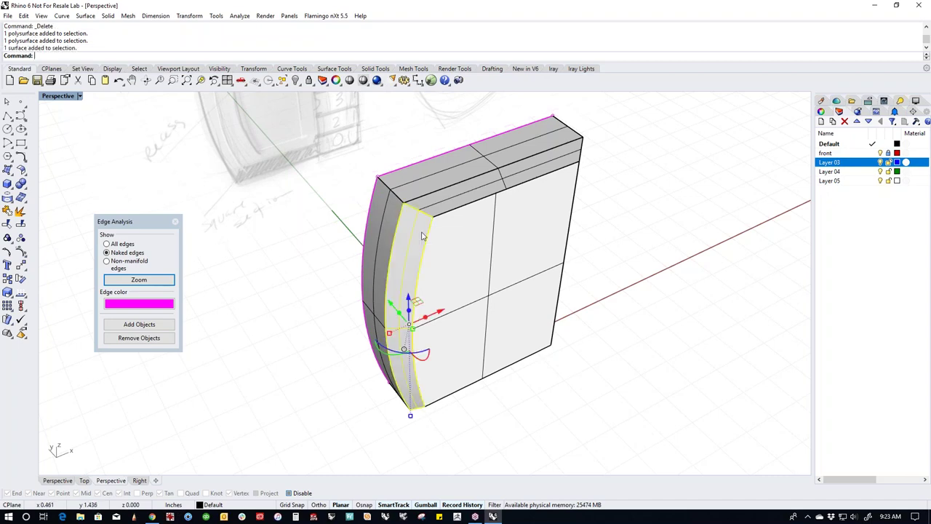
pyautogui.keyDown('ctrl'); pyautogui.keyDown('shift'); pyautogui.click(447, 203); pyautogui.keyUp('shift'); pyautogui.keyUp('ctrl')
pyautogui.keyDown('ctrl'); pyautogui.keyDown('shift'); pyautogui.click(502, 276); pyautogui.keyUp('shift'); pyautogui.keyUp('ctrl')
pyautogui.moveTo(502, 277); pyautogui.dragTo(523, 378, button='right')
pyautogui.keyDown('ctrl'); pyautogui.keyDown('shift'); pyautogui.click(524, 386); pyautogui.keyUp('shift'); pyautogui.keyUp('ctrl')
pyautogui.moveTo(636, 398); pyautogui.dragTo(713, 378, button='right')
pyautogui.moveTo(539, 393); pyautogui.dragTo(422, 393, button='right')
pyautogui.press('F5')
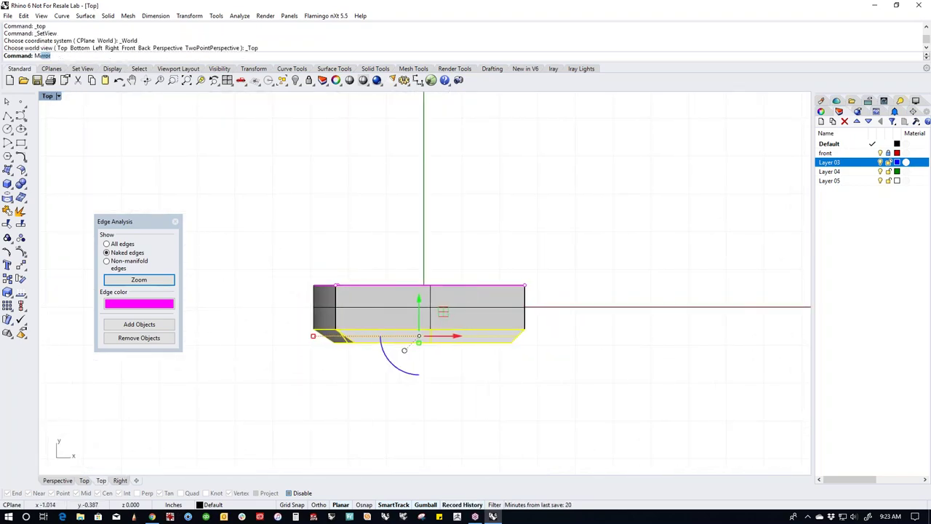
pyautogui.press('Return')
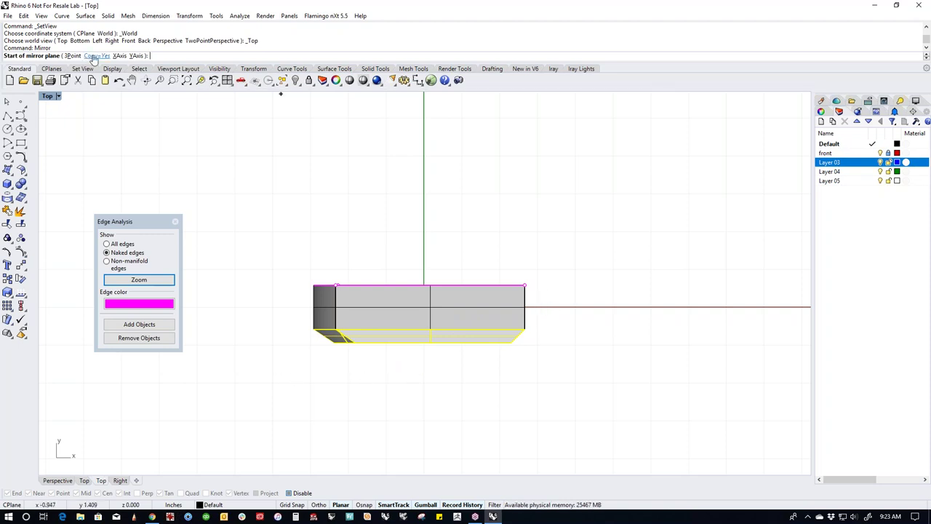
pyautogui.click(526, 304)
pyautogui.click(509, 305)
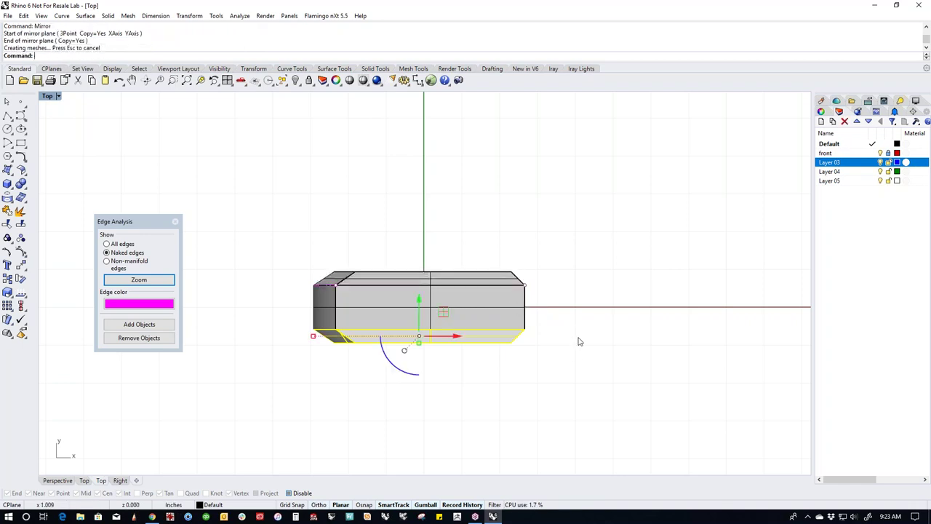
pyautogui.click(569, 368)
# In the Perspective view, pick the mirrored back faces and the original body to check them as separate pieces, and clear the selection.
pyautogui.write('P')
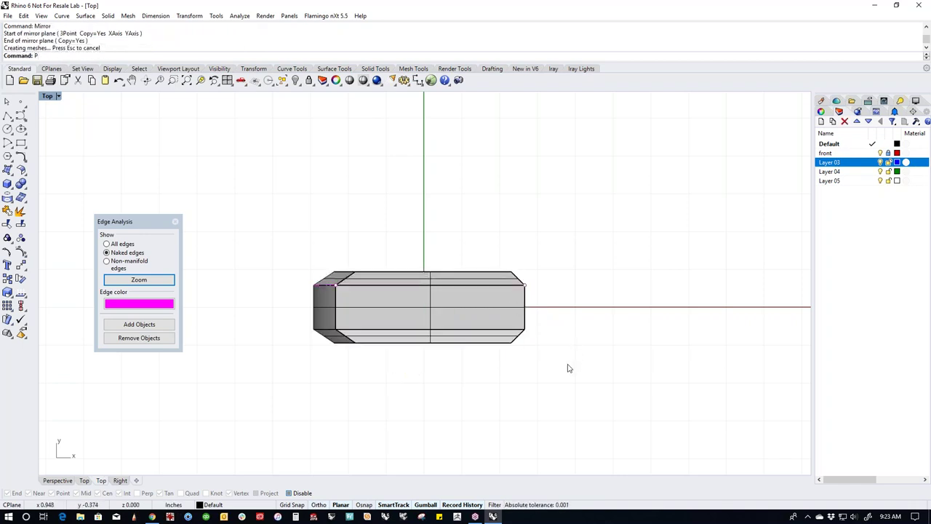
pyautogui.write('erspective')
pyautogui.press('Return')
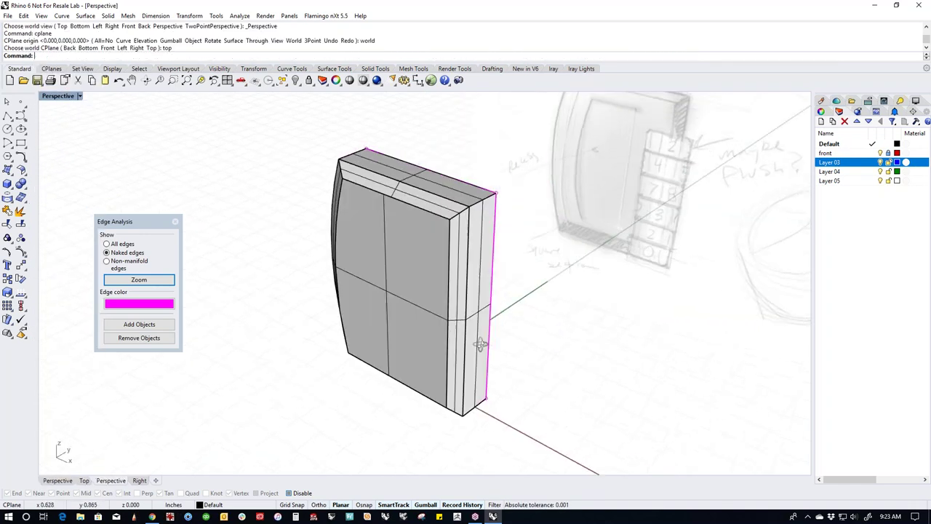
pyautogui.moveTo(418, 257); pyautogui.dragTo(378, 277, button='right')
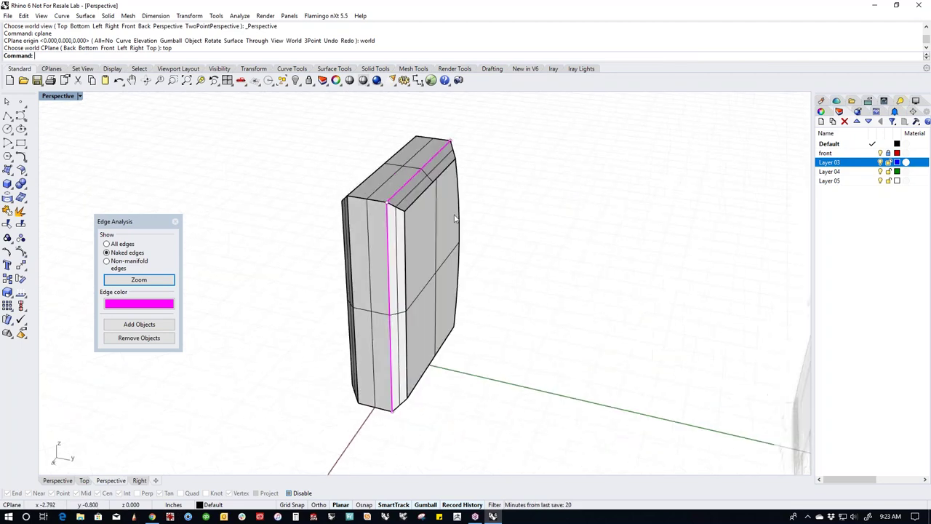
pyautogui.click(447, 290)
pyautogui.click(520, 302)
pyautogui.click(427, 291)
pyautogui.keyDown('shift'); pyautogui.click(376, 293); pyautogui.keyUp('shift')
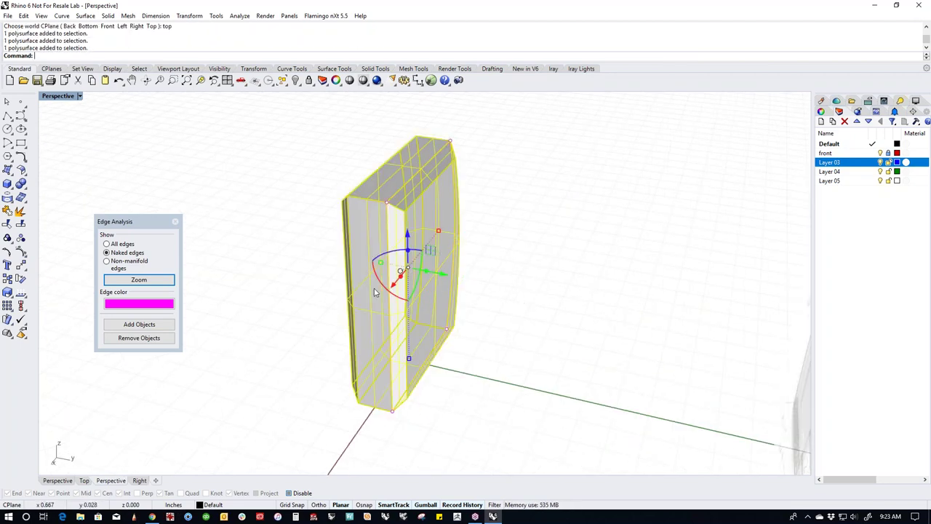
pyautogui.click(583, 344)
pyautogui.click(438, 301)
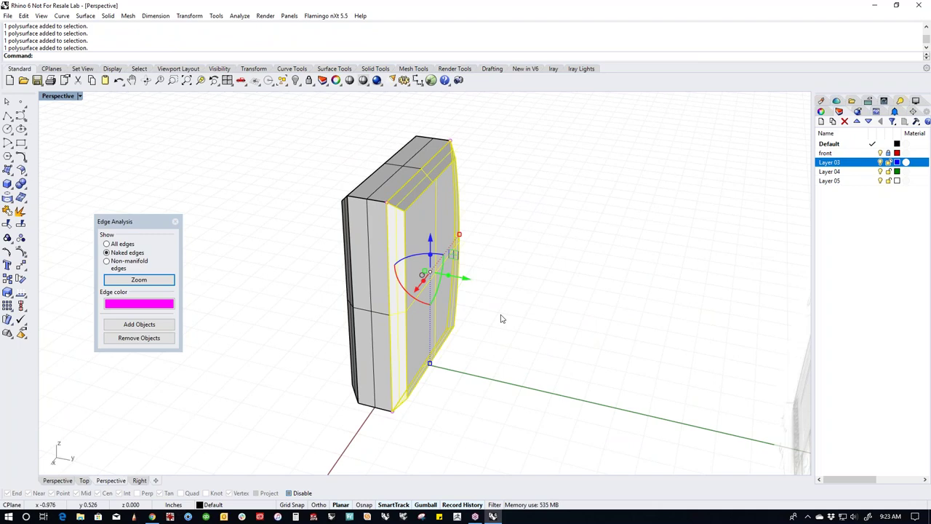
pyautogui.click(501, 319)
# Join the mirrored back faces with the lock body and check the reported join result.
pyautogui.click(428, 305)
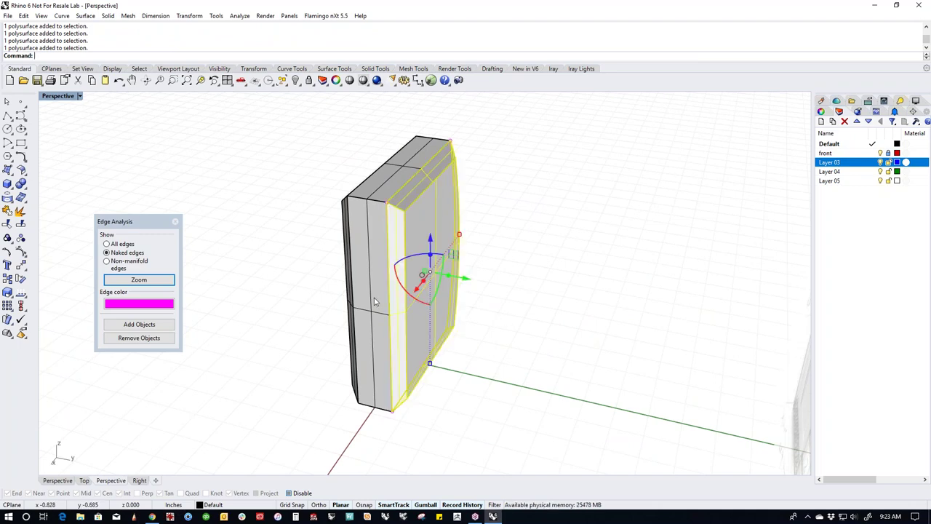
pyautogui.keyDown('shift'); pyautogui.click(376, 300); pyautogui.keyUp('shift')
pyautogui.click(409, 331)
pyautogui.write('join')
pyautogui.press('Return')
pyautogui.moveTo(408, 331); pyautogui.dragTo(248, 324, button='right')
pyautogui.tripleClick(125, 45)
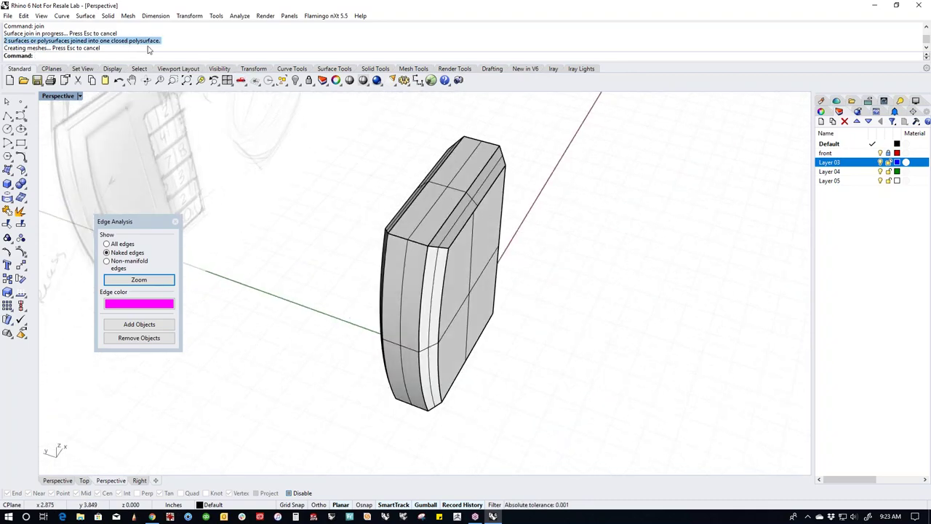
# Try pulling the lock body's front face outward along the Y direction and moving it back toward the body.
pyautogui.moveTo(466, 436); pyautogui.dragTo(407, 436, button='right')
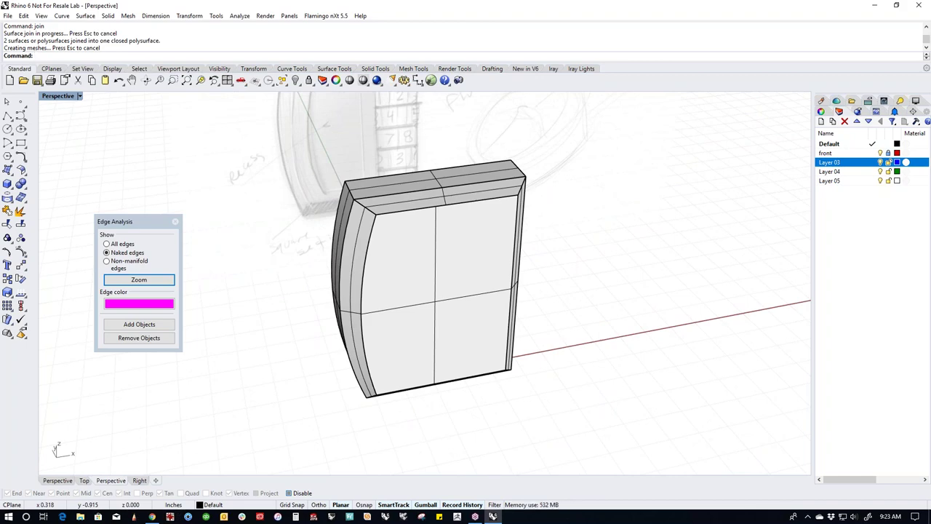
pyautogui.moveTo(508, 431); pyautogui.dragTo(515, 314, button='right')
pyautogui.moveTo(401, 327); pyautogui.dragTo(425, 342, button='right')
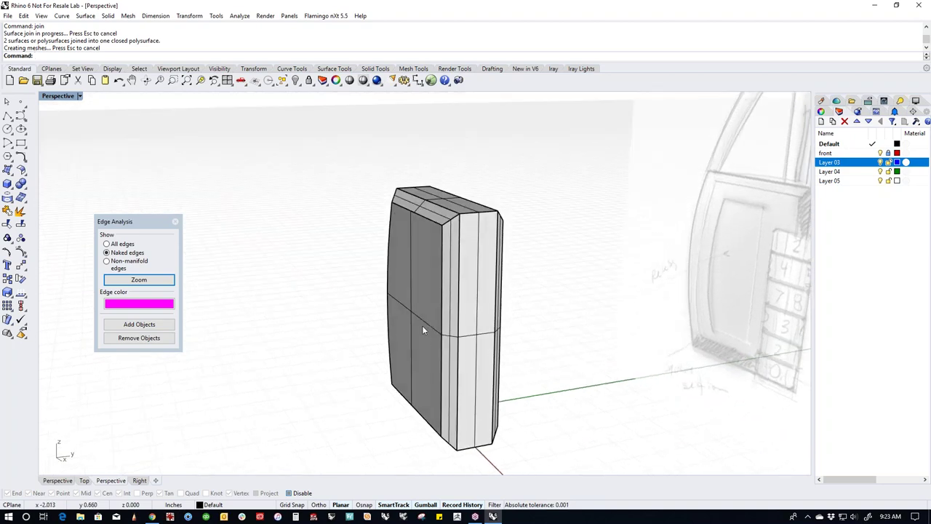
pyautogui.keyDown('ctrl'); pyautogui.keyDown('shift'); pyautogui.click(423, 329); pyautogui.keyUp('shift'); pyautogui.keyUp('ctrl')
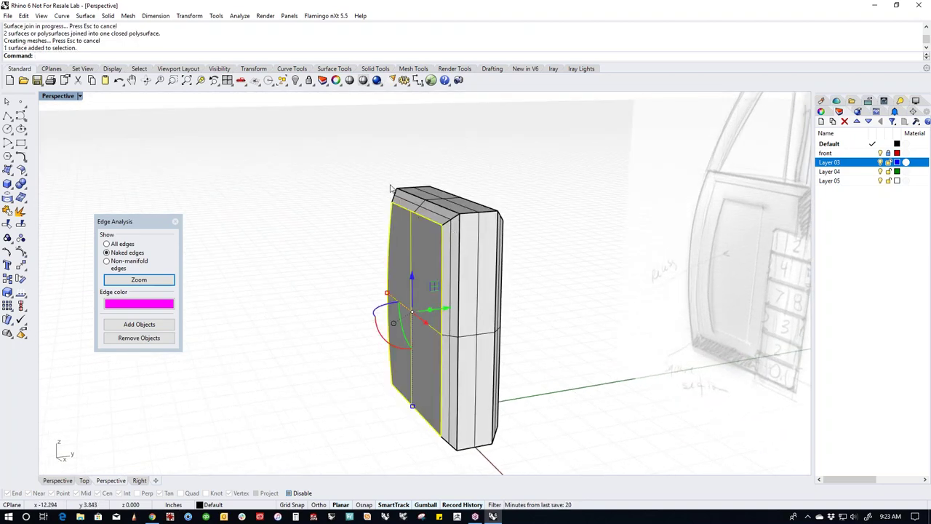
pyautogui.moveTo(550, 381); pyautogui.dragTo(524, 380, button='right')
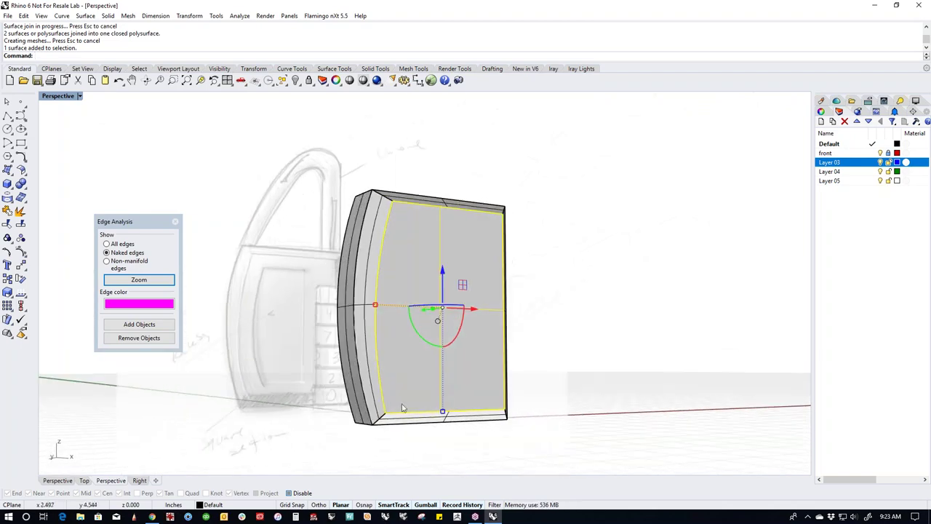
pyautogui.moveTo(507, 281)
pyautogui.mouseDown(button='right')
pyautogui.moveTo(499, 364)
pyautogui.moveTo(437, 322)
pyautogui.mouseUp(button='right')
pyautogui.moveTo(437, 320); pyautogui.dragTo(318, 326)
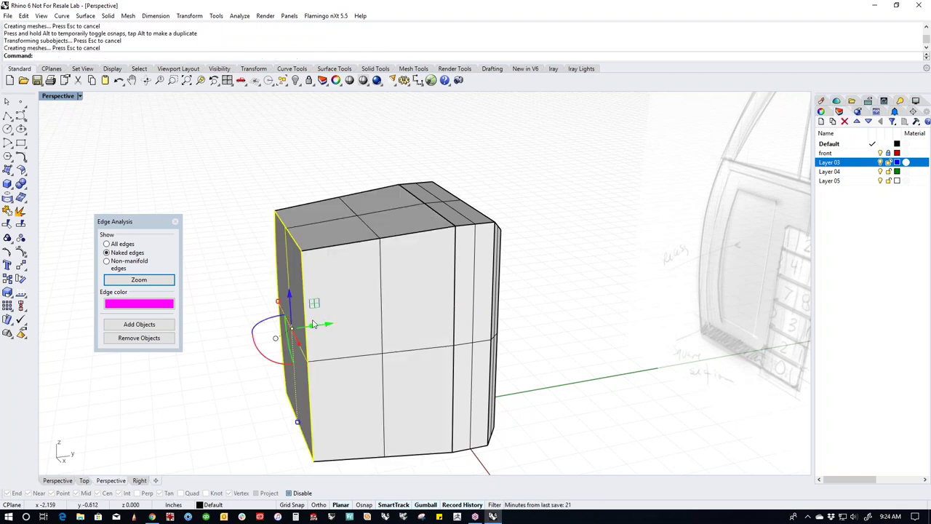
pyautogui.moveTo(423, 312); pyautogui.dragTo(416, 312)
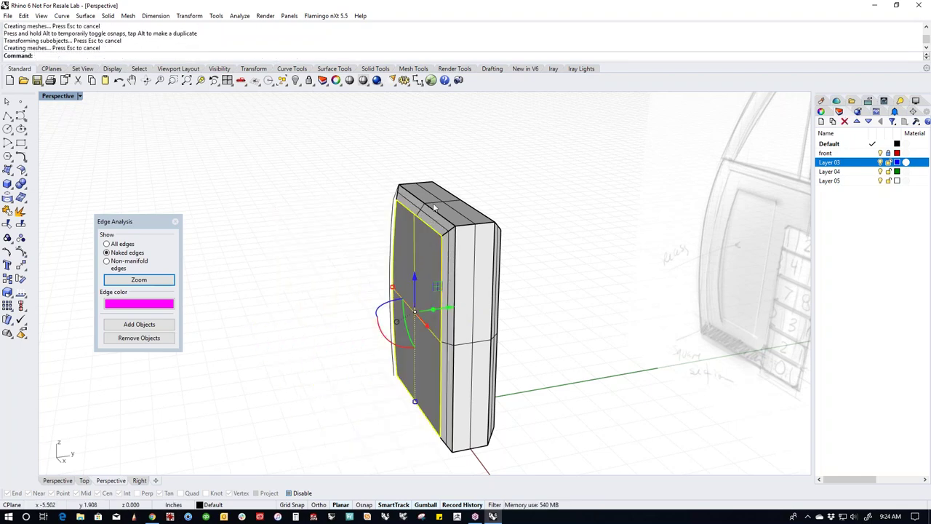
# Sub-select the neighbouring chamfer faces, clear the selection, and undo both moves of the front face.
pyautogui.keyDown('ctrl'); pyautogui.keyDown('shift'); pyautogui.click(452, 248); pyautogui.keyUp('shift'); pyautogui.keyUp('ctrl')
pyautogui.keyDown('ctrl'); pyautogui.keyDown('shift'); pyautogui.click(449, 235); pyautogui.keyUp('shift'); pyautogui.keyUp('ctrl')
pyautogui.click(567, 305)
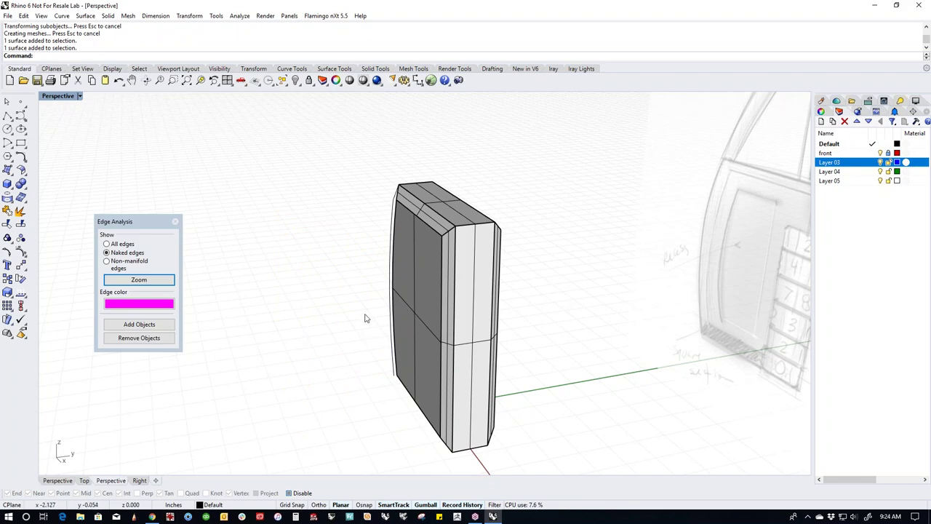
pyautogui.moveTo(320, 375); pyautogui.dragTo(469, 278, button='right')
pyautogui.hotkey('ctrl', 'z')
pyautogui.hotkey('ctrl', 'z')
# Try moving the edge between the top face and the front top chamfer along Y, and undo the move.
pyautogui.scroll(5, 469, 278)
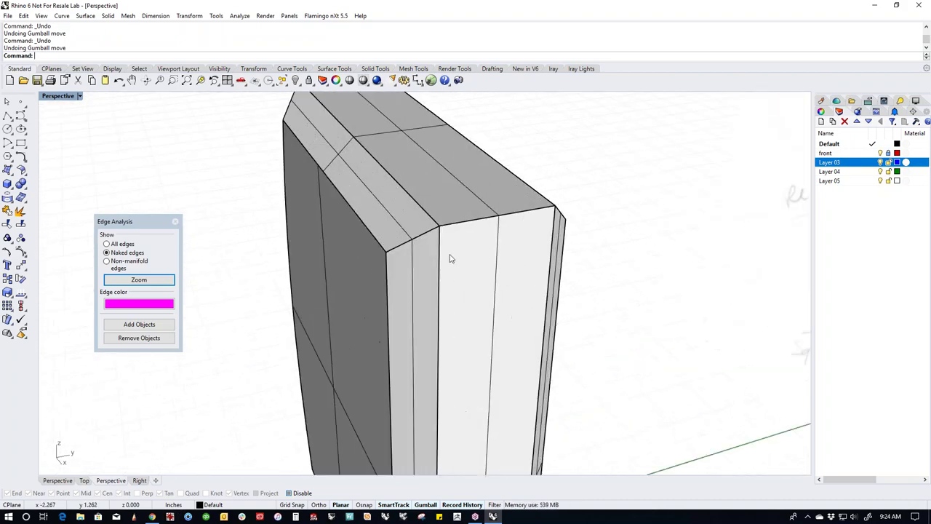
pyautogui.keyDown('ctrl'); pyautogui.keyDown('shift'); pyautogui.click(419, 206); pyautogui.keyUp('shift'); pyautogui.keyUp('ctrl')
pyautogui.moveTo(389, 146); pyautogui.dragTo(323, 153)
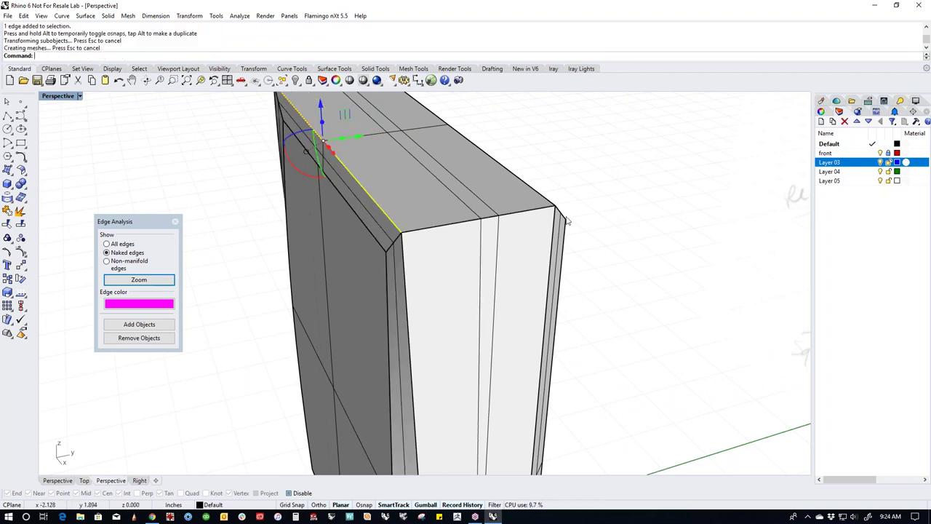
pyautogui.hotkey('ctrl', 'z')
# Show the lock body over the reference sketch in the Front view with Wireframe display.
pyautogui.moveTo(446, 297)
pyautogui.mouseDown(button='right')
pyautogui.moveTo(307, 291)
pyautogui.moveTo(412, 275)
pyautogui.moveTo(593, 306)
pyautogui.moveTo(512, 354)
pyautogui.moveTo(537, 349)
pyautogui.moveTo(526, 355)
pyautogui.mouseUp(button='right')
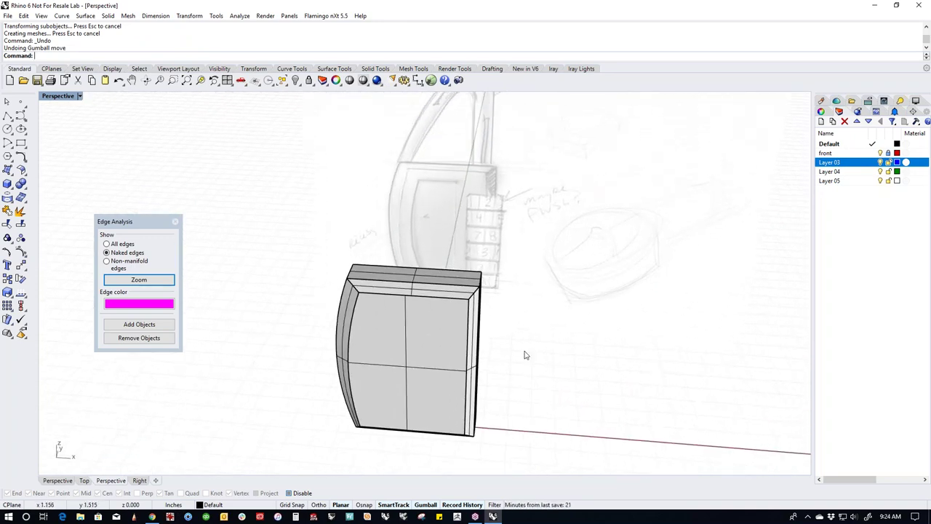
pyautogui.write('front')
pyautogui.press('Return')
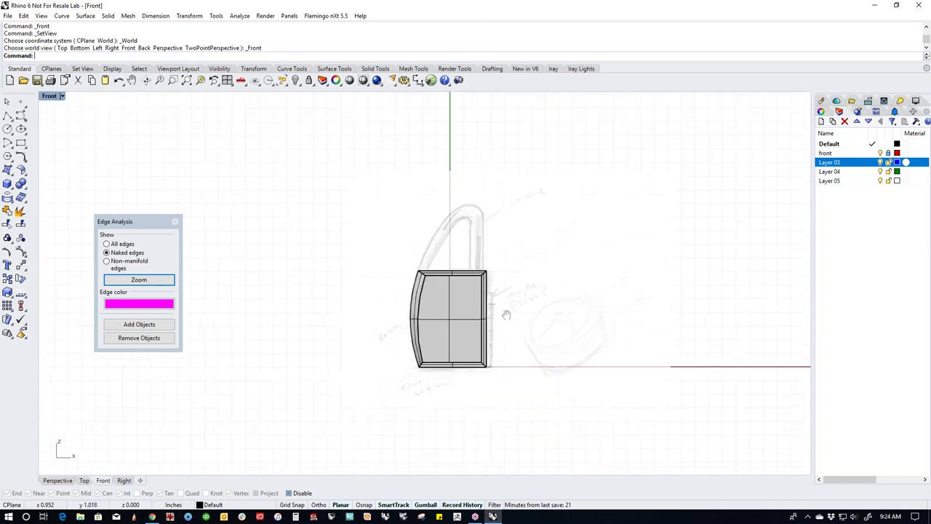
pyautogui.middleClick(502, 314)
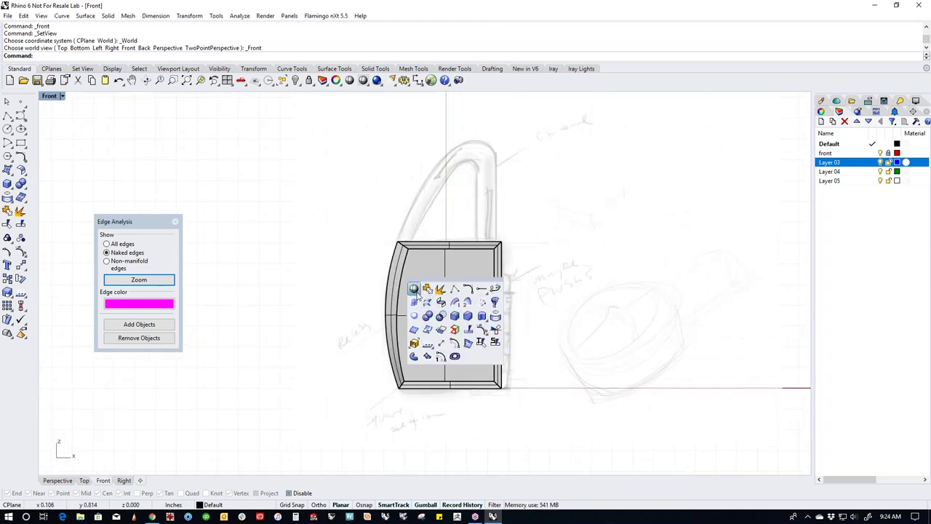
pyautogui.click(414, 300)
pyautogui.scroll(2, 453, 313)
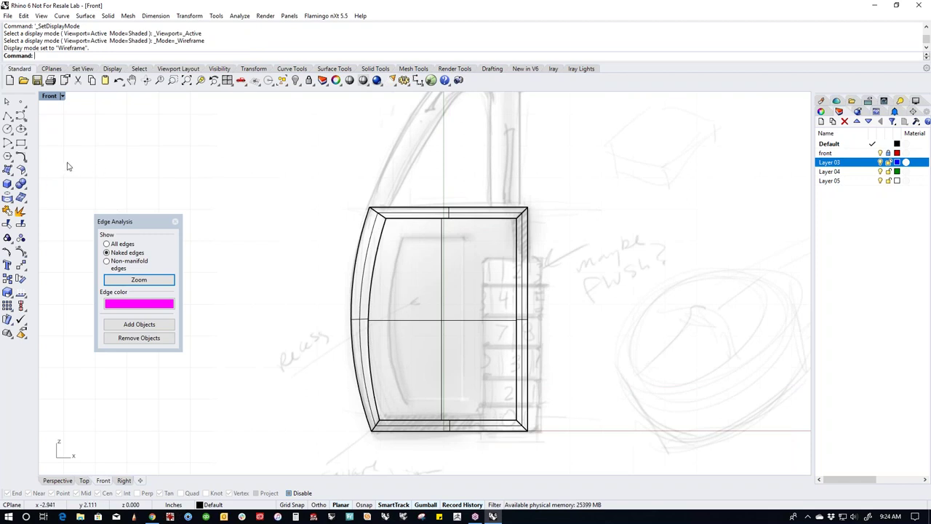
# Draw an open polyline about 0.41 in wide and 0.1 in tall along the first dial's lower edge, slanted corner and outer side, and select it.
pyautogui.click(7, 116)
pyautogui.scroll(4, 484, 246)
pyautogui.scroll(-3, 546, 306)
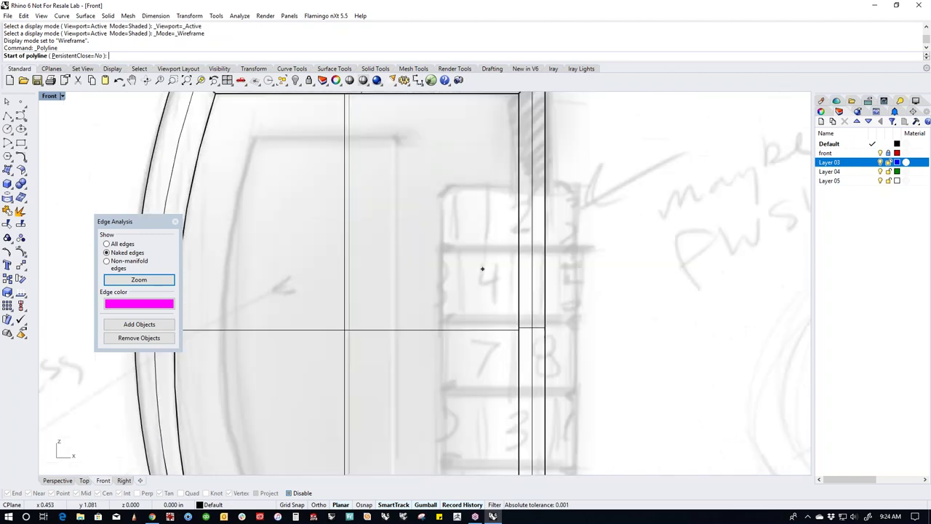
pyautogui.scroll(3, 486, 386)
pyautogui.moveTo(482, 249); pyautogui.dragTo(484, 333, button='right')
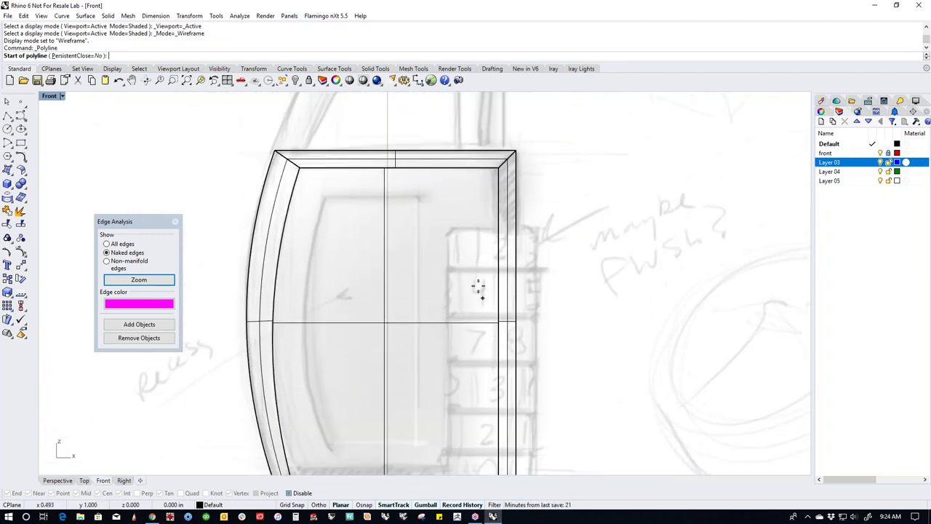
pyautogui.scroll(2, 461, 270)
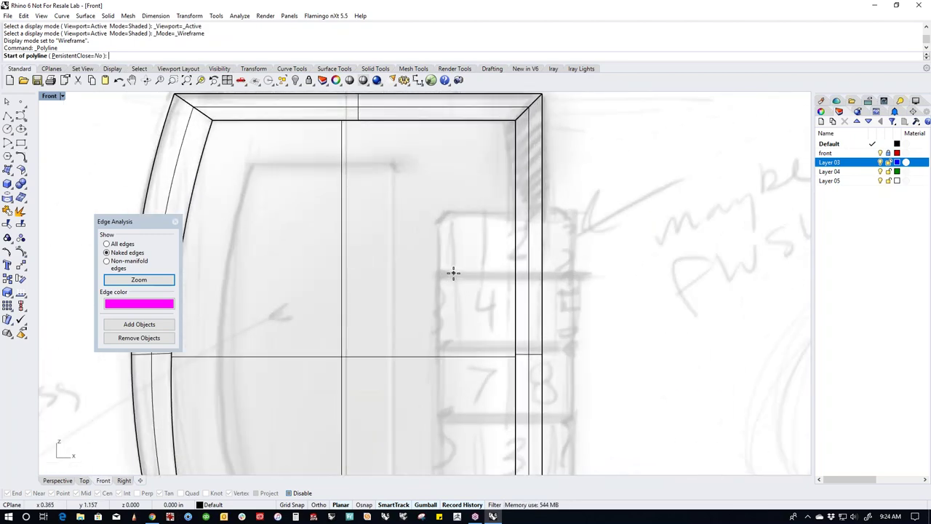
pyautogui.click(452, 273)
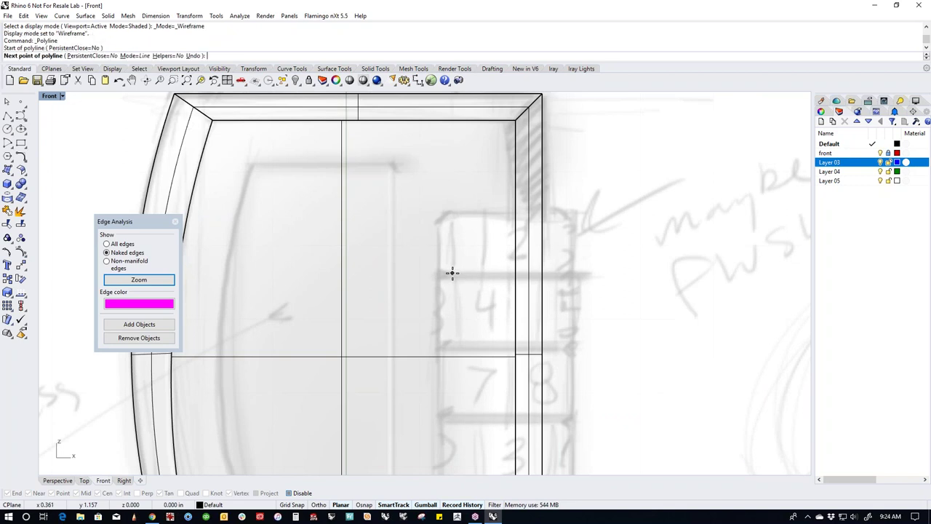
pyautogui.click(561, 273)
pyautogui.scroll(3, 565, 269)
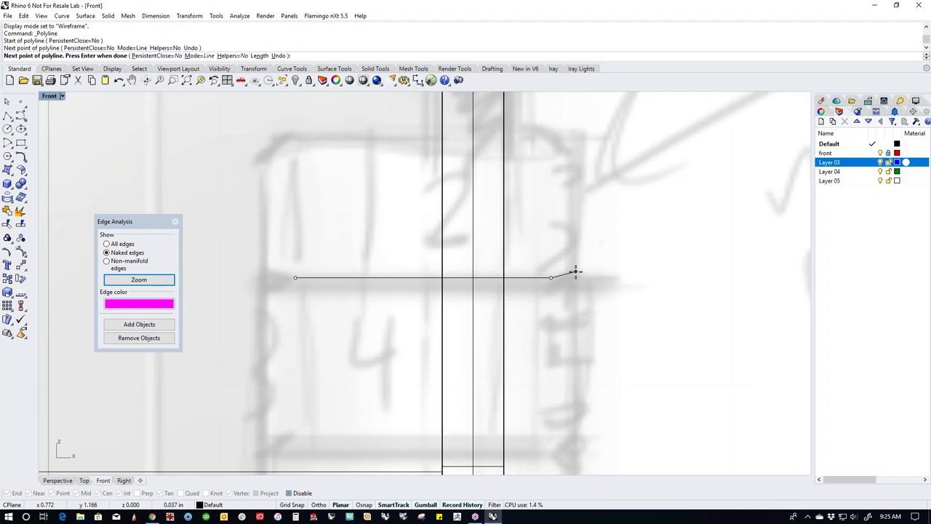
pyautogui.click(575, 271)
pyautogui.click(575, 212)
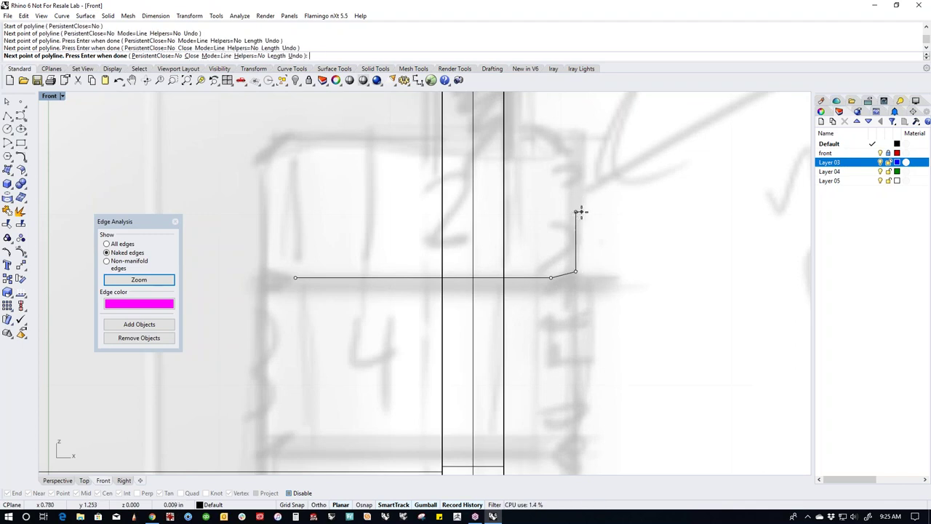
pyautogui.press('Return')
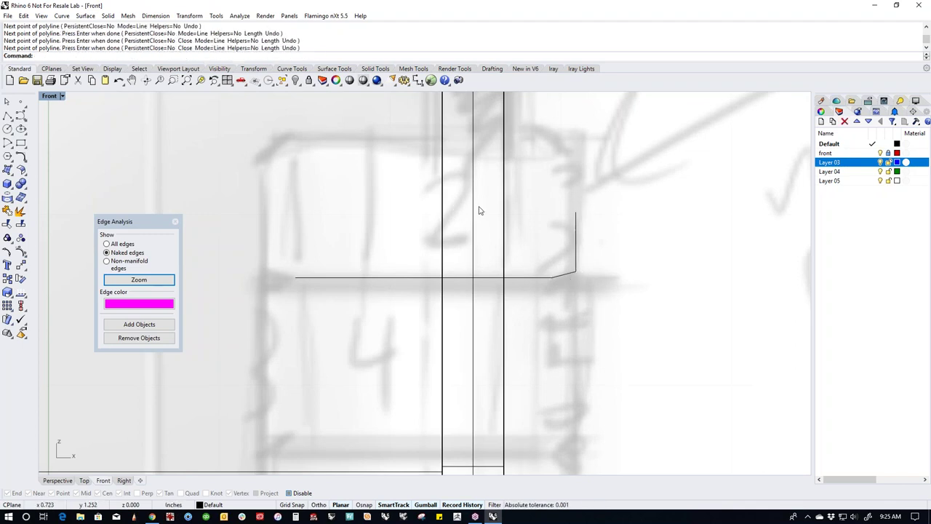
pyautogui.click(558, 278)
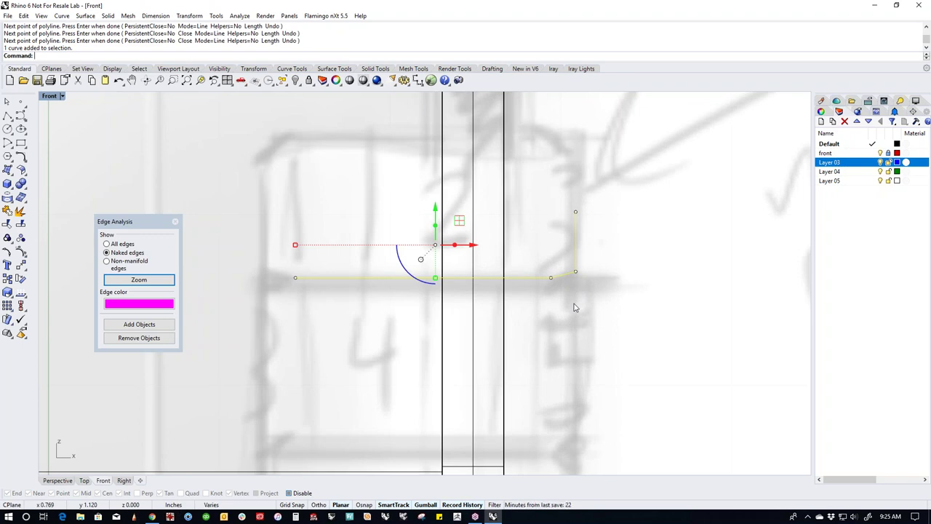
# Mirror the dial polyline across a horizontal plane through its upper endpoint to form the upper half.
pyautogui.write('Mirror')
pyautogui.press('Return')
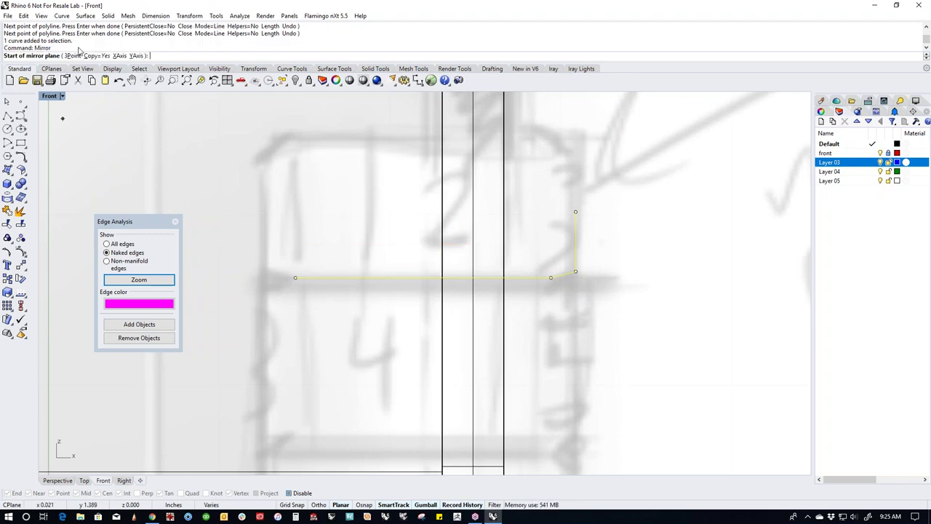
pyautogui.click(575, 212)
pyautogui.click(612, 219)
pyautogui.click(569, 250)
pyautogui.moveTo(570, 250); pyautogui.dragTo(577, 313, button='right')
pyautogui.scroll(-5, 408, 337)
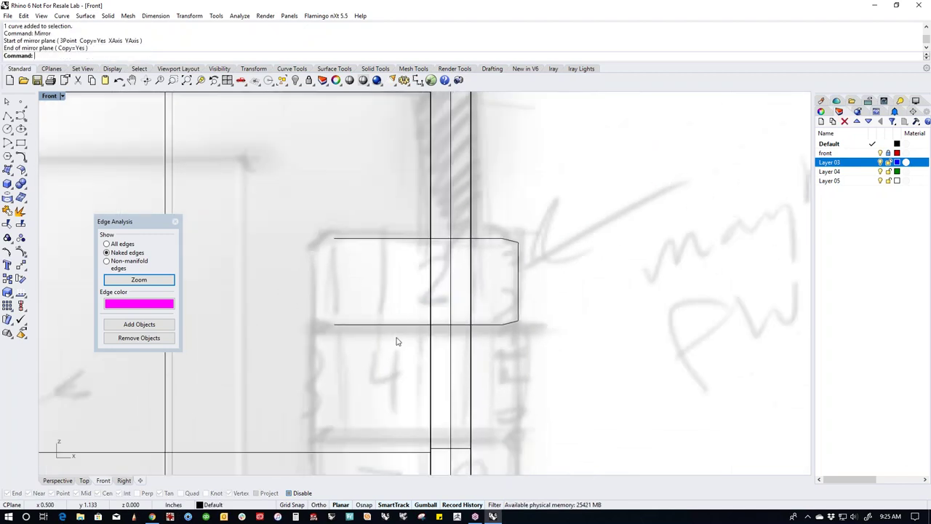
# Draw a vertical line through the dials from just above the lock body to just below it.
pyautogui.click(7, 115)
pyautogui.scroll(-3, 362, 244)
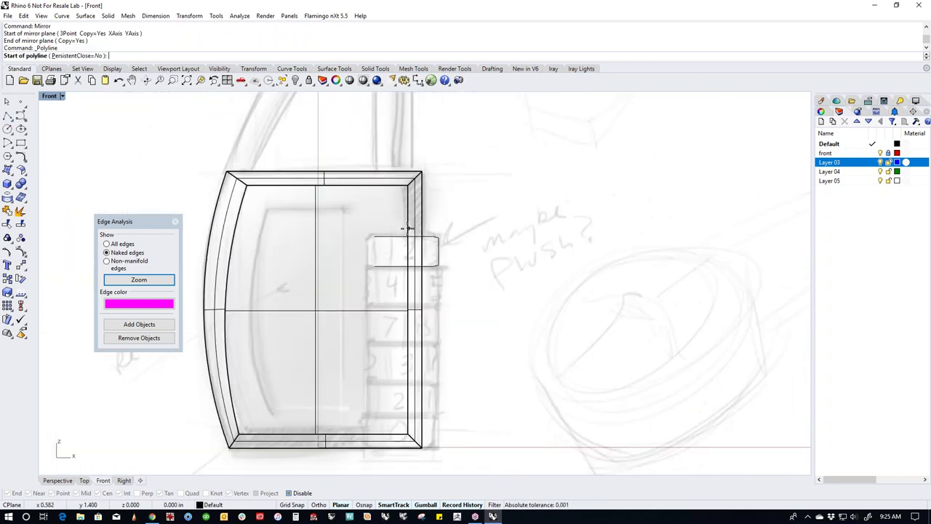
pyautogui.click(396, 148)
pyautogui.click(396, 461)
pyautogui.press('Return')
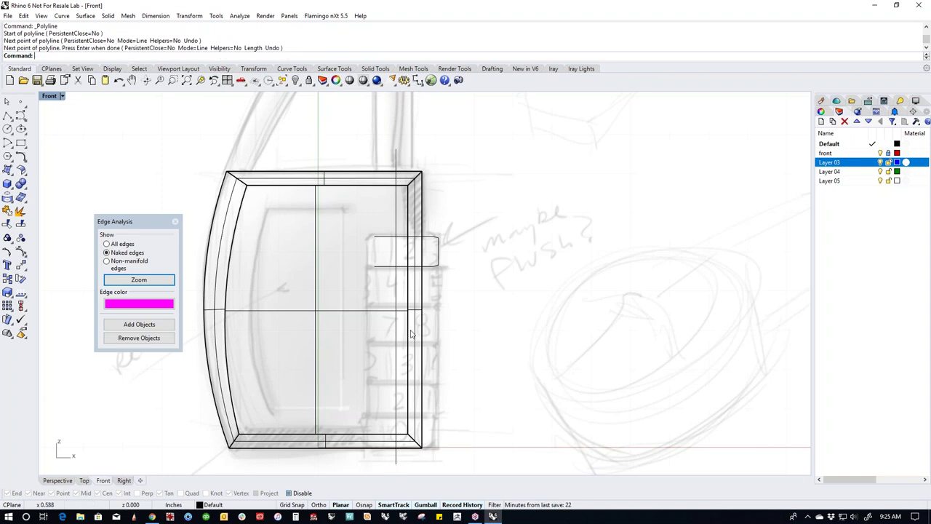
# Trim off the dial curves to the left of the vertical line and select the two remaining curves.
pyautogui.scroll(4, 411, 334)
pyautogui.click(395, 283)
pyautogui.hotkey('ctrl', 't')
pyautogui.moveTo(384, 182); pyautogui.dragTo(367, 266)
pyautogui.moveTo(499, 185); pyautogui.dragTo(470, 275)
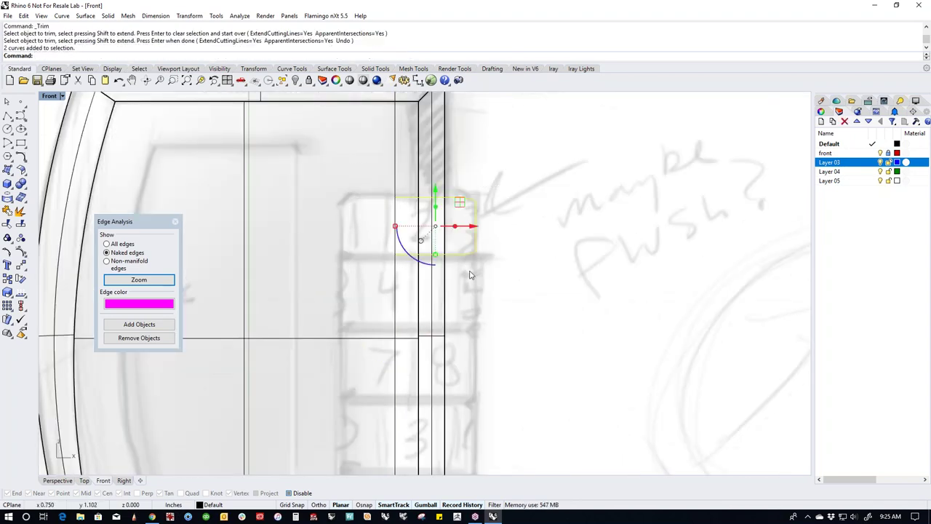
# Mirror the trimmed dial curves across the vertical line, starting from their lower left endpoint.
pyautogui.write('M')
pyautogui.press('Return')
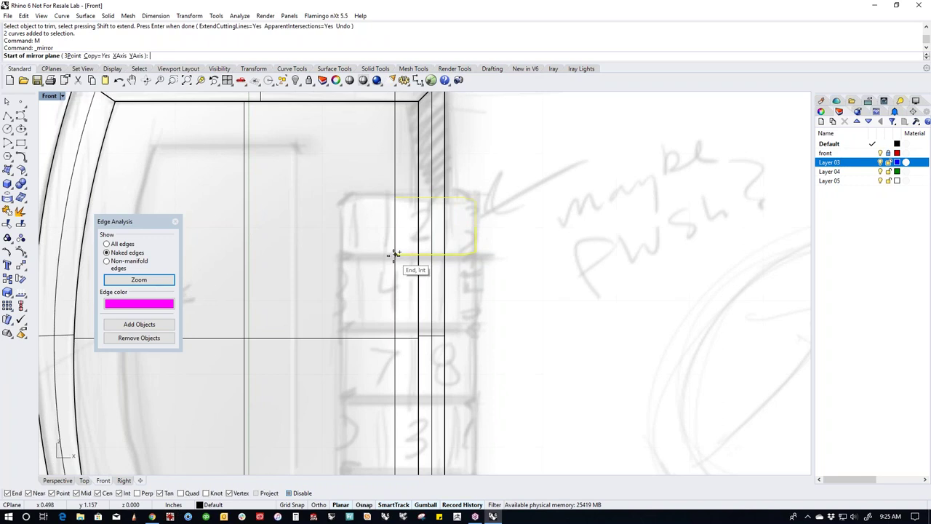
pyautogui.click(395, 254)
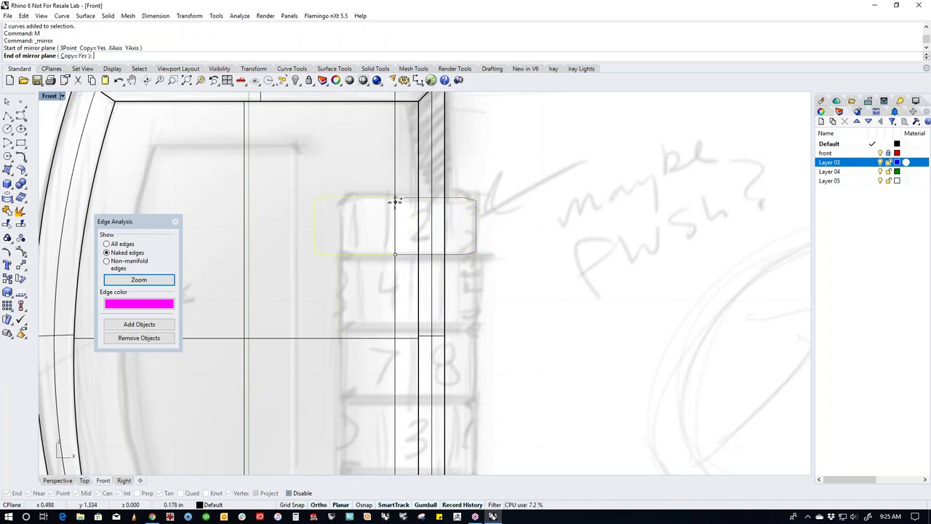
pyautogui.click(396, 219)
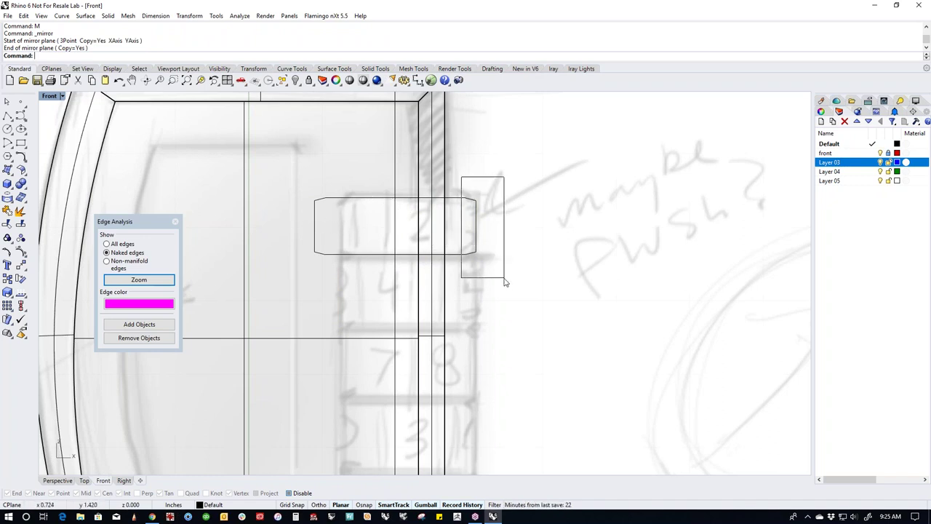
# Join the original and mirrored dial curves into one closed profile.
pyautogui.click(465, 256)
pyautogui.keyDown('shift'); pyautogui.click(476, 230); pyautogui.keyUp('shift')
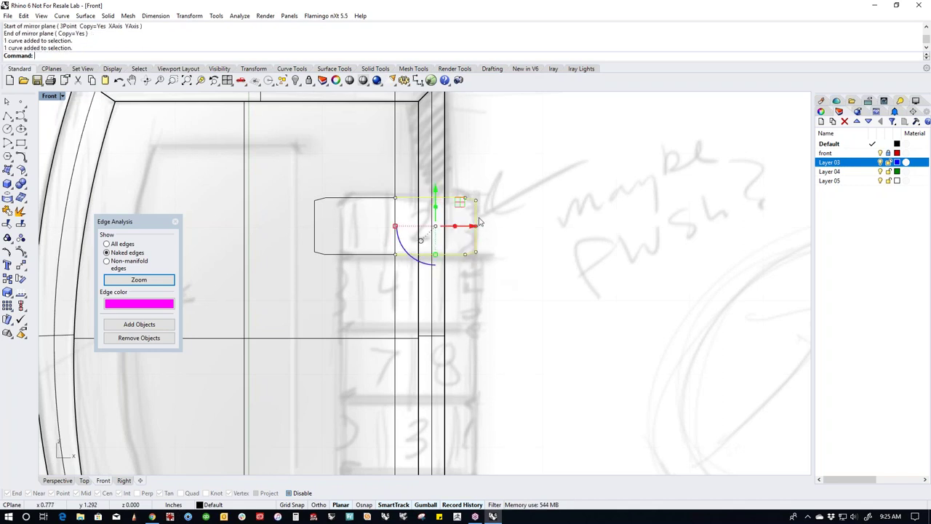
pyautogui.write('join')
pyautogui.press('Return')
pyautogui.keyDown('shift'); pyautogui.click(355, 244); pyautogui.keyUp('shift')
pyautogui.keyDown('shift'); pyautogui.click(355, 196); pyautogui.keyUp('shift')
pyautogui.write('j')
pyautogui.press('Return')
# Scale the closed profile narrower horizontally about its centre to match the left side of the sketched dial.
pyautogui.click(276, 274)
pyautogui.click(363, 259)
pyautogui.moveTo(315, 225); pyautogui.dragTo(341, 225)
pyautogui.press('Escape')
# Explode the closed dial profile and delete its segments to the left of the vertical line.
pyautogui.moveTo(394, 286); pyautogui.dragTo(484, 322, button='right')
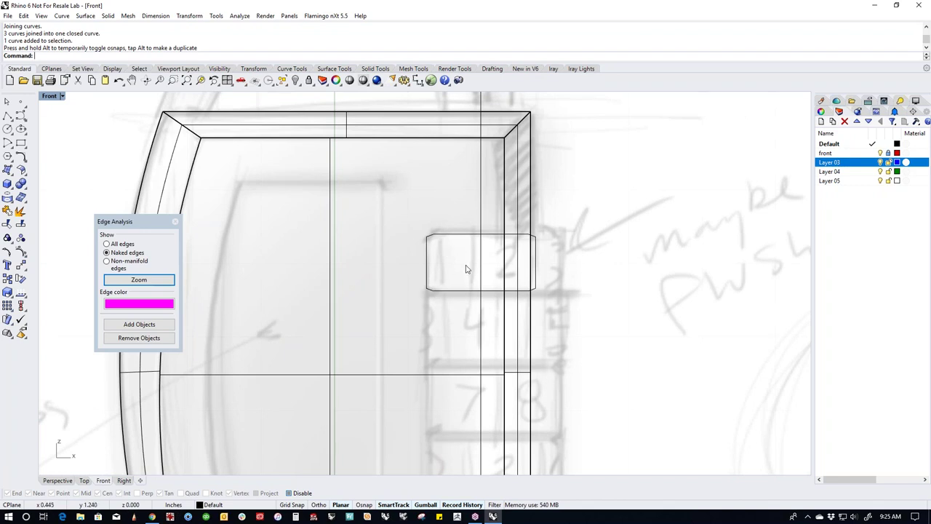
pyautogui.scroll(1, 469, 258)
pyautogui.scroll(1, 460, 294)
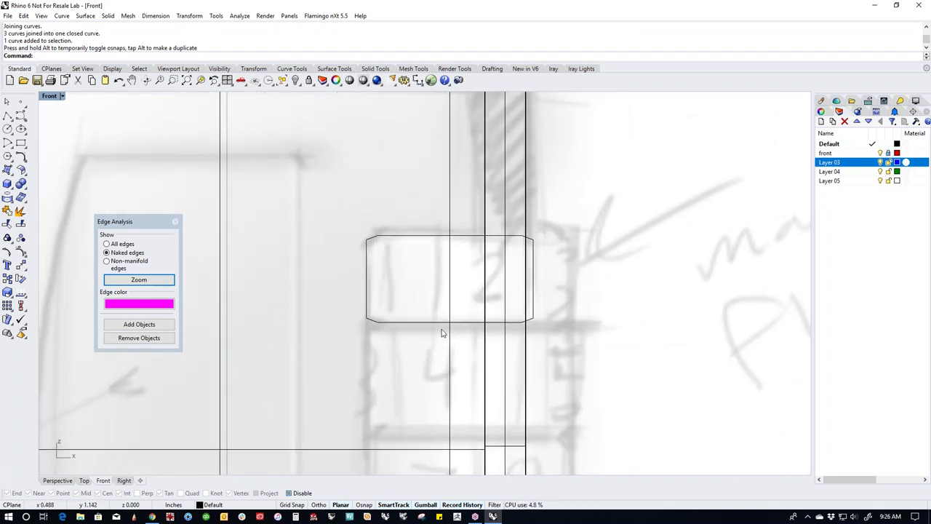
pyautogui.click(403, 324)
pyautogui.middleClick(404, 327)
pyautogui.click(381, 312)
pyautogui.press('Escape')
pyautogui.moveTo(407, 206); pyautogui.dragTo(378, 366)
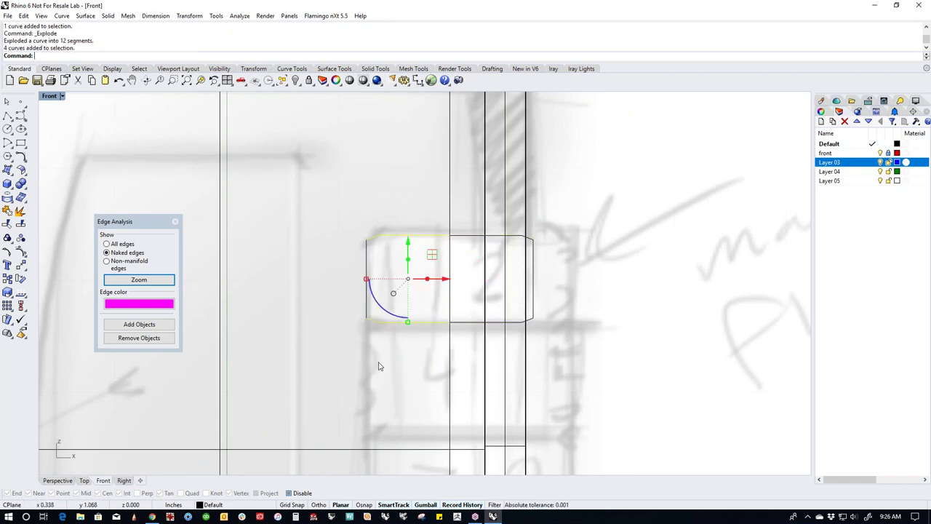
pyautogui.press('Delete')
pyautogui.moveTo(341, 180); pyautogui.dragTo(385, 386)
pyautogui.press('Delete')
# Join the remaining right-half profile segments and show the model in the Perspective view.
pyautogui.moveTo(395, 385); pyautogui.dragTo(339, 384, button='right')
pyautogui.moveTo(366, 200); pyautogui.dragTo(562, 355)
pyautogui.press('F4')
pyautogui.scroll(5, 372, 268)
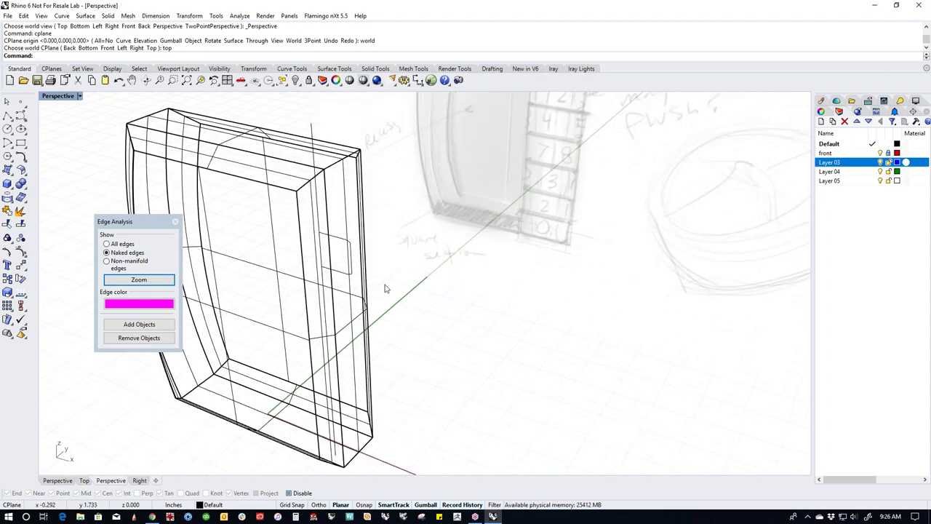
pyautogui.keyDown('shift'); pyautogui.moveTo(372, 269); pyautogui.dragTo(424, 329, button='right'); pyautogui.keyUp('shift')
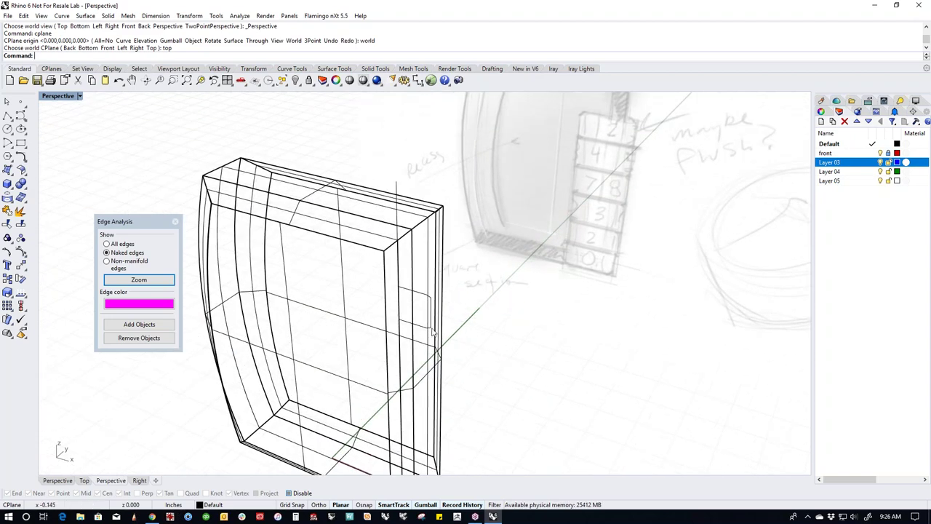
# Revolve the half dial profile a full circle about the vertical axis through its two open ends.
pyautogui.click(9, 184)
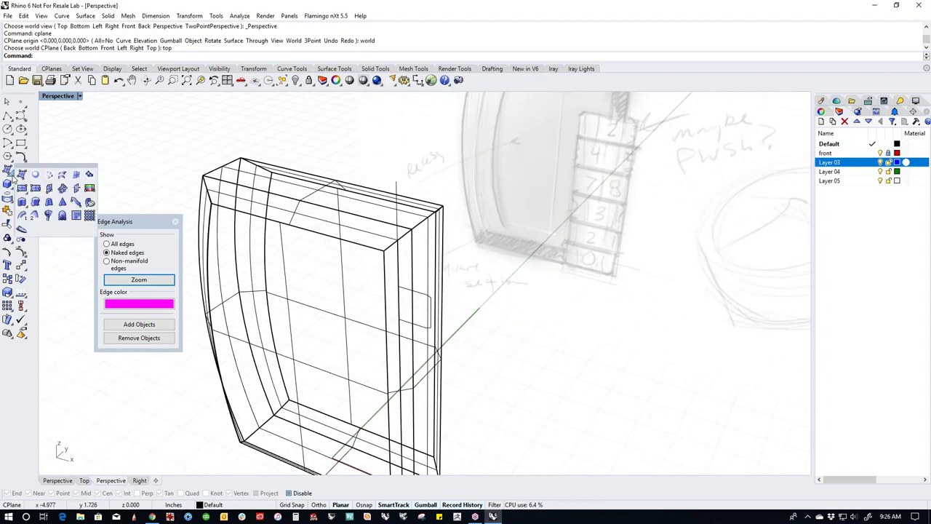
pyautogui.click(48, 217)
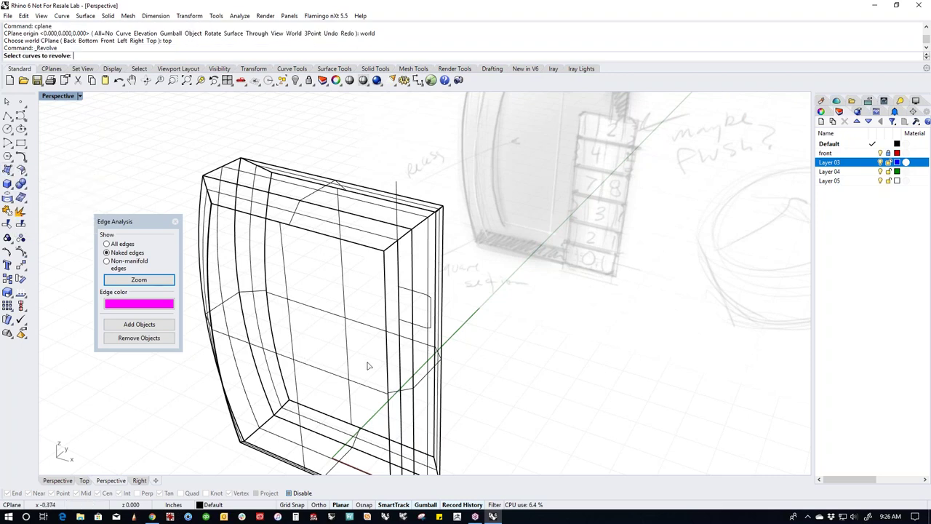
pyautogui.click(404, 324)
pyautogui.press('Return')
pyautogui.click(400, 321)
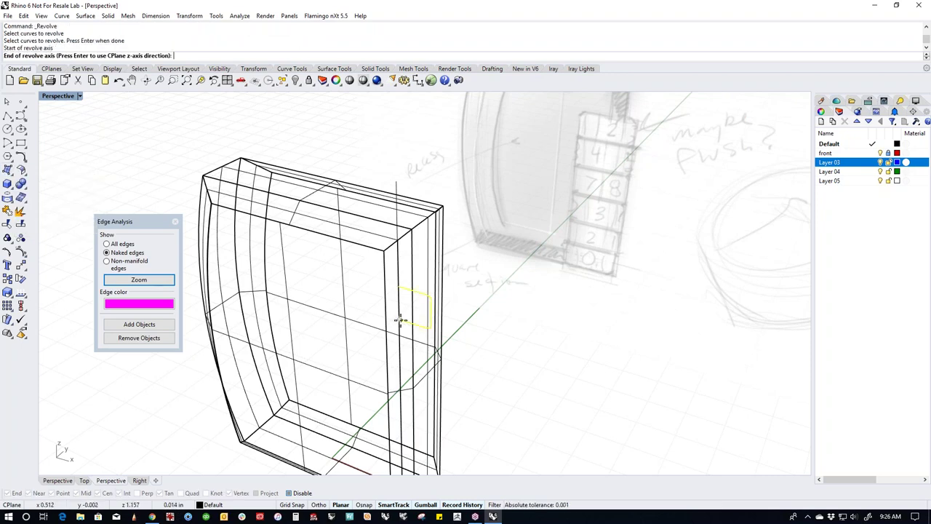
pyautogui.click(399, 288)
pyautogui.press('Return')
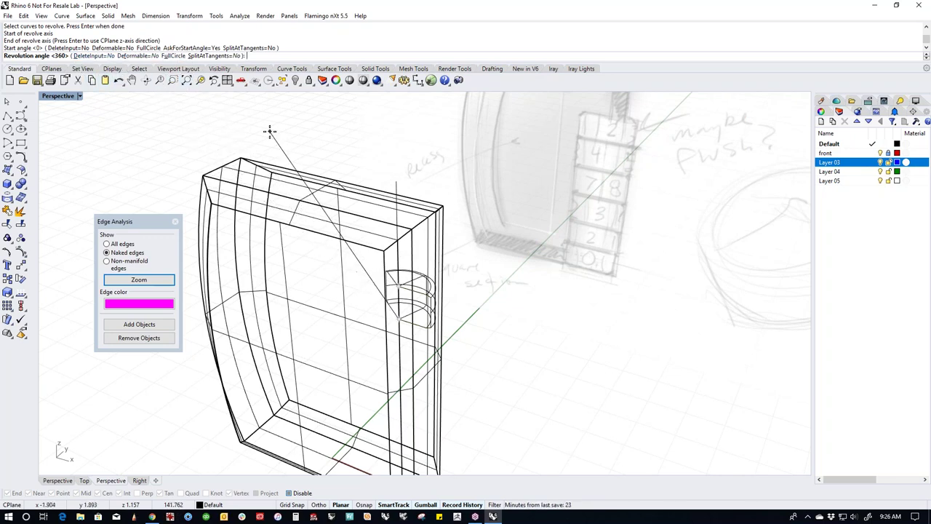
pyautogui.press('Return')
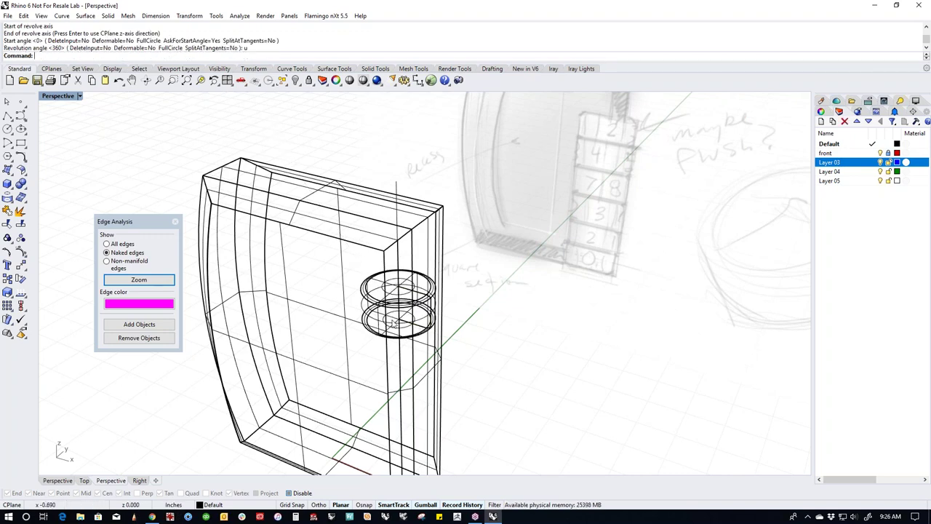
# Display the model in Shaded mode and examine how the revolved dial protrudes from the lock's side.
pyautogui.scroll(3, 398, 289)
pyautogui.middleClick(367, 277)
pyautogui.click(371, 279)
pyautogui.moveTo(384, 304)
pyautogui.mouseDown(button='right')
pyautogui.moveTo(430, 366)
pyautogui.moveTo(317, 356)
pyautogui.moveTo(456, 318)
pyautogui.mouseUp(button='right')
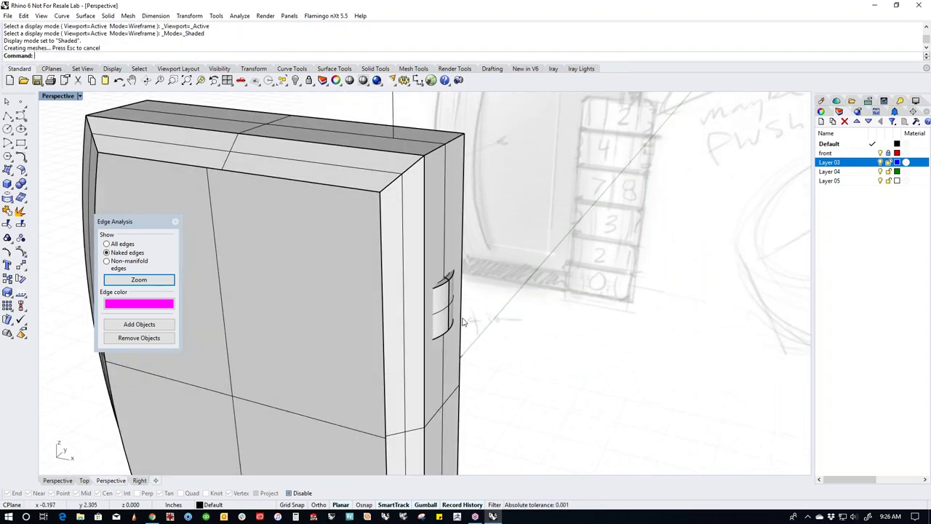
# Compare the dial with the reference sketch in the Front view using Wireframe display.
pyautogui.write('front')
pyautogui.press('Return')
pyautogui.scroll(-3, 471, 334)
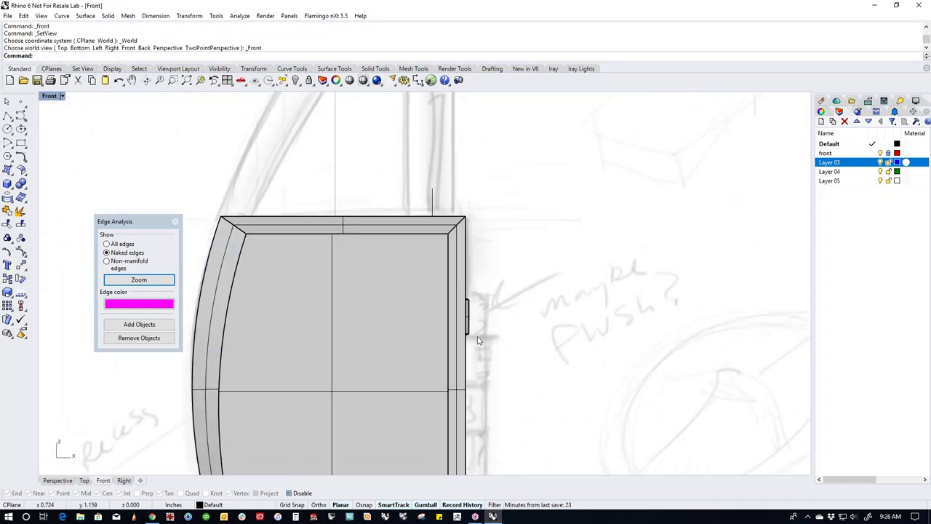
pyautogui.moveTo(472, 334); pyautogui.dragTo(473, 293, button='right')
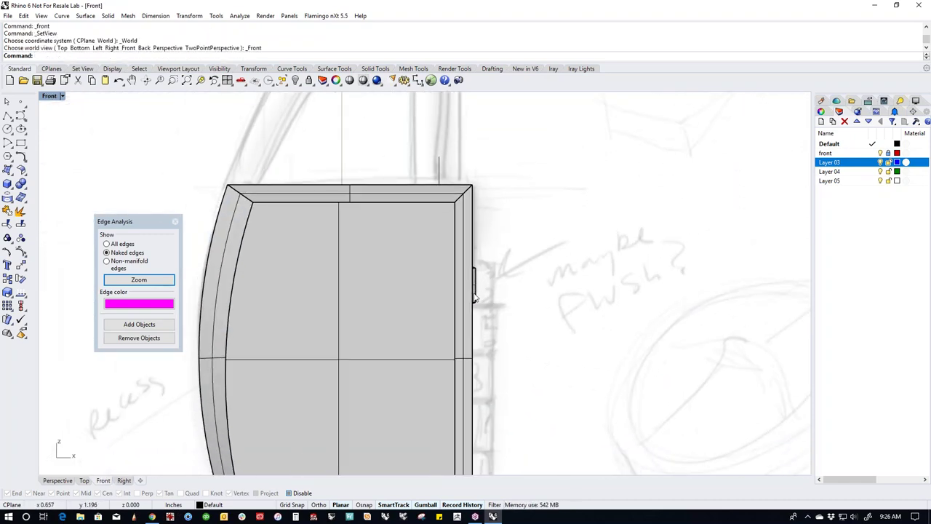
pyautogui.moveTo(534, 336); pyautogui.dragTo(518, 330, button='right')
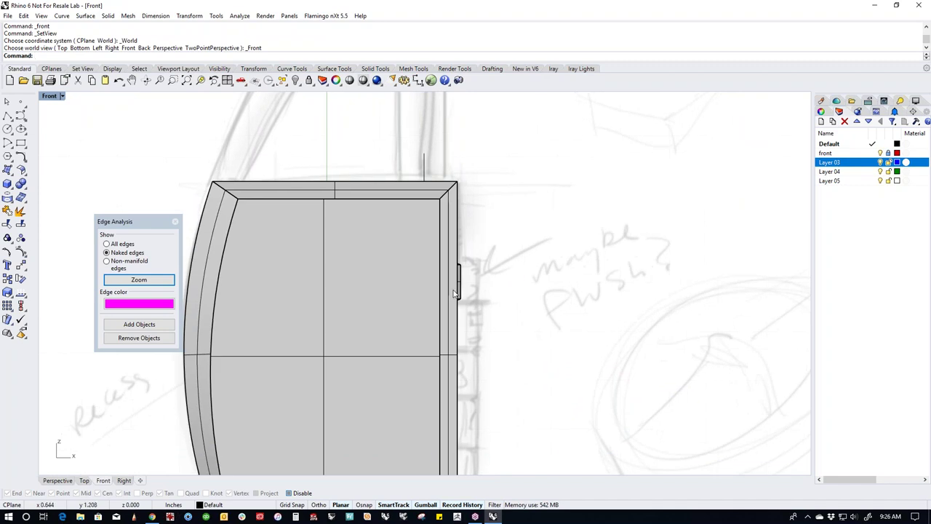
pyautogui.middleClick(417, 267)
pyautogui.click(433, 264)
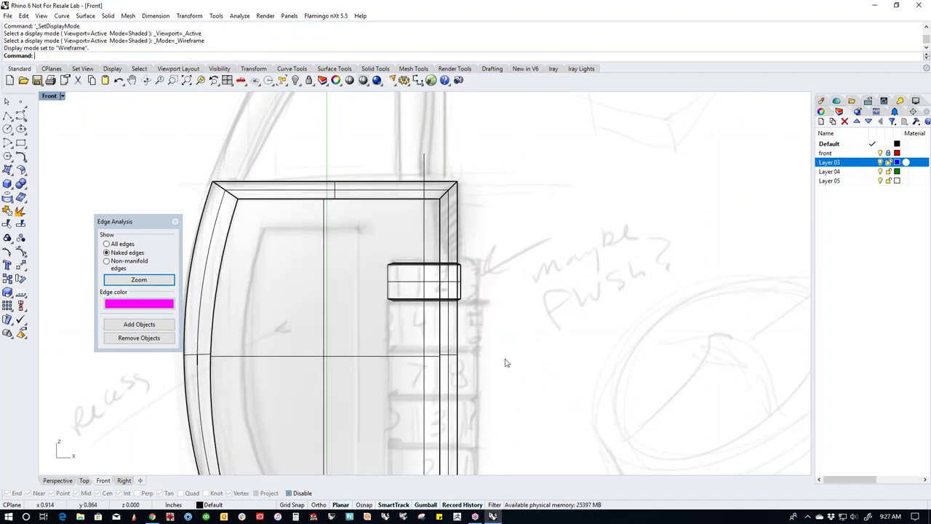
pyautogui.scroll(-4, 515, 263)
pyautogui.click(510, 238)
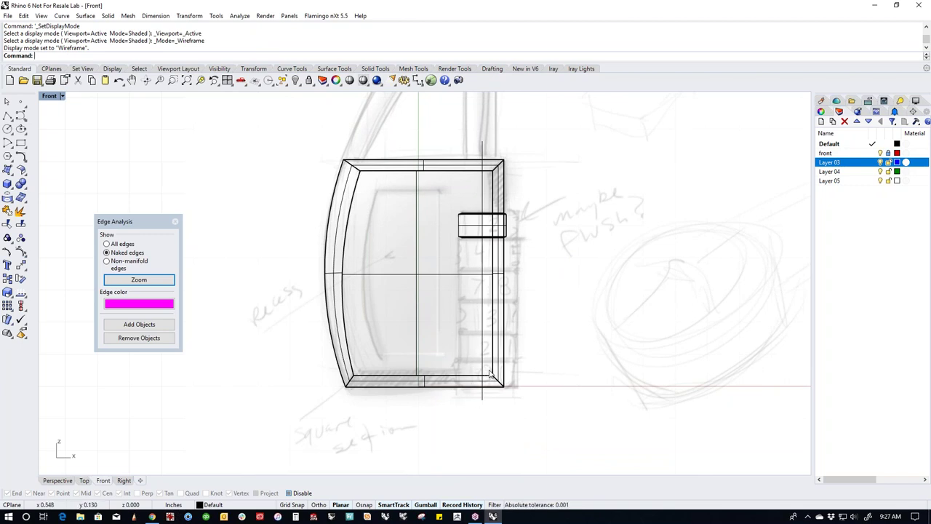
# Select the revolved dial and relocate its gumball origin to the dial's top centre.
pyautogui.scroll(3, 451, 224)
pyautogui.click(480, 232)
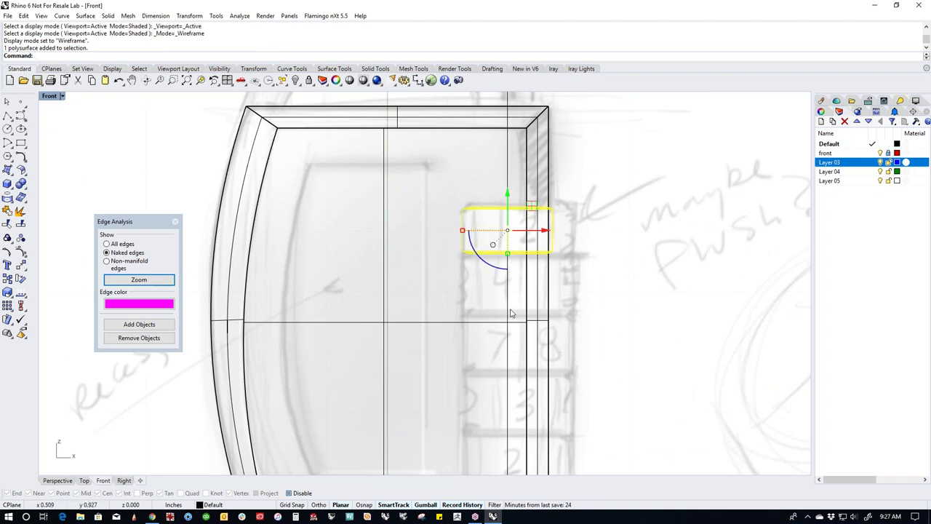
pyautogui.write('gr')
pyautogui.press('Return')
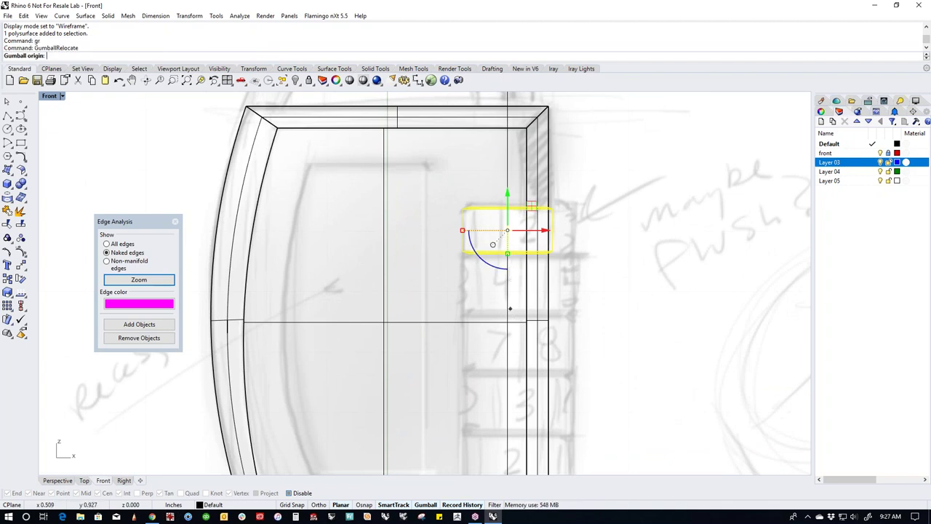
pyautogui.scroll(5, 495, 203)
pyautogui.click(532, 209)
pyautogui.press('Return')
# Copy the dial straight down twice, stacking each copy under the previous one, and undo the move made without copying.
pyautogui.scroll(-5, 538, 219)
pyautogui.moveTo(539, 189); pyautogui.dragTo(540, 315)
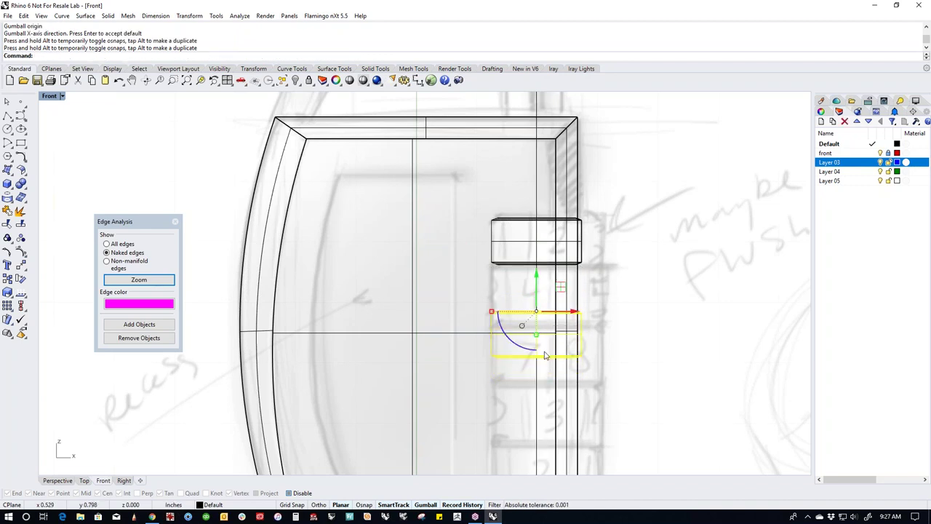
pyautogui.hotkey('ctrl', 'z')
pyautogui.moveTo(539, 233); pyautogui.dragTo(538, 314)
pyautogui.press('alt')
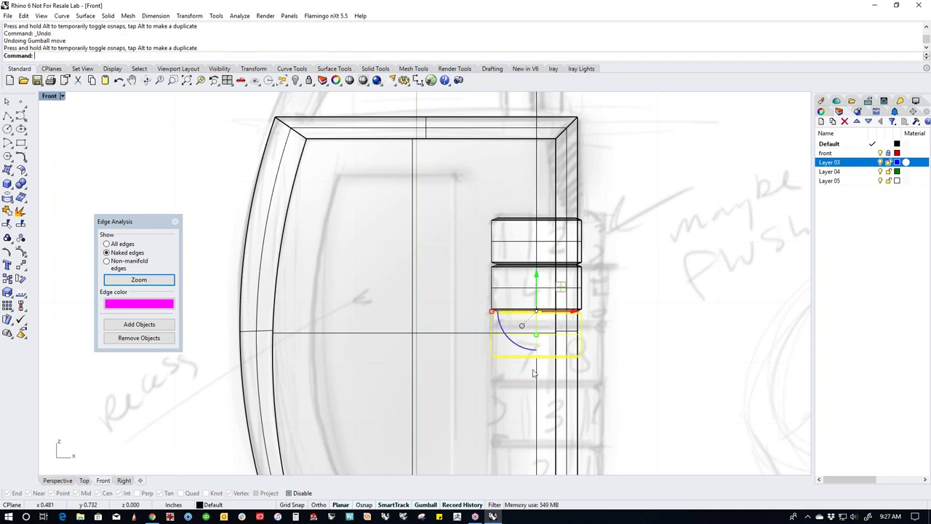
# Continue copying the dial downward, one dial height at a time, until seven dials reach the lock's lower edge.
pyautogui.moveTo(532, 333); pyautogui.dragTo(524, 224, button='right')
pyautogui.moveTo(524, 223); pyautogui.dragTo(529, 250)
pyautogui.moveTo(516, 350); pyautogui.dragTo(494, 315, button='right')
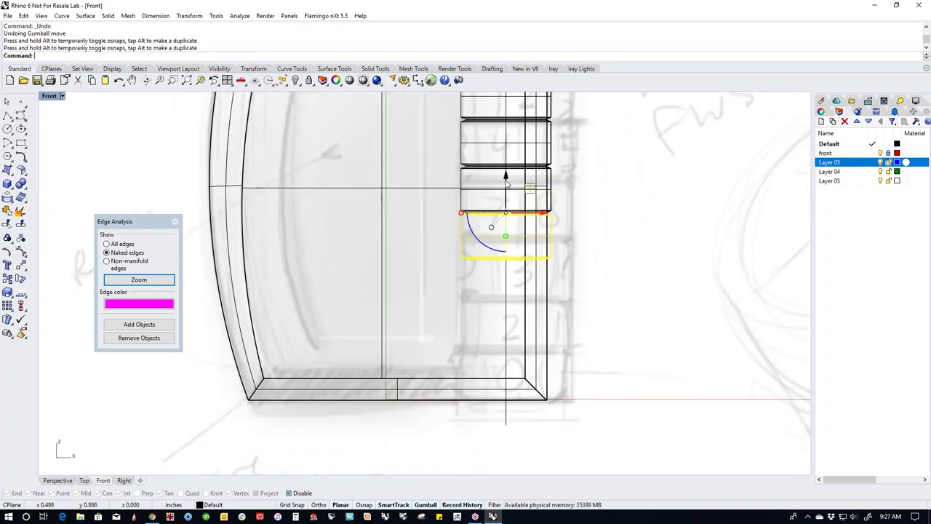
pyautogui.press('alt')
pyautogui.moveTo(505, 217); pyautogui.dragTo(503, 268)
pyautogui.moveTo(492, 274); pyautogui.dragTo(451, 264, button='right')
pyautogui.moveTo(467, 222); pyautogui.dragTo(473, 341)
pyautogui.press('alt')
pyautogui.press('Escape')
# Undo the accidental drag, select all seven dials with the axis line, and display the model shaded in the Perspective view.
pyautogui.scroll(-5, 529, 433)
pyautogui.moveTo(430, 203); pyautogui.dragTo(571, 395)
pyautogui.hotkey('ctrl', 'z')
pyautogui.press('Escape')
pyautogui.moveTo(462, 218); pyautogui.dragTo(579, 410)
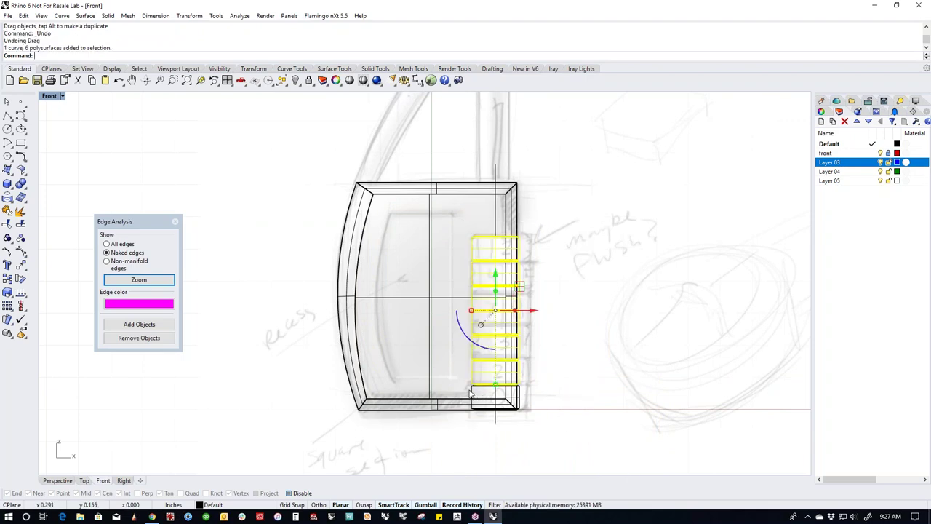
pyautogui.keyDown('shift'); pyautogui.click(495, 402); pyautogui.keyUp('shift')
pyautogui.hotkey('ctrl', 'F4')
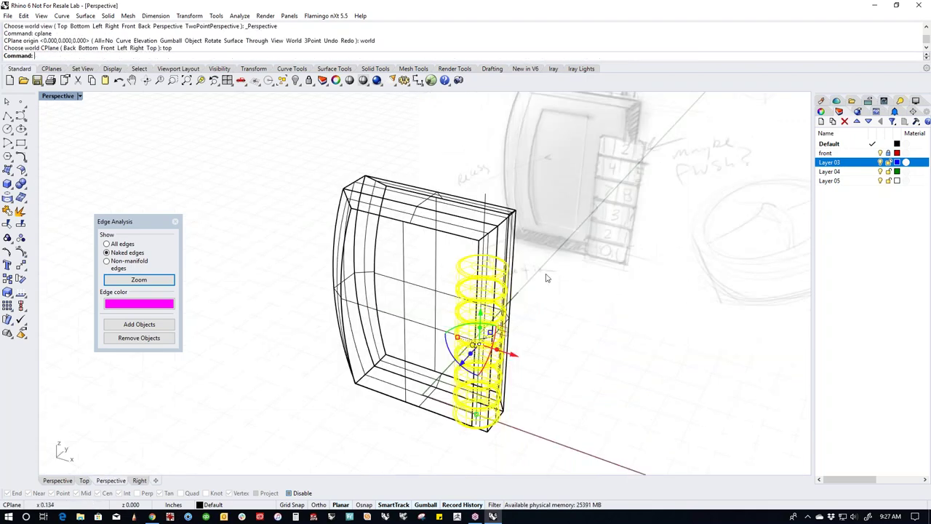
pyautogui.middleClick(503, 242)
pyautogui.click(504, 242)
pyautogui.moveTo(502, 364)
pyautogui.mouseDown(button='right')
pyautogui.moveTo(493, 388)
pyautogui.moveTo(466, 384)
pyautogui.moveTo(597, 362)
pyautogui.moveTo(604, 381)
pyautogui.moveTo(593, 398)
pyautogui.mouseUp(button='right')
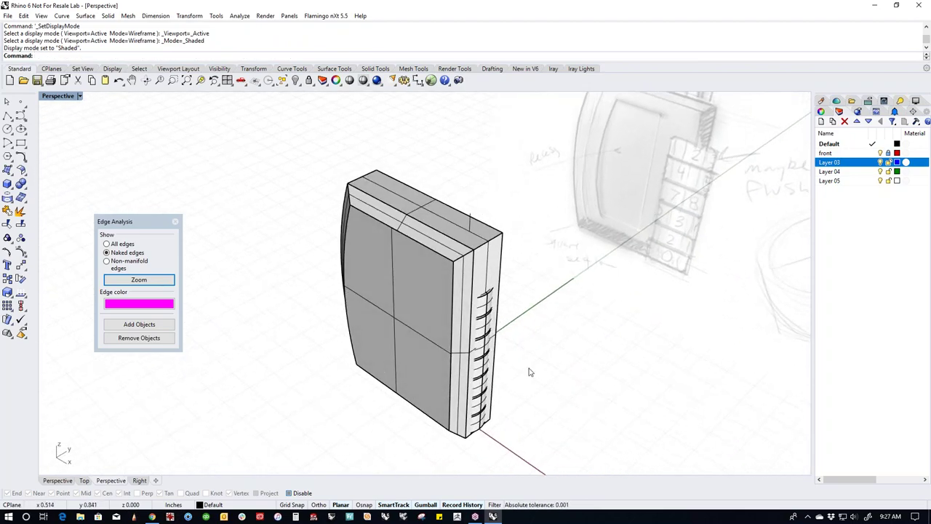
# Adjust the lock body slightly along its depth so that its front face meets the fronts of the dials.
pyautogui.moveTo(551, 363); pyautogui.dragTo(509, 361, button='right')
pyautogui.click(428, 333)
pyautogui.moveTo(381, 303)
pyautogui.mouseDown()
pyautogui.moveTo(381, 339)
pyautogui.moveTo(387, 304)
pyautogui.mouseUp()
pyautogui.press('Escape')
pyautogui.moveTo(387, 304)
pyautogui.mouseDown(button='right')
pyautogui.moveTo(343, 410)
pyautogui.moveTo(411, 374)
pyautogui.moveTo(422, 277)
pyautogui.moveTo(391, 243)
pyautogui.moveTo(285, 201)
pyautogui.moveTo(391, 328)
pyautogui.moveTo(389, 407)
pyautogui.moveTo(422, 395)
pyautogui.moveTo(406, 355)
pyautogui.moveTo(424, 385)
pyautogui.mouseUp(button='right')
# Show the lock and the stacked dials in the Front view with Wireframe display.
pyautogui.write('front')
pyautogui.press('Return')
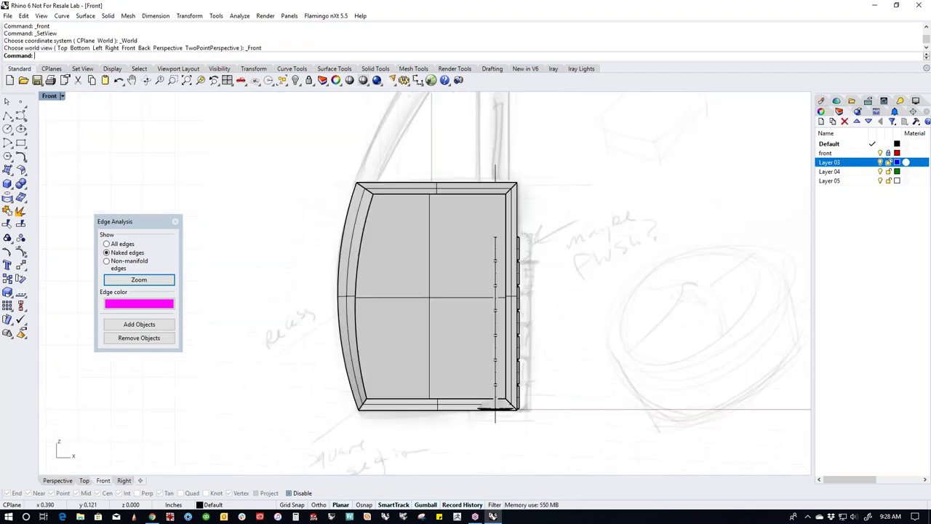
pyautogui.middleClick(543, 283)
pyautogui.click(547, 292)
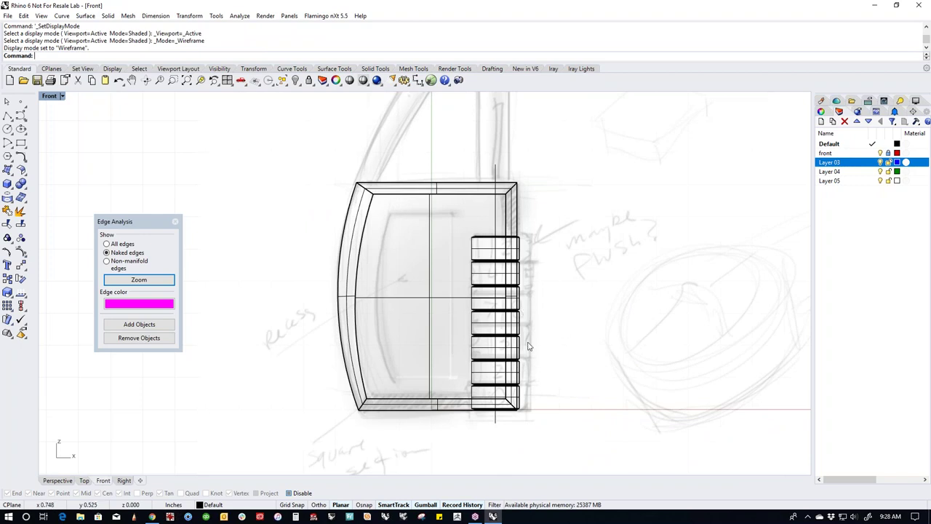
# Display the model shaded in the Perspective view and examine how the dials sit within the lock body.
pyautogui.write('perspective')
pyautogui.press('Return')
pyautogui.middleClick(470, 291)
pyautogui.click(502, 321)
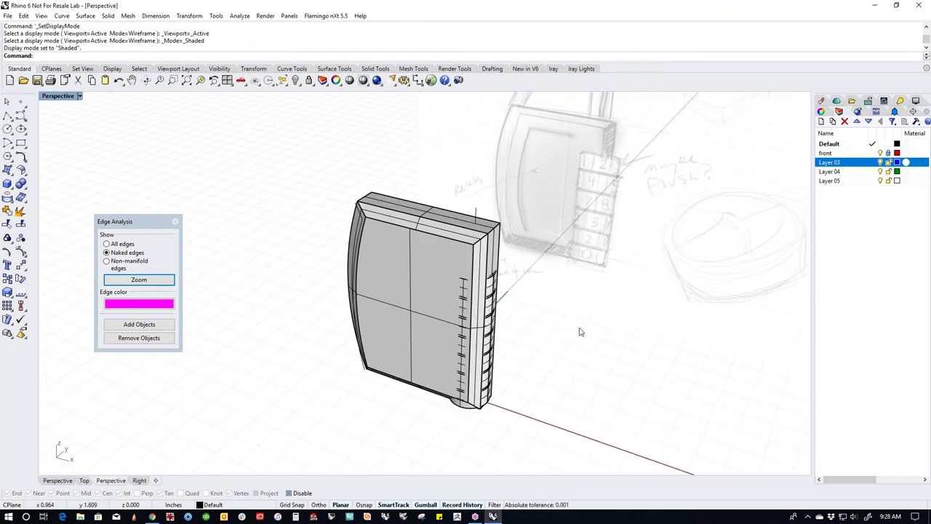
pyautogui.moveTo(580, 332)
pyautogui.mouseDown(button='right')
pyautogui.moveTo(505, 385)
pyautogui.moveTo(464, 332)
pyautogui.moveTo(425, 306)
pyautogui.moveTo(575, 339)
pyautogui.mouseUp(button='right')
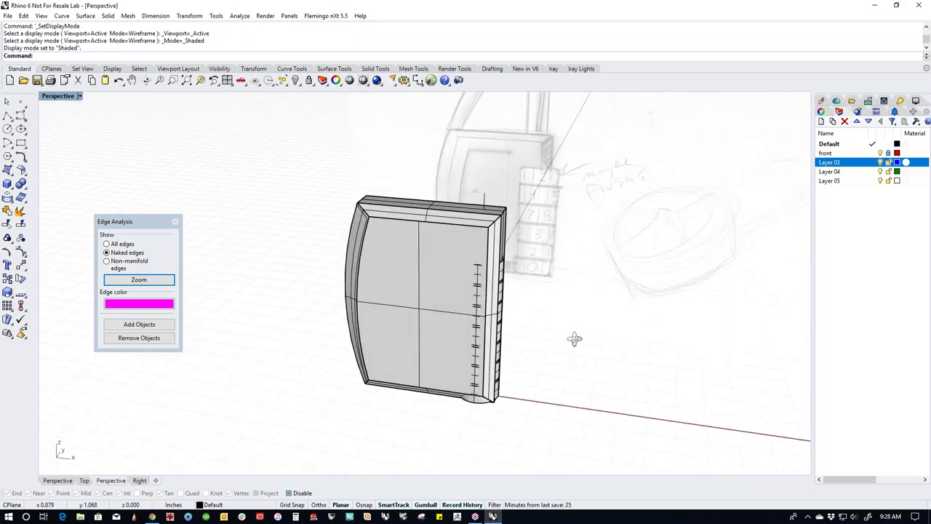
pyautogui.moveTo(514, 270); pyautogui.dragTo(564, 349, button='right')
# In the Front view, select the seven dials with their axis line and stretch them slightly down to the body's bottom edge.
pyautogui.write('front')
pyautogui.press('Return')
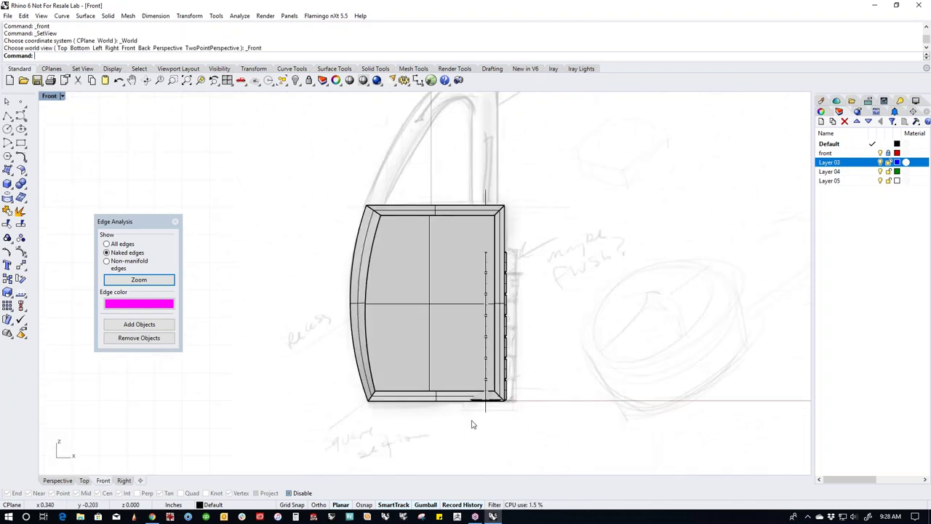
pyautogui.scroll(5, 471, 424)
pyautogui.scroll(-6, 458, 408)
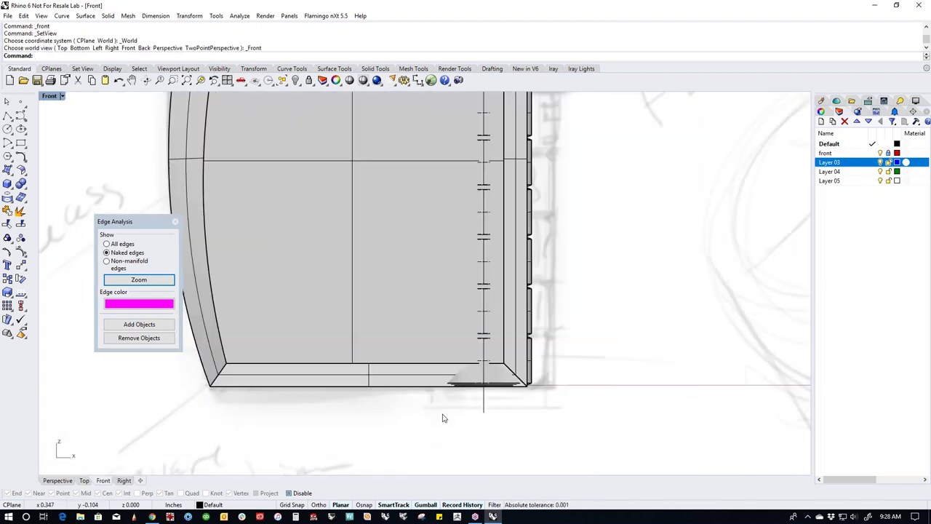
pyautogui.moveTo(427, 422); pyautogui.dragTo(525, 256)
pyautogui.scroll(2, 500, 273)
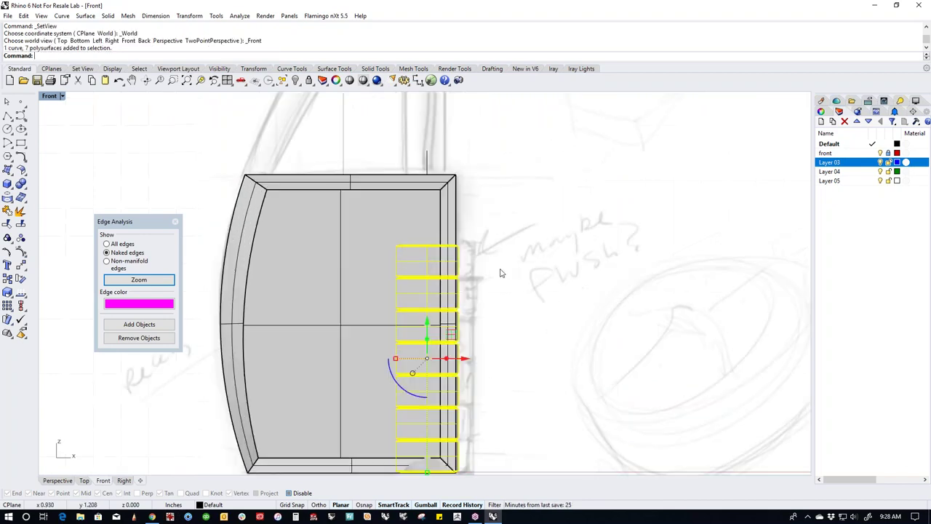
pyautogui.press('Return')
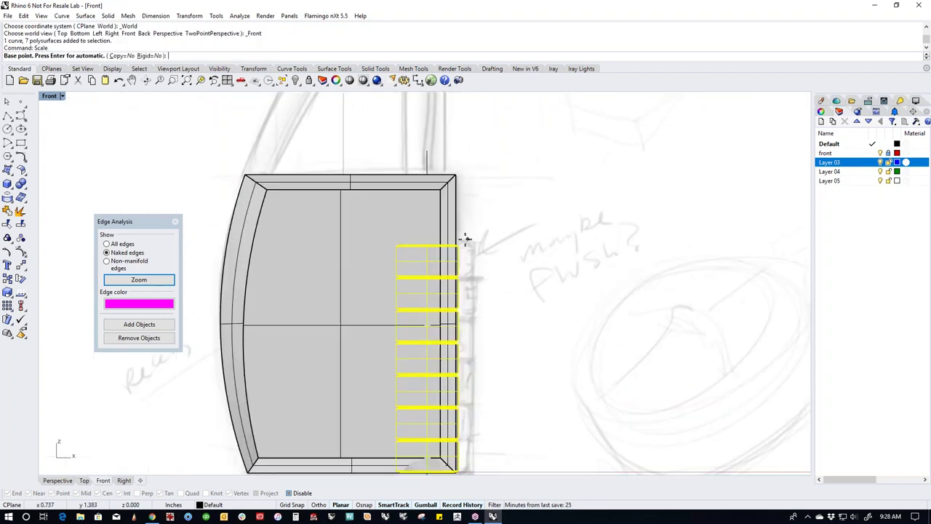
pyautogui.press('Escape')
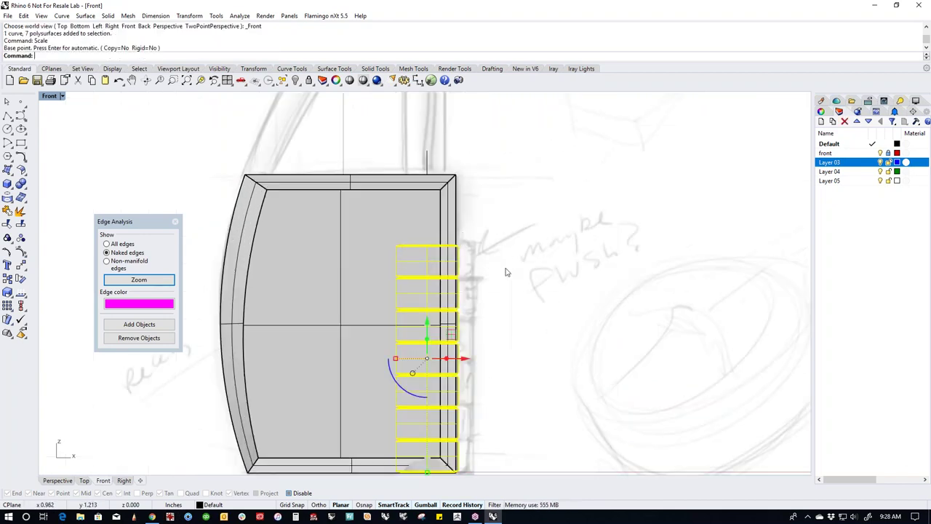
pyautogui.scroll(5, 452, 359)
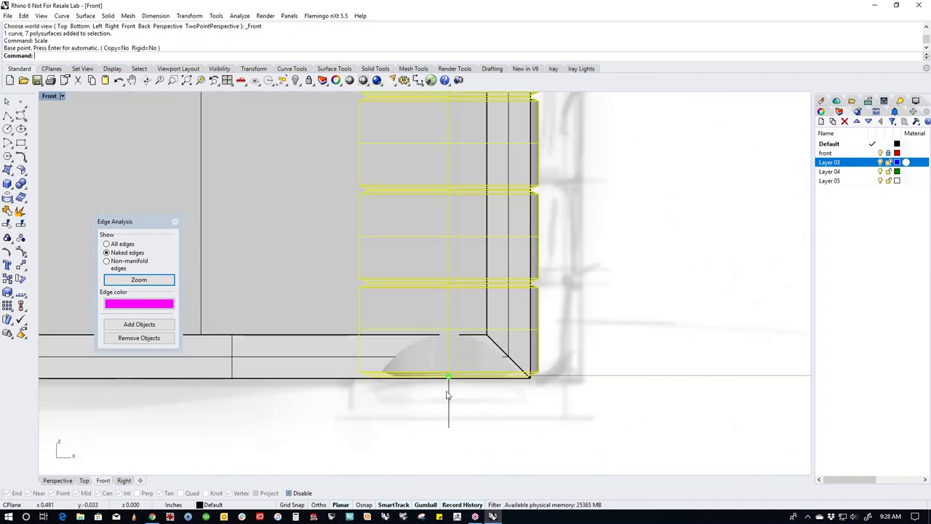
pyautogui.moveTo(452, 358); pyautogui.dragTo(449, 370)
pyautogui.click(397, 416)
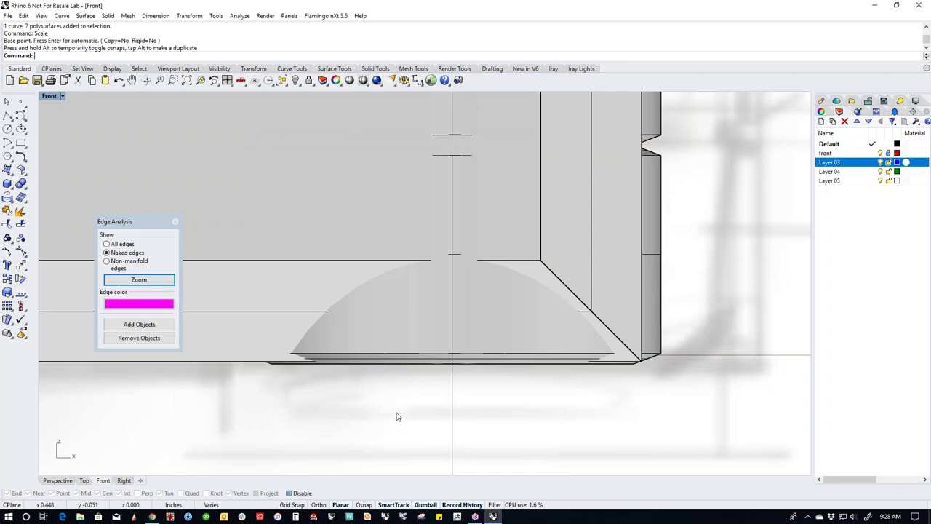
# Check the dials' fit from below and the side in Perspective, and return to the Front view with Wireframe display.
pyautogui.hotkey('ctrl', 'F4')
pyautogui.moveTo(409, 406); pyautogui.dragTo(436, 393, button='right')
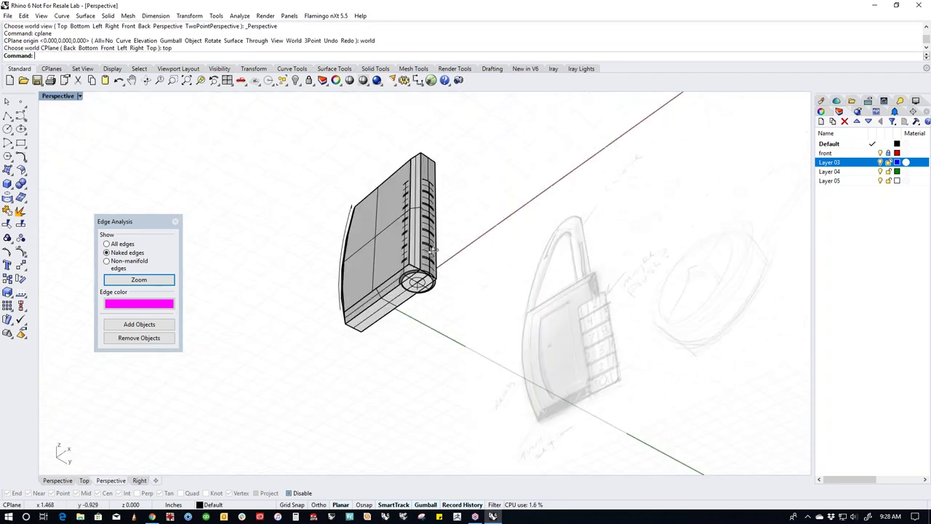
pyautogui.scroll(5, 451, 350)
pyautogui.moveTo(465, 306); pyautogui.dragTo(488, 262, button='right')
pyautogui.moveTo(480, 329); pyautogui.dragTo(511, 363, button='right')
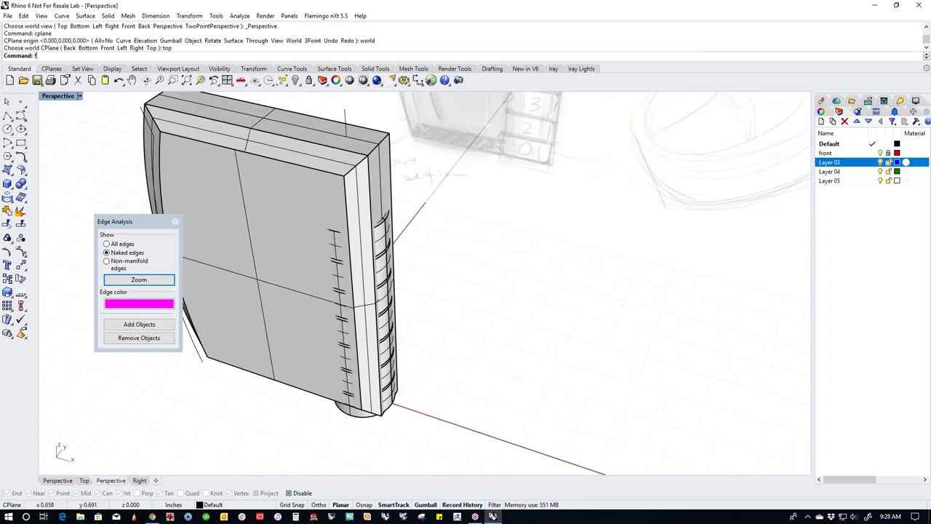
pyautogui.write('ront')
pyautogui.press('Return')
pyautogui.middleClick(412, 263)
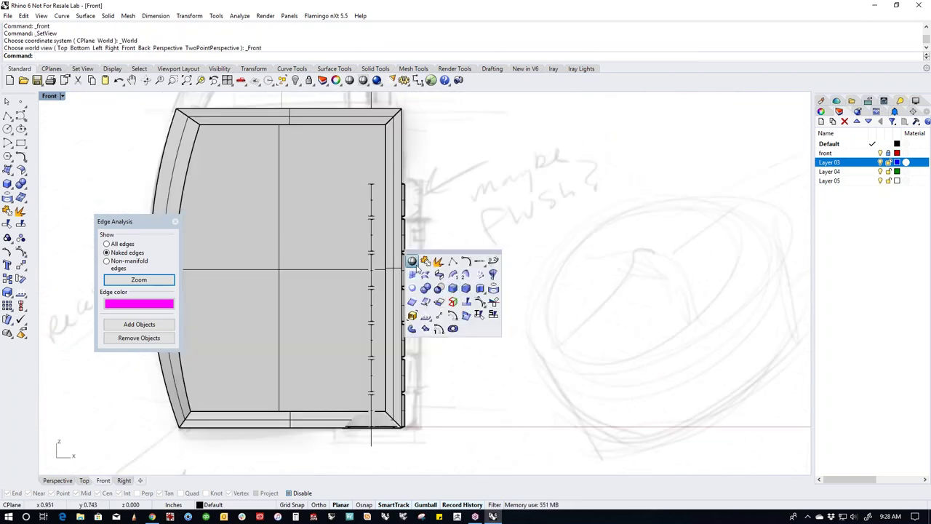
pyautogui.click(412, 263)
pyautogui.moveTo(382, 221); pyautogui.dragTo(542, 231, button='right')
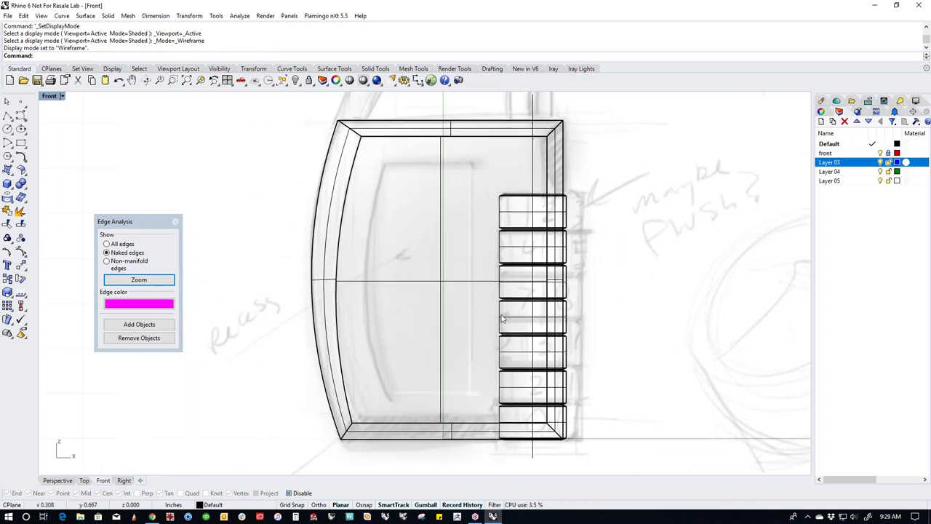
# Hide the lock body, dials and curves to examine the reference sketch's dial area, and show them again.
pyautogui.scroll(-4, 579, 268)
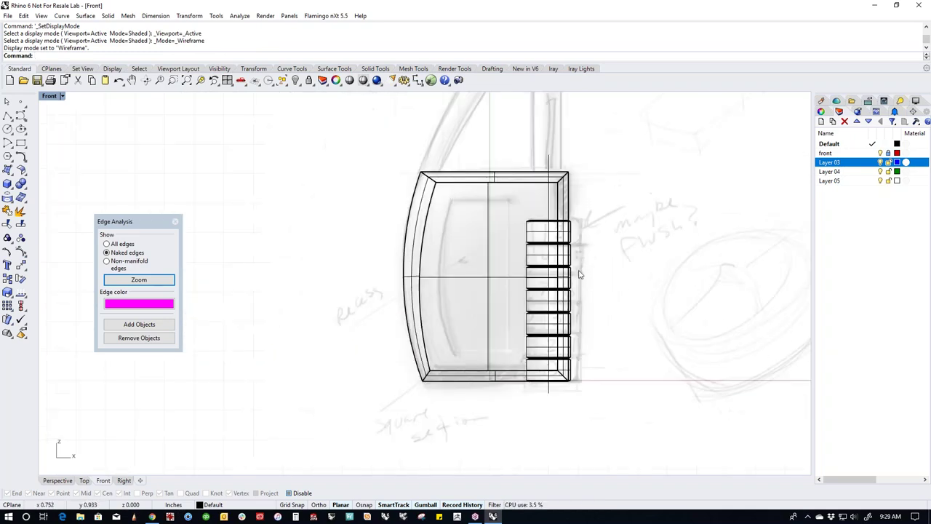
pyautogui.moveTo(401, 175); pyautogui.dragTo(695, 439)
pyautogui.press('Return')
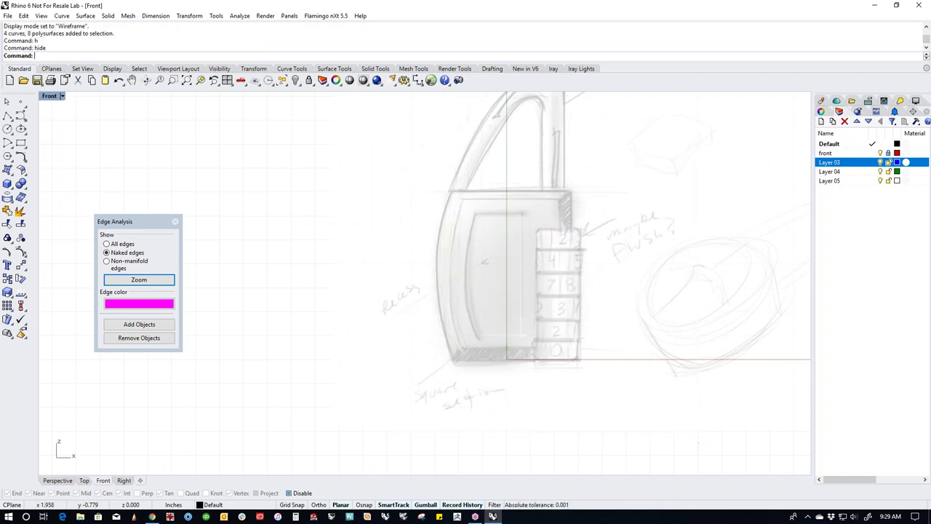
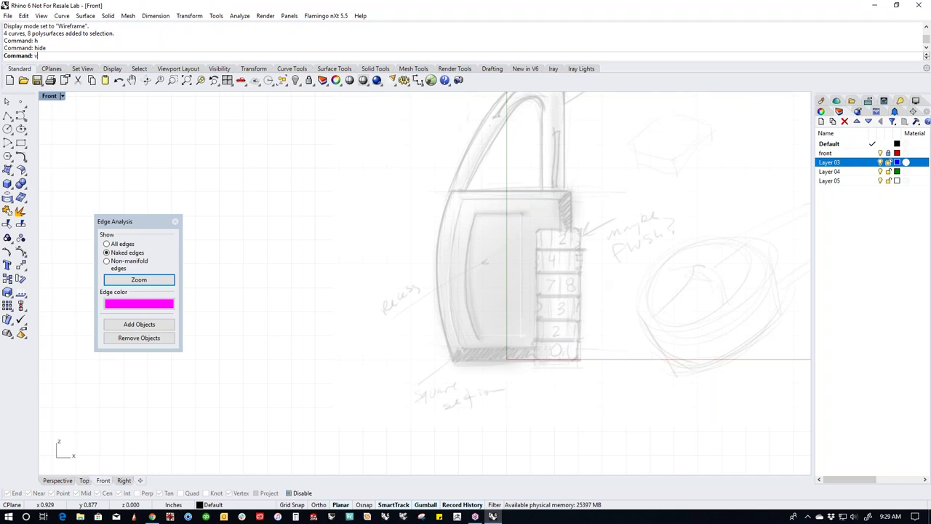
pyautogui.press('Return')
# Draw an open polyline just outside the dial stack, across its top, around the chamfered inner corner and down past the body's bottom edge.
pyautogui.moveTo(558, 295); pyautogui.dragTo(457, 295, button='right')
pyautogui.scroll(5, 407, 261)
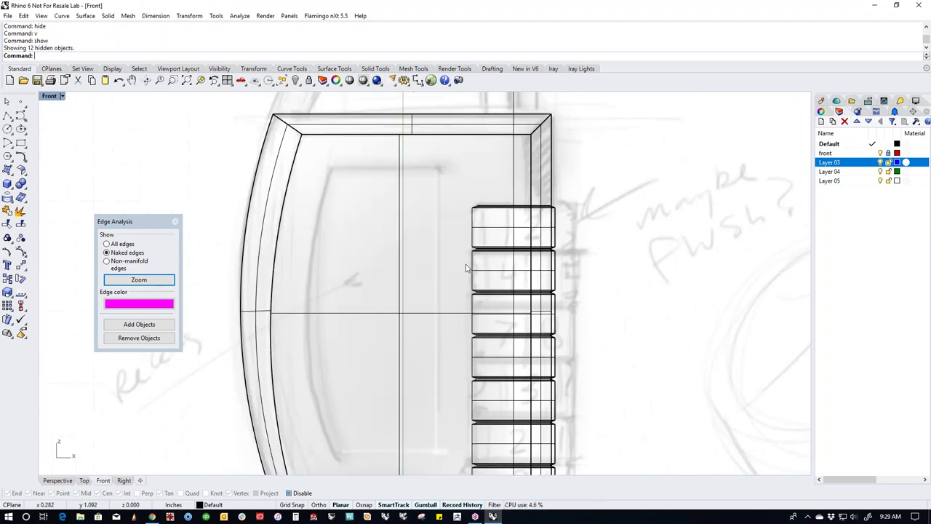
pyautogui.click(7, 116)
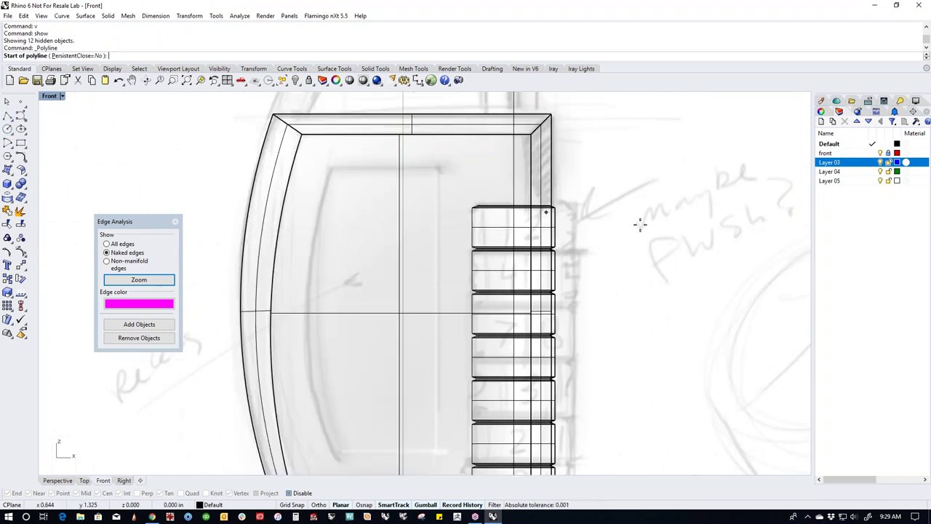
pyautogui.click(560, 204)
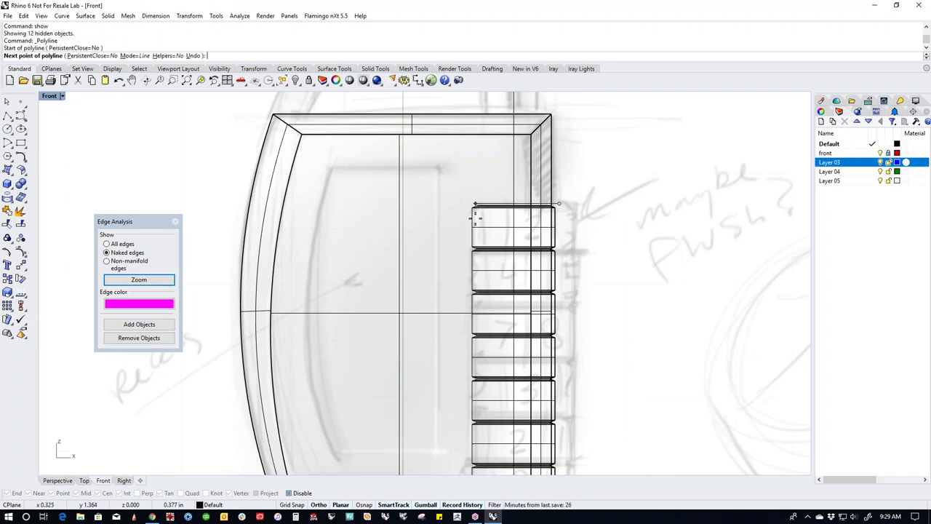
pyautogui.scroll(6, 476, 217)
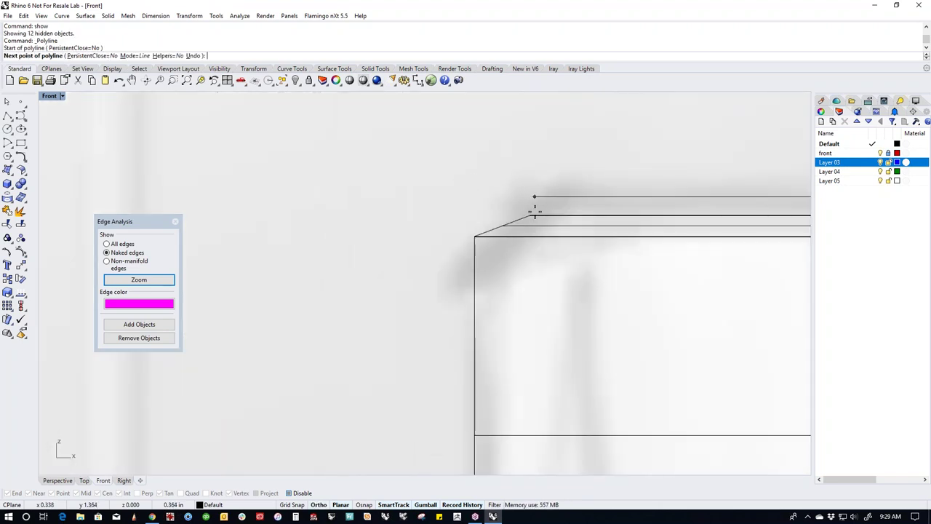
pyautogui.click(534, 211)
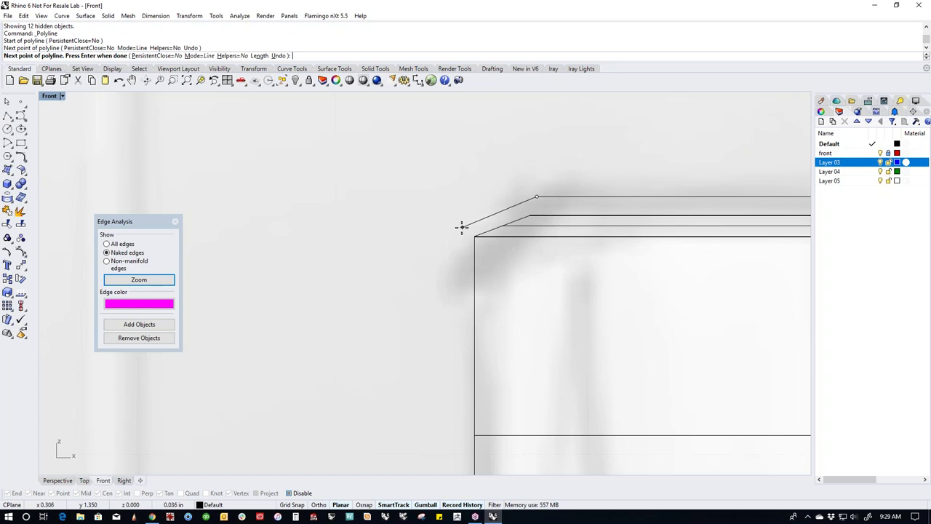
pyautogui.click(461, 226)
pyautogui.scroll(-3, 461, 226)
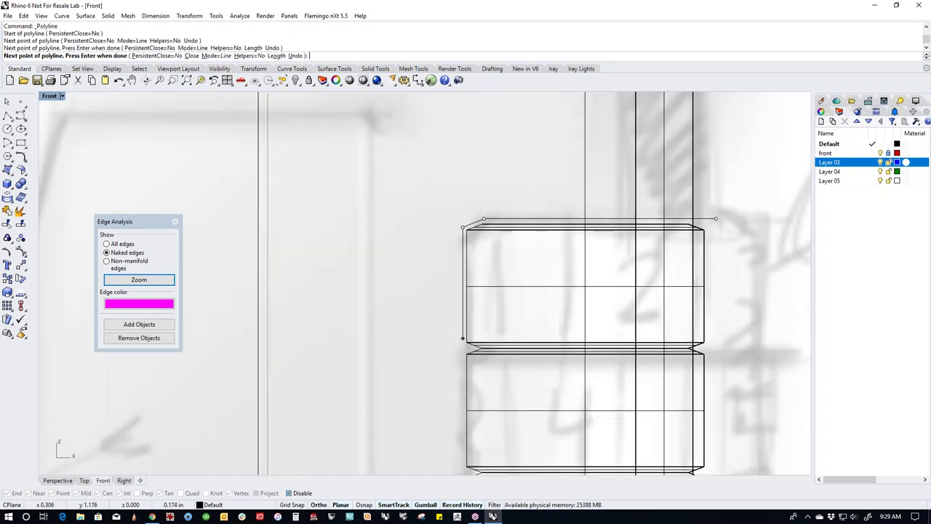
pyautogui.scroll(-5, 463, 344)
pyautogui.click(457, 449)
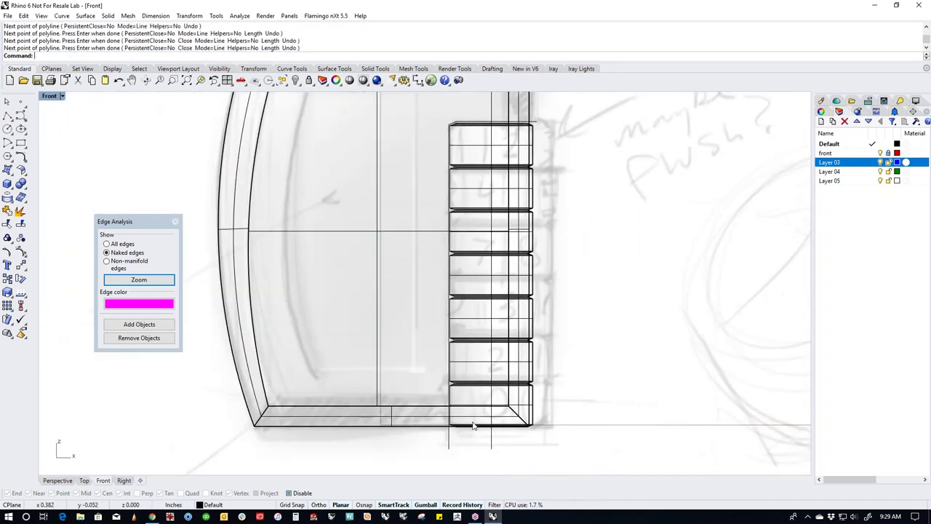
pyautogui.press('Return')
# Show the model shaded in Perspective and move the cutout polyline along the depth to stand in front of the lock body.
pyautogui.hotkey('ctrl', 'F4')
pyautogui.moveTo(567, 313); pyautogui.dragTo(515, 282, button='right')
pyautogui.middleClick(522, 291)
pyautogui.click(482, 264)
pyautogui.click(496, 246)
pyautogui.moveTo(496, 247); pyautogui.dragTo(488, 305, button='right')
pyautogui.click(480, 305)
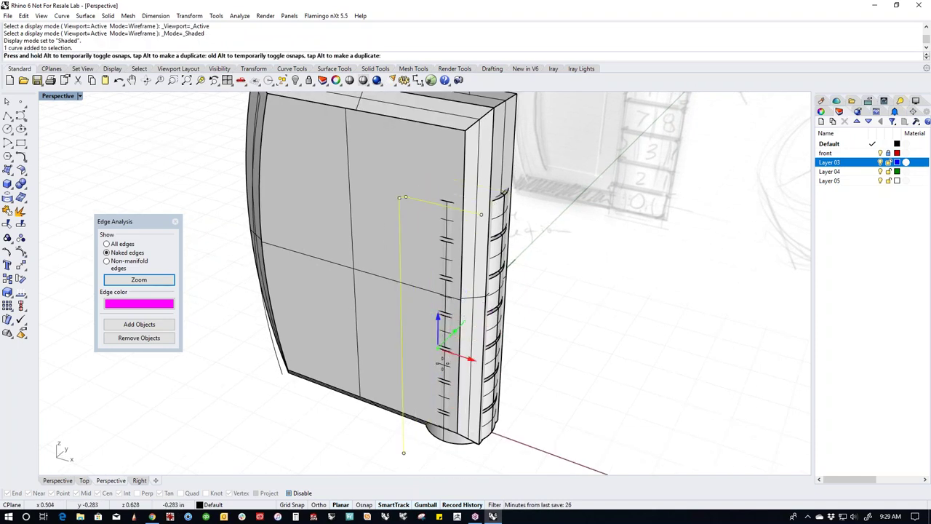
pyautogui.click(550, 358)
pyautogui.moveTo(549, 357)
pyautogui.mouseDown(button='right')
pyautogui.moveTo(585, 359)
pyautogui.moveTo(569, 376)
pyautogui.mouseUp(button='right')
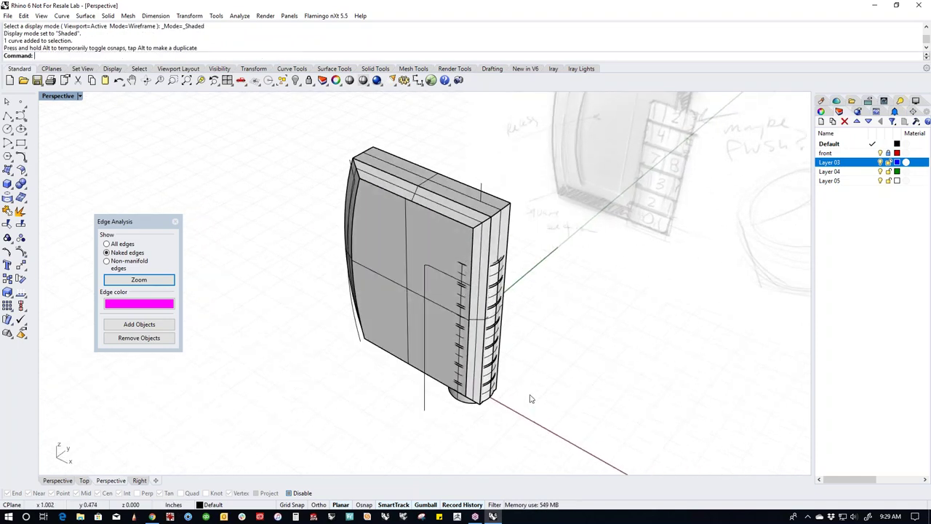
# Extrude the cutout polyline back through the full depth of the lock body to form a cutting surface.
pyautogui.click(427, 408)
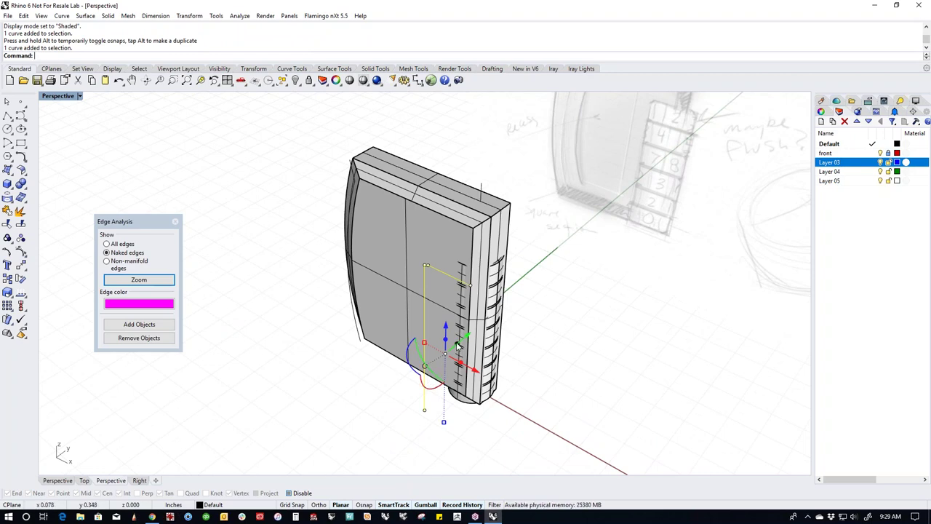
pyautogui.moveTo(458, 347); pyautogui.dragTo(518, 291)
pyautogui.moveTo(582, 356)
pyautogui.mouseDown(button='right')
pyautogui.moveTo(499, 376)
pyautogui.moveTo(413, 362)
pyautogui.moveTo(644, 336)
pyautogui.moveTo(650, 306)
pyautogui.moveTo(616, 327)
pyautogui.moveTo(633, 320)
pyautogui.moveTo(631, 298)
pyautogui.moveTo(574, 339)
pyautogui.moveTo(570, 317)
pyautogui.moveTo(586, 327)
pyautogui.moveTo(543, 329)
pyautogui.moveTo(546, 308)
pyautogui.mouseUp(button='right')
pyautogui.moveTo(541, 365)
pyautogui.mouseDown(button='right')
pyautogui.moveTo(557, 308)
pyautogui.moveTo(556, 262)
pyautogui.moveTo(551, 297)
pyautogui.mouseUp(button='right')
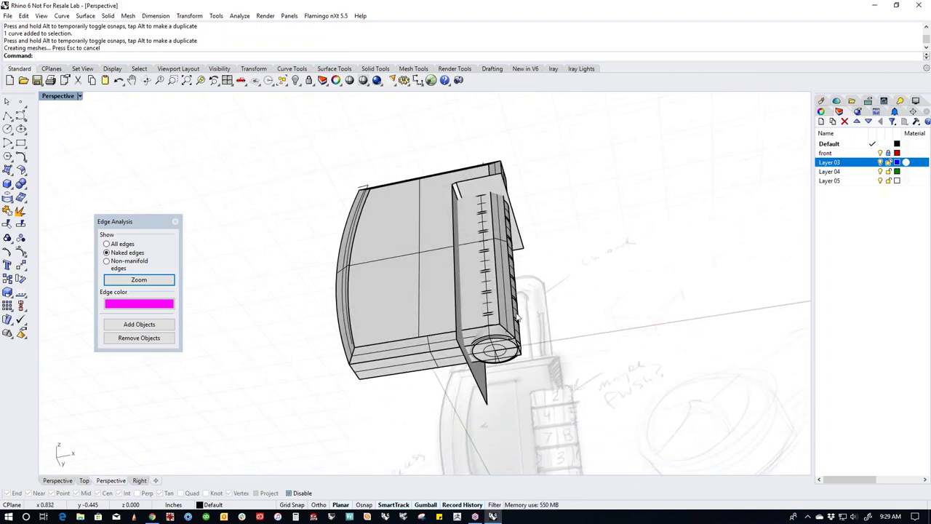
pyautogui.scroll(2, 551, 297)
# Try to subtract the extruded cutting surface from the lock body with Boolean Difference, and undo the operation.
pyautogui.moveTo(571, 332)
pyautogui.mouseDown(button='right')
pyautogui.moveTo(571, 353)
pyautogui.moveTo(265, 309)
pyautogui.mouseUp(button='right')
pyautogui.click(26, 191)
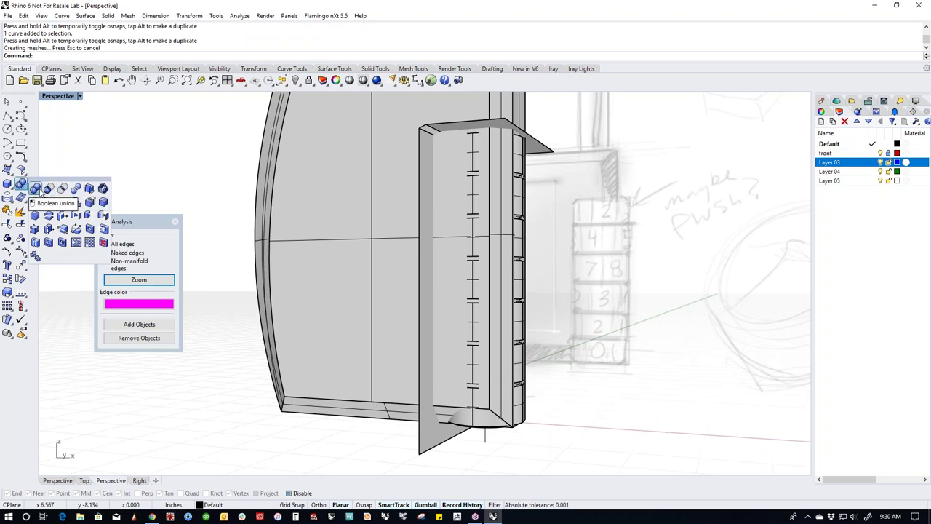
pyautogui.click(55, 193)
pyautogui.click(360, 281)
pyautogui.press('Return')
pyautogui.click(466, 291)
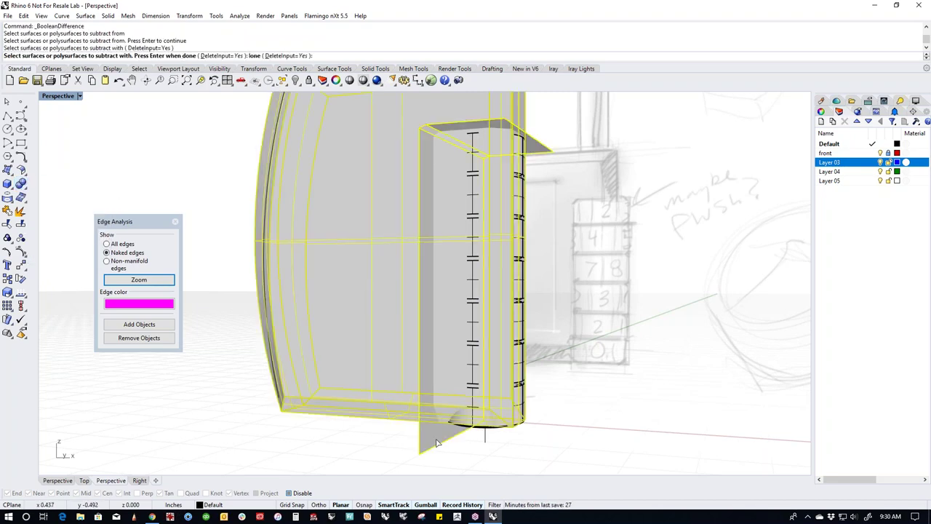
pyautogui.press('Return')
pyautogui.moveTo(463, 408)
pyautogui.mouseDown(button='right')
pyautogui.moveTo(452, 299)
pyautogui.moveTo(473, 336)
pyautogui.mouseUp(button='right')
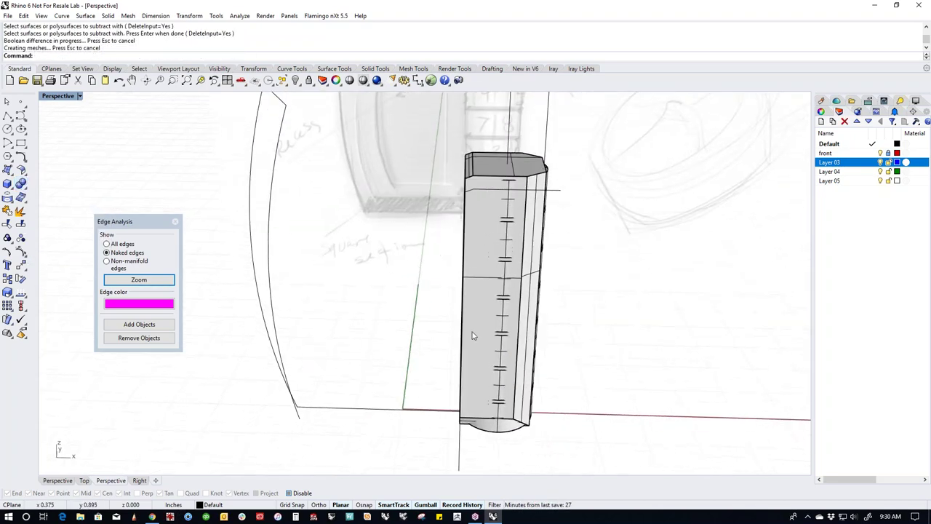
pyautogui.hotkey('ctrl', 'z')
pyautogui.press('Escape')
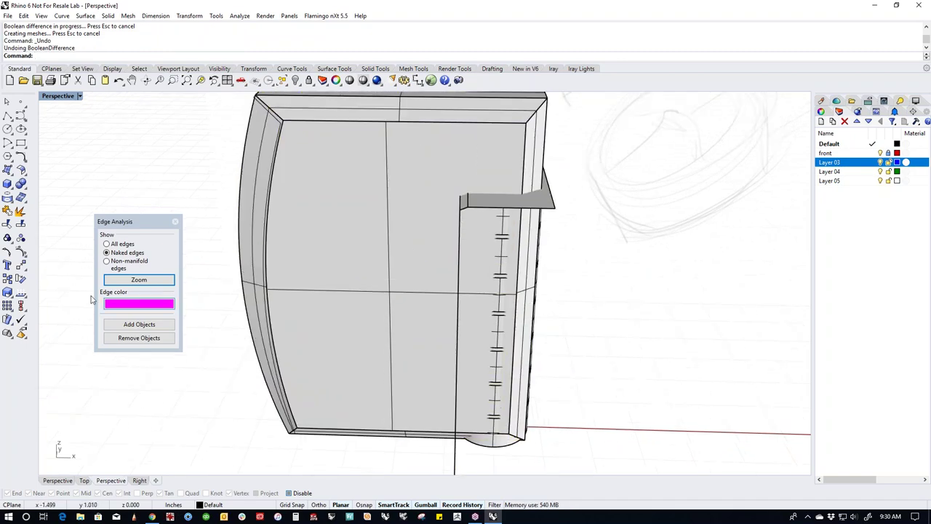
# Flip the normal direction of the extruded cutting surface with the Dir command.
pyautogui.click(20, 292)
pyautogui.moveTo(191, 370)
pyautogui.mouseDown(button='right')
pyautogui.moveTo(502, 446)
pyautogui.moveTo(556, 414)
pyautogui.mouseUp(button='right')
pyautogui.click(507, 441)
pyautogui.press('Return')
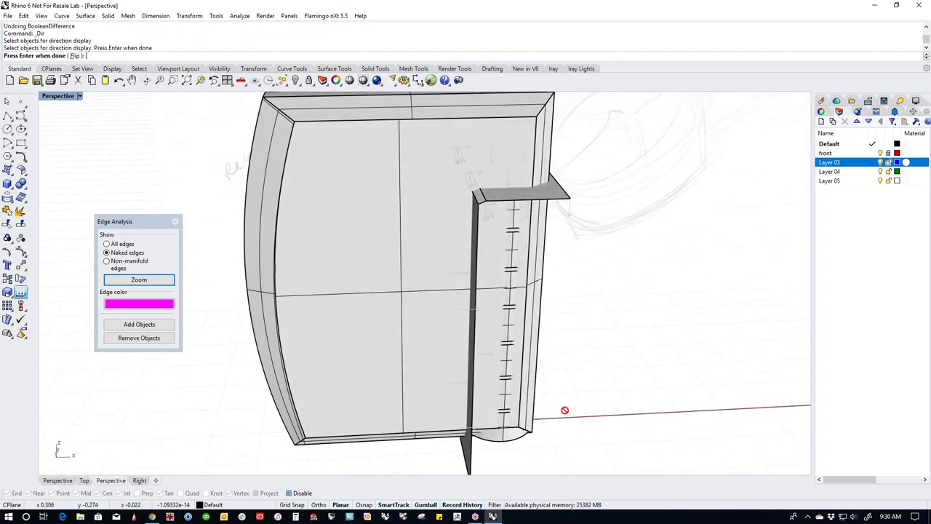
pyautogui.write('f')
pyautogui.press('Return')
pyautogui.press('Return')
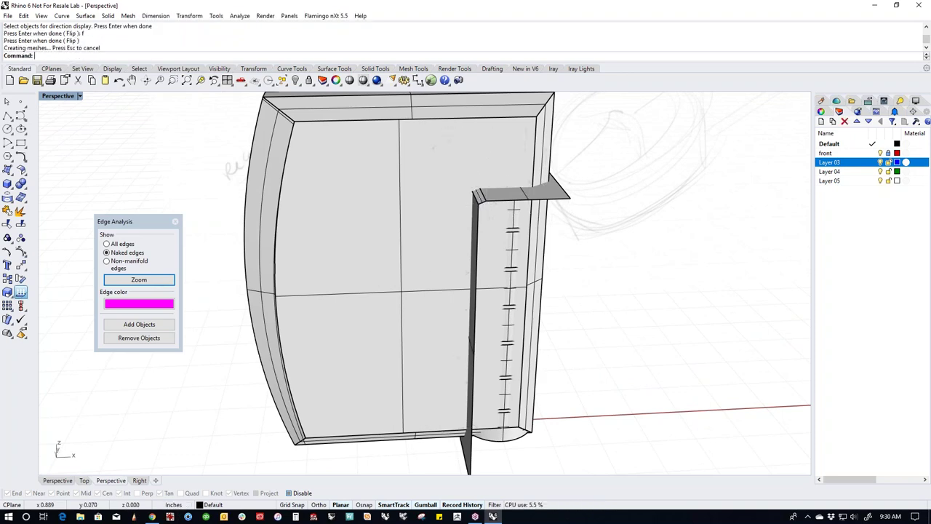
# Subtract the flipped cutting surface from the lock body with Boolean Difference to cut the notch around the dials.
pyautogui.click(20, 196)
pyautogui.click(41, 194)
pyautogui.click(370, 406)
pyautogui.press('Return')
pyautogui.click(464, 457)
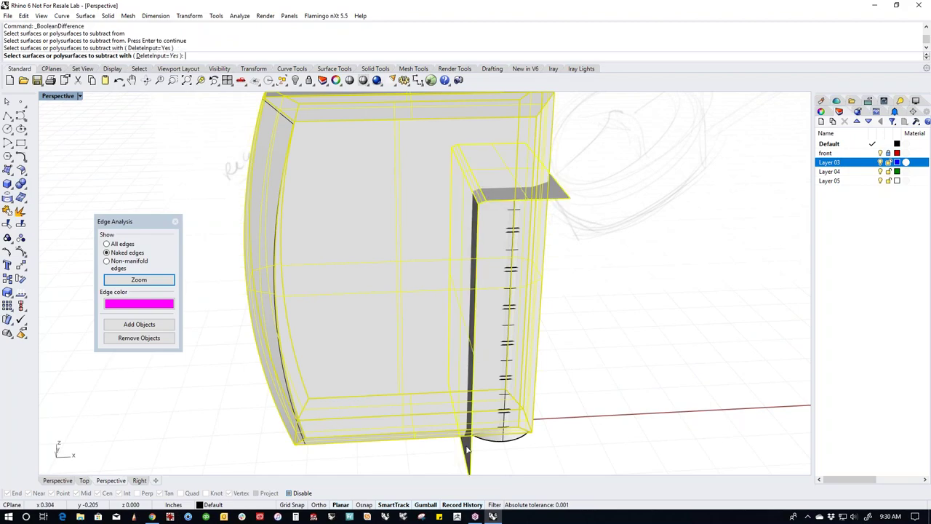
pyautogui.press('Return')
pyautogui.moveTo(594, 431)
pyautogui.mouseDown(button='right')
pyautogui.moveTo(522, 386)
pyautogui.moveTo(322, 386)
pyautogui.moveTo(378, 376)
pyautogui.moveTo(505, 393)
pyautogui.moveTo(430, 149)
pyautogui.moveTo(481, 305)
pyautogui.moveTo(500, 277)
pyautogui.moveTo(499, 290)
pyautogui.moveTo(461, 319)
pyautogui.mouseUp(button='right')
pyautogui.scroll(3, 431, 149)
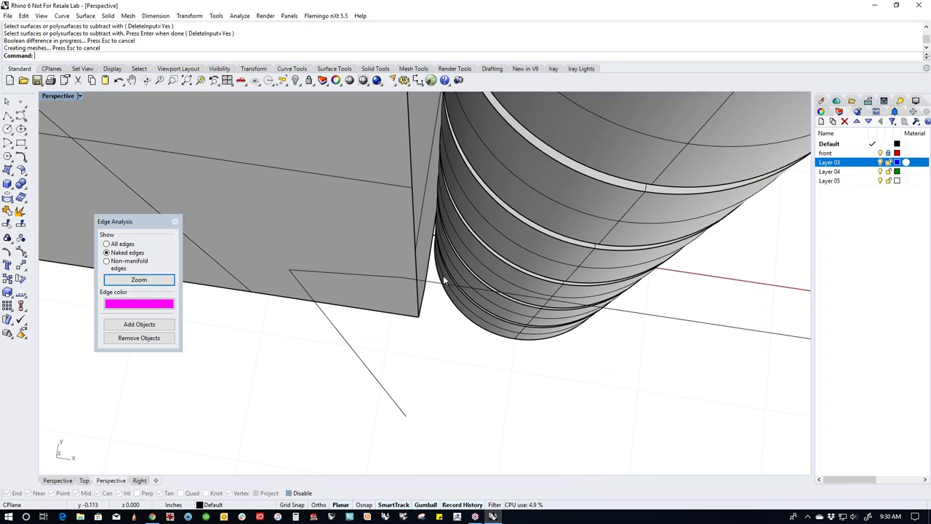
# Undo the Boolean Difference on the lock body and delete the extruded cutting surface.
pyautogui.scroll(-3, 489, 311)
pyautogui.moveTo(488, 312); pyautogui.dragTo(410, 295, button='right')
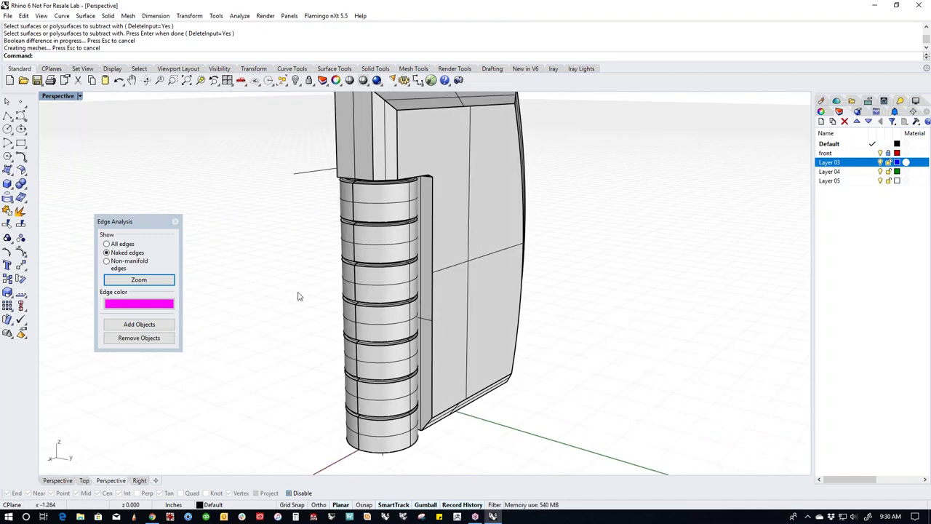
pyautogui.moveTo(298, 296); pyautogui.dragTo(483, 301, button='right')
pyautogui.hotkey('ctrl', 'z')
pyautogui.moveTo(562, 393); pyautogui.dragTo(426, 433, button='right')
pyautogui.click(440, 429)
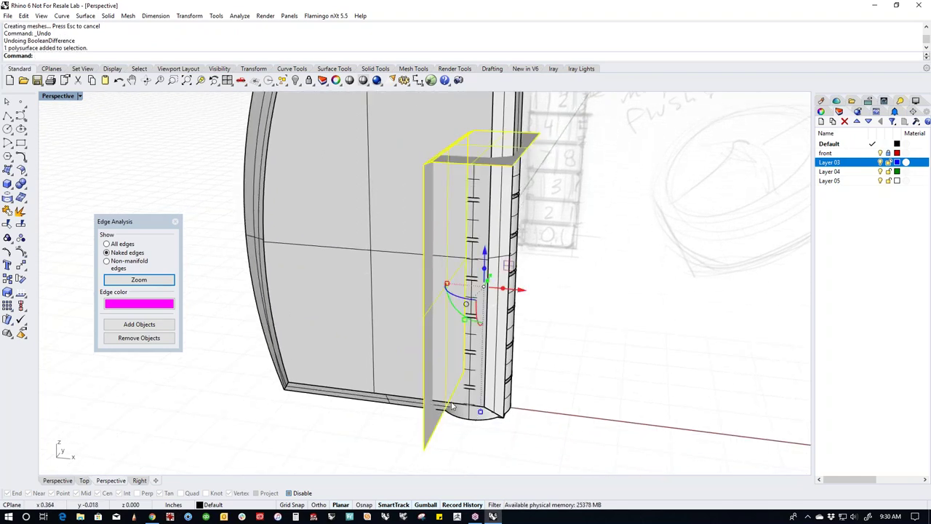
pyautogui.press('Delete')
# In the Bottom view, draw a circle of about 0.19 in radius, concentric with the dials and slightly larger than them.
pyautogui.write('bottom')
pyautogui.press('Return')
pyautogui.scroll(2, 476, 310)
pyautogui.scroll(2, 472, 318)
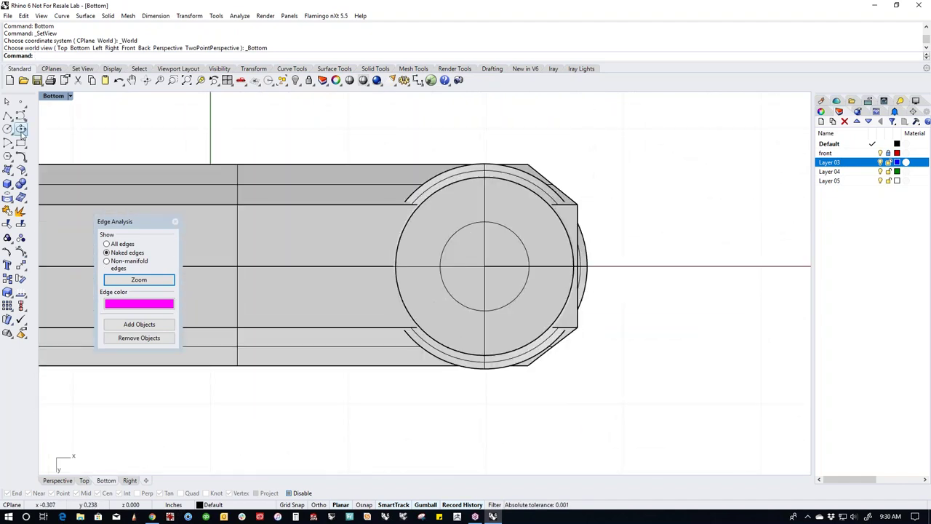
pyautogui.click(21, 130)
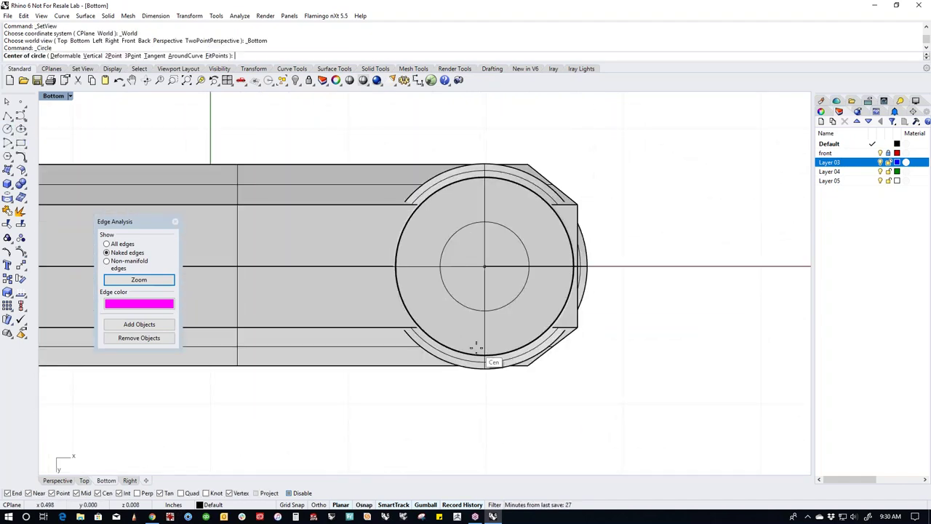
pyautogui.click(475, 347)
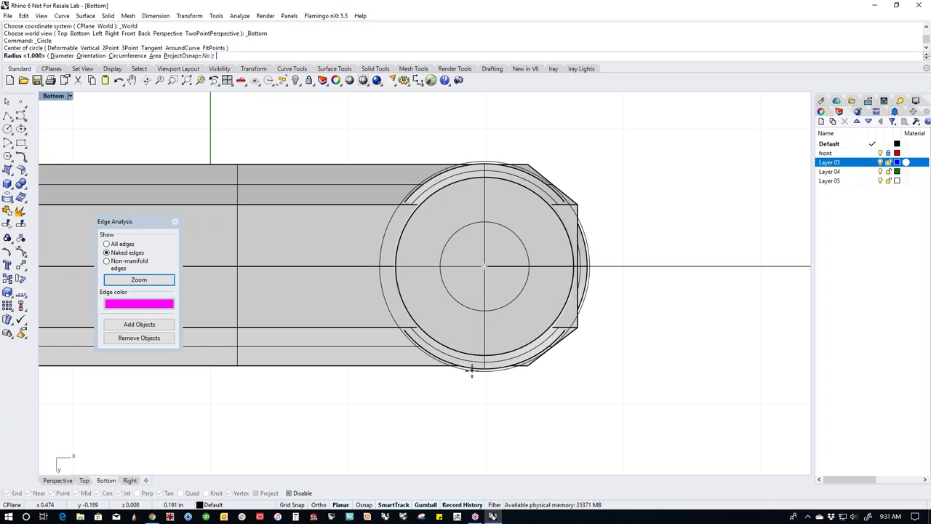
pyautogui.click(471, 370)
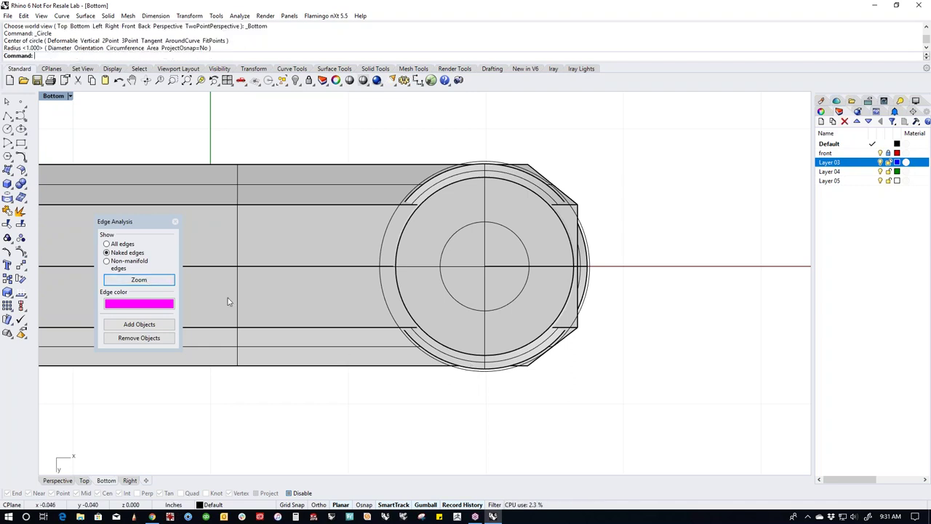
# Draw a straight vertical polyline about 0.39 in long across the circle, from the body's upper edge to just past its lower edge.
pyautogui.scroll(2, 463, 378)
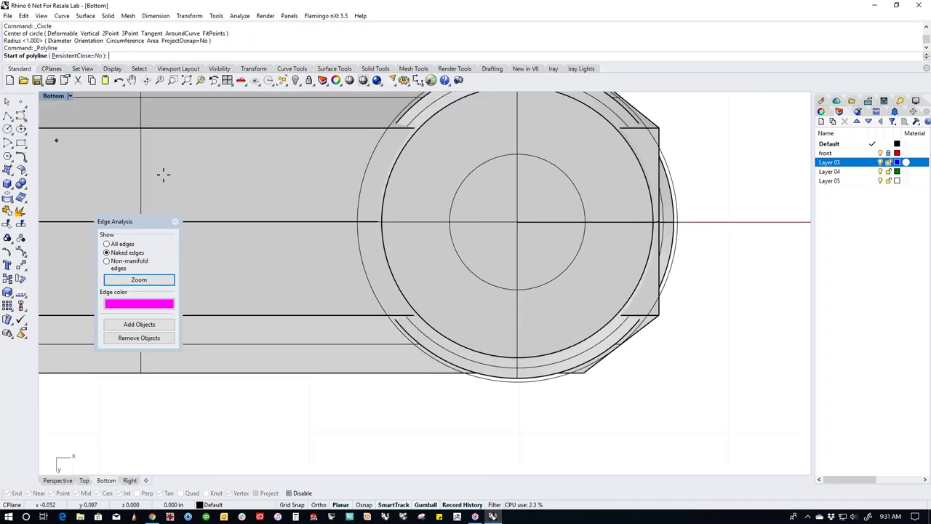
pyautogui.click(21, 115)
pyautogui.scroll(-4, 516, 260)
pyautogui.scroll(2, 479, 205)
pyautogui.scroll(3, 479, 205)
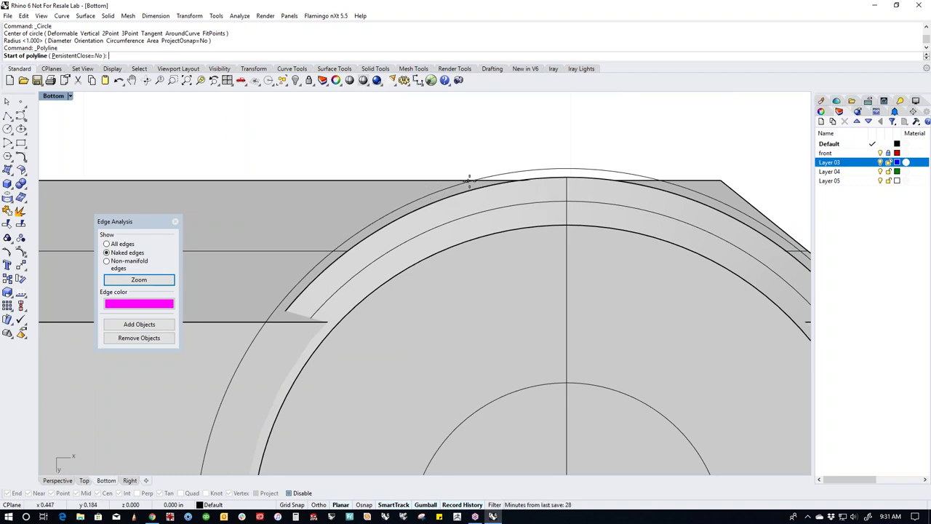
pyautogui.scroll(4, 470, 180)
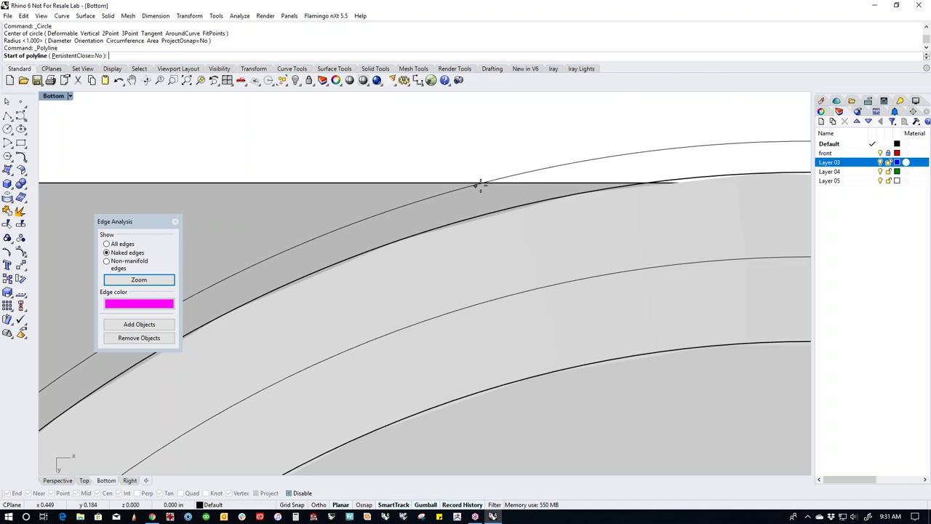
pyautogui.scroll(-4, 476, 192)
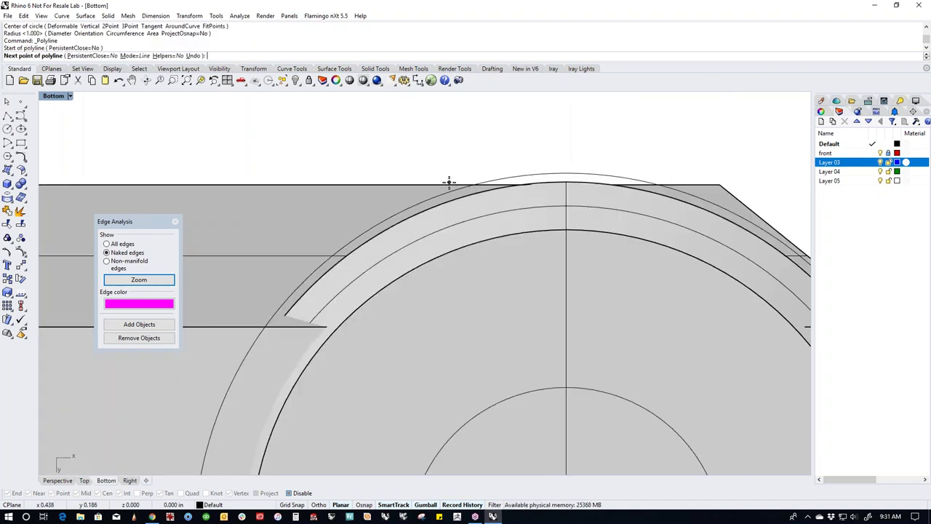
pyautogui.click(449, 181)
pyautogui.scroll(-4, 449, 180)
pyautogui.click(449, 449)
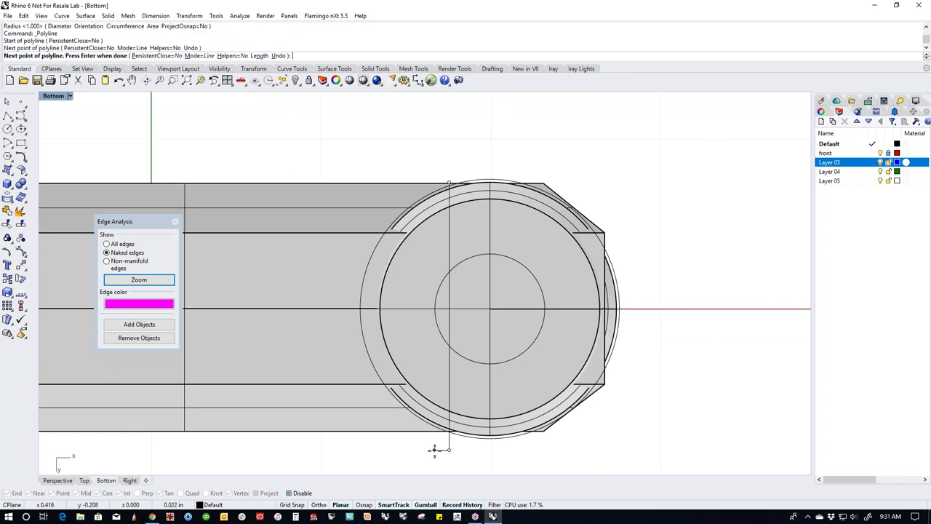
pyautogui.press('Return')
pyautogui.scroll(5, 446, 441)
pyautogui.click(445, 433)
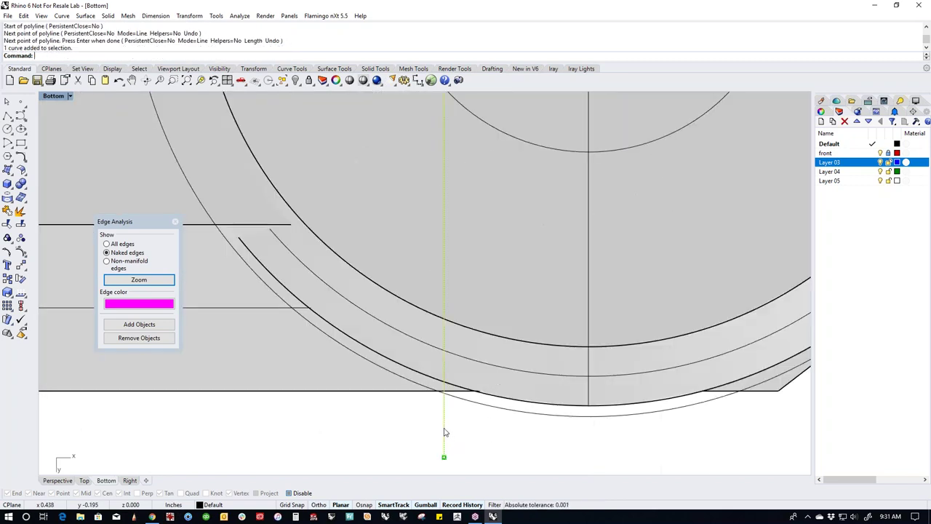
pyautogui.scroll(-6, 449, 429)
pyautogui.moveTo(449, 429); pyautogui.dragTo(485, 421, button='right')
pyautogui.press('Escape')
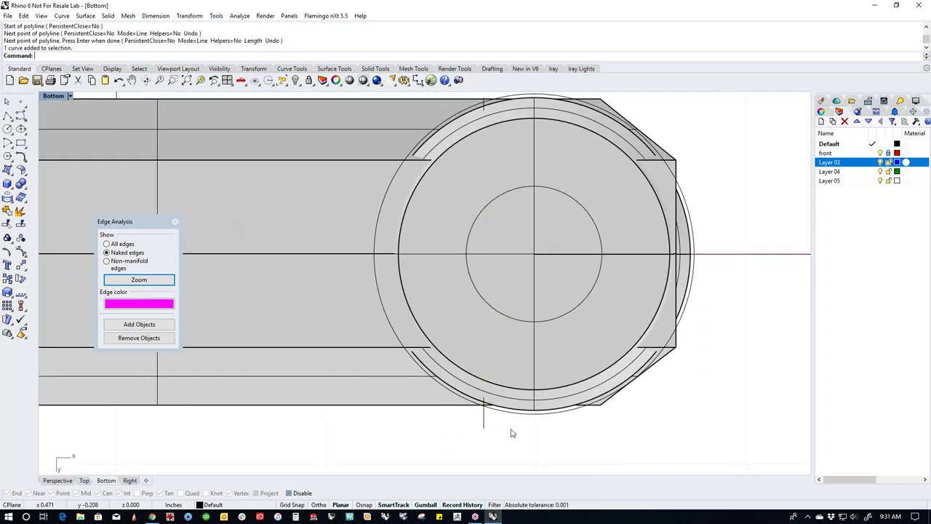
# Draw a polyline from the line's lower end around the outer side of the dial to its upper end, extending about 0.32 in outward.
pyautogui.click(483, 423)
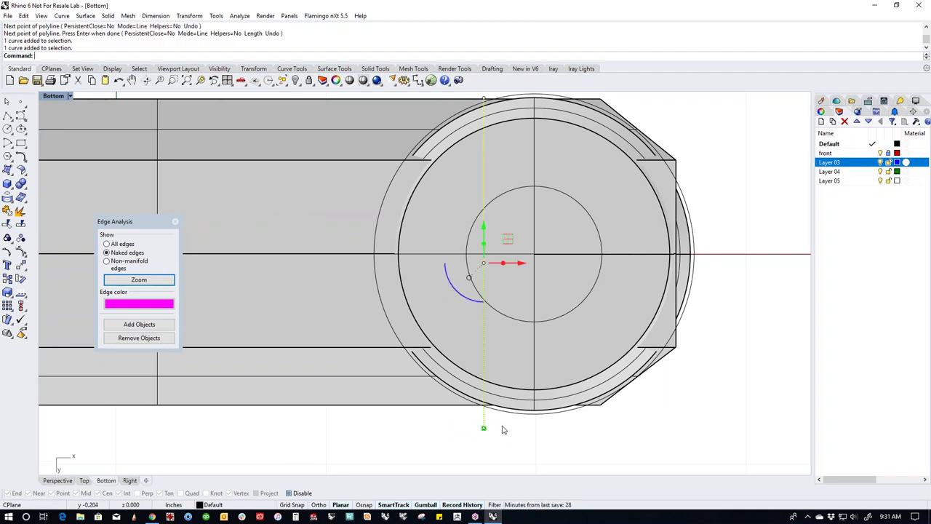
pyautogui.moveTo(511, 429); pyautogui.dragTo(504, 403, button='right')
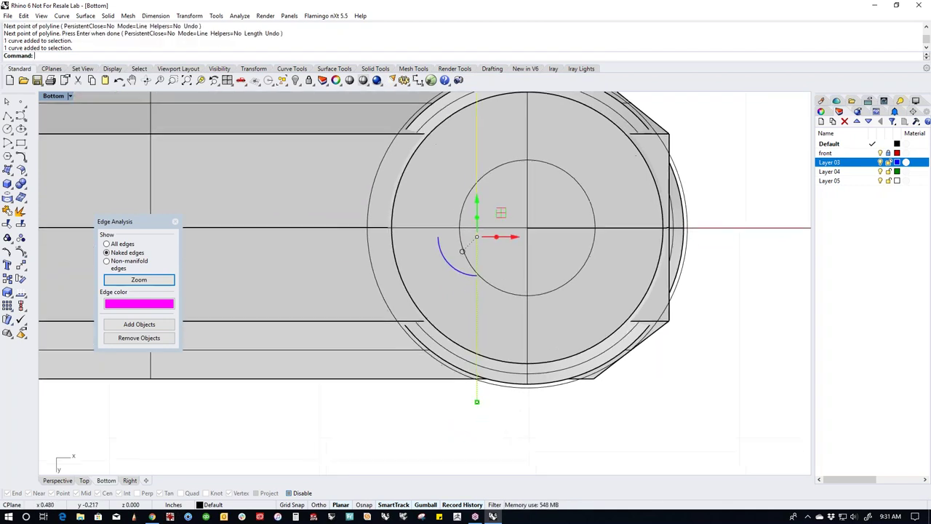
pyautogui.click(8, 116)
pyautogui.click(477, 403)
pyautogui.scroll(-3, 653, 410)
pyautogui.click(700, 405)
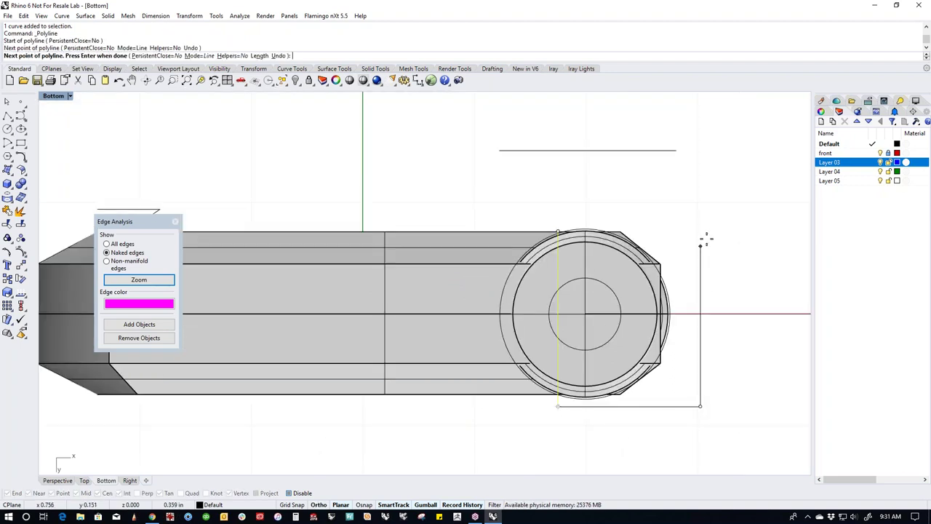
pyautogui.click(700, 209)
pyautogui.scroll(4, 557, 229)
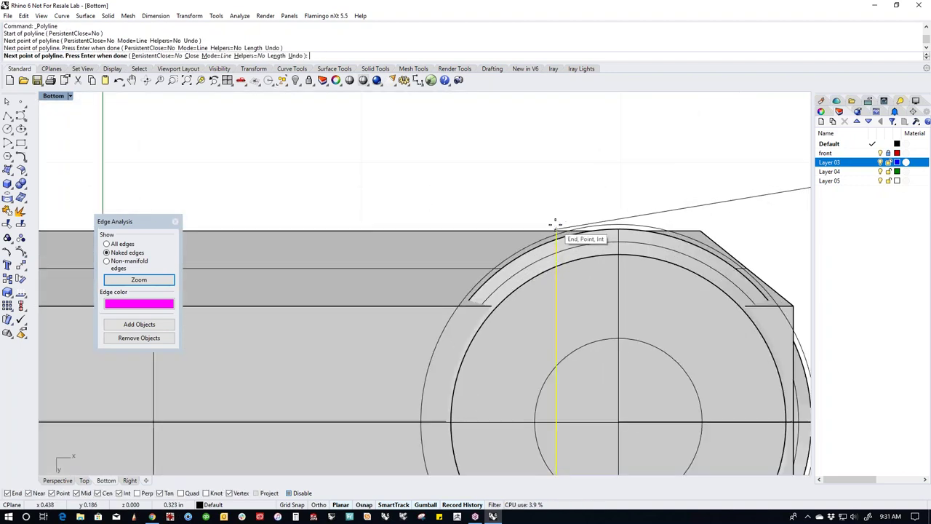
pyautogui.click(556, 228)
pyautogui.press('Return')
# Isolate the circle, the vertical line and the surrounding polyline.
pyautogui.scroll(-3, 555, 228)
pyautogui.scroll(3, 507, 418)
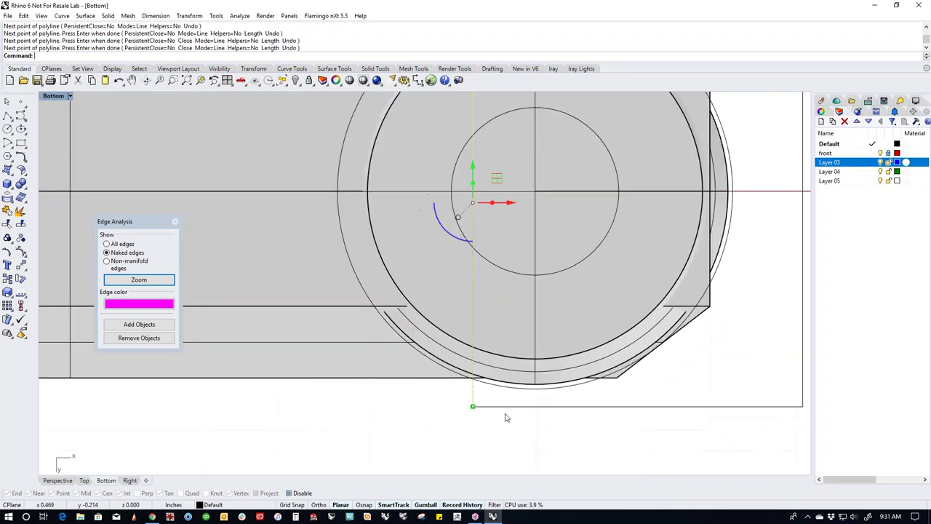
pyautogui.click(507, 407)
pyautogui.keyDown('shift'); pyautogui.click(510, 393); pyautogui.keyUp('shift')
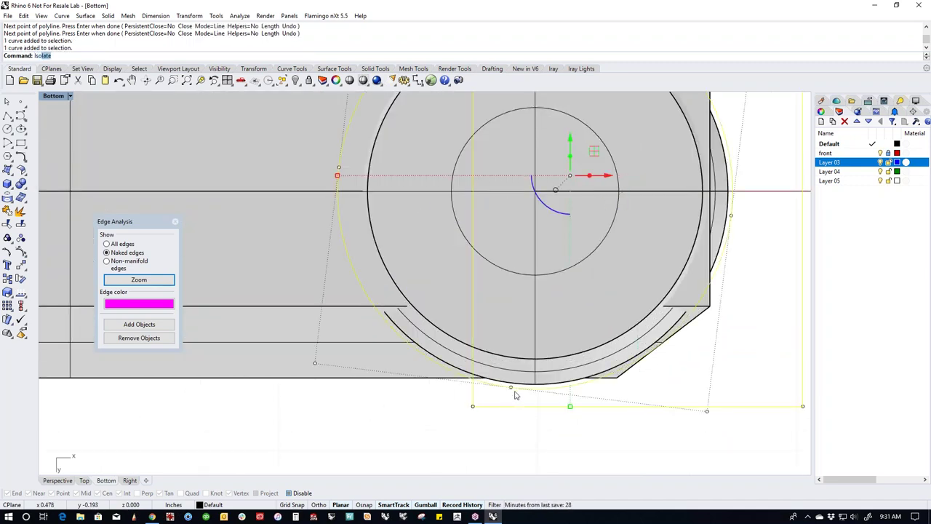
pyautogui.write('solate')
pyautogui.press('Return')
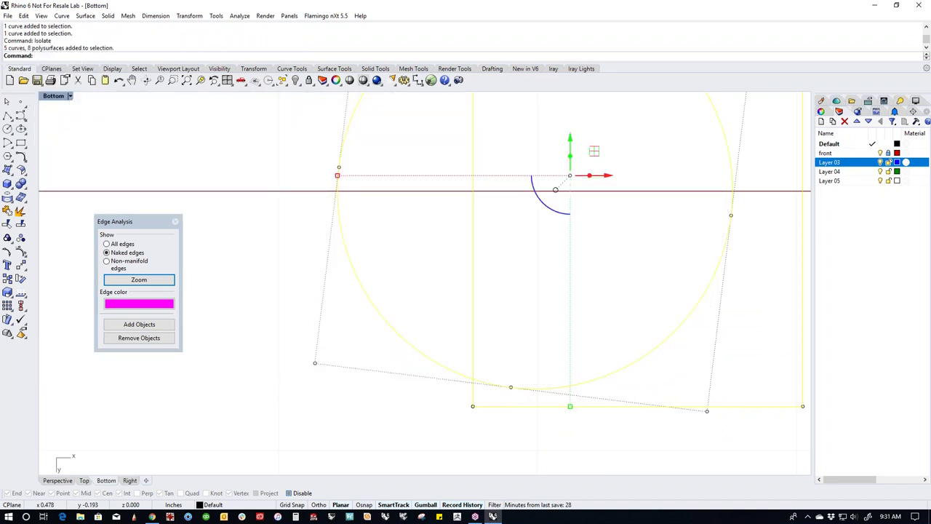
pyautogui.scroll(-4, 352, 386)
pyautogui.press('Escape')
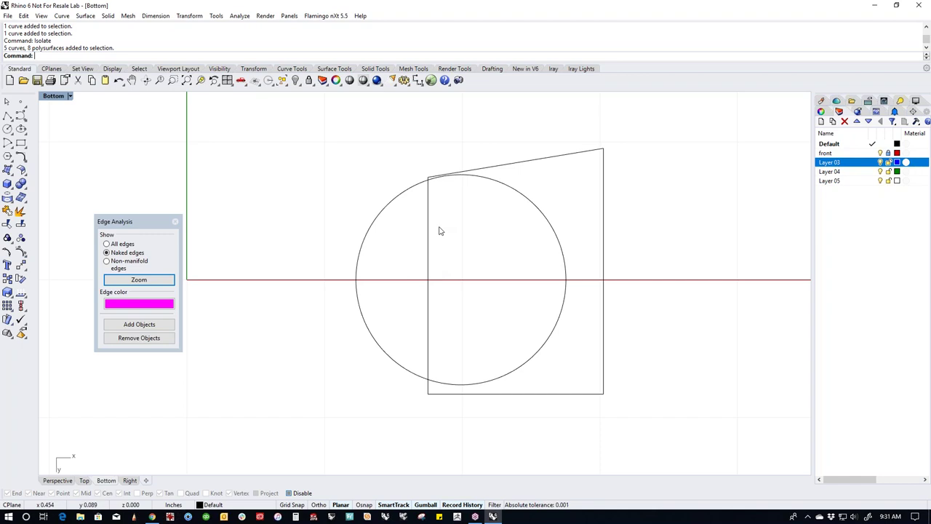
# Move the coincident upper end points of the vertical line and the polyline up so the box clears the circle.
pyautogui.scroll(2, 436, 187)
pyautogui.click(449, 175)
pyautogui.click(428, 173)
pyautogui.click(418, 158)
pyautogui.click(439, 173)
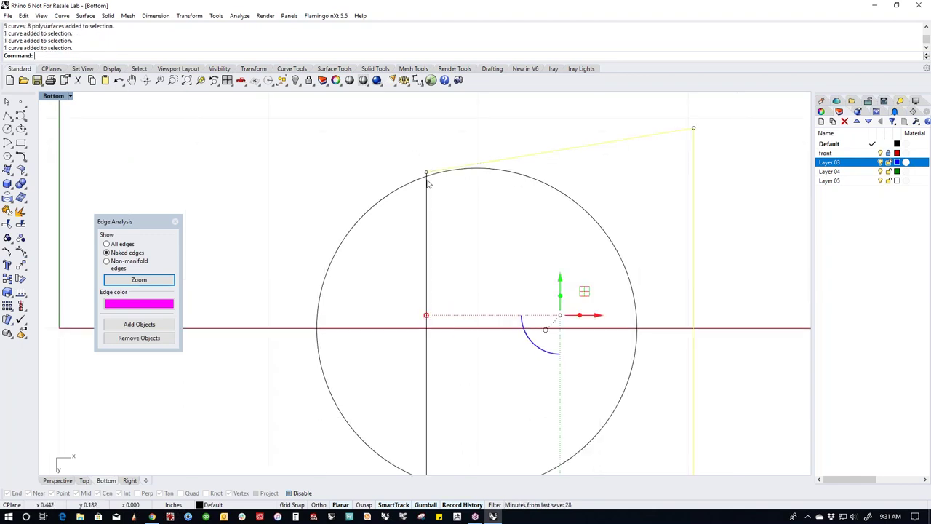
pyautogui.moveTo(411, 157); pyautogui.dragTo(459, 202)
pyautogui.scroll(-2, 462, 235)
pyautogui.moveTo(462, 234); pyautogui.dragTo(455, 256, button='right')
pyautogui.moveTo(431, 190); pyautogui.dragTo(430, 162)
pyautogui.click(320, 199)
# Join the vertical line and the polyline into one closed rectangular curve.
pyautogui.scroll(-3, 333, 237)
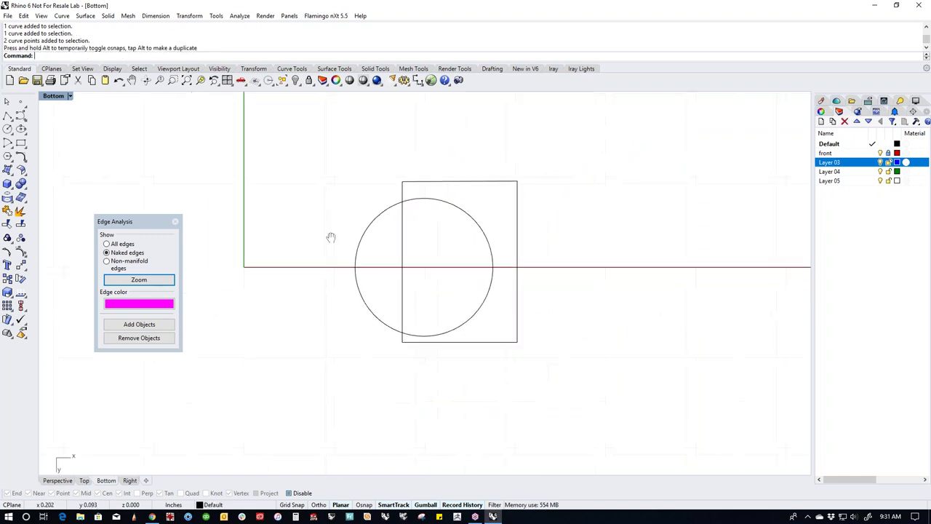
pyautogui.scroll(3, 487, 269)
pyautogui.moveTo(299, 115); pyautogui.dragTo(686, 430)
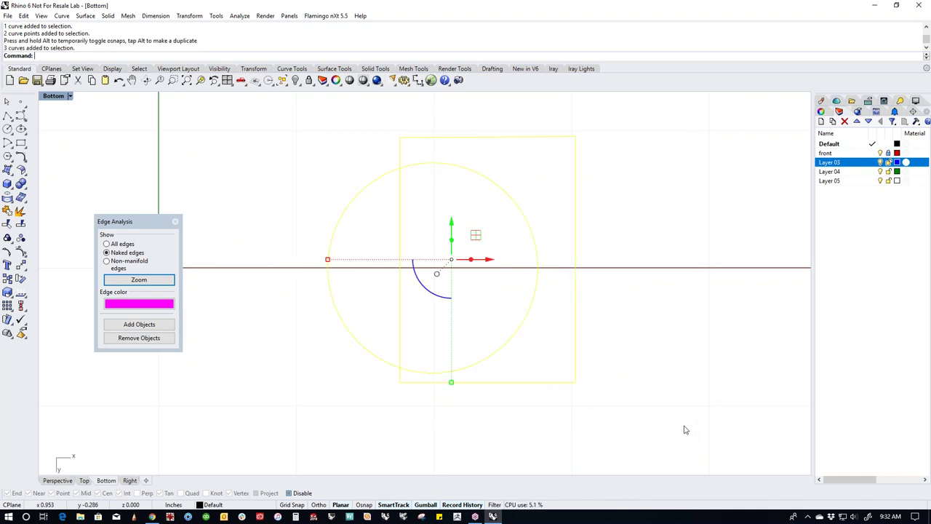
pyautogui.write('j')
pyautogui.press('Return')
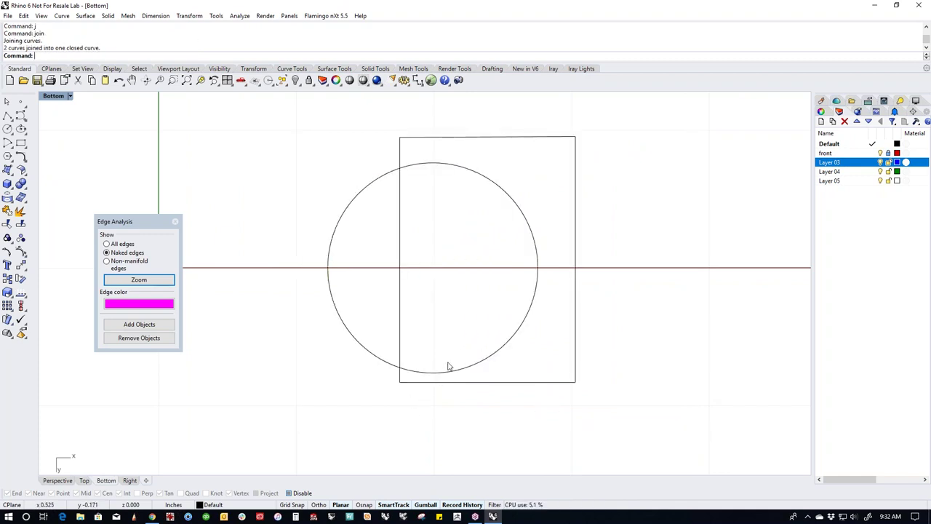
# Trim the overlapping parts of the circle and rectangle to leave a rounded cutout outline, and try to join the remaining curves.
pyautogui.moveTo(447, 347); pyautogui.dragTo(429, 434)
pyautogui.hotkey('ctrl', 't')
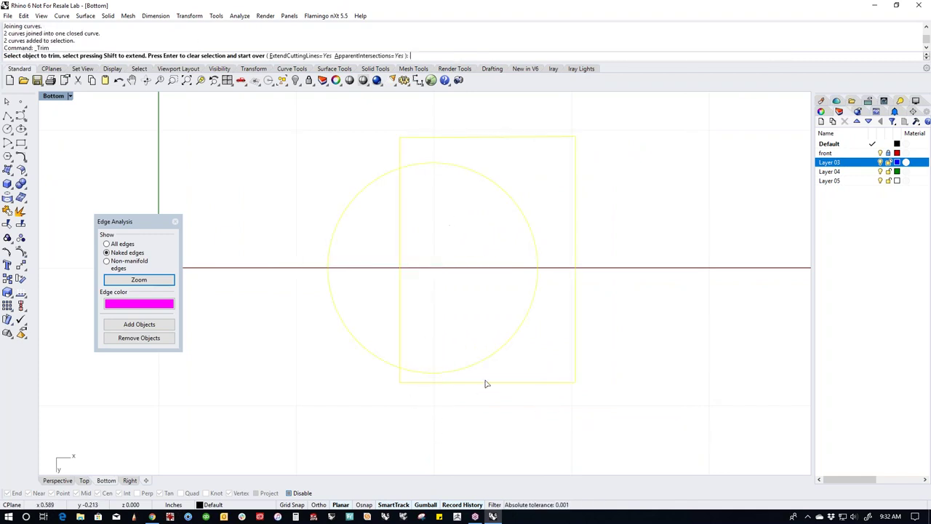
pyautogui.click(485, 366)
pyautogui.click(401, 339)
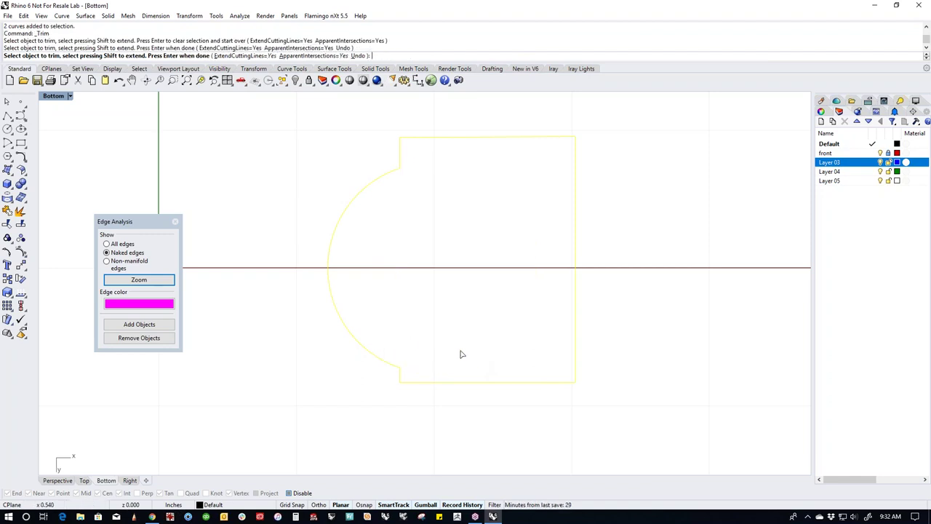
pyautogui.press('Return')
pyautogui.scroll(-2, 443, 345)
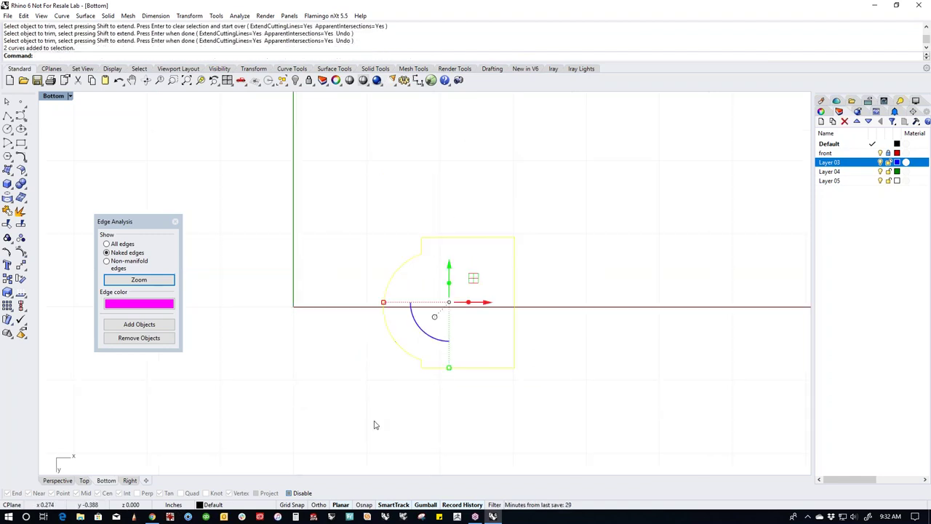
pyautogui.write('j')
pyautogui.press('Return')
# In the Perspective view, set the construction plane to World Top and show the hidden lock objects.
pyautogui.click(375, 399)
pyautogui.write('cplane')
pyautogui.press('Return')
pyautogui.write('world')
pyautogui.press('Return')
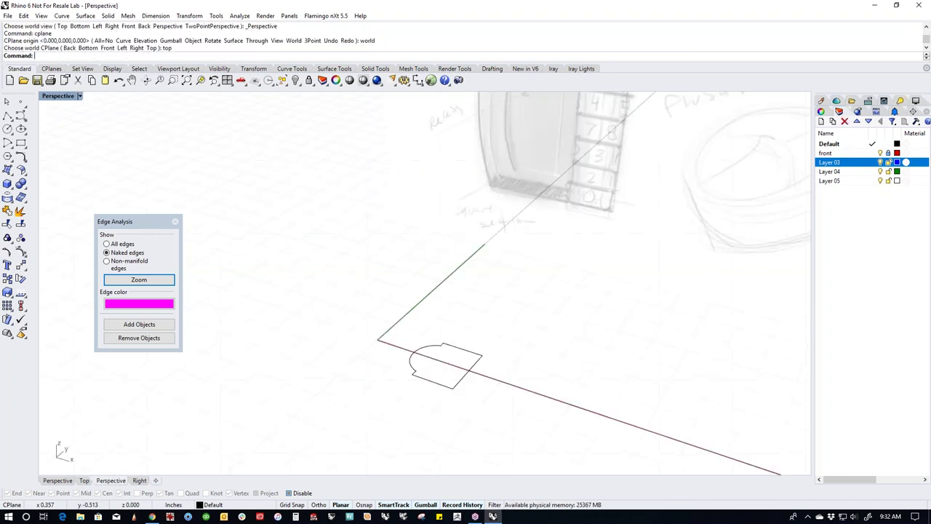
pyautogui.write('top')
pyautogui.press('Return')
pyautogui.write('v')
pyautogui.press('Return')
pyautogui.write('show')
pyautogui.press('Return')
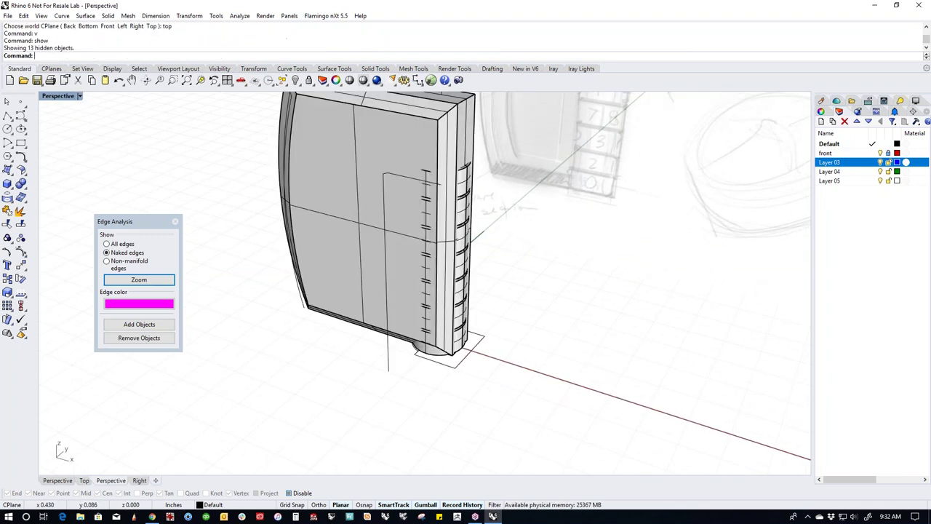
# Try to extrude the rectangular outline curve up past the dials and cap it, and undo the extrusion.
pyautogui.click(457, 402)
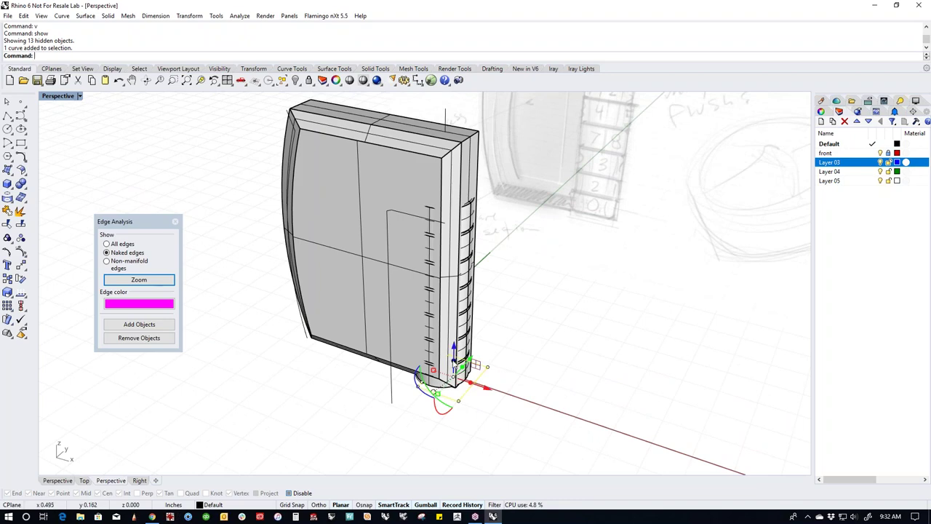
pyautogui.moveTo(454, 357); pyautogui.dragTo(465, 203)
pyautogui.click(539, 292)
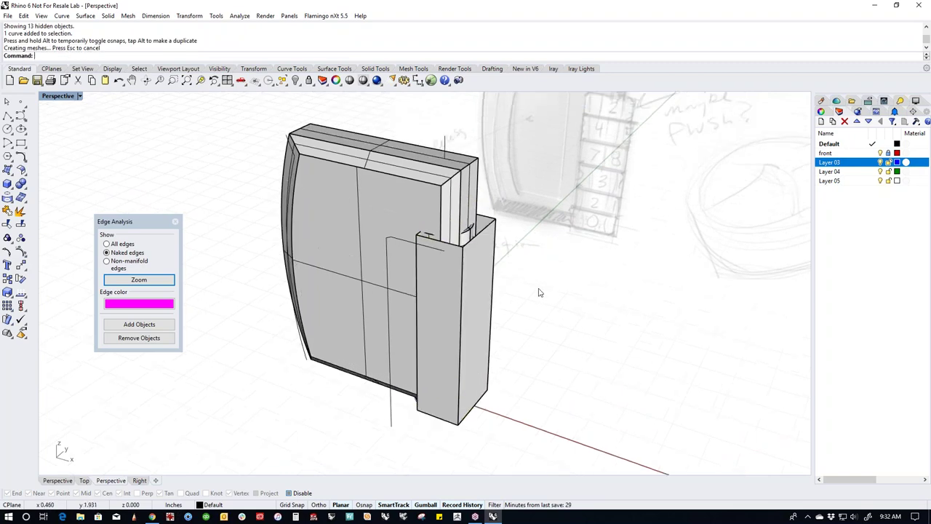
pyautogui.click(487, 331)
pyautogui.write('cap')
pyautogui.press('Return')
pyautogui.moveTo(521, 313); pyautogui.dragTo(486, 404, button='right')
pyautogui.click(506, 375)
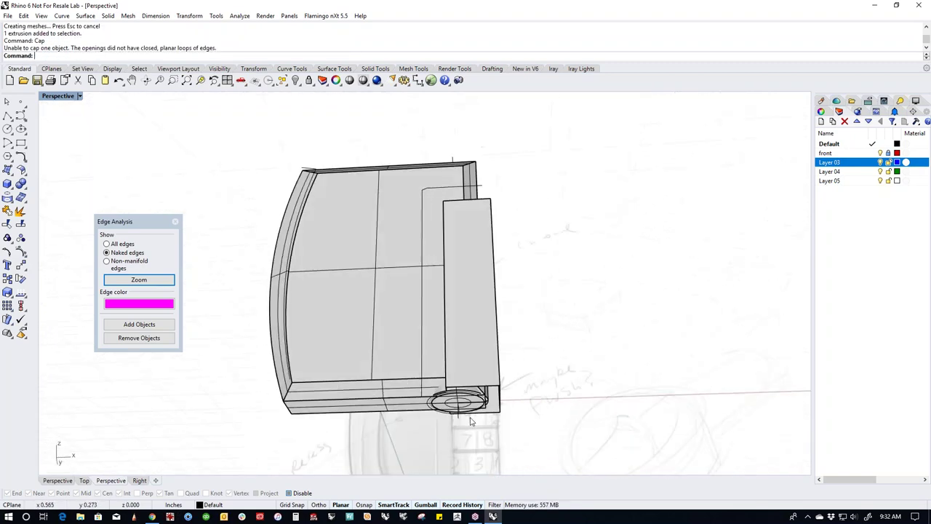
pyautogui.scroll(5, 486, 404)
pyautogui.hotkey('ctrl', 'z')
# Isolate the trimmed arc and the rectangular outline curve, hiding the lock body and dials.
pyautogui.click(410, 410)
pyautogui.click(434, 411)
pyautogui.scroll(3, 451, 430)
pyautogui.keyDown('shift'); pyautogui.moveTo(457, 434); pyautogui.dragTo(469, 361, button='right'); pyautogui.keyUp('shift')
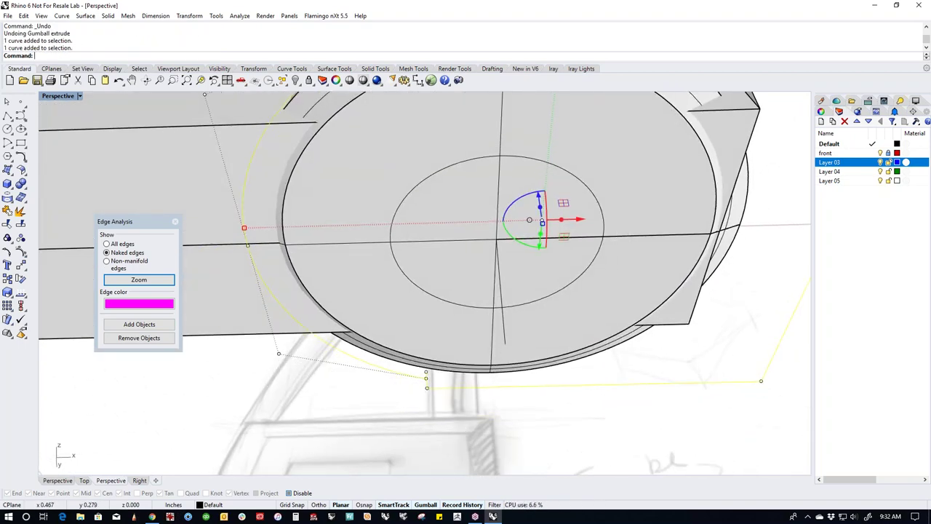
pyautogui.write('so')
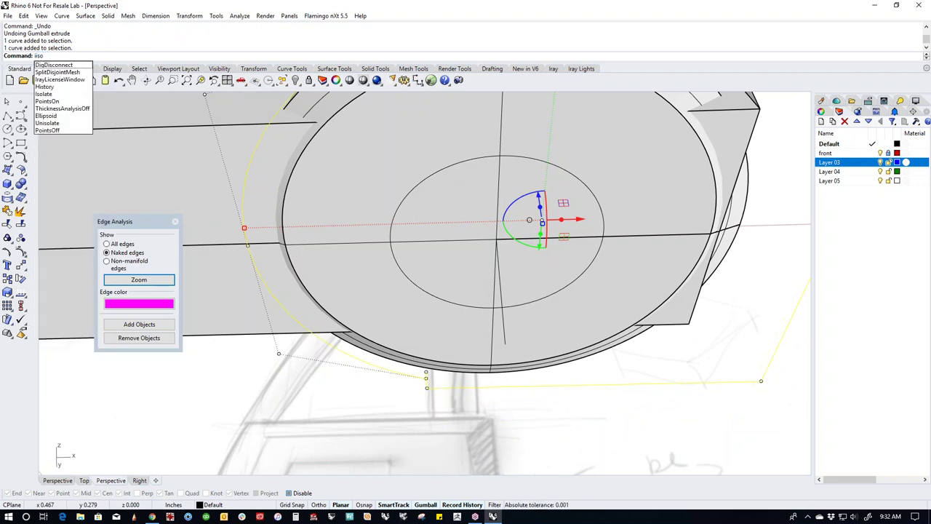
pyautogui.press('BackSpace')
pyautogui.press('BackSpace')
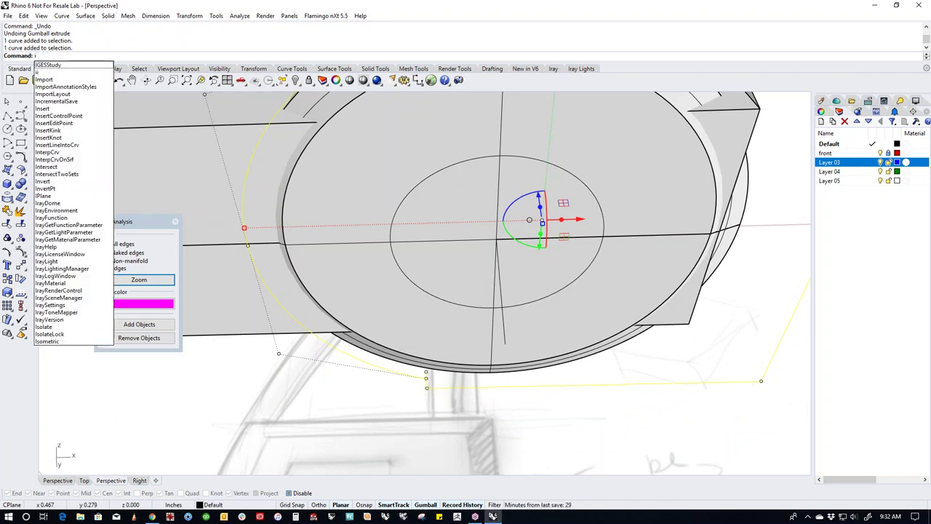
pyautogui.write('solate')
pyautogui.press('Return')
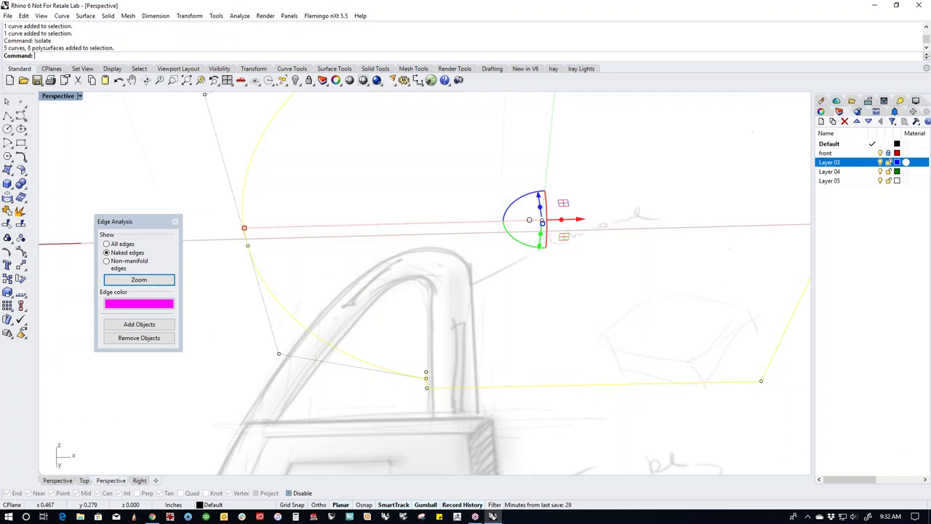
# Examine from the Top and Perspective views whether the ends of the arc and the rectangular outline meet in the same plane.
pyautogui.scroll(5, 462, 417)
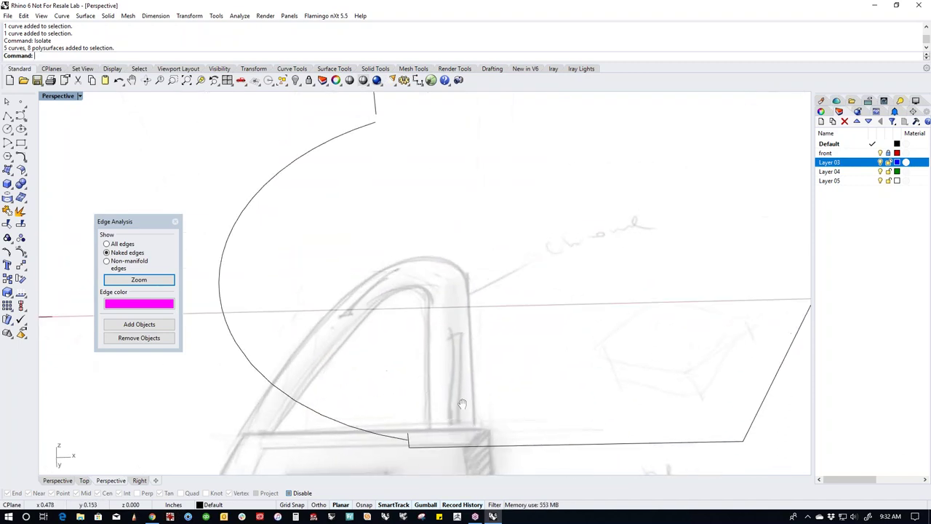
pyautogui.moveTo(399, 393); pyautogui.dragTo(411, 415, button='right')
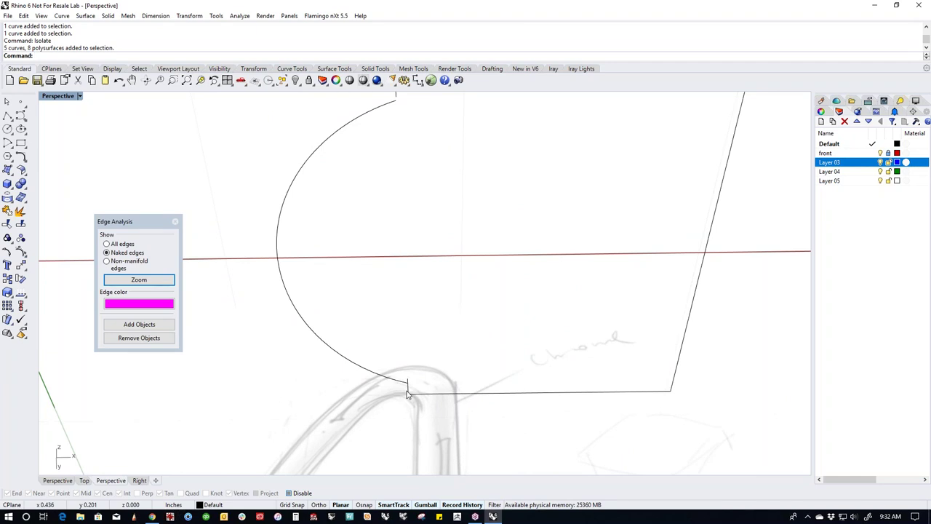
pyautogui.write('Top')
pyautogui.press('Return')
pyautogui.scroll(-3, 425, 336)
pyautogui.scroll(4, 427, 342)
pyautogui.scroll(2, 439, 364)
pyautogui.scroll(-5, 438, 364)
pyautogui.write('Perspective')
pyautogui.press('Return')
pyautogui.moveTo(473, 339)
pyautogui.mouseDown(button='right')
pyautogui.moveTo(572, 357)
pyautogui.moveTo(588, 344)
pyautogui.moveTo(611, 355)
pyautogui.mouseUp(button='right')
pyautogui.scroll(3, 380, 336)
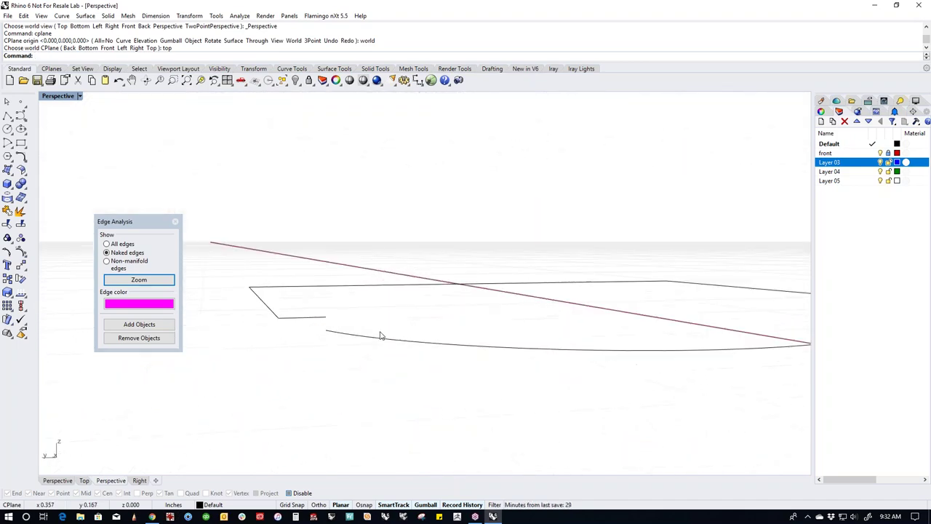
pyautogui.click(353, 338)
pyautogui.click(309, 321)
pyautogui.moveTo(309, 320); pyautogui.dragTo(366, 354, button='right')
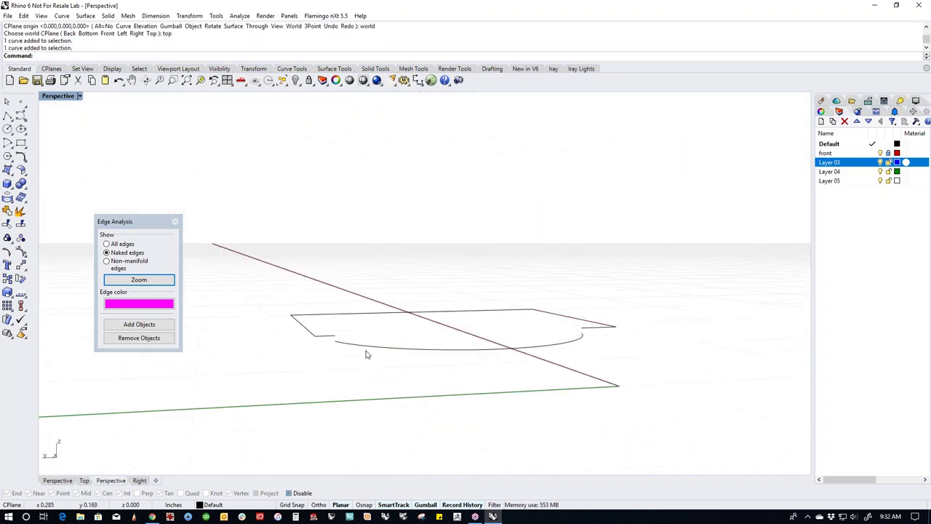
# Join the base profile curves, including the arc, into one closed curve.
pyautogui.moveTo(256, 251); pyautogui.dragTo(697, 397)
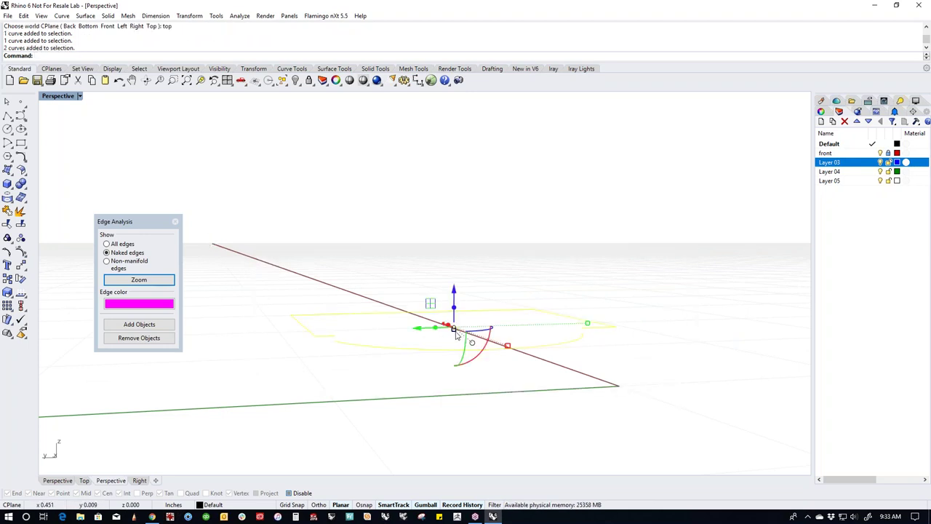
pyautogui.scroll(5, 456, 335)
pyautogui.moveTo(452, 329); pyautogui.dragTo(459, 336)
pyautogui.moveTo(459, 337); pyautogui.dragTo(521, 412, button='right')
pyautogui.write('j')
pyautogui.press('Return')
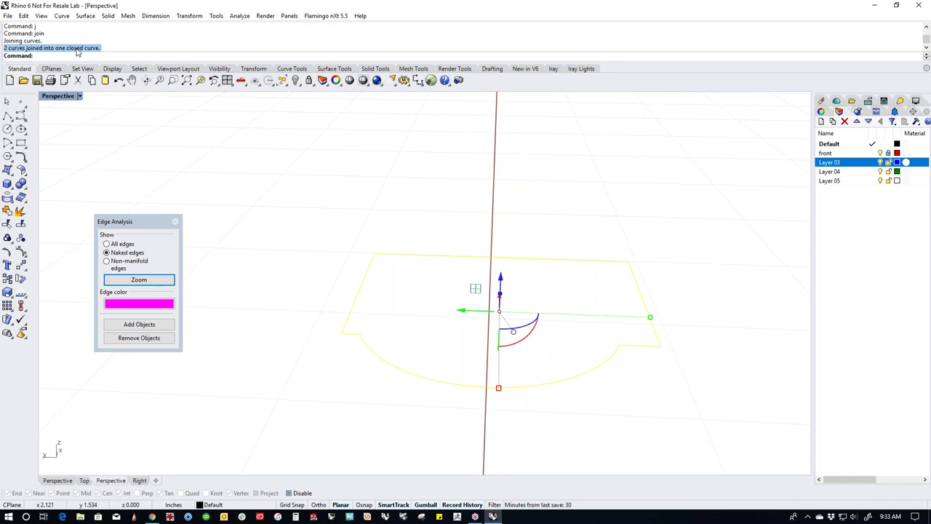
pyautogui.click(357, 268)
pyautogui.moveTo(357, 268)
pyautogui.mouseDown(button='right')
pyautogui.moveTo(503, 385)
pyautogui.moveTo(449, 390)
pyautogui.mouseUp(button='right')
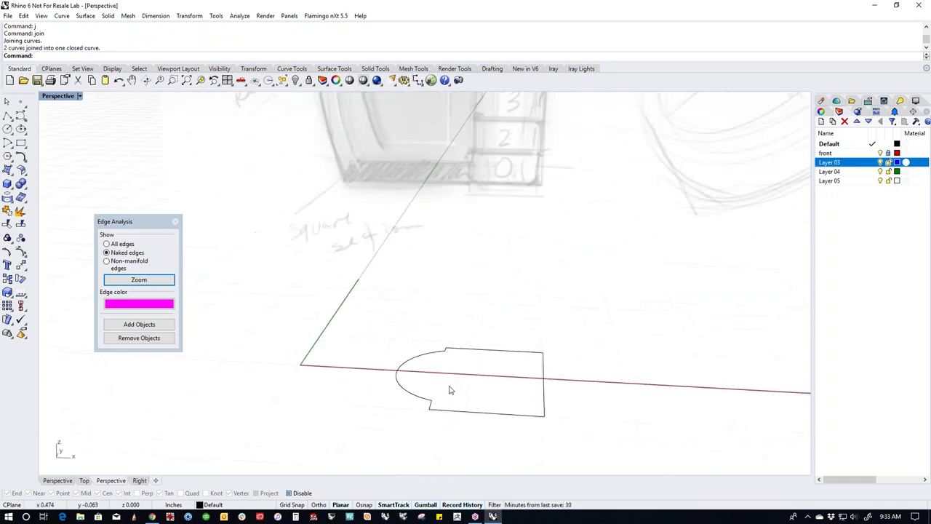
# Show the hidden objects and move the closed profile slightly below the lock body in the Front view.
pyautogui.click(462, 412)
pyautogui.hotkey('ctrl', 'F2')
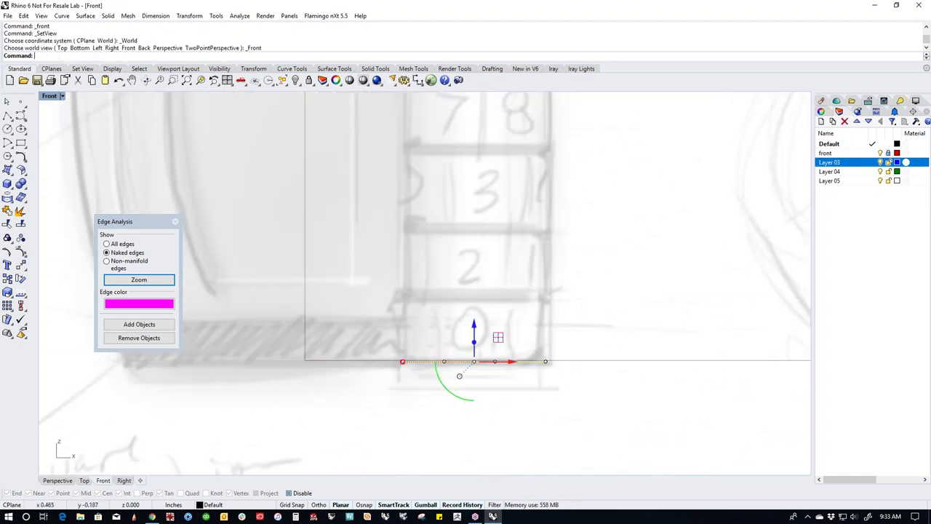
pyautogui.write('v')
pyautogui.press('Return')
pyautogui.scroll(5, 473, 387)
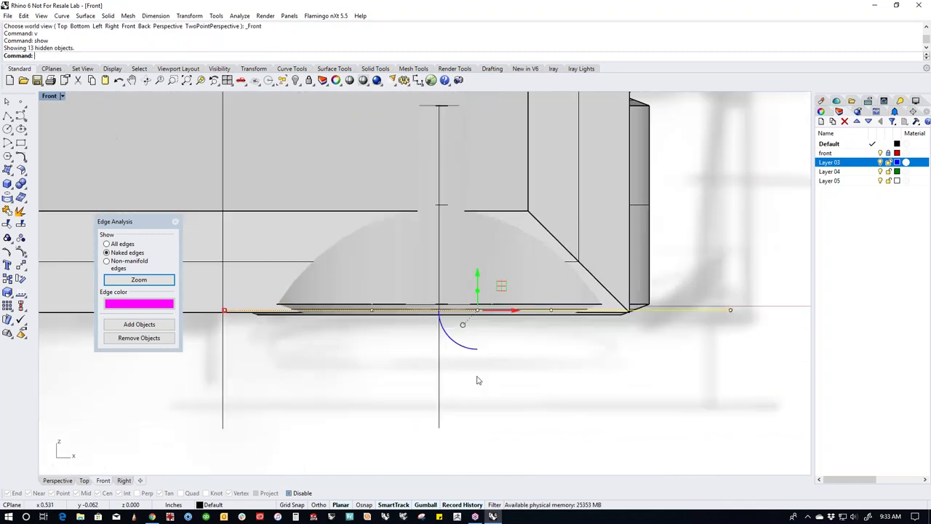
pyautogui.moveTo(513, 307); pyautogui.dragTo(508, 331)
pyautogui.scroll(-6, 508, 331)
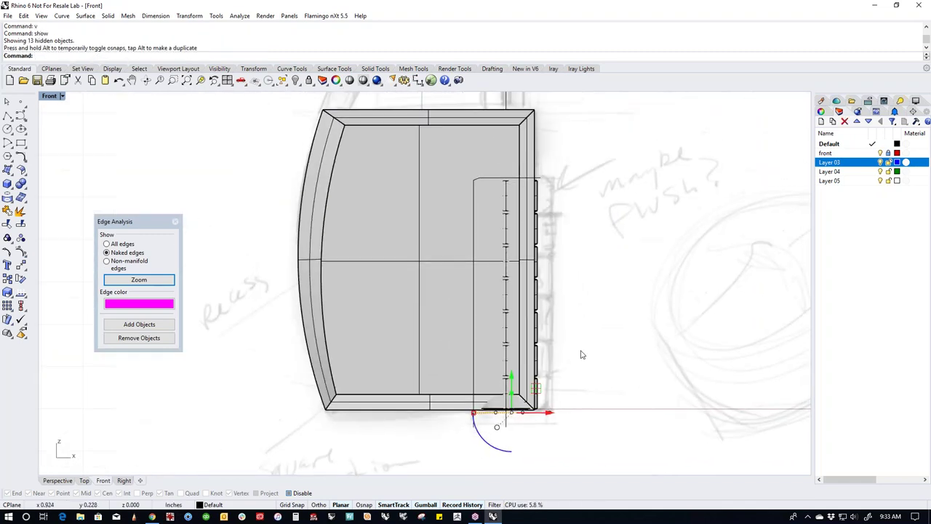
# Extrude the closed profile upward past the top of the dial stack.
pyautogui.scroll(5, 521, 419)
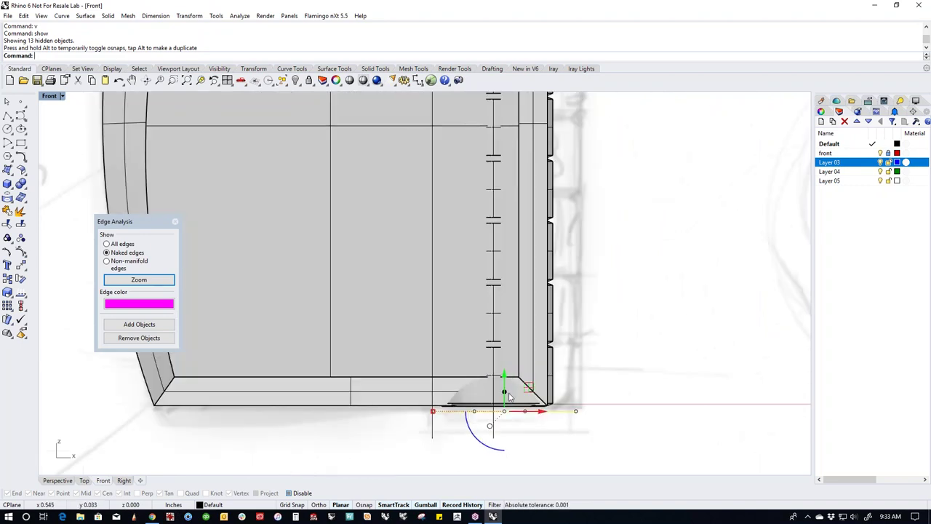
pyautogui.moveTo(509, 400); pyautogui.dragTo(538, 183)
pyautogui.scroll(-6, 572, 299)
pyautogui.scroll(3, 580, 152)
pyautogui.scroll(2, 546, 160)
pyautogui.scroll(-4, 538, 183)
pyautogui.hotkey('ctrl', 'F4')
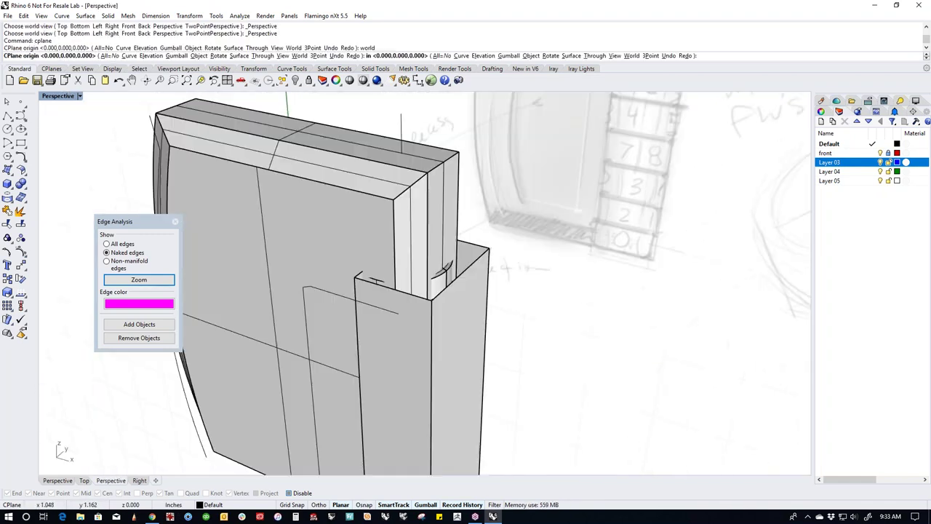
# Cap the open ends of the extrusion around the dials to make it a closed solid.
pyautogui.click(467, 316)
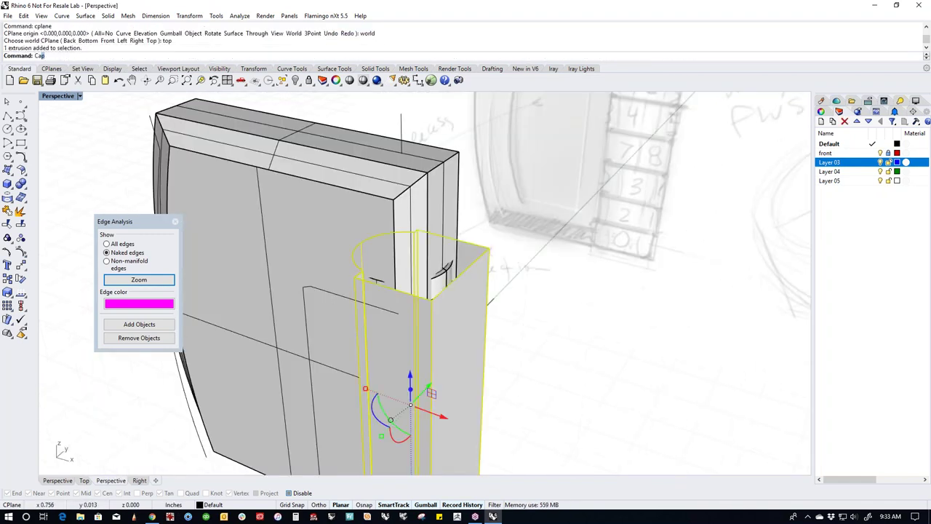
pyautogui.write('Cap')
pyautogui.press('Return')
pyautogui.press('Escape')
pyautogui.scroll(-5, 549, 329)
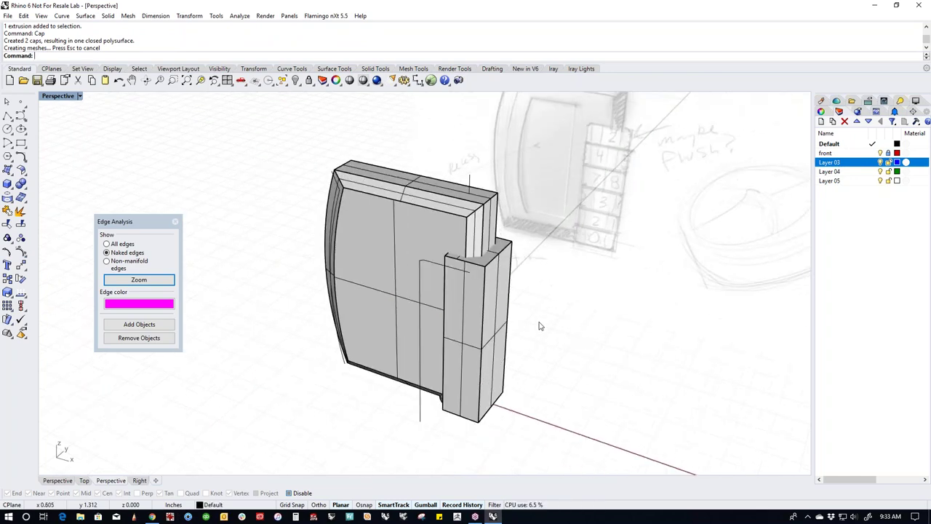
# Subtract the capped extrusion from the lock body with a Boolean difference to cut the dial pocket.
pyautogui.moveTo(509, 403); pyautogui.dragTo(459, 313, button='right')
pyautogui.scroll(5, 477, 429)
pyautogui.click(22, 187)
pyautogui.click(51, 190)
pyautogui.click(308, 264)
pyautogui.press('Return')
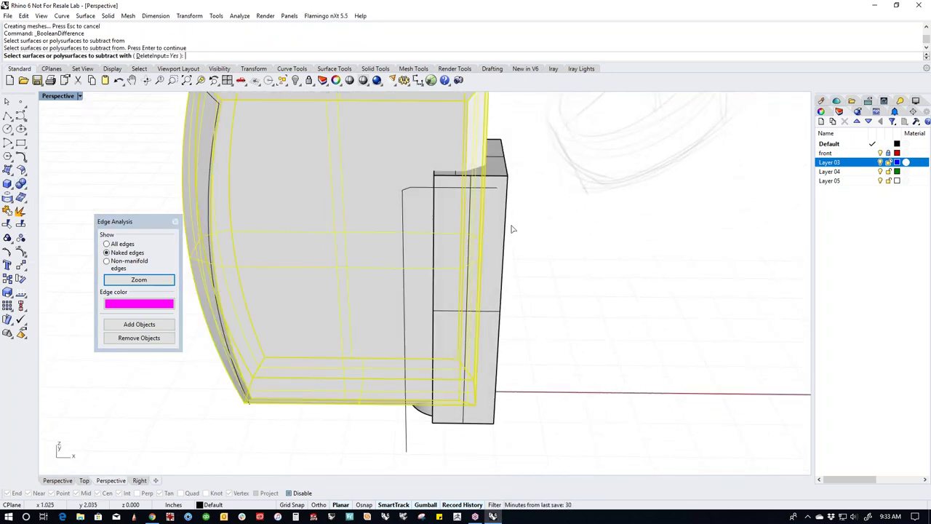
pyautogui.click(507, 230)
pyautogui.press('Return')
pyautogui.moveTo(506, 230)
pyautogui.mouseDown(button='right')
pyautogui.moveTo(553, 416)
pyautogui.moveTo(460, 389)
pyautogui.moveTo(495, 292)
pyautogui.moveTo(493, 250)
pyautogui.moveTo(453, 236)
pyautogui.moveTo(308, 316)
pyautogui.moveTo(315, 353)
pyautogui.moveTo(373, 364)
pyautogui.moveTo(354, 337)
pyautogui.moveTo(480, 358)
pyautogui.moveTo(474, 370)
pyautogui.moveTo(537, 353)
pyautogui.moveTo(459, 411)
pyautogui.mouseUp(button='right')
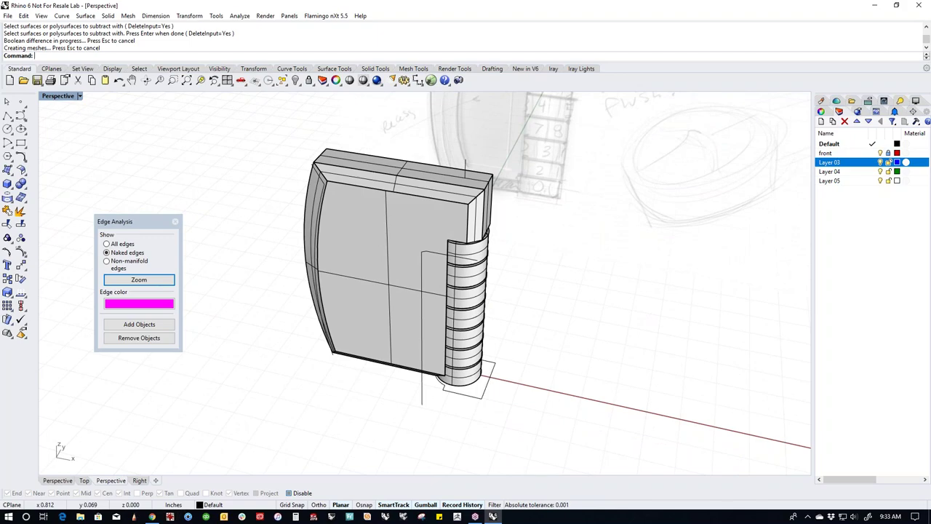
pyautogui.moveTo(509, 364); pyautogui.dragTo(472, 368, button='right')
pyautogui.moveTo(488, 415); pyautogui.dragTo(489, 367, button='right')
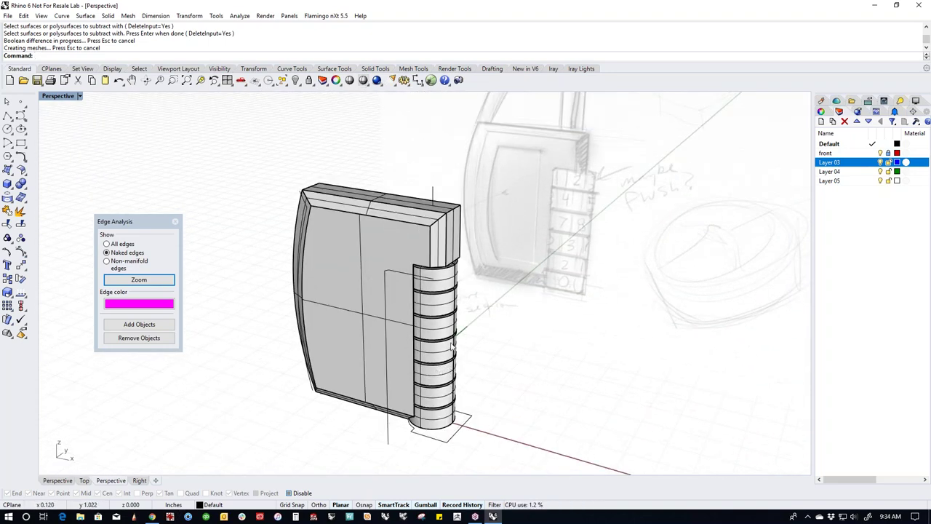
pyautogui.scroll(3, 466, 349)
pyautogui.scroll(-3, 481, 342)
# Create a solid vertical cylinder centred in the dial stack, extending from its base to just above the top dial.
pyautogui.moveTo(499, 354)
pyautogui.mouseDown(button='right')
pyautogui.moveTo(451, 349)
pyautogui.moveTo(460, 422)
pyautogui.mouseUp(button='right')
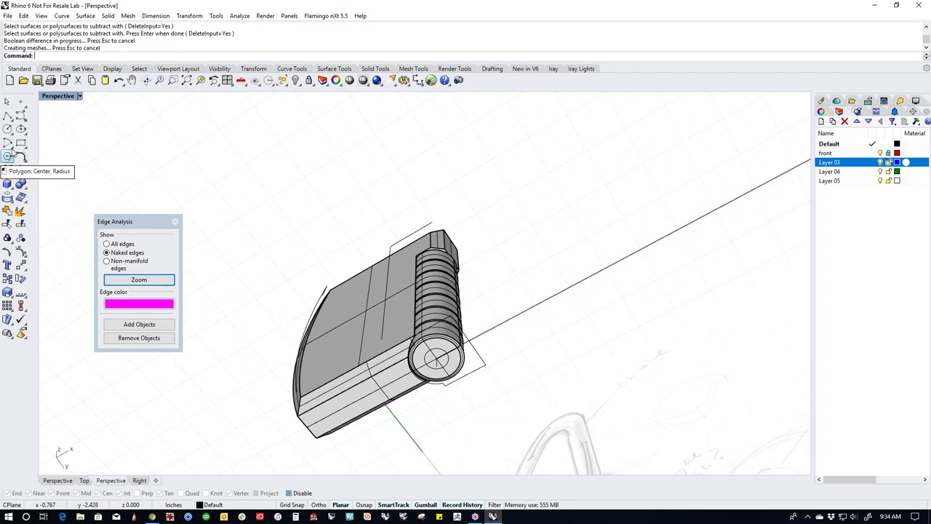
pyautogui.click(12, 189)
pyautogui.click(35, 188)
pyautogui.scroll(4, 445, 379)
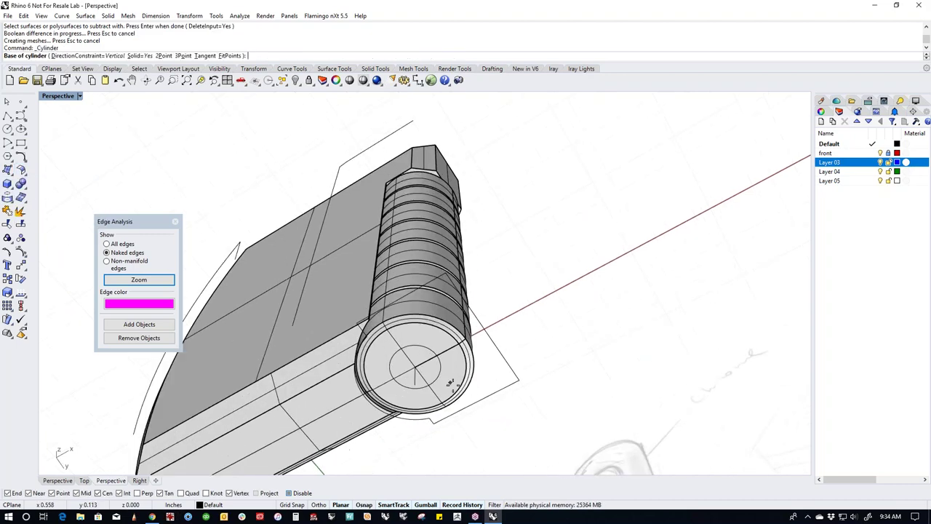
pyautogui.click(452, 385)
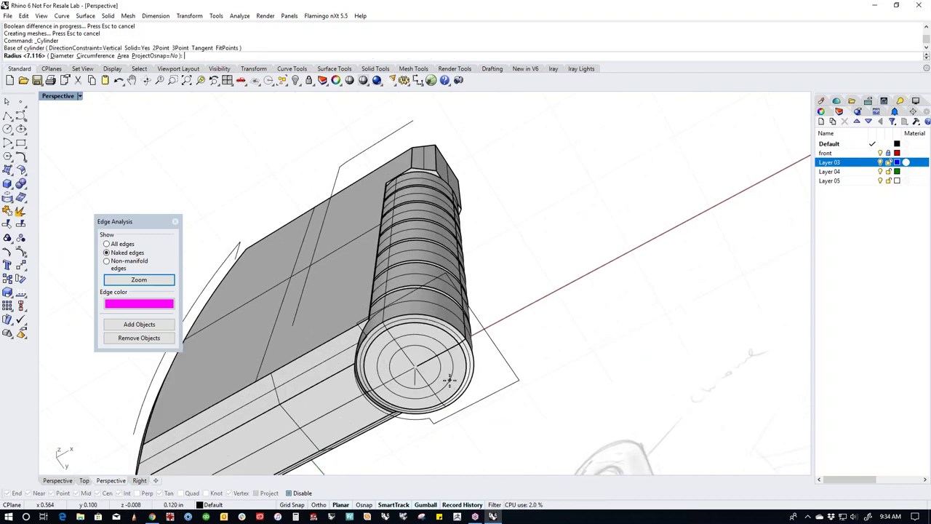
pyautogui.click(445, 368)
pyautogui.moveTo(415, 375); pyautogui.dragTo(461, 225, button='right')
pyautogui.scroll(3, 469, 255)
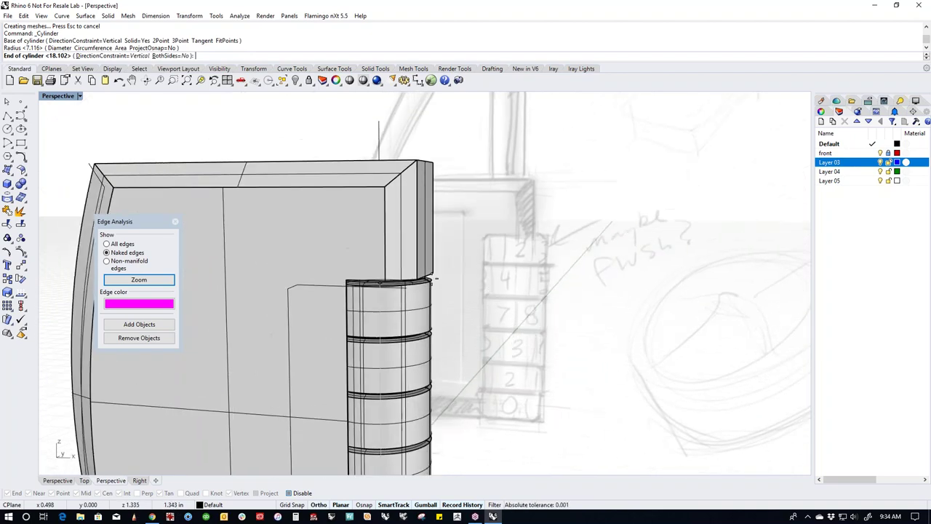
pyautogui.click(419, 246)
# Select the new cylinder extrusion and nudge it along its axis at the base of the dial stack.
pyautogui.scroll(-4, 418, 246)
pyautogui.moveTo(419, 246); pyautogui.dragTo(461, 384, button='right')
pyautogui.scroll(3, 462, 384)
pyautogui.click(459, 364)
pyautogui.click(459, 363)
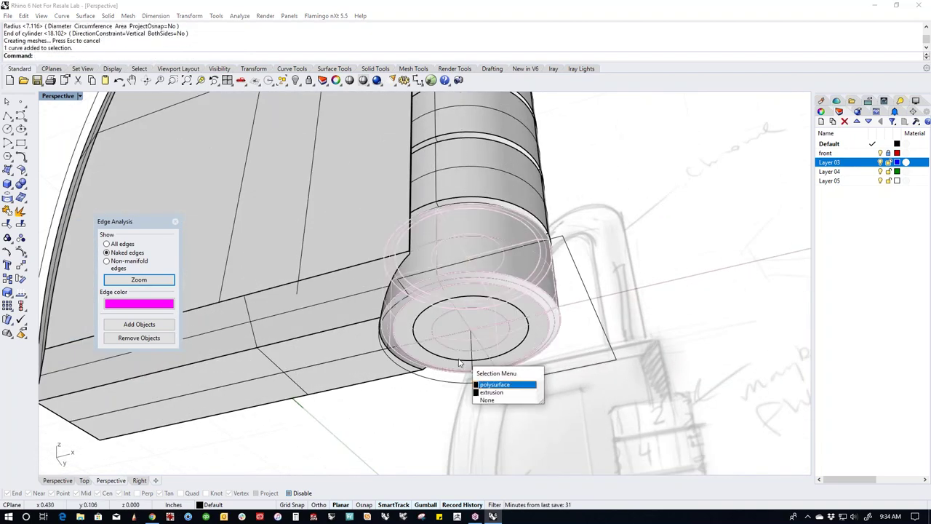
pyautogui.click(489, 393)
pyautogui.moveTo(489, 393); pyautogui.dragTo(447, 349, button='right')
pyautogui.moveTo(447, 349); pyautogui.dragTo(459, 342)
pyautogui.press('Escape')
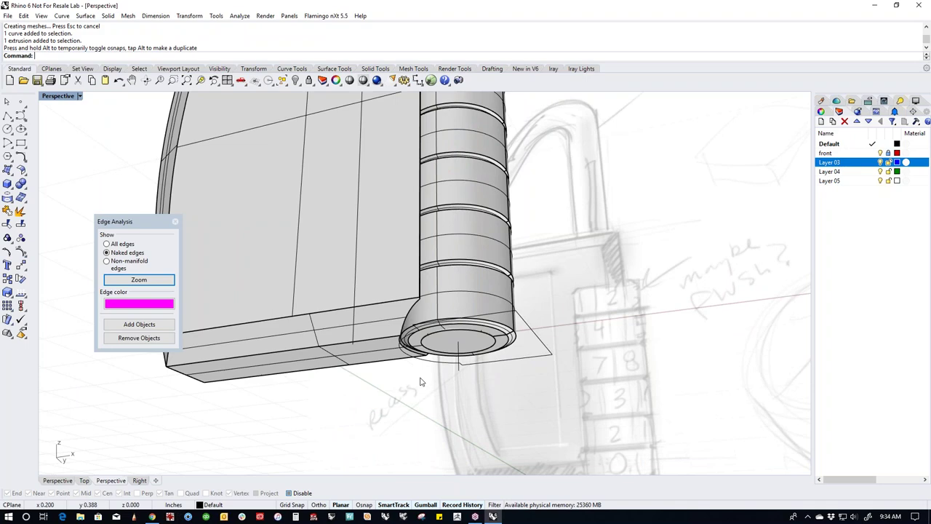
pyautogui.scroll(2, 449, 346)
pyautogui.click(447, 338)
pyautogui.scroll(-3, 446, 338)
pyautogui.moveTo(447, 338)
pyautogui.mouseDown(button='right')
pyautogui.moveTo(536, 209)
pyautogui.moveTo(516, 378)
pyautogui.moveTo(509, 348)
pyautogui.mouseUp(button='right')
pyautogui.press('Escape')
# Display the model in wireframe in the Front view so the reference sketch shows through.
pyautogui.scroll(-2, 535, 209)
pyautogui.press('F2')
pyautogui.middleClick(530, 291)
pyautogui.click(488, 273)
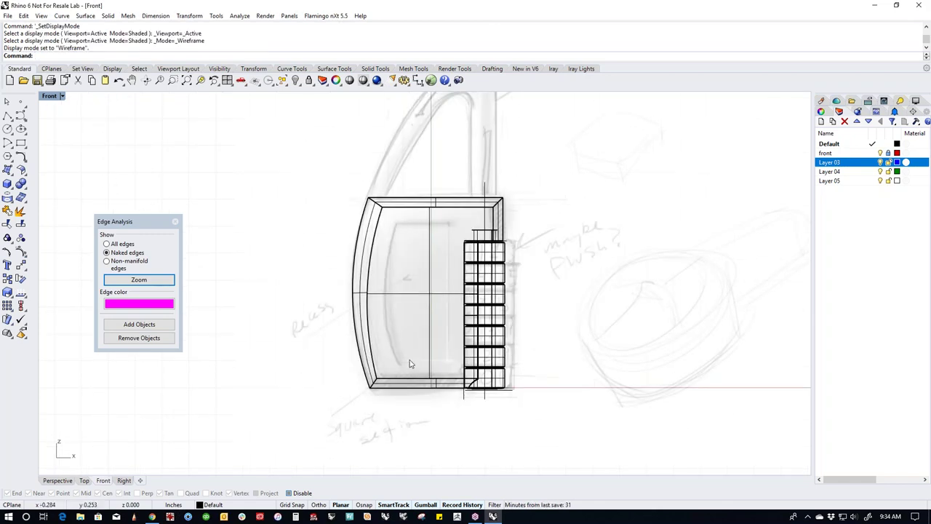
pyautogui.scroll(3, 430, 276)
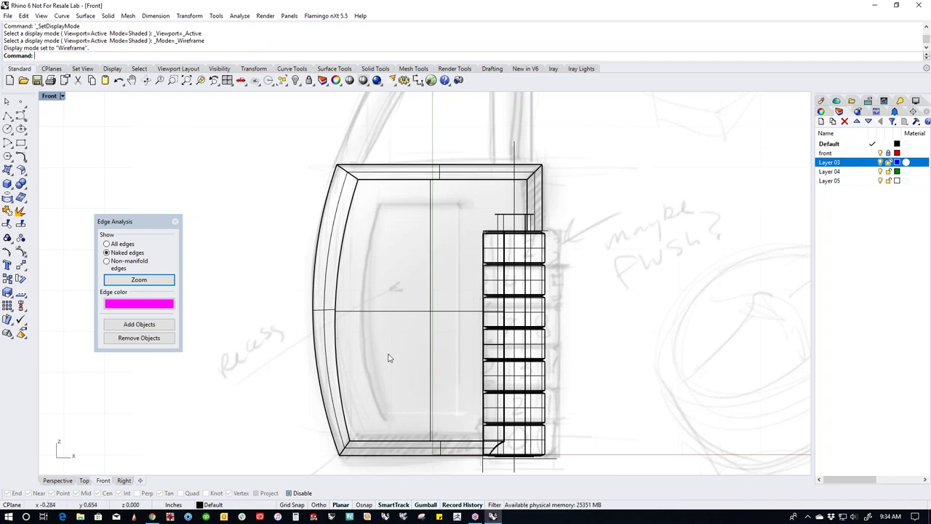
# Try to move the body's inner curved edge toward the sketched recess outline.
pyautogui.middleClick(287, 321)
pyautogui.click(336, 329)
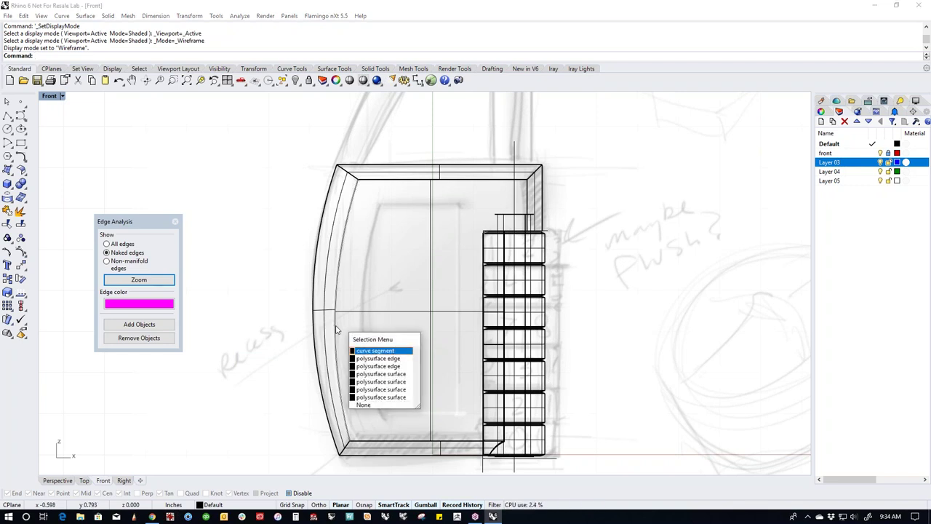
pyautogui.click(370, 358)
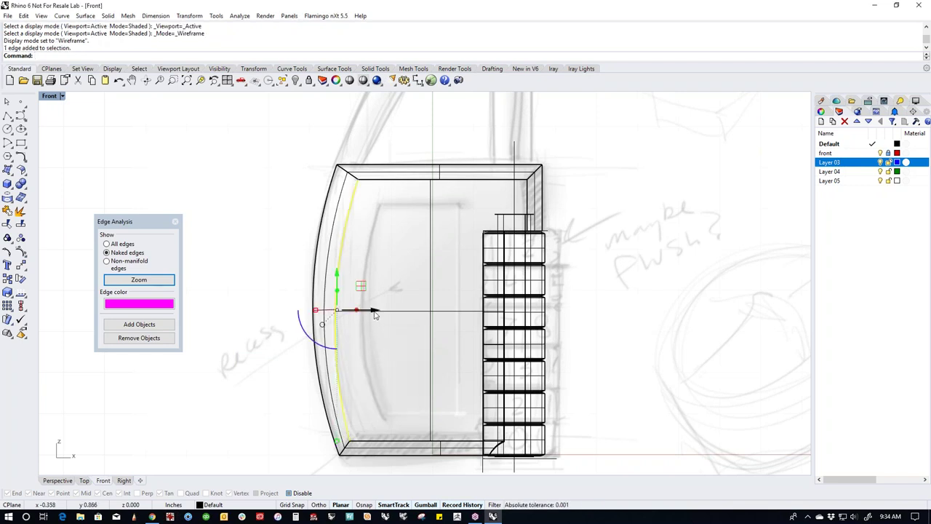
pyautogui.moveTo(338, 313); pyautogui.dragTo(393, 315)
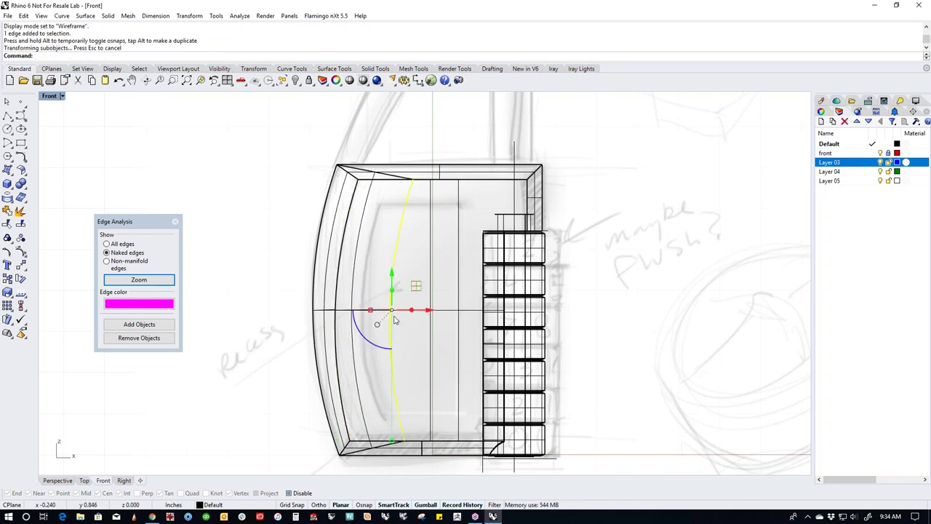
pyautogui.hotkey('ctrl', 'z')
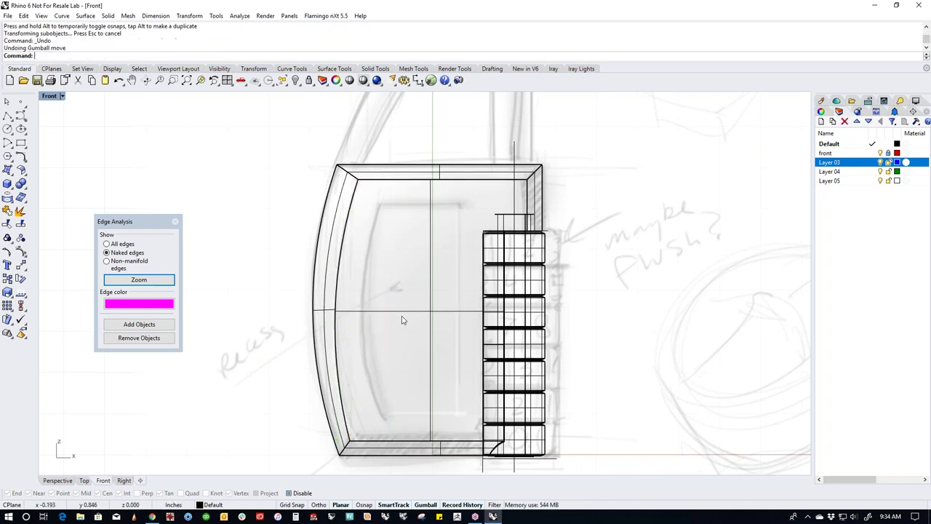
# Copy the body's inner curved edge inward as a separate curve near the sketched recess outline.
pyautogui.keyDown('ctrl'); pyautogui.keyDown('shift'); pyautogui.click(339, 326); pyautogui.keyUp('shift'); pyautogui.keyUp('ctrl')
pyautogui.click(378, 365)
pyautogui.moveTo(368, 309)
pyautogui.mouseDown()
pyautogui.moveTo(386, 323)
pyautogui.moveTo(368, 324)
pyautogui.mouseUp()
pyautogui.press('Escape')
pyautogui.moveTo(372, 335)
pyautogui.mouseDown(button='right')
pyautogui.moveTo(408, 342)
pyautogui.moveTo(480, 296)
pyautogui.mouseUp(button='right')
pyautogui.scroll(-3, 466, 297)
# In a shaded Perspective view, copy the front face's curved edge outward beyond the curved side of the body.
pyautogui.write('P')
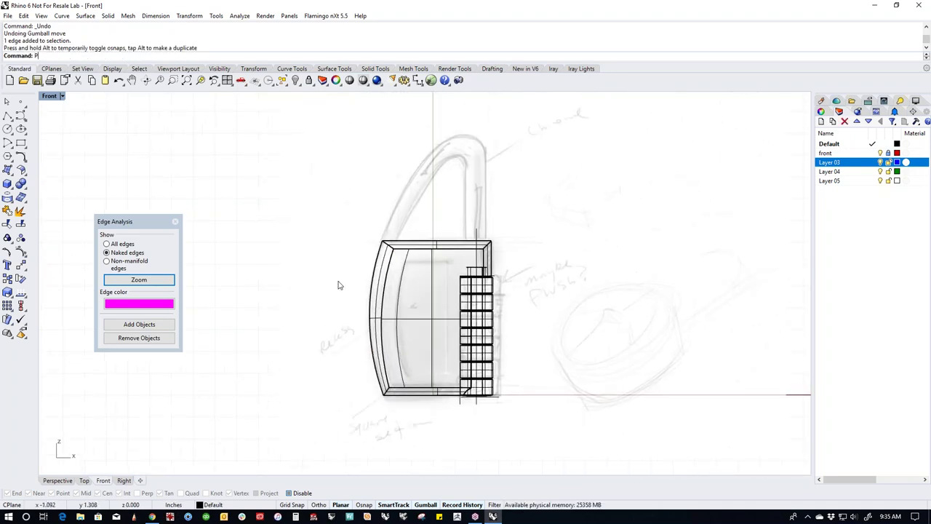
pyautogui.press('Return')
pyautogui.scroll(5, 413, 312)
pyautogui.middleClick(433, 293)
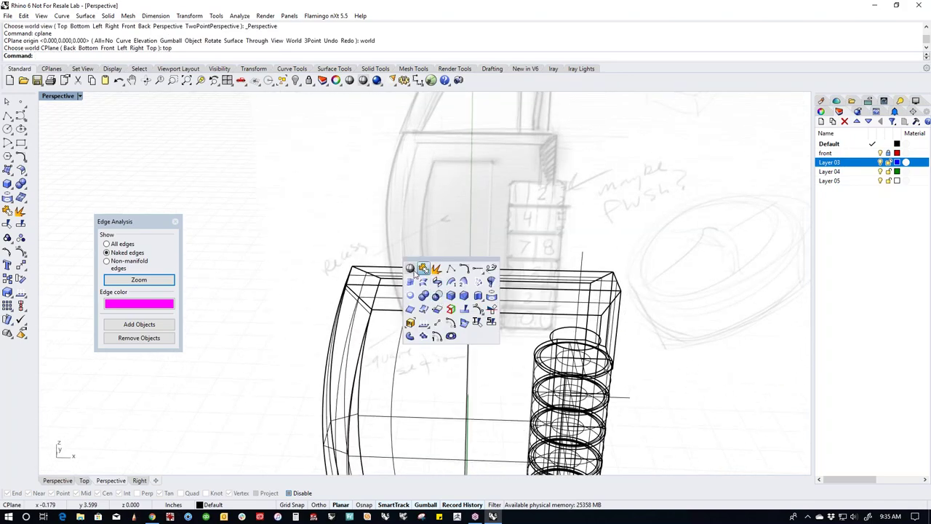
pyautogui.click(411, 270)
pyautogui.moveTo(412, 276)
pyautogui.mouseDown(button='right')
pyautogui.moveTo(431, 356)
pyautogui.moveTo(414, 338)
pyautogui.mouseUp(button='right')
pyautogui.scroll(2, 407, 323)
pyautogui.keyDown('ctrl'); pyautogui.keyDown('shift'); pyautogui.click(400, 324); pyautogui.keyUp('shift'); pyautogui.keyUp('ctrl')
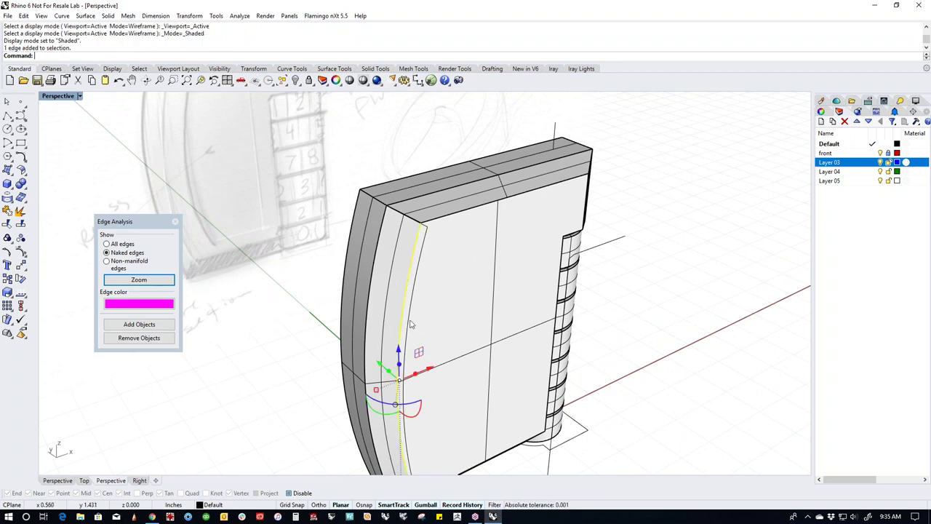
pyautogui.scroll(-4, 411, 328)
pyautogui.moveTo(431, 342); pyautogui.dragTo(333, 387)
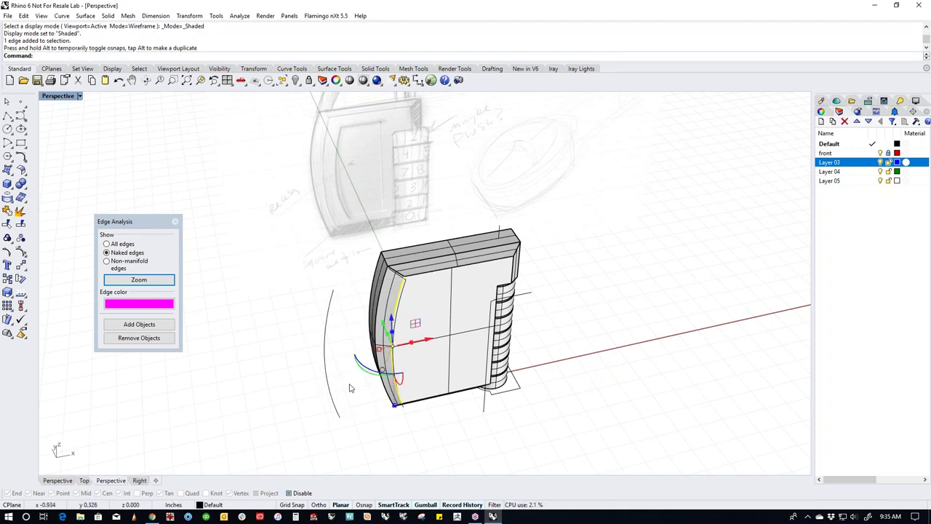
pyautogui.click(350, 388)
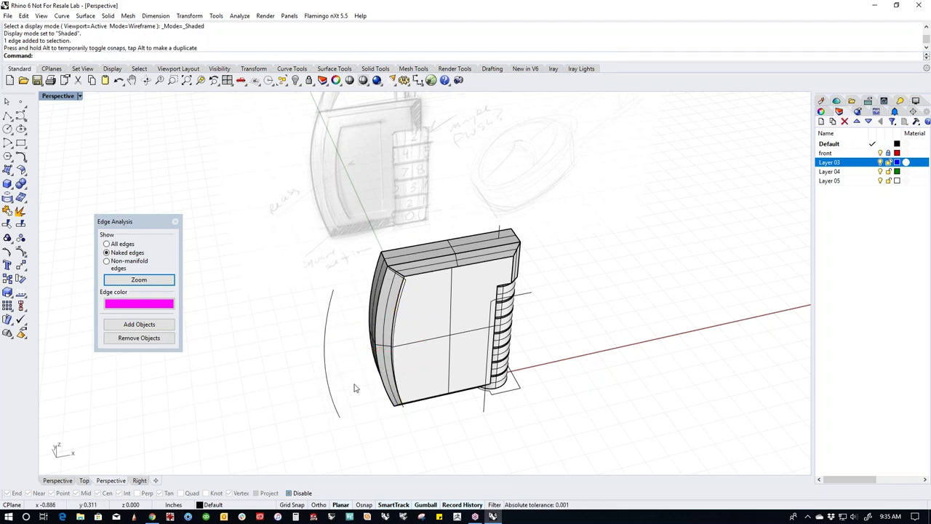
# Return to a wireframe Front view to compare the copied curves with the recess sketch.
pyautogui.middleClick(354, 388)
pyautogui.click(331, 371)
pyautogui.middleClick(385, 380)
pyautogui.click(345, 352)
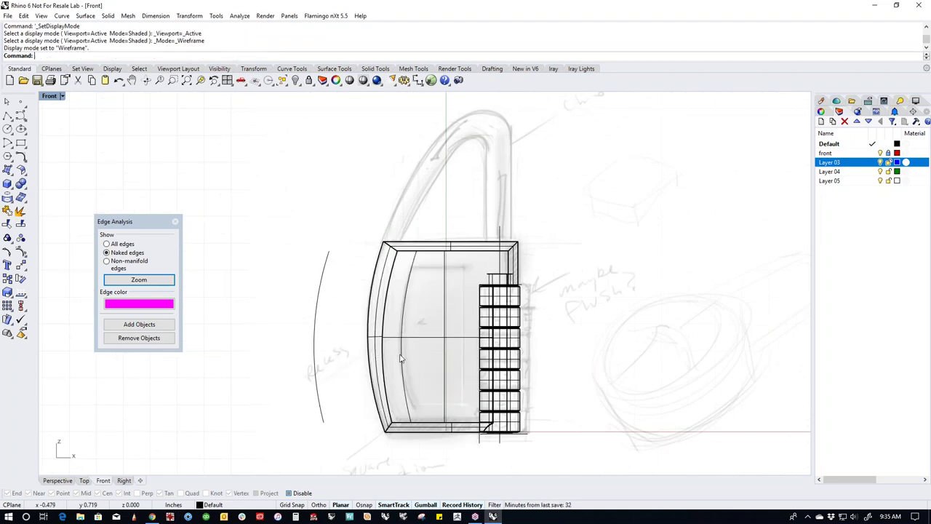
pyautogui.scroll(3, 408, 368)
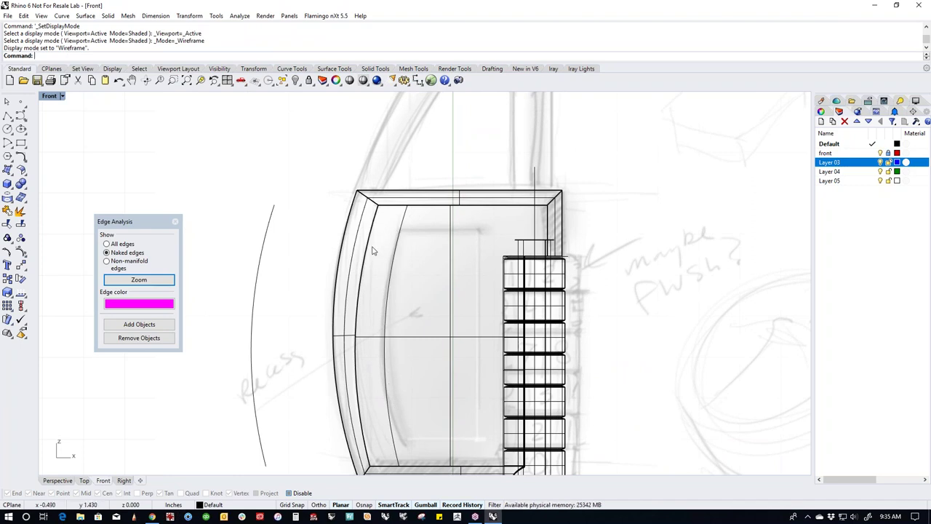
# Turn on the recess curve's control points and shift its lower end toward the dials and its middle point toward the curved side.
pyautogui.click(382, 388)
pyautogui.middleClick(381, 389)
pyautogui.click(439, 404)
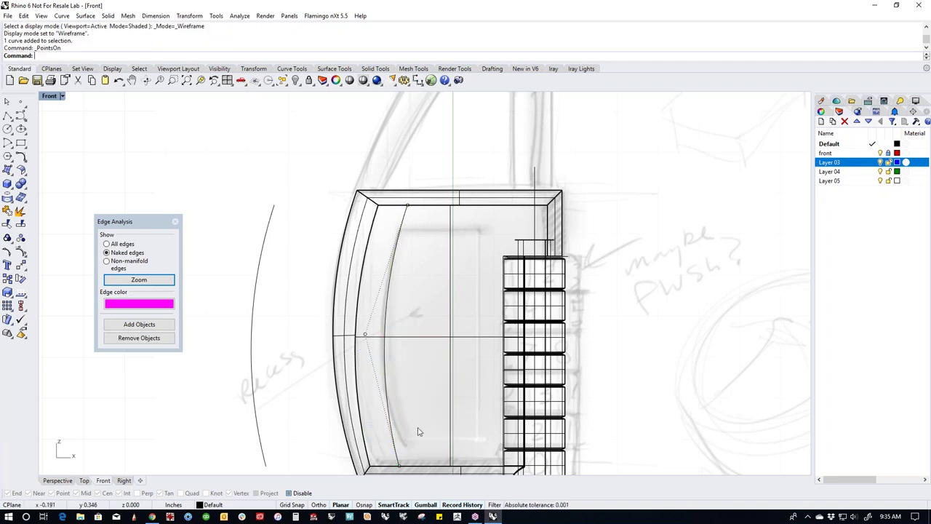
pyautogui.click(425, 421)
pyautogui.moveTo(424, 421); pyautogui.dragTo(420, 416)
pyautogui.click(379, 285)
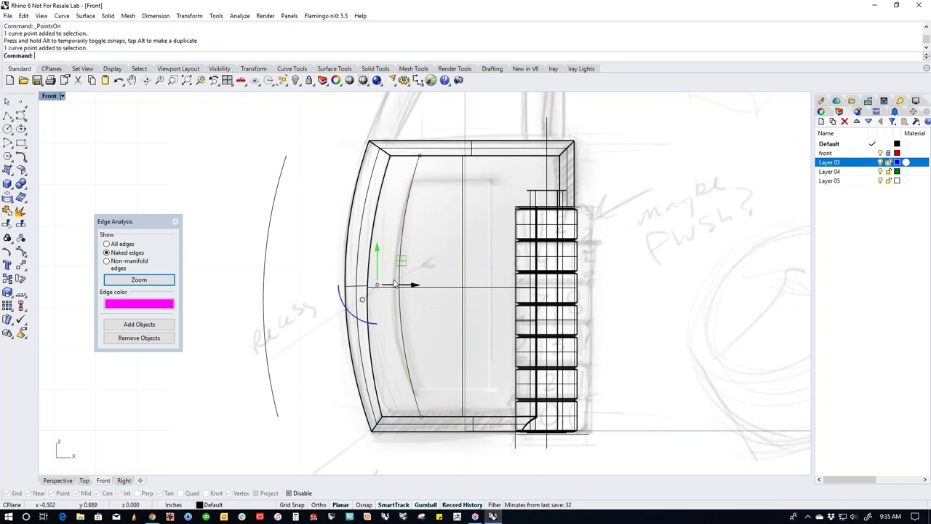
pyautogui.moveTo(389, 276); pyautogui.dragTo(370, 287)
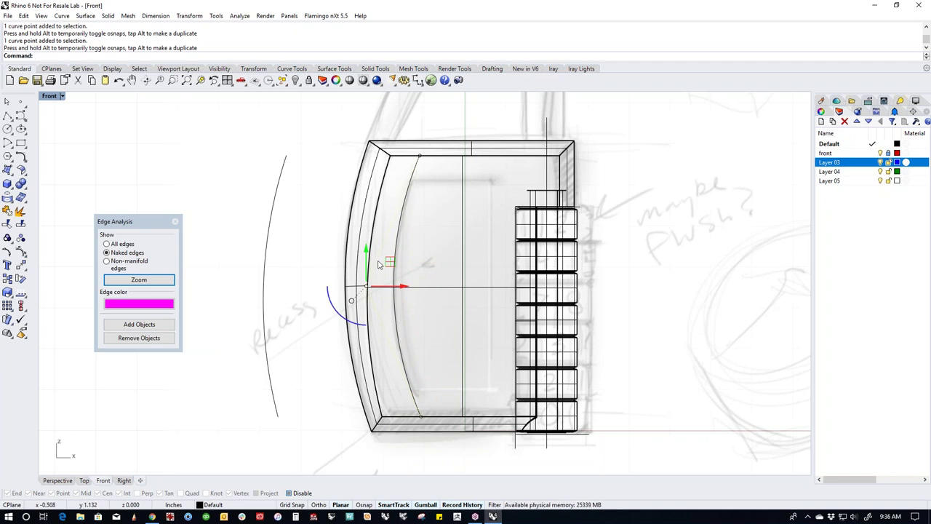
# Delete the spare copied curve standing outside the body's curved side.
pyautogui.click(429, 385)
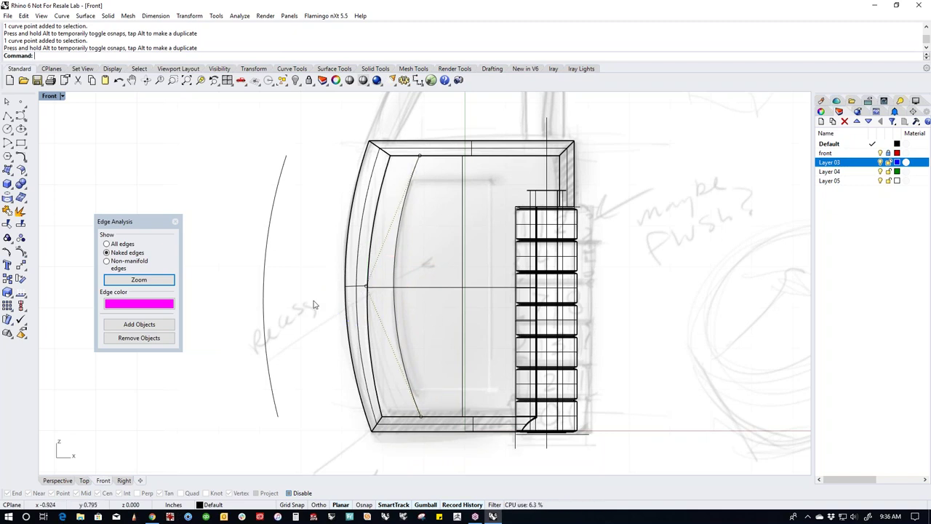
pyautogui.click(256, 348)
pyautogui.press('Delete')
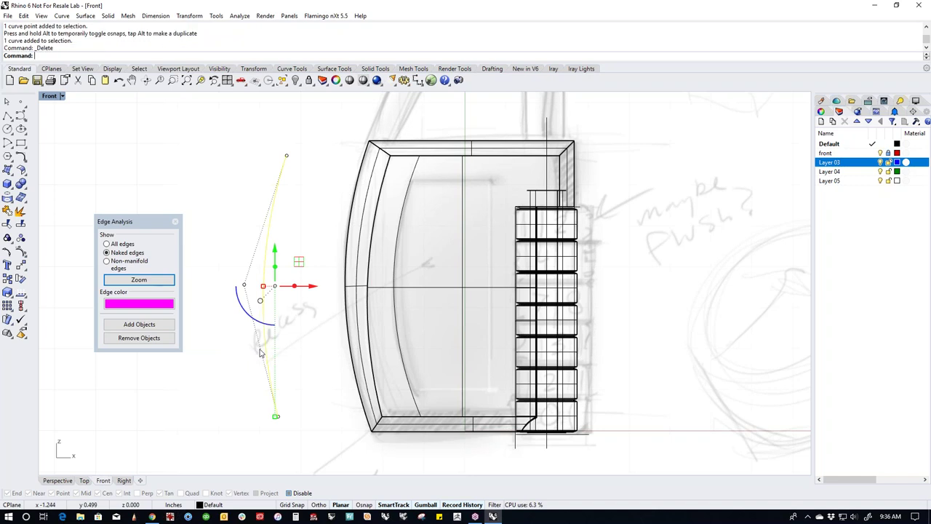
# Draw a three-sided polyline over the sketched recess, starting and ending at the recess curve, with a lower side about 0.57 inches long.
pyautogui.click(7, 116)
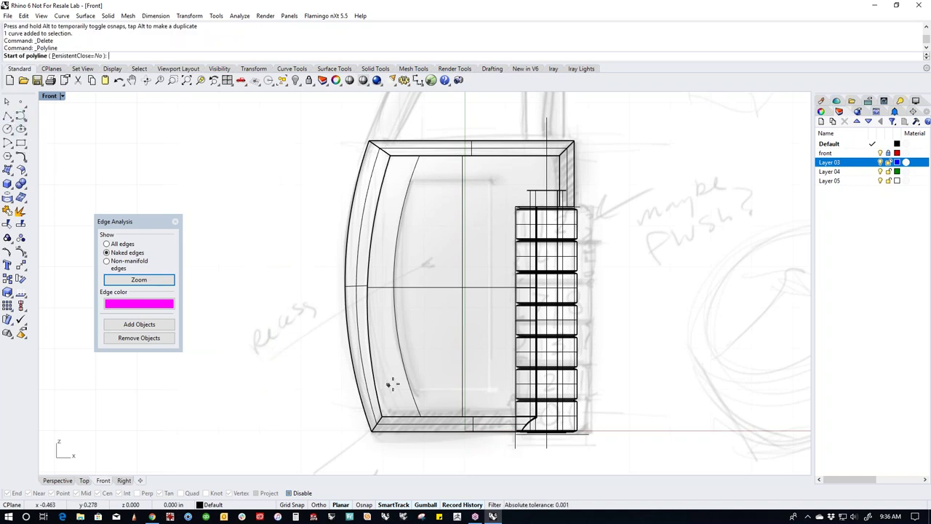
pyautogui.click(409, 388)
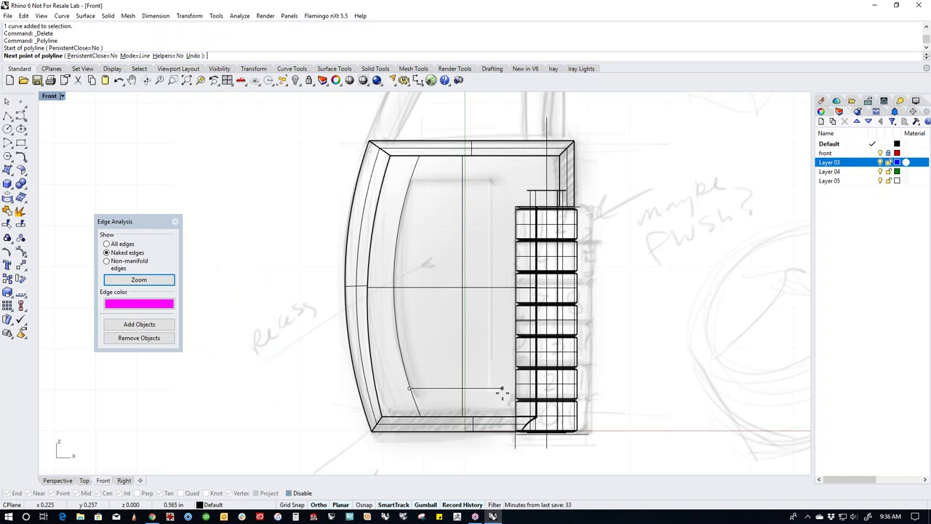
pyautogui.click(502, 388)
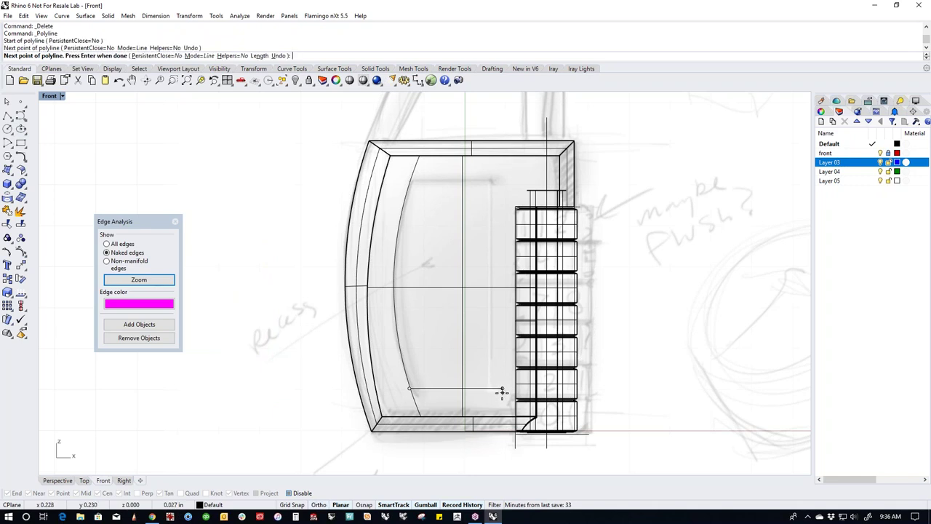
pyautogui.click(503, 177)
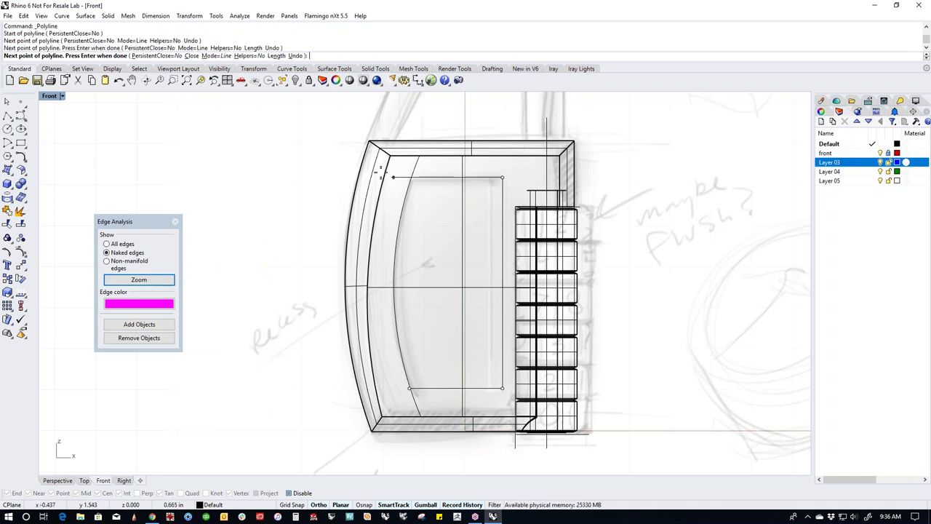
pyautogui.click(406, 178)
pyautogui.press('Return')
# Trim the recess curve and the polyline against each other, removing the overhanging ends at the upper and lower corners.
pyautogui.click(419, 178)
pyautogui.keyDown('shift'); pyautogui.click(409, 193); pyautogui.keyUp('shift')
pyautogui.hotkey('ctrl', 't')
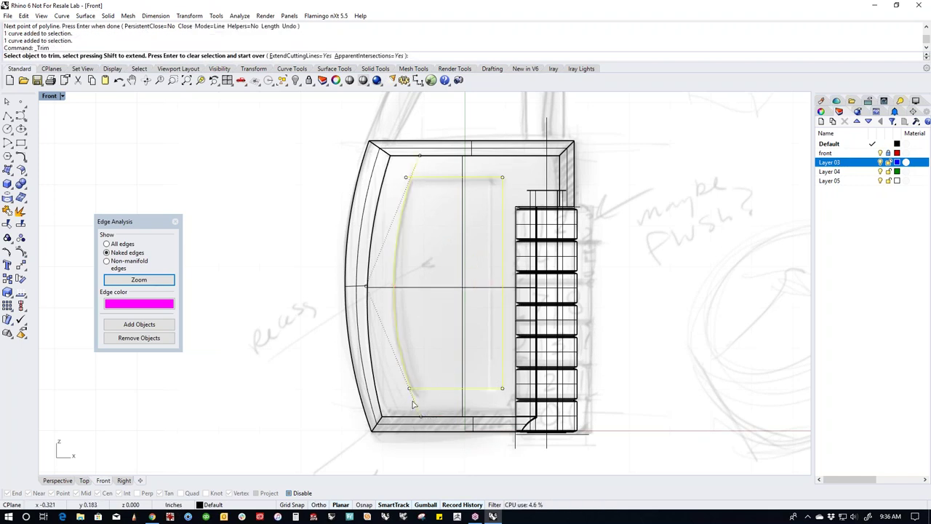
pyautogui.click(409, 398)
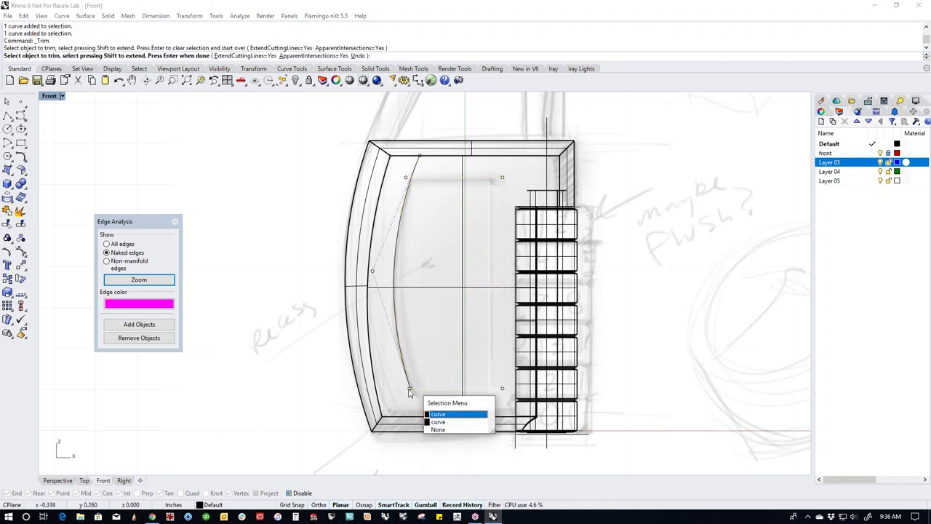
pyautogui.click(439, 422)
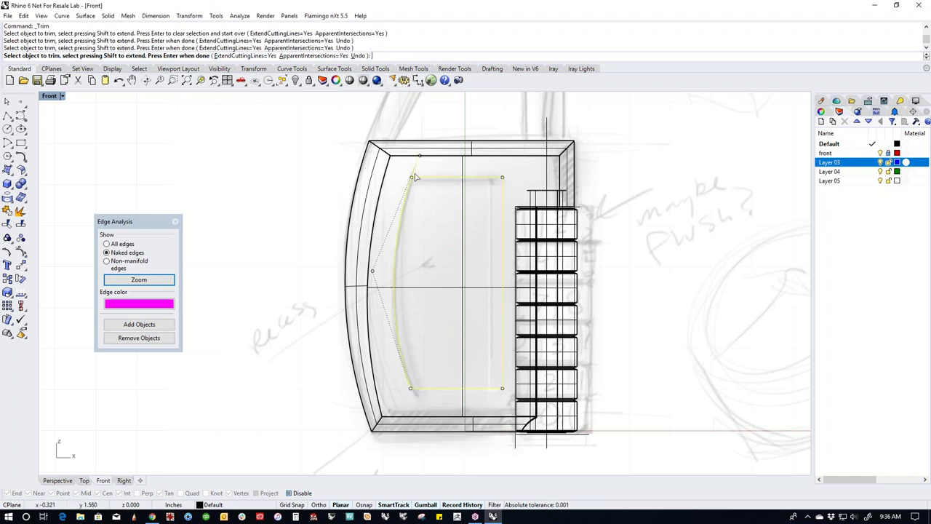
pyautogui.press('Return')
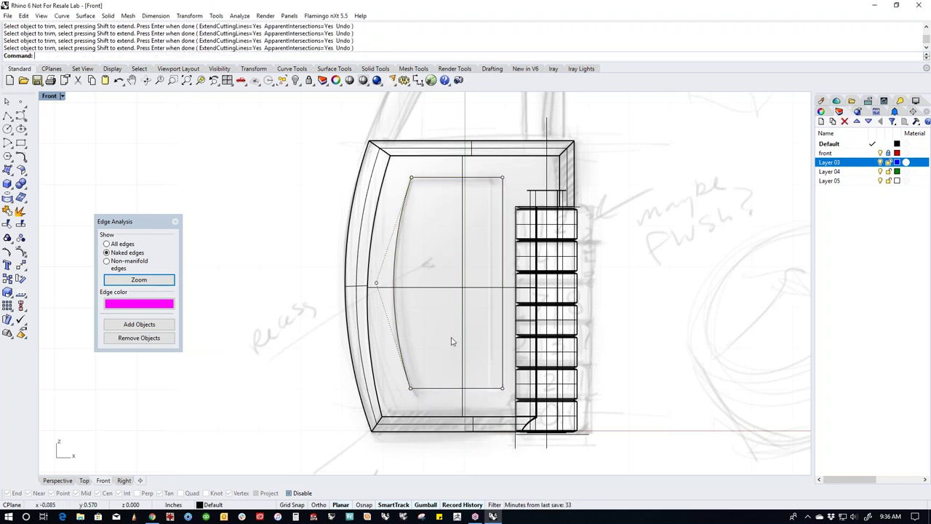
# Select both recess outline curves and move them out in front of the body's front face in a shaded Perspective view.
pyautogui.moveTo(446, 351); pyautogui.dragTo(394, 412)
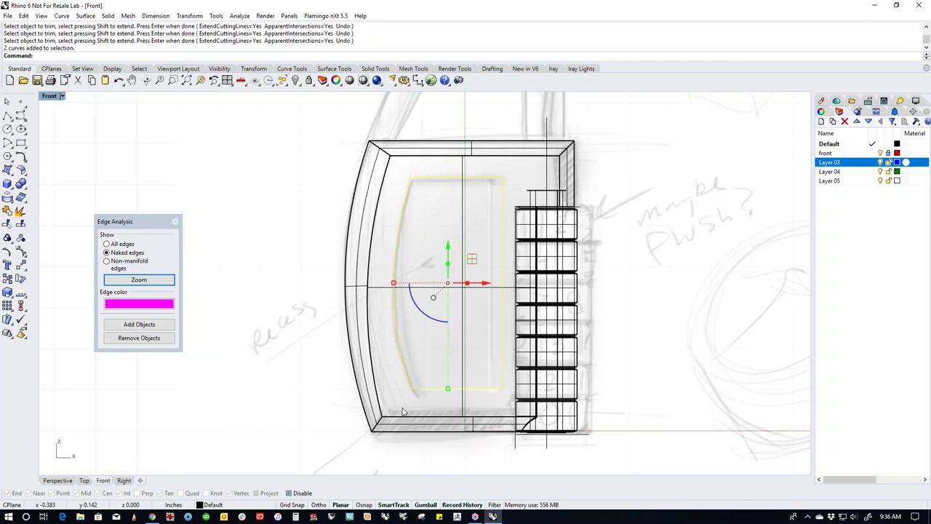
pyautogui.hotkey('ctrl', 'F4')
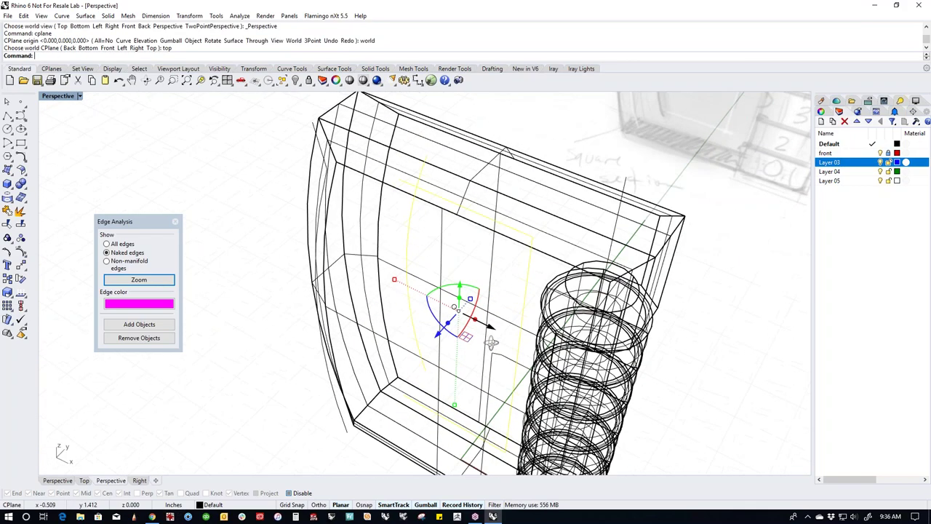
pyautogui.middleClick(415, 373)
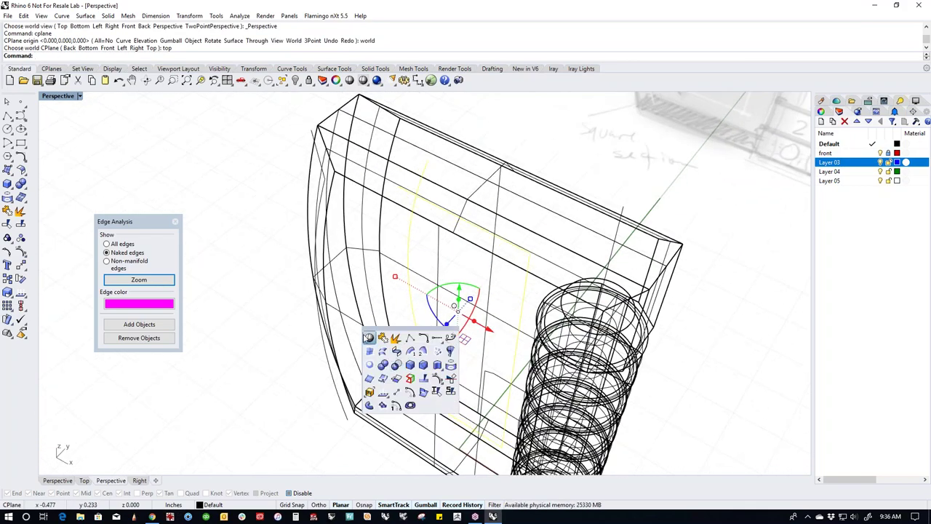
pyautogui.click(371, 341)
pyautogui.moveTo(452, 375); pyautogui.dragTo(466, 321, button='right')
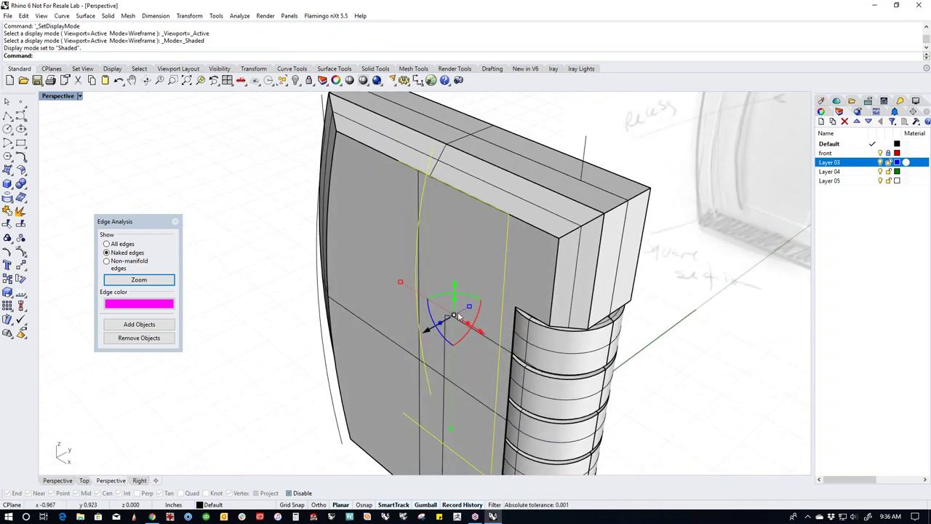
pyautogui.click(470, 309)
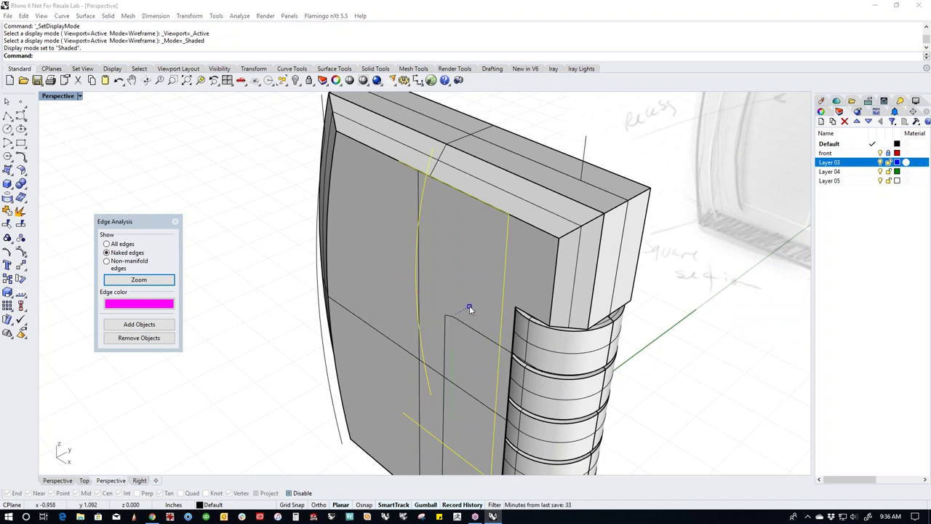
pyautogui.press('Return')
pyautogui.scroll(-5, 460, 309)
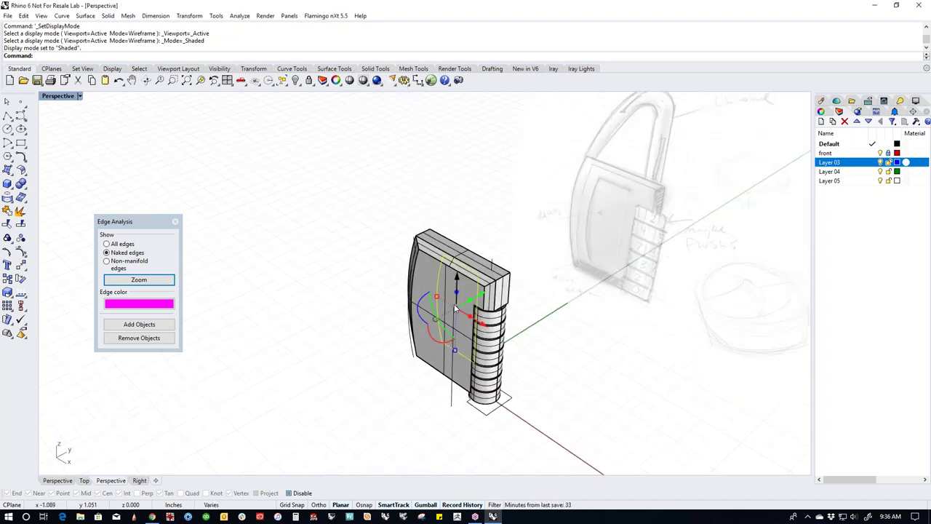
pyautogui.moveTo(421, 338); pyautogui.dragTo(399, 341)
pyautogui.moveTo(315, 347); pyautogui.dragTo(316, 353, button='right')
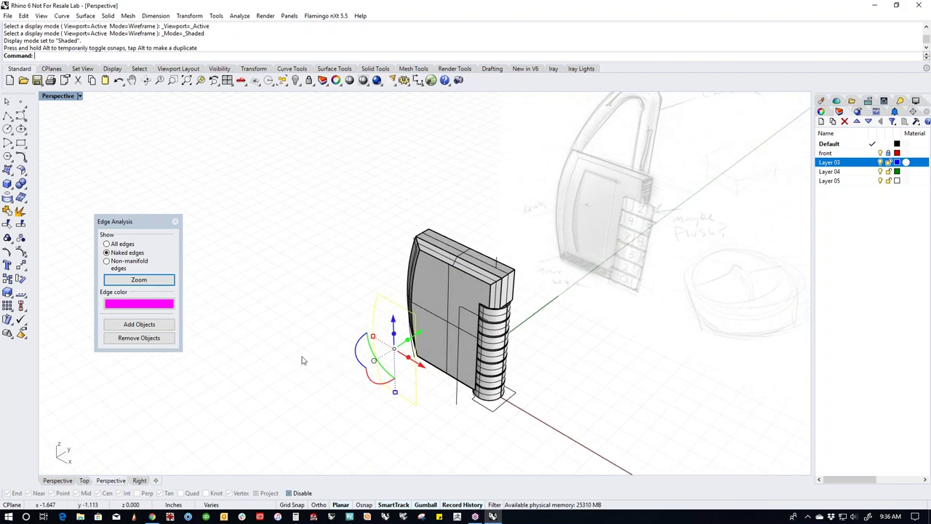
# Join the recess curves into one closed outline and extrude it as a solid to both sides, reaching the body's front face.
pyautogui.write('j')
pyautogui.press('Return')
pyautogui.click(9, 187)
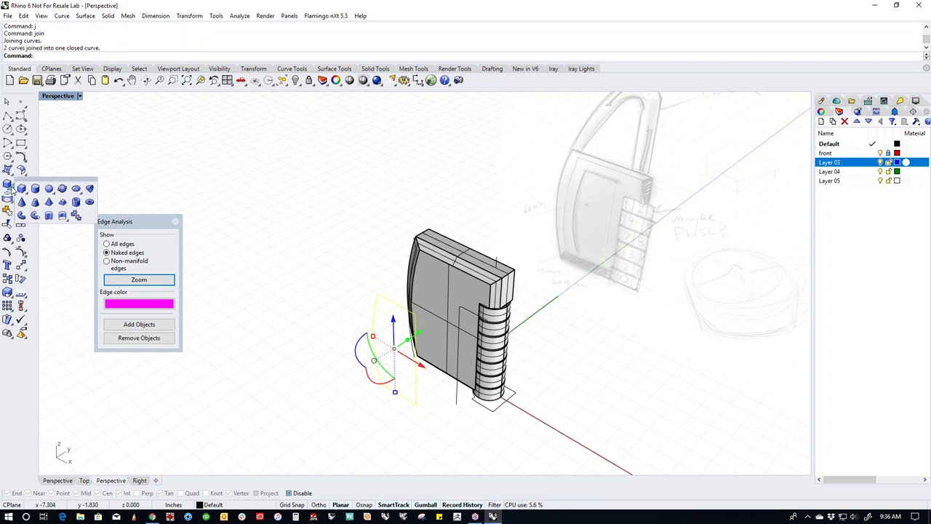
pyautogui.click(49, 217)
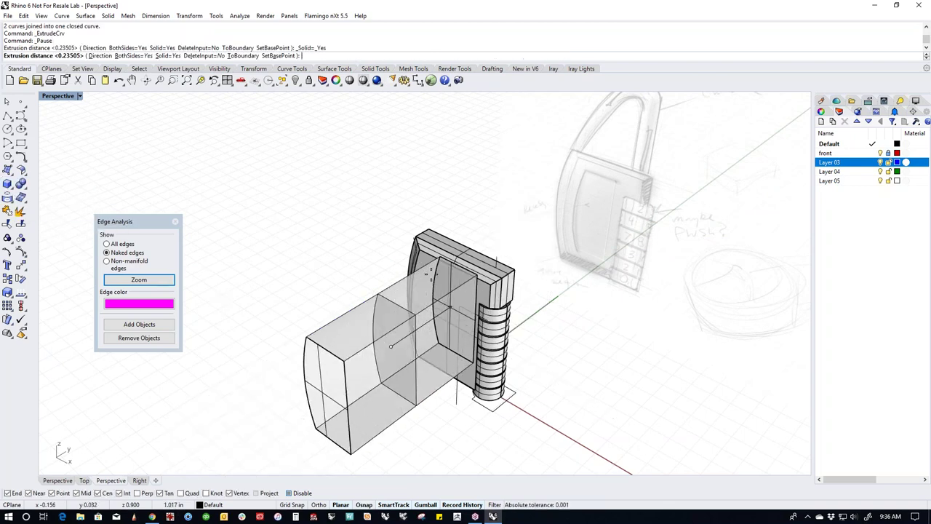
pyautogui.click(445, 267)
# Select the extruded recess block in the Top view where it meets the body's front face.
pyautogui.moveTo(445, 266); pyautogui.dragTo(430, 318, button='right')
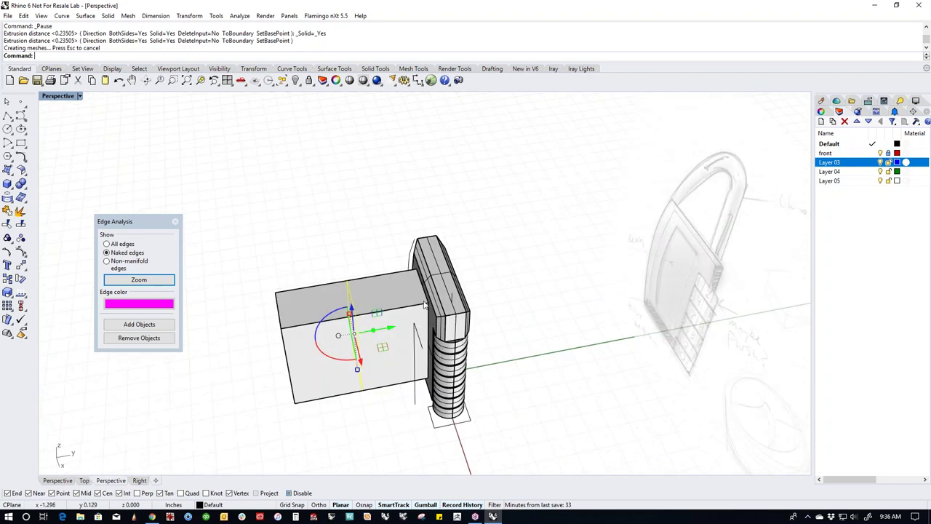
pyautogui.scroll(5, 430, 318)
pyautogui.hotkey('ctrl', 'F1')
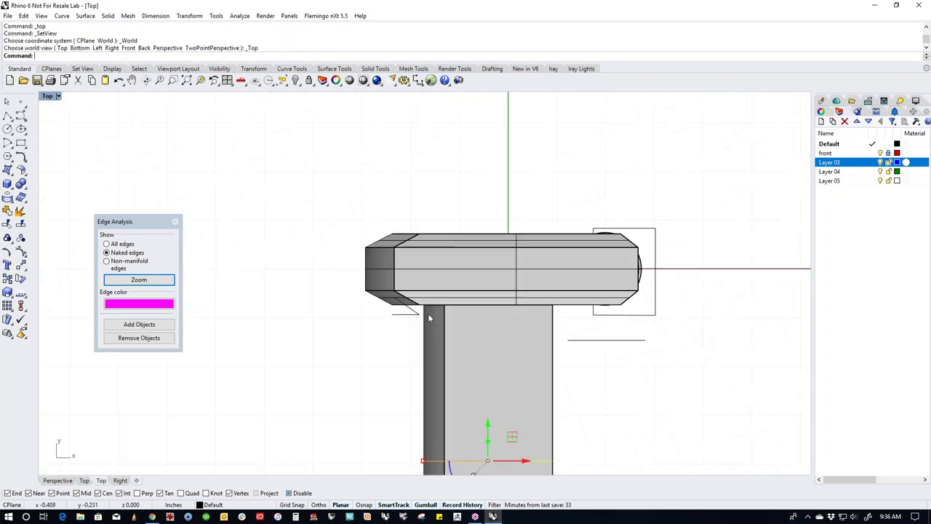
pyautogui.click(505, 318)
pyautogui.click(590, 382)
pyautogui.moveTo(595, 380); pyautogui.dragTo(568, 345, button='right')
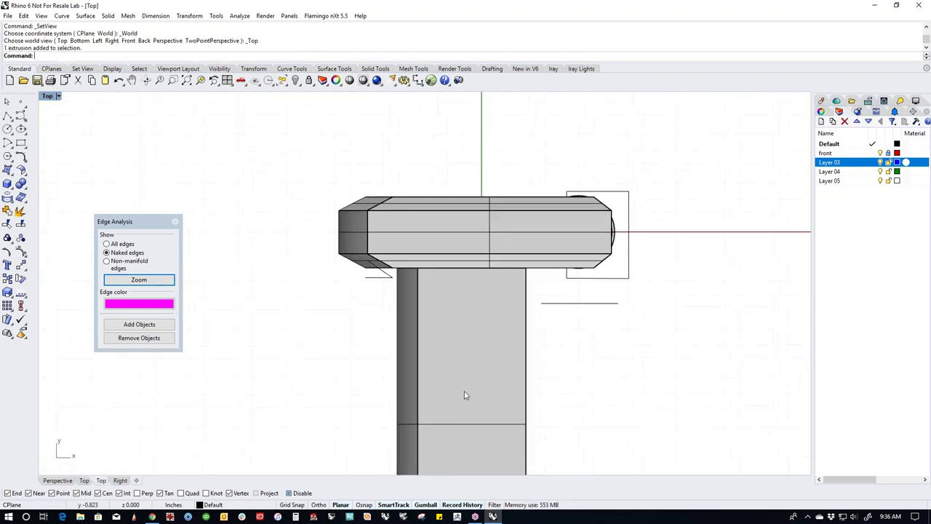
pyautogui.click(463, 393)
pyautogui.click(461, 389)
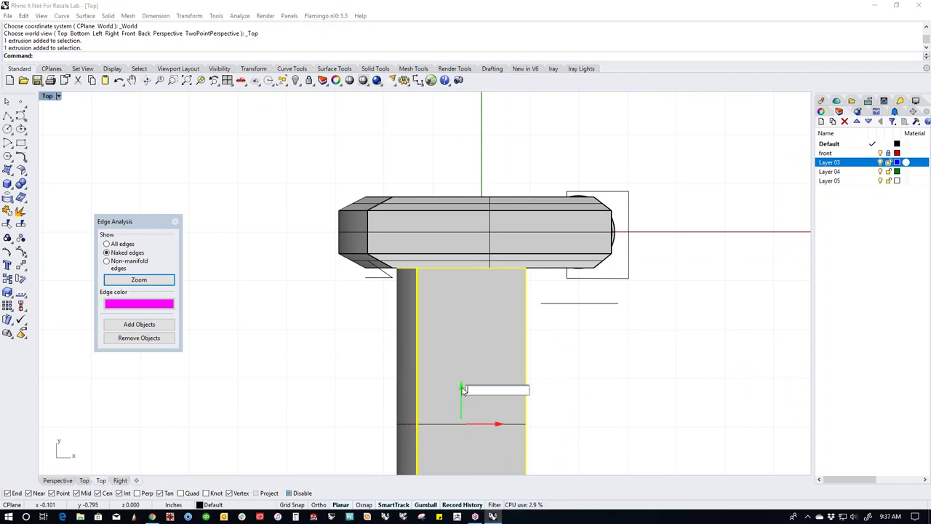
pyautogui.press('Return')
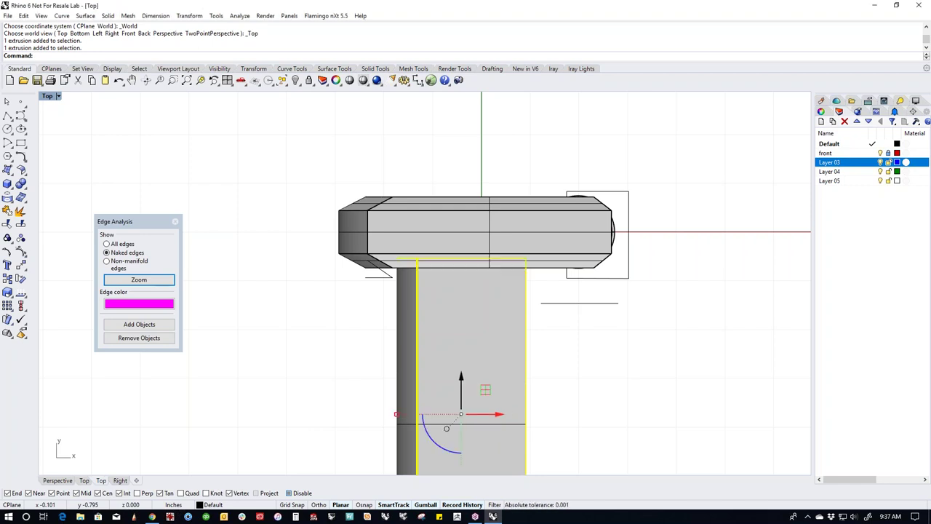
pyautogui.hotkey('ctrl', 'z')
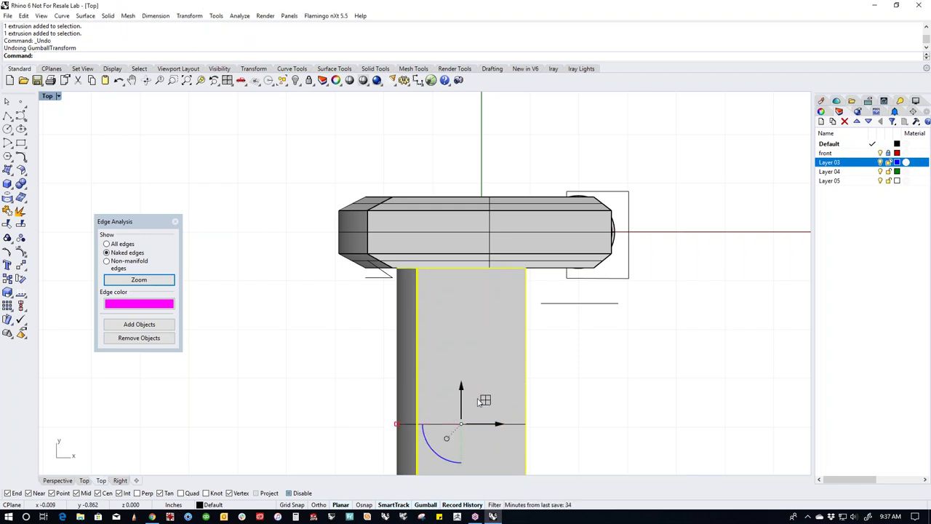
# Move the recess block about 0.02 inches into the body's front face and inspect the overlap in the Perspective view.
pyautogui.click(461, 390)
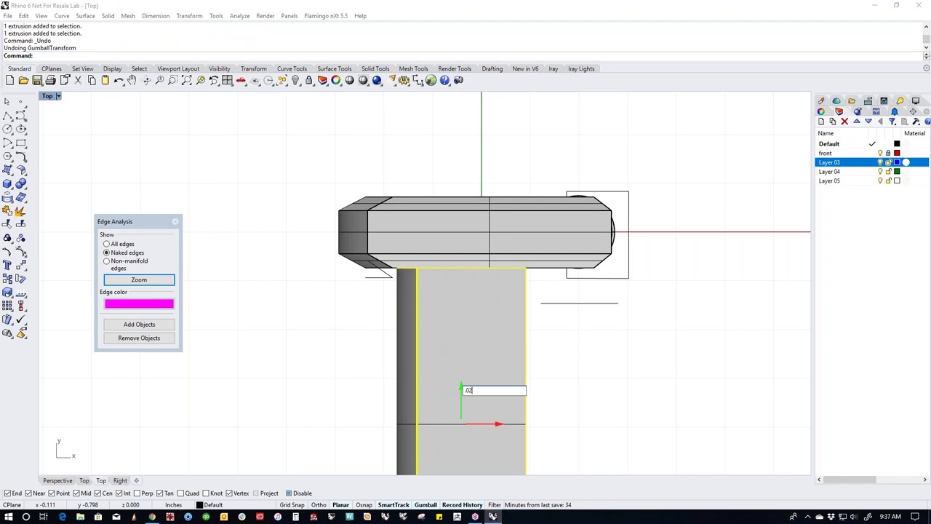
pyautogui.press('Return')
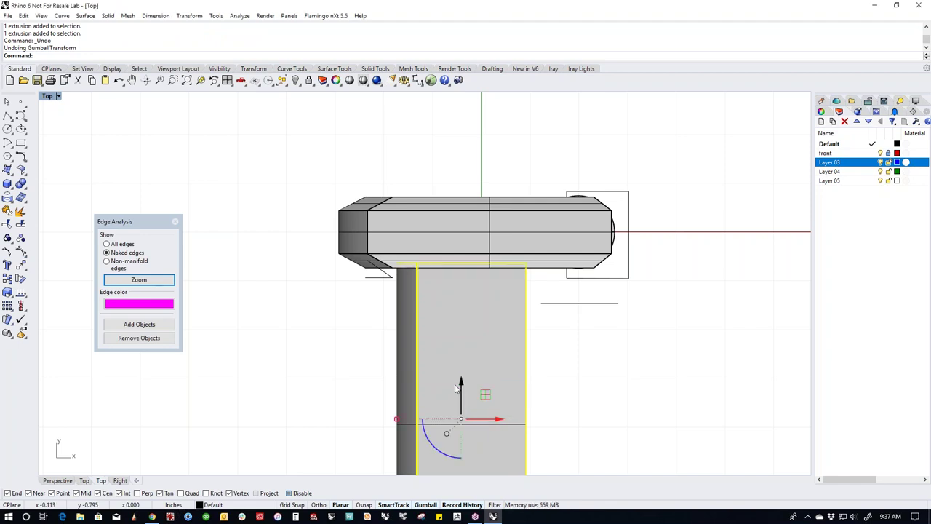
pyautogui.hotkey('ctrl', 'F4')
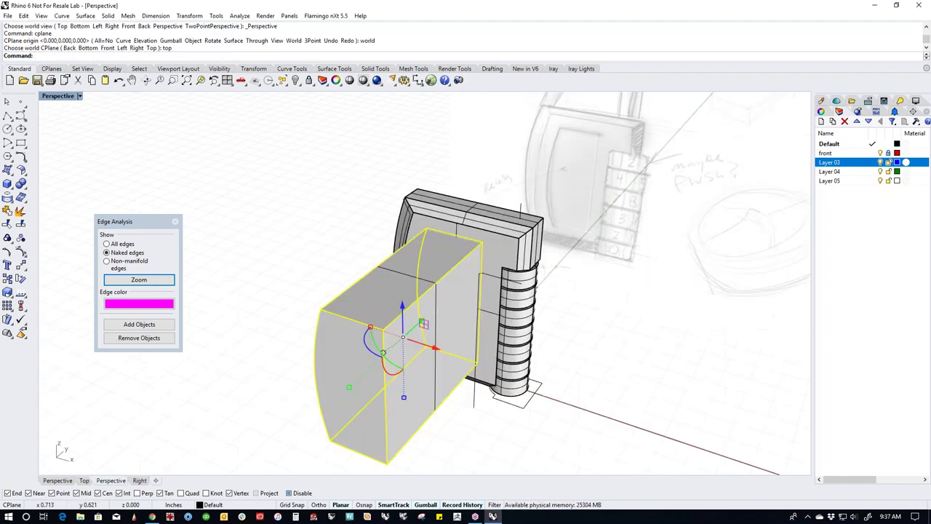
pyautogui.moveTo(514, 359); pyautogui.dragTo(407, 407, button='right')
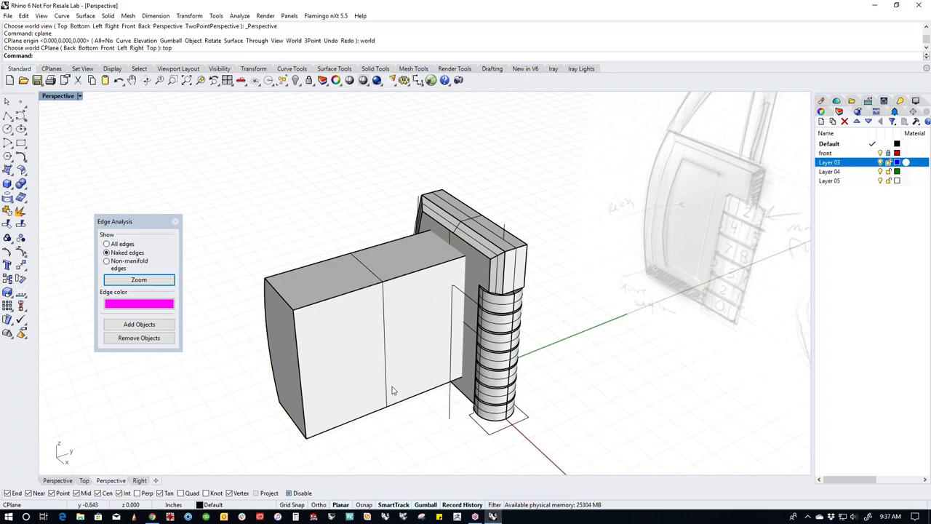
# Mirror a copy of the recess block to the back of the body across its horizontal centerline in the Top view.
pyautogui.click(342, 361)
pyautogui.moveTo(394, 356); pyautogui.dragTo(375, 317, button='right')
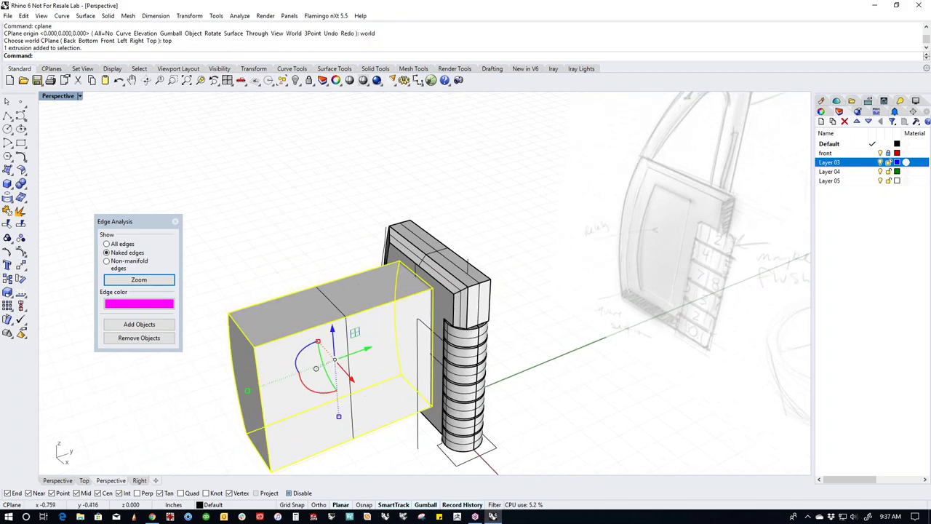
pyautogui.write('t')
pyautogui.press('Return')
pyautogui.write('M')
pyautogui.press('Return')
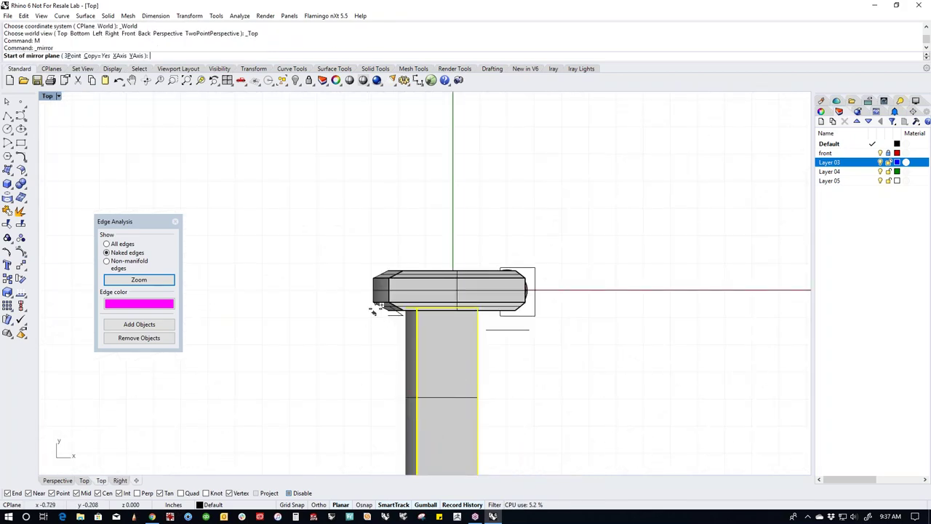
pyautogui.click(374, 291)
pyautogui.click(382, 291)
pyautogui.press('Escape')
# Subtract both recess blocks from the body with Boolean Difference and inspect the front recess in the Perspective view.
pyautogui.moveTo(210, 366); pyautogui.dragTo(262, 333, button='right')
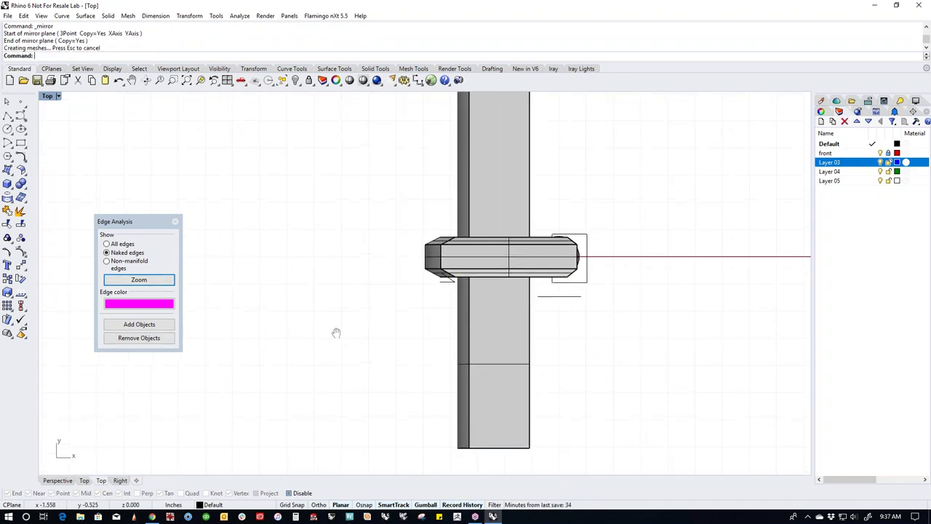
pyautogui.moveTo(336, 332); pyautogui.dragTo(315, 363, button='right')
pyautogui.click(28, 191)
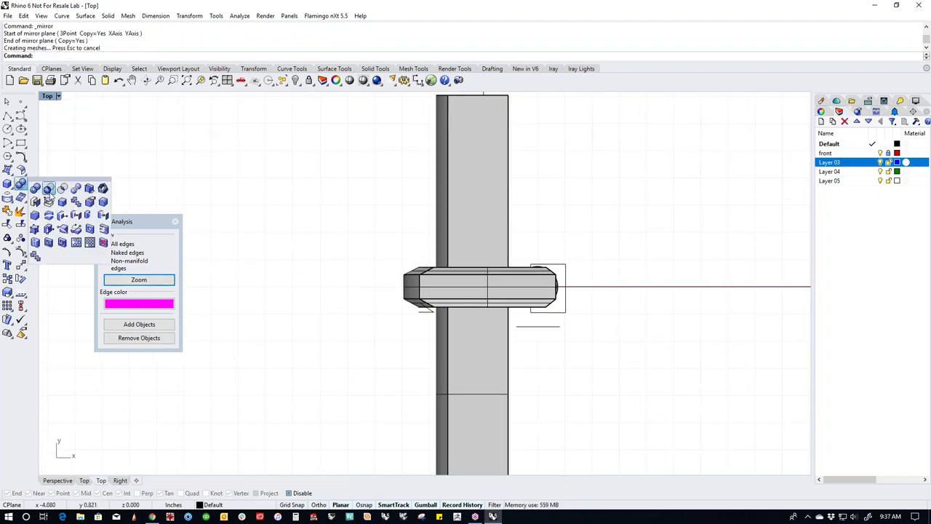
pyautogui.click(55, 191)
pyautogui.click(519, 301)
pyautogui.press('Return')
pyautogui.click(497, 344)
pyautogui.press('Return')
pyautogui.hotkey('ctrl', 'F4')
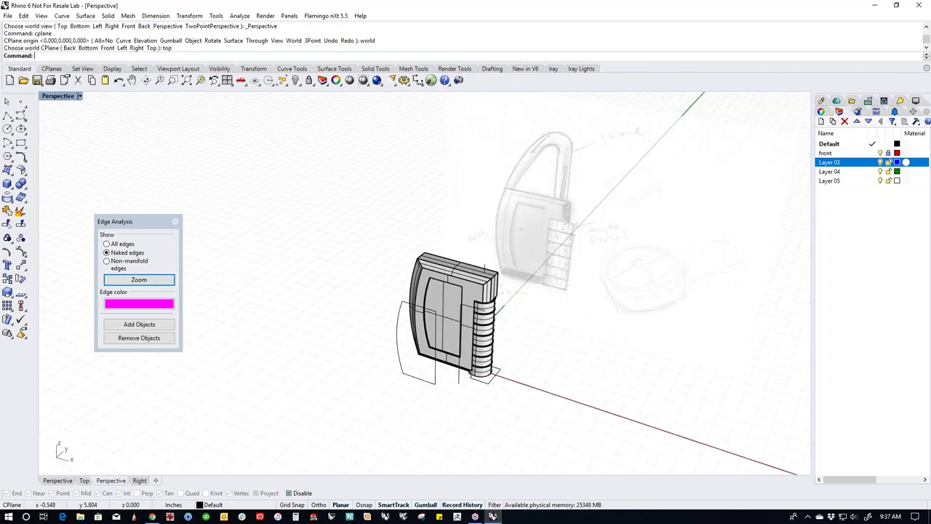
pyautogui.scroll(5, 400, 301)
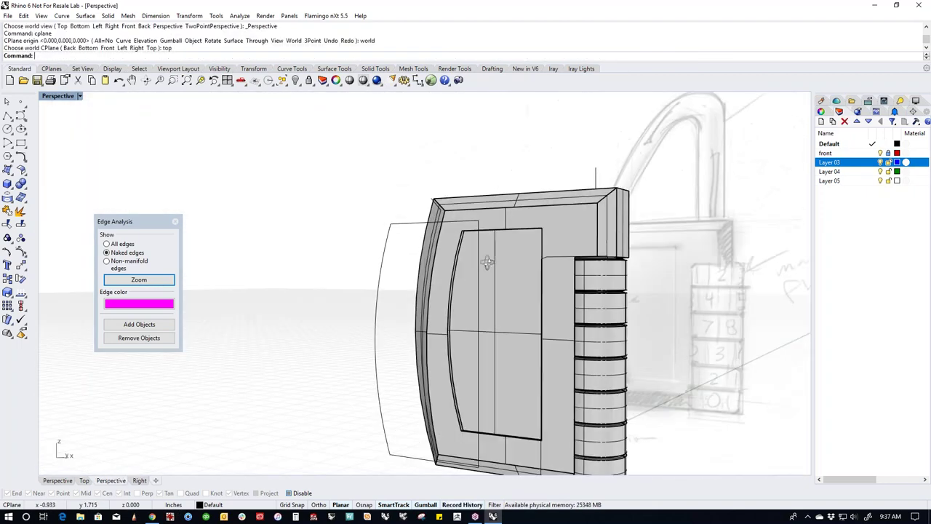
# Preview the body in shaded mode and inspect the front recess and surrounding faces from several angles.
pyautogui.moveTo(441, 295); pyautogui.dragTo(478, 290, button='right')
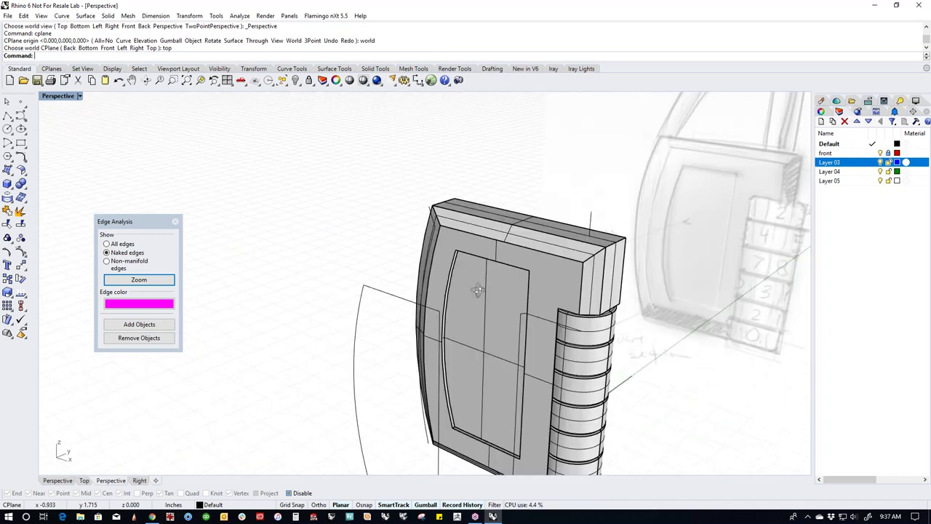
pyautogui.click(362, 82)
pyautogui.moveTo(483, 328)
pyautogui.mouseDown(button='right')
pyautogui.moveTo(441, 327)
pyautogui.moveTo(463, 288)
pyautogui.moveTo(523, 284)
pyautogui.moveTo(399, 206)
pyautogui.mouseUp(button='right')
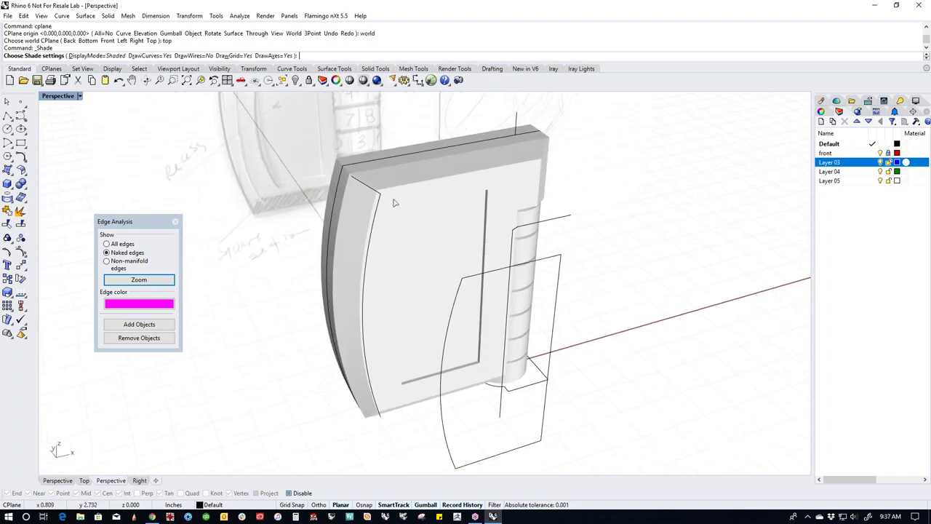
pyautogui.moveTo(352, 175); pyautogui.dragTo(451, 316, button='right')
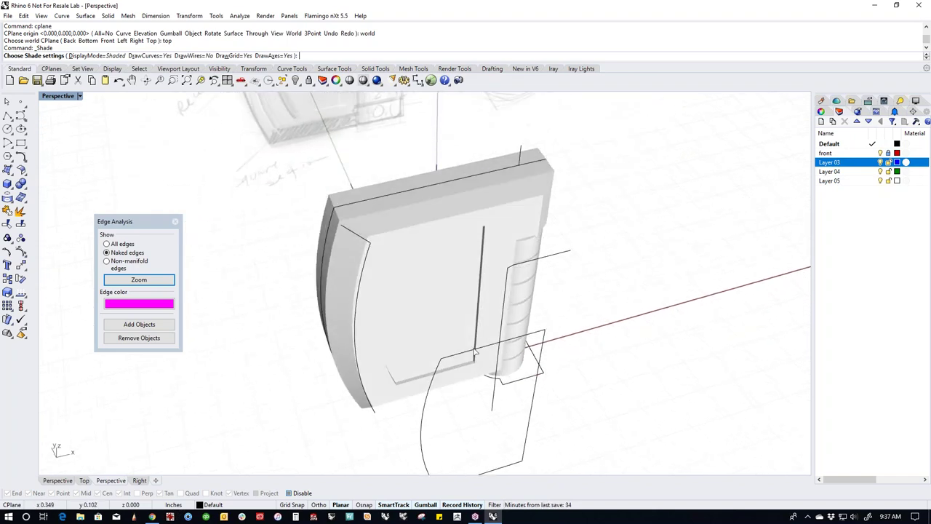
pyautogui.press('Escape')
pyautogui.moveTo(614, 366); pyautogui.dragTo(583, 312, button='right')
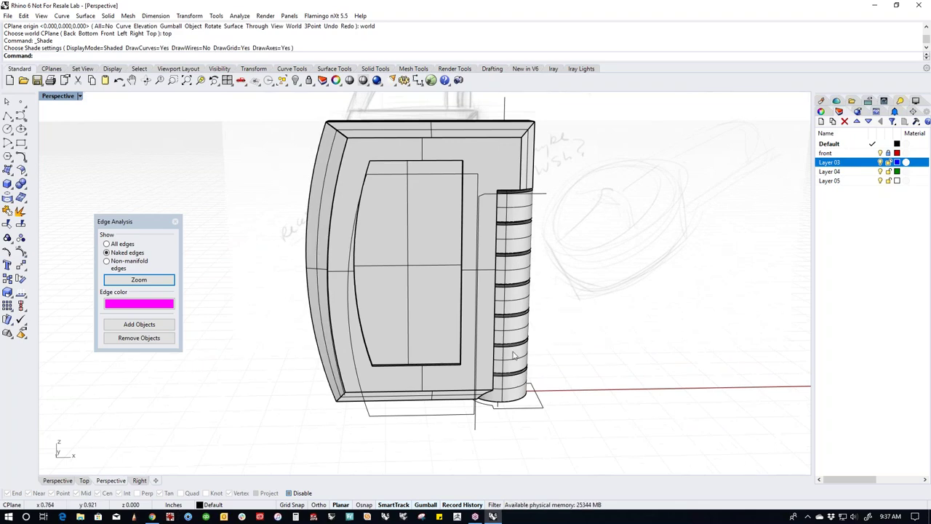
# Select all curves in the model with SelCrv and hide them.
pyautogui.write('SelCrv')
pyautogui.press('Return')
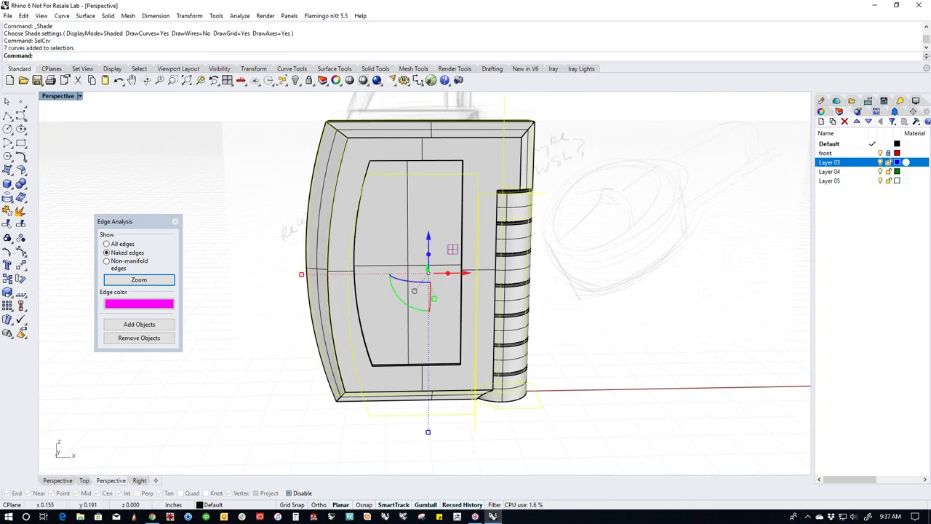
pyautogui.write('h')
pyautogui.press('Return')
pyautogui.moveTo(459, 385); pyautogui.dragTo(493, 404, button='right')
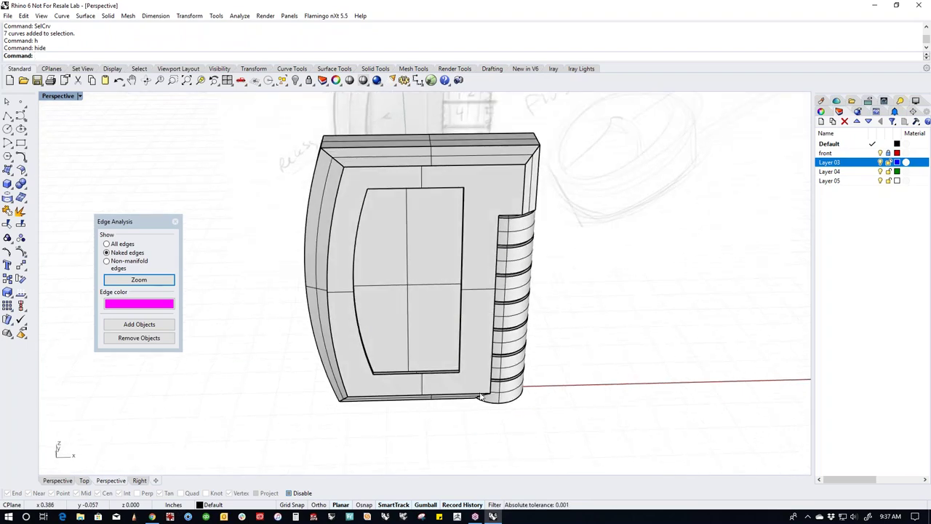
# Scale the front recess's floor face slightly smaller in height and width in the Front view to taper the recess walls.
pyautogui.click(430, 318)
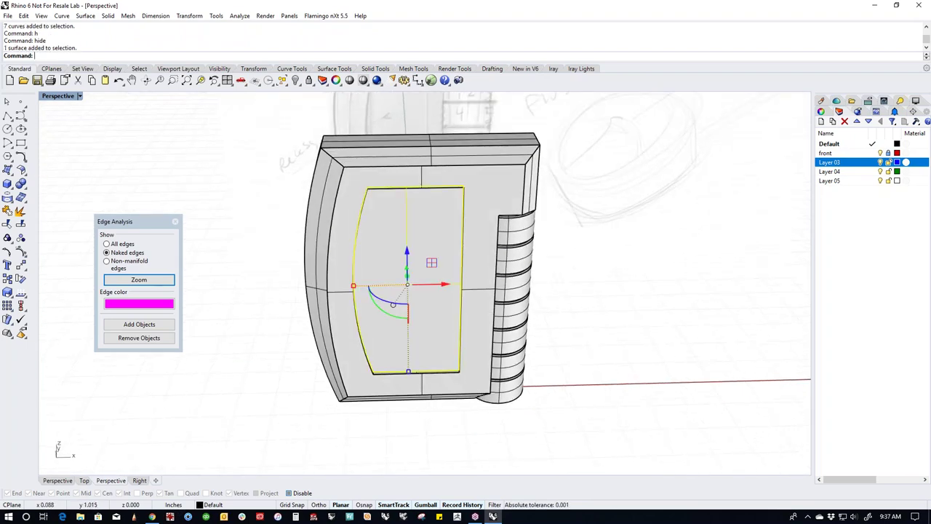
pyautogui.hotkey('ctrl', 'F2')
pyautogui.scroll(2, 381, 266)
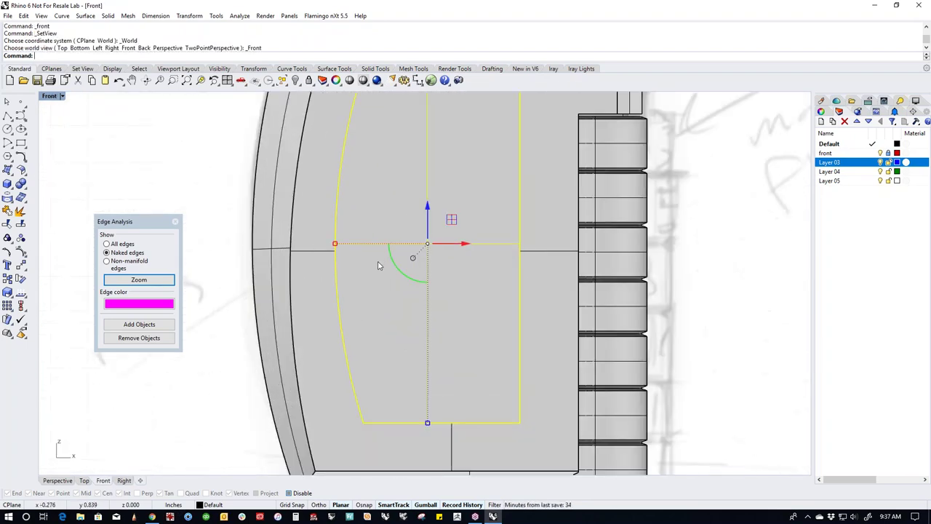
pyautogui.scroll(-3, 396, 348)
pyautogui.moveTo(420, 414); pyautogui.dragTo(420, 412)
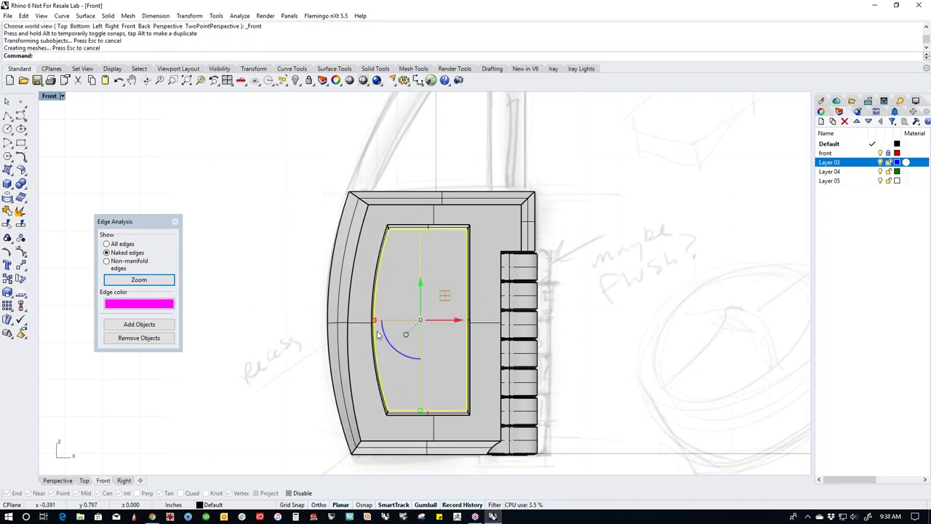
pyautogui.moveTo(373, 321); pyautogui.dragTo(374, 320)
pyautogui.click(270, 331)
# Extract the body's flat back face around the straight-walled recess as a separate surface in the Perspective view.
pyautogui.hotkey('ctrl', 'F4')
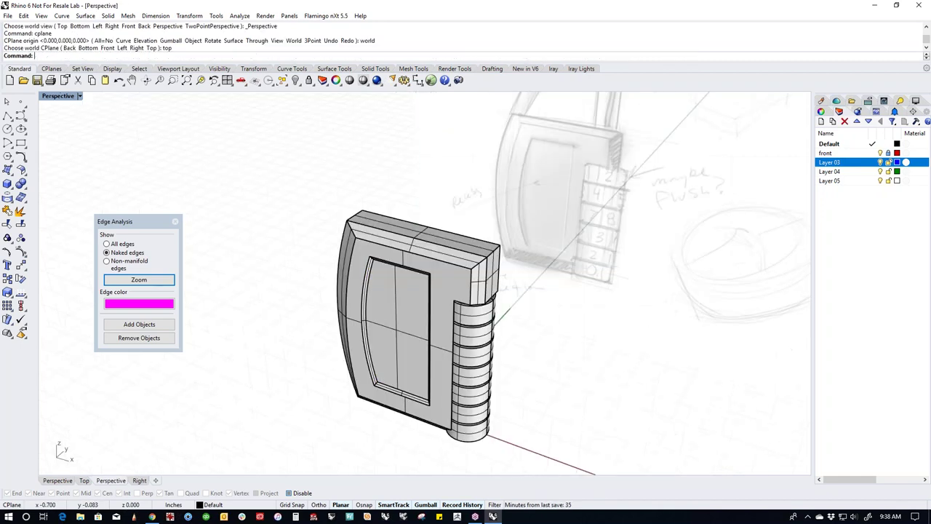
pyautogui.scroll(5, 415, 392)
pyautogui.moveTo(414, 393)
pyautogui.mouseDown(button='right')
pyautogui.moveTo(501, 370)
pyautogui.moveTo(430, 297)
pyautogui.moveTo(363, 289)
pyautogui.mouseUp(button='right')
pyautogui.moveTo(396, 324)
pyautogui.mouseDown(button='right')
pyautogui.moveTo(426, 374)
pyautogui.moveTo(481, 339)
pyautogui.mouseUp(button='right')
pyautogui.moveTo(432, 318)
pyautogui.mouseDown(button='right')
pyautogui.moveTo(422, 293)
pyautogui.moveTo(420, 324)
pyautogui.moveTo(478, 298)
pyautogui.moveTo(244, 326)
pyautogui.moveTo(420, 360)
pyautogui.mouseUp(button='right')
pyautogui.scroll(-5, 422, 294)
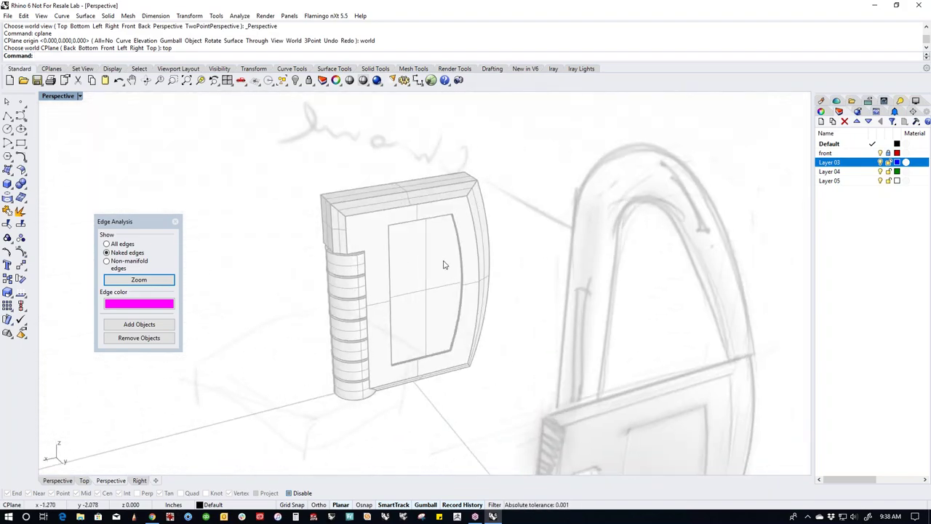
pyautogui.scroll(4, 420, 359)
pyautogui.middleClick(396, 376)
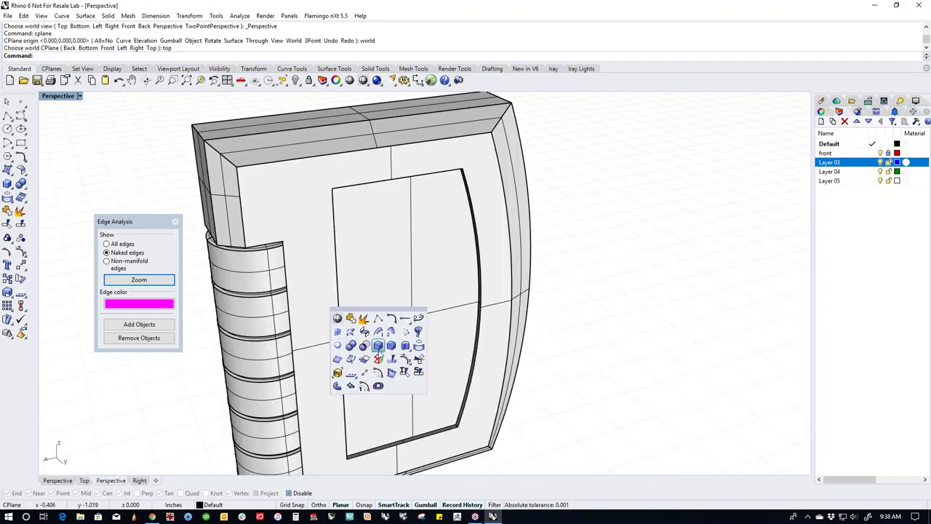
pyautogui.click(358, 319)
pyautogui.click(318, 337)
pyautogui.rightClick(324, 340)
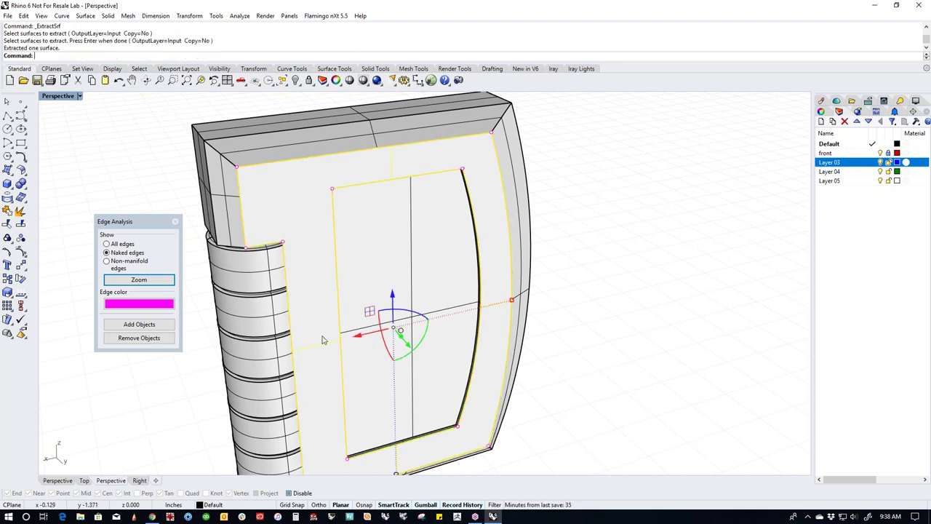
# Delete the straight-walled back recess and join the extracted back face to the body again.
pyautogui.click(362, 382)
pyautogui.press('Delete')
pyautogui.moveTo(684, 391); pyautogui.dragTo(468, 465)
pyautogui.write('join')
pyautogui.press('Return')
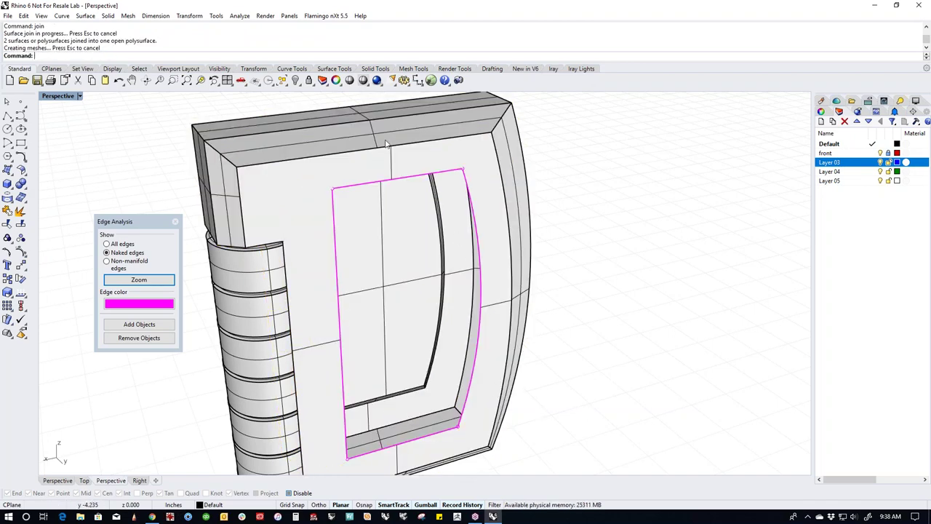
# Select the floor and all tapered wall faces of the front recess as sub-objects of the body.
pyautogui.moveTo(370, 293); pyautogui.dragTo(429, 350, button='right')
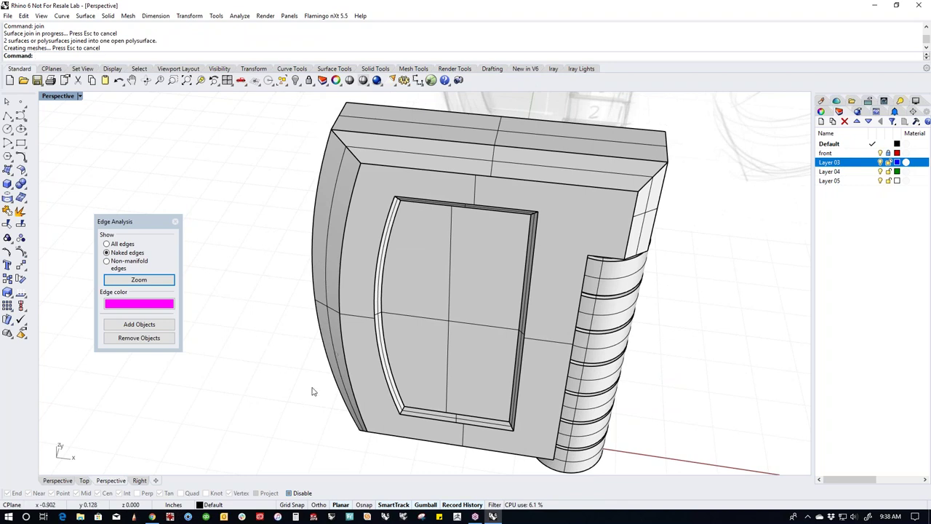
pyautogui.click(425, 420)
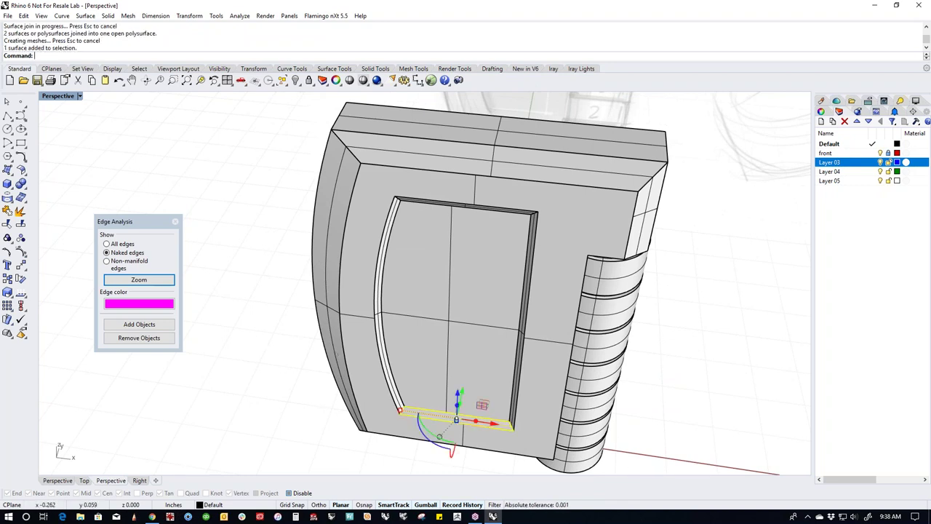
pyautogui.keyDown('shift'); pyautogui.click(398, 403); pyautogui.keyUp('shift')
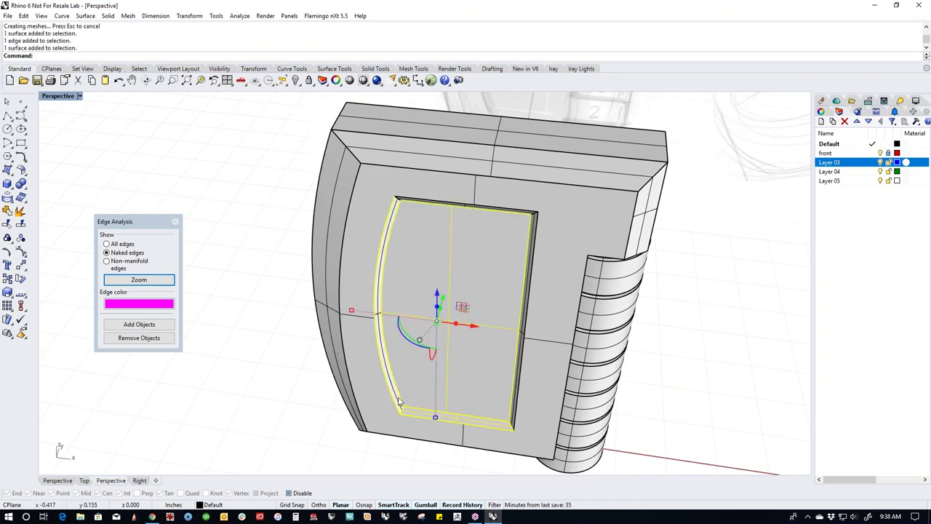
pyautogui.scroll(3, 400, 400)
pyautogui.scroll(-5, 414, 375)
pyautogui.moveTo(414, 376); pyautogui.dragTo(436, 182, button='right')
pyautogui.keyDown('shift'); pyautogui.click(440, 204); pyautogui.keyUp('shift')
# Mirror a copy of the tapered recess faces to the back across the body's horizontal centerline in the Top view.
pyautogui.hotkey('ctrl', 'F1')
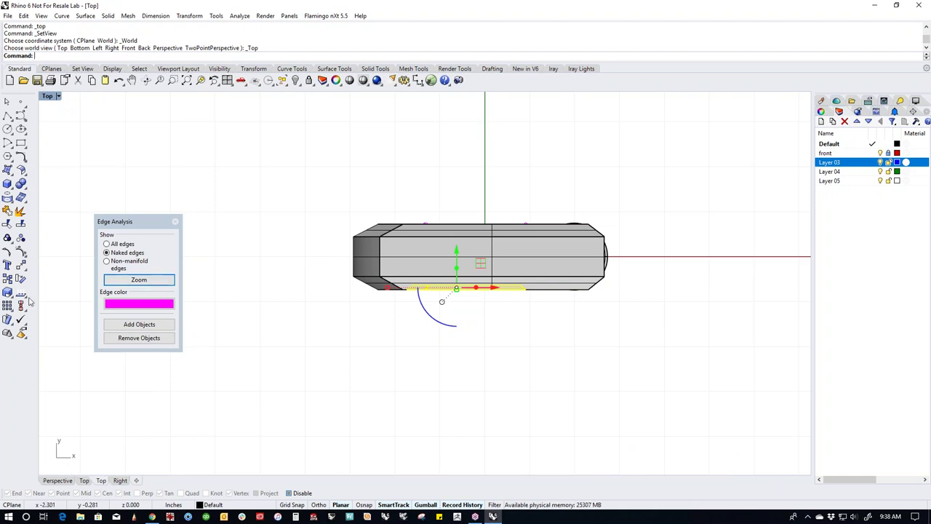
pyautogui.click(23, 269)
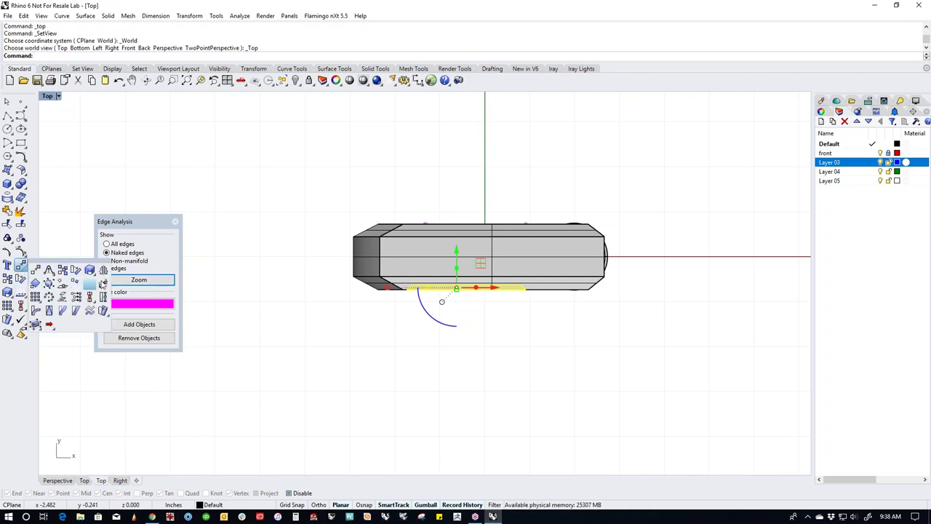
pyautogui.click(104, 270)
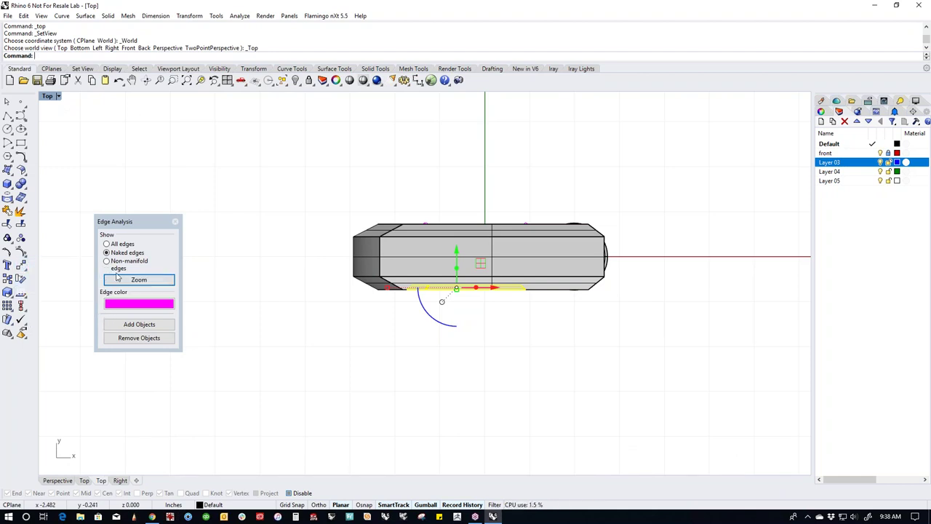
pyautogui.press('Escape')
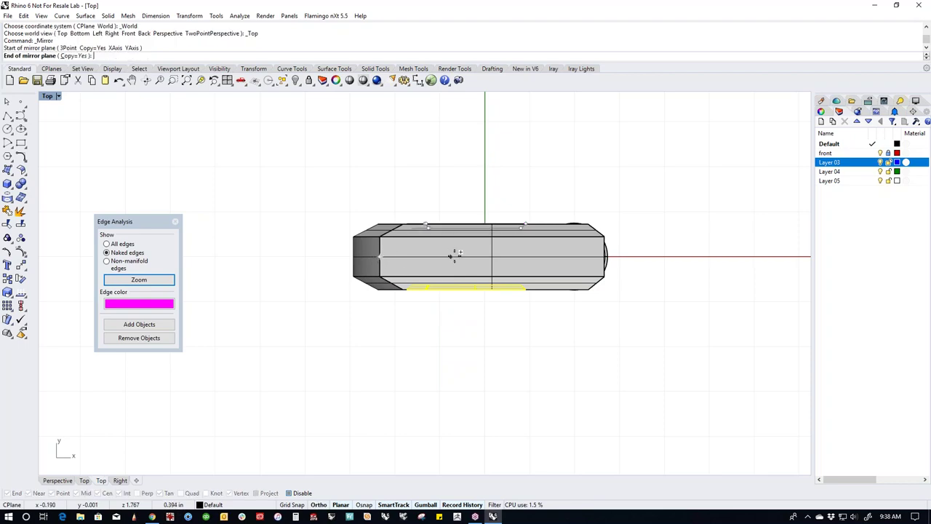
pyautogui.write('P')
pyautogui.press('Return')
pyautogui.moveTo(524, 371); pyautogui.dragTo(609, 373, button='right')
pyautogui.click(562, 378)
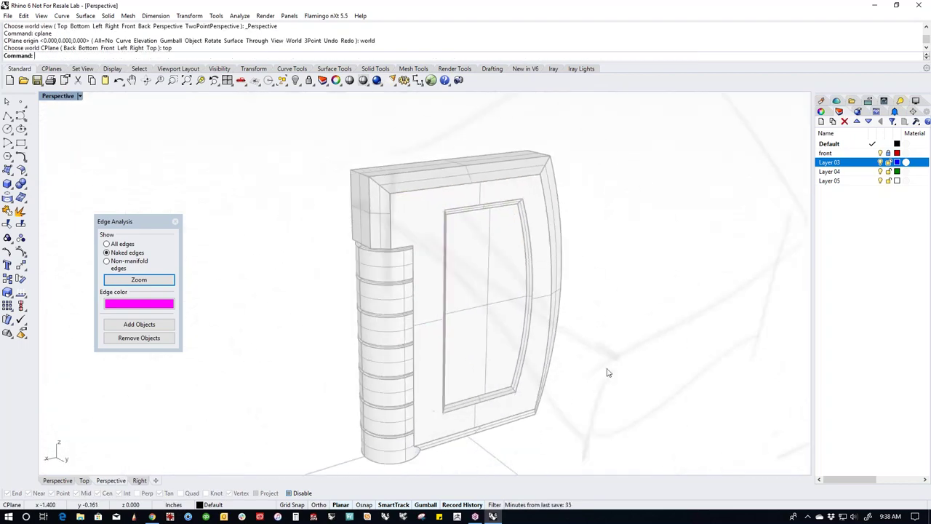
# Try to join the mirrored recess to the body.
pyautogui.click(500, 374)
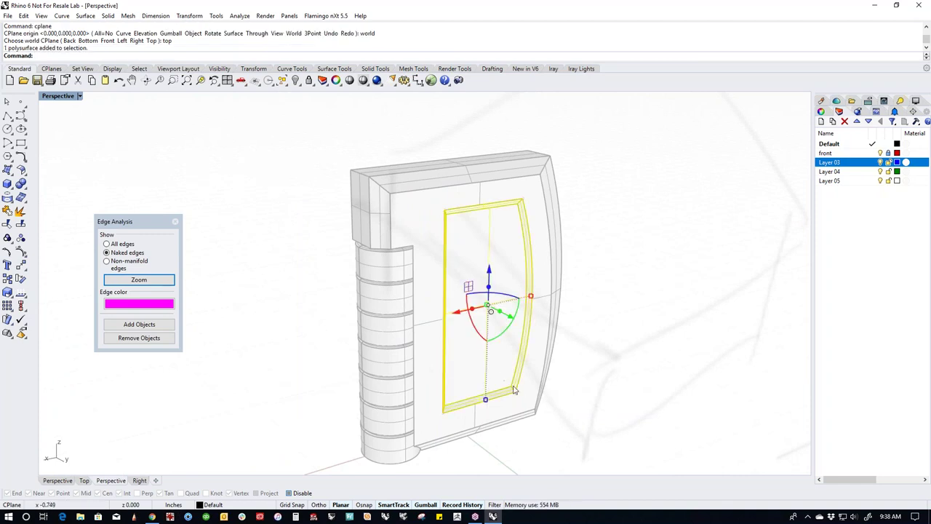
pyautogui.keyDown('shift'); pyautogui.click(520, 417); pyautogui.keyUp('shift')
pyautogui.hotkey('ctrl', 'j')
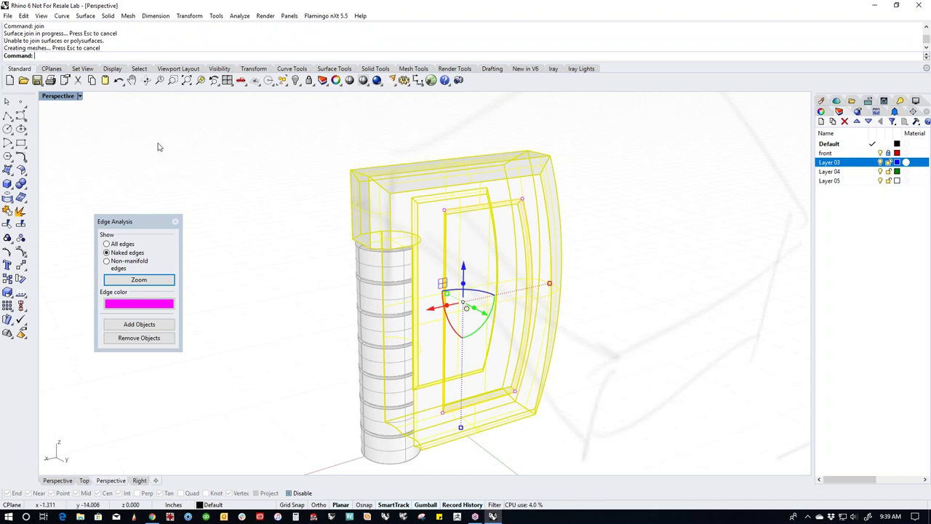
pyautogui.press('Escape')
# Move the mirrored recess from its upper outer corner onto the matching corner of the opening in the body's back face.
pyautogui.scroll(3, 511, 291)
pyautogui.click(495, 285)
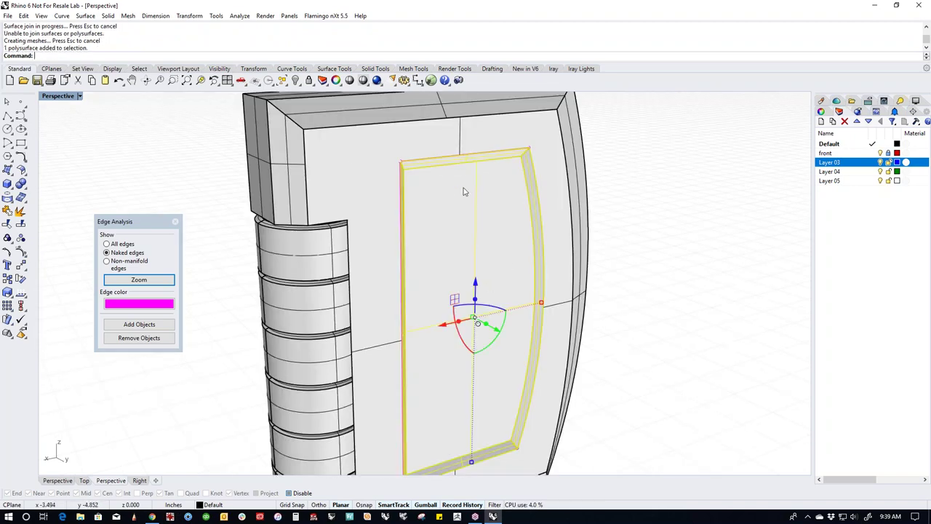
pyautogui.scroll(5, 467, 191)
pyautogui.moveTo(381, 174); pyautogui.dragTo(350, 187, button='right')
pyautogui.scroll(5, 350, 187)
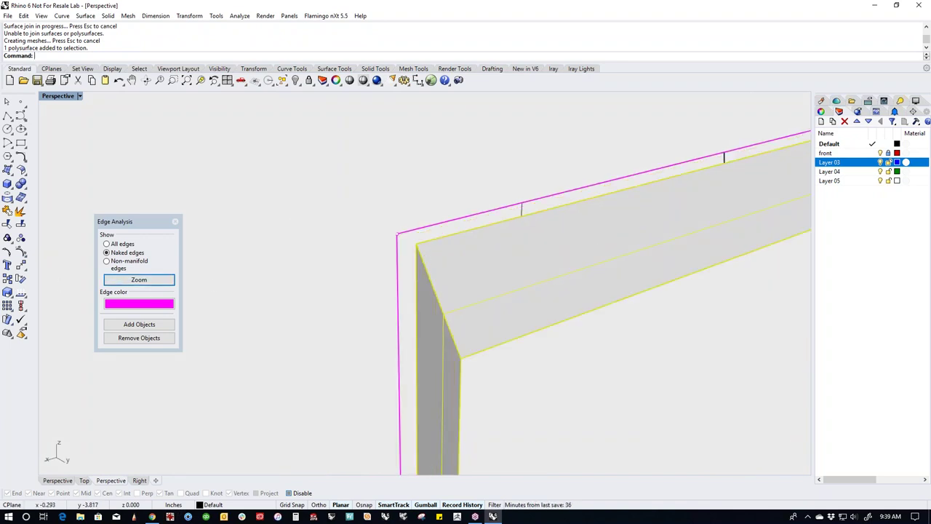
pyautogui.click(22, 266)
pyautogui.click(416, 246)
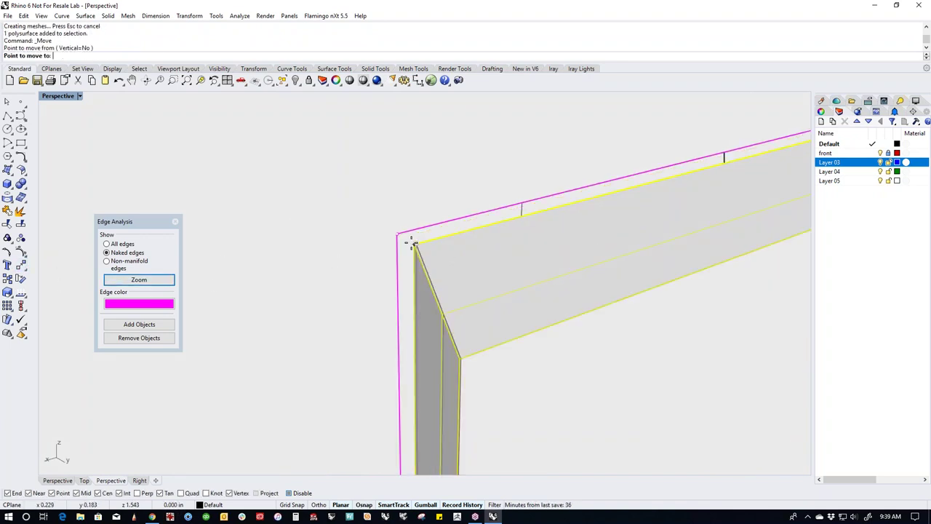
pyautogui.click(398, 234)
pyautogui.scroll(-10, 436, 328)
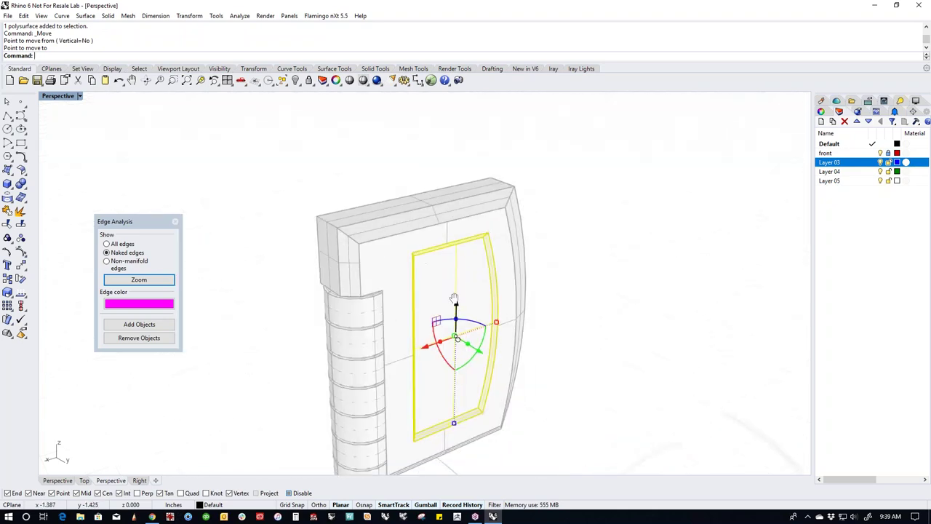
# Join the aligned back recess to the body and check the result in the command history and the Perspective view.
pyautogui.keyDown('shift'); pyautogui.click(477, 392); pyautogui.keyUp('shift')
pyautogui.write('join')
pyautogui.press('Return')
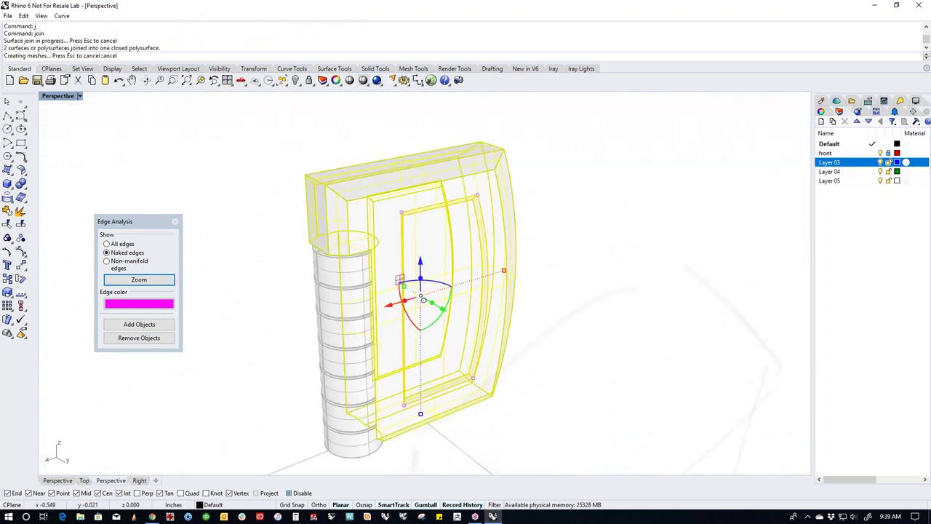
pyautogui.tripleClick(137, 41)
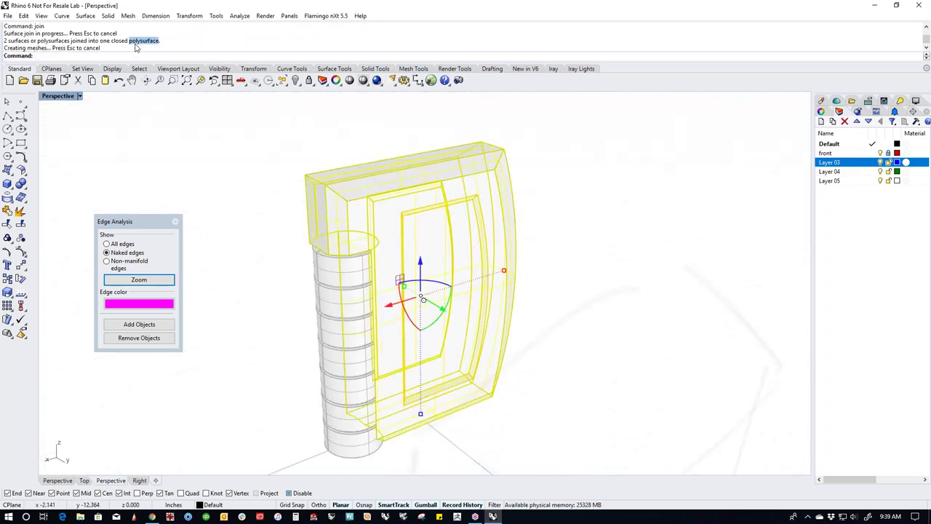
pyautogui.click(262, 262)
pyautogui.moveTo(262, 262); pyautogui.dragTo(379, 396, button='right')
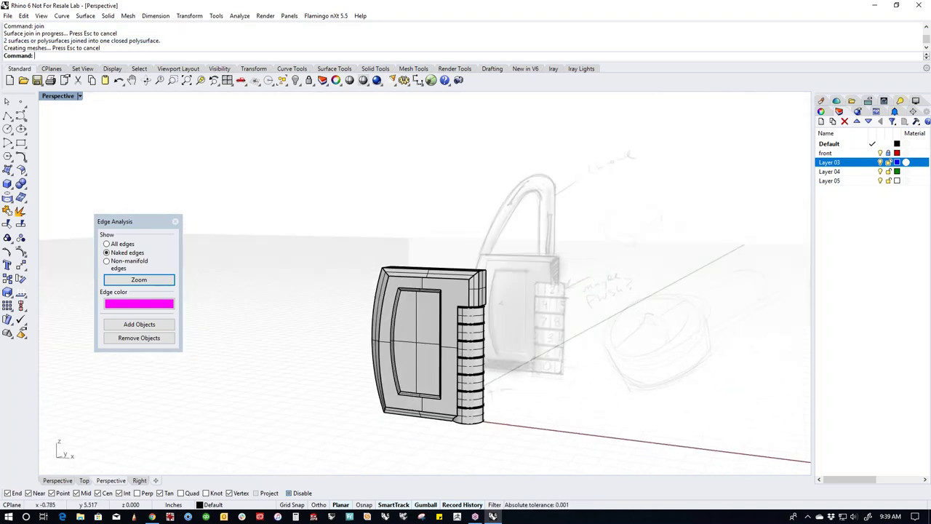
# Save the model to the Desktop as a Rhino 6 file named lock.
pyautogui.click(7, 15)
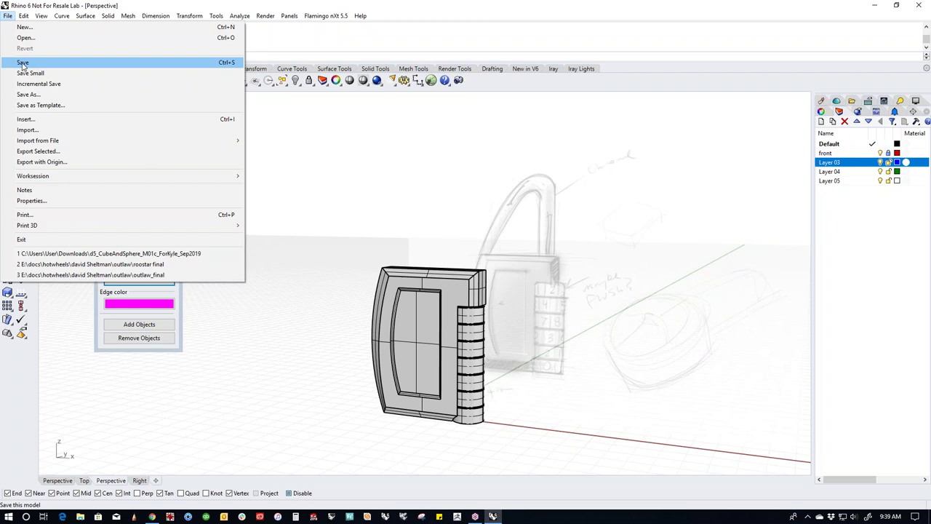
pyautogui.click(23, 62)
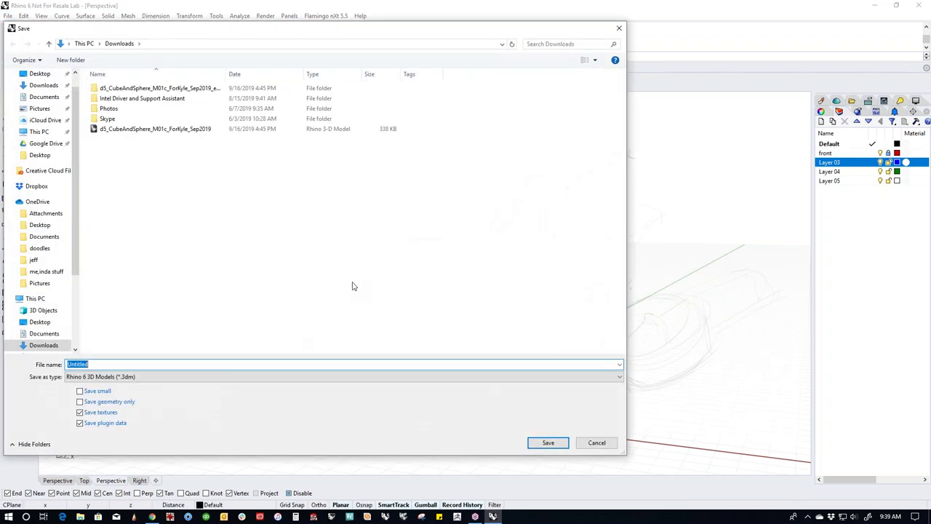
pyautogui.write('lock')
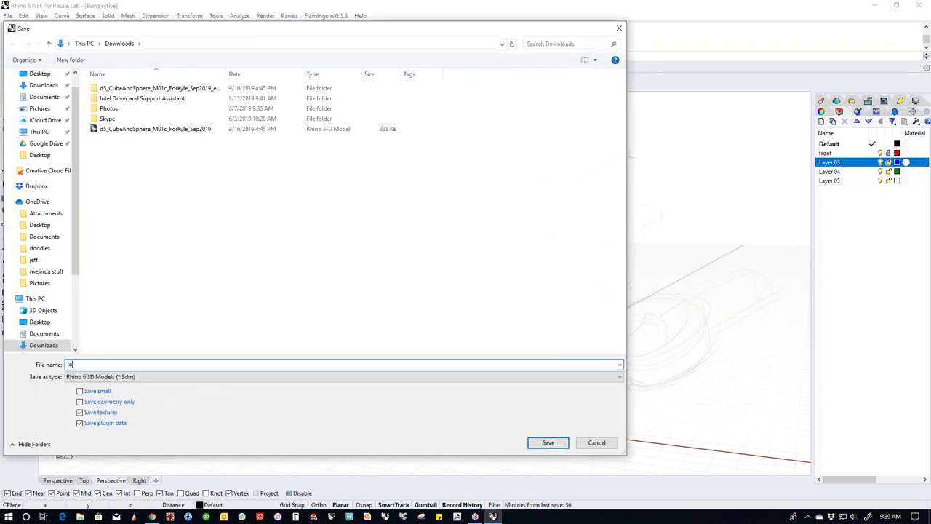
pyautogui.click(42, 74)
pyautogui.write('ck')
pyautogui.click(548, 443)
pyautogui.moveTo(305, 240); pyautogui.dragTo(350, 255, button='right')
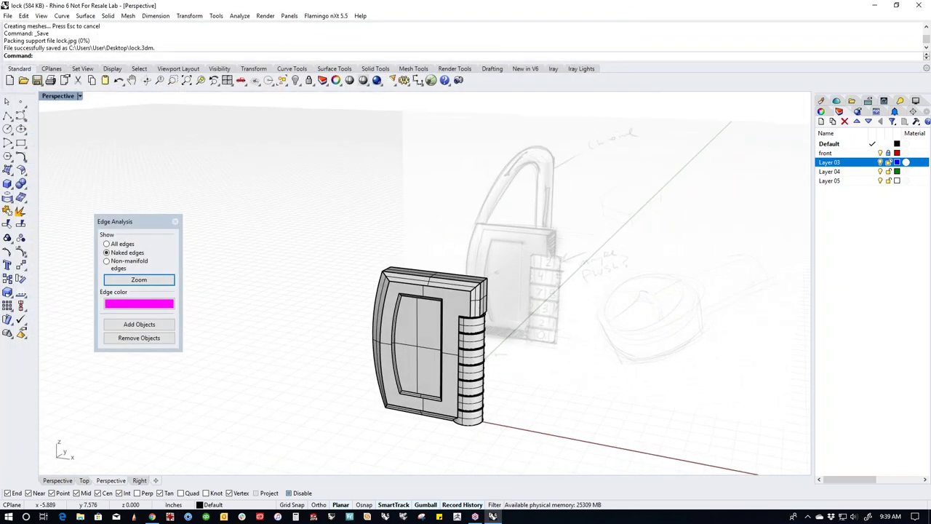
# In the Front view, draw a vertical line from the body's upper edge past the top of the sketched shackle's straight leg.
pyautogui.press('Return')
pyautogui.scroll(5, 497, 288)
pyautogui.scroll(-4, 497, 289)
pyautogui.scroll(1, 497, 288)
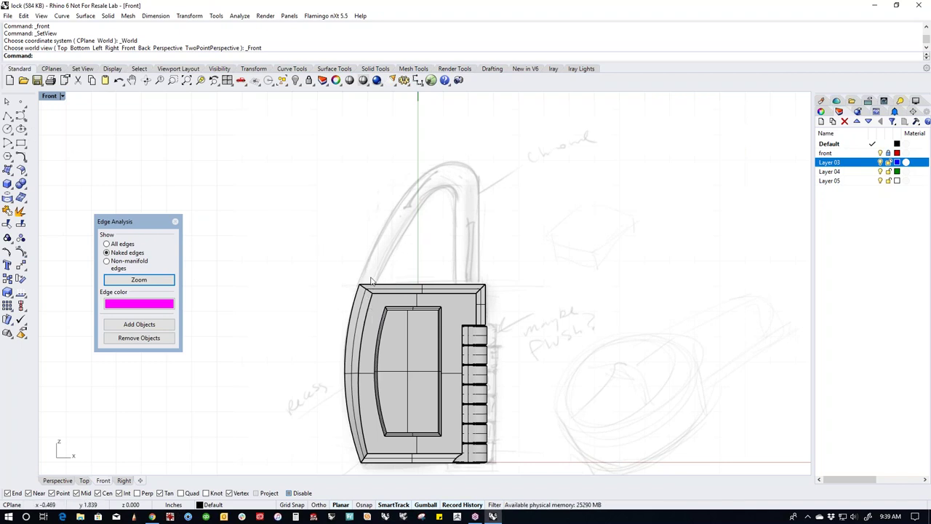
pyautogui.click(20, 115)
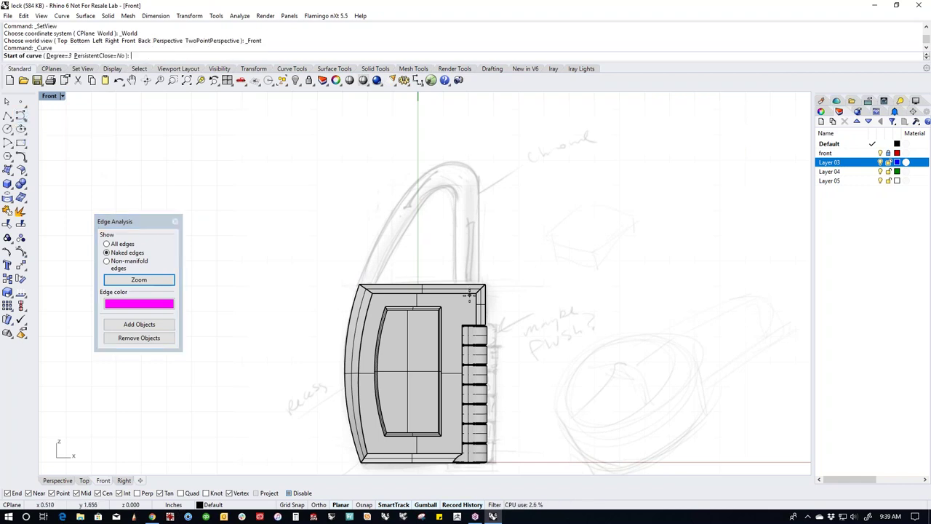
pyautogui.click(470, 294)
pyautogui.click(470, 133)
pyautogui.press('Return')
pyautogui.press('Return')
pyautogui.press('Escape')
# Duplicate the body's outer curved side edge and isolate it together with the vertical line.
pyautogui.middleClick(327, 306)
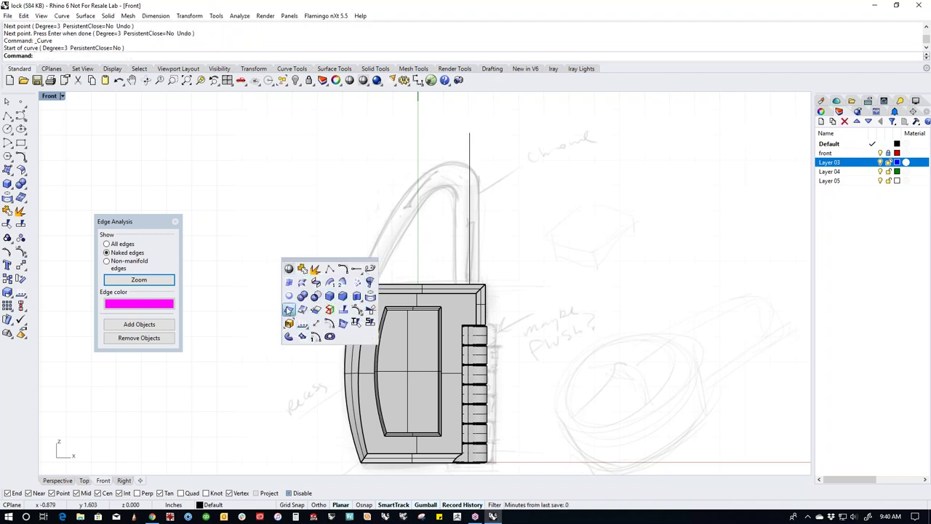
pyautogui.click(317, 322)
pyautogui.click(350, 324)
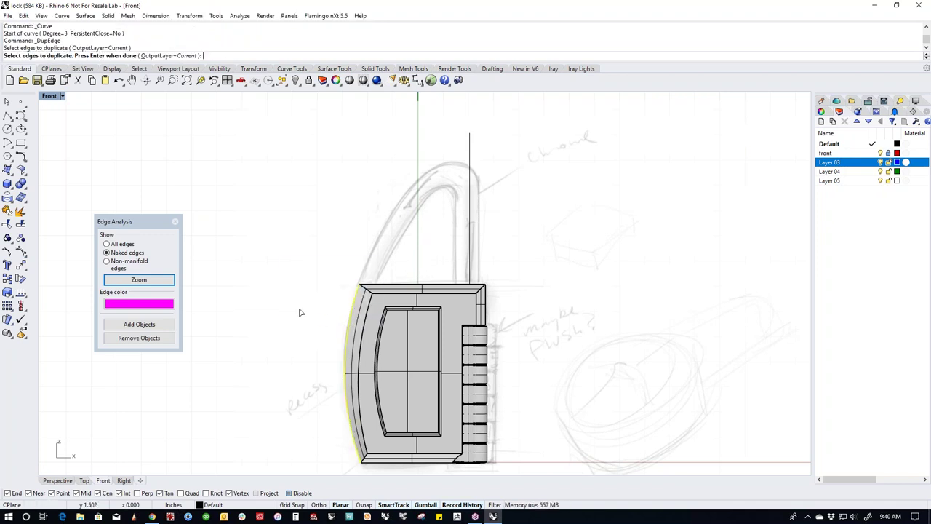
pyautogui.press('Return')
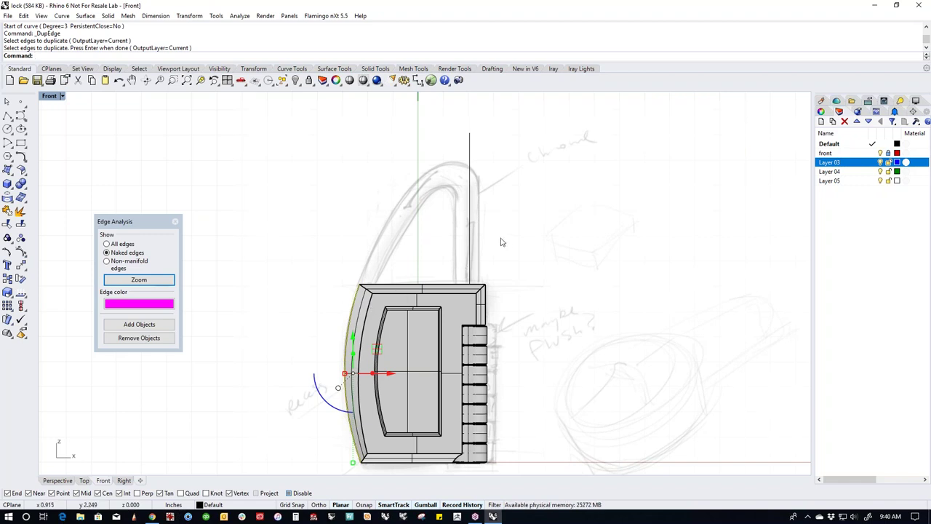
pyautogui.keyDown('shift'); pyautogui.click(458, 250); pyautogui.keyUp('shift')
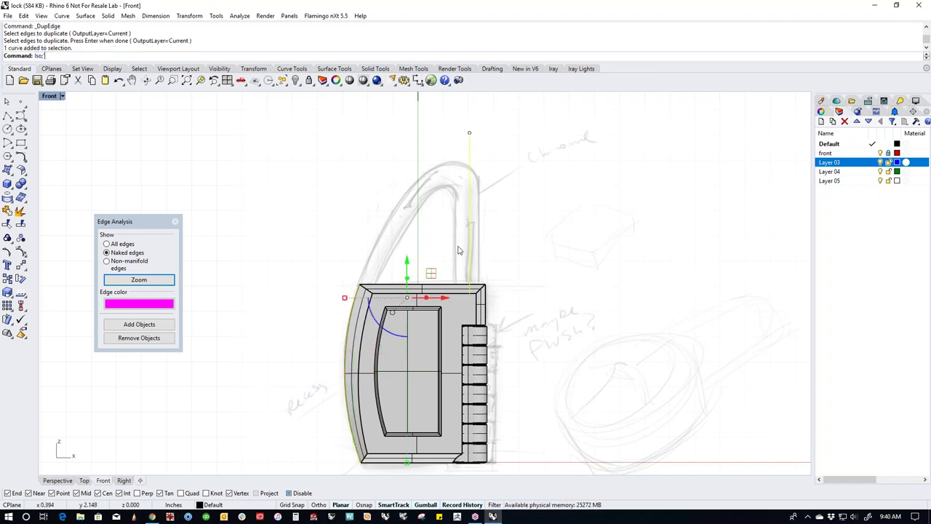
pyautogui.write('Iso')
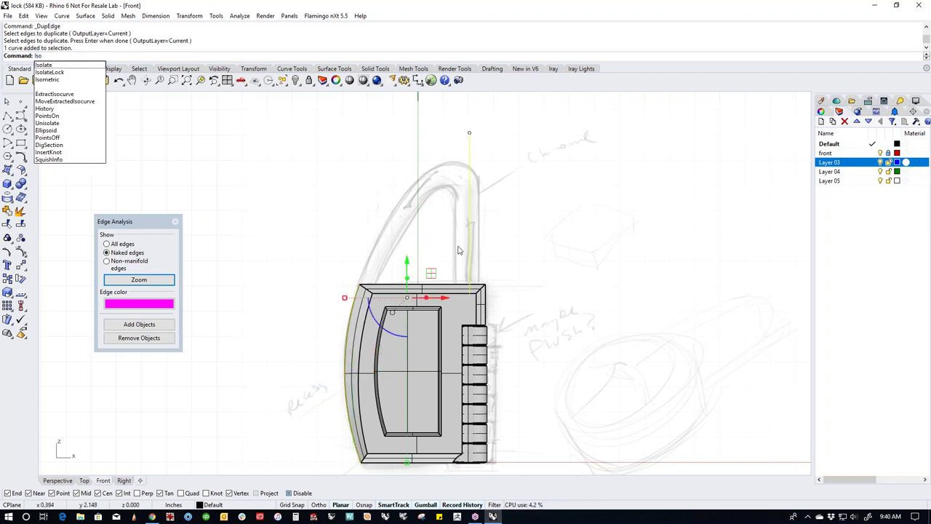
pyautogui.write('late')
pyautogui.press('Return')
pyautogui.press('Escape')
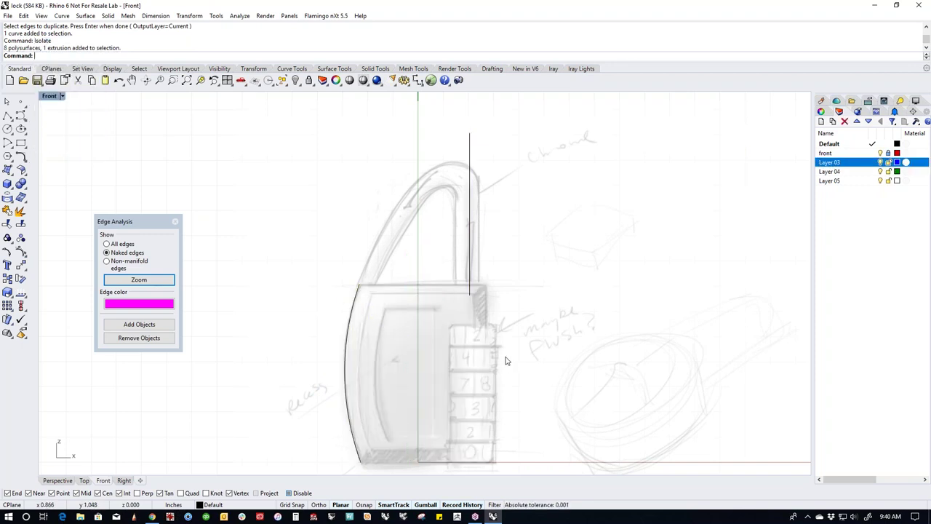
# Extend the duplicated side edge upward with the Natural type so that it crosses the vertical line above the sketched shackle.
pyautogui.moveTo(381, 330); pyautogui.dragTo(357, 339, button='right')
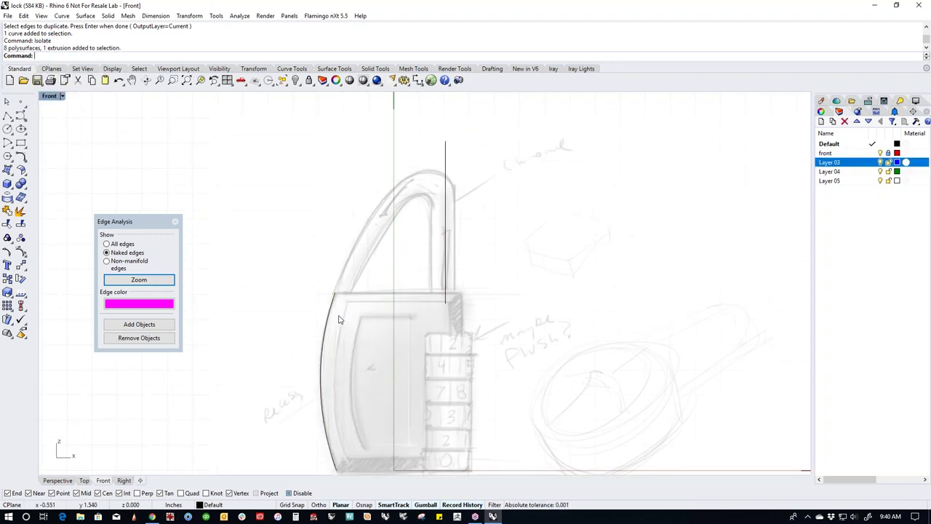
pyautogui.click(24, 162)
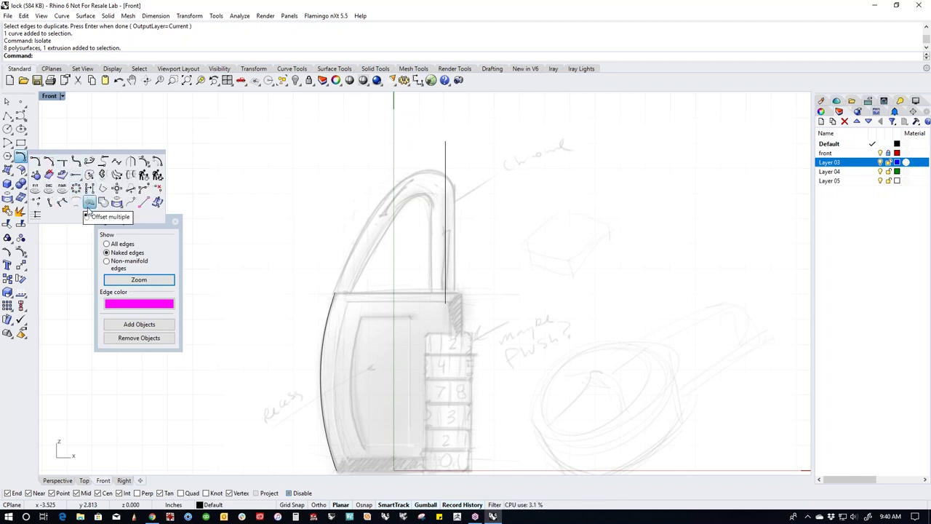
pyautogui.middleClick(245, 195)
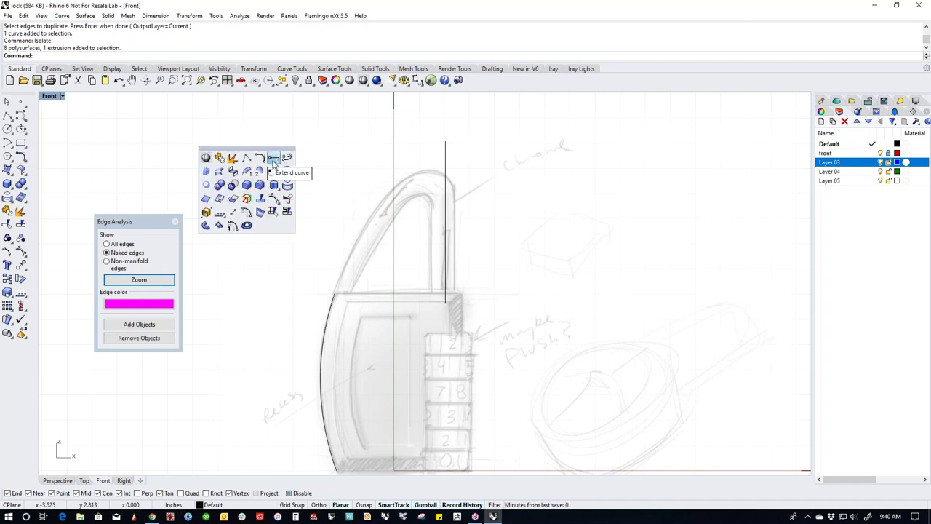
pyautogui.click(25, 166)
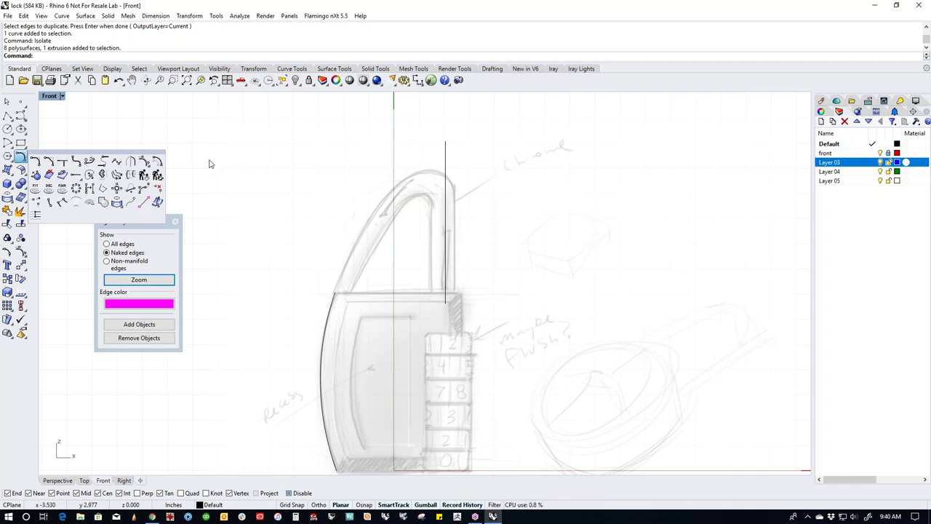
pyautogui.middleClick(229, 188)
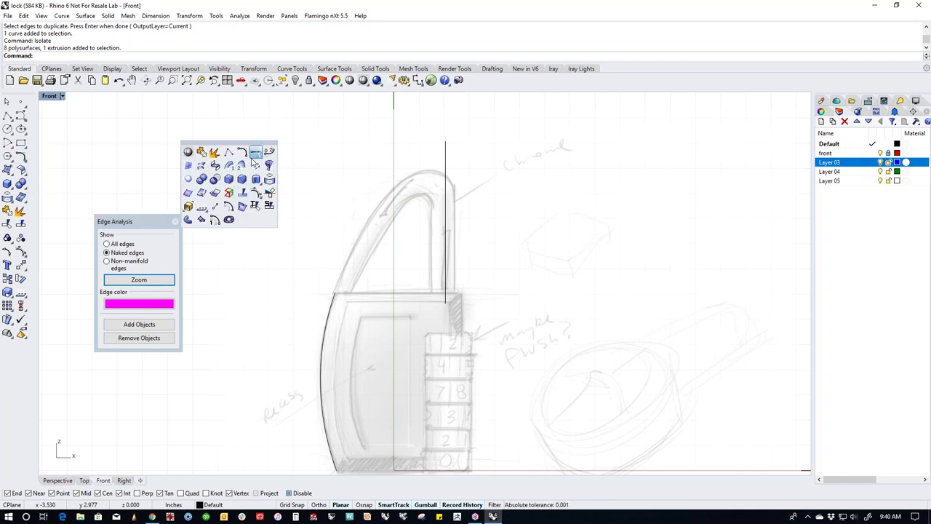
pyautogui.click(256, 152)
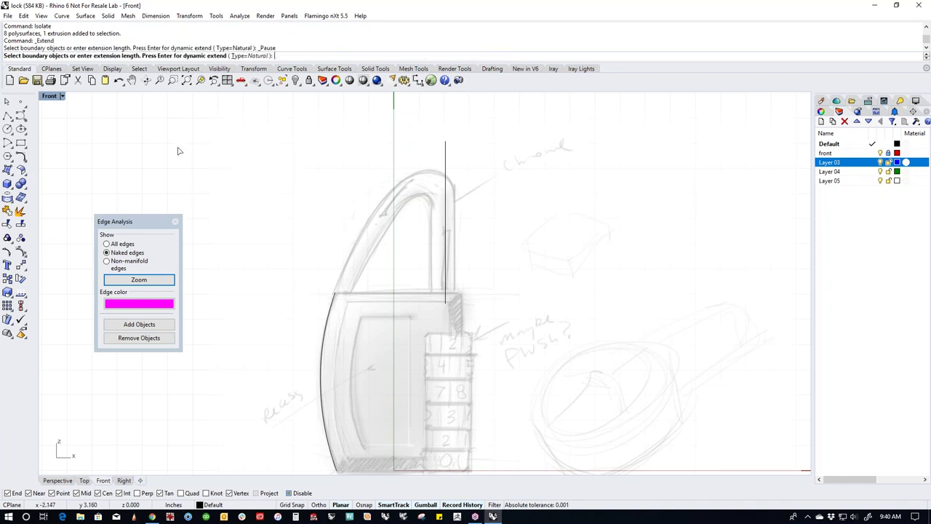
pyautogui.press('Return')
pyautogui.click(333, 307)
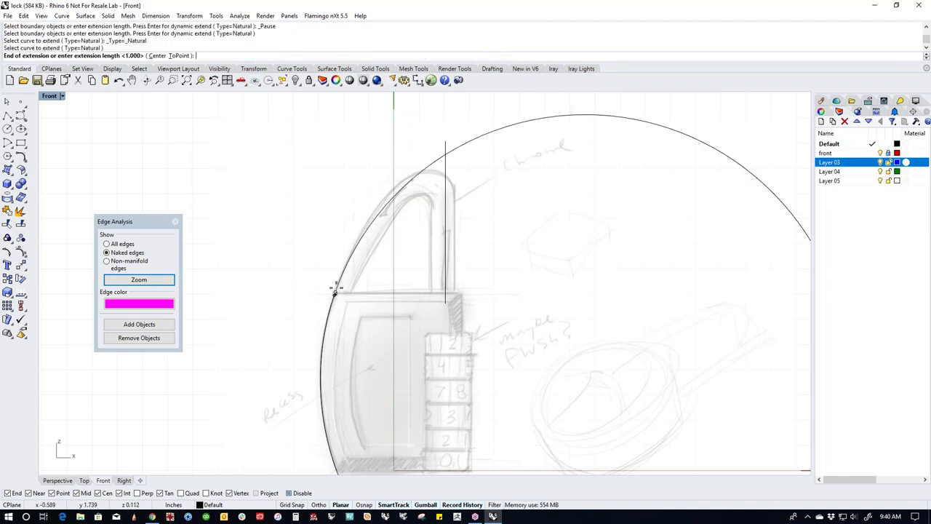
pyautogui.click(477, 139)
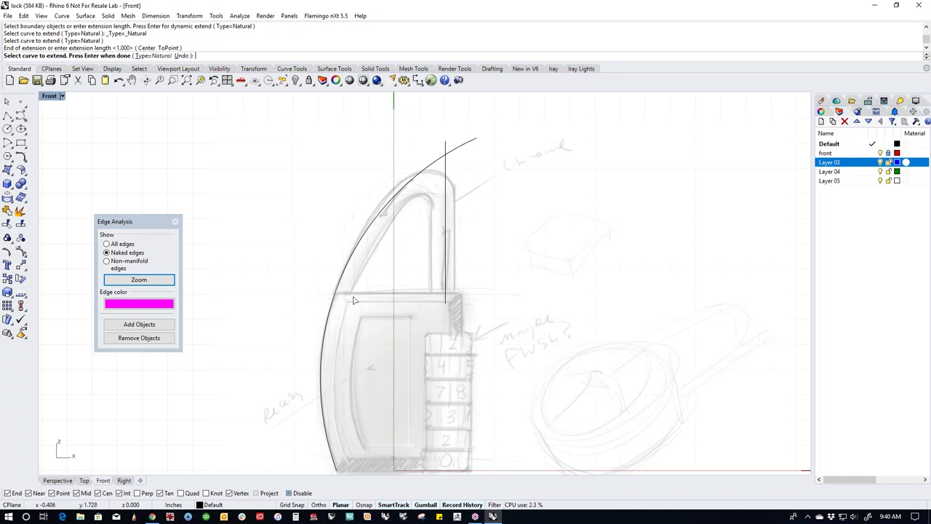
pyautogui.click(446, 259)
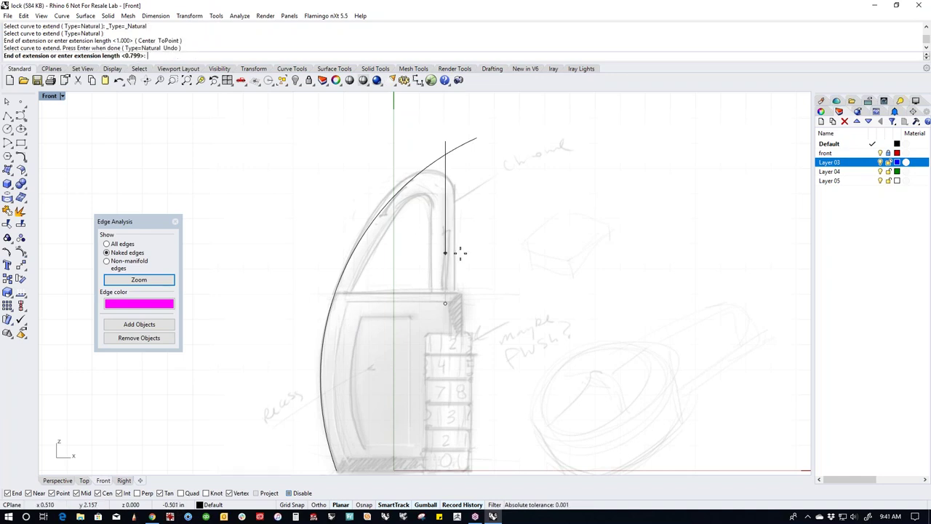
pyautogui.press('Escape')
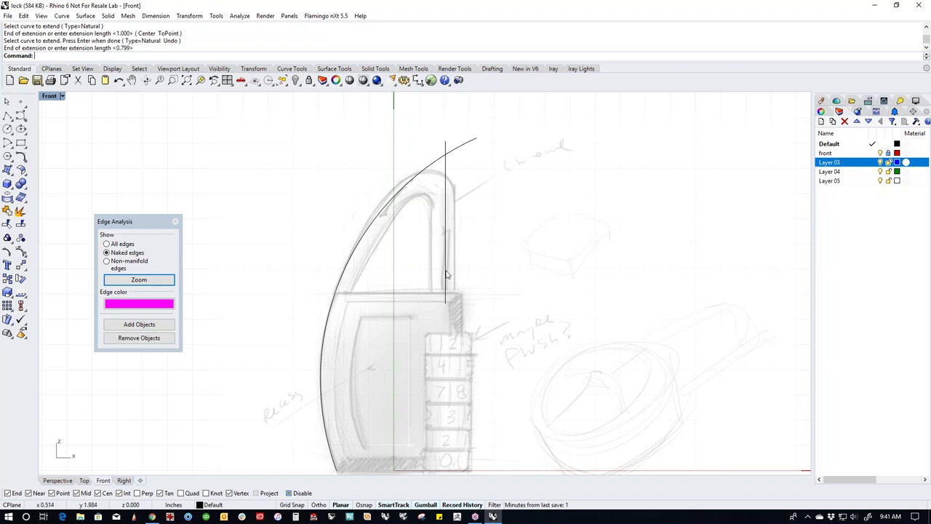
# Move the vertical line about 0.09 in outward onto the outer edge of the sketched shackle's straight leg.
pyautogui.click(450, 270)
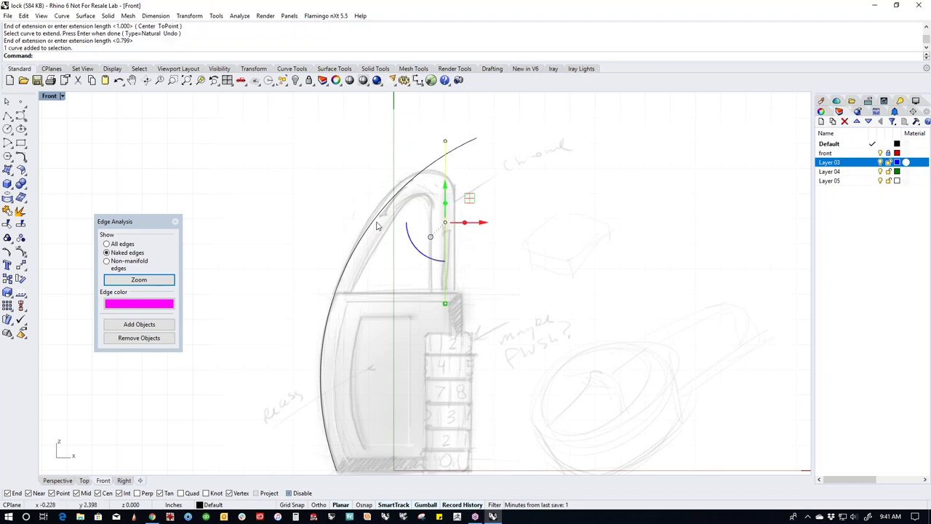
pyautogui.moveTo(477, 224); pyautogui.dragTo(455, 232)
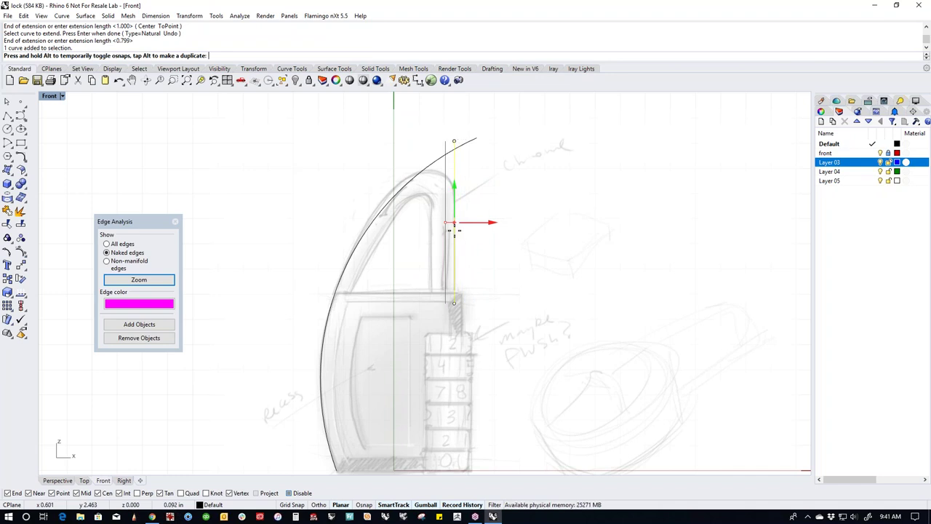
pyautogui.press('Escape')
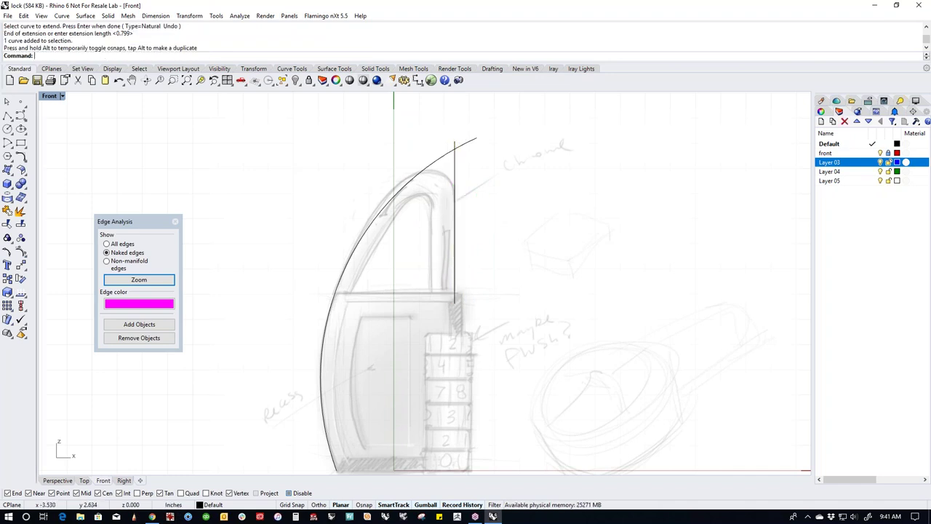
# Create an adjustable blend between the extended arc and vertical line, sliding both ends down to the shackle bend and using Tangency at both.
pyautogui.click(21, 158)
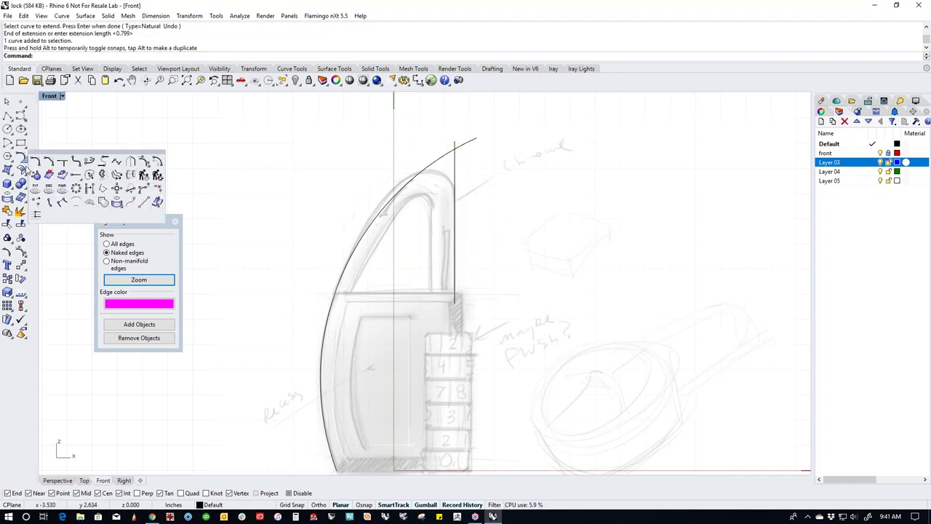
pyautogui.click(89, 162)
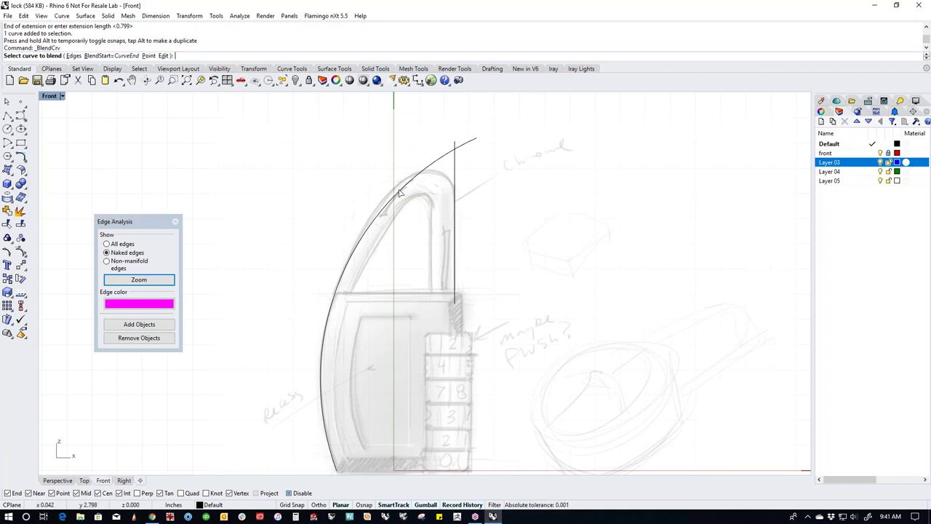
pyautogui.click(400, 192)
pyautogui.click(452, 161)
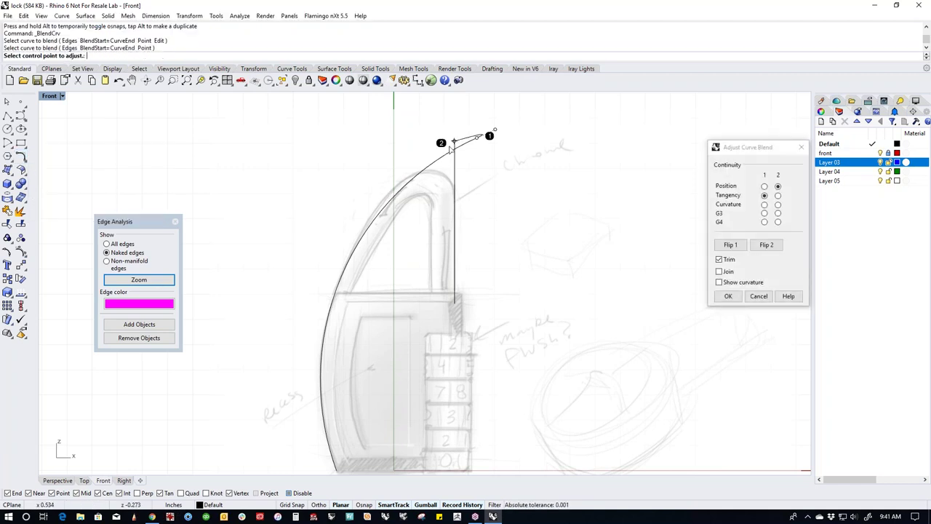
pyautogui.click(459, 144)
pyautogui.click(449, 223)
pyautogui.click(449, 222)
pyautogui.click(386, 206)
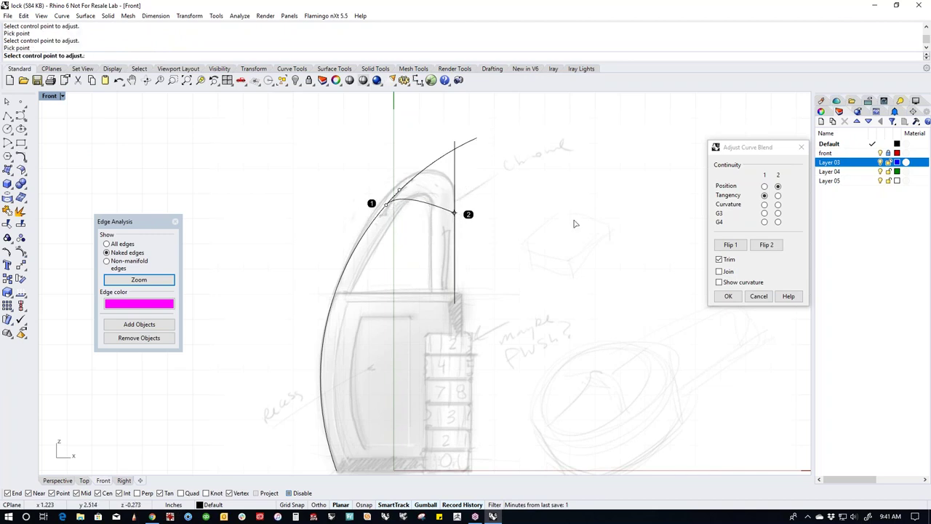
pyautogui.click(778, 195)
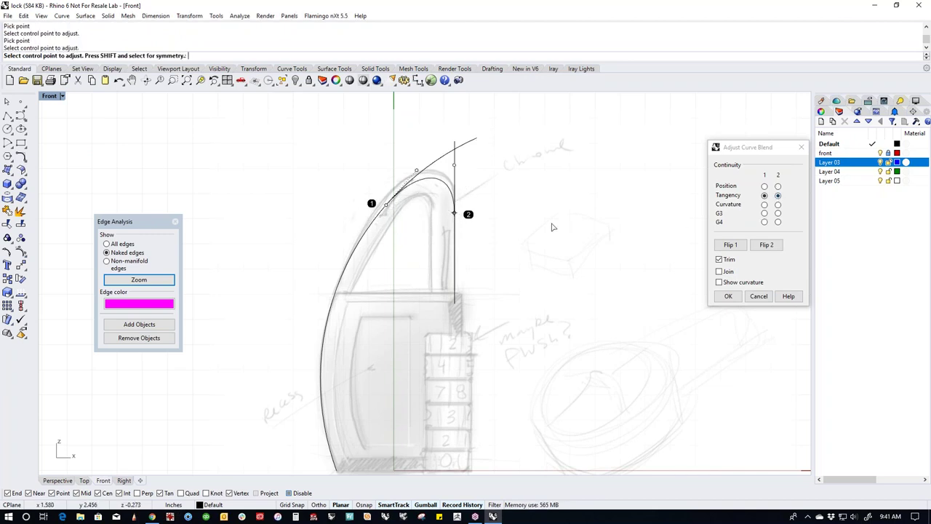
# Slide the blend's arc end up along the arc and shorten its tangent handle to follow the sketched shackle top.
pyautogui.scroll(4, 509, 200)
pyautogui.click(332, 215)
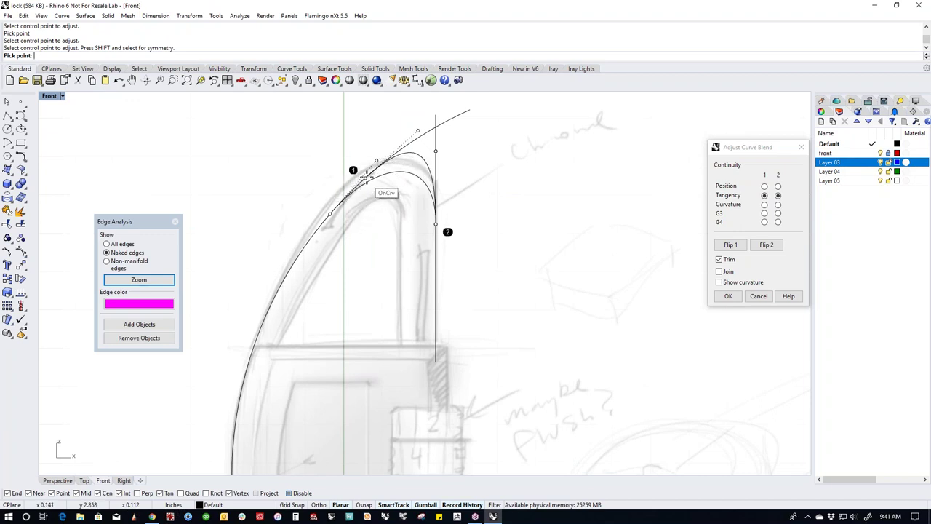
pyautogui.click(371, 171)
pyautogui.click(420, 134)
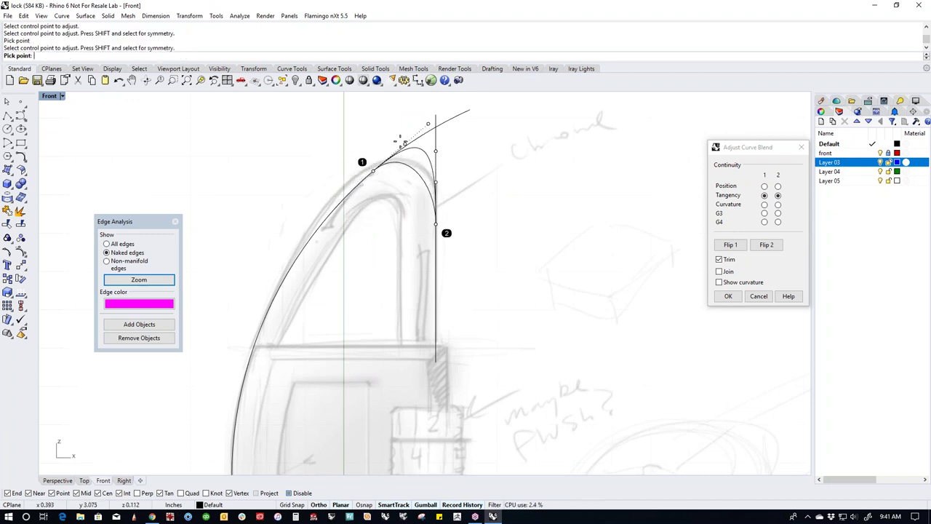
pyautogui.click(411, 140)
# Reposition the blend's other end and its tangent handle along the vertical line to match the sketched outer bend.
pyautogui.click(437, 228)
pyautogui.click(437, 202)
pyautogui.click(440, 178)
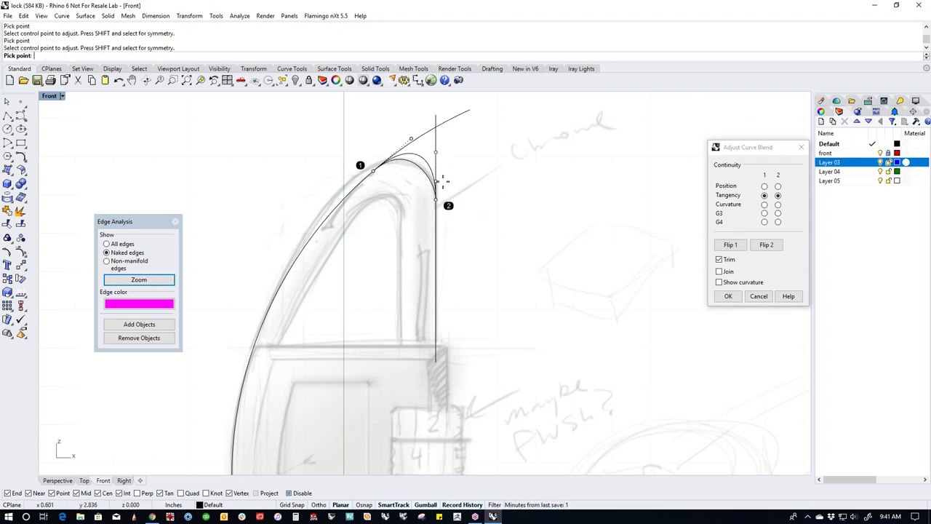
pyautogui.click(459, 183)
pyautogui.click(438, 209)
pyautogui.click(437, 219)
pyautogui.click(435, 180)
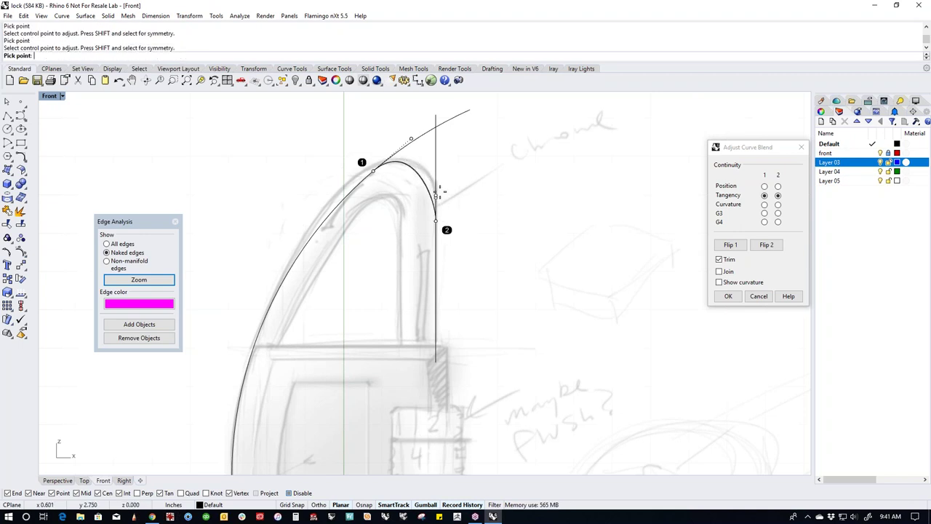
pyautogui.click(436, 173)
pyautogui.click(436, 174)
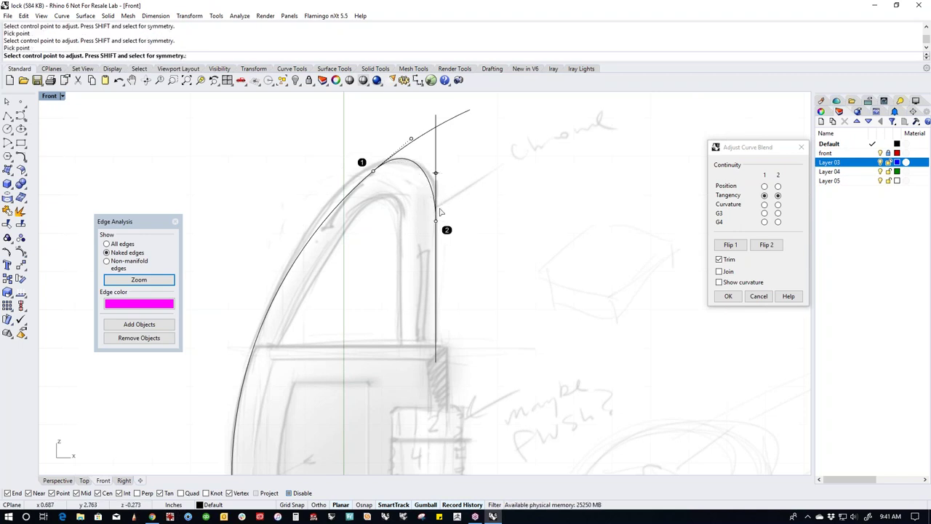
# Fine-tune both blend ends to the sketched shackle outline and accept the blend with Trim and Join enabled.
pyautogui.click(375, 172)
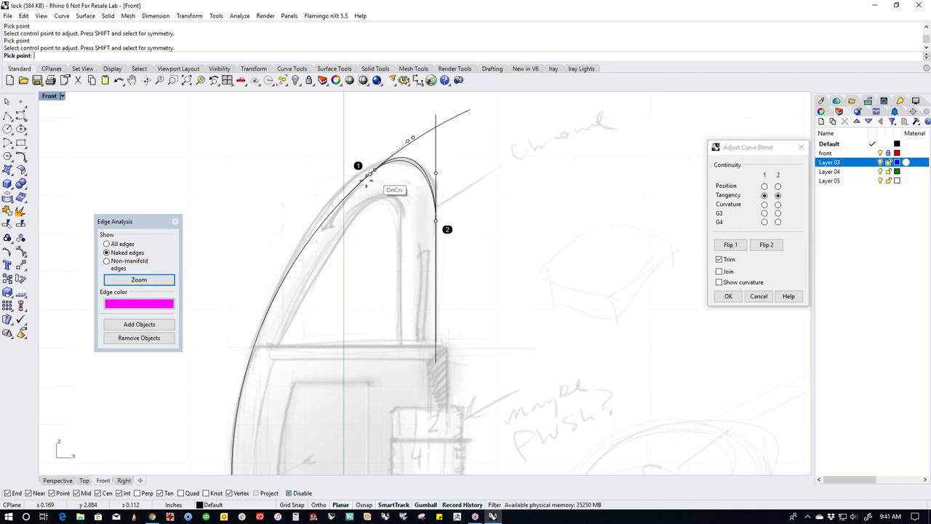
pyautogui.click(355, 190)
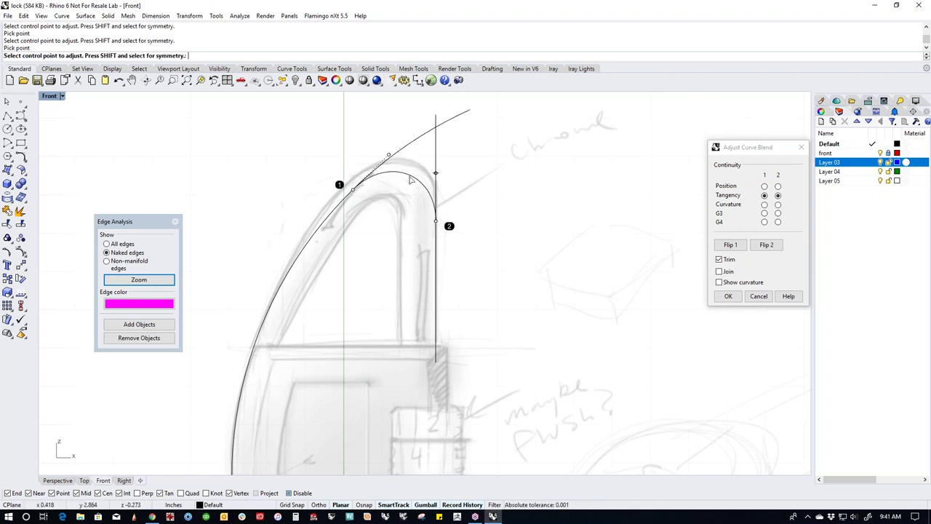
pyautogui.click(352, 189)
pyautogui.click(362, 181)
pyautogui.click(436, 216)
pyautogui.click(436, 209)
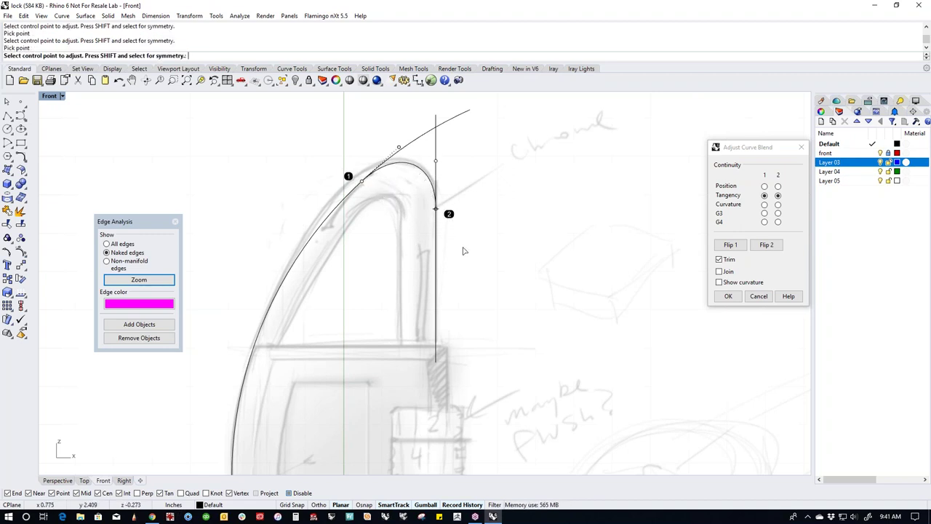
pyautogui.click(728, 296)
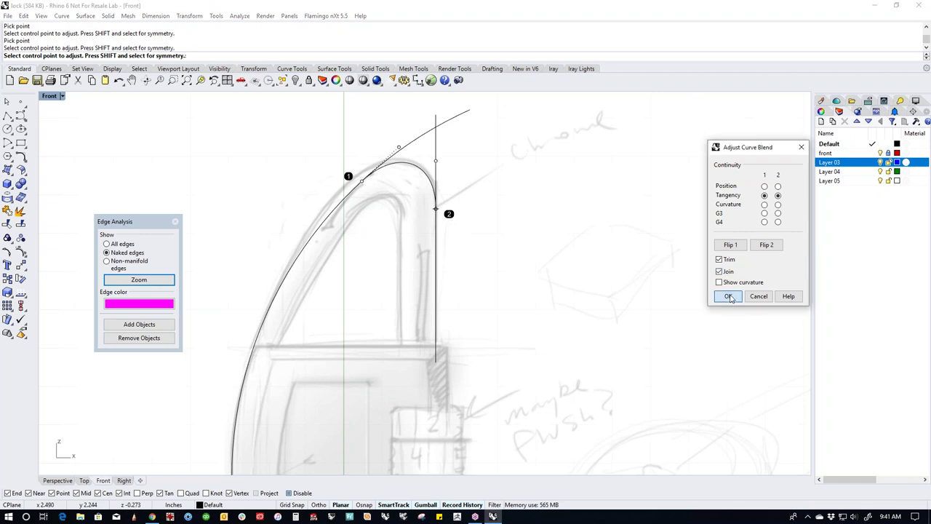
# Draw a circle by diameter from the shackle outline's vertical line to the sketched inner edge of that leg, level with the body top.
pyautogui.scroll(-2, 453, 265)
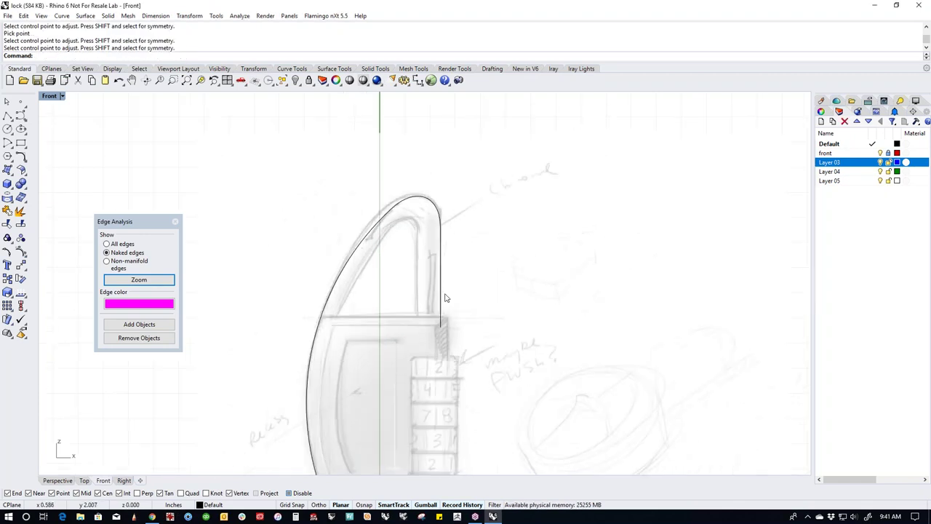
pyautogui.click(330, 304)
pyautogui.click(401, 310)
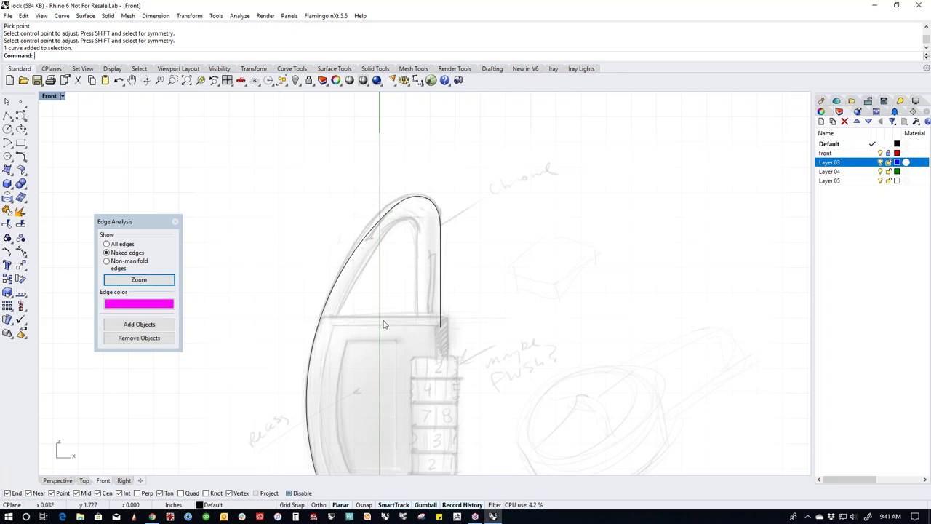
pyautogui.moveTo(388, 310); pyautogui.dragTo(408, 267, button='right')
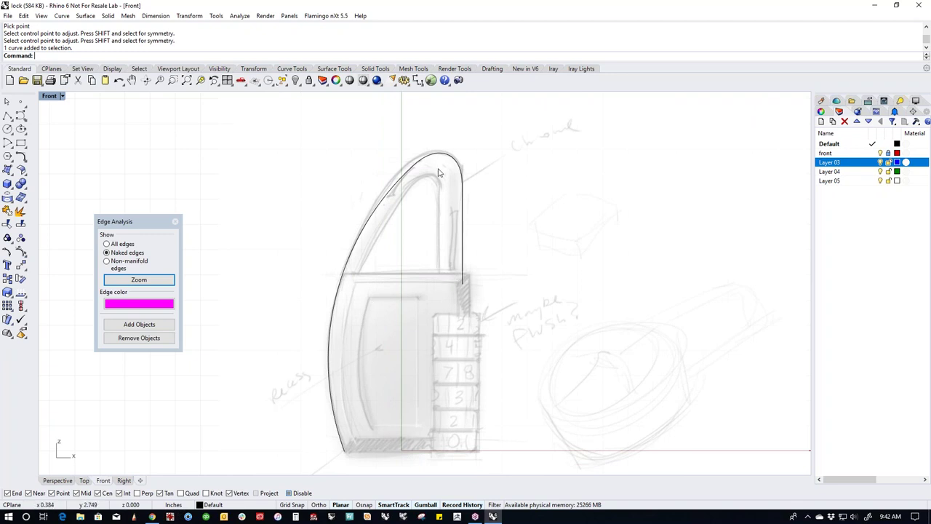
pyautogui.click(9, 131)
pyautogui.click(35, 133)
pyautogui.scroll(3, 470, 271)
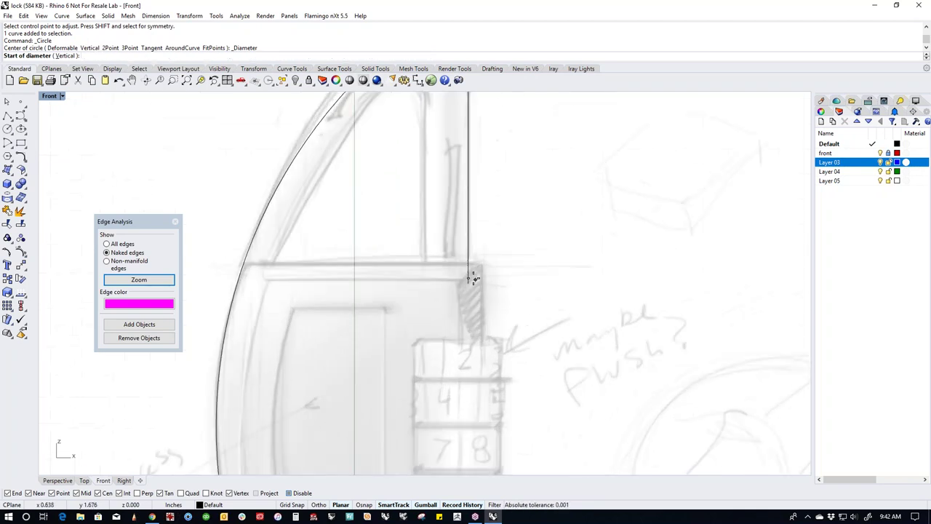
pyautogui.click(468, 262)
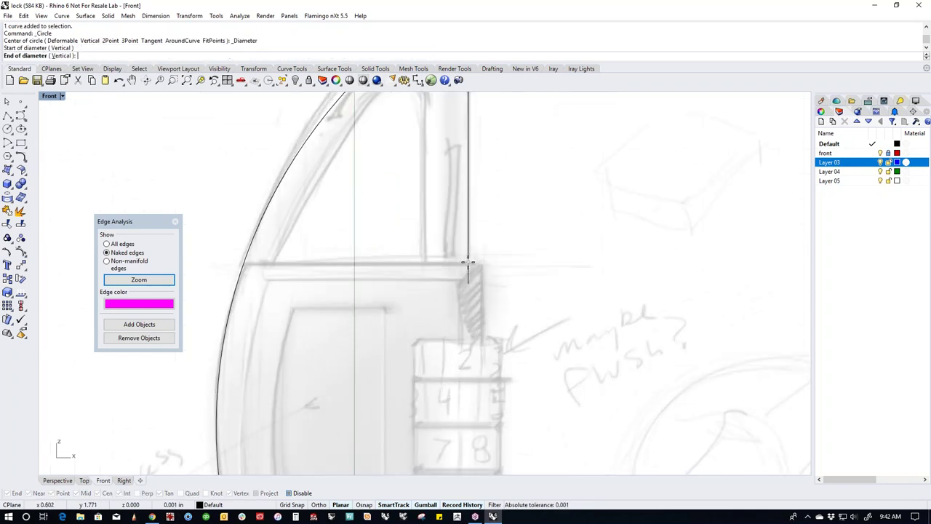
pyautogui.click(424, 263)
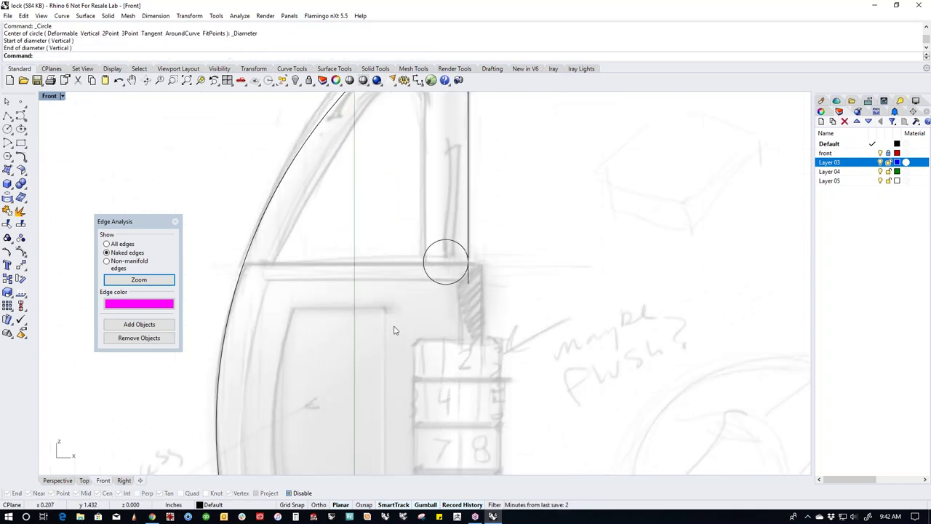
# Rotate the circle 90 degrees in the Perspective view so it lies horizontally across the shackle leg, and return to the Front view.
pyautogui.hotkey('ctrl', 'F4')
pyautogui.scroll(5, 394, 327)
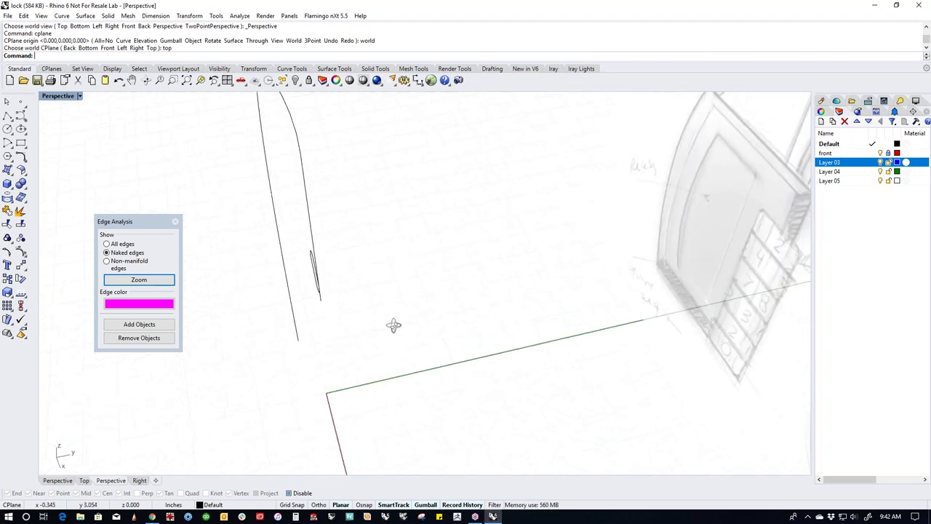
pyautogui.moveTo(393, 325); pyautogui.dragTo(364, 321, button='right')
pyautogui.click(313, 319)
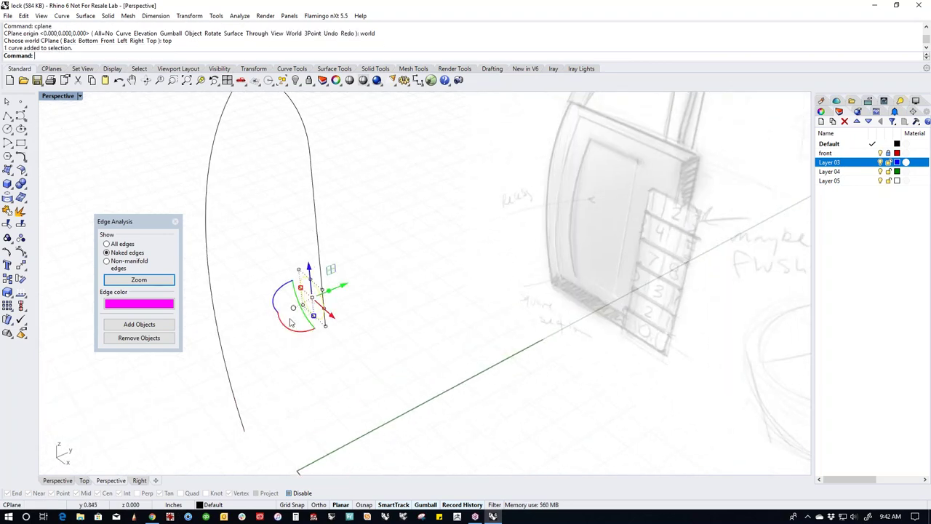
pyautogui.click(301, 331)
pyautogui.write('90')
pyautogui.press('Return')
pyautogui.press('Escape')
pyautogui.moveTo(306, 329); pyautogui.dragTo(349, 327, button='right')
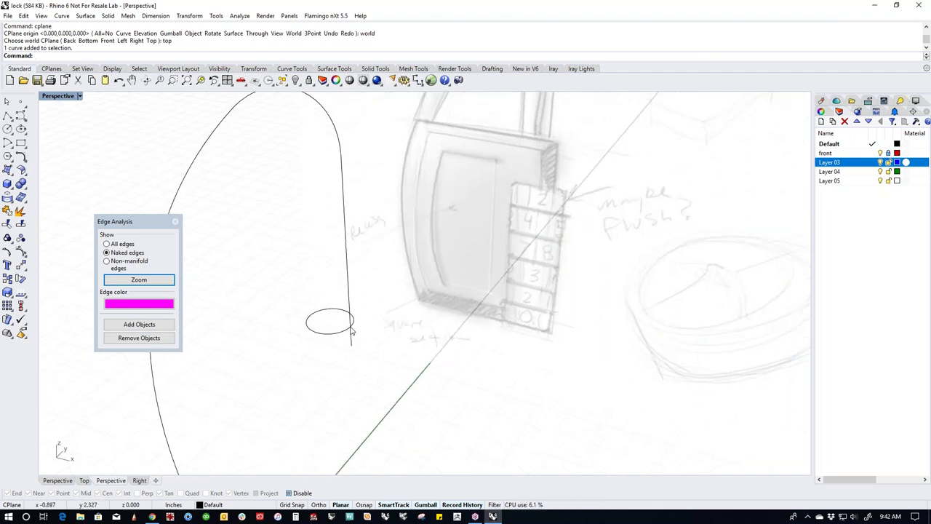
pyautogui.keyDown('shift'); pyautogui.moveTo(210, 328); pyautogui.dragTo(351, 297, button='right'); pyautogui.keyUp('shift')
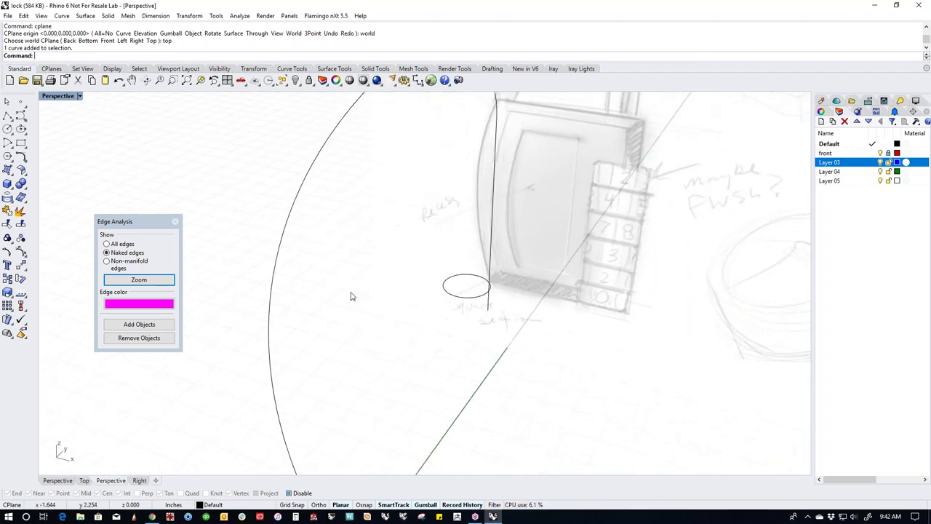
pyautogui.write('front')
pyautogui.press('Return')
pyautogui.scroll(-4, 393, 262)
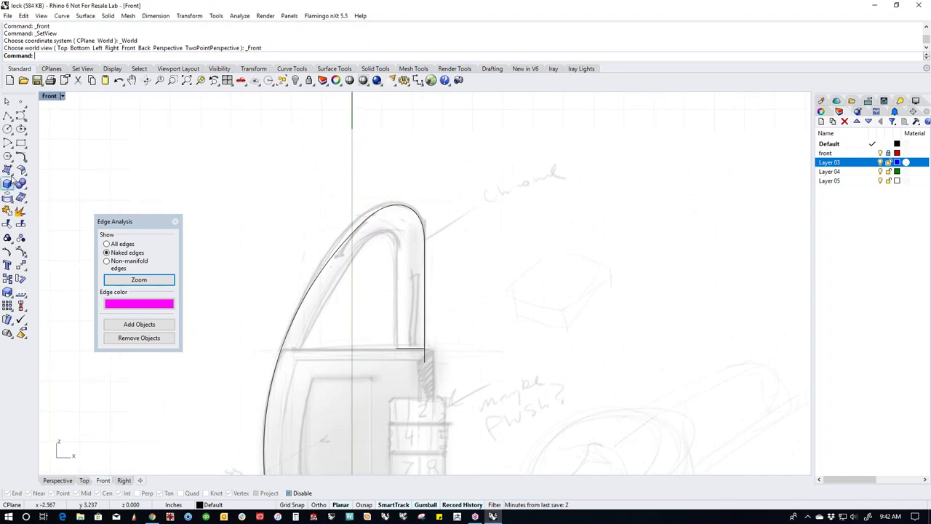
# Try a one-rail sweep of the single circle along the shackle outline with the Freeform frame style.
pyautogui.moveTo(10, 192)
pyautogui.click(22, 215)
pyautogui.click(424, 327)
pyautogui.click(413, 353)
pyautogui.press('Return')
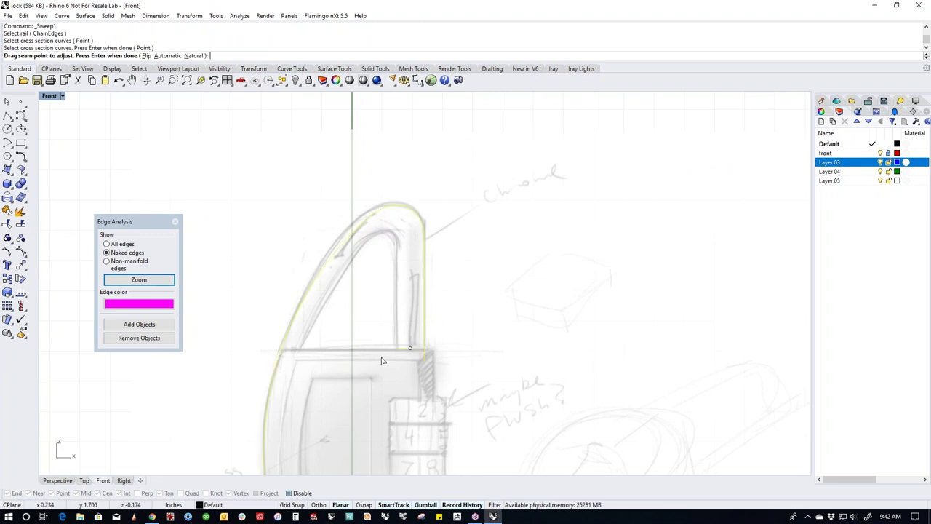
pyautogui.press('Return')
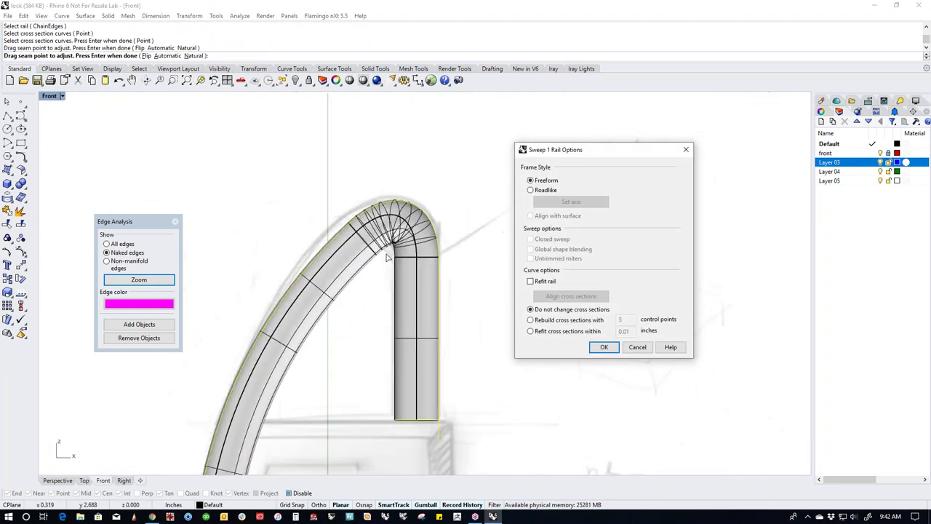
pyautogui.scroll(3, 404, 211)
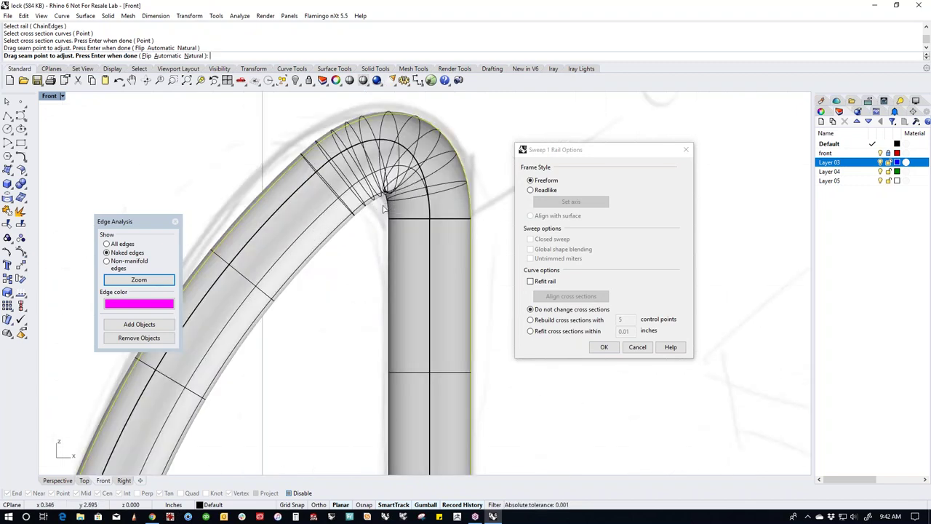
pyautogui.scroll(-3, 384, 210)
pyautogui.click(598, 345)
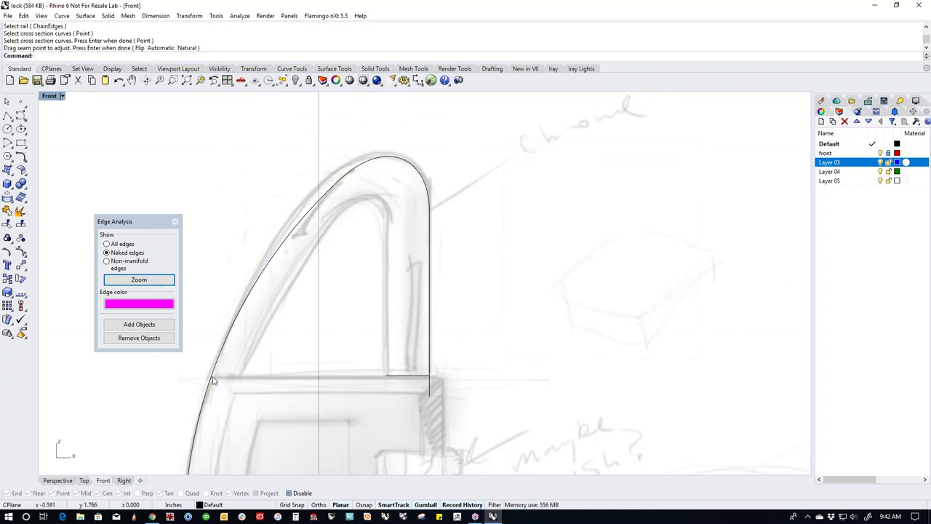
# Duplicate the profile circle horizontally along the body's top line towards the shackle's curved leg.
pyautogui.click(397, 379)
pyautogui.click(313, 369)
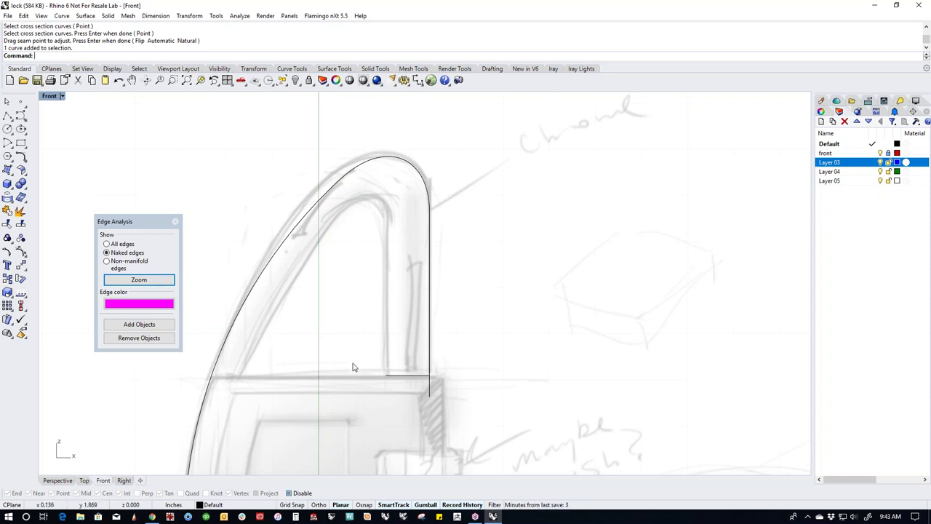
pyautogui.click(401, 377)
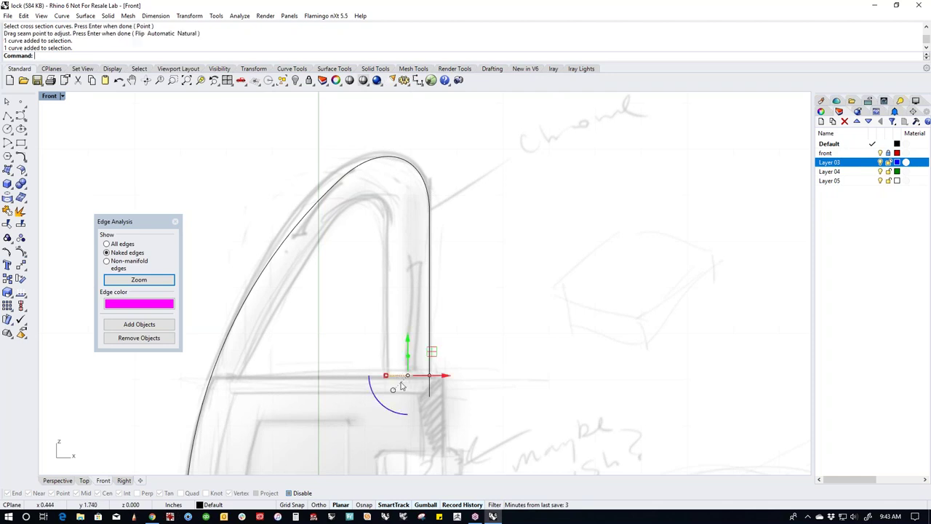
pyautogui.moveTo(443, 377); pyautogui.dragTo(330, 379)
pyautogui.click(307, 412)
pyautogui.click(397, 378)
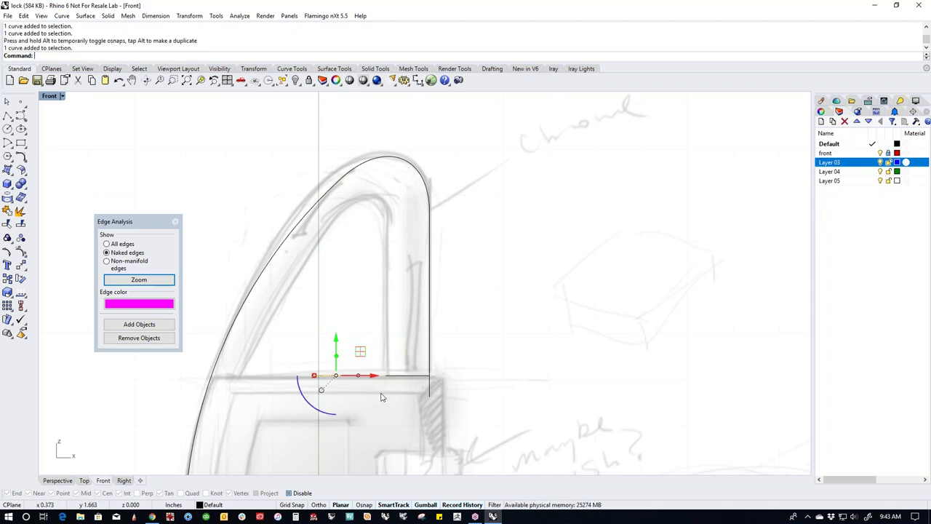
# Move the copied circle so its outer end snaps to the curved side of the shackle outline at the body top.
pyautogui.click(24, 254)
pyautogui.scroll(2, 306, 377)
pyautogui.click(312, 375)
pyautogui.scroll(-3, 313, 375)
pyautogui.scroll(1, 320, 364)
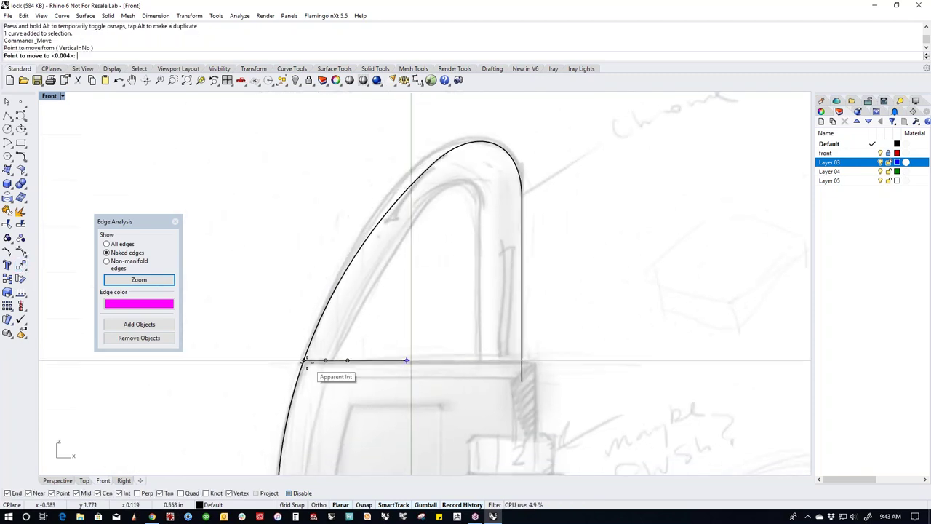
pyautogui.click(305, 360)
pyautogui.click(349, 394)
# Scale the copied circle down about its outer end on the curve to match the sketched thickness of the slanted leg.
pyautogui.scroll(4, 374, 376)
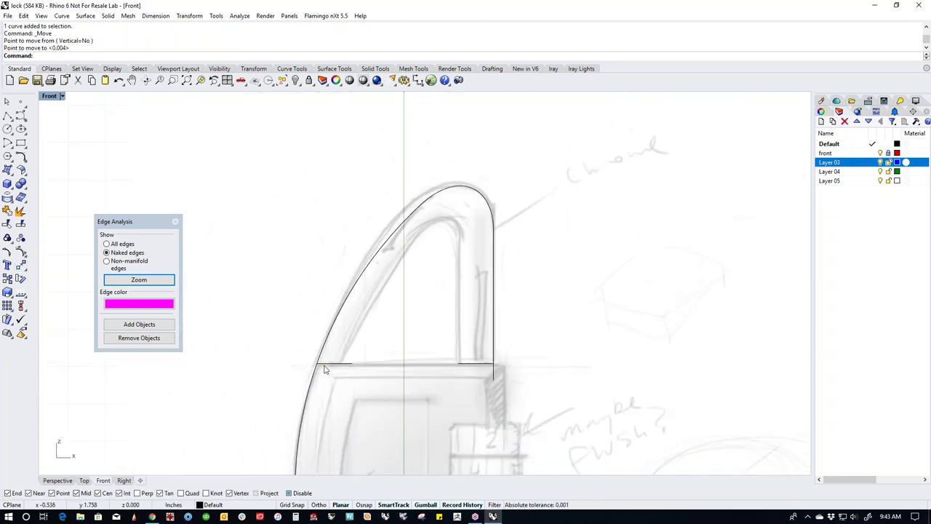
pyautogui.click(339, 395)
pyautogui.write('scale')
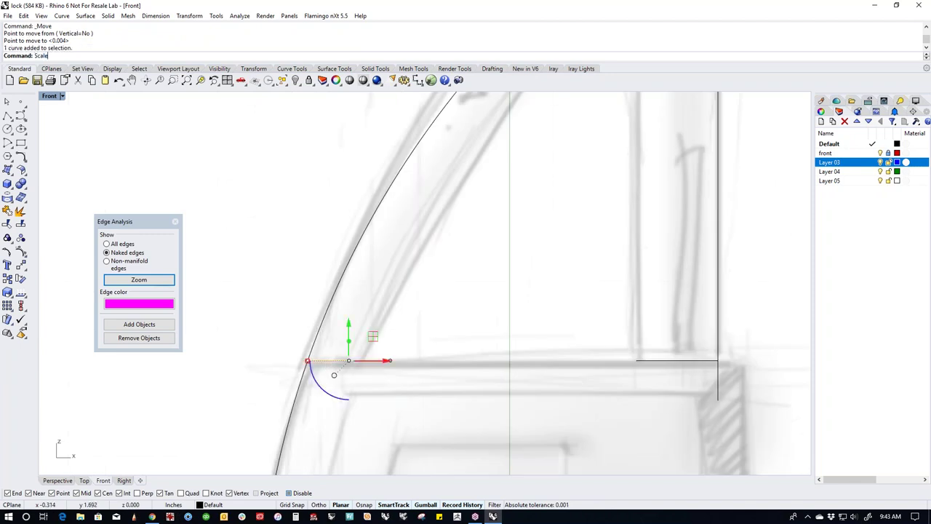
pyautogui.press('Return')
pyautogui.click(305, 360)
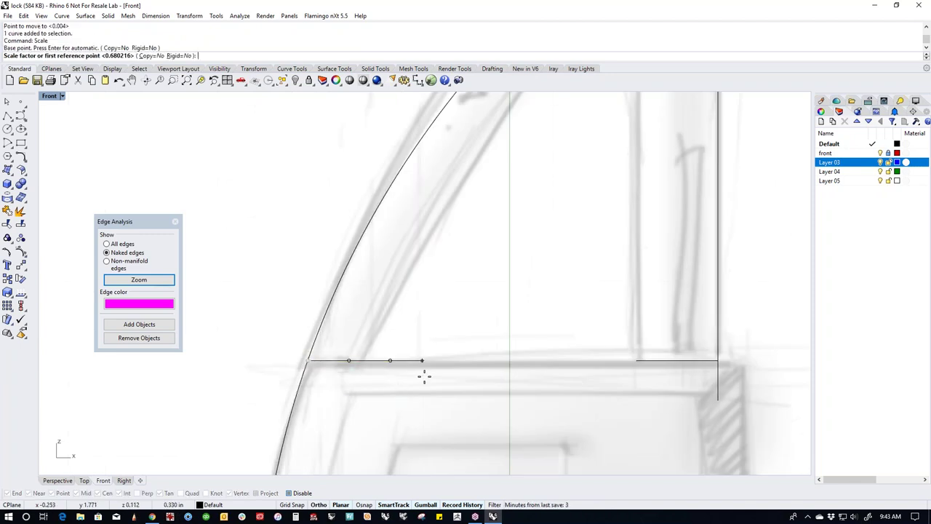
pyautogui.click(419, 371)
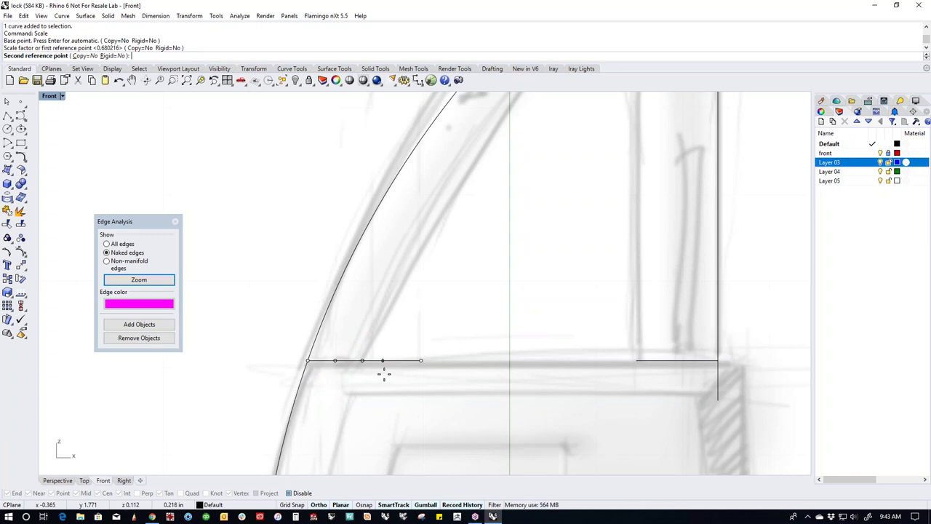
pyautogui.click(384, 369)
pyautogui.scroll(-5, 408, 353)
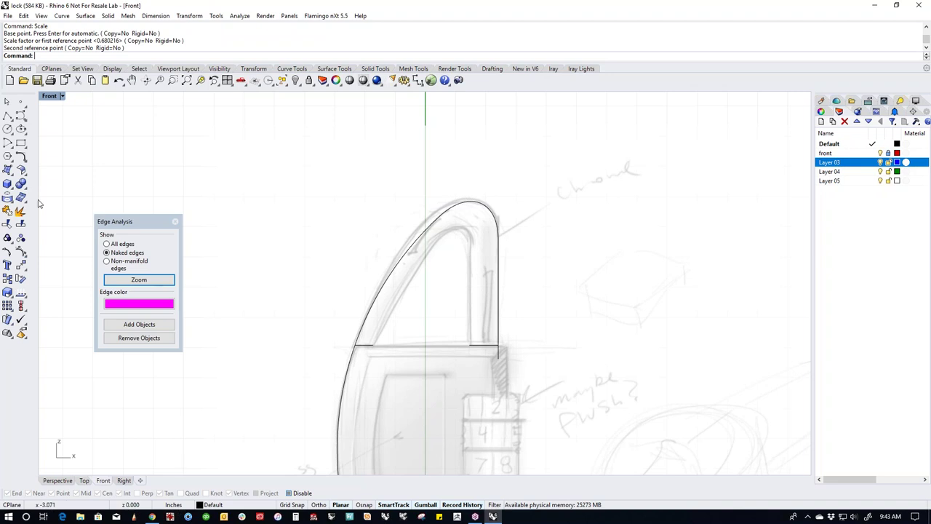
# Set up a one-rail sweep along the shackle outline using both circles as cross sections, accepting the seam points.
pyautogui.click(10, 172)
pyautogui.click(21, 216)
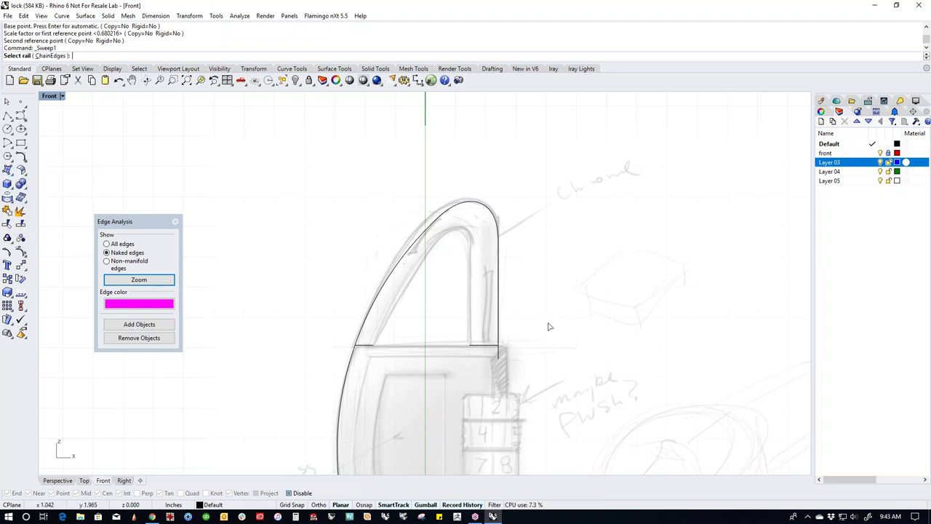
pyautogui.click(495, 337)
pyautogui.press('Escape')
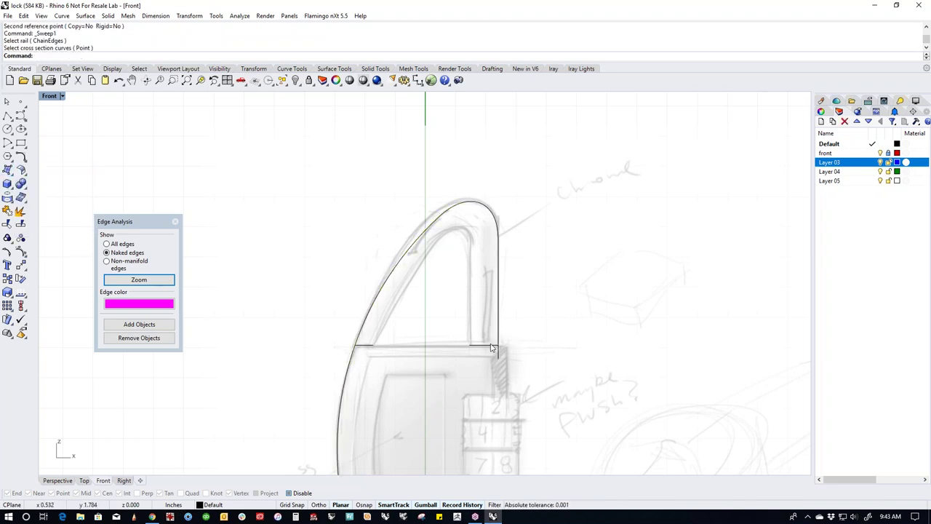
pyautogui.press('Return')
pyautogui.click(499, 339)
pyautogui.click(430, 344)
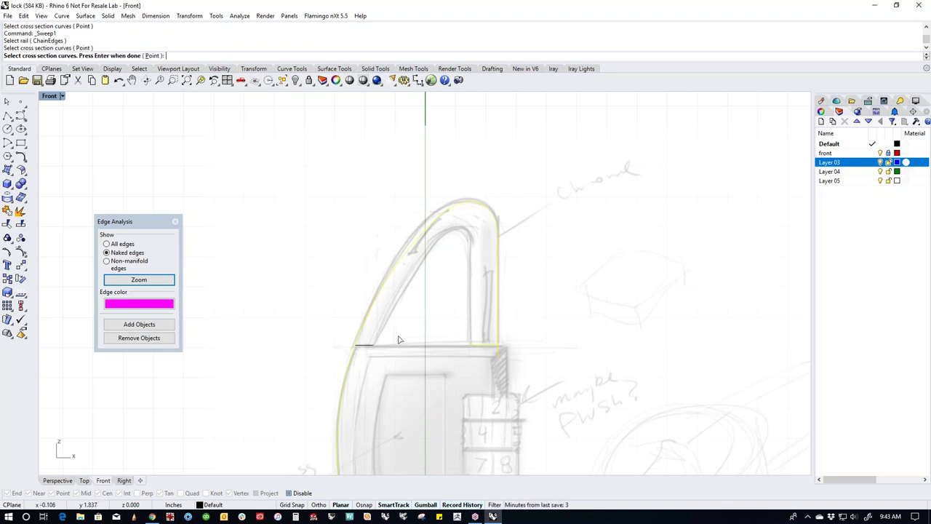
pyautogui.press('Return')
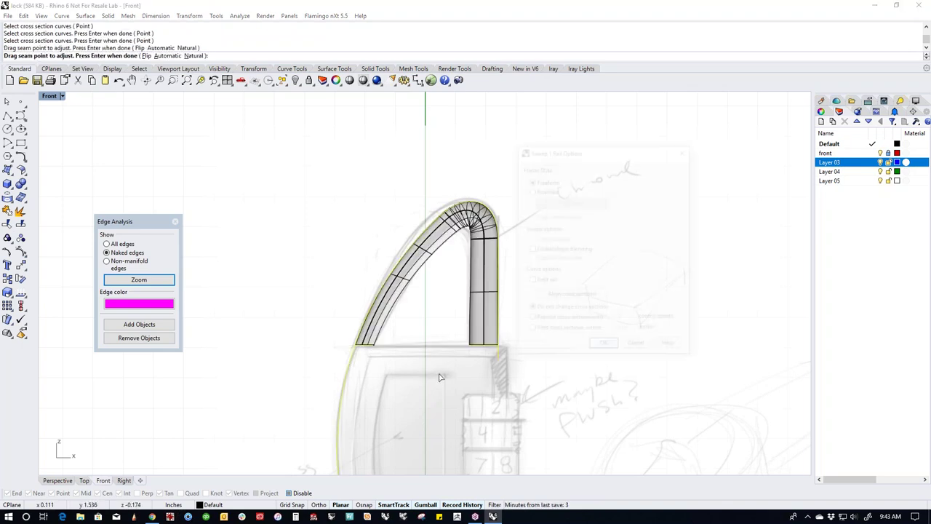
pyautogui.press('Return')
pyautogui.scroll(4, 466, 240)
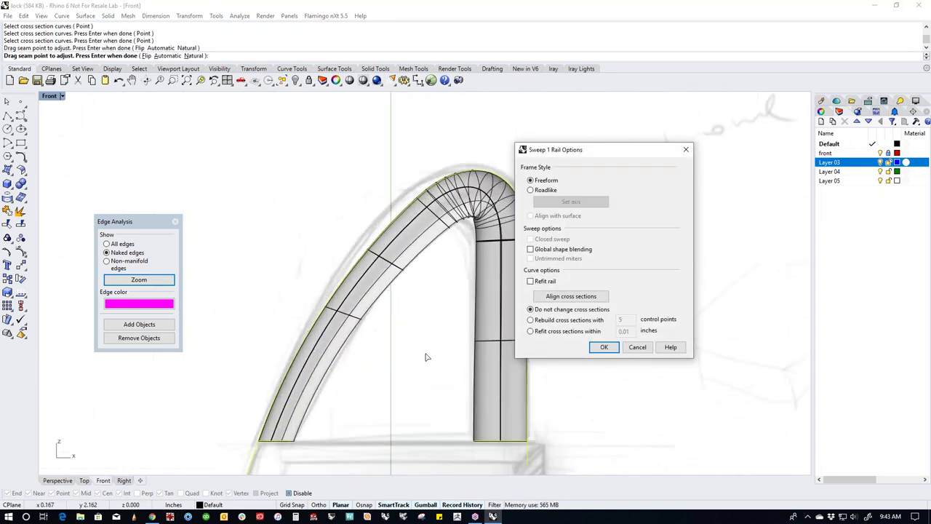
pyautogui.scroll(-3, 374, 350)
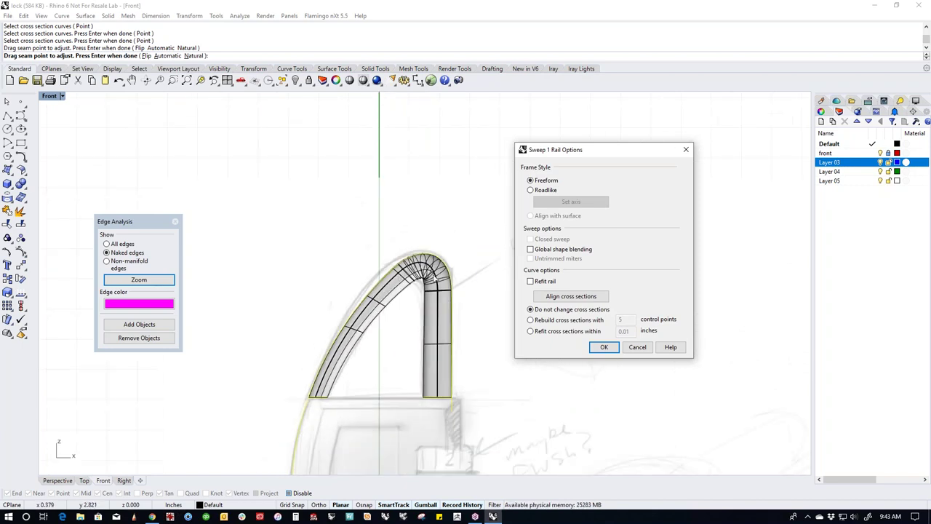
# Turn on global shape blending for the shackle sweep and try the Roadlike frame style before returning to Freeform.
pyautogui.click(531, 249)
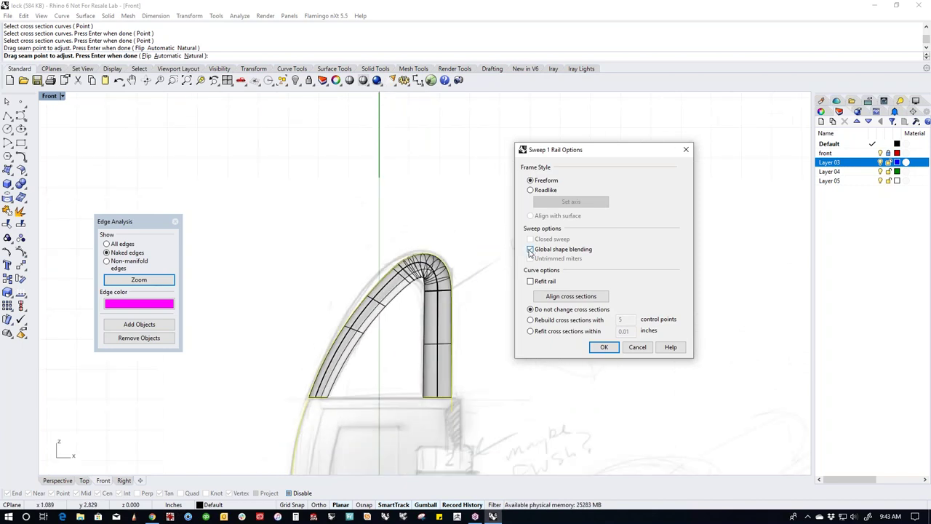
pyautogui.click(530, 250)
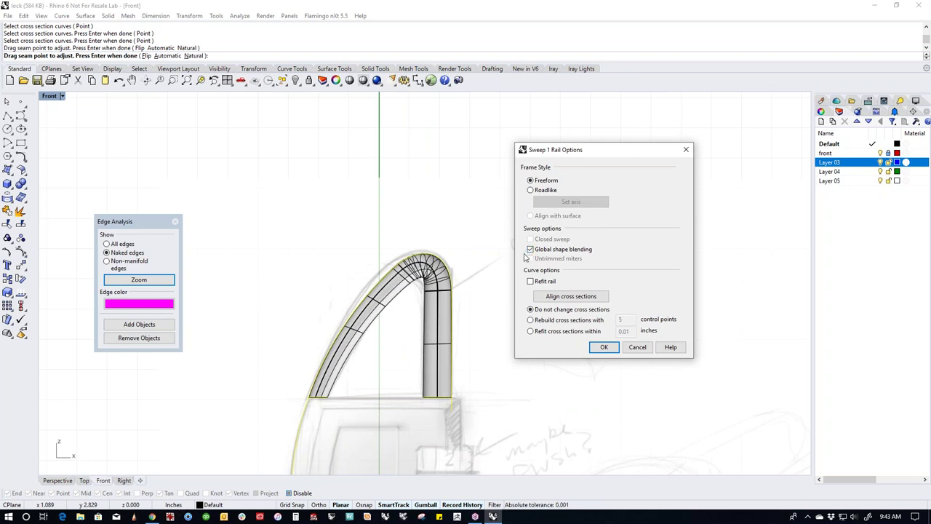
pyautogui.click(531, 191)
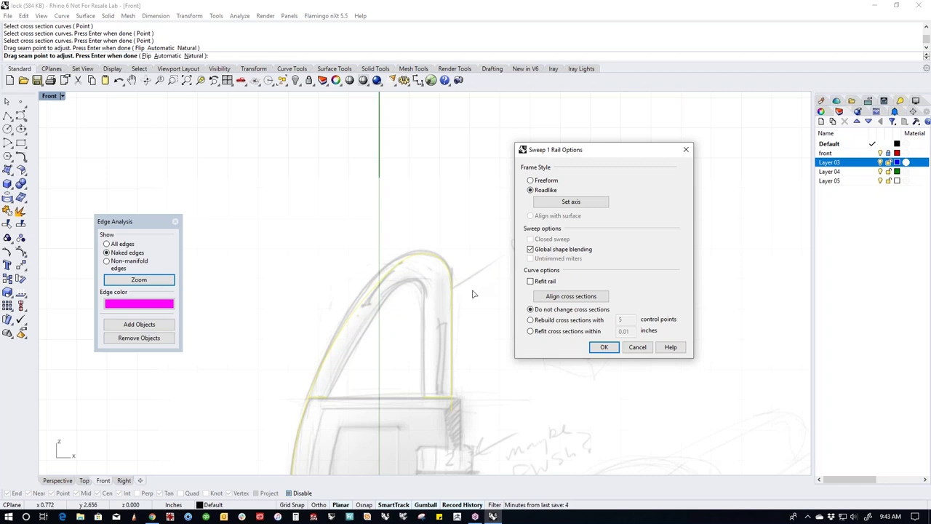
pyautogui.click(438, 344)
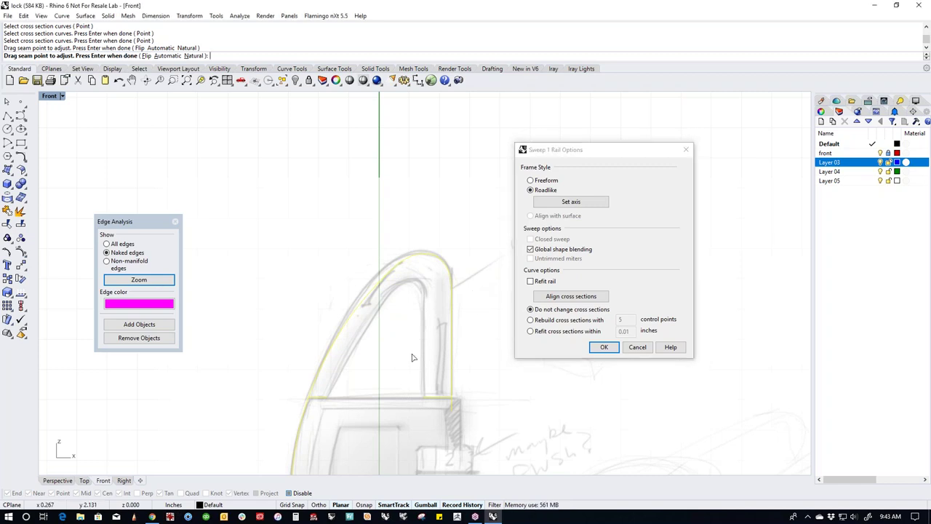
pyautogui.click(544, 180)
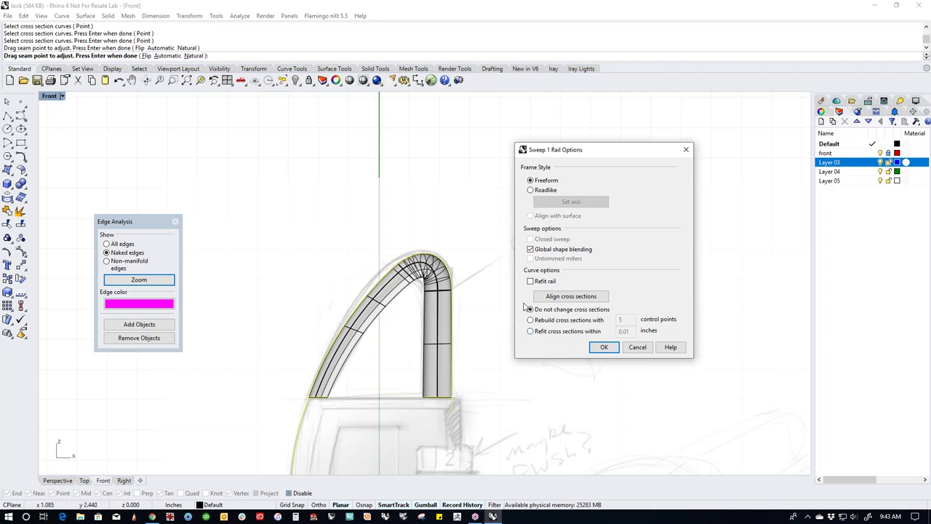
# Compare the sweep preview with and without rail refitting, and create the shackle sweep with Refit rail on.
pyautogui.click(530, 282)
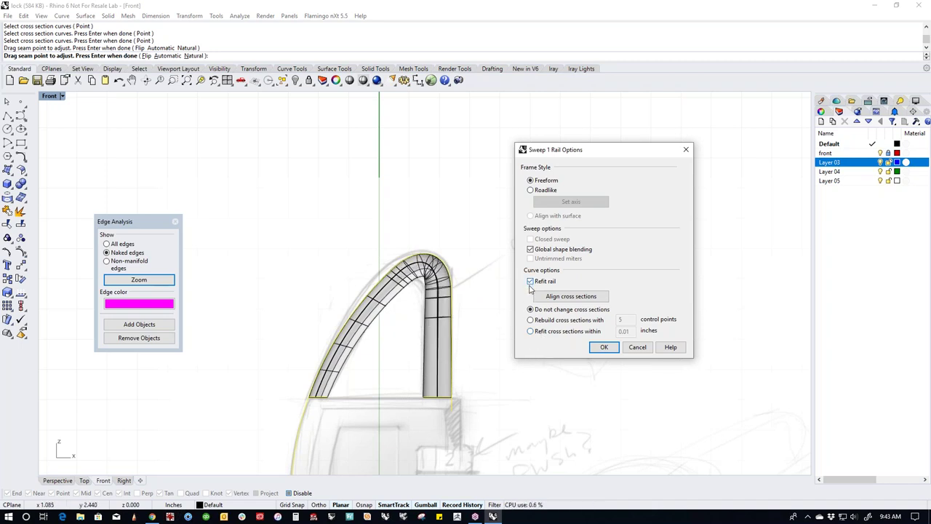
pyautogui.click(530, 282)
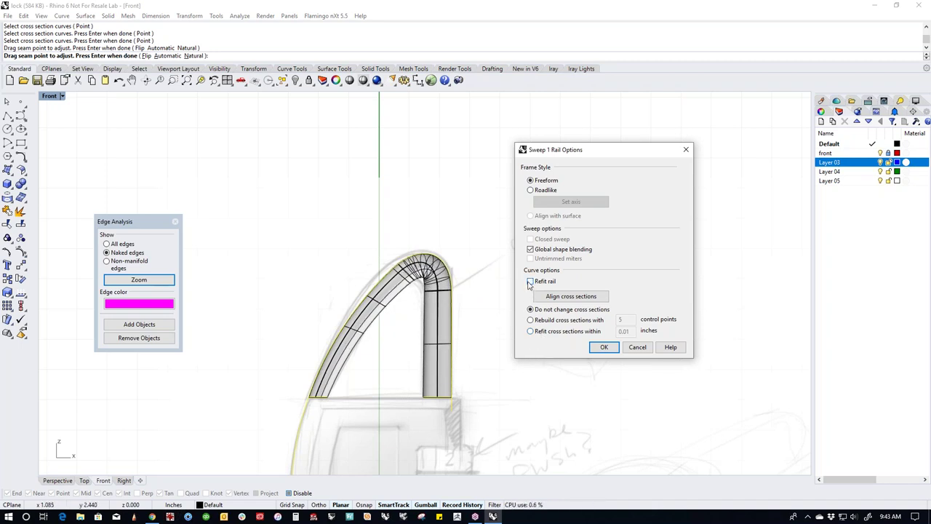
pyautogui.click(530, 281)
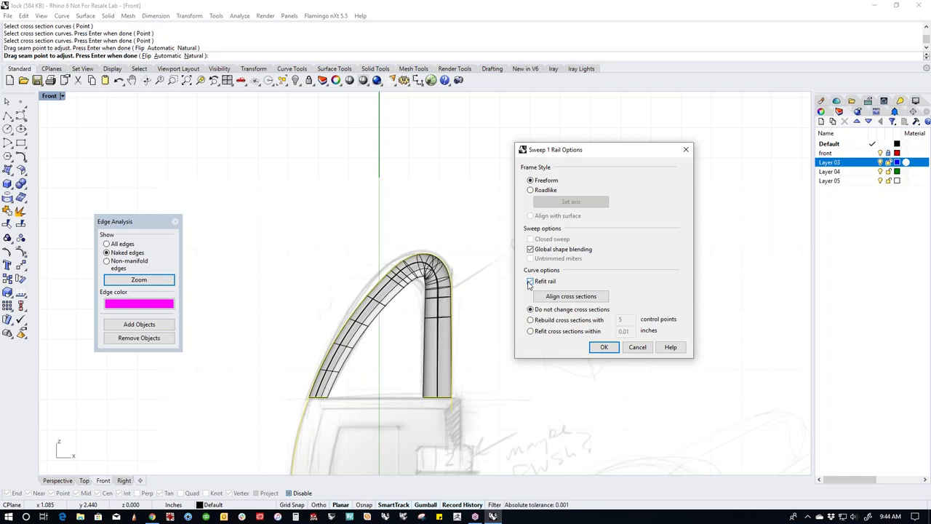
pyautogui.scroll(4, 432, 282)
pyautogui.scroll(-4, 431, 277)
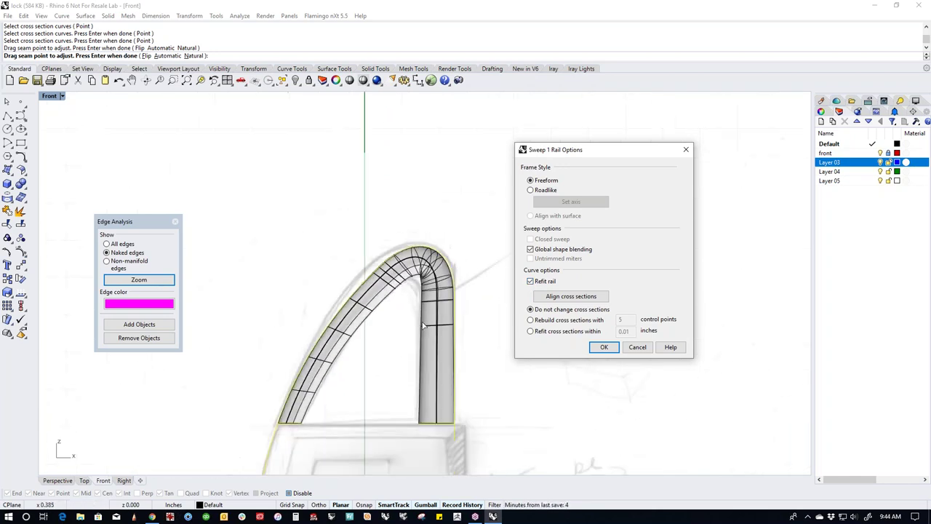
pyautogui.press('Return')
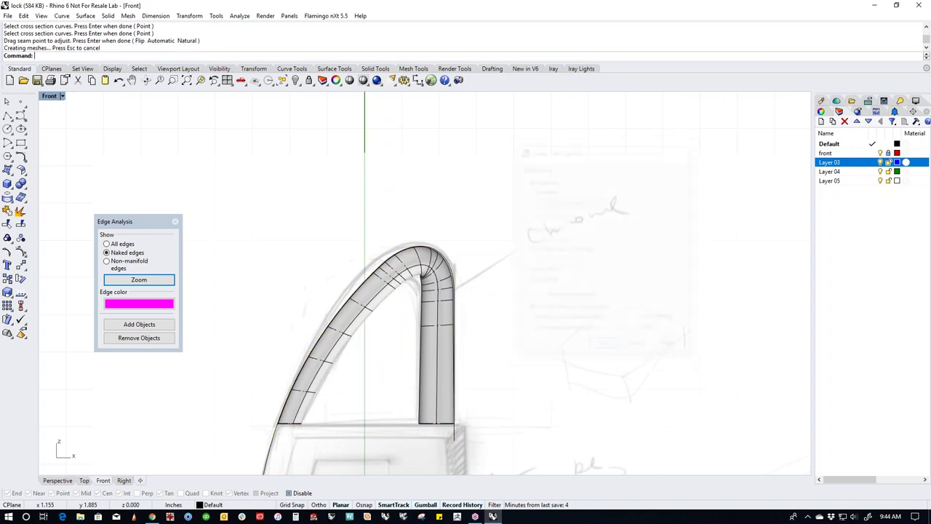
# Delete the swept shackle surface in the perspective view, leaving the rail curve and both profile circles.
pyautogui.hotkey('ctrl', 'F4')
pyautogui.moveTo(435, 411); pyautogui.dragTo(451, 384, button='right')
pyautogui.click(496, 318)
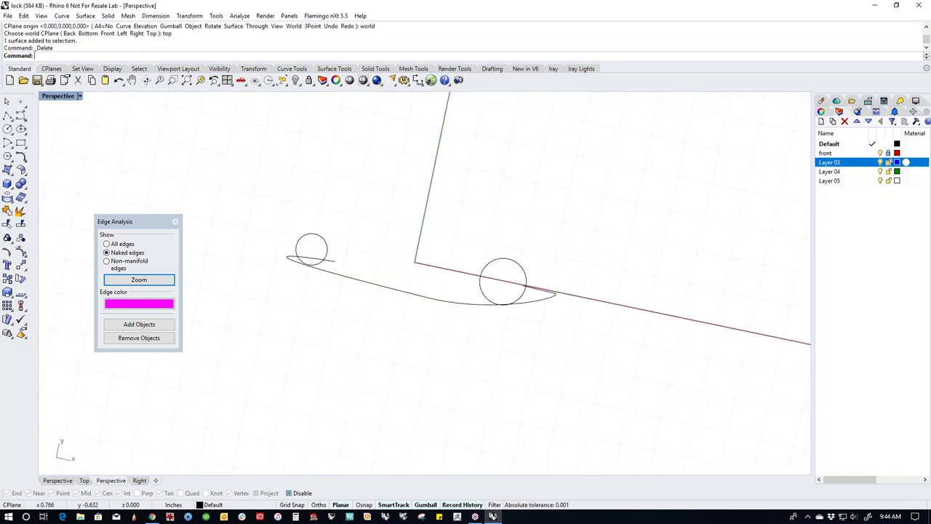
# Flatten the shackle rail curve in the top view by scaling it to 0 in Y about its end on the larger circle.
pyautogui.write('top')
pyautogui.press('Return')
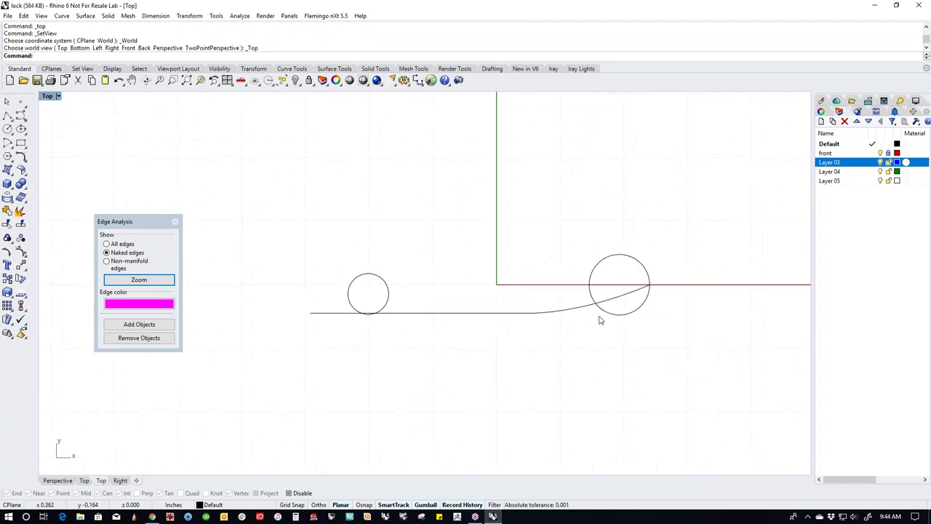
pyautogui.click(536, 312)
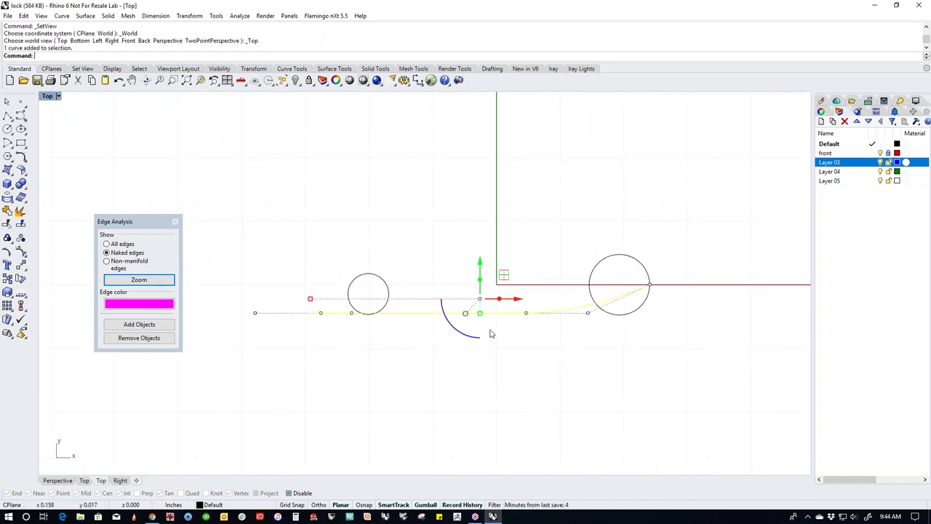
pyautogui.write('gr')
pyautogui.press('Return')
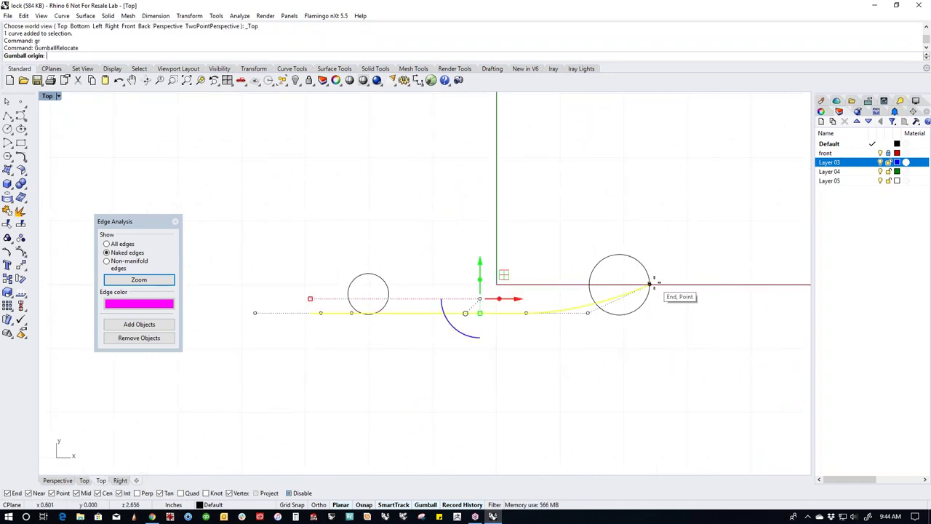
pyautogui.click(650, 284)
pyautogui.press('Return')
pyautogui.click(650, 298)
pyautogui.write('0')
pyautogui.press('Return')
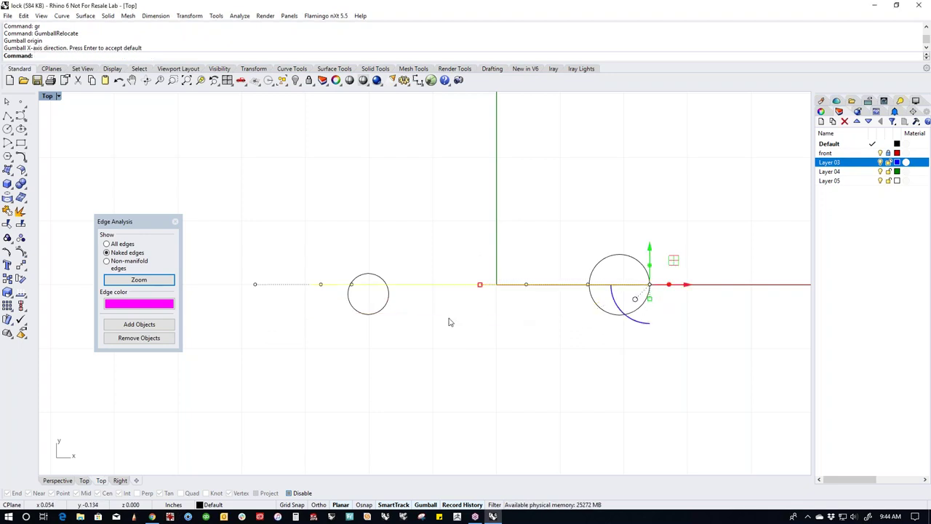
# Move the smaller profile circle in the top view so it is centred on the flattened rail curve.
pyautogui.click(349, 293)
pyautogui.moveTo(348, 294)
pyautogui.mouseDown()
pyautogui.moveTo(348, 275)
pyautogui.moveTo(347, 284)
pyautogui.mouseUp()
pyautogui.press('Escape')
pyautogui.hotkey('ctrl', 'F4')
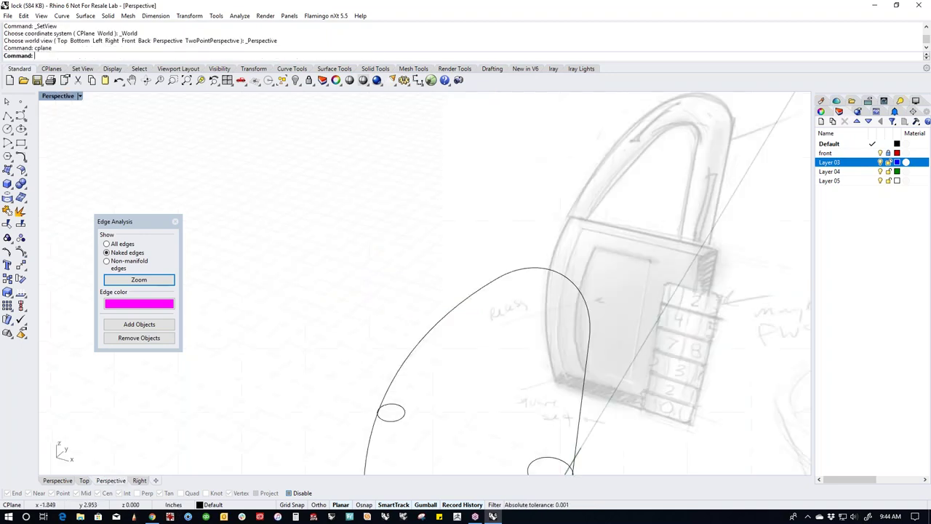
# Set up a one-rail sweep in the front view along the flattened outline, using both circles as cross sections.
pyautogui.hotkey('ctrl', 'F2')
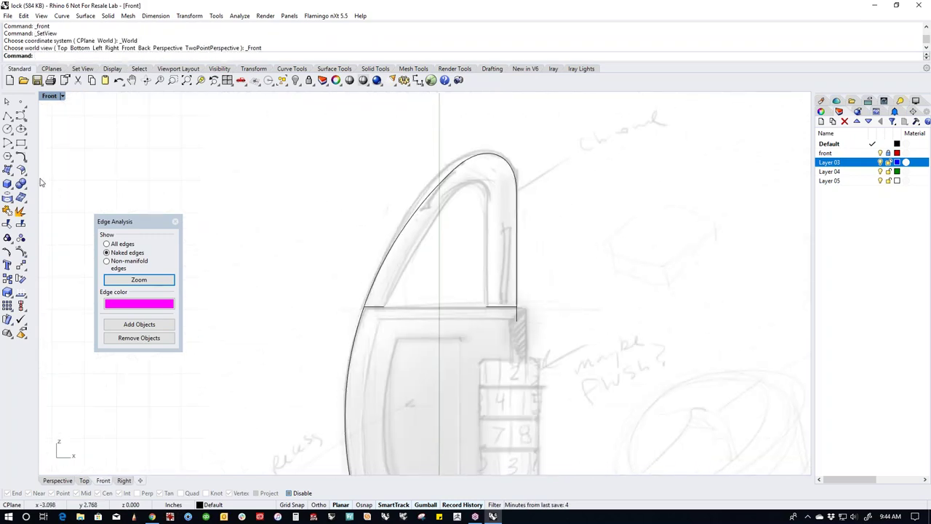
pyautogui.click(12, 176)
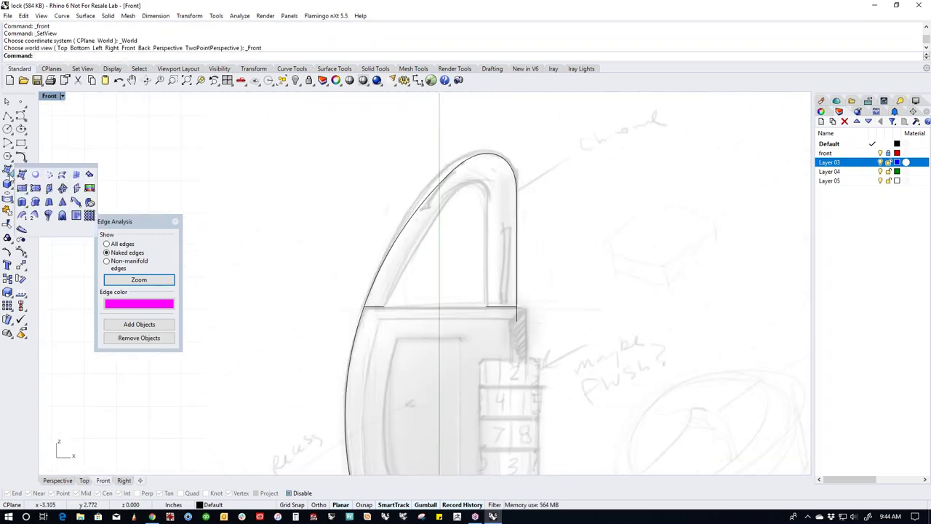
pyautogui.click(23, 215)
pyautogui.click(517, 278)
pyautogui.click(371, 309)
pyautogui.press('Return')
pyautogui.press('Return')
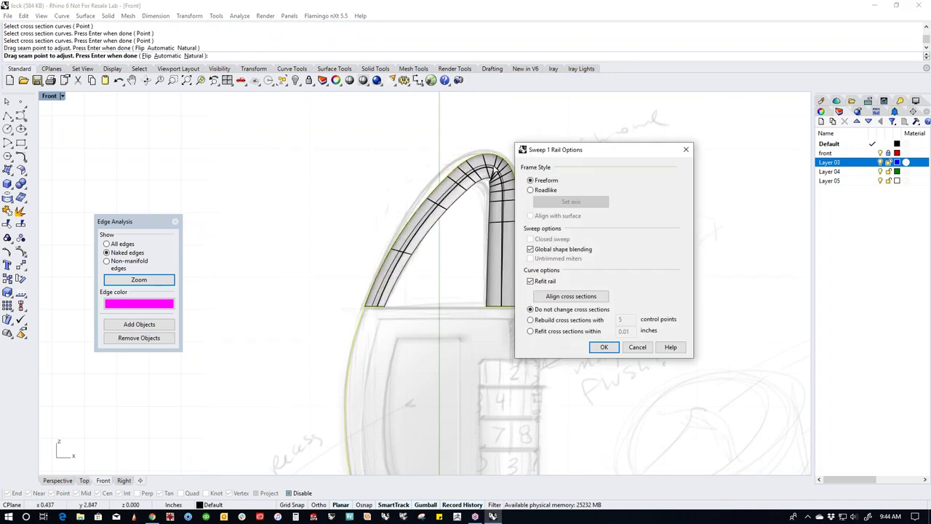
# Turn off global shape blending, keep Refit rail on, and create the shackle sweep.
pyautogui.scroll(4, 475, 200)
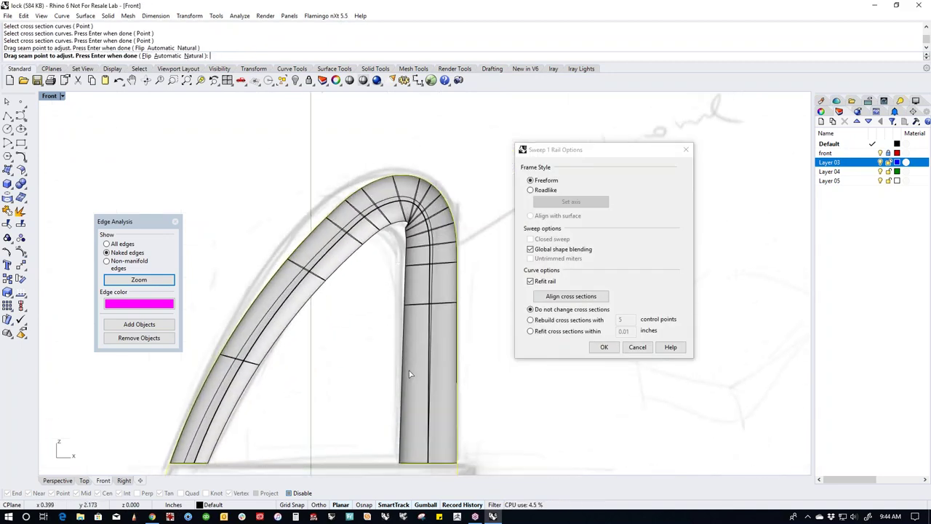
pyautogui.click(531, 249)
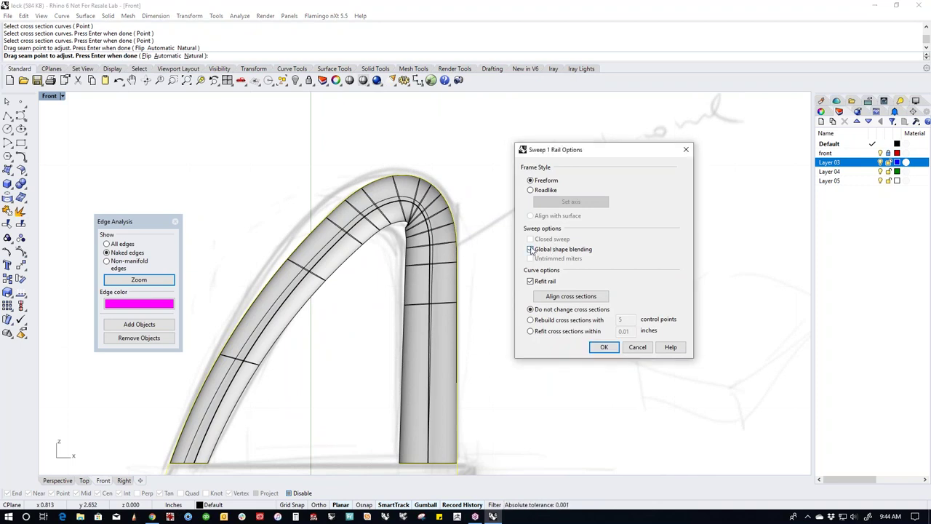
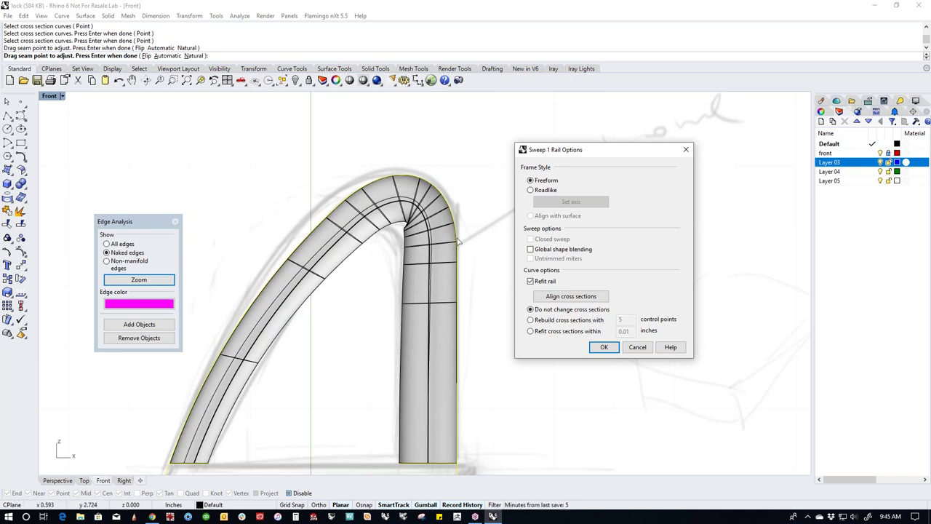
pyautogui.click(604, 351)
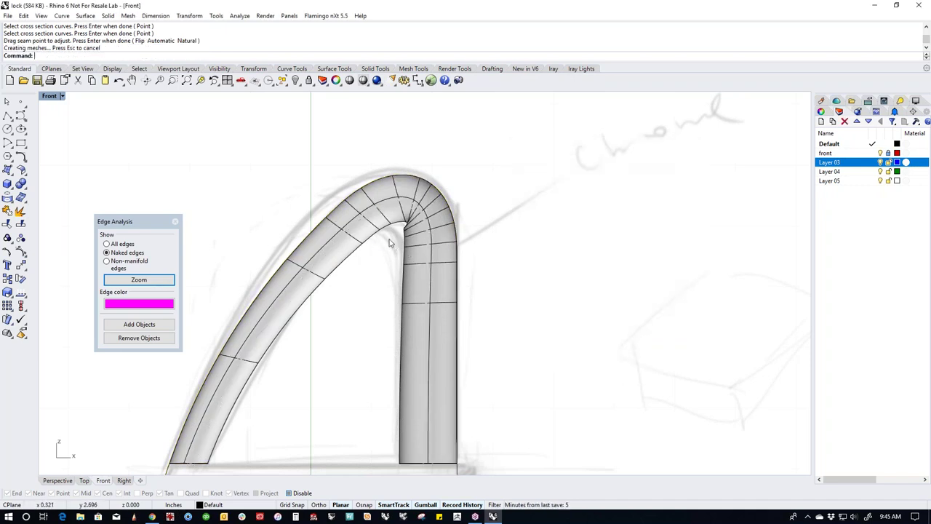
# Split the swept shackle along crosswise V-direction isocurves on both sides of the tight bend and delete the middle piece.
pyautogui.scroll(2, 389, 243)
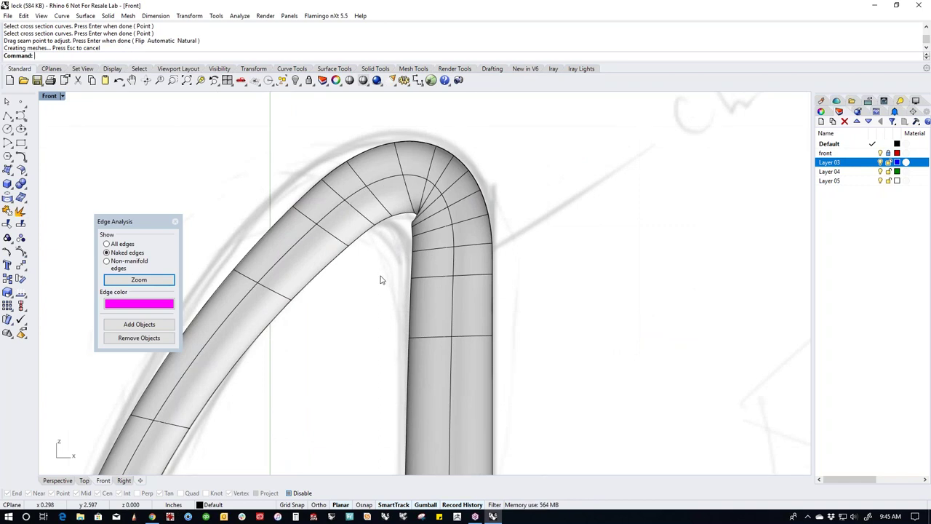
pyautogui.middleClick(374, 281)
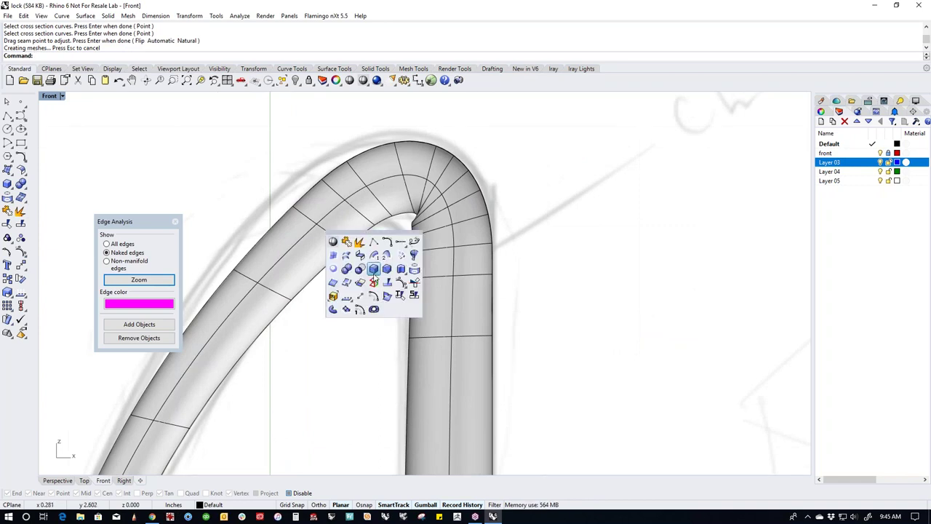
pyautogui.click(417, 298)
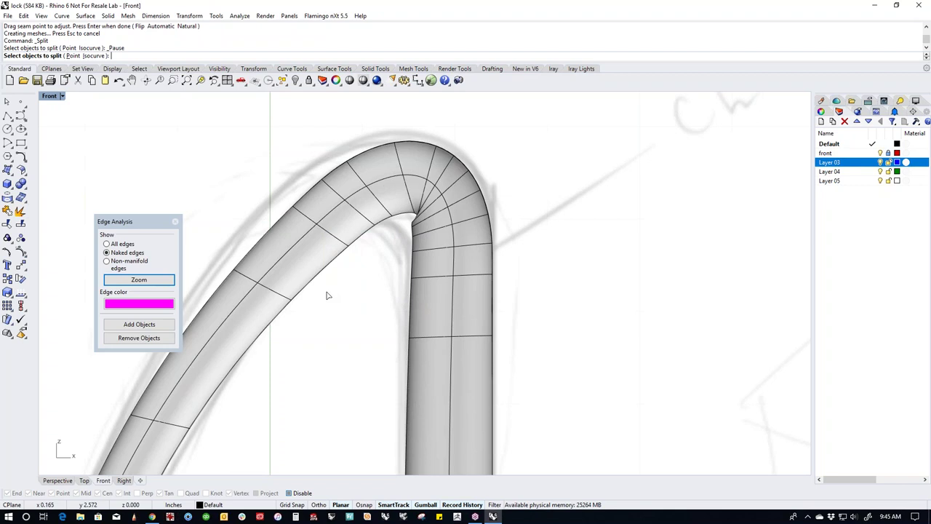
pyautogui.click(89, 56)
pyautogui.click(323, 250)
pyautogui.click(339, 279)
pyautogui.press('Return')
pyautogui.click(89, 56)
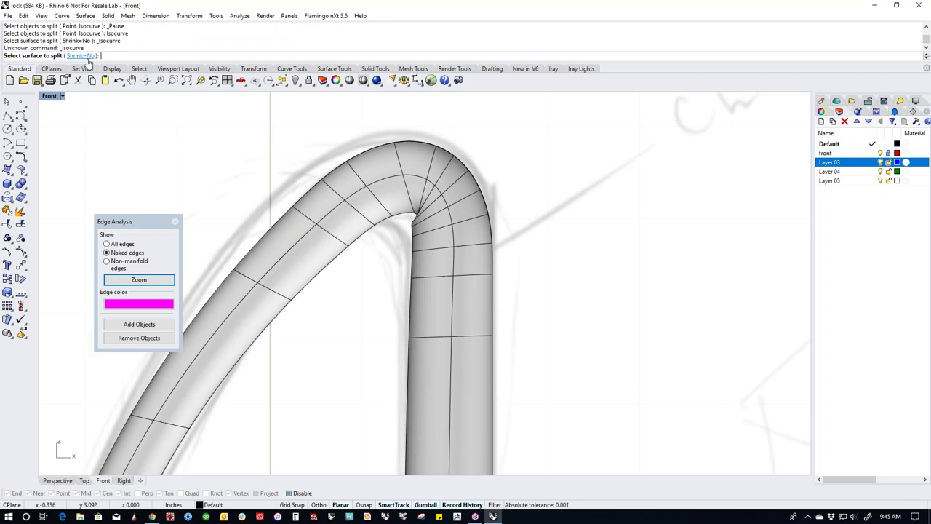
pyautogui.click(312, 238)
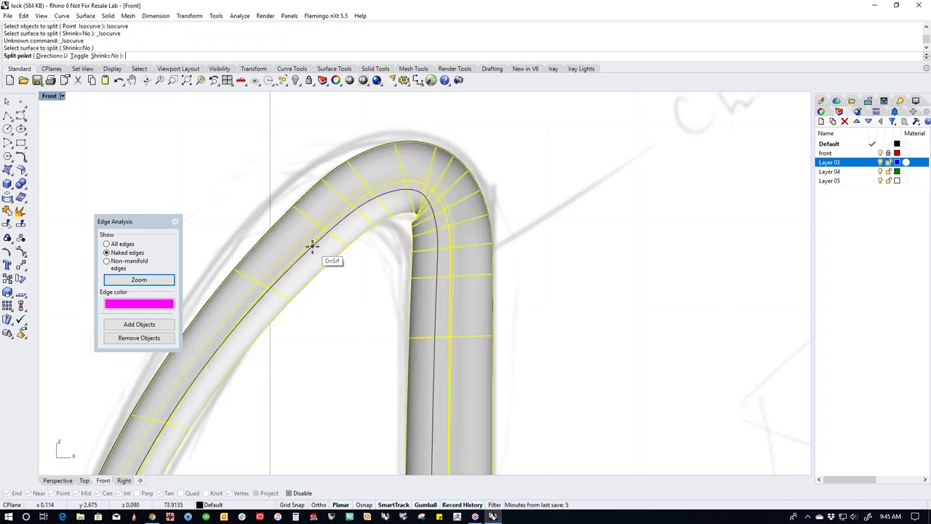
pyautogui.write('t')
pyautogui.press('Return')
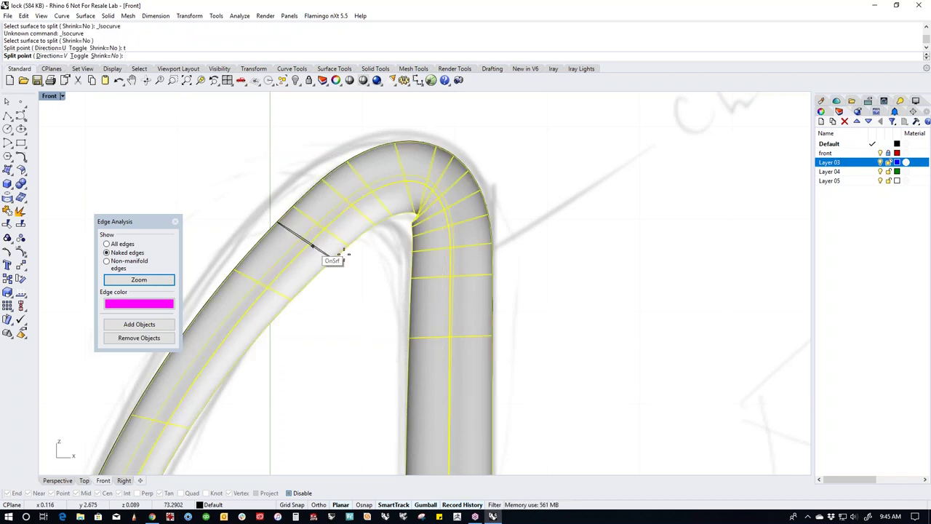
pyautogui.click(321, 247)
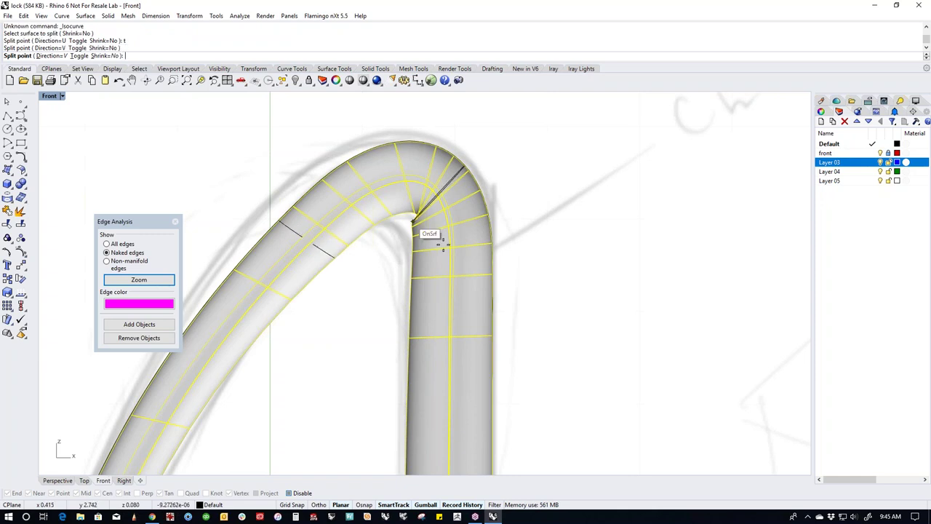
pyautogui.click(458, 270)
pyautogui.press('Return')
pyautogui.press('Delete')
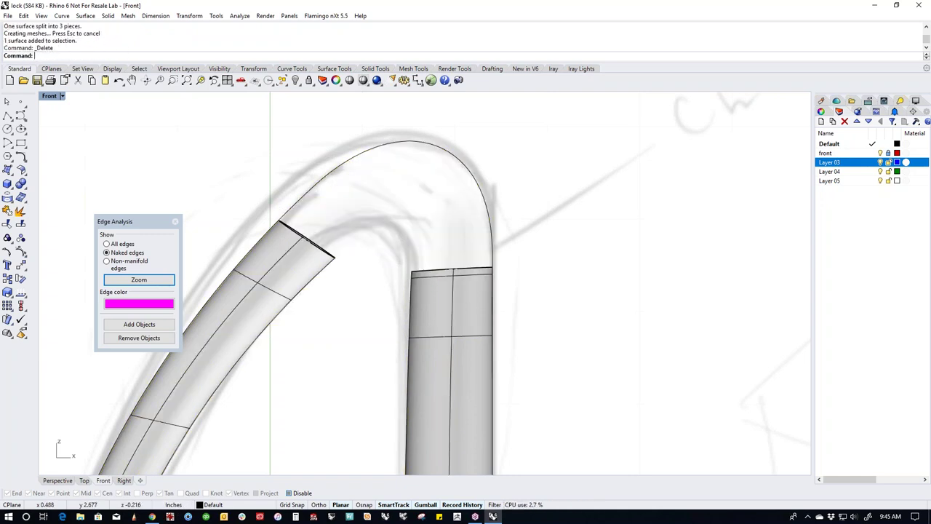
pyautogui.write('P')
pyautogui.press('Return')
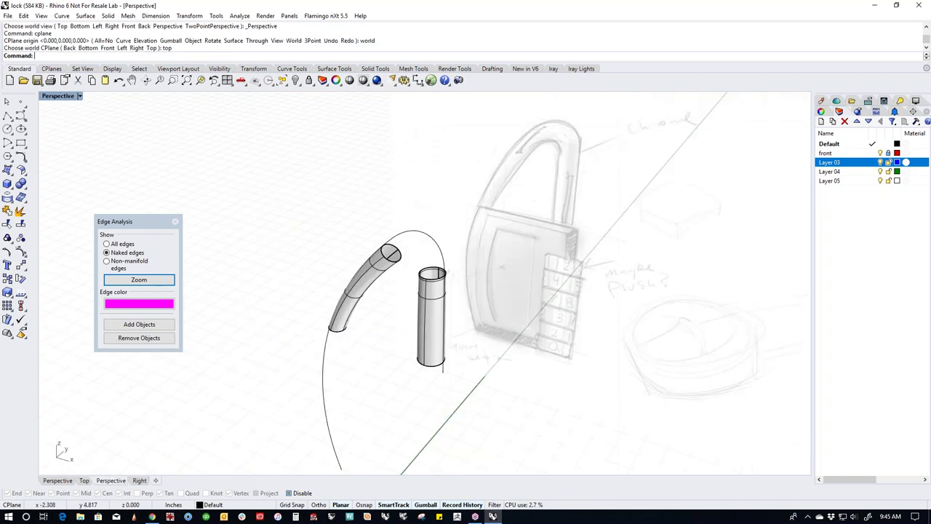
pyautogui.scroll(5, 429, 251)
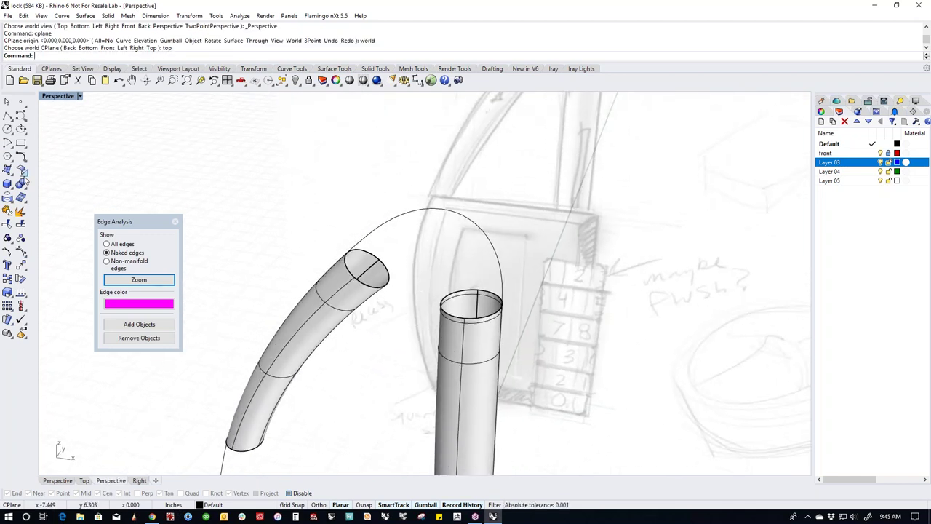
pyautogui.click(24, 173)
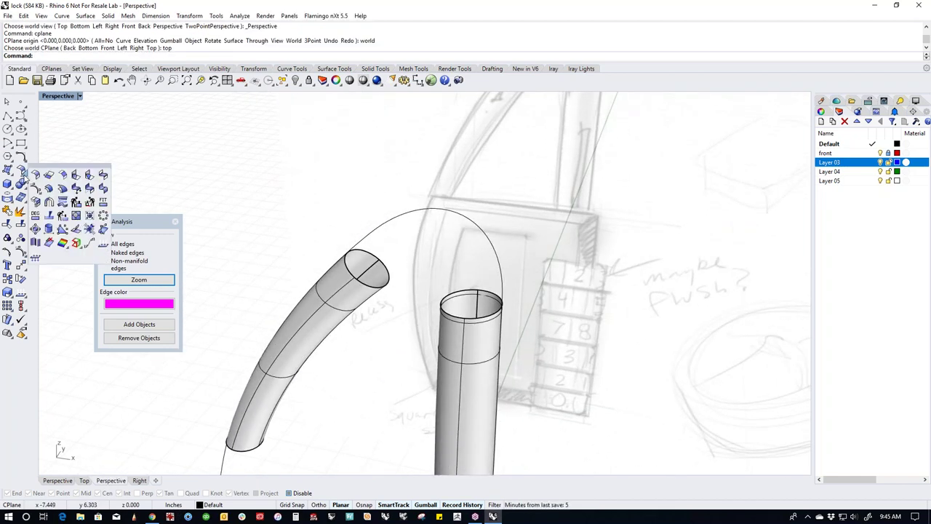
pyautogui.click(104, 175)
pyautogui.click(387, 283)
pyautogui.click(452, 305)
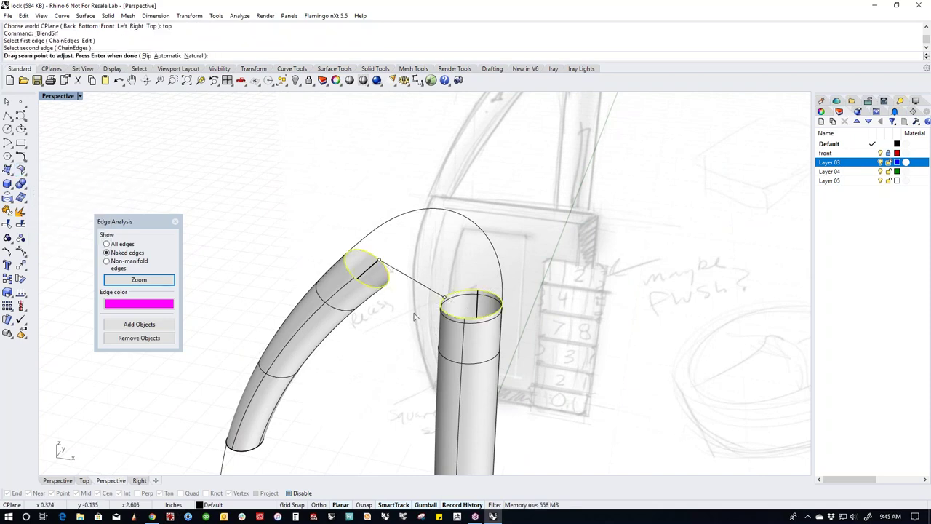
pyautogui.scroll(3, 425, 304)
pyautogui.moveTo(456, 297); pyautogui.dragTo(517, 278)
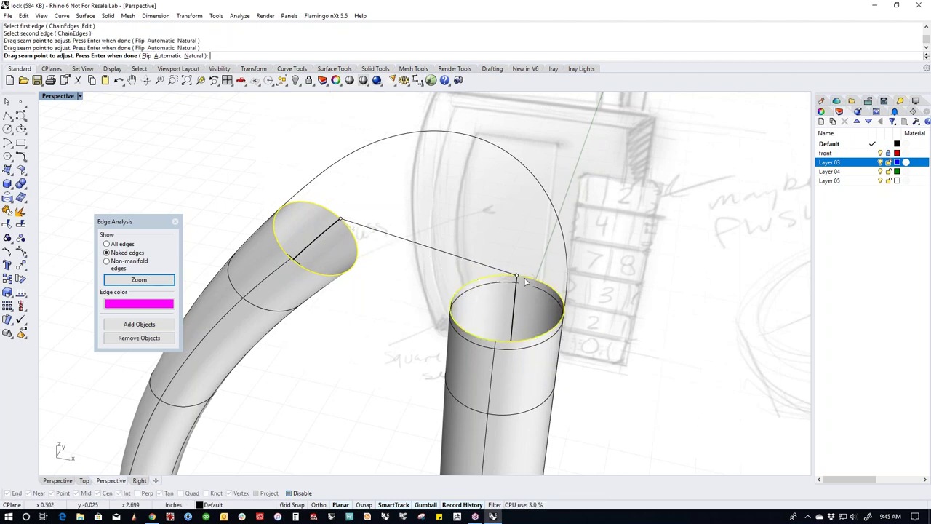
pyautogui.scroll(5, 540, 298)
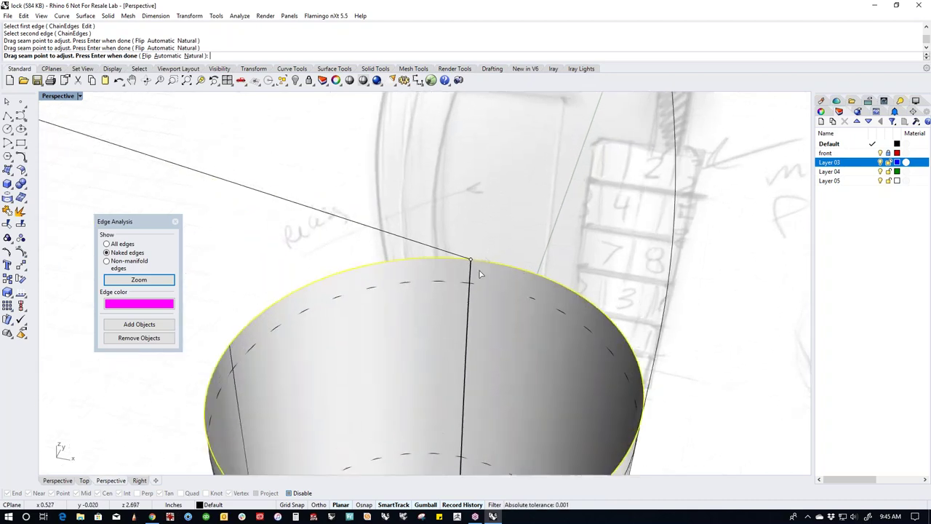
pyautogui.scroll(-3, 509, 287)
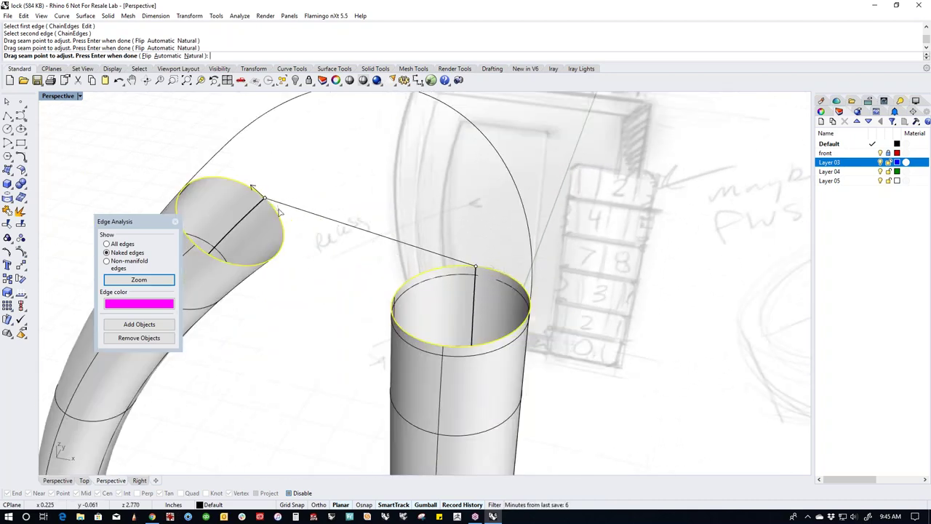
pyautogui.press('Return')
pyautogui.moveTo(326, 327); pyautogui.dragTo(437, 291, button='right')
pyautogui.click(723, 230)
# Start a surface blend between the two open shackle ends and align both seam points on the tubes' facing inner sides.
pyautogui.moveTo(567, 269); pyautogui.dragTo(511, 318, button='right')
pyautogui.rightClick(506, 321)
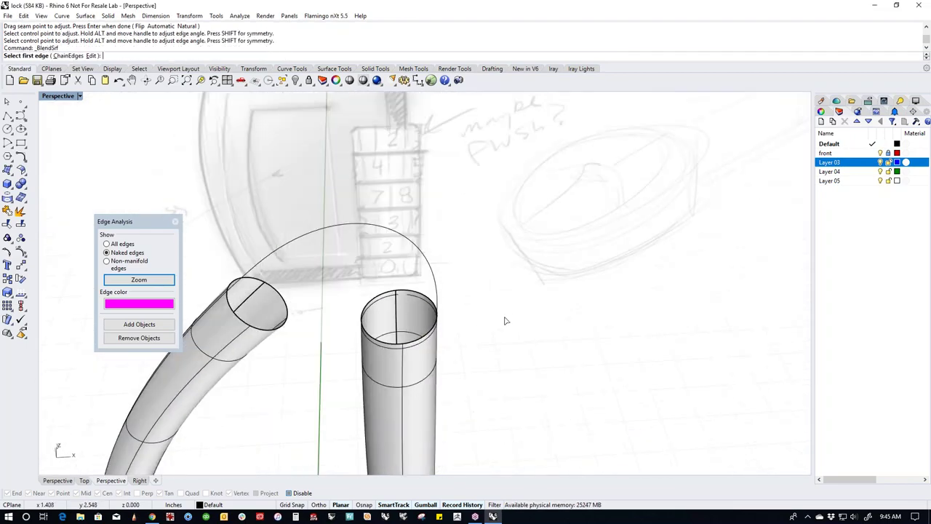
pyautogui.click(363, 318)
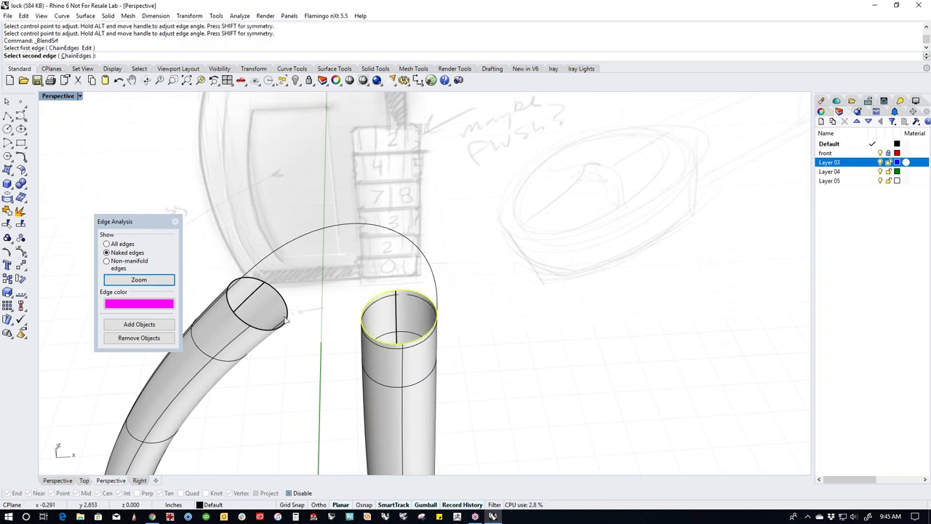
pyautogui.click(290, 320)
pyautogui.scroll(2, 354, 313)
pyautogui.moveTo(405, 288); pyautogui.dragTo(364, 321)
pyautogui.moveTo(364, 321); pyautogui.dragTo(298, 333, button='right')
pyautogui.moveTo(274, 283); pyautogui.dragTo(275, 290)
pyautogui.moveTo(385, 302); pyautogui.dragTo(358, 311)
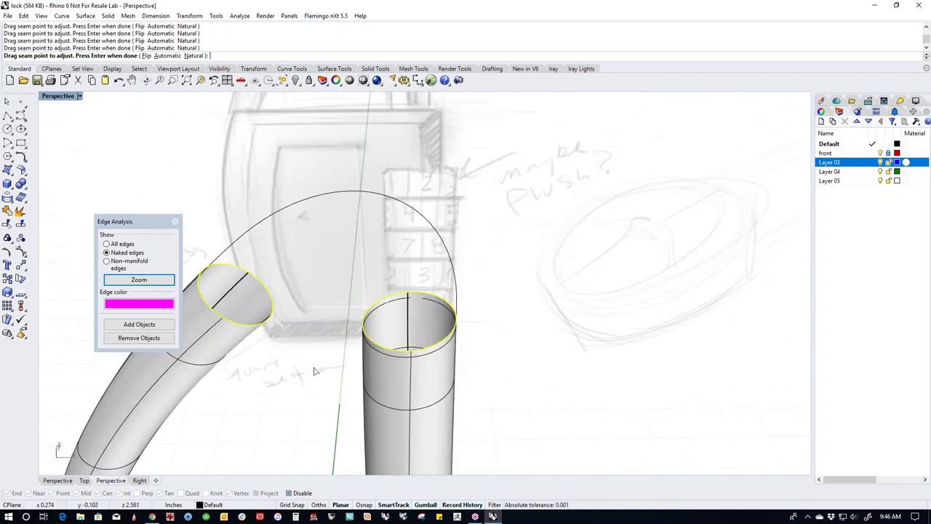
pyautogui.press('Return')
# In the front view, set both blend ends to Tangency, link their bulge values, keep both at 1.0 and create the blend.
pyautogui.scroll(-4, 319, 322)
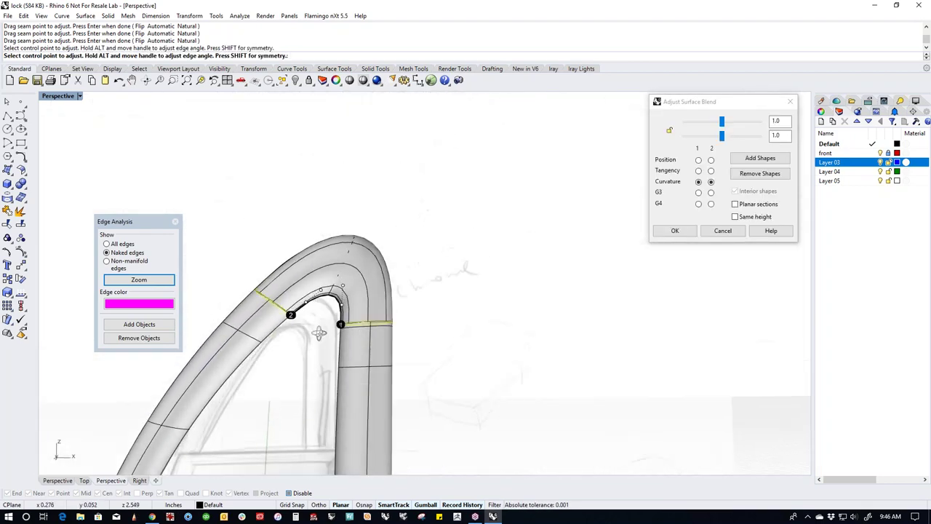
pyautogui.hotkey('ctrl', 'F2')
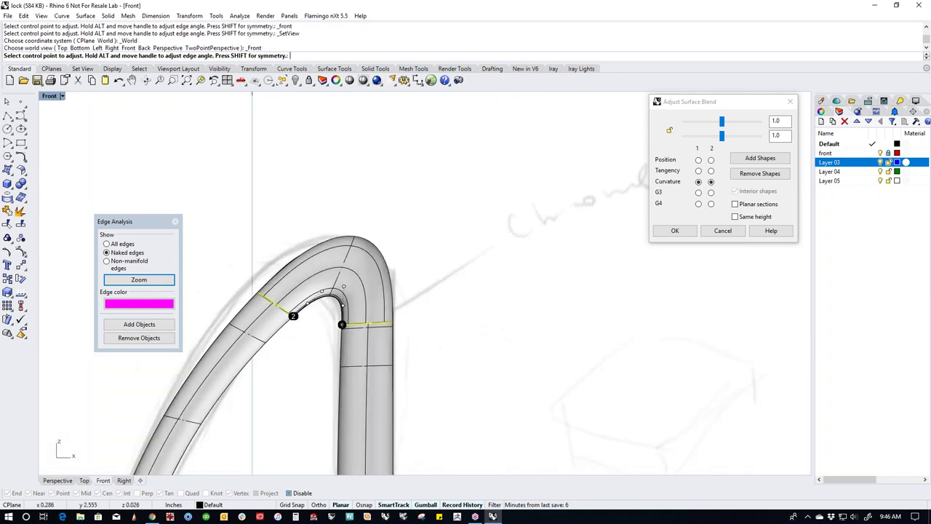
pyautogui.scroll(-2, 362, 340)
pyautogui.scroll(3, 446, 326)
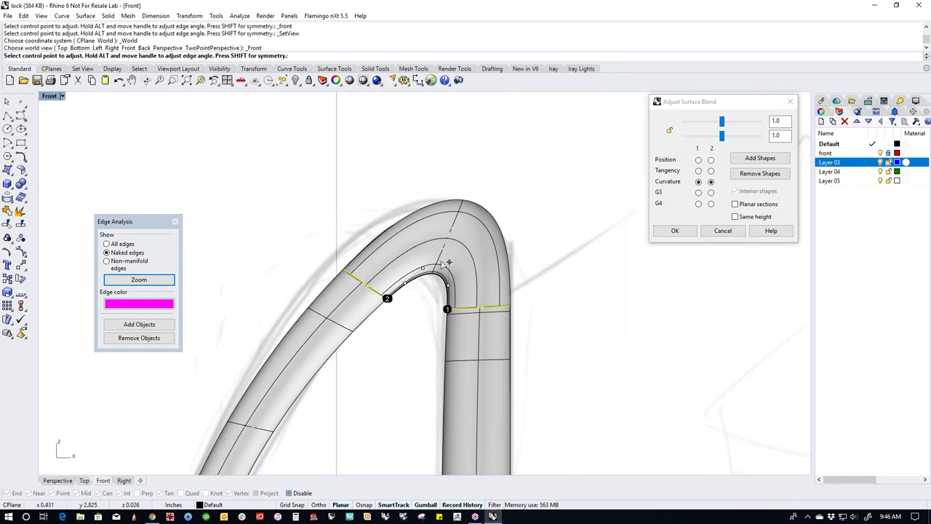
pyautogui.click(699, 170)
pyautogui.click(711, 170)
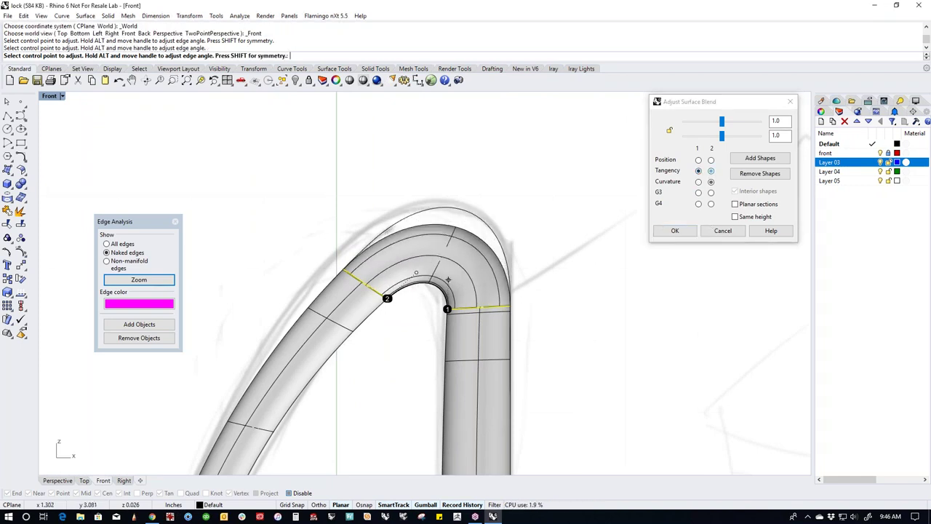
pyautogui.click(672, 133)
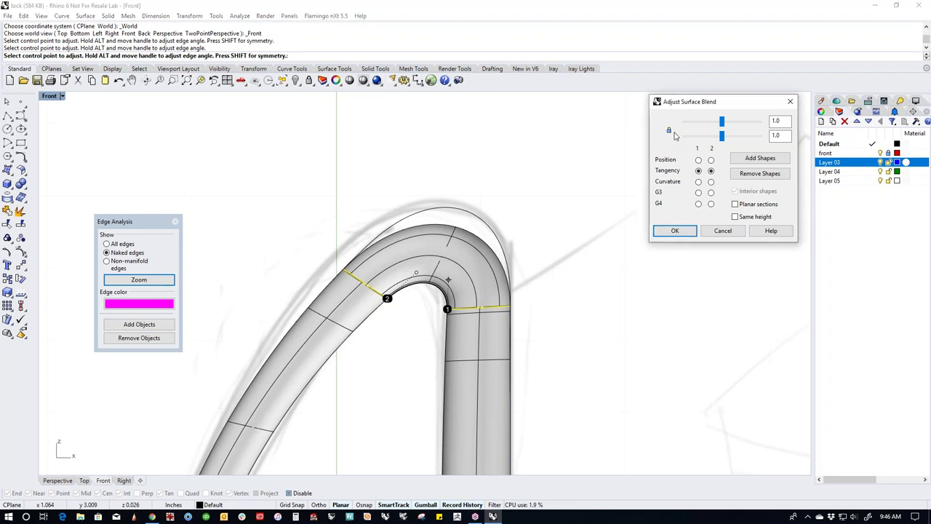
pyautogui.moveTo(721, 140); pyautogui.dragTo(724, 145)
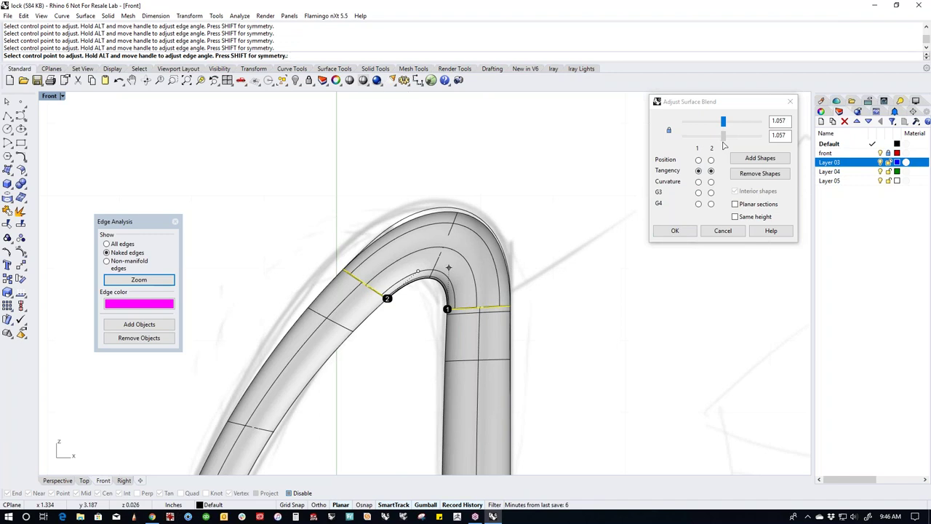
pyautogui.scroll(-3, 515, 219)
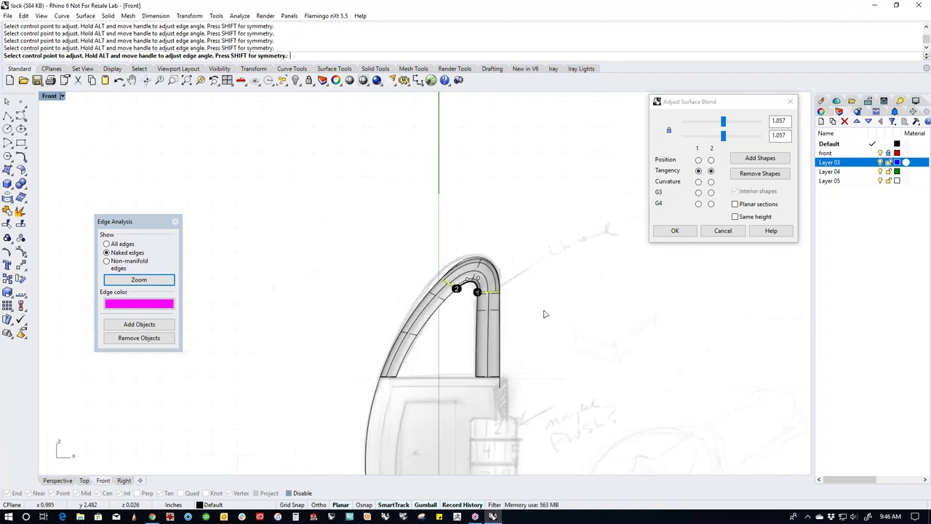
pyautogui.scroll(2, 518, 240)
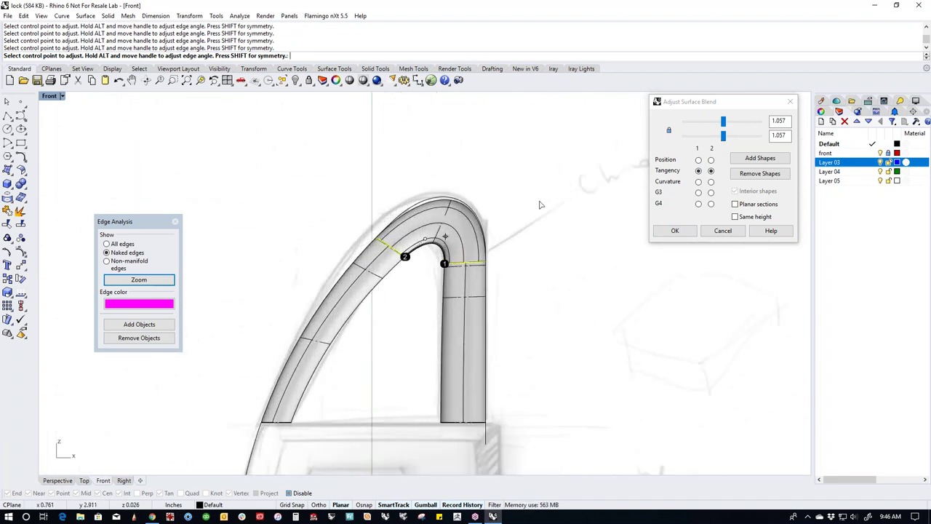
pyautogui.moveTo(725, 125); pyautogui.dragTo(724, 129)
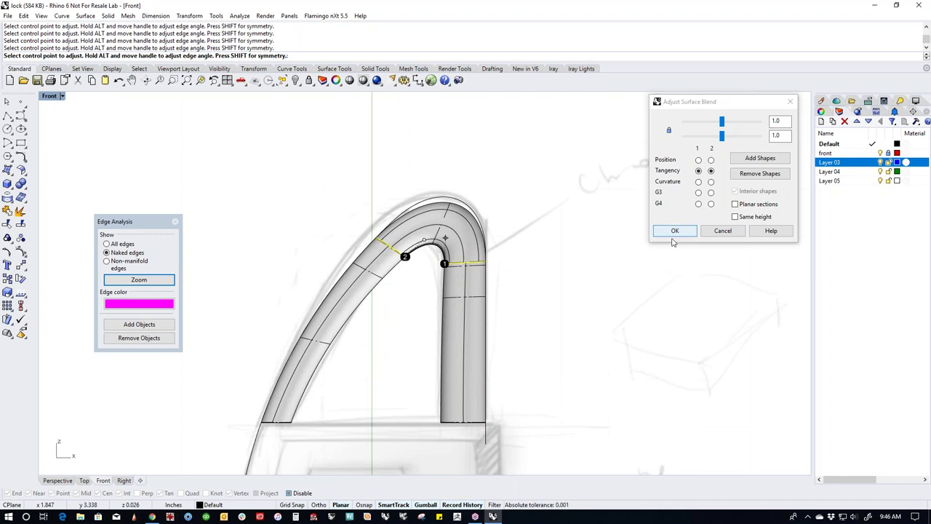
pyautogui.click(674, 231)
# Join the new bend surface with the two shackle legs into one polysurface.
pyautogui.click(380, 280)
pyautogui.keyDown('shift'); pyautogui.click(465, 318); pyautogui.keyUp('shift')
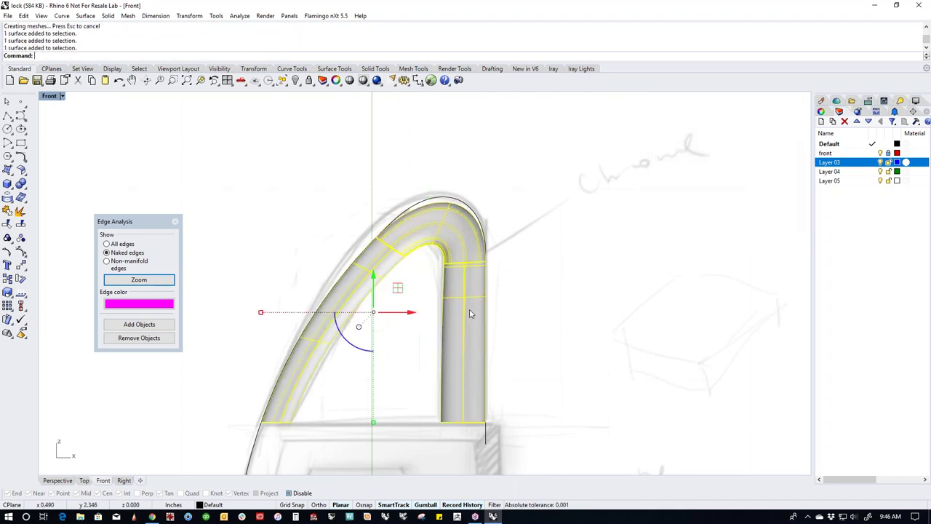
pyautogui.write('join')
pyautogui.press('Return')
pyautogui.click(380, 384)
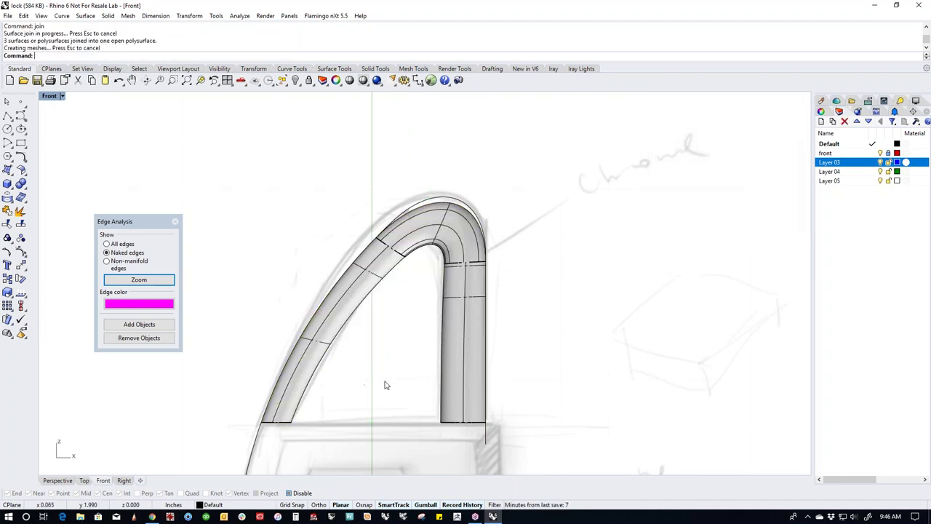
# Extrude the bottom edge of the shackle's straight leg downward into the lock body area.
pyautogui.scroll(-2, 380, 384)
pyautogui.scroll(3, 473, 358)
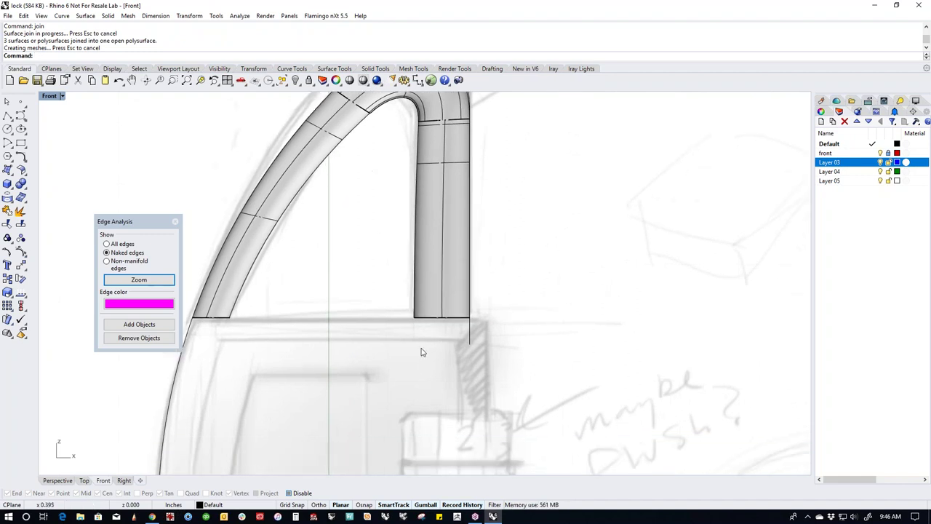
pyautogui.moveTo(395, 306); pyautogui.dragTo(591, 338)
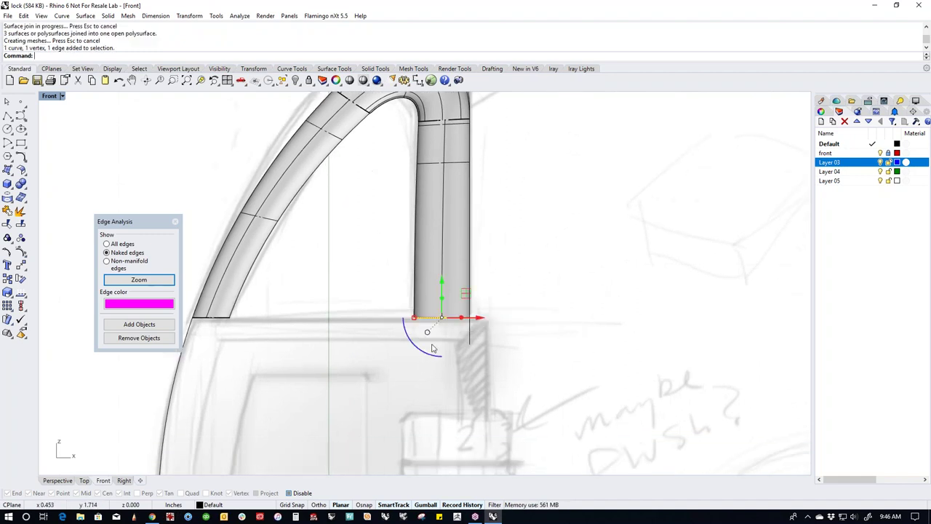
pyautogui.press('Escape')
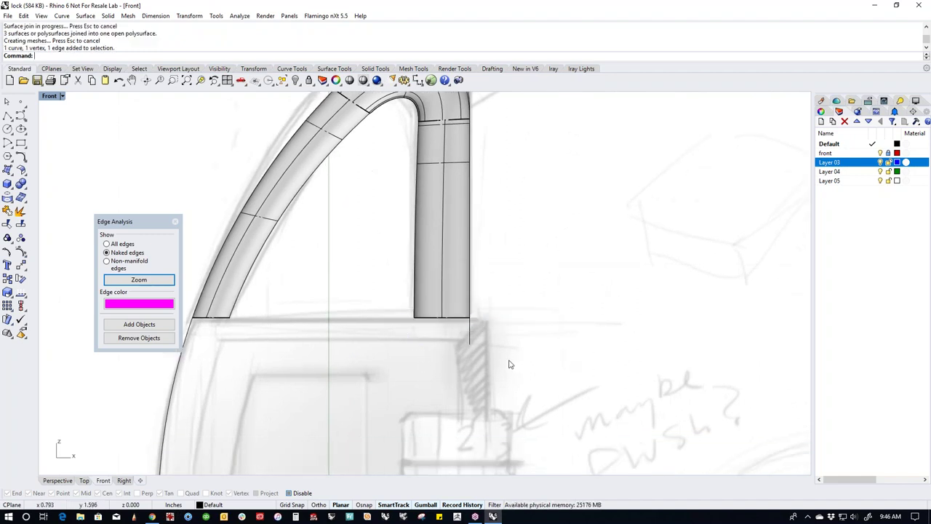
pyautogui.moveTo(396, 307); pyautogui.dragTo(543, 328)
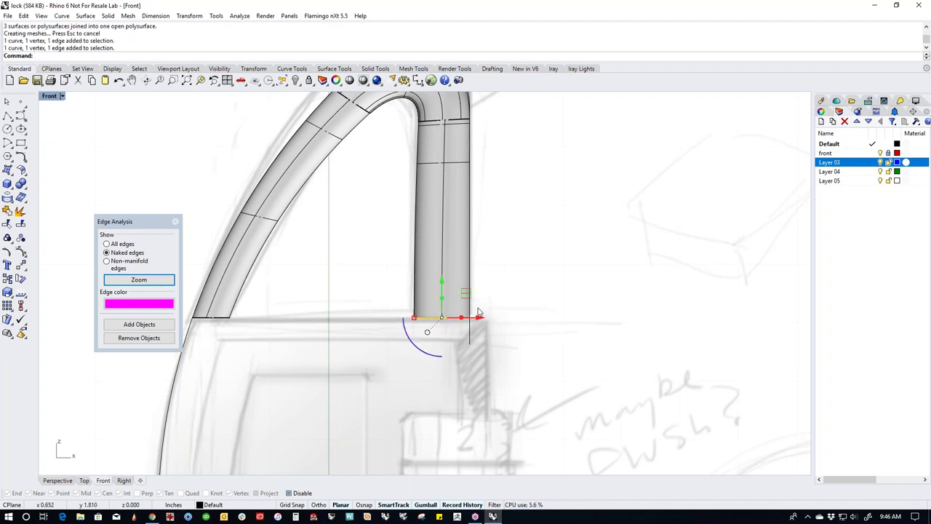
pyautogui.moveTo(441, 298); pyautogui.dragTo(440, 389)
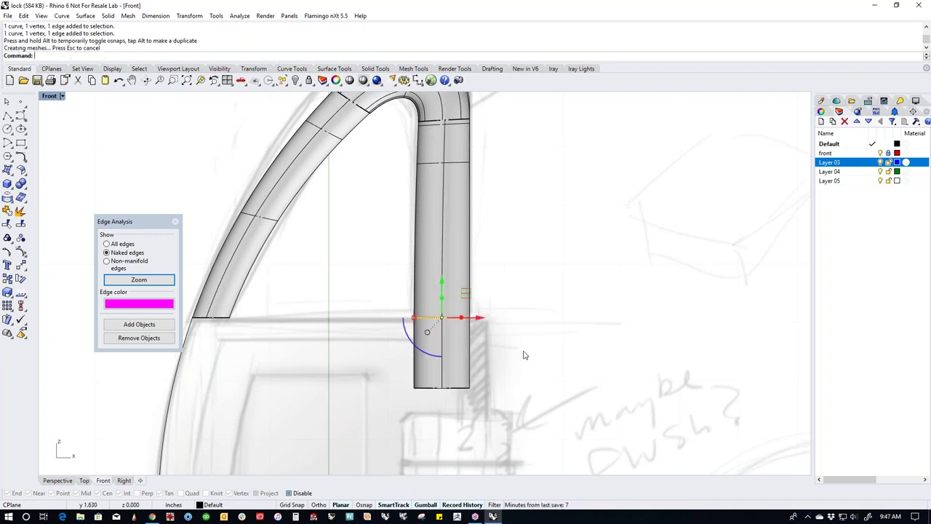
# Join the leg extension to the shackle and cap its open ends to make a closed solid.
pyautogui.scroll(-4, 491, 338)
pyautogui.click(470, 331)
pyautogui.click(501, 376)
pyautogui.click(473, 336)
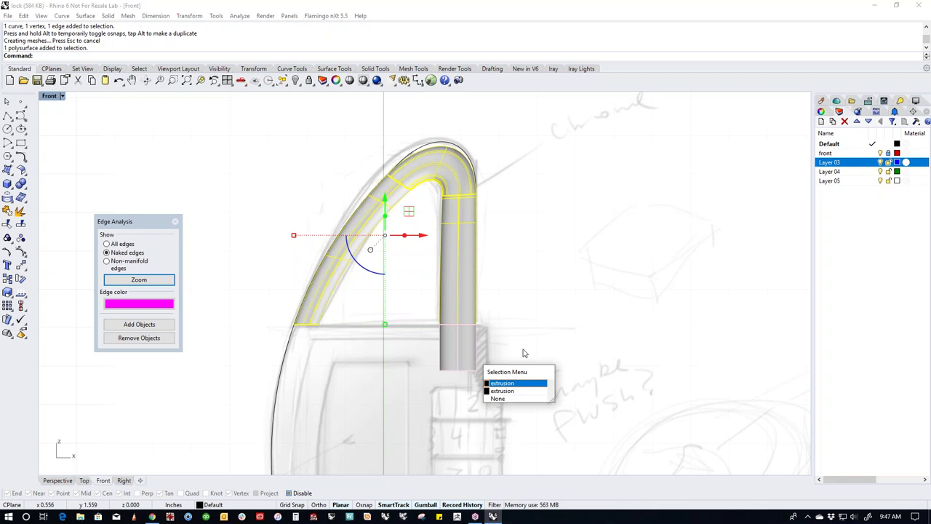
pyautogui.click(509, 391)
pyautogui.write('join')
pyautogui.press('Return')
pyautogui.write('cap')
pyautogui.press('Return')
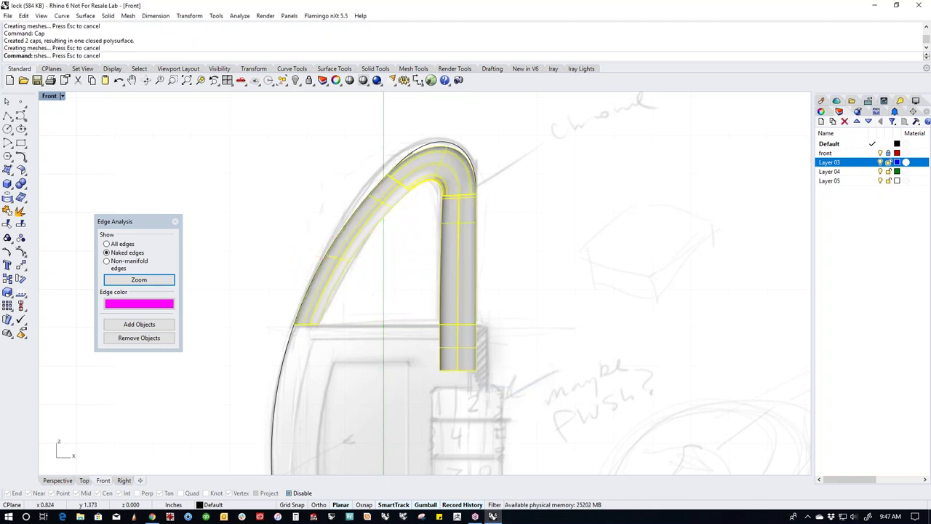
pyautogui.click(536, 355)
# Return to the perspective view and show all hidden lock parts.
pyautogui.moveTo(481, 373)
pyautogui.mouseDown(button='right')
pyautogui.moveTo(468, 254)
pyautogui.moveTo(507, 317)
pyautogui.mouseUp(button='right')
pyautogui.moveTo(458, 311); pyautogui.dragTo(476, 357, button='right')
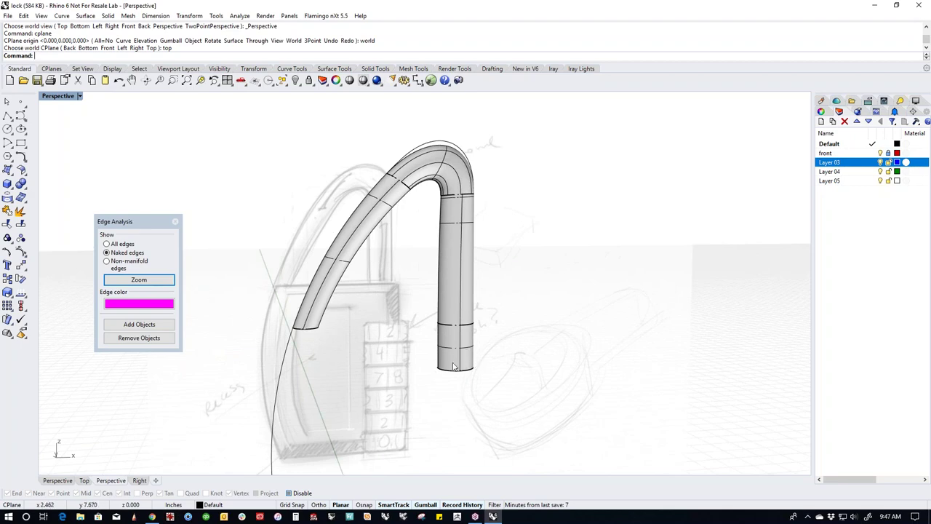
pyautogui.write('v')
pyautogui.press('Return')
pyautogui.write('show')
pyautogui.press('Return')
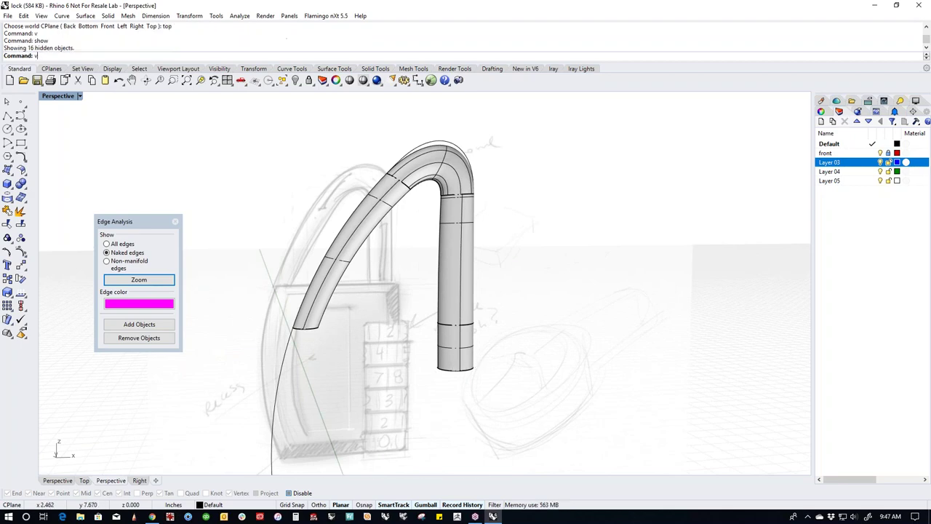
# Nudge the shackle slightly so its straight leg sits on the flat top face of the lock body.
pyautogui.scroll(3, 453, 367)
pyautogui.moveTo(453, 368); pyautogui.dragTo(493, 311, button='right')
pyautogui.scroll(5, 478, 343)
pyautogui.scroll(4, 493, 311)
pyautogui.scroll(-3, 493, 312)
pyautogui.moveTo(387, 307); pyautogui.dragTo(488, 321, button='right')
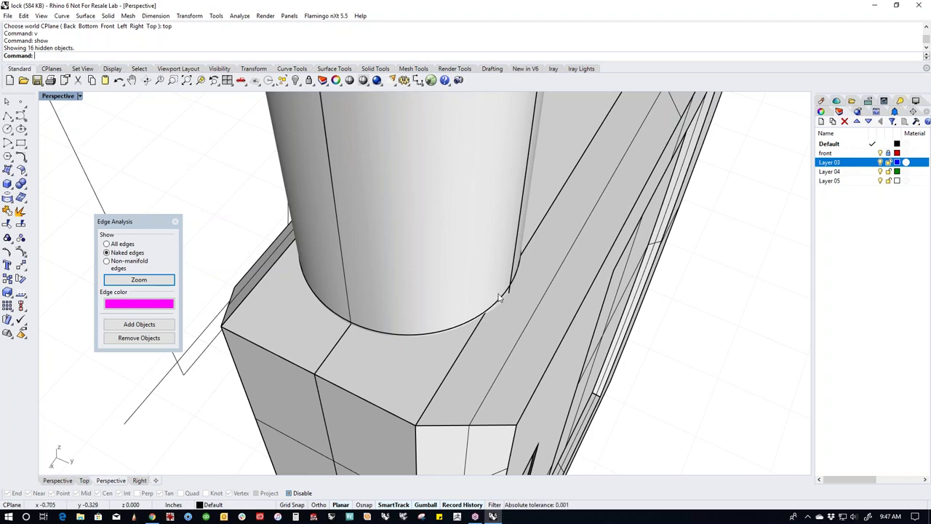
pyautogui.click(436, 302)
pyautogui.scroll(-2, 436, 306)
pyautogui.moveTo(437, 307); pyautogui.dragTo(417, 345, button='right')
pyautogui.moveTo(446, 251); pyautogui.dragTo(429, 133, button='right')
pyautogui.moveTo(422, 126); pyautogui.dragTo(424, 124)
pyautogui.click(645, 342)
# Delete the leftover profile circle and the extra extrusion around the base of the straight shackle leg.
pyautogui.moveTo(493, 379); pyautogui.dragTo(517, 338, button='right')
pyautogui.scroll(5, 520, 336)
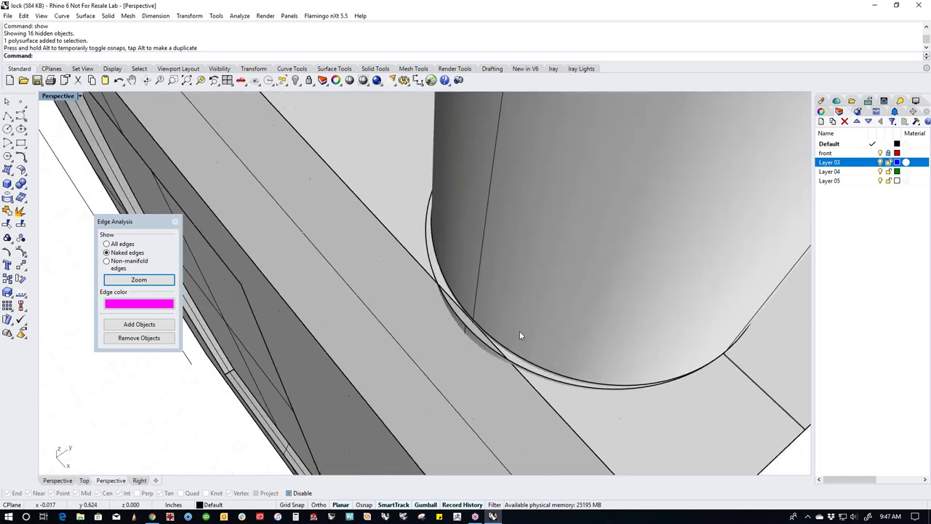
pyautogui.click(481, 349)
pyautogui.click(483, 346)
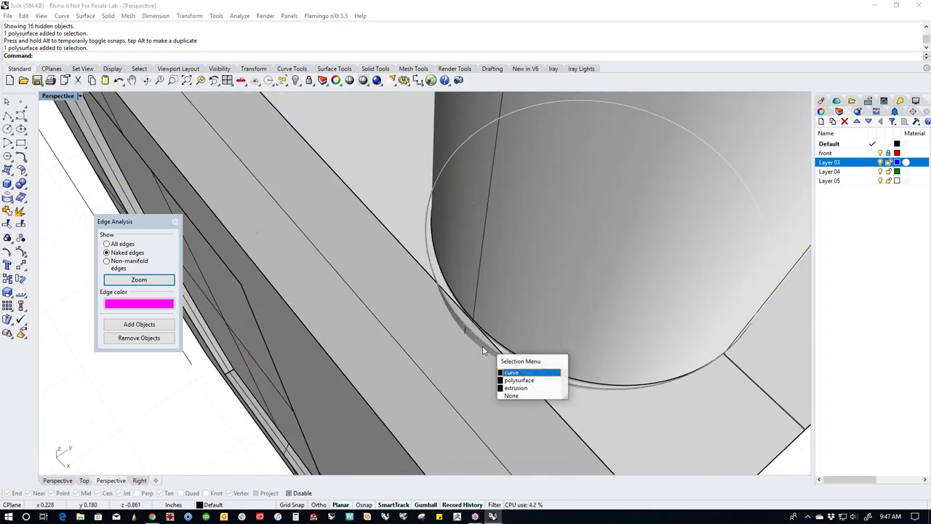
pyautogui.press('Return')
pyautogui.press('Delete')
pyautogui.click(483, 345)
pyautogui.press('Delete')
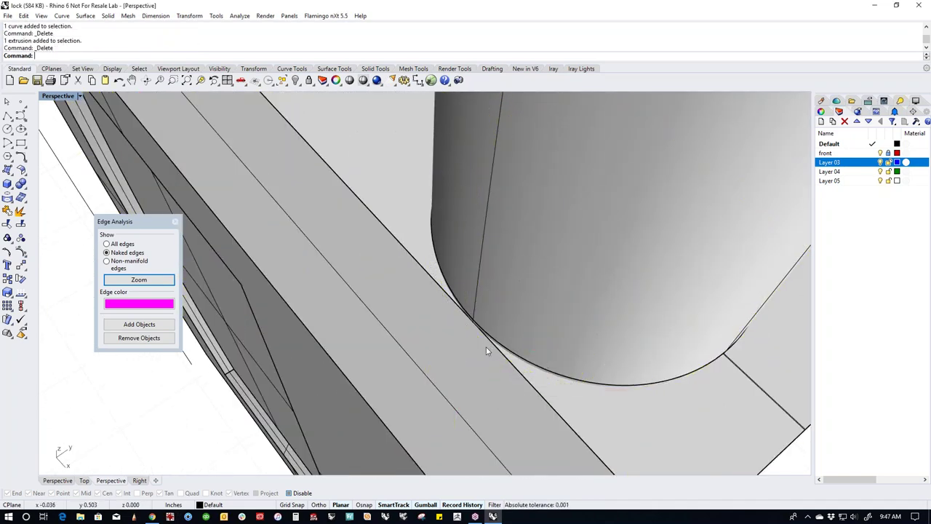
pyautogui.scroll(-5, 483, 345)
pyautogui.scroll(-5, 482, 345)
pyautogui.scroll(1, 438, 210)
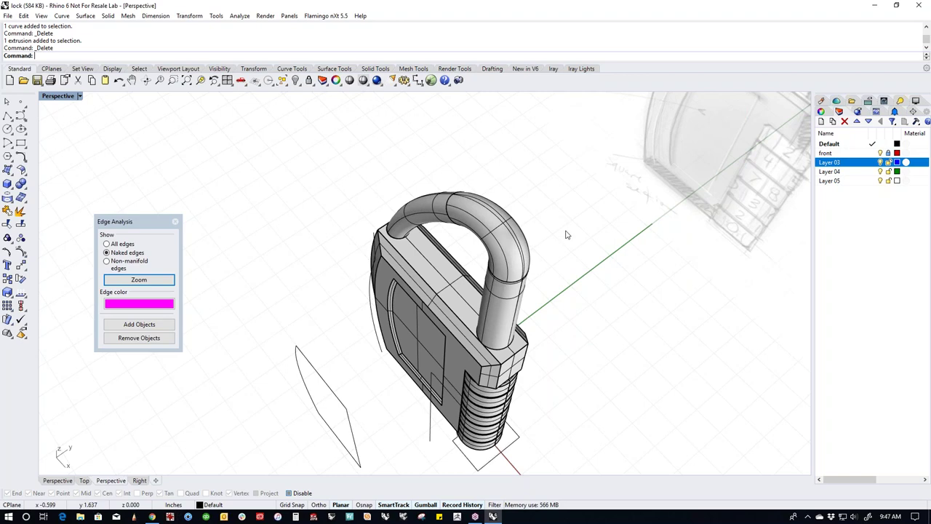
# Undo the last deletion and the last Gumball scale, and check how the shackle's straight leg sits on the lock body.
pyautogui.hotkey('ctrl', 'z')
pyautogui.hotkey('ctrl', 'z')
pyautogui.click(510, 291)
pyautogui.press('Escape')
pyautogui.scroll(8, 489, 318)
pyautogui.click(490, 318)
pyautogui.scroll(-5, 492, 319)
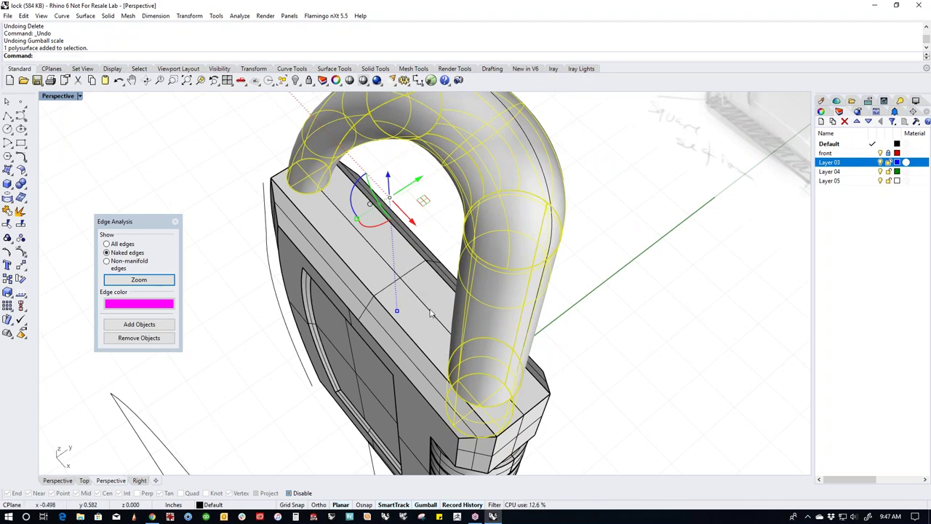
pyautogui.moveTo(487, 365); pyautogui.dragTo(481, 360, button='right')
pyautogui.press('Escape')
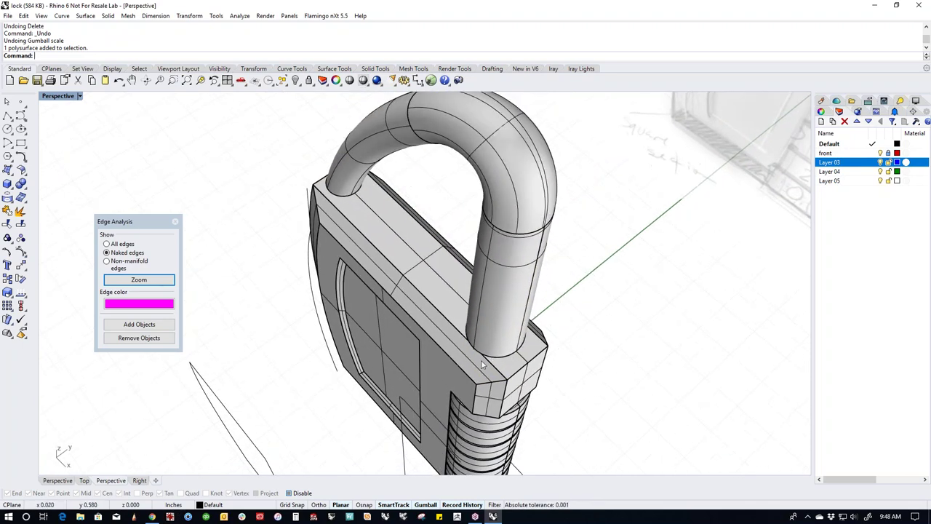
# Isolate the lock body by selecting it, inverting the selection and hiding everything else.
pyautogui.scroll(3, 481, 359)
pyautogui.scroll(3, 499, 397)
pyautogui.moveTo(499, 397); pyautogui.dragTo(489, 369, button='right')
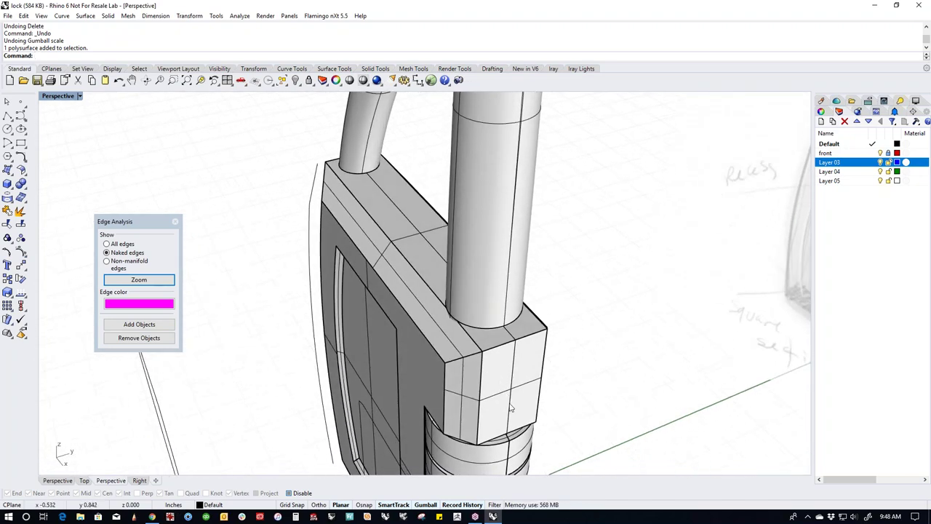
pyautogui.click(513, 393)
pyautogui.click(556, 413)
pyautogui.click(517, 382)
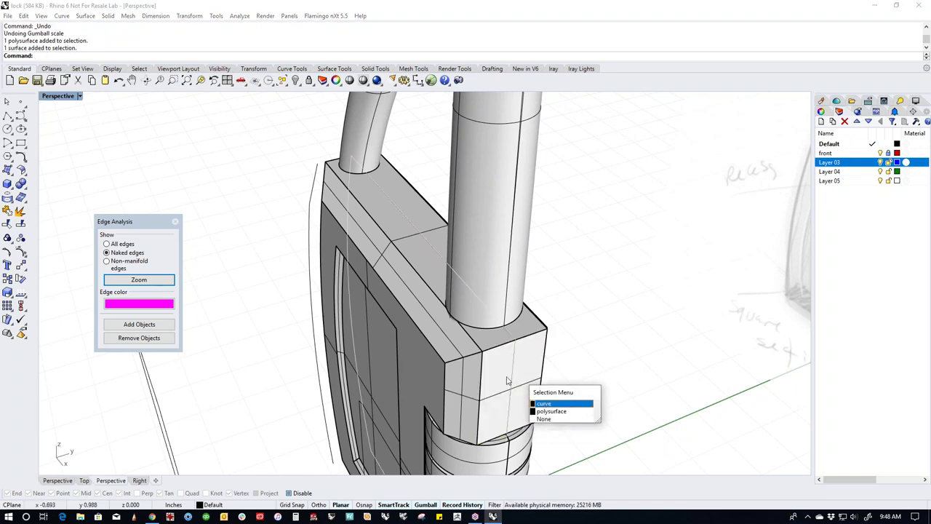
pyautogui.write('ii')
pyautogui.press('Return')
pyautogui.hotkey('ctrl', 'h')
pyautogui.moveTo(508, 422); pyautogui.dragTo(497, 309, button='right')
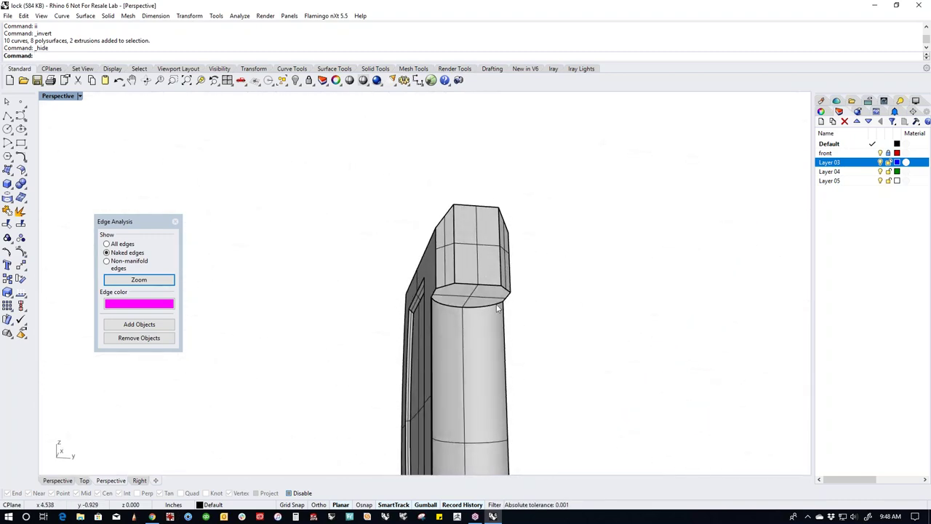
# Select the lock body's middle perimeter faces, show the hidden parts, and scale the faces slightly wider across the body's thickness.
pyautogui.keyDown('ctrl'); pyautogui.keyDown('shift'); pyautogui.click(479, 255); pyautogui.keyUp('shift'); pyautogui.keyUp('ctrl')
pyautogui.moveTo(479, 255); pyautogui.dragTo(353, 393, button='right')
pyautogui.keyDown('ctrl'); pyautogui.keyDown('shift'); pyautogui.click(497, 314); pyautogui.keyUp('shift'); pyautogui.keyUp('ctrl')
pyautogui.rightClick(354, 393)
pyautogui.keyDown('ctrl'); pyautogui.keyDown('shift'); pyautogui.click(329, 422); pyautogui.keyUp('shift'); pyautogui.keyUp('ctrl')
pyautogui.moveTo(329, 423); pyautogui.dragTo(372, 402, button='right')
pyautogui.keyDown('ctrl'); pyautogui.keyDown('shift'); pyautogui.click(394, 434); pyautogui.keyUp('shift'); pyautogui.keyUp('ctrl')
pyautogui.moveTo(413, 428); pyautogui.dragTo(444, 405, button='right')
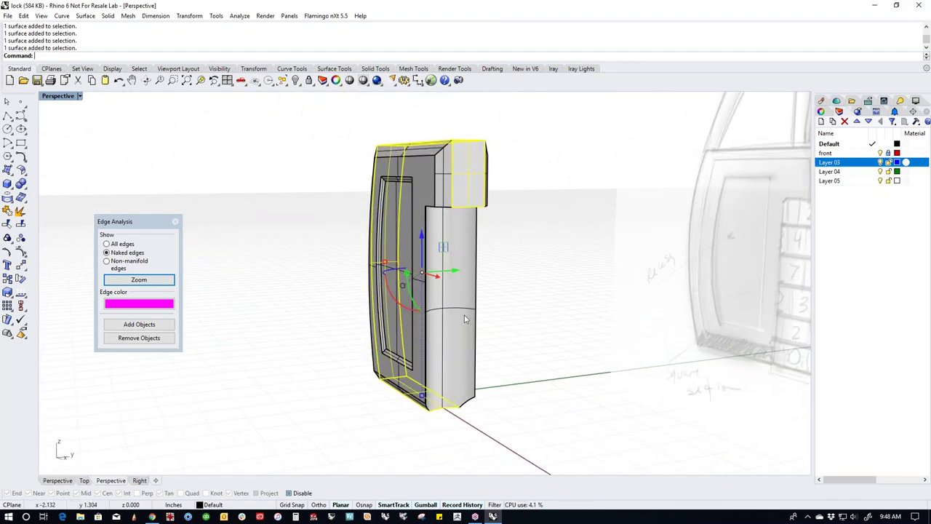
pyautogui.moveTo(513, 235); pyautogui.dragTo(511, 345, button='right')
pyautogui.write('v')
pyautogui.press('Return')
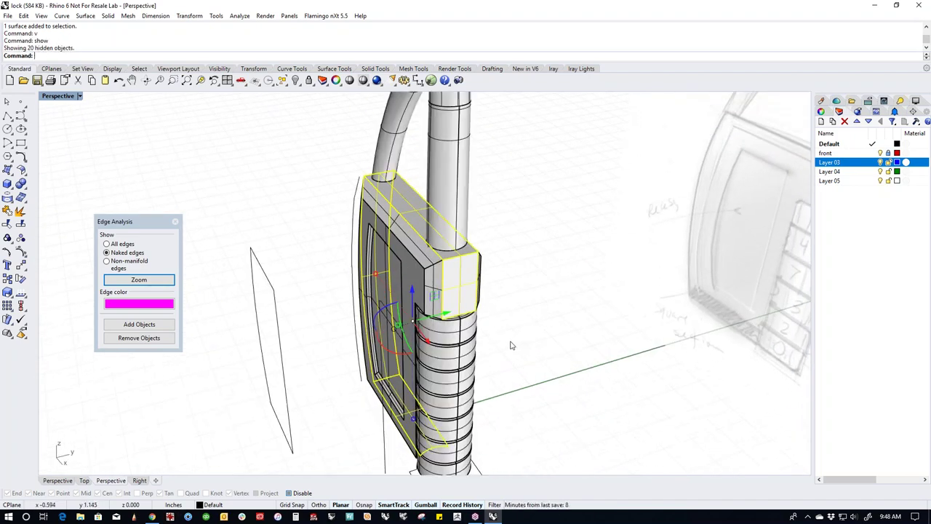
pyautogui.scroll(3, 452, 289)
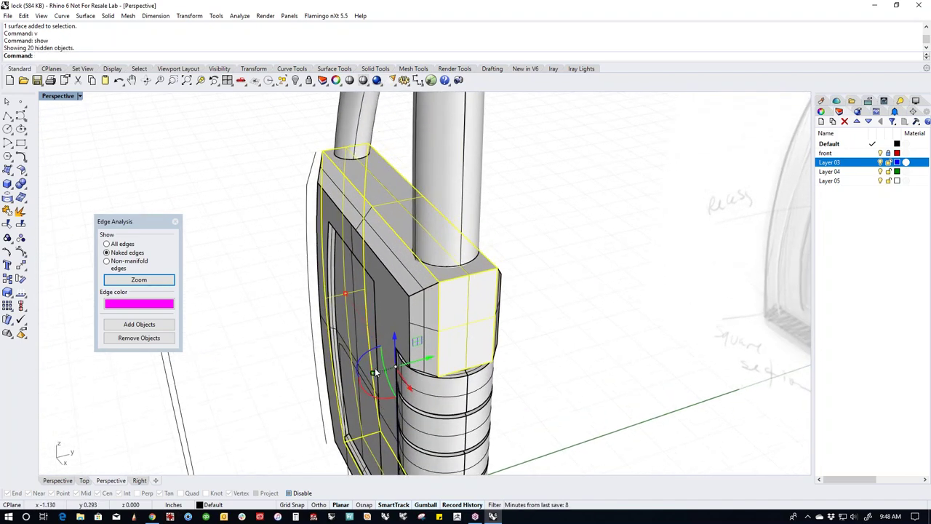
pyautogui.moveTo(372, 374); pyautogui.dragTo(369, 374)
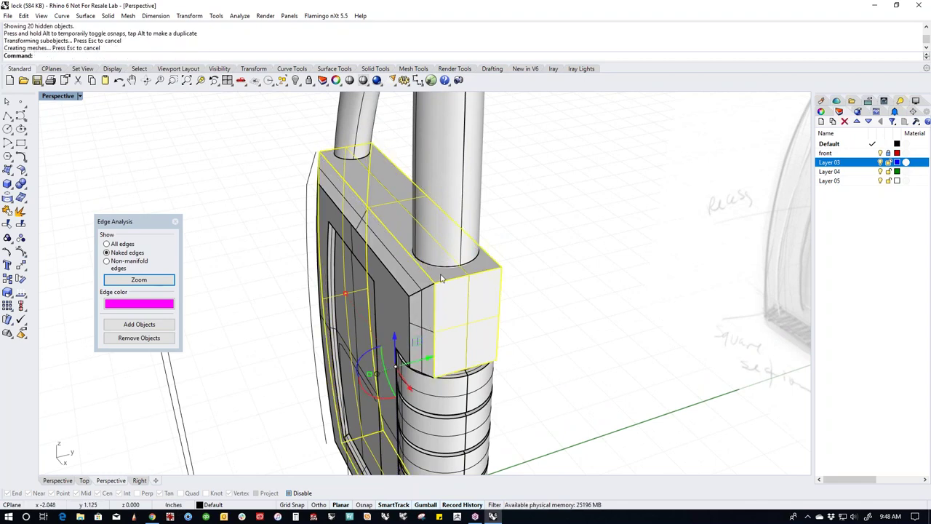
# Isolate the lock body to examine its fit around the number wheels from below, and show all hidden parts again.
pyautogui.moveTo(462, 314); pyautogui.dragTo(525, 329, button='right')
pyautogui.click(460, 432)
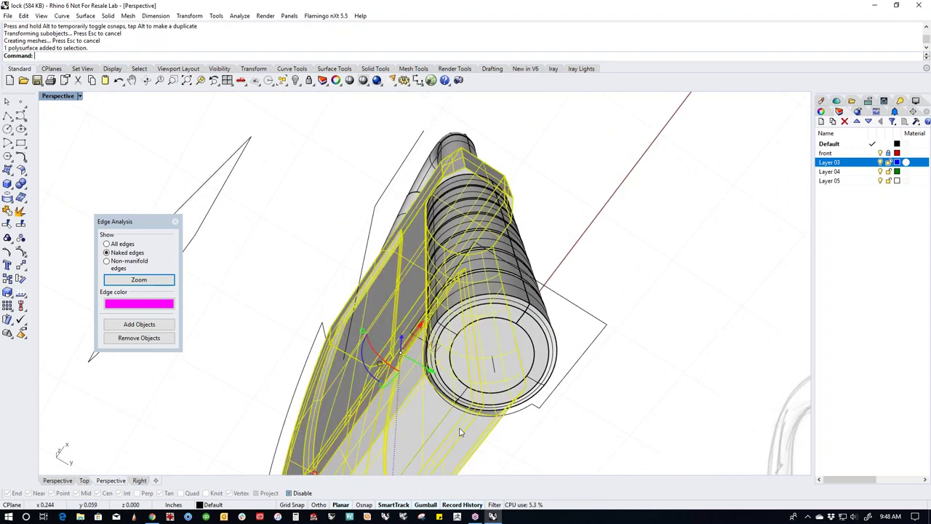
pyautogui.write('ii')
pyautogui.press('Return')
pyautogui.moveTo(538, 336); pyautogui.dragTo(527, 279, button='right')
pyautogui.scroll(4, 421, 417)
pyautogui.write('v')
pyautogui.press('Return')
pyautogui.moveTo(542, 333); pyautogui.dragTo(499, 358, button='right')
pyautogui.scroll(5, 519, 289)
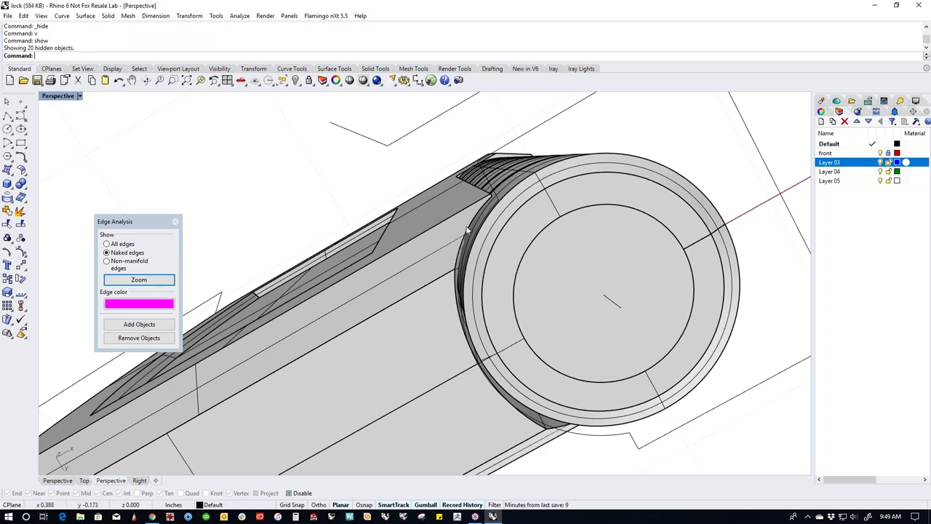
# Select the shackle and isolate it in the Front view to expose the end of its curved leg.
pyautogui.moveTo(570, 350); pyautogui.dragTo(526, 363, button='right')
pyautogui.click(404, 280)
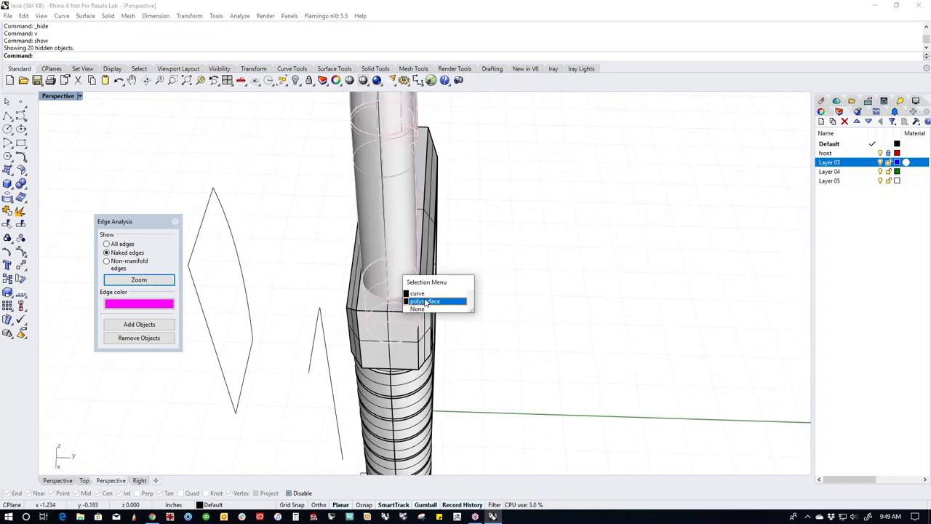
pyautogui.click(433, 299)
pyautogui.moveTo(452, 321); pyautogui.dragTo(458, 271, button='right')
pyautogui.scroll(5, 457, 270)
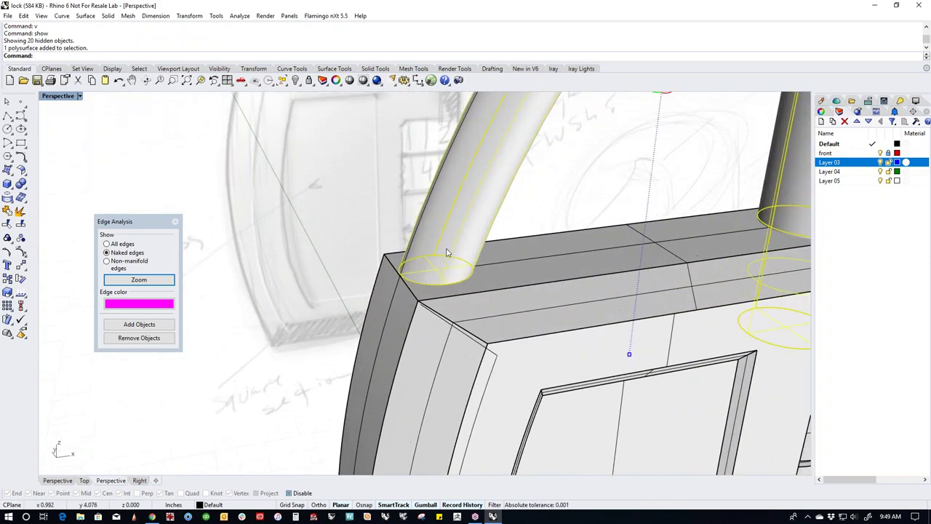
pyautogui.press('Escape')
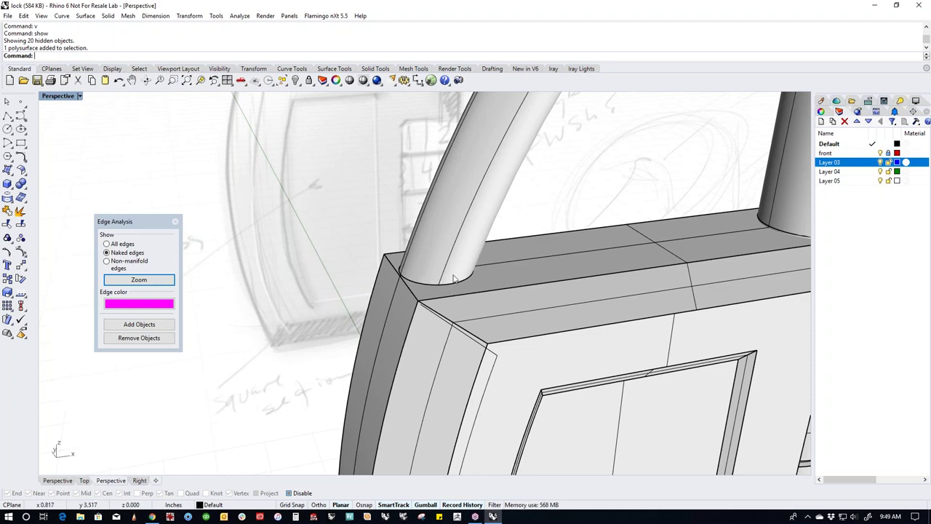
pyautogui.click(457, 228)
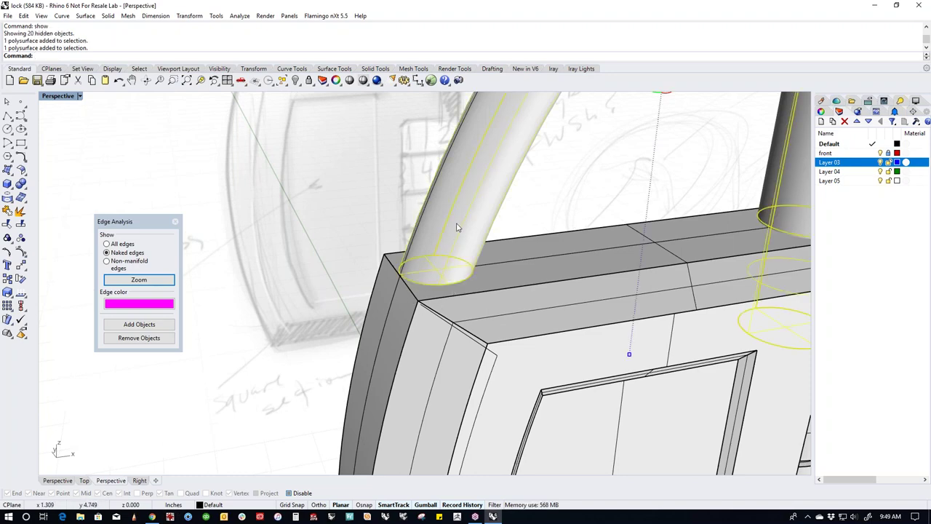
pyautogui.hotkey('ctrl', 'F2')
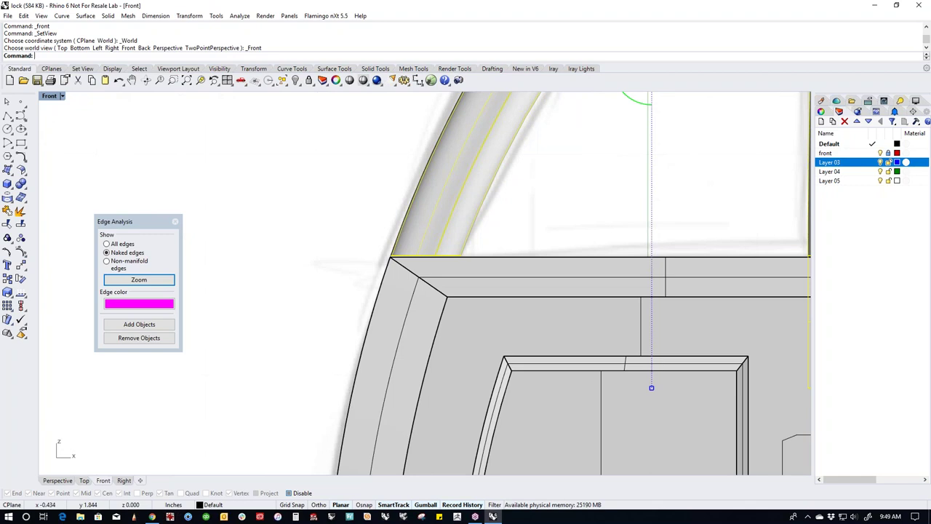
pyautogui.write('solate')
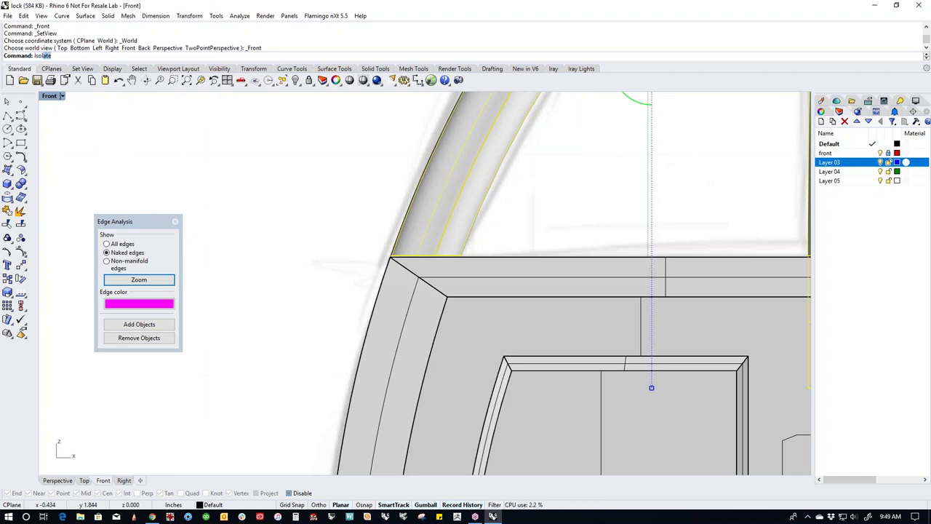
pyautogui.press('Return')
pyautogui.click(400, 301)
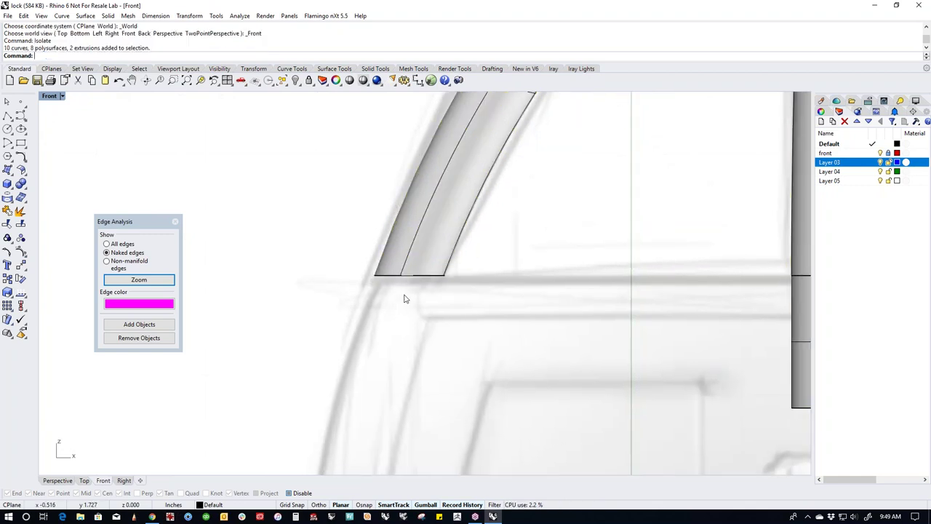
# In the perspective view, copy the end-cap face of the shackle's curved leg straight down below the leg.
pyautogui.write('P')
pyautogui.press('Return')
pyautogui.scroll(5, 444, 266)
pyautogui.moveTo(445, 266)
pyautogui.keyDown('shift'); pyautogui.mouseDown(button='right')
pyautogui.moveTo(482, 322)
pyautogui.moveTo(435, 335)
pyautogui.mouseUp(button='right'); pyautogui.keyUp('shift')
pyautogui.click(416, 311)
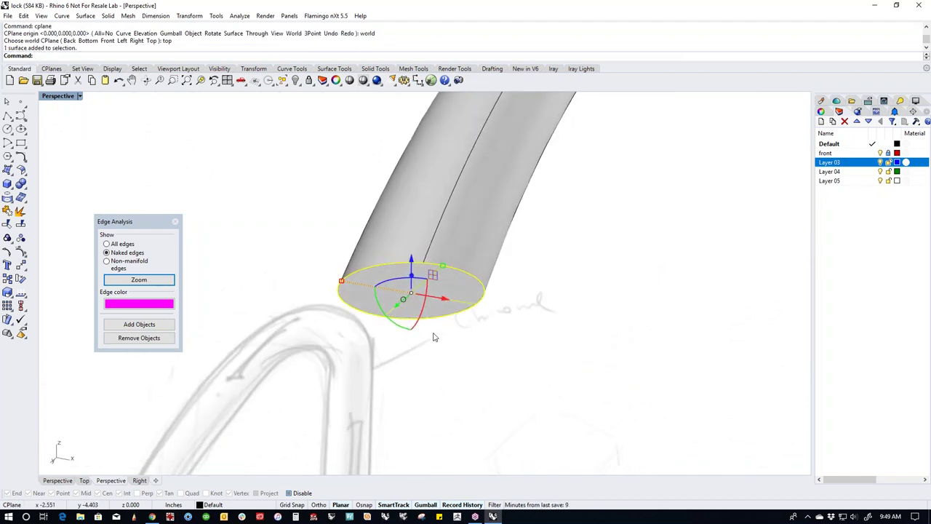
pyautogui.moveTo(414, 273); pyautogui.dragTo(412, 394)
pyautogui.press('Escape')
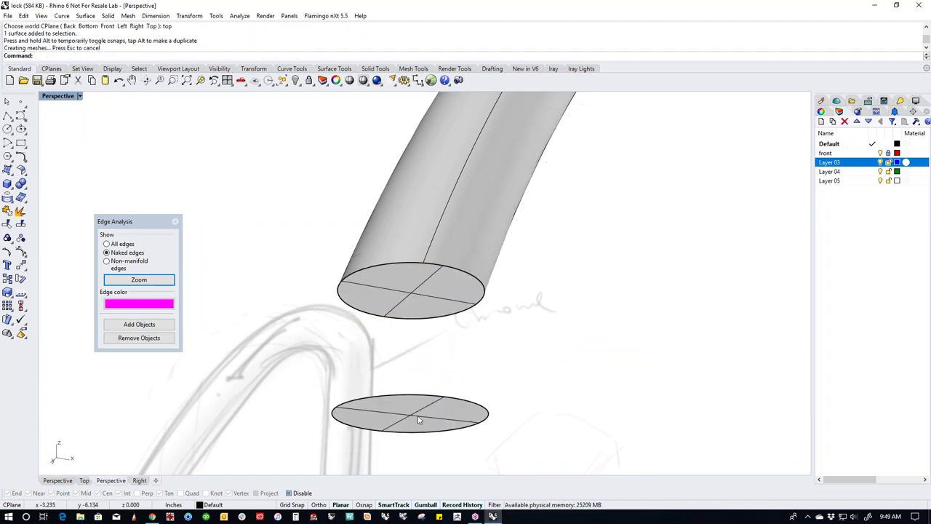
# Scale the copied disc down and extrude it up to the curved leg's end to form a narrower pin.
pyautogui.click(419, 420)
pyautogui.moveTo(393, 413); pyautogui.dragTo(353, 412)
pyautogui.keyDown('ctrl'); pyautogui.moveTo(412, 399); pyautogui.dragTo(413, 278); pyautogui.keyUp('ctrl')
# Try to join the pin to the shackle's curved leg.
pyautogui.moveTo(487, 342); pyautogui.dragTo(465, 335, button='right')
pyautogui.click(458, 331)
pyautogui.keyDown('shift'); pyautogui.click(485, 267); pyautogui.keyUp('shift')
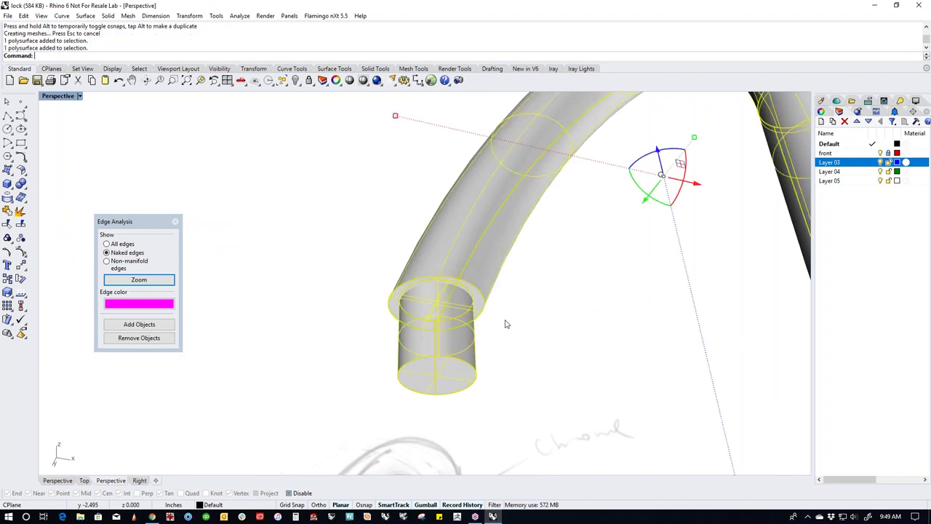
pyautogui.write('j')
pyautogui.press('Return')
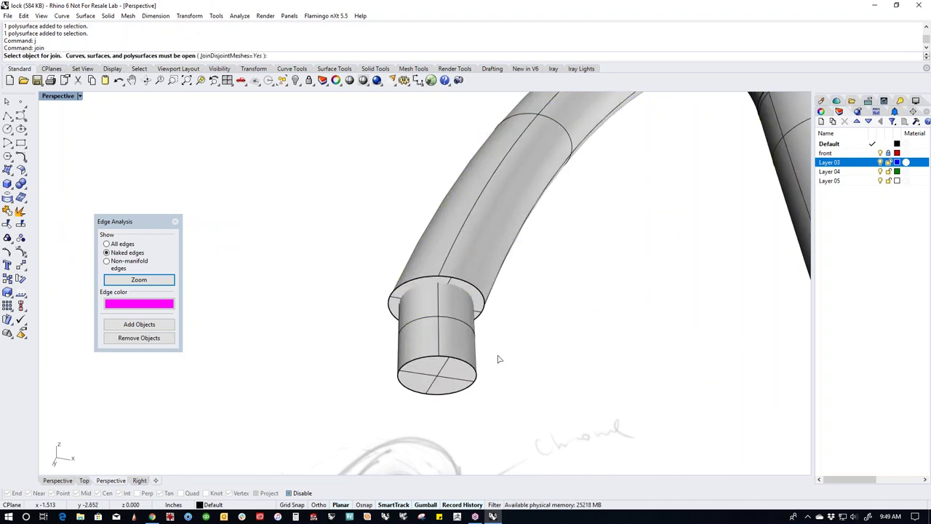
pyautogui.press('Escape')
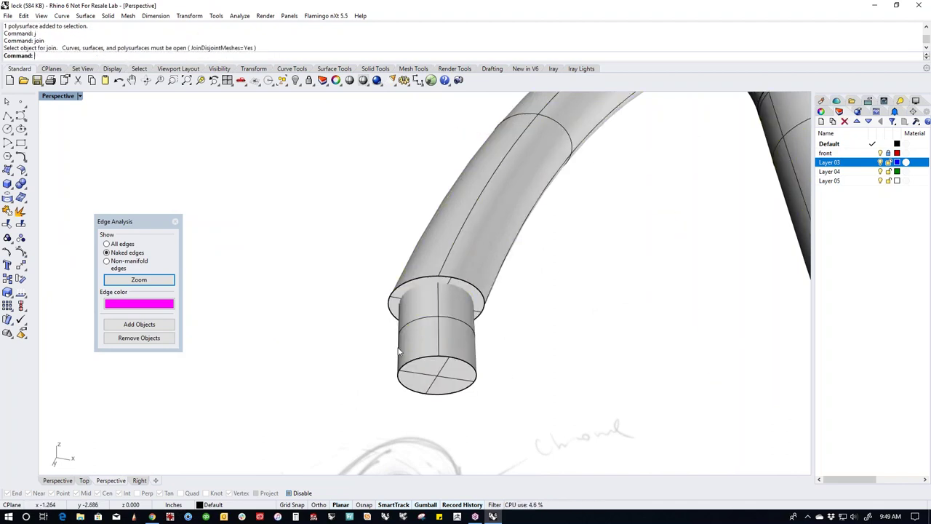
# Combine the pin and the shackle into one solid with Boolean Union.
pyautogui.moveTo(539, 282); pyautogui.dragTo(353, 363)
pyautogui.click(21, 172)
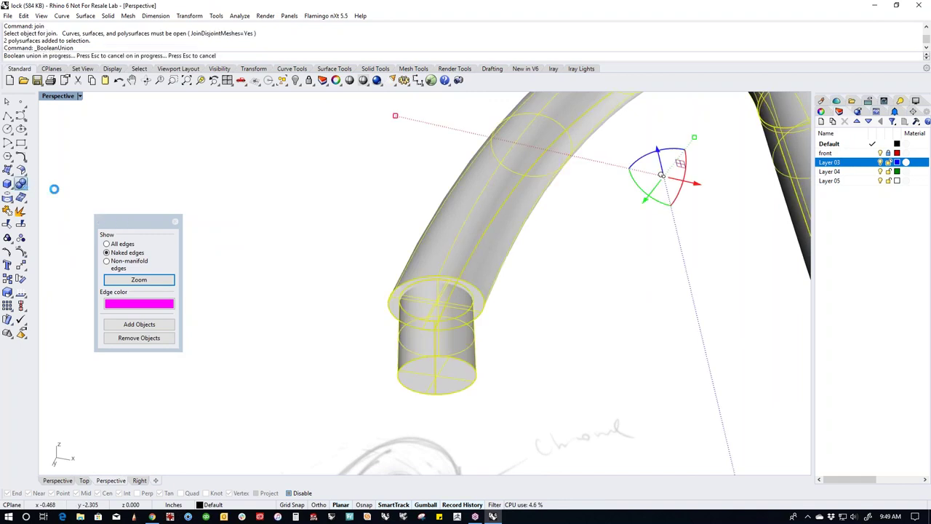
pyautogui.moveTo(314, 329); pyautogui.dragTo(268, 363, button='right')
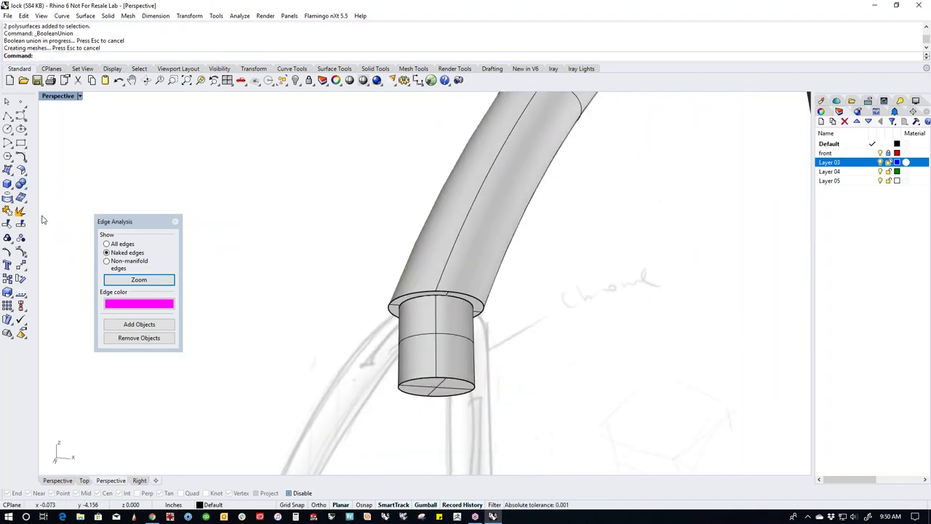
# Chamfer the bottom edge of the shackle's pin, setting the chamfer distance for all handles to .01.
pyautogui.click(23, 187)
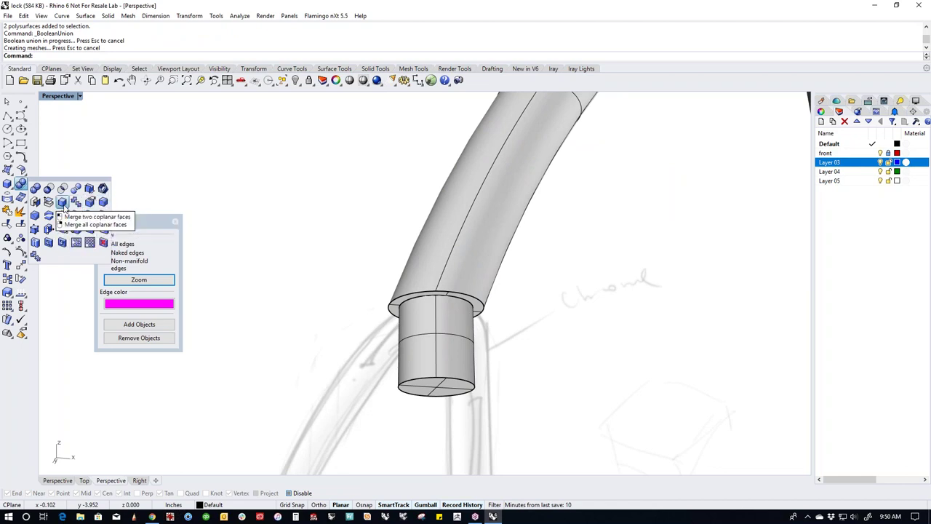
pyautogui.click(35, 216)
pyautogui.click(441, 395)
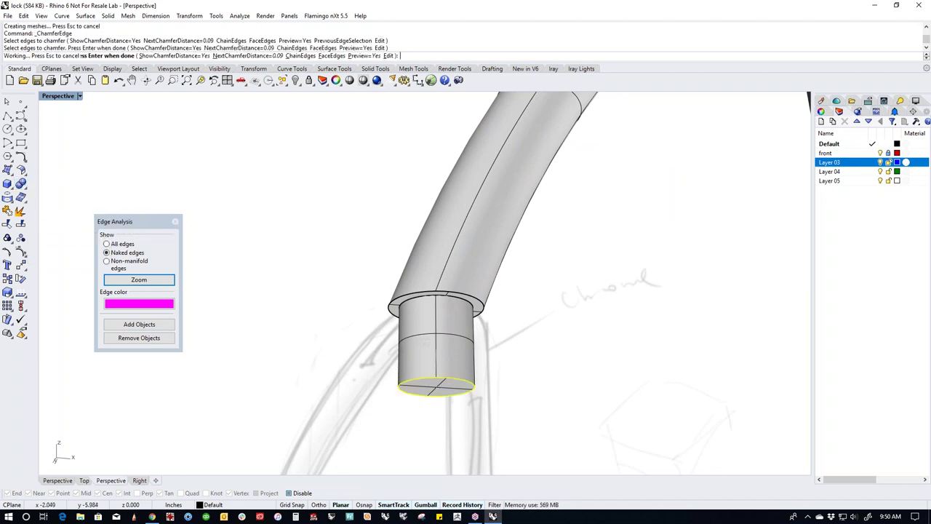
pyautogui.press('Return')
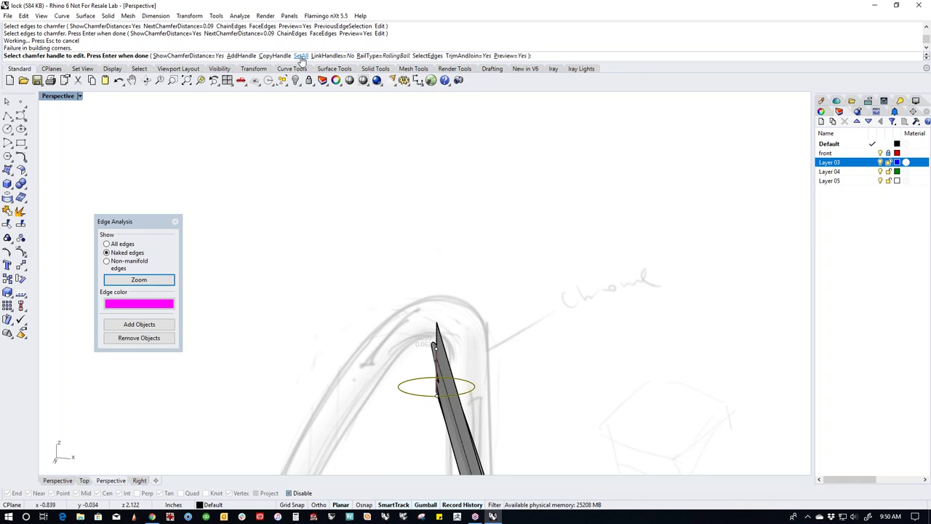
pyautogui.click(301, 56)
pyautogui.write('.01')
pyautogui.press('Return')
pyautogui.moveTo(655, 347)
pyautogui.mouseDown(button='right')
pyautogui.moveTo(522, 346)
pyautogui.moveTo(469, 364)
pyautogui.moveTo(425, 395)
pyautogui.mouseUp(button='right')
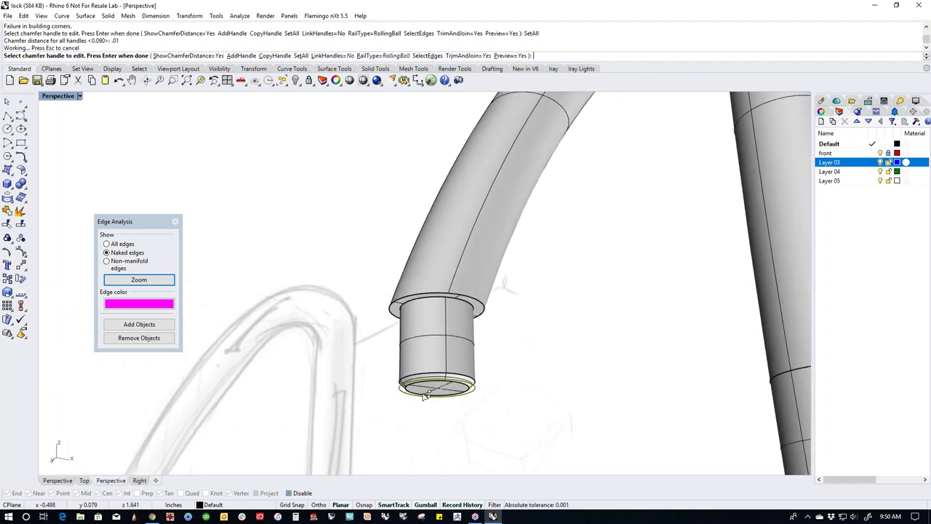
pyautogui.press('Return')
# Show all hidden lock parts around the finished shackle.
pyautogui.scroll(-5, 507, 382)
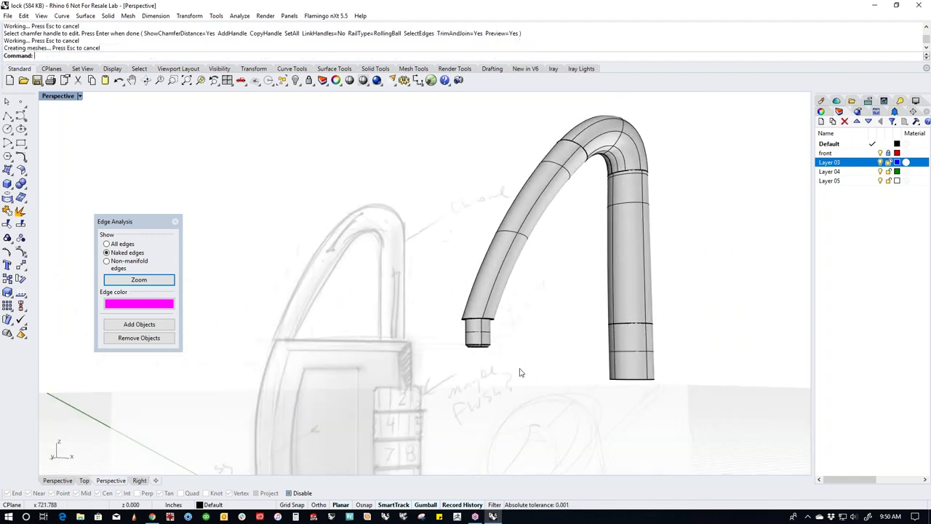
pyautogui.write('v')
pyautogui.press('Return')
pyautogui.write('show')
pyautogui.press('Return')
# Subtract the shackle from the lock body with Boolean Difference, using DeleteInput=Yes, to cut its leg holes in the top face.
pyautogui.moveTo(520, 372); pyautogui.dragTo(484, 313, button='right')
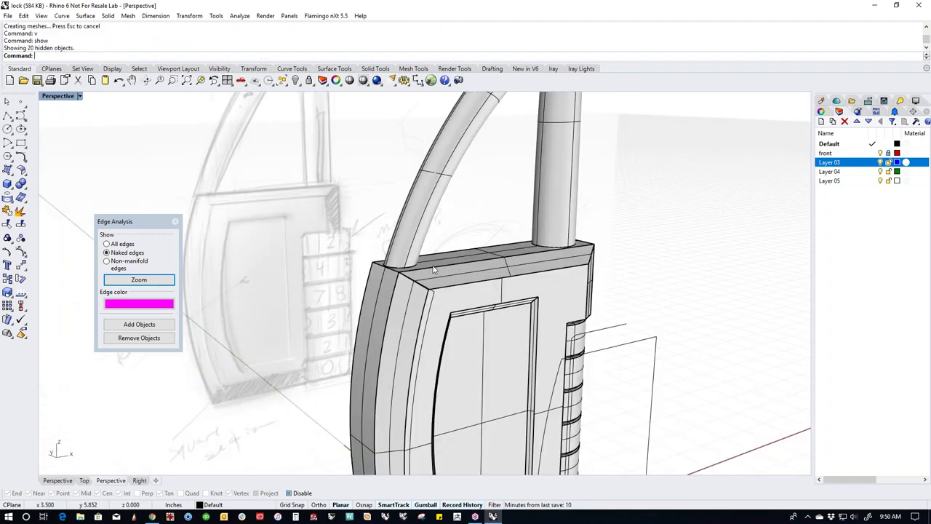
pyautogui.scroll(3, 469, 274)
pyautogui.moveTo(469, 273); pyautogui.dragTo(433, 349, button='right')
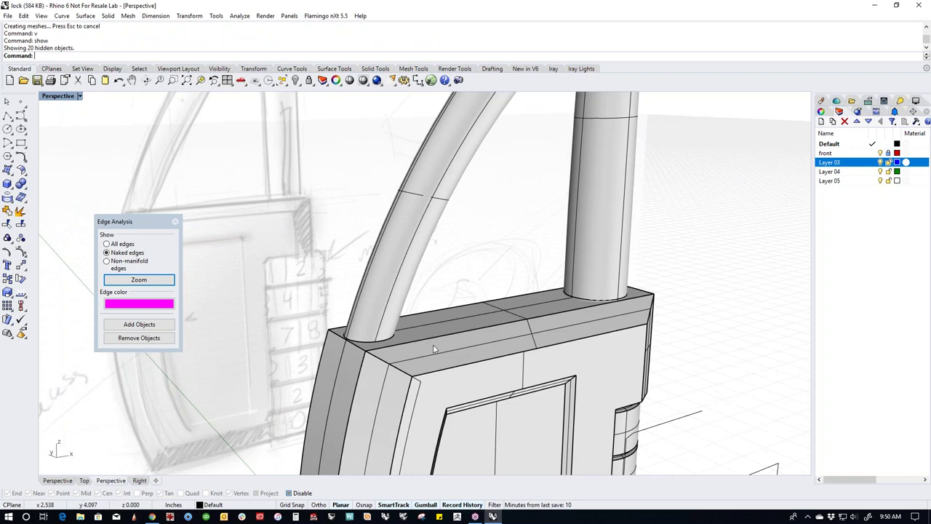
pyautogui.click(27, 192)
pyautogui.click(46, 183)
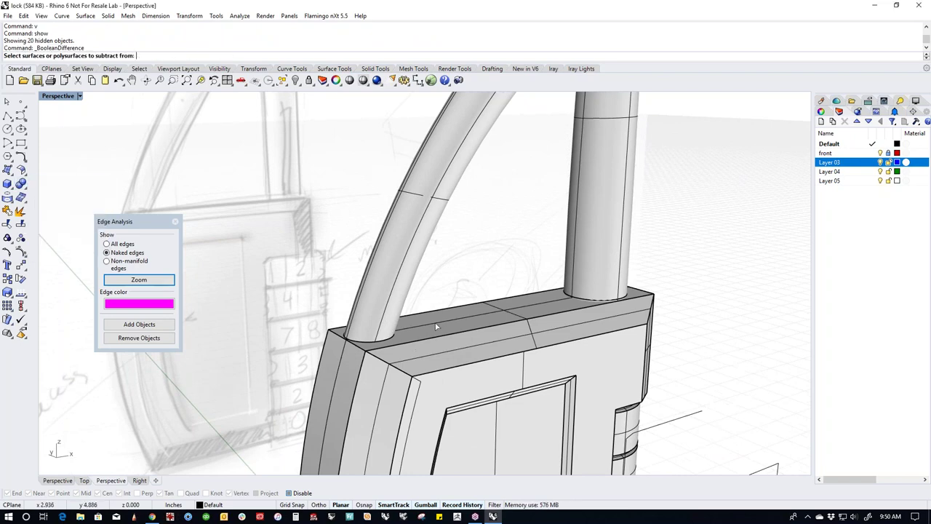
pyautogui.click(437, 326)
pyautogui.press('Return')
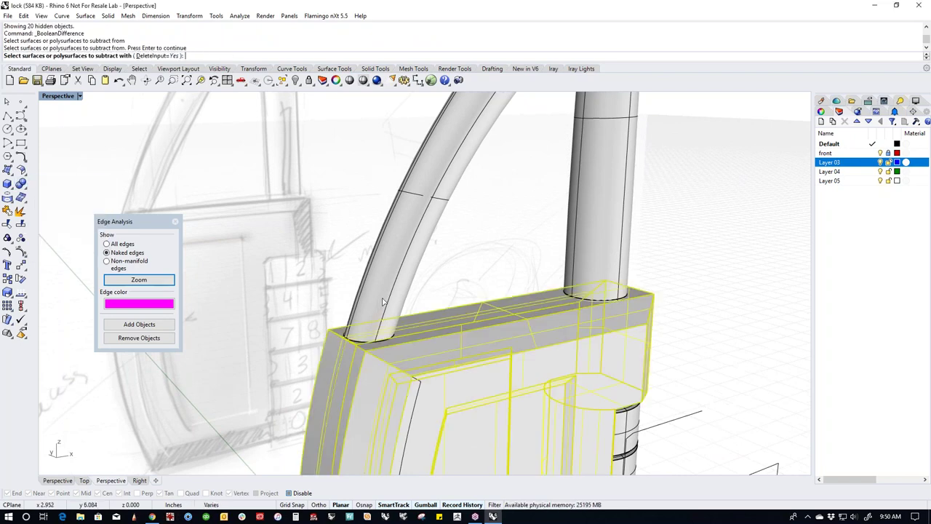
pyautogui.click(383, 302)
pyautogui.press('Return')
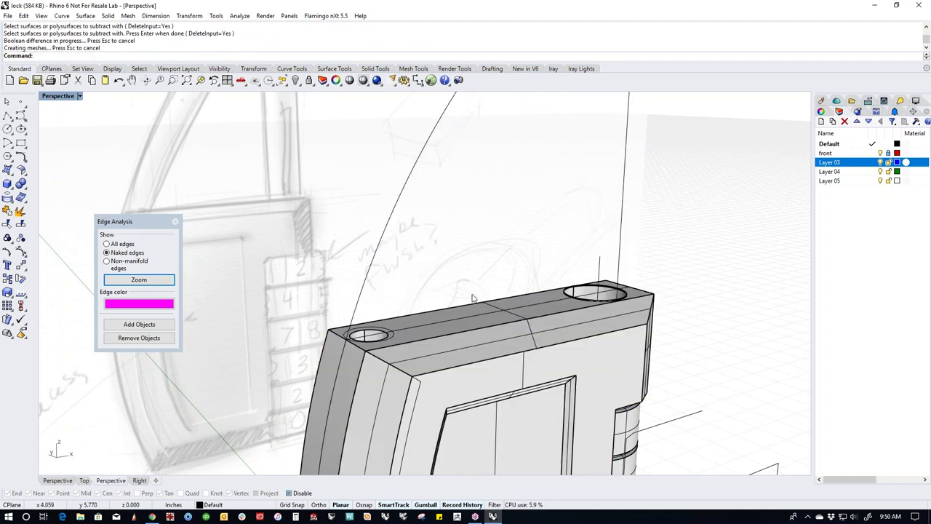
# Undo the last Boolean Difference and subtract the shackle from the lock body again with DeleteInput=No.
pyautogui.hotkey('ctrl', 'z')
pyautogui.press('Escape')
pyautogui.press('Return')
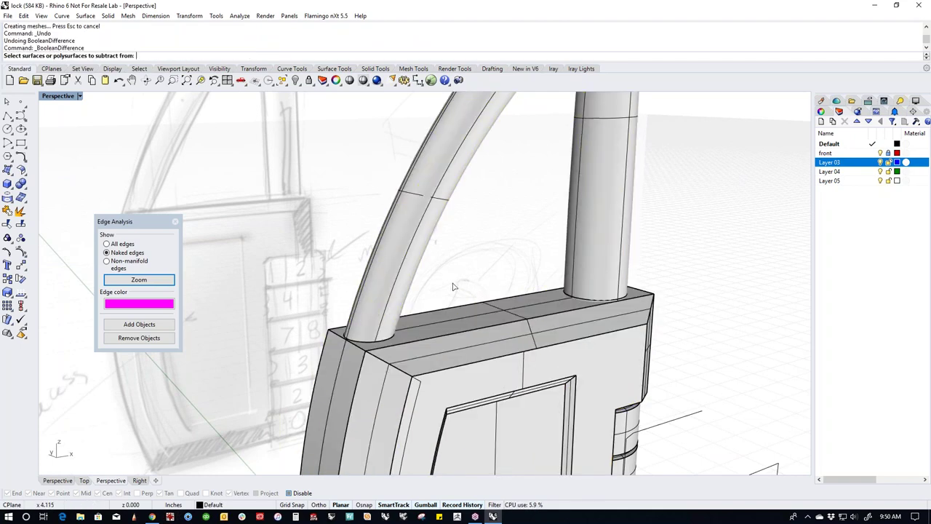
pyautogui.click(441, 318)
pyautogui.press('Return')
pyautogui.click(156, 56)
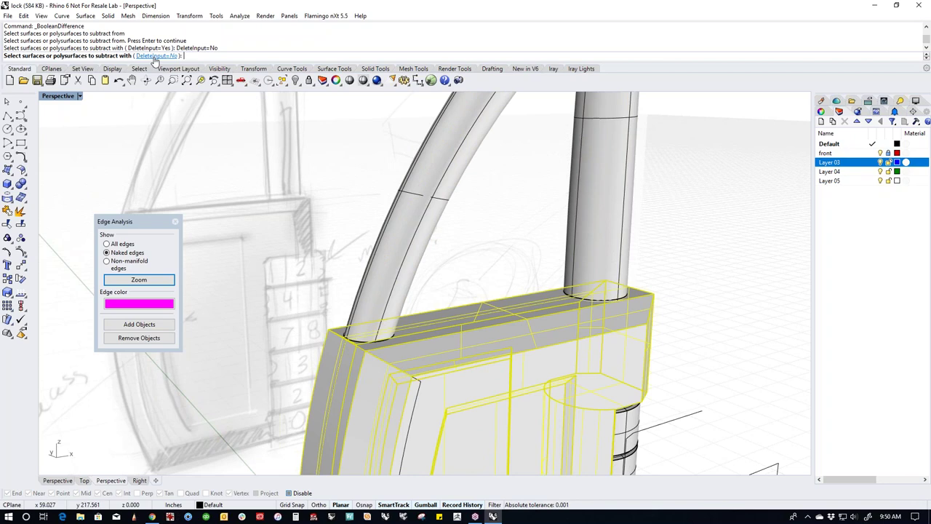
pyautogui.click(397, 274)
pyautogui.press('Return')
# Hide the shackle to expose the leg holes in the lock body.
pyautogui.scroll(-2, 680, 295)
pyautogui.click(677, 291)
pyautogui.click(582, 296)
pyautogui.moveTo(555, 296); pyautogui.dragTo(644, 276, button='right')
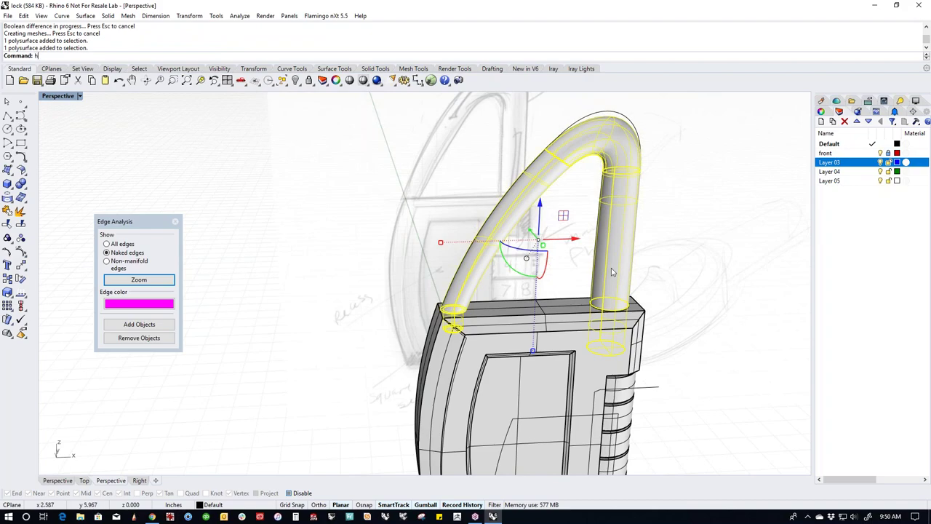
pyautogui.press('Return')
# Isolate the lock body so that the curves and all other parts are hidden.
pyautogui.moveTo(611, 268); pyautogui.dragTo(440, 320, button='right')
pyautogui.scroll(3, 471, 289)
pyautogui.click(476, 335)
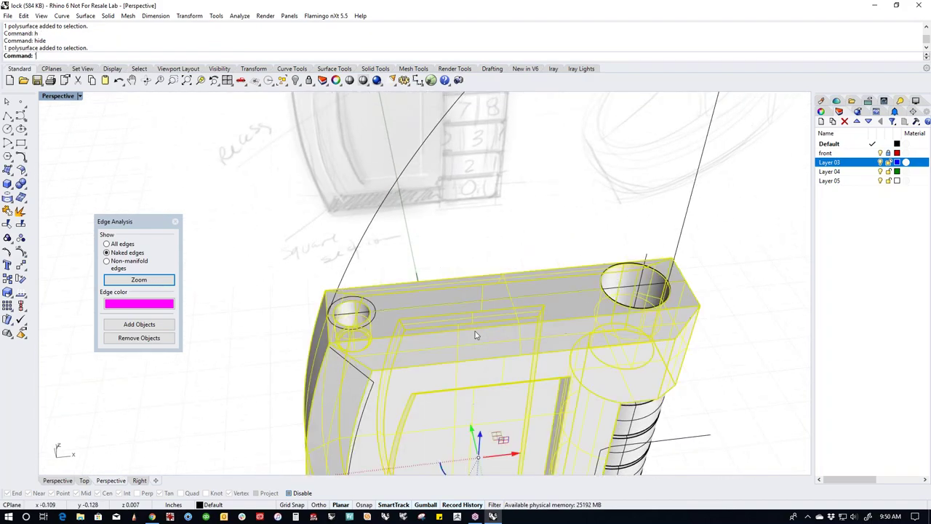
pyautogui.write('ii')
pyautogui.press('Return')
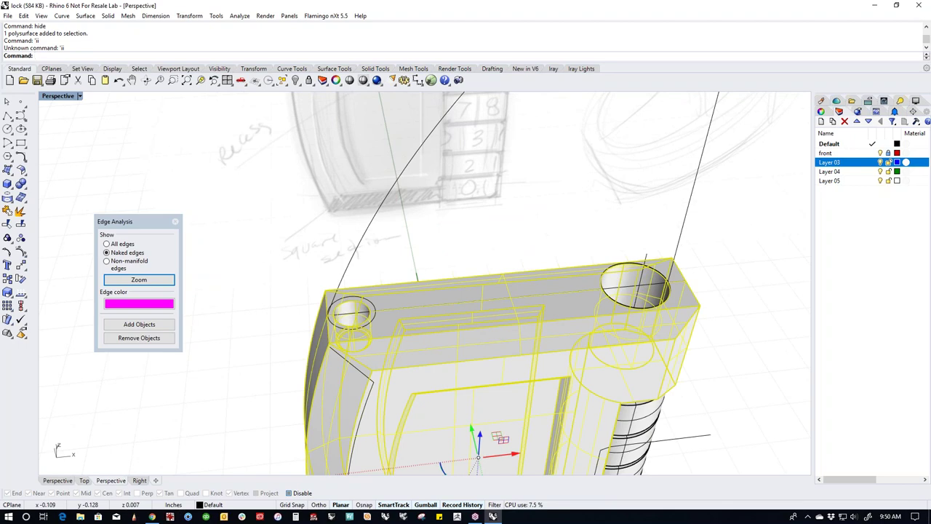
pyautogui.write('Isolate')
pyautogui.press('Return')
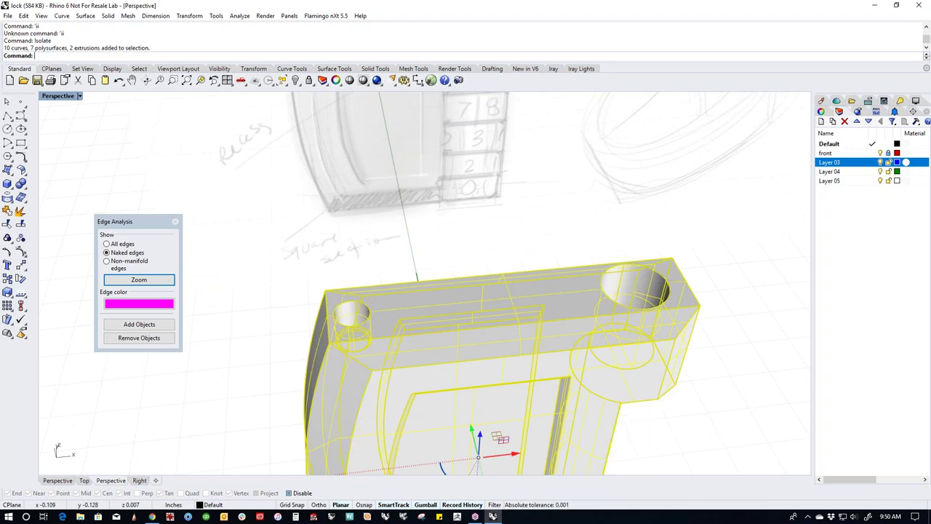
pyautogui.press('Escape')
# Fillet the top rim of the small leg hole in the lock body, reducing the radius to a tiny value with the fillet handle.
pyautogui.moveTo(443, 245); pyautogui.dragTo(368, 294, button='right')
pyautogui.scroll(4, 374, 316)
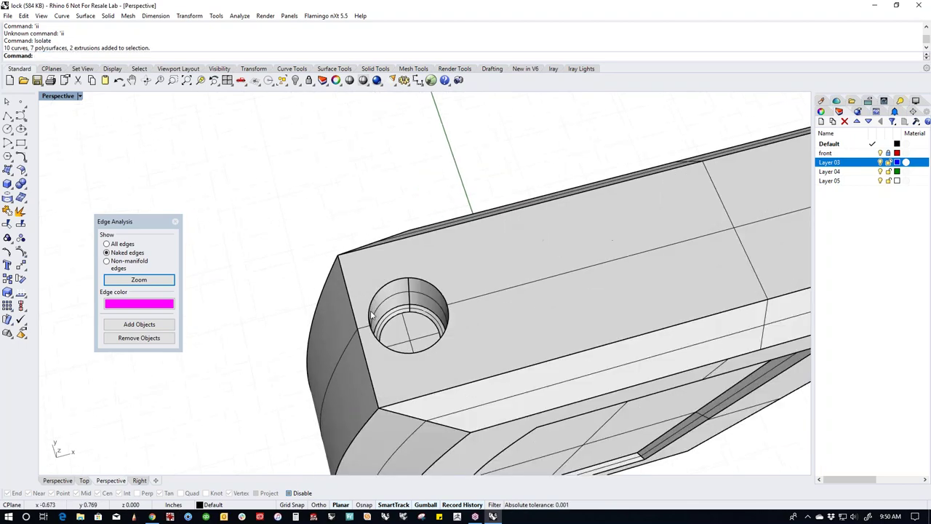
pyautogui.scroll(4, 440, 346)
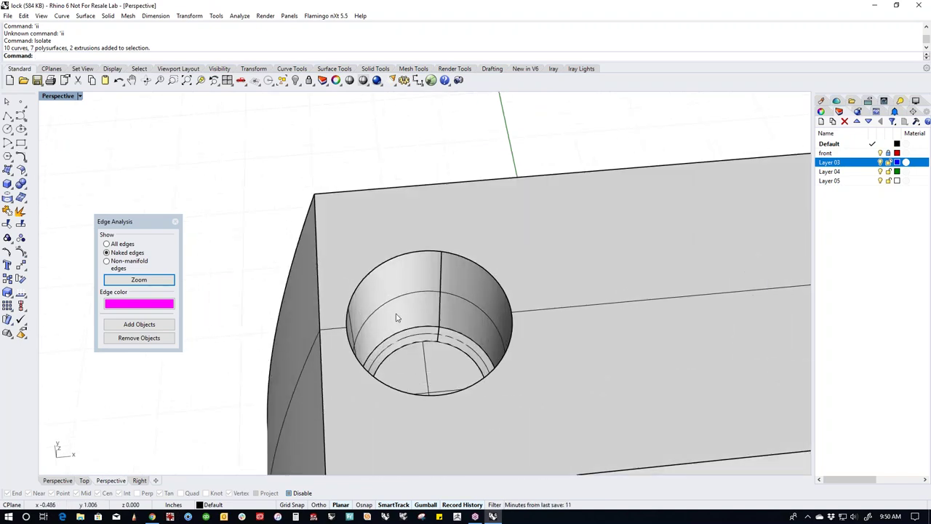
pyautogui.click(24, 190)
pyautogui.click(104, 205)
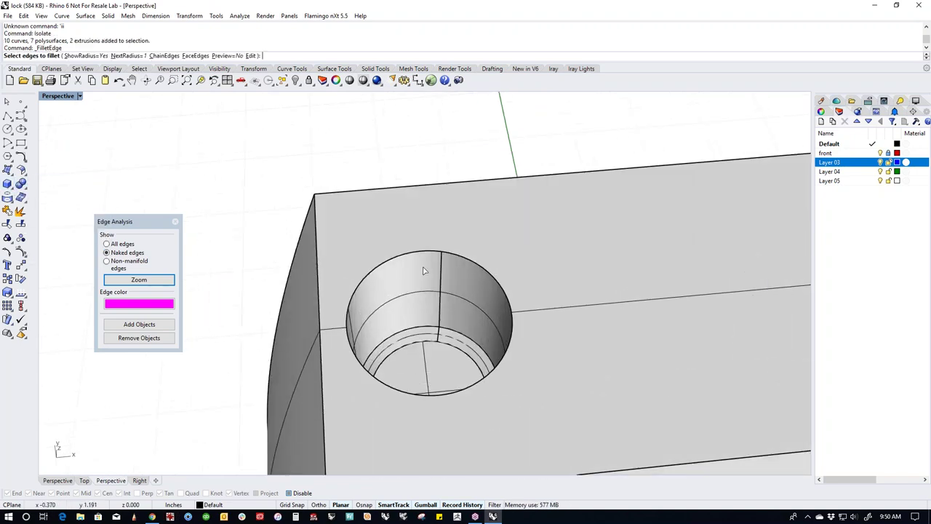
pyautogui.click(404, 262)
pyautogui.press('Return')
pyautogui.moveTo(572, 295); pyautogui.dragTo(560, 236, button='right')
pyautogui.click(489, 284)
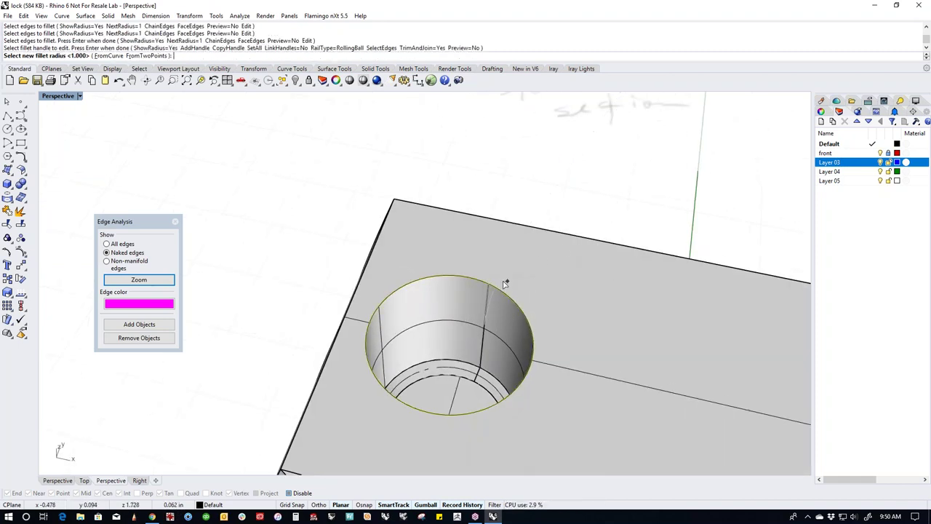
pyautogui.scroll(2, 495, 286)
pyautogui.click(480, 289)
pyautogui.press('Return')
# Fillet the top rim of the large leg hole, adjusting its fillet handle to a very small radius just above 0.002.
pyautogui.scroll(-3, 458, 269)
pyautogui.keyDown('shift'); pyautogui.moveTo(502, 281); pyautogui.dragTo(317, 269, button='right'); pyautogui.keyUp('shift')
pyautogui.scroll(-3, 316, 269)
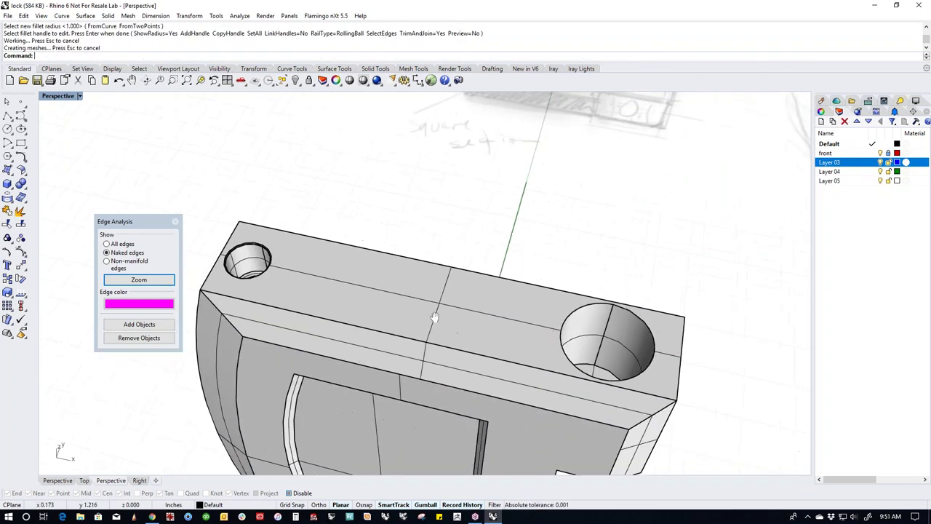
pyautogui.scroll(5, 524, 320)
pyautogui.press('Return')
pyautogui.click(404, 340)
pyautogui.press('Return')
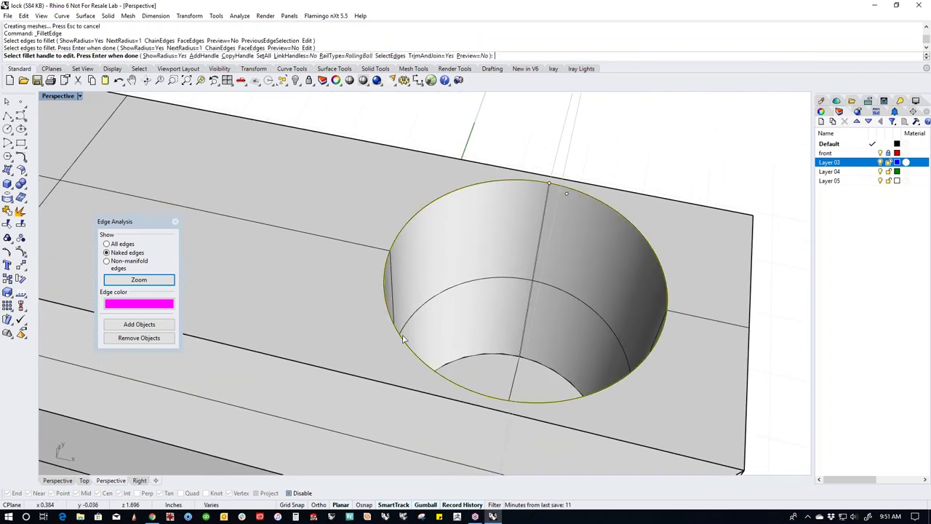
pyautogui.moveTo(592, 219); pyautogui.dragTo(553, 243, button='right')
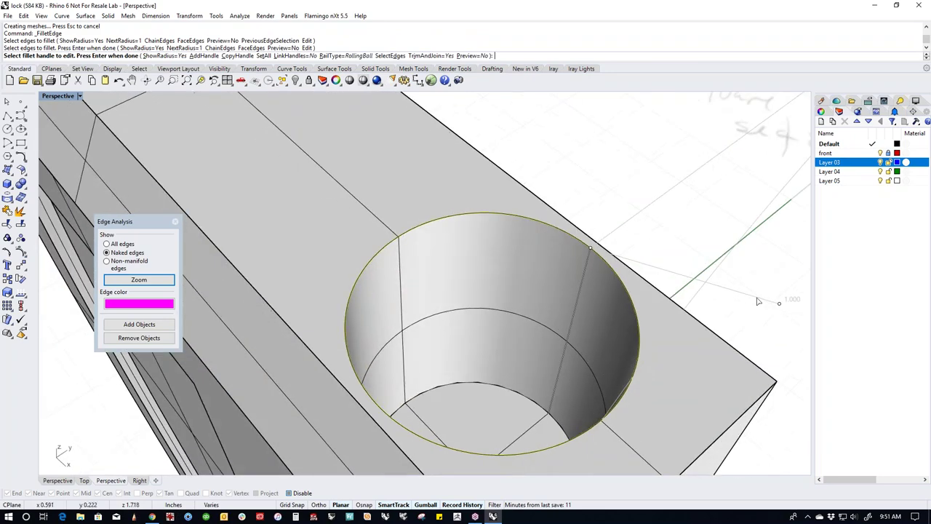
pyautogui.click(591, 249)
pyautogui.click(592, 249)
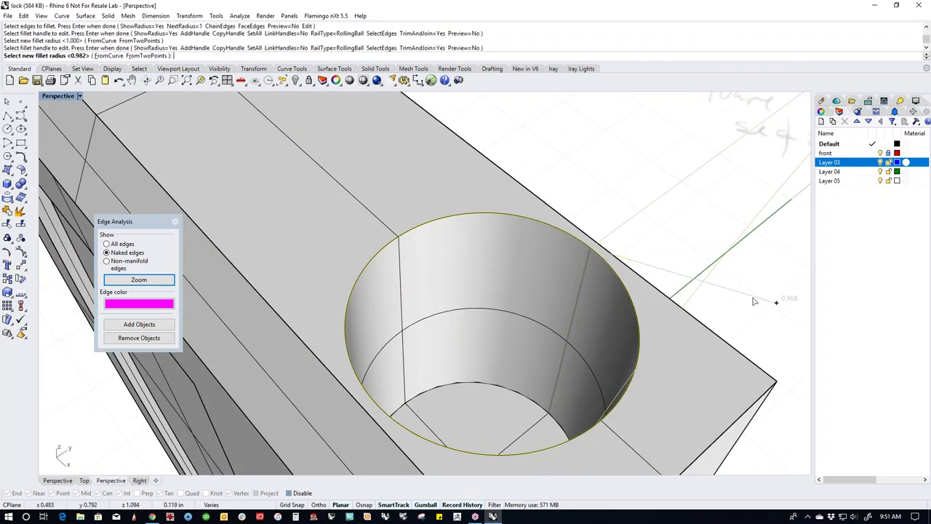
pyautogui.click(592, 249)
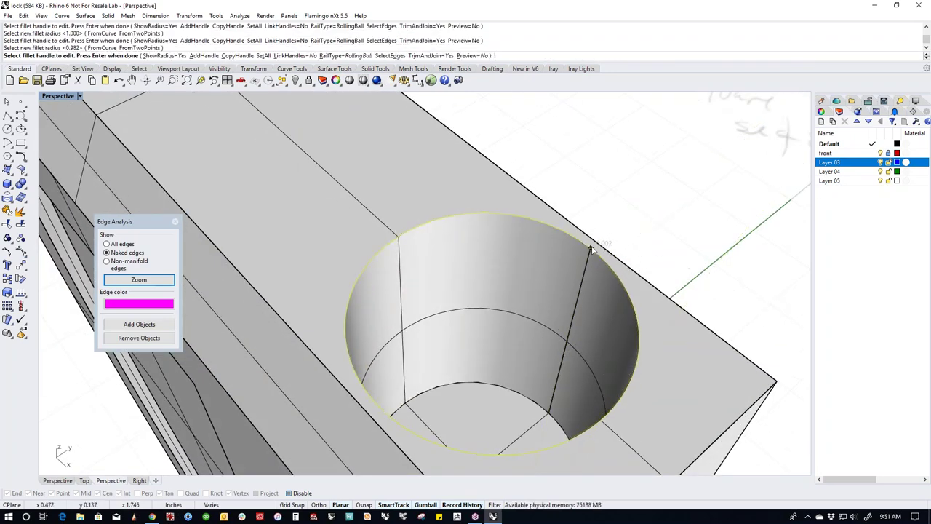
pyautogui.scroll(5, 588, 253)
pyautogui.click(583, 265)
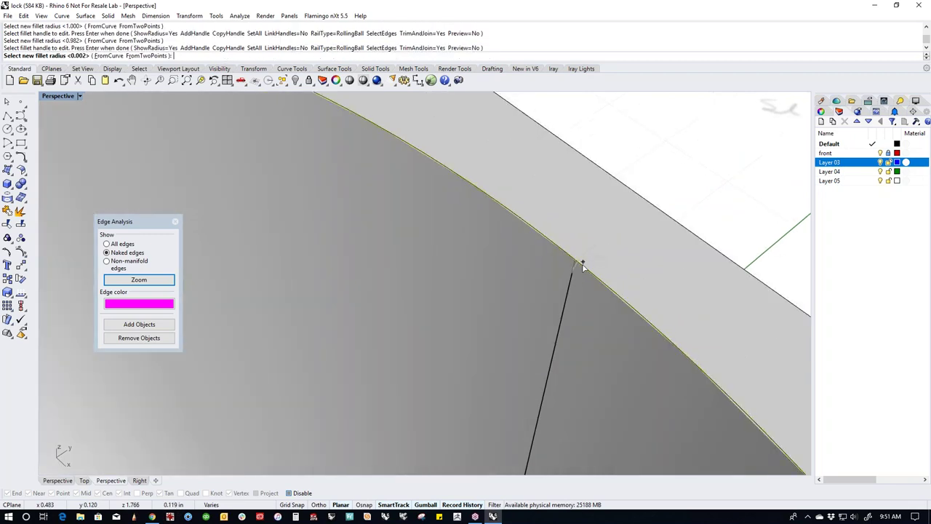
pyautogui.click(586, 267)
pyautogui.press('Return')
pyautogui.scroll(-10, 579, 273)
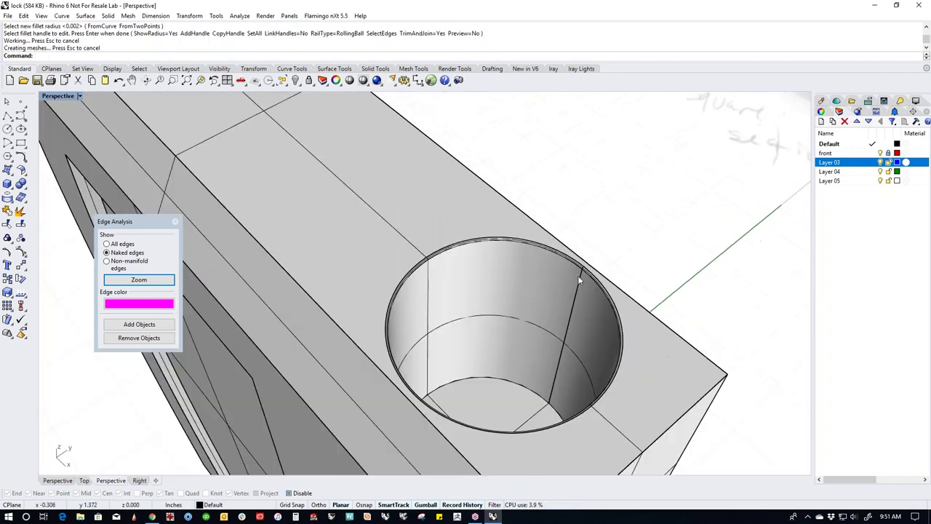
# Show all hidden lock parts and switch the viewport to the Front view.
pyautogui.scroll(-6, 561, 325)
pyautogui.moveTo(564, 315); pyautogui.dragTo(524, 211, button='right')
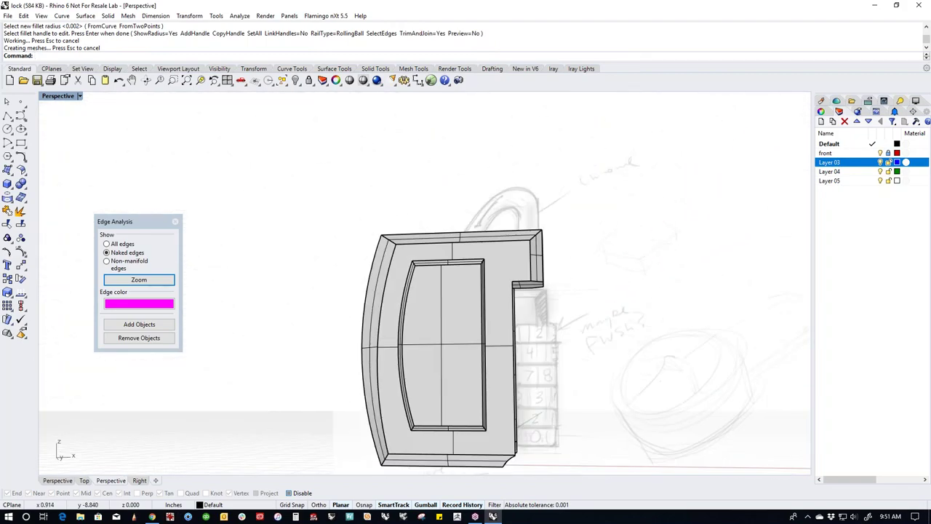
pyautogui.write('v')
pyautogui.press('Return')
pyautogui.moveTo(492, 279); pyautogui.dragTo(486, 329, button='right')
pyautogui.scroll(-3, 490, 332)
pyautogui.hotkey('ctrl', 'F2')
# Try moving the shackle along its vertical axis with the gumball, and undo the move.
pyautogui.click(474, 254)
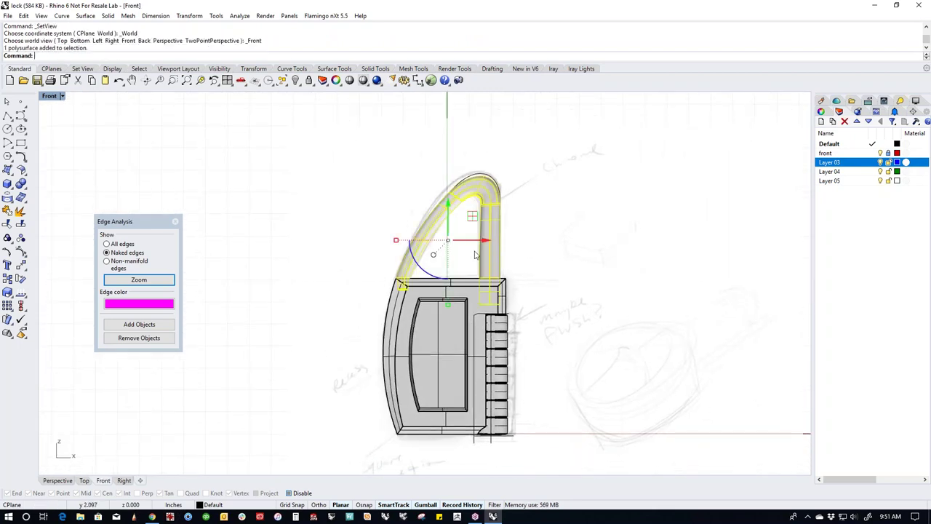
pyautogui.moveTo(448, 224)
pyautogui.mouseDown()
pyautogui.moveTo(449, 206)
pyautogui.moveTo(449, 224)
pyautogui.mouseUp()
pyautogui.hotkey('ctrl', 'z')
pyautogui.press('Escape')
# Open the Named Positions manager with the NamedPosition command and place it clear of the lock model.
pyautogui.moveTo(449, 224)
pyautogui.mouseDown(button='right')
pyautogui.moveTo(373, 208)
pyautogui.moveTo(459, 307)
pyautogui.mouseUp(button='right')
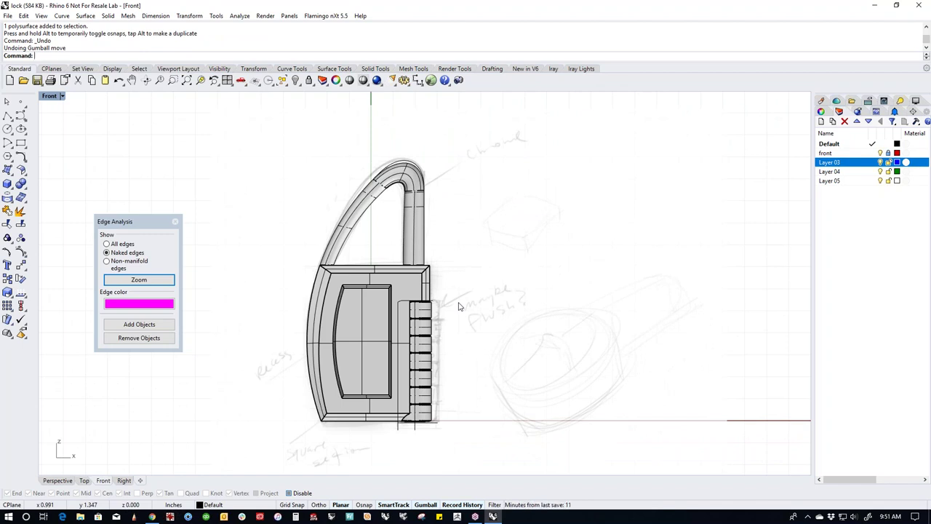
pyautogui.write('NamedCPlane')
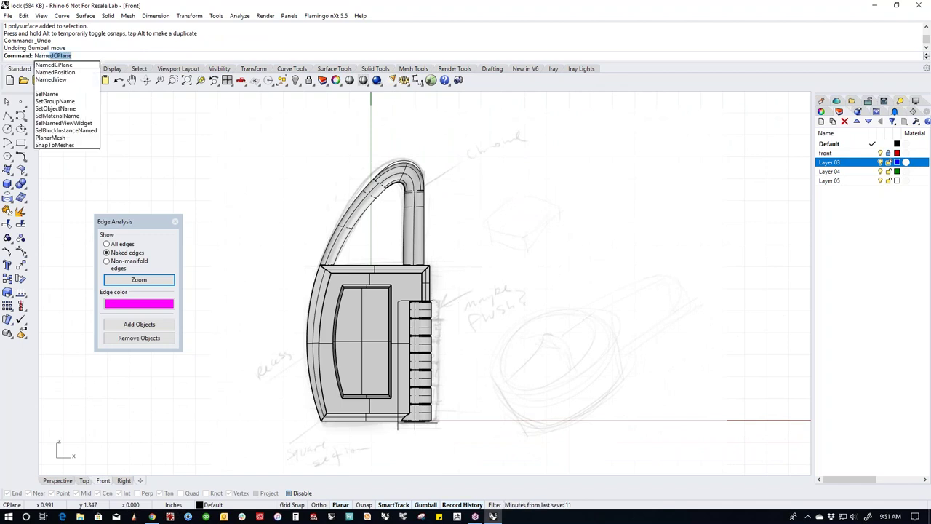
pyautogui.click(65, 73)
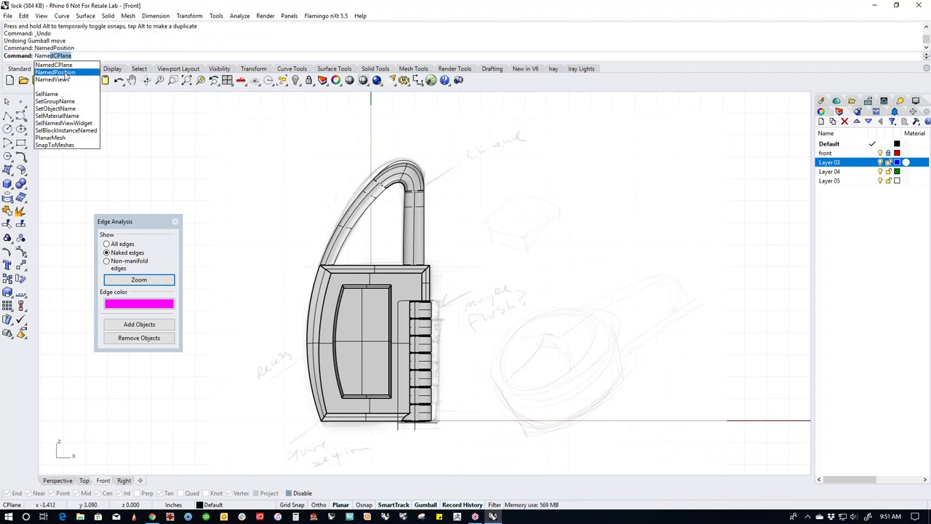
pyautogui.rightClick(244, 227)
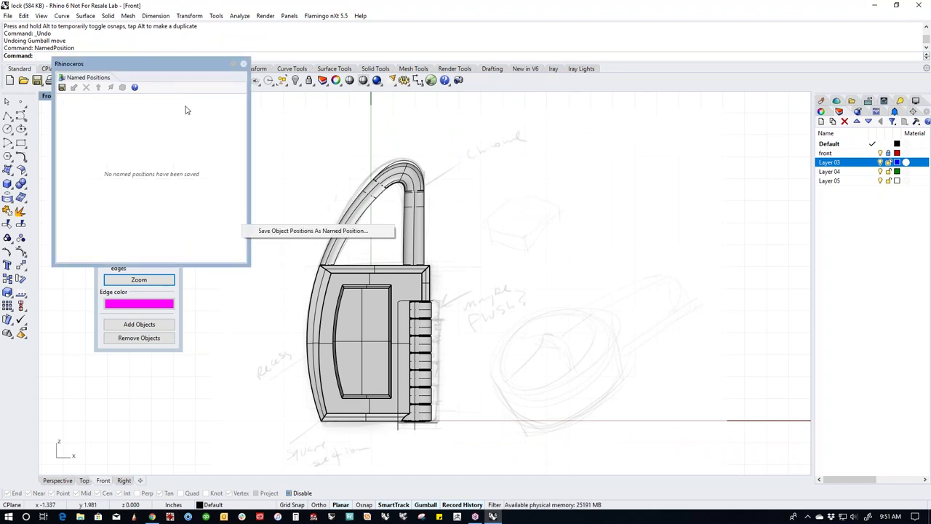
pyautogui.moveTo(174, 71); pyautogui.dragTo(638, 129)
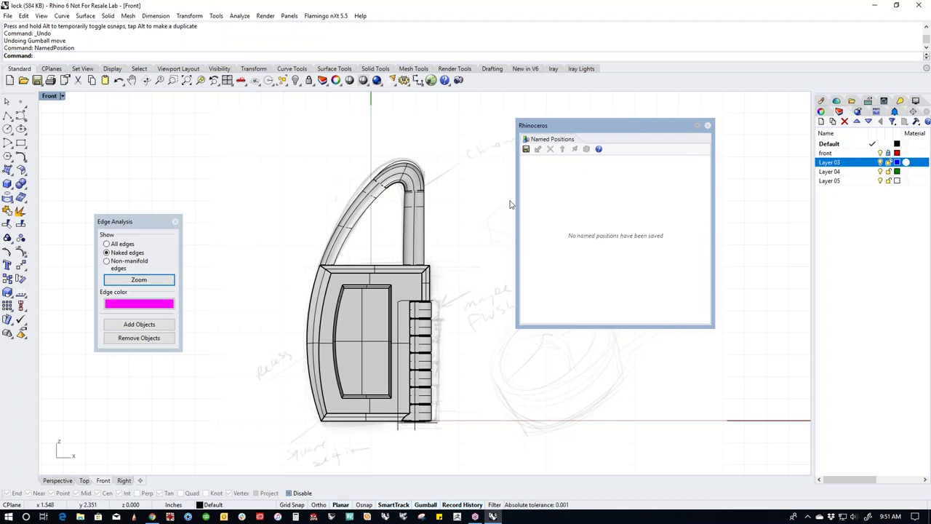
# Try to save the shackle together with its surrounding curves as the named position "closed".
pyautogui.click(527, 150)
pyautogui.write('closed')
pyautogui.press('Return')
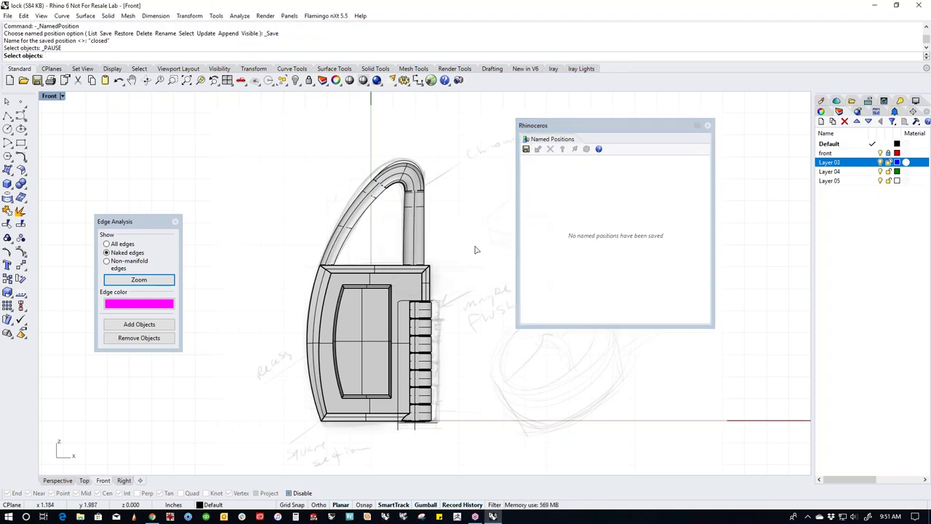
pyautogui.moveTo(481, 187); pyautogui.dragTo(419, 256)
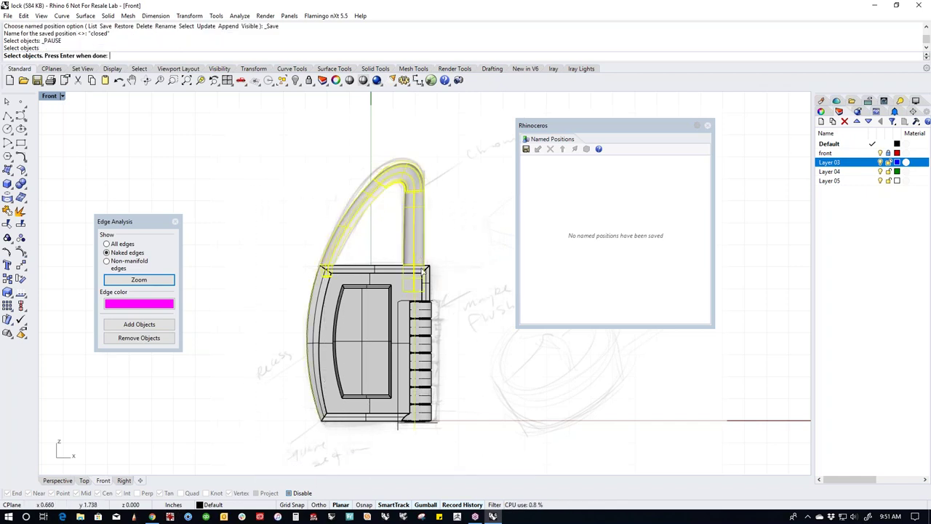
pyautogui.press('Return')
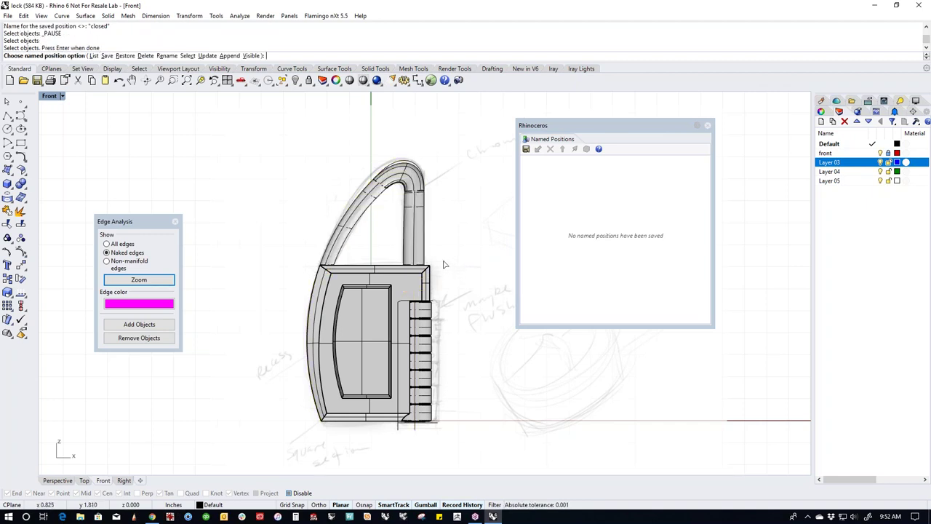
pyautogui.press('Return')
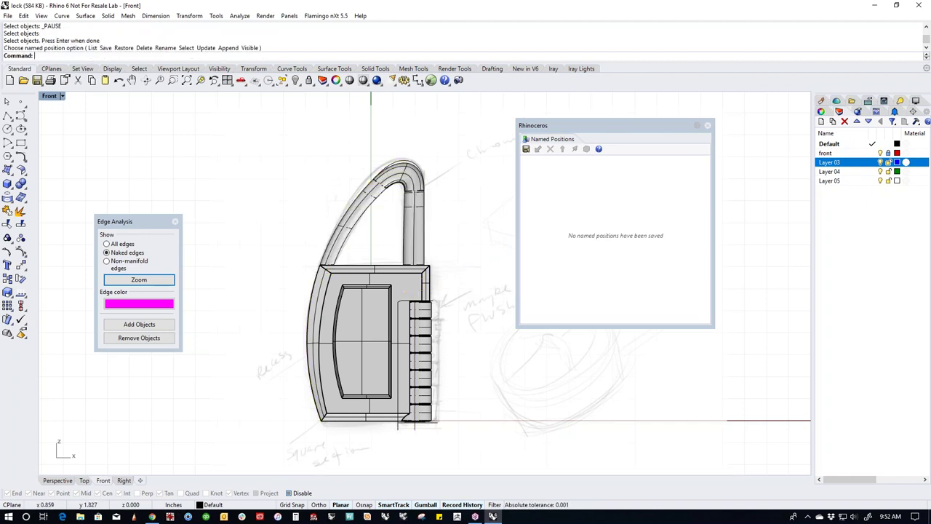
# Save the current position of the shackle alone as the named position "closed".
pyautogui.click(526, 150)
pyautogui.write('closed')
pyautogui.press('Return')
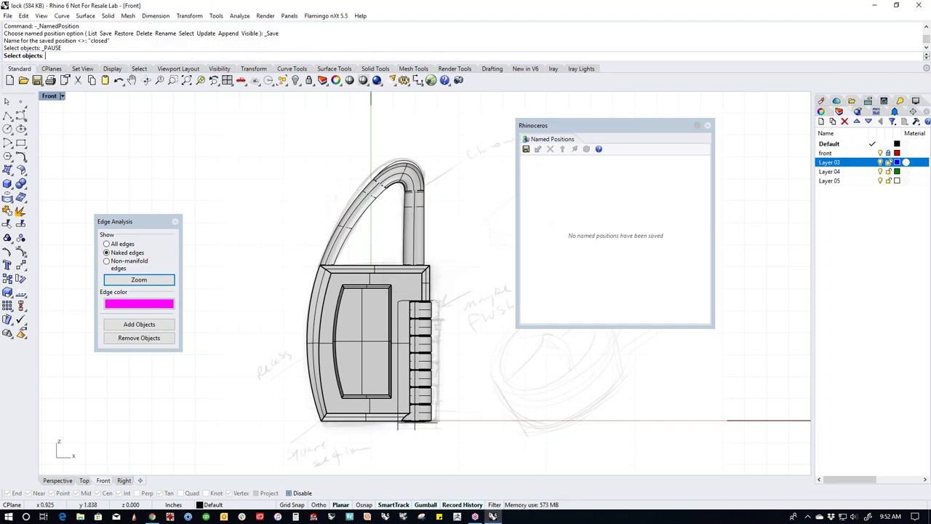
pyautogui.click(408, 250)
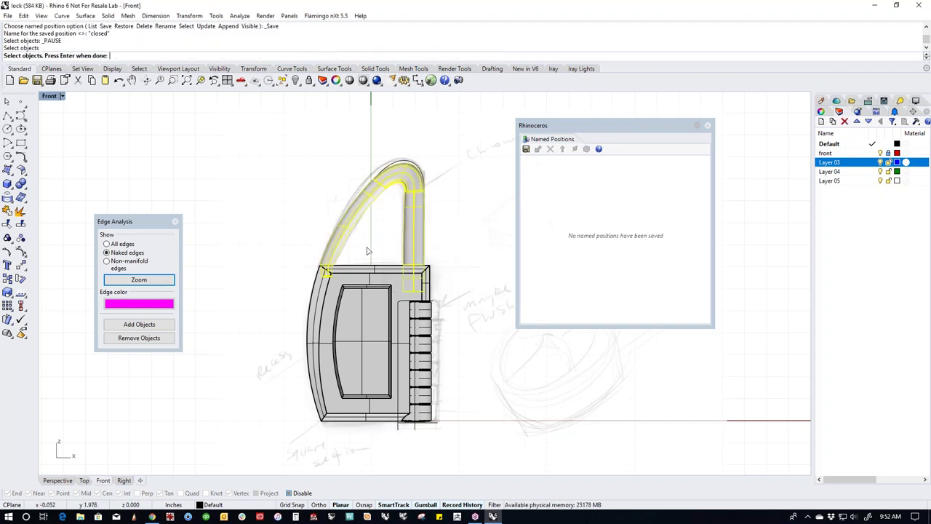
pyautogui.press('Return')
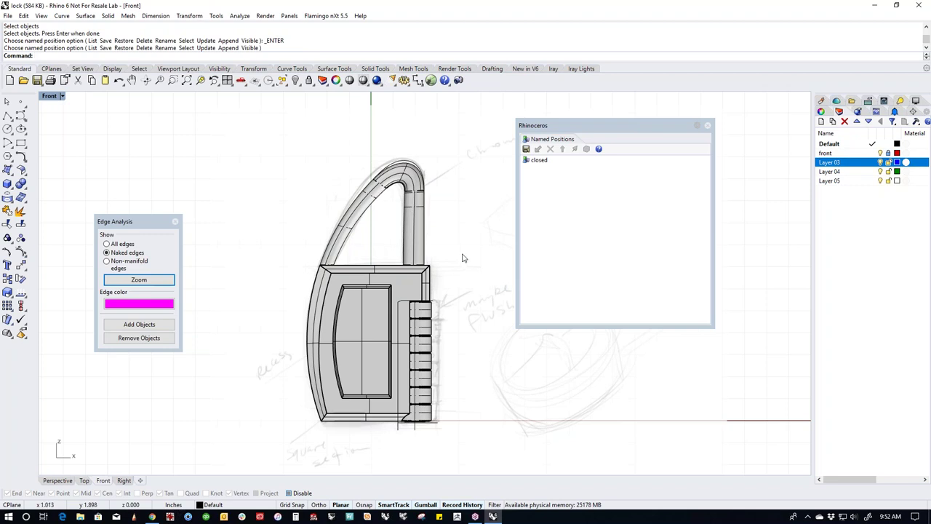
# Raise the shackle vertically with the gumball until its curved leg clears the lock body.
pyautogui.press('Right')
pyautogui.press('Up')
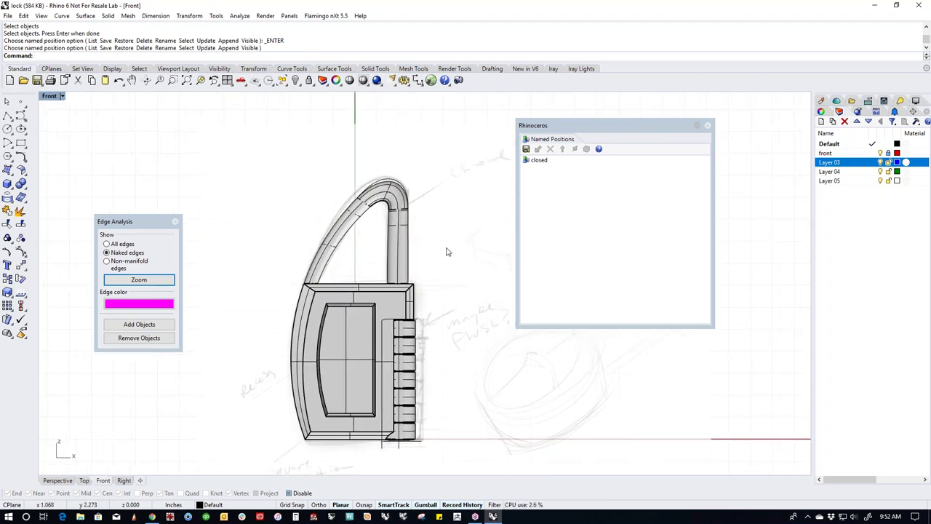
pyautogui.click(394, 267)
pyautogui.moveTo(363, 224)
pyautogui.mouseDown()
pyautogui.moveTo(364, 191)
pyautogui.moveTo(361, 227)
pyautogui.mouseUp()
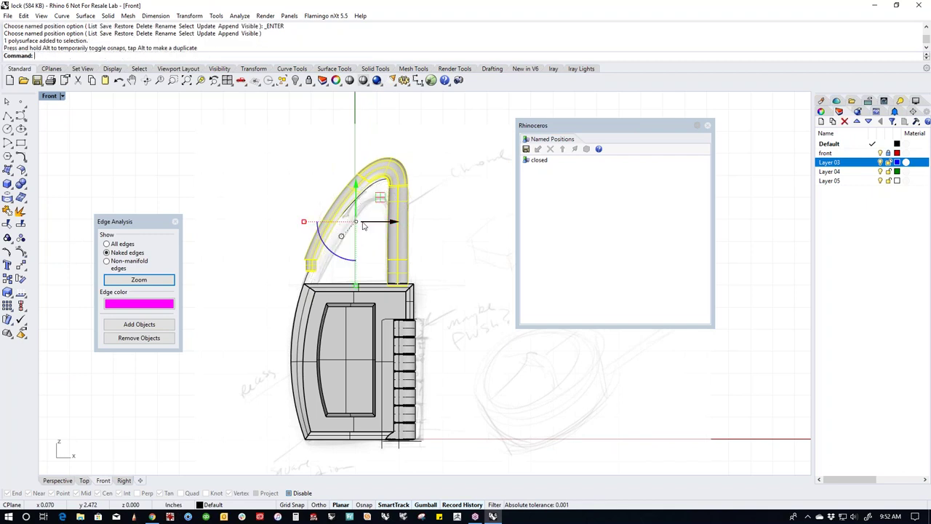
# Save the raised shackle's position as the named position "open".
pyautogui.click(526, 148)
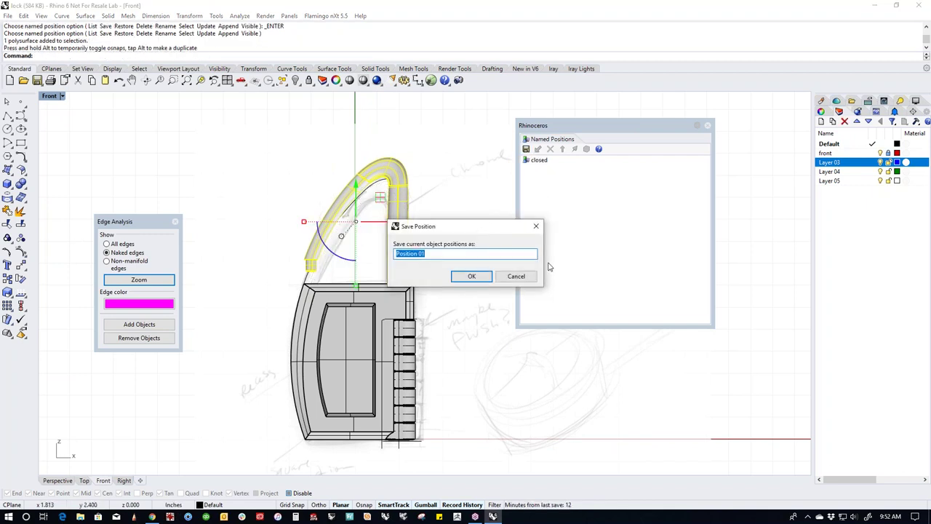
pyautogui.write('open')
pyautogui.press('Return')
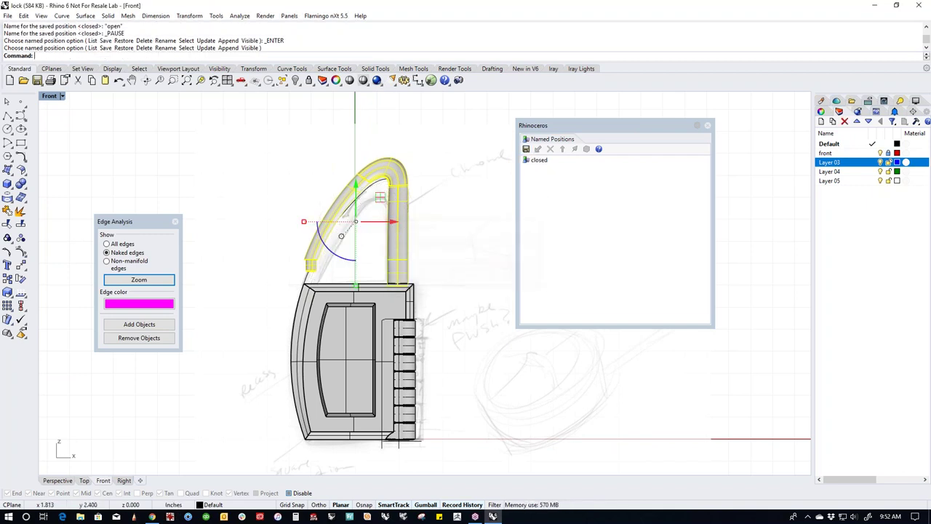
# In the perspective view, relocate the shackle's gumball to the centre of its straight leg where it enters the lock body.
pyautogui.press('Escape')
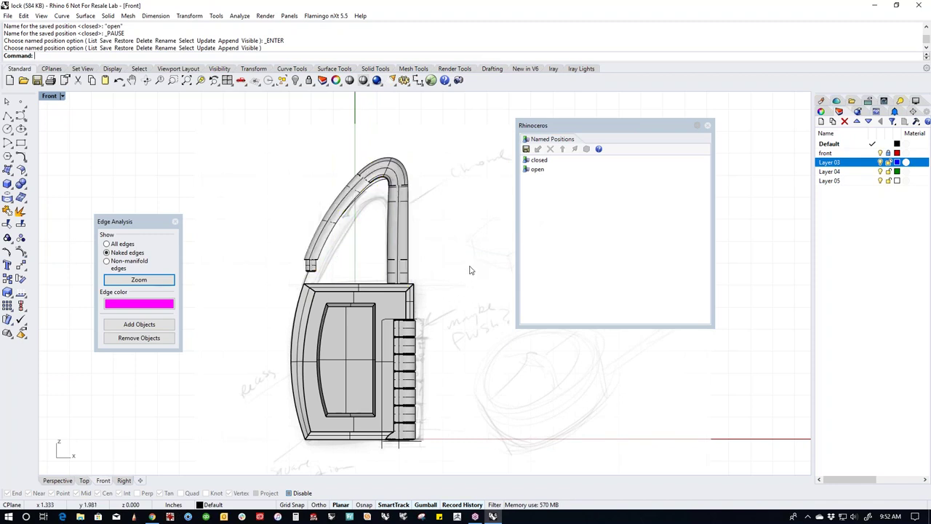
pyautogui.hotkey('ctrl', 'F4')
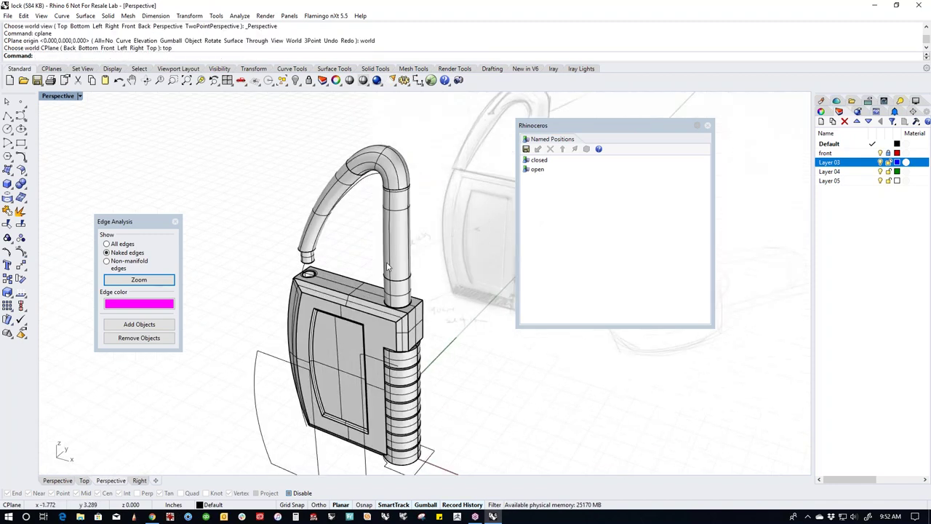
pyautogui.click(394, 275)
pyautogui.moveTo(394, 274); pyautogui.dragTo(405, 285, button='right')
pyautogui.write('gr')
pyautogui.press('Return')
pyautogui.scroll(5, 408, 320)
pyautogui.click(409, 336)
pyautogui.scroll(-5, 409, 336)
pyautogui.press('Return')
# Rotate the shackle about its straight leg so the curved leg swings off the hole, and save the named position "rotated".
pyautogui.moveTo(406, 348)
pyautogui.mouseDown()
pyautogui.moveTo(379, 353)
pyautogui.moveTo(412, 350)
pyautogui.mouseUp()
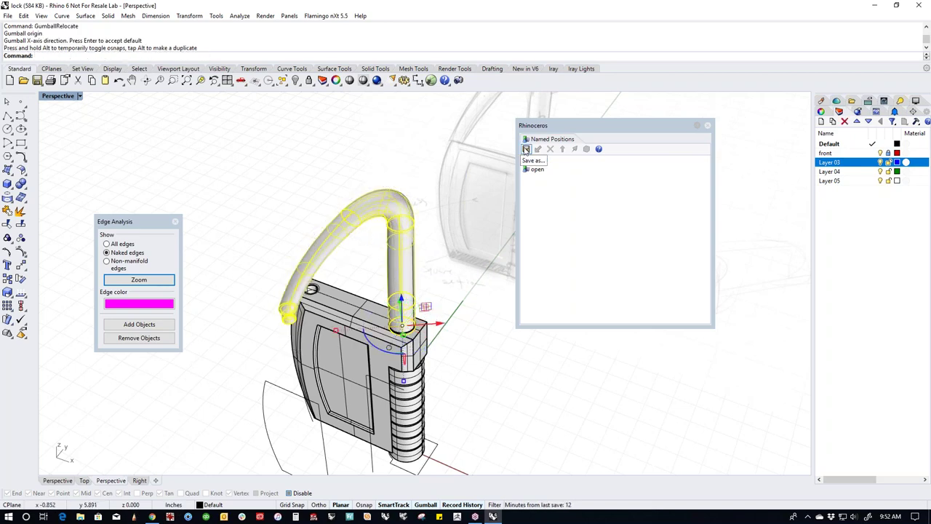
pyautogui.click(526, 148)
pyautogui.write('rot')
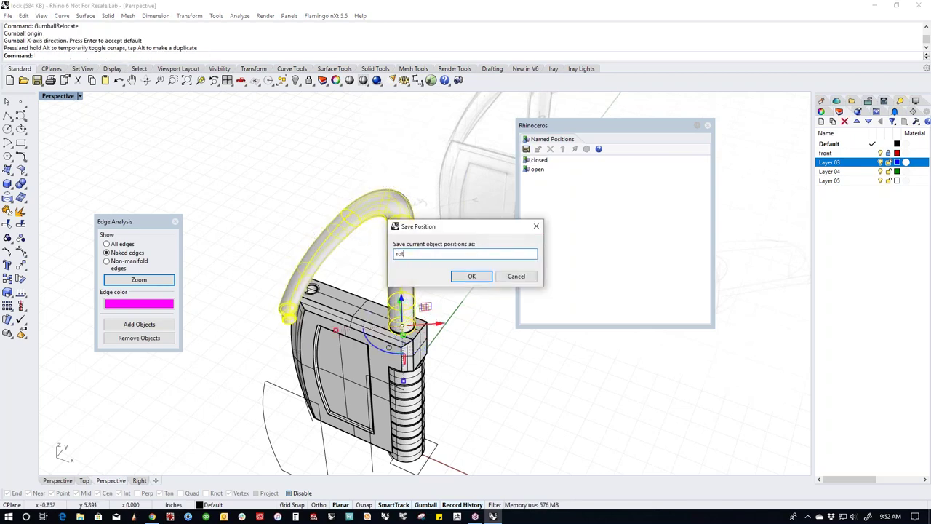
pyautogui.write('ated')
pyautogui.press('Return')
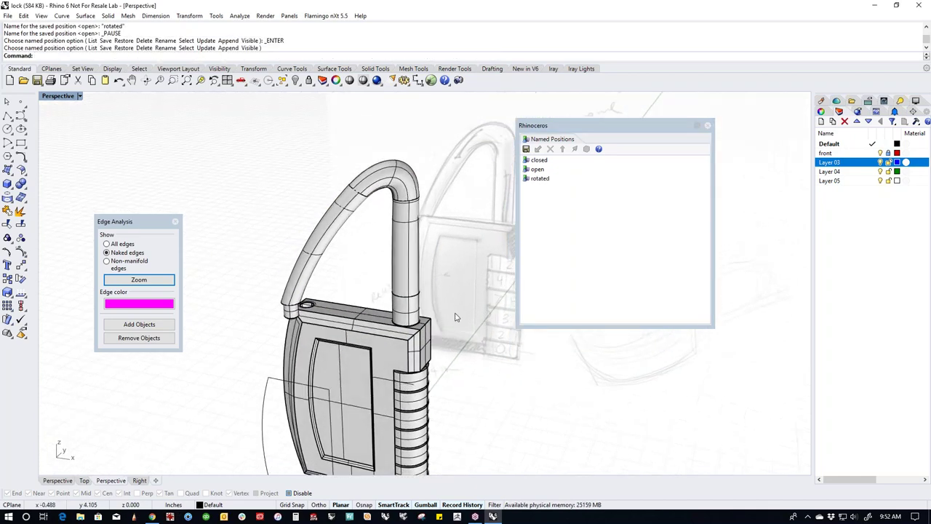
# Restore the named positions "closed", "open" and "rotated" in turn to check the shackle's movement from different angles.
pyautogui.doubleClick(537, 160)
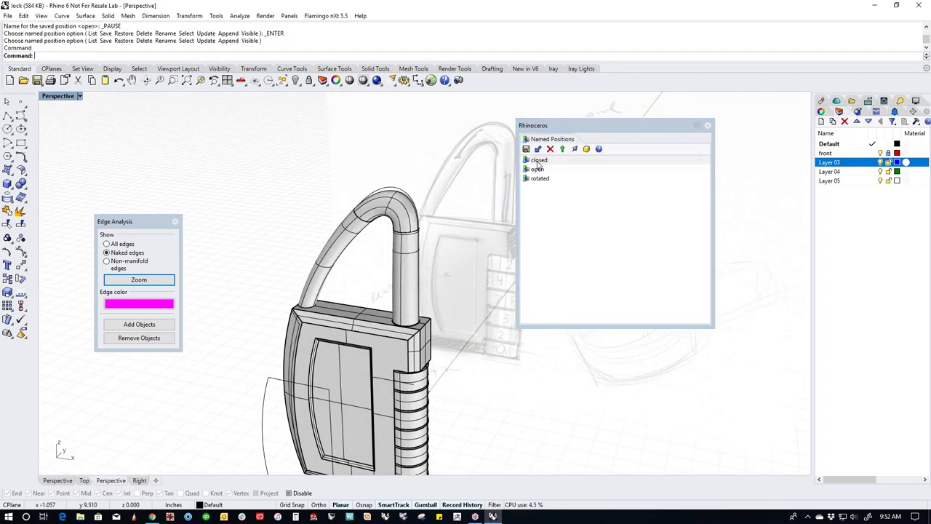
pyautogui.doubleClick(537, 169)
pyautogui.doubleClick(539, 179)
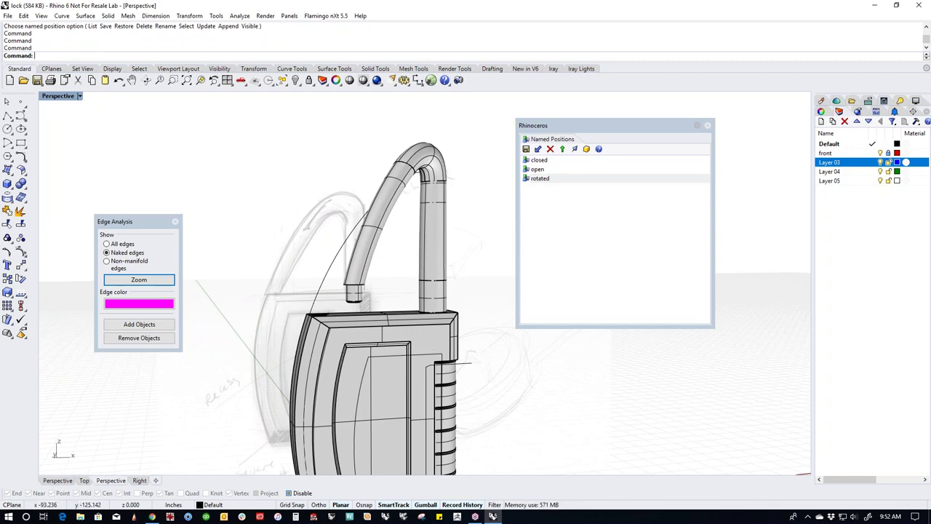
pyautogui.moveTo(492, 349); pyautogui.dragTo(469, 412, button='right')
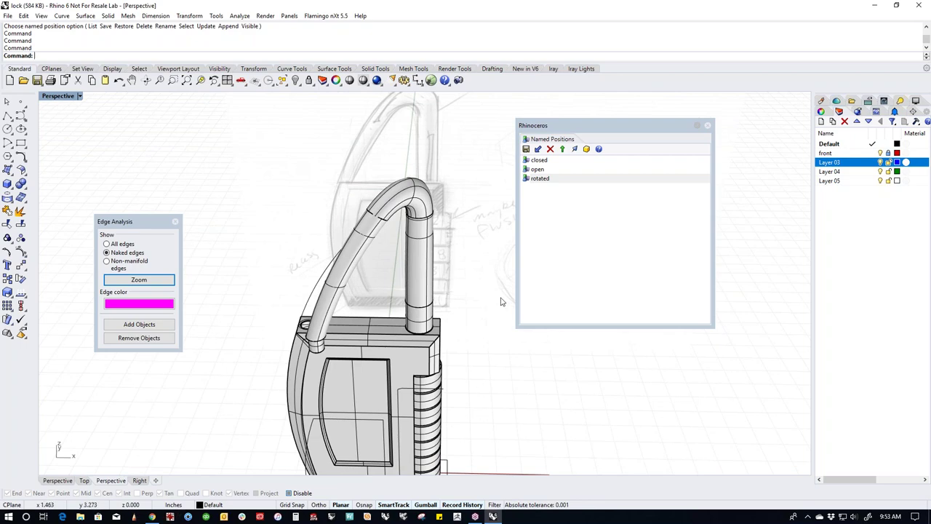
pyautogui.doubleClick(539, 179)
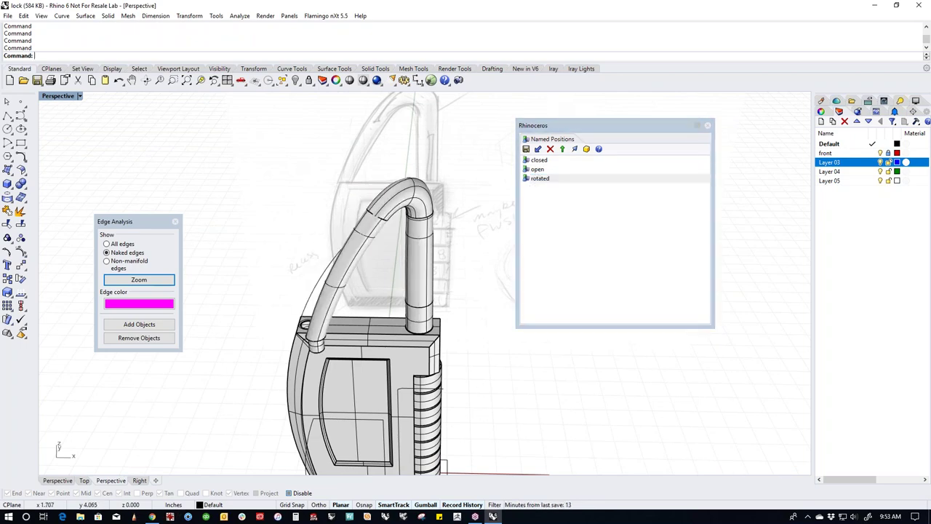
# Restore the lock's closed named position and close the Named Positions panel.
pyautogui.doubleClick(542, 180)
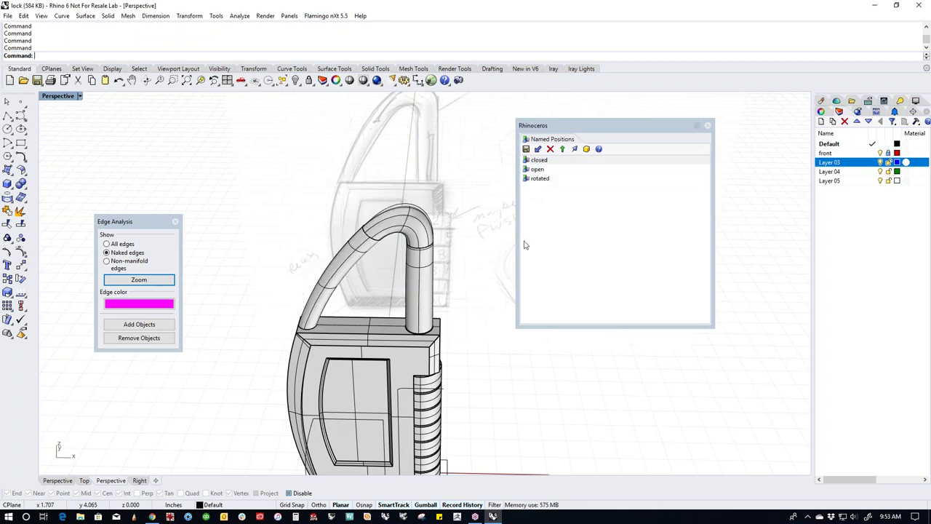
pyautogui.moveTo(466, 364); pyautogui.dragTo(507, 251, button='right')
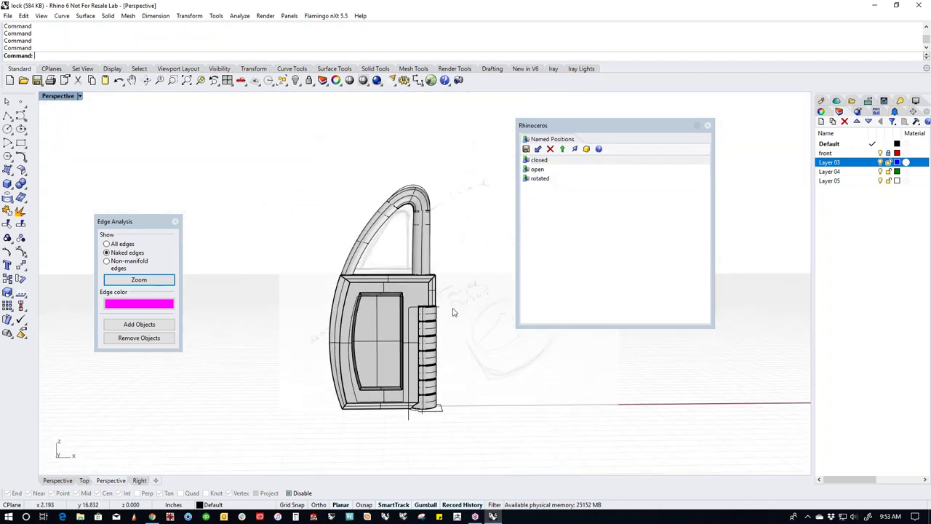
pyautogui.click(707, 127)
pyautogui.moveTo(470, 331); pyautogui.dragTo(473, 305, button='right')
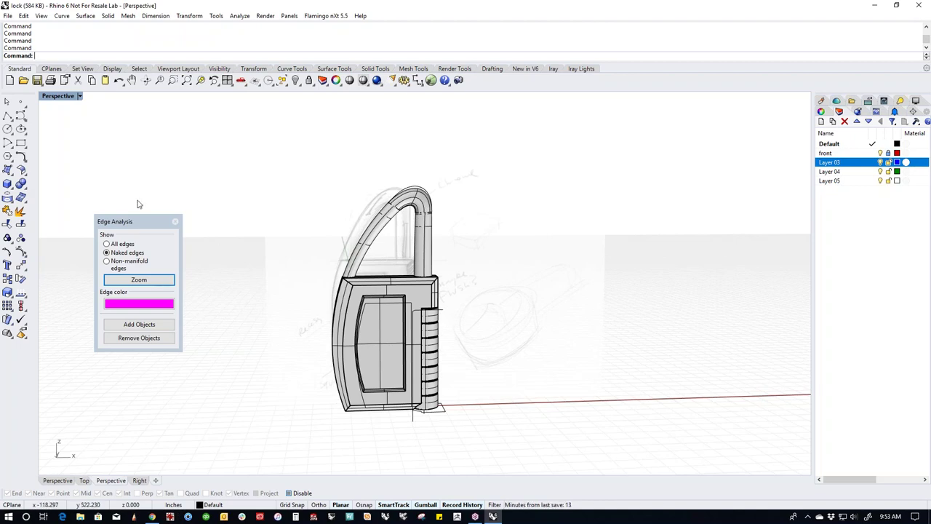
# Select all the curves in the model and hide them so only the lock's solids and the sketch show.
pyautogui.click(60, 96)
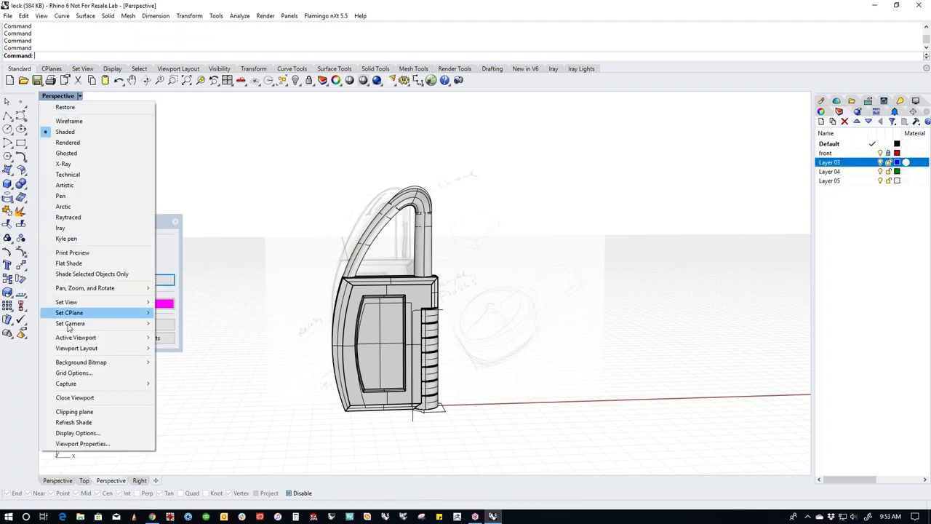
pyautogui.click(262, 315)
pyautogui.scroll(5, 436, 342)
pyautogui.moveTo(480, 327); pyautogui.dragTo(571, 383, button='right')
pyautogui.write('cc')
pyautogui.press('Return')
pyautogui.write('h')
pyautogui.press('Return')
# Save the current angled view of the lock as a named view called dynamic 1 and close the Named Views panel.
pyautogui.click(68, 96)
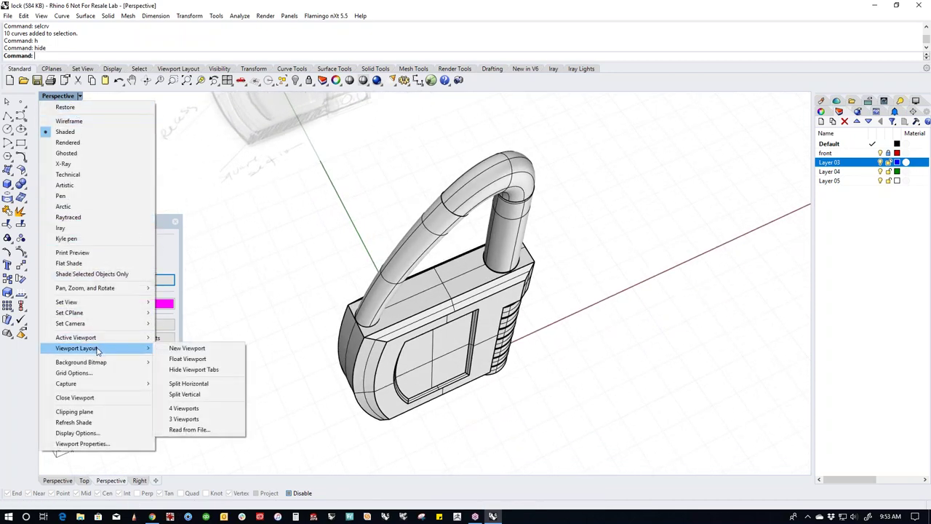
pyautogui.moveTo(117, 301)
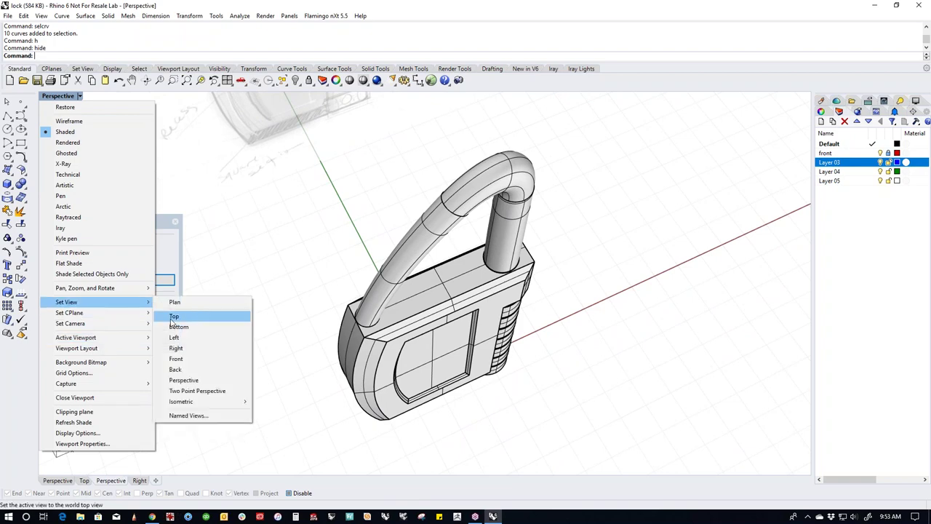
pyautogui.click(183, 416)
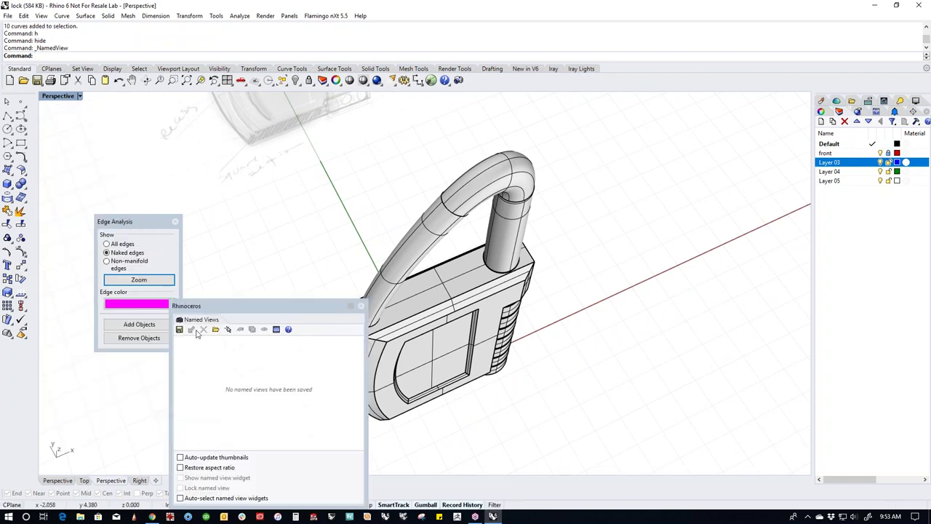
pyautogui.click(193, 330)
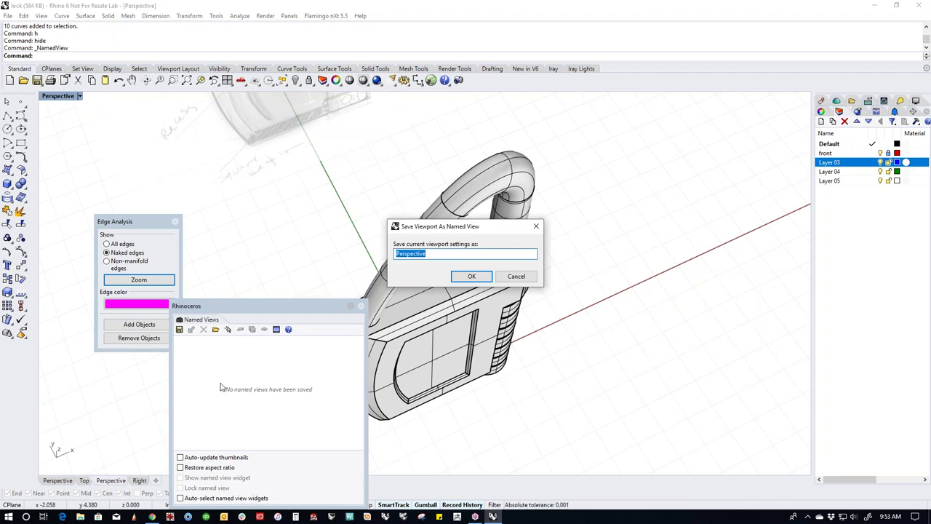
pyautogui.write('dynamic 1')
pyautogui.press('Return')
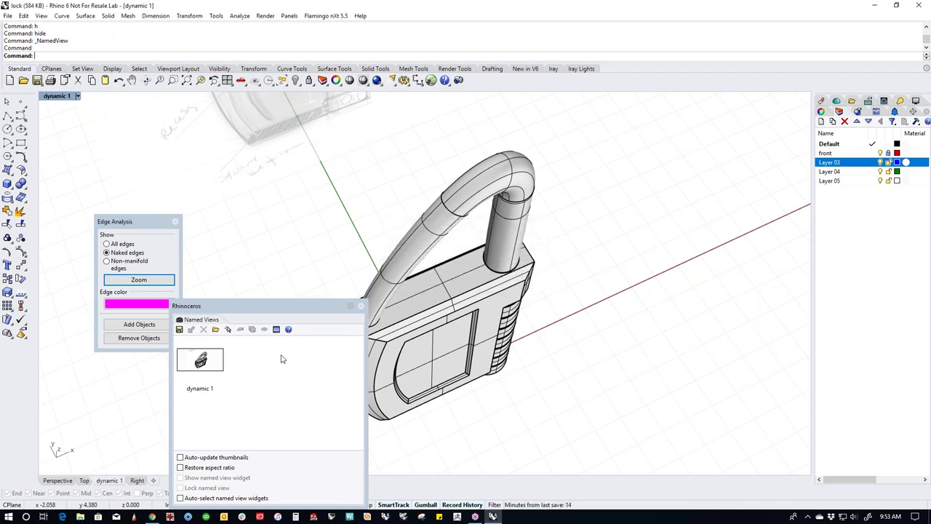
pyautogui.click(361, 306)
# Orbit away from the saved angle and restore the dynamic 1 named view.
pyautogui.moveTo(363, 309); pyautogui.dragTo(519, 342, button='right')
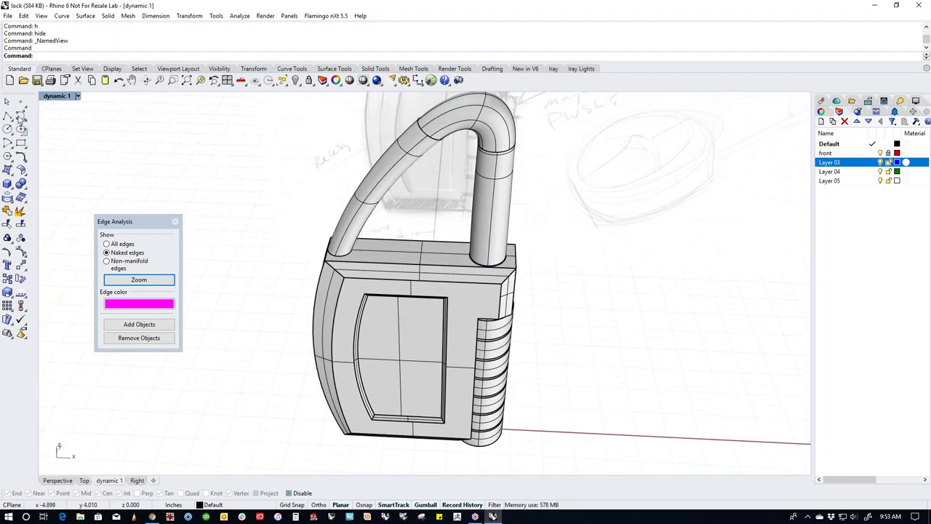
pyautogui.click(51, 97)
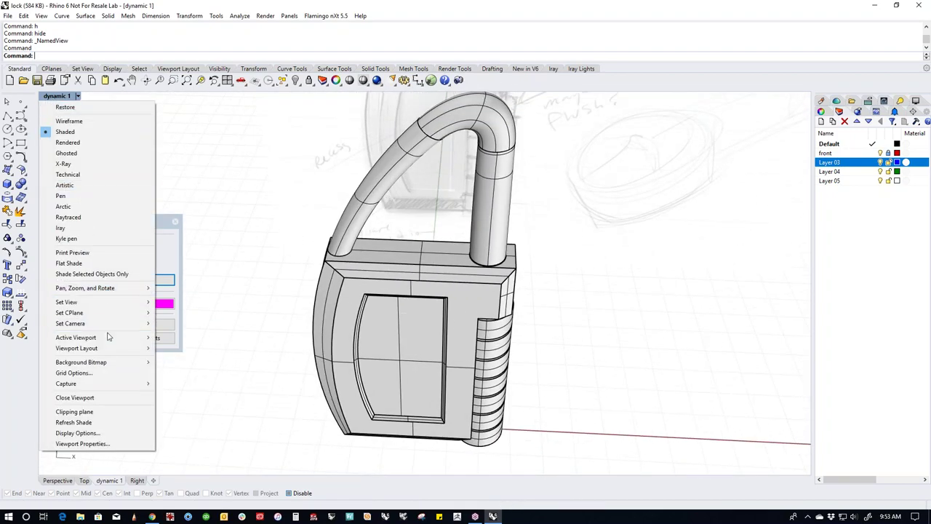
pyautogui.moveTo(118, 304)
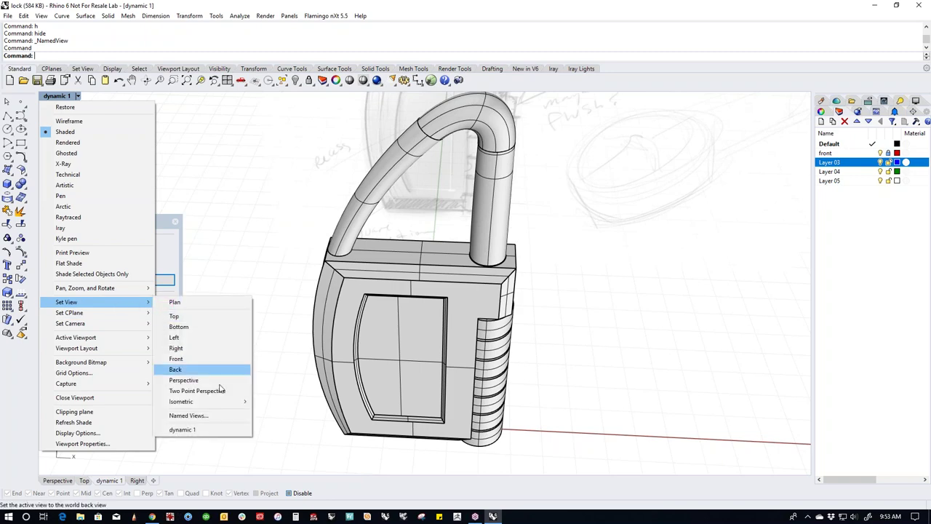
pyautogui.click(211, 429)
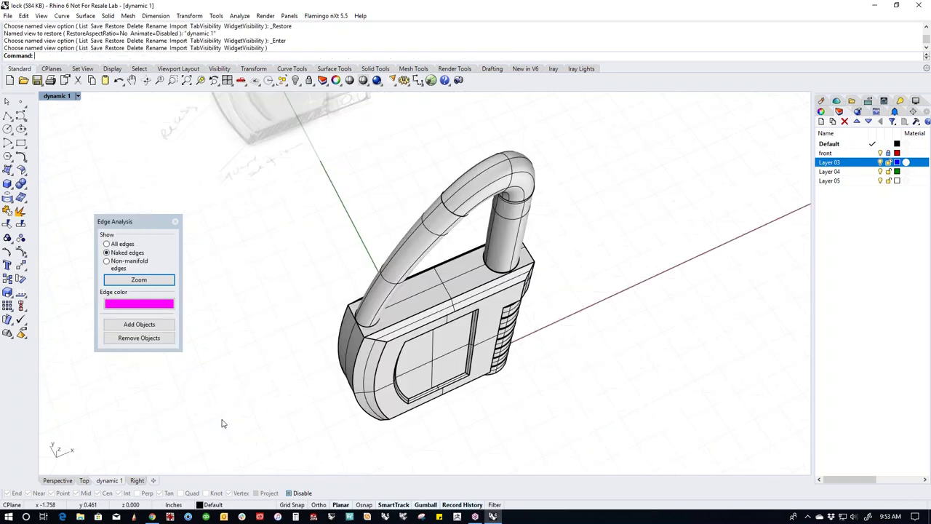
# Reopen the named positions beside the model and play the shackle through rotated, open and closed.
pyautogui.write('Na')
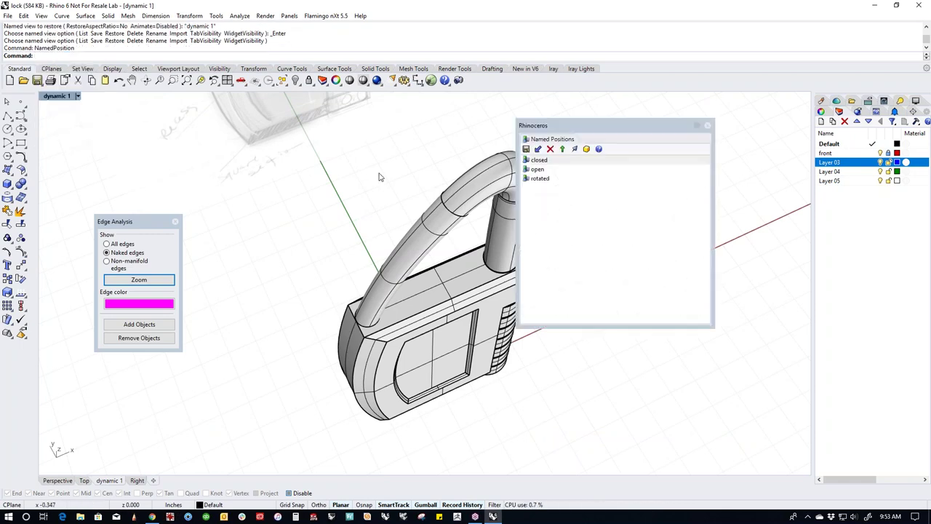
pyautogui.moveTo(597, 127); pyautogui.dragTo(680, 132)
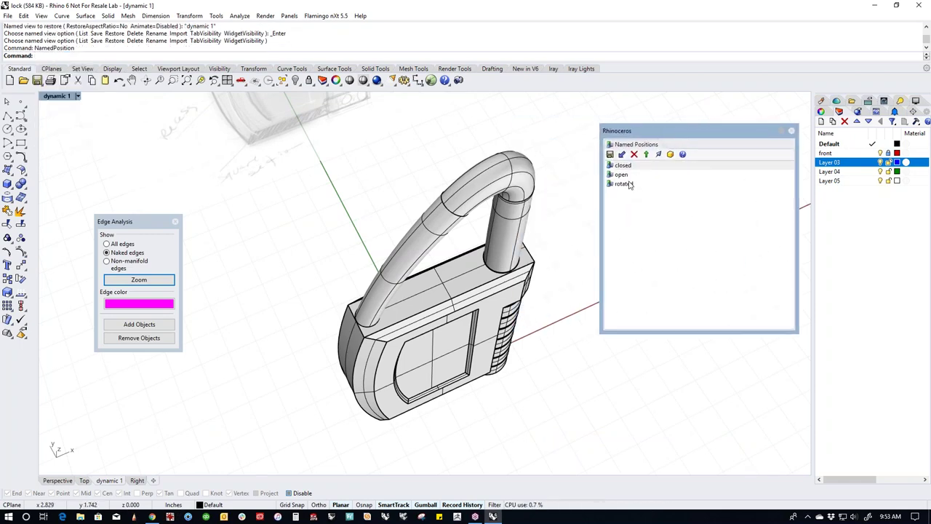
pyautogui.doubleClick(625, 183)
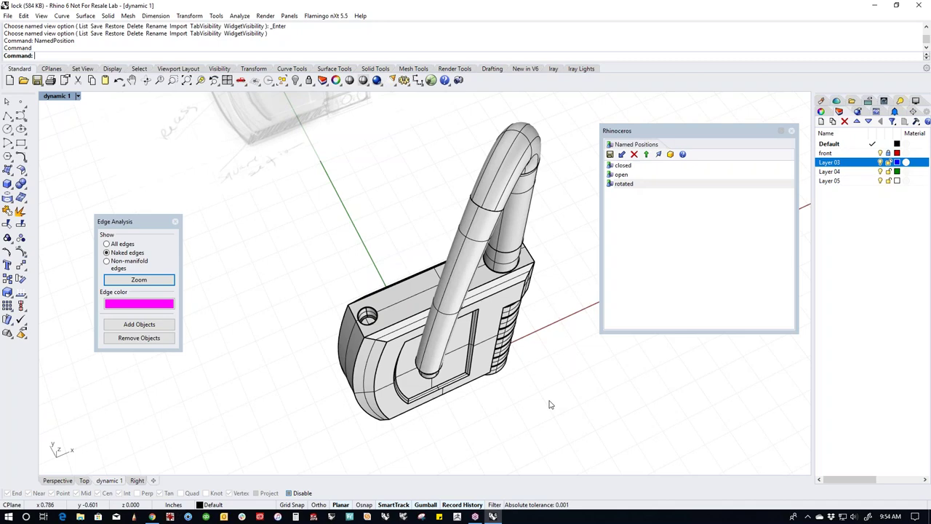
pyautogui.doubleClick(620, 177)
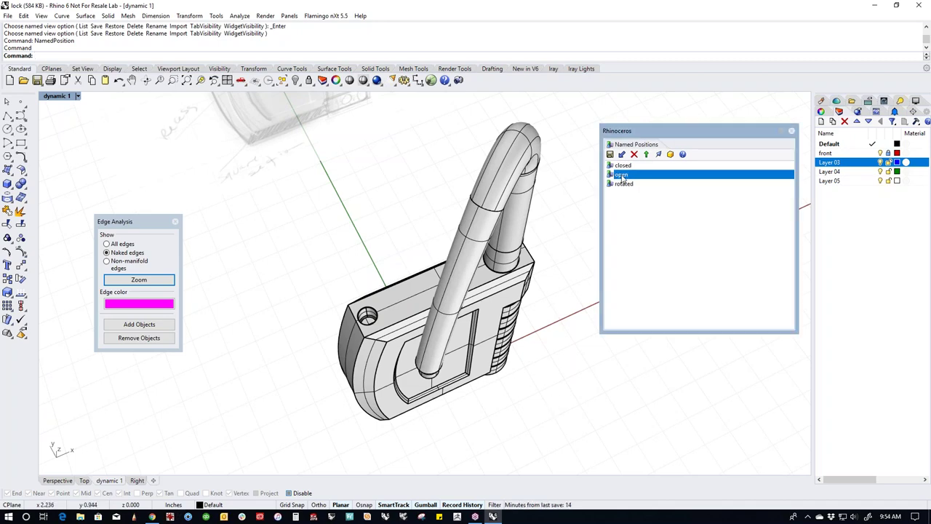
pyautogui.doubleClick(624, 173)
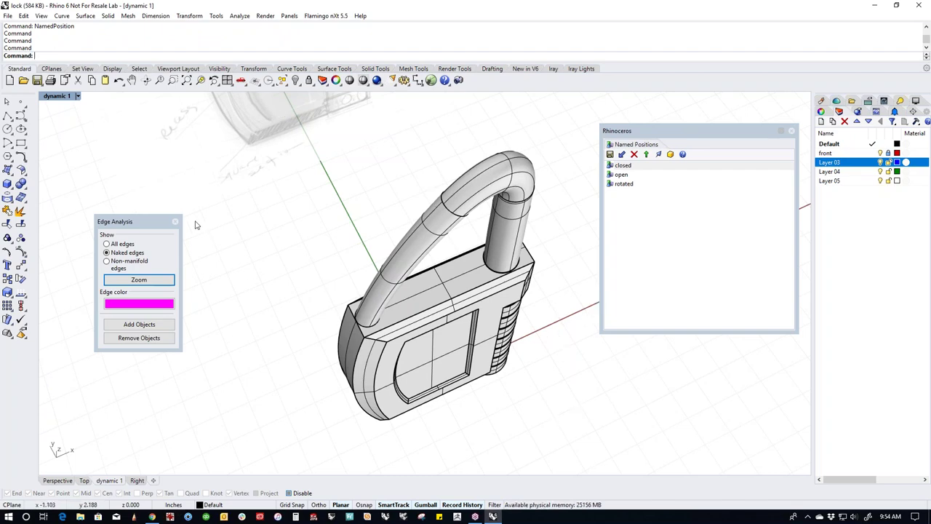
# Save a second named view called dynamic 2, looking down on the lock from its dial side.
pyautogui.click(77, 96)
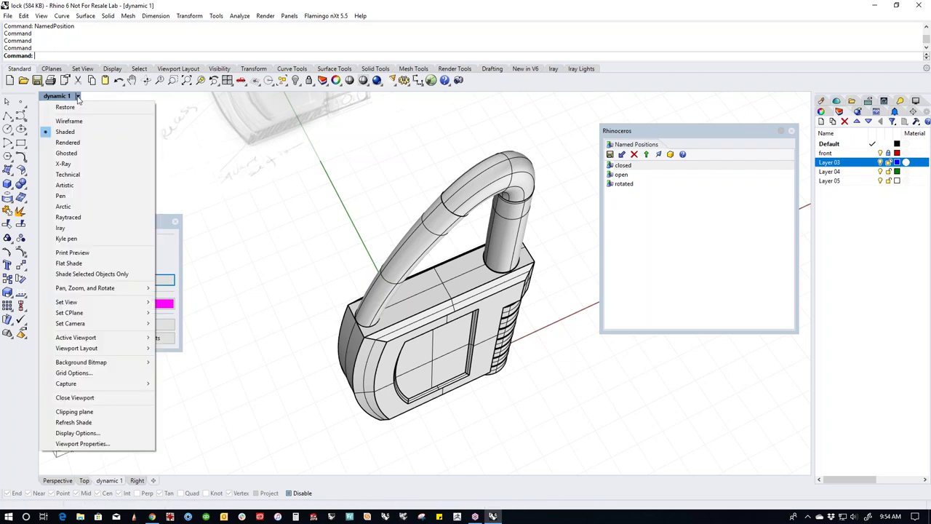
pyautogui.moveTo(122, 306)
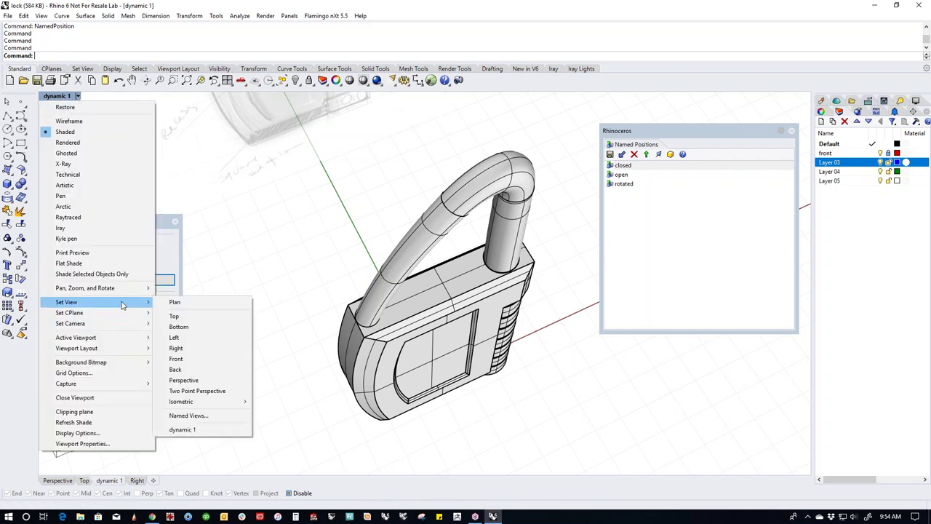
pyautogui.click(191, 416)
pyautogui.moveTo(314, 307); pyautogui.dragTo(747, 347)
pyautogui.moveTo(327, 342); pyautogui.dragTo(272, 452, button='right')
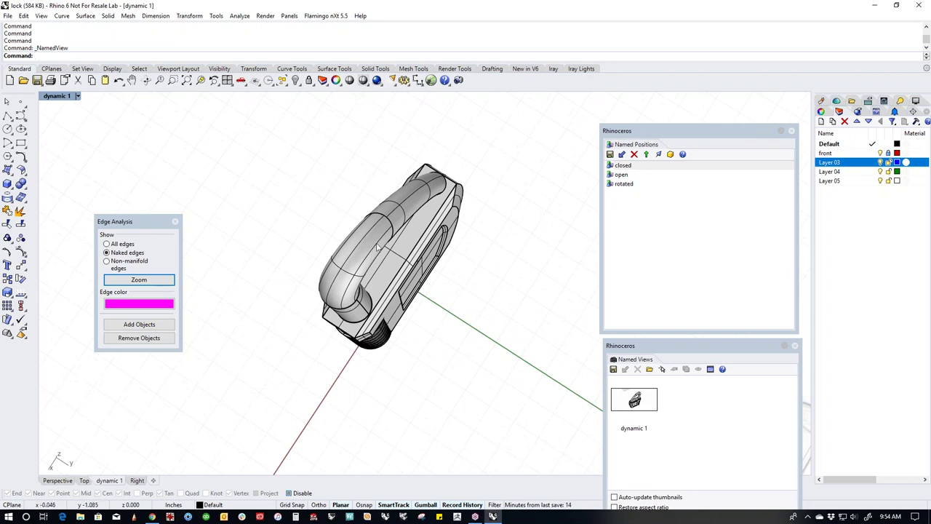
pyautogui.click(613, 369)
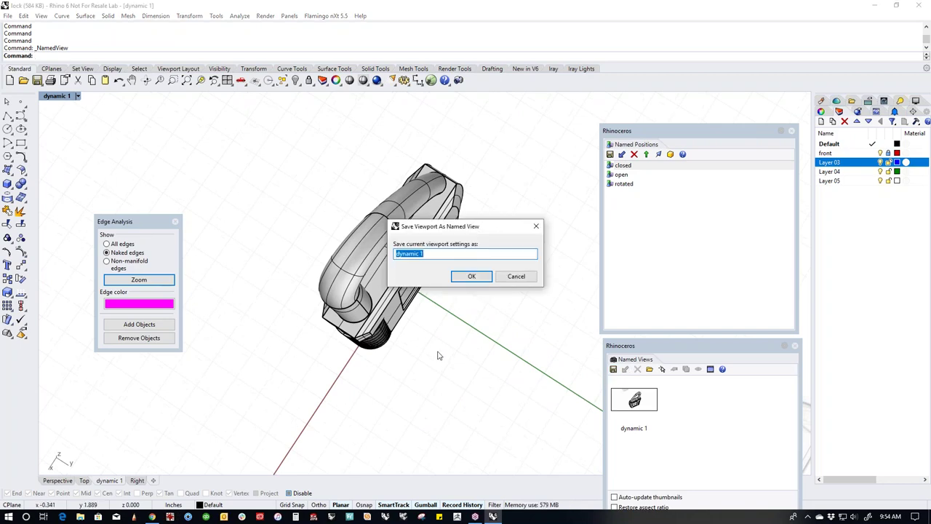
pyautogui.press('End')
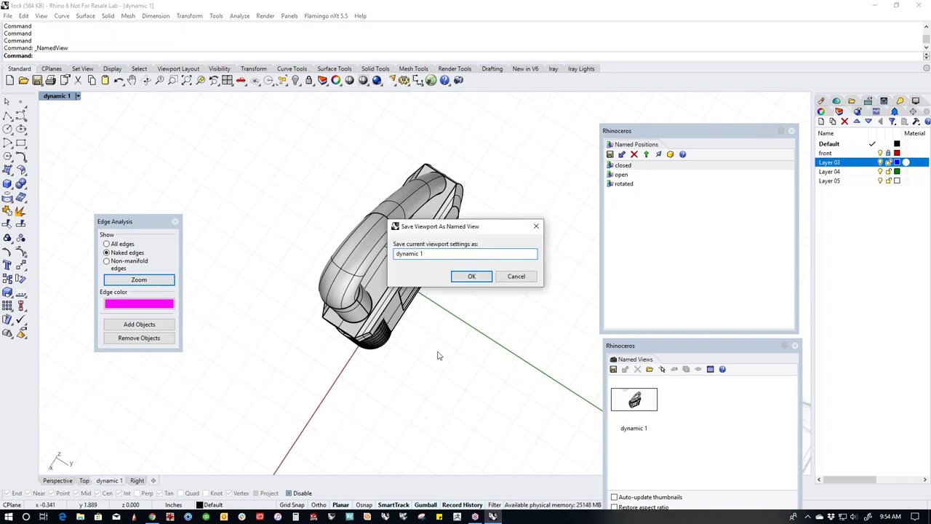
pyautogui.press('Return')
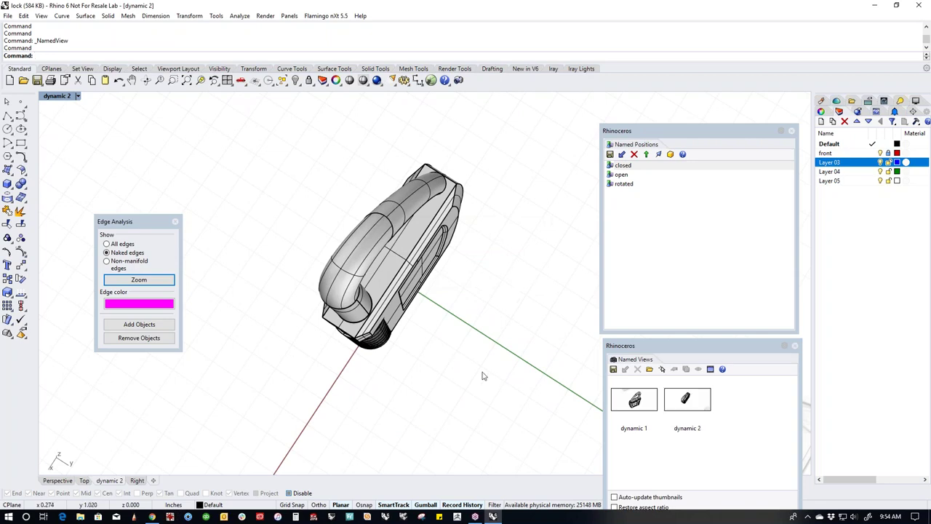
# Combine saved views and positions: restore dynamic 1 with the open position, and dynamic 2 with the open and rotated positions.
pyautogui.doubleClick(635, 402)
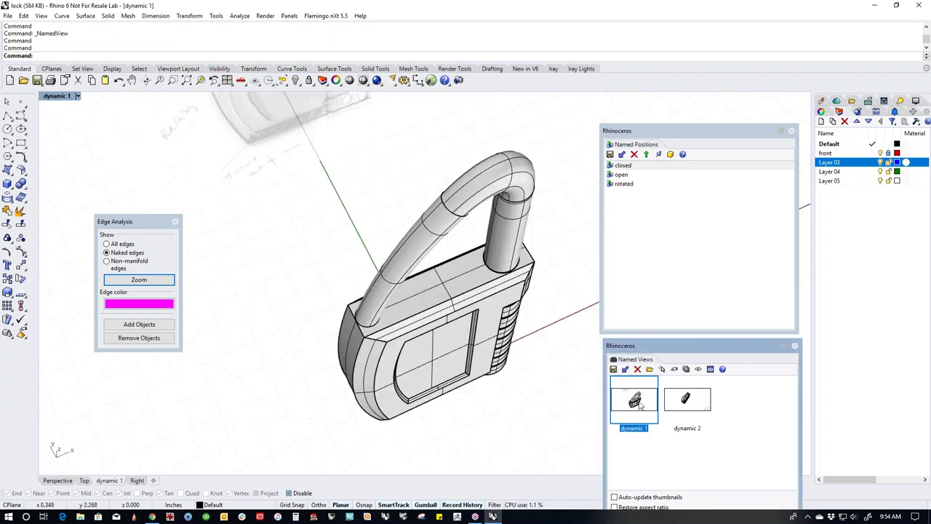
pyautogui.doubleClick(622, 179)
pyautogui.doubleClick(692, 412)
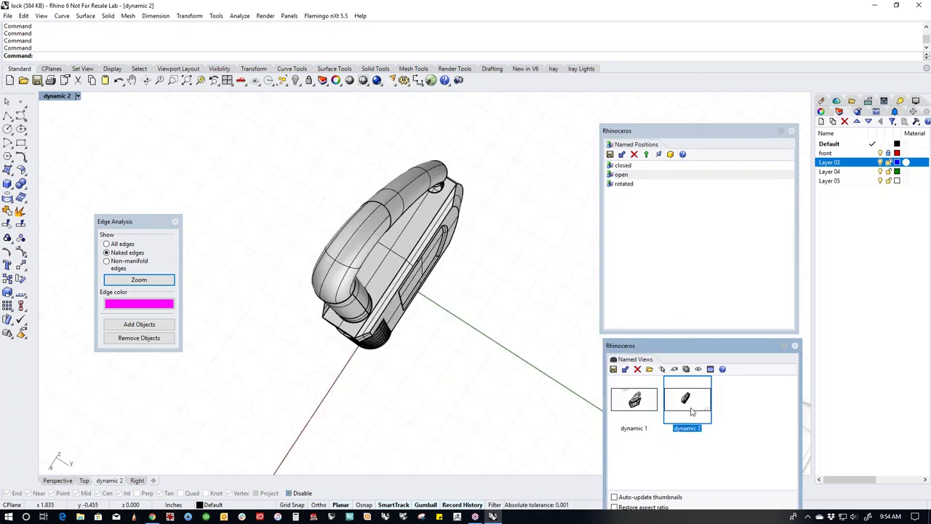
pyautogui.doubleClick(626, 184)
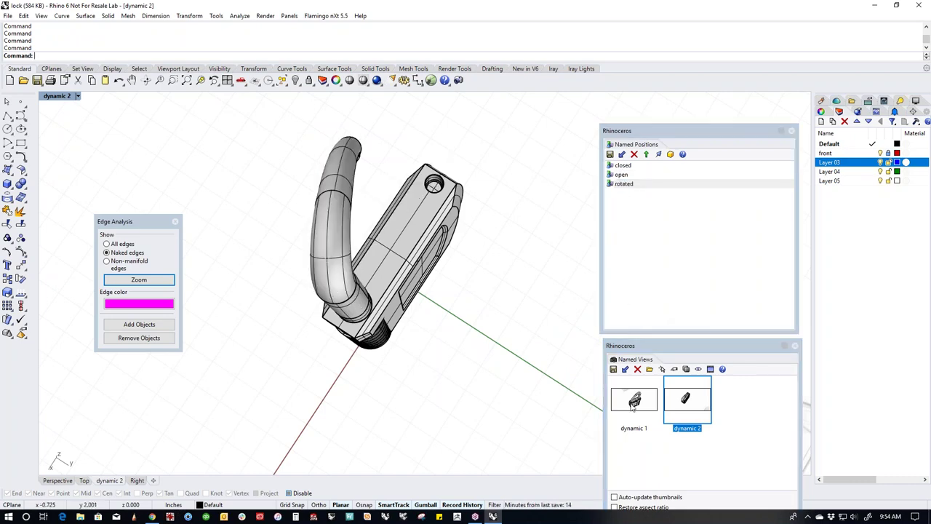
# Set the viewport to the world Perspective view and restore the lock's closed position.
pyautogui.click(64, 96)
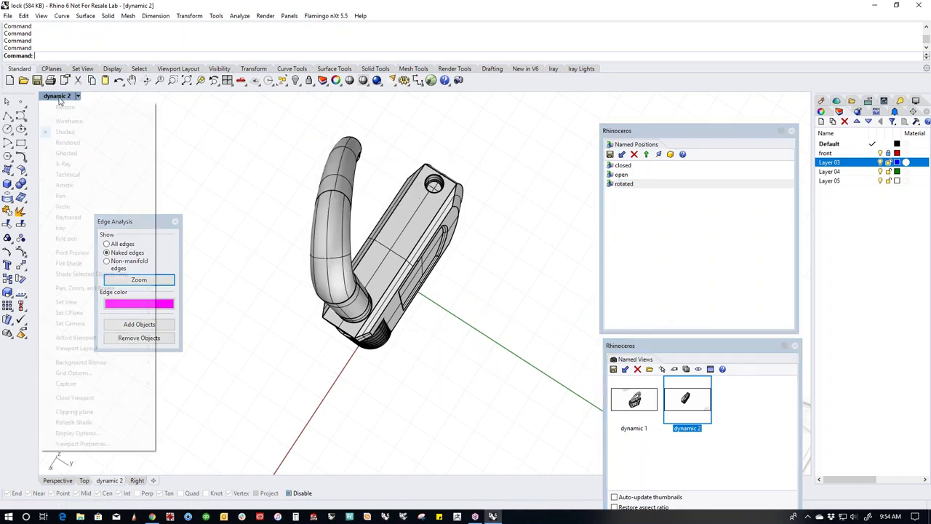
pyautogui.moveTo(83, 302)
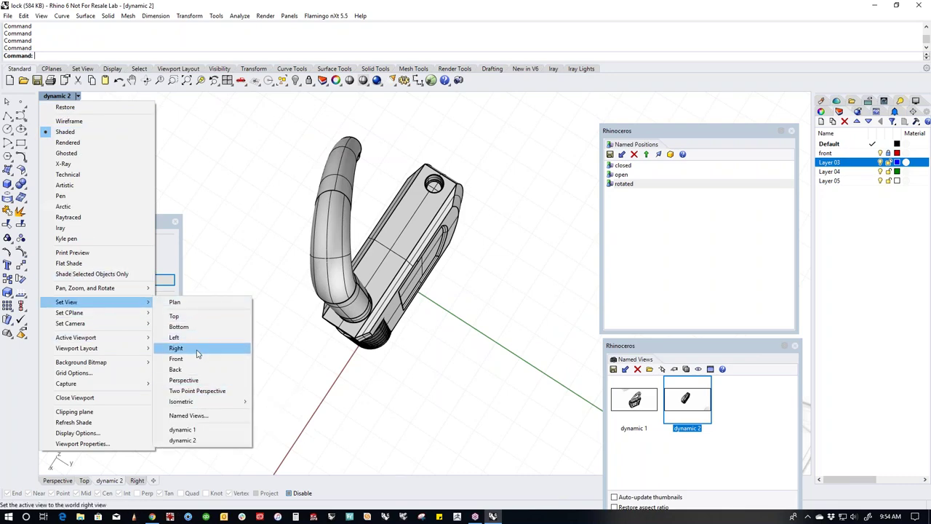
pyautogui.click(193, 380)
pyautogui.doubleClick(623, 166)
pyautogui.scroll(-3, 433, 388)
pyautogui.moveTo(408, 386); pyautogui.dragTo(519, 445, button='right')
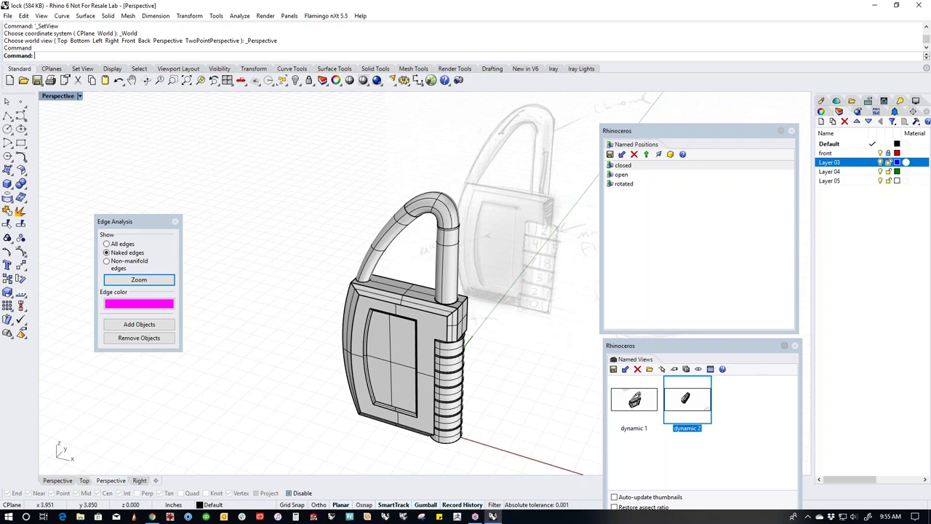
# Close the Named Views and Named Positions panels to clear the viewport.
pyautogui.click(796, 345)
pyautogui.click(791, 131)
pyautogui.moveTo(520, 381); pyautogui.dragTo(509, 374, button='right')
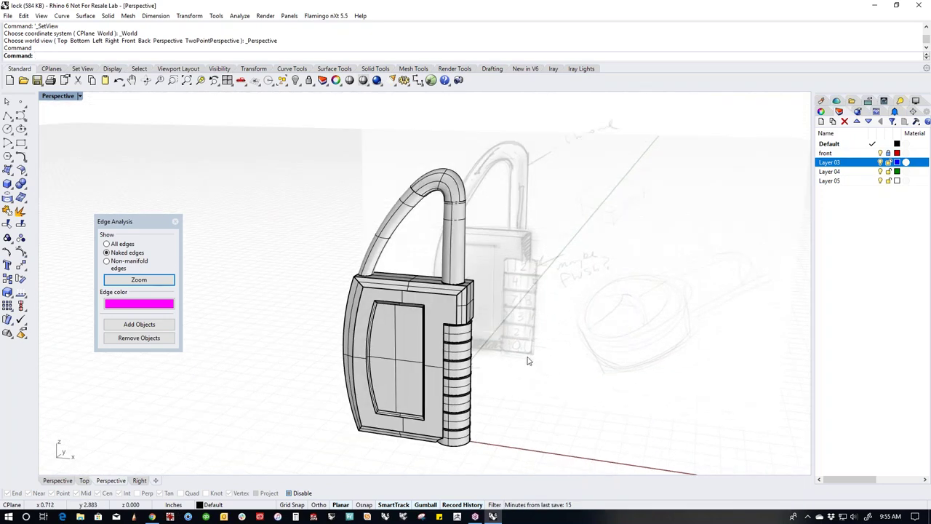
# Isolate the topmost dial ring of the lock by hiding every other object.
pyautogui.scroll(5, 520, 353)
pyautogui.click(461, 334)
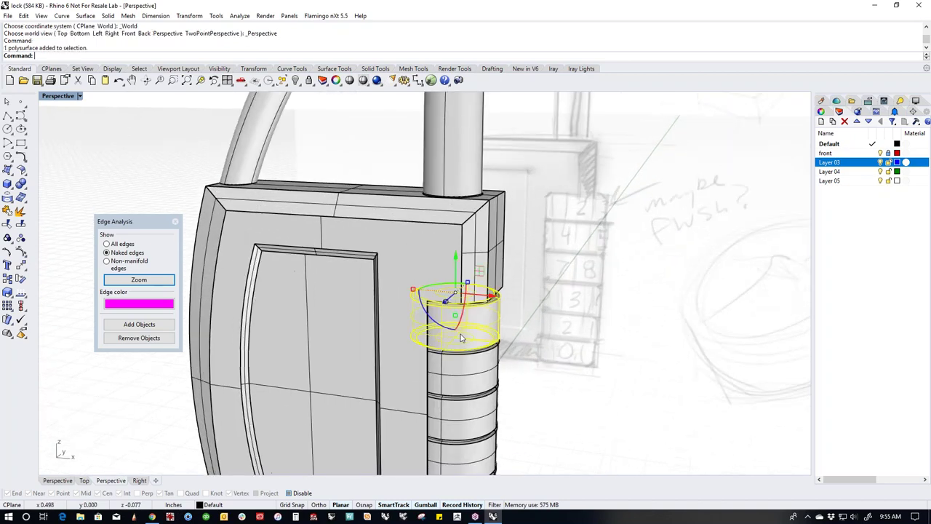
pyautogui.scroll(-5, 509, 342)
pyautogui.moveTo(509, 342); pyautogui.dragTo(493, 339, button='right')
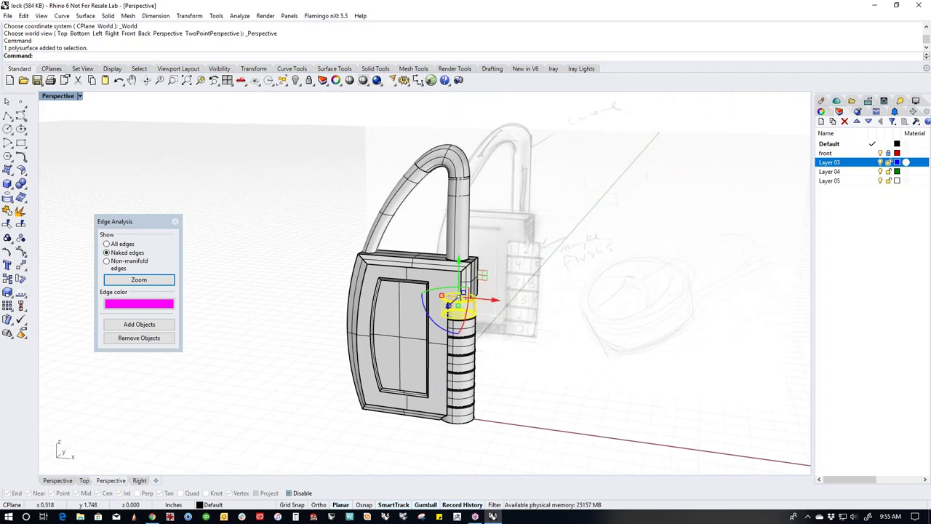
pyautogui.write('ii')
pyautogui.press('Return')
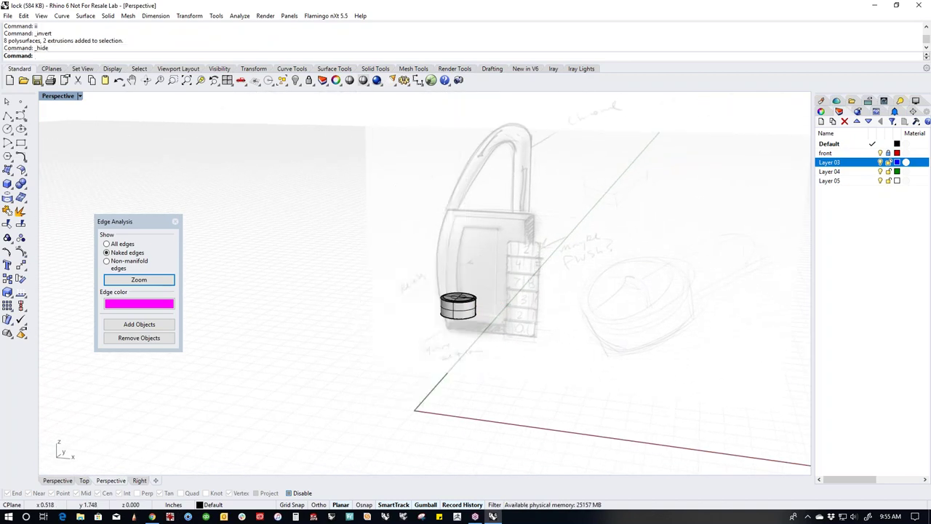
pyautogui.scroll(5, 436, 279)
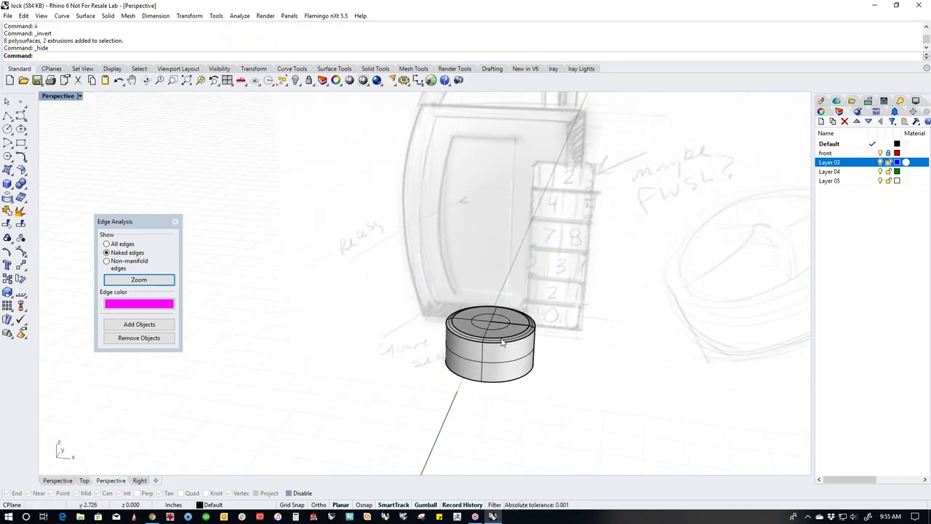
# In the Top view, draw a straight line from the dial ring's center in the negative Y direction past its outer edge.
pyautogui.write('top')
pyautogui.press('Return')
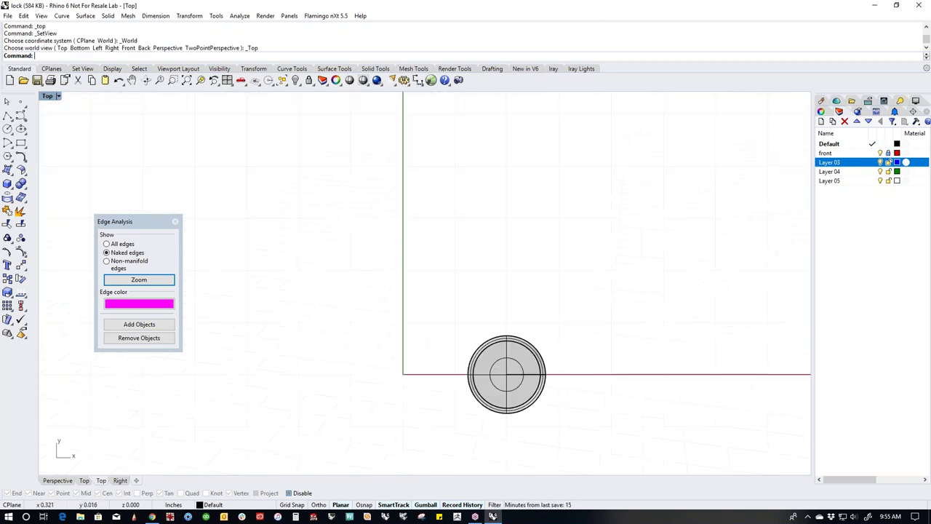
pyautogui.scroll(3, 436, 362)
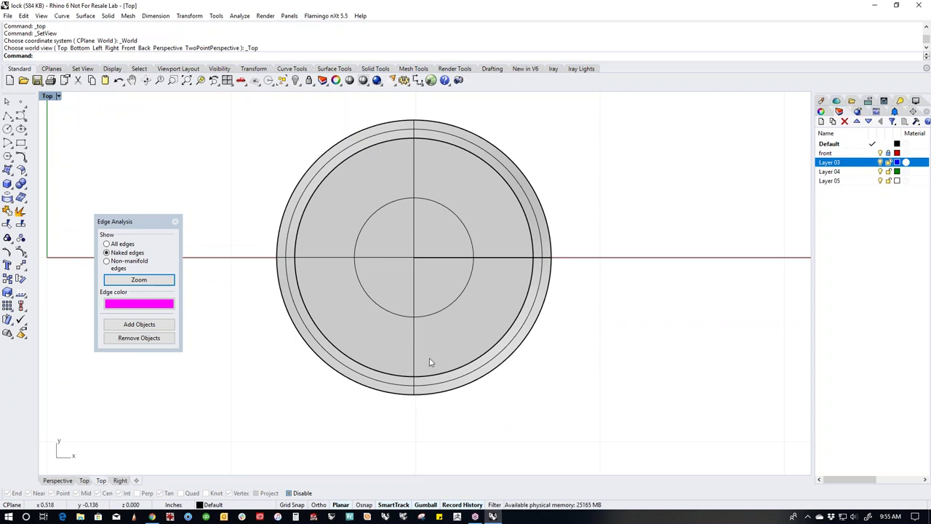
pyautogui.click(11, 119)
pyautogui.click(23, 121)
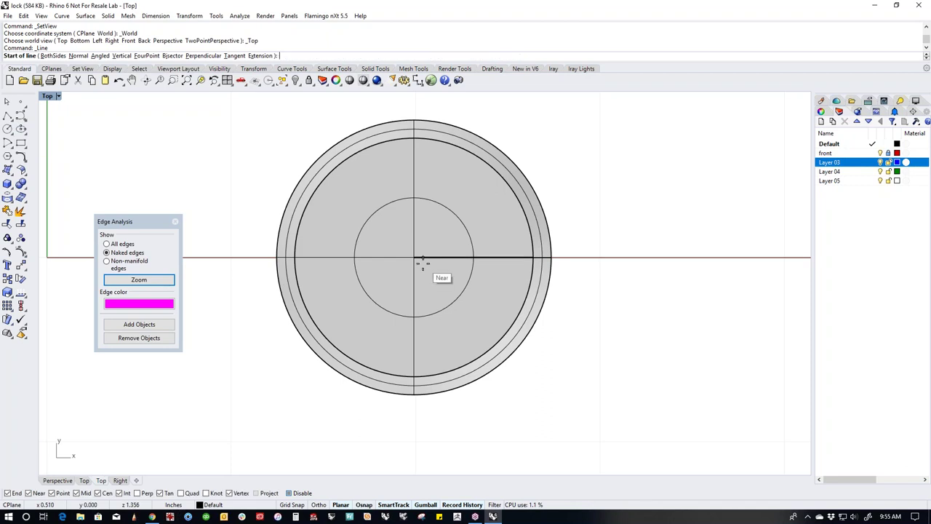
pyautogui.click(465, 357)
pyautogui.click(428, 452)
pyautogui.moveTo(475, 431); pyautogui.dragTo(486, 411, button='right')
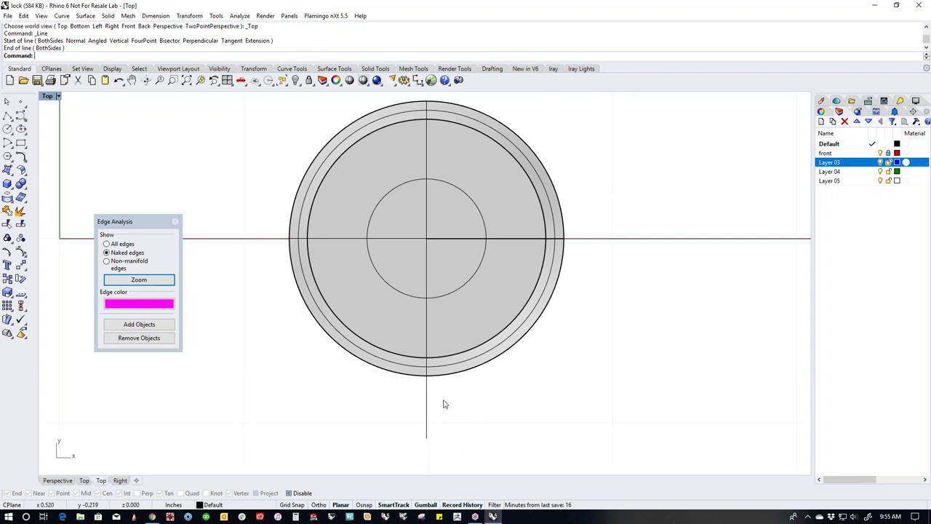
# Draw a small circle with a radius of about 0.006 in where the line crosses the ring's outer edge.
pyautogui.click(8, 129)
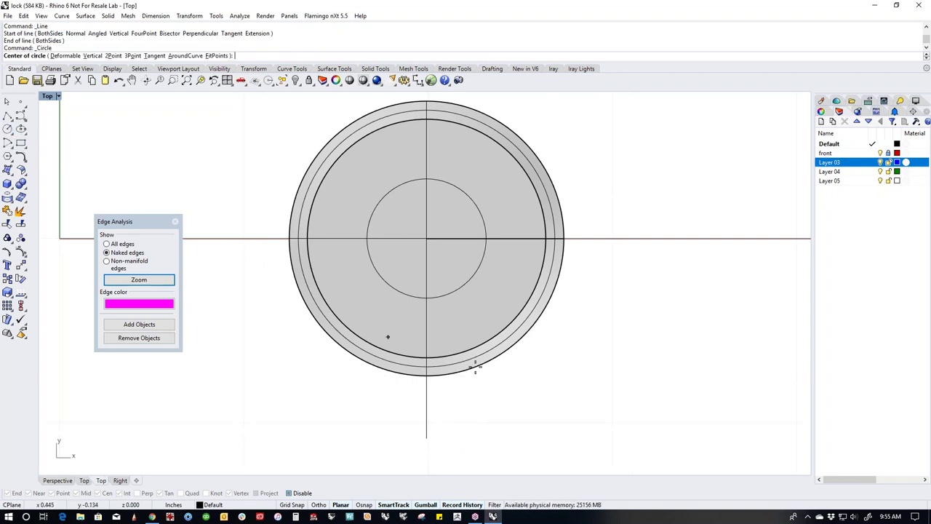
pyautogui.scroll(3, 437, 377)
pyautogui.click(390, 374)
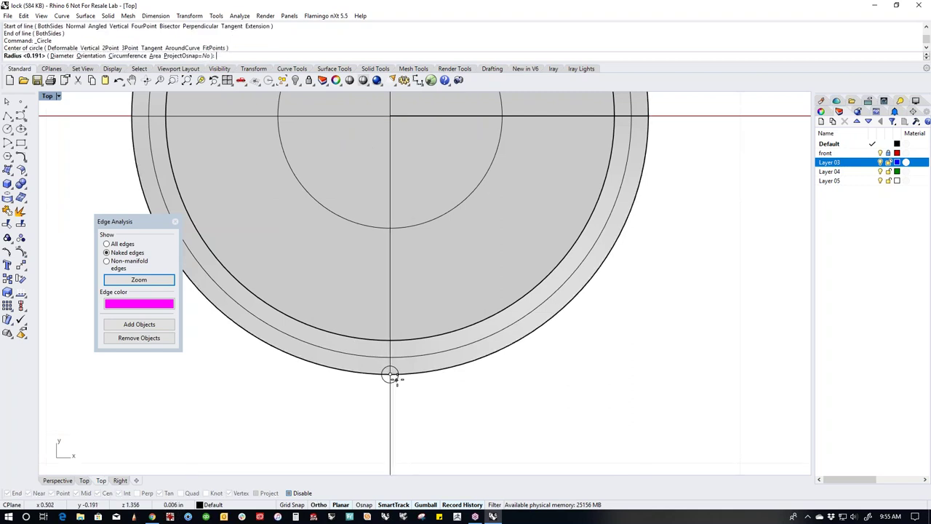
pyautogui.press('Return')
pyautogui.scroll(-3, 396, 378)
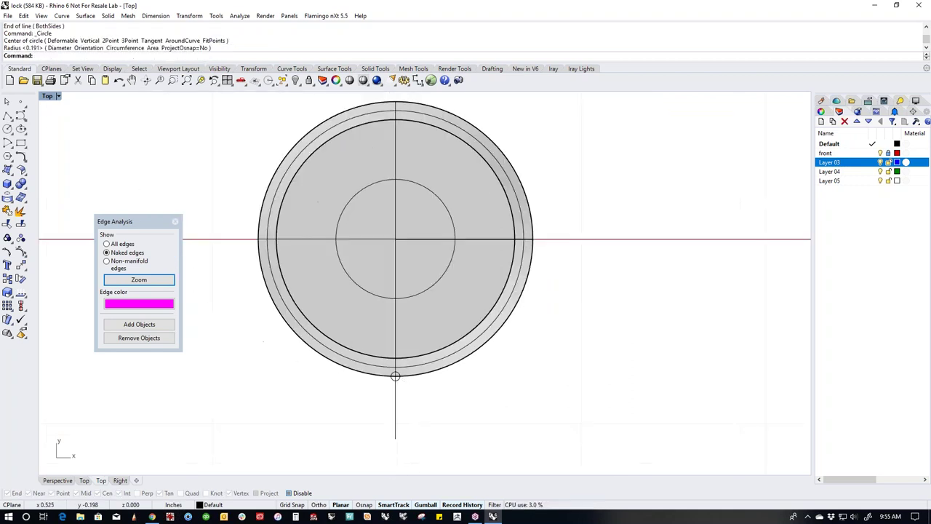
# Extrude the small circle vertically in both directions so the tube extends above and below the dial ring.
pyautogui.click(431, 365)
pyautogui.hotkey('ctrl', 'F2')
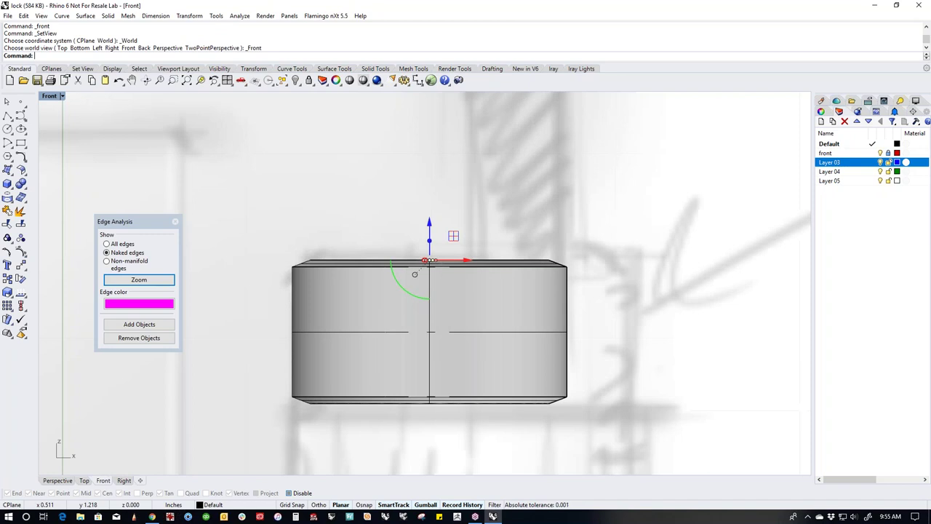
pyautogui.moveTo(429, 256)
pyautogui.mouseDown()
pyautogui.moveTo(431, 426)
pyautogui.moveTo(429, 266)
pyautogui.mouseUp()
pyautogui.hotkey('ctrl', 'F3')
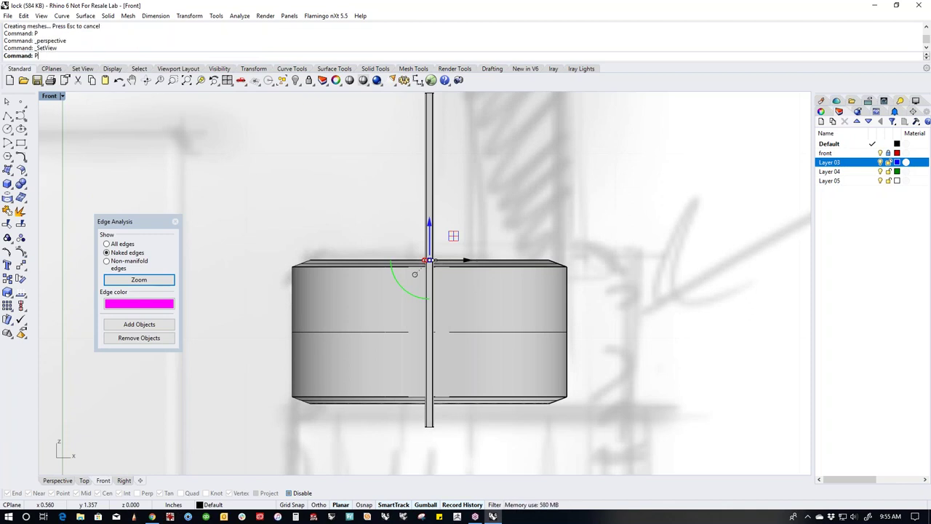
pyautogui.scroll(5, 413, 295)
# Cap the open ends of the thin tube to make it a closed solid rod.
pyautogui.click(431, 366)
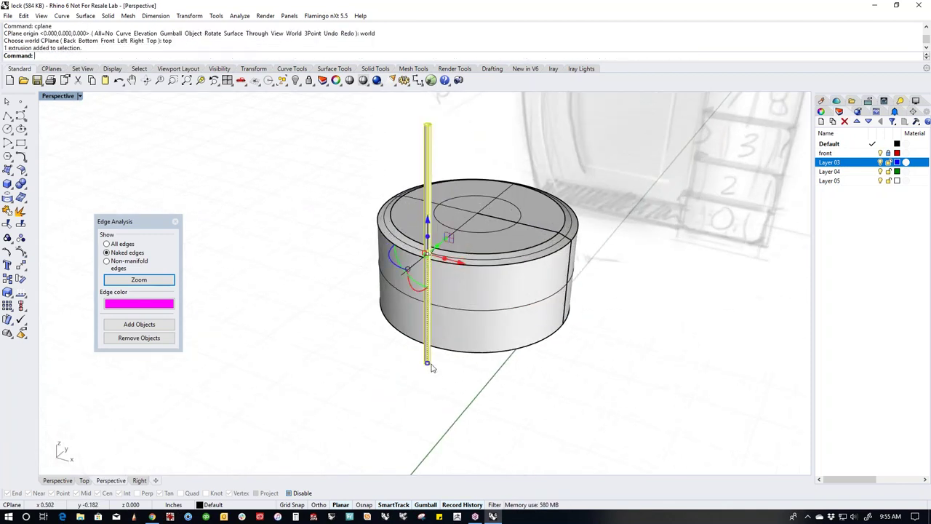
pyautogui.write('cap')
pyautogui.press('Return')
pyautogui.press('Escape')
pyautogui.moveTo(459, 297); pyautogui.dragTo(430, 240, button='right')
# In the Top view, set up a polar array of the rod around the ring's center with 9 items over 360 degrees.
pyautogui.hotkey('ctrl', 'F1')
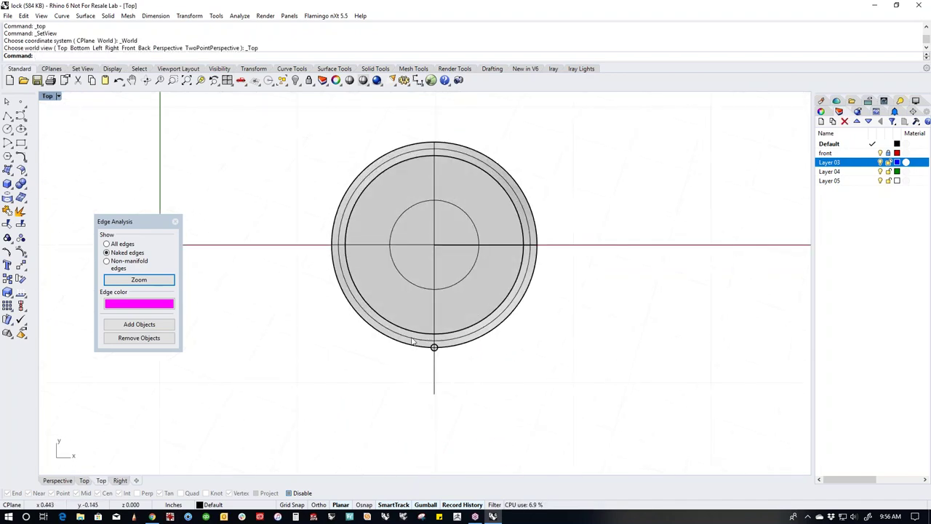
pyautogui.click(189, 20)
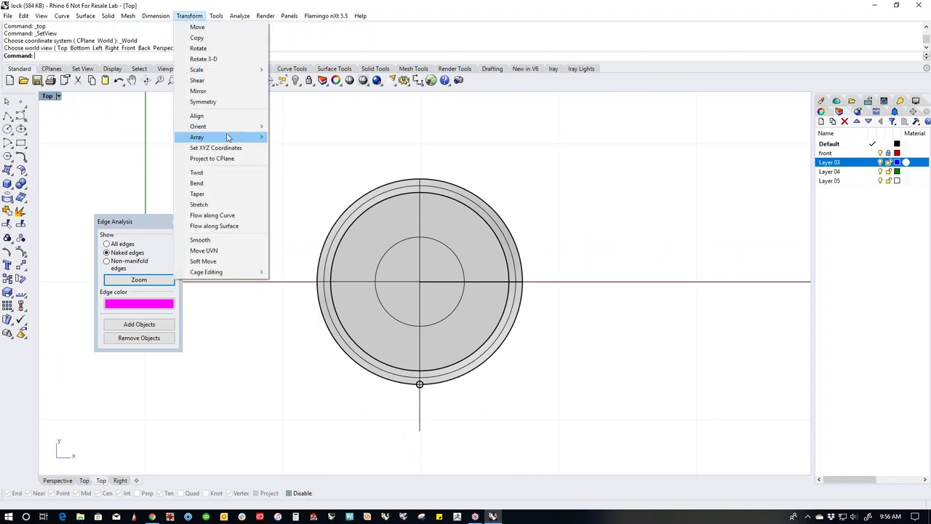
pyautogui.moveTo(240, 137)
pyautogui.click(294, 148)
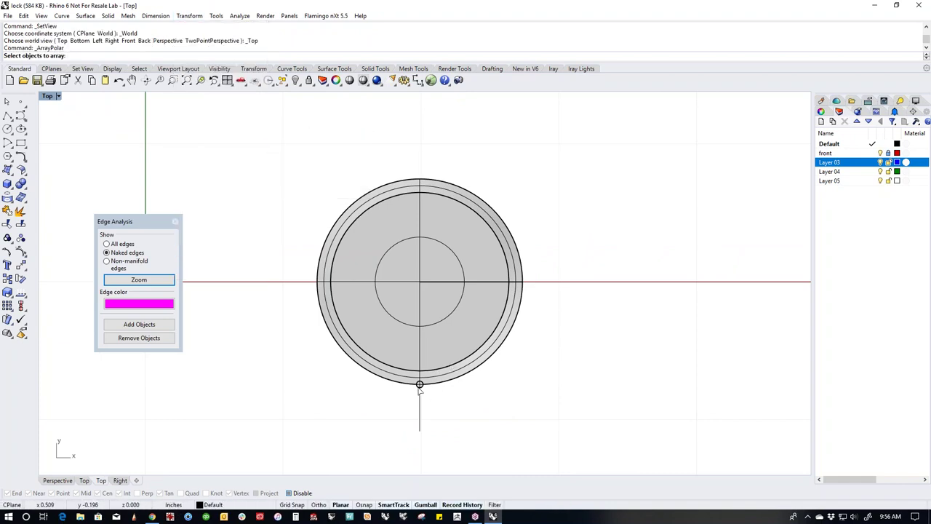
pyautogui.click(420, 386)
pyautogui.press('Return')
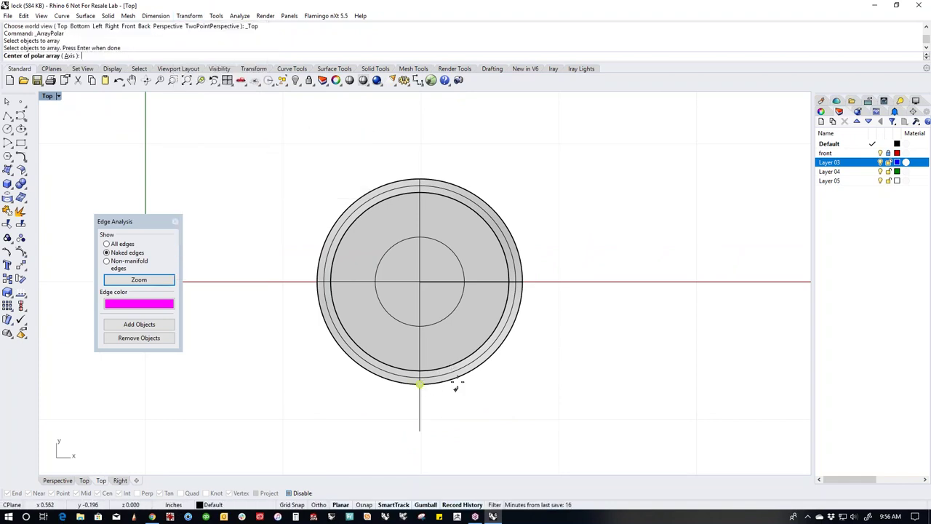
pyautogui.click(458, 354)
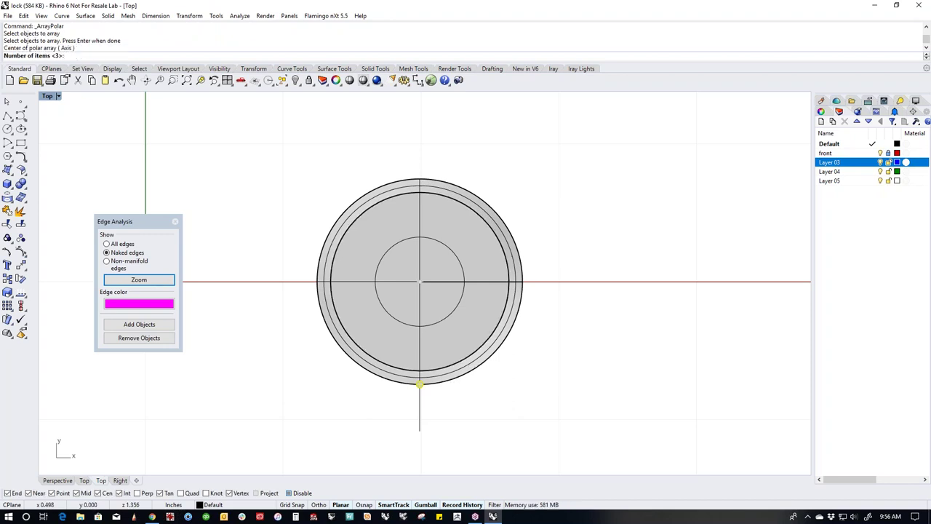
pyautogui.write('9')
pyautogui.press('Return')
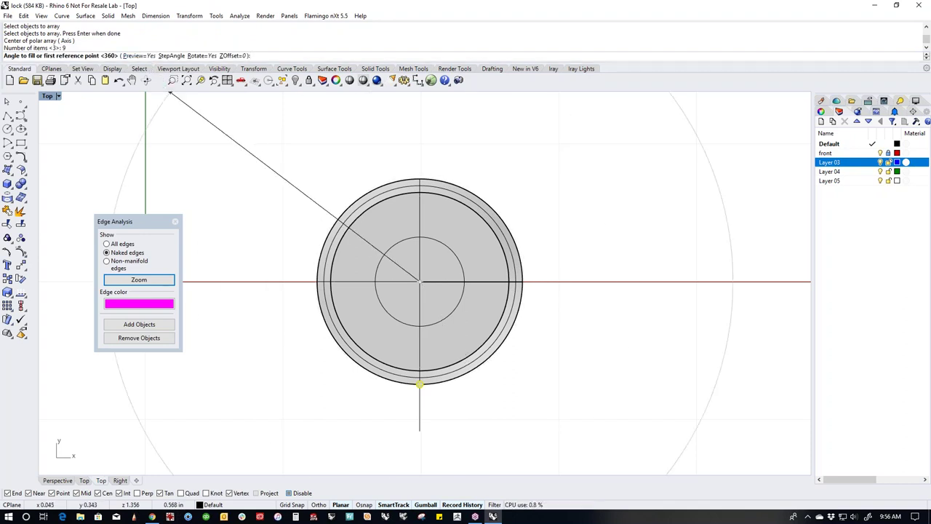
pyautogui.press('Return')
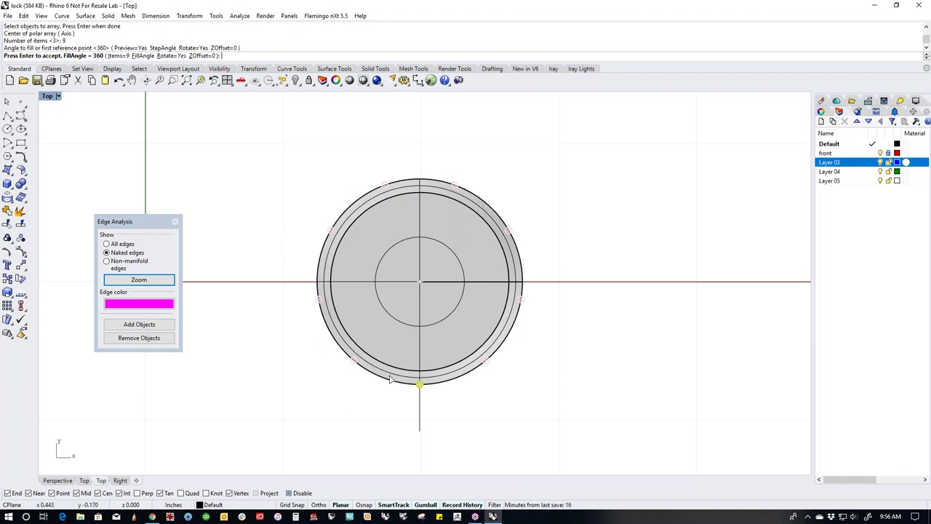
# Change the polar array to 10 items and accept it.
pyautogui.click(122, 55)
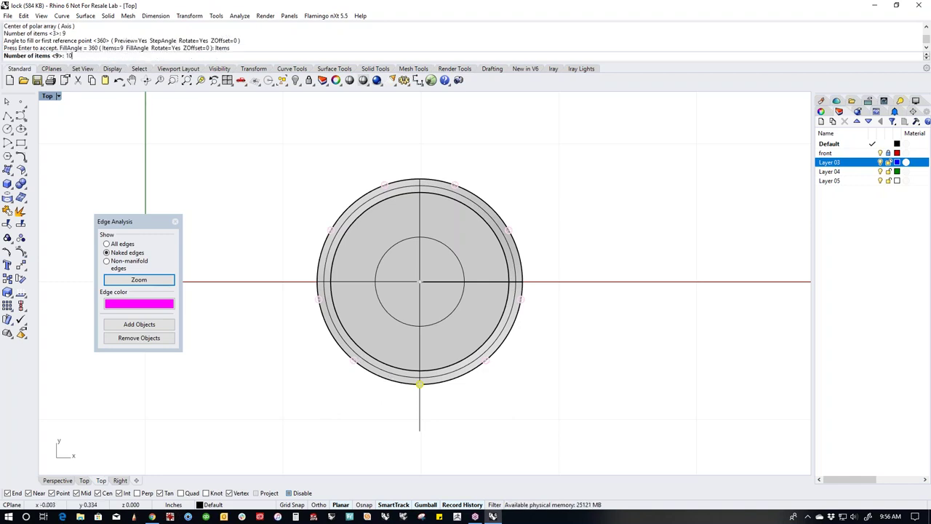
pyautogui.press('Return')
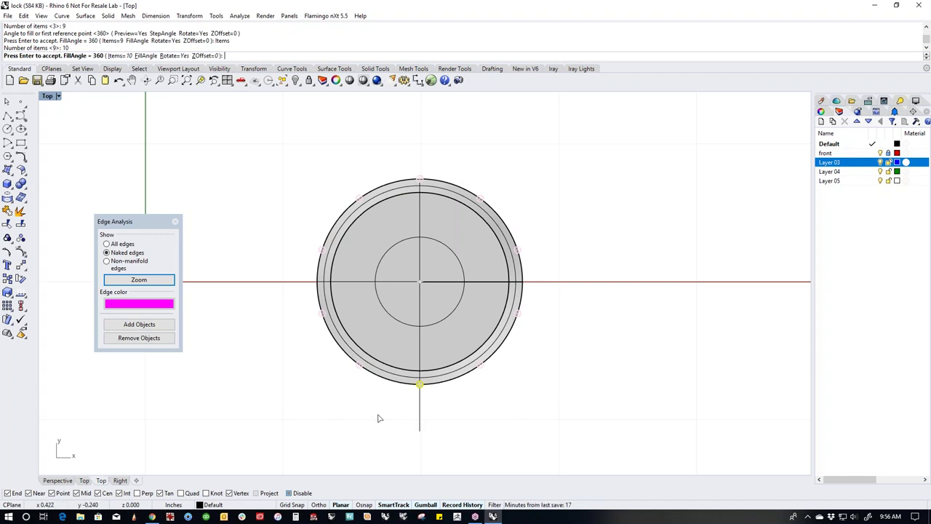
pyautogui.press('Return')
# Return to the Perspective view and close the Edge Analysis window.
pyautogui.press('F4')
pyautogui.moveTo(470, 288)
pyautogui.mouseDown(button='right')
pyautogui.moveTo(435, 296)
pyautogui.moveTo(418, 289)
pyautogui.moveTo(402, 304)
pyautogui.mouseUp(button='right')
pyautogui.scroll(-3, 434, 293)
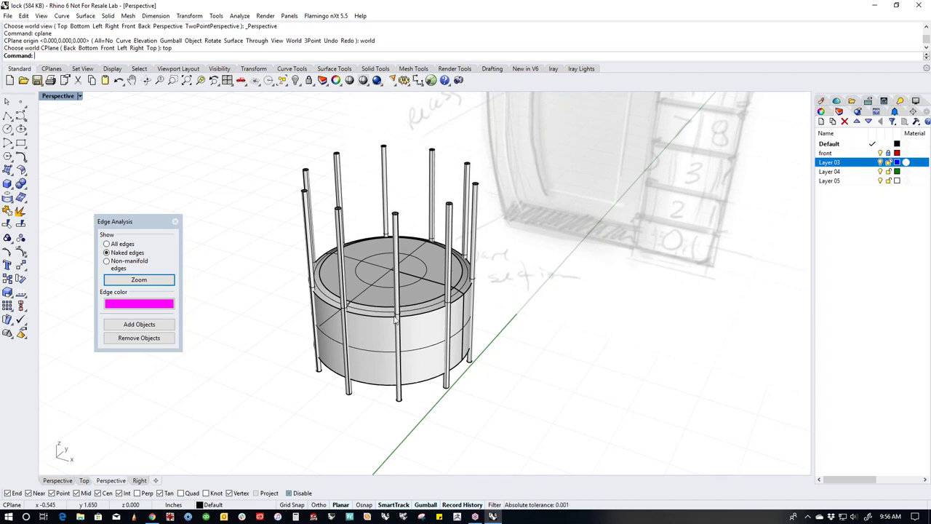
pyautogui.scroll(1, 393, 323)
pyautogui.click(176, 221)
# Subtract all the arrayed rods from the dial ring with a Boolean Difference, keeping the input objects.
pyautogui.click(26, 187)
pyautogui.click(50, 196)
pyautogui.click(386, 336)
pyautogui.press('Return')
pyautogui.scroll(-3, 382, 339)
pyautogui.moveTo(560, 166); pyautogui.dragTo(279, 374)
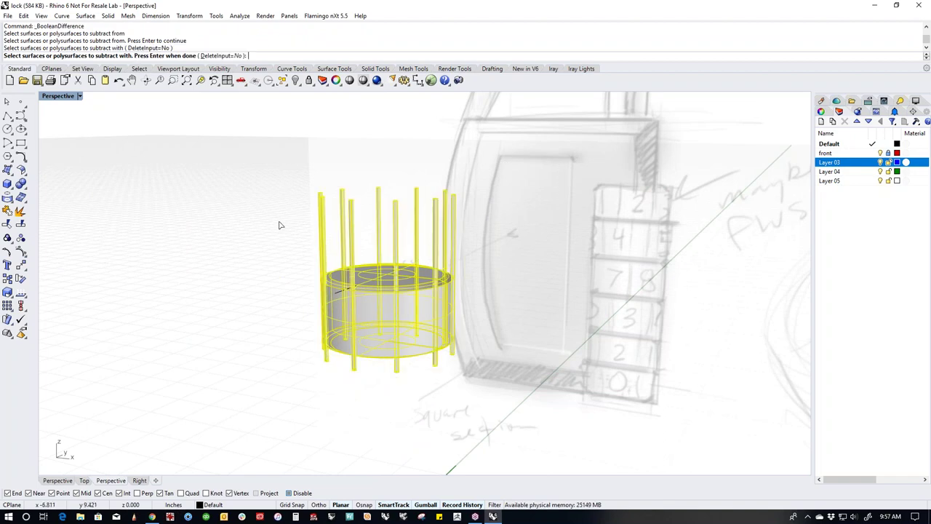
pyautogui.moveTo(281, 225); pyautogui.dragTo(266, 279, button='right')
pyautogui.press('Return')
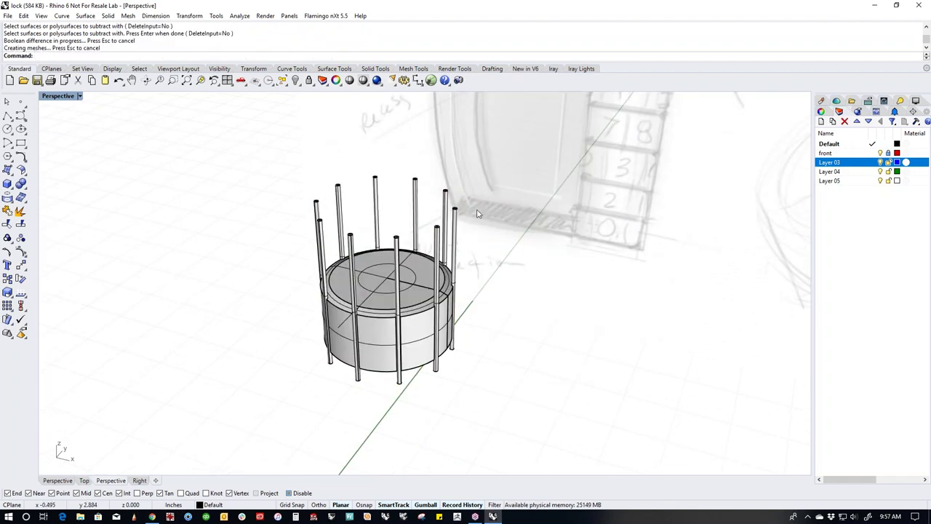
# Select all the leftover rods around the dial ring and delete them.
pyautogui.moveTo(477, 213); pyautogui.dragTo(395, 218)
pyautogui.moveTo(366, 225); pyautogui.dragTo(446, 191, button='right')
pyautogui.moveTo(447, 192); pyautogui.dragTo(274, 235)
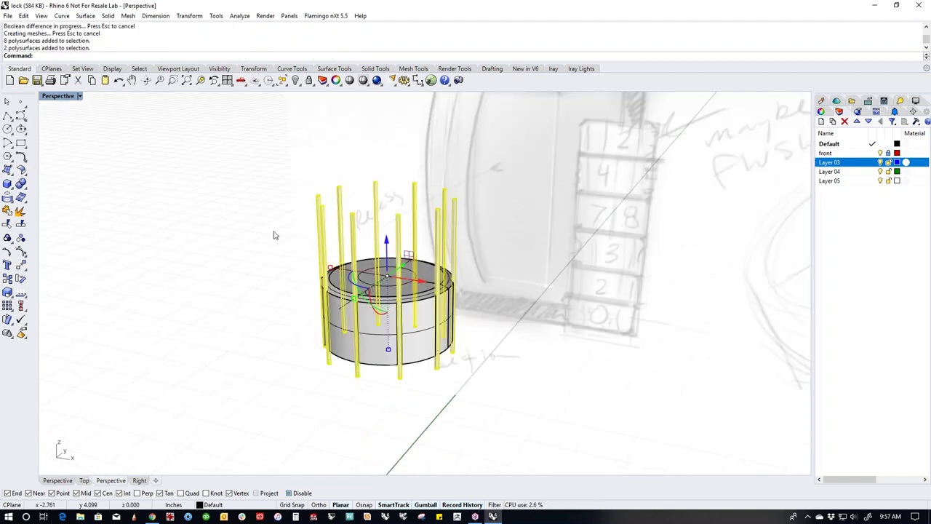
pyautogui.press('Delete')
pyautogui.scroll(5, 398, 276)
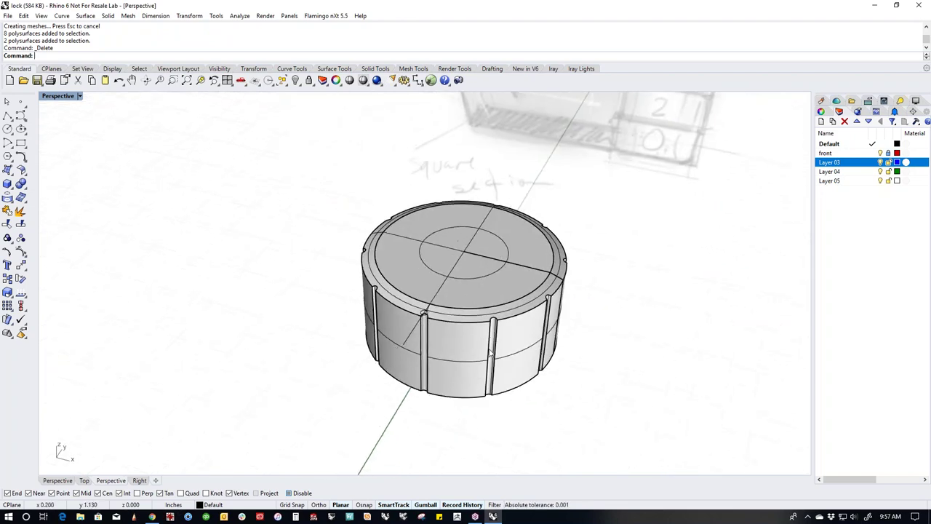
# Examine the grooves cut around the dial ring in the Top and Perspective views.
pyautogui.moveTo(472, 386); pyautogui.dragTo(408, 397, button='right')
pyautogui.write('top')
pyautogui.press('Return')
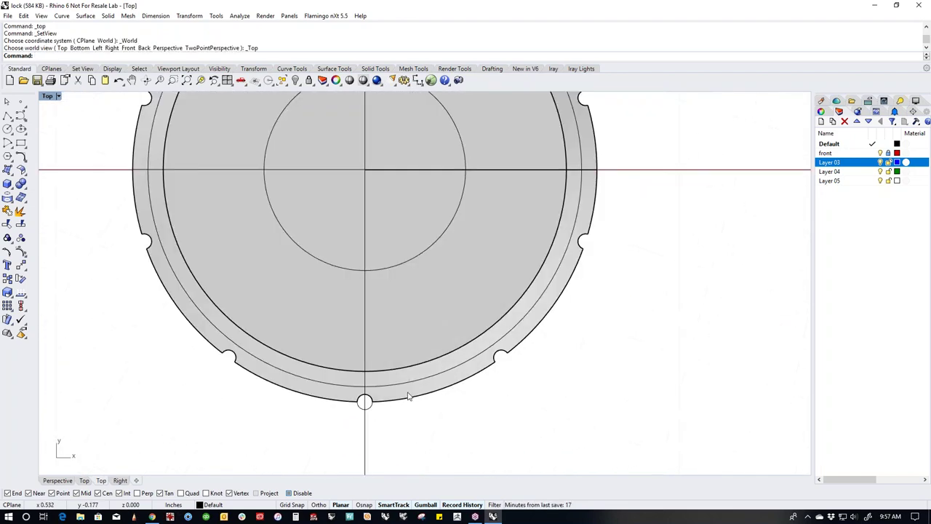
pyautogui.scroll(-4, 409, 396)
pyautogui.write('P')
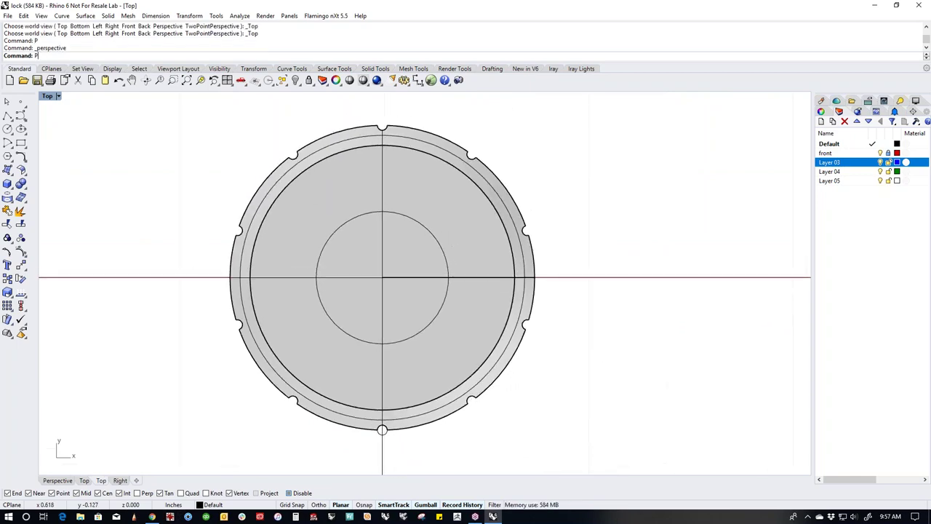
pyautogui.press('Return')
pyautogui.moveTo(426, 341)
pyautogui.mouseDown(button='right')
pyautogui.moveTo(446, 318)
pyautogui.moveTo(443, 343)
pyautogui.moveTo(443, 327)
pyautogui.moveTo(426, 320)
pyautogui.mouseUp(button='right')
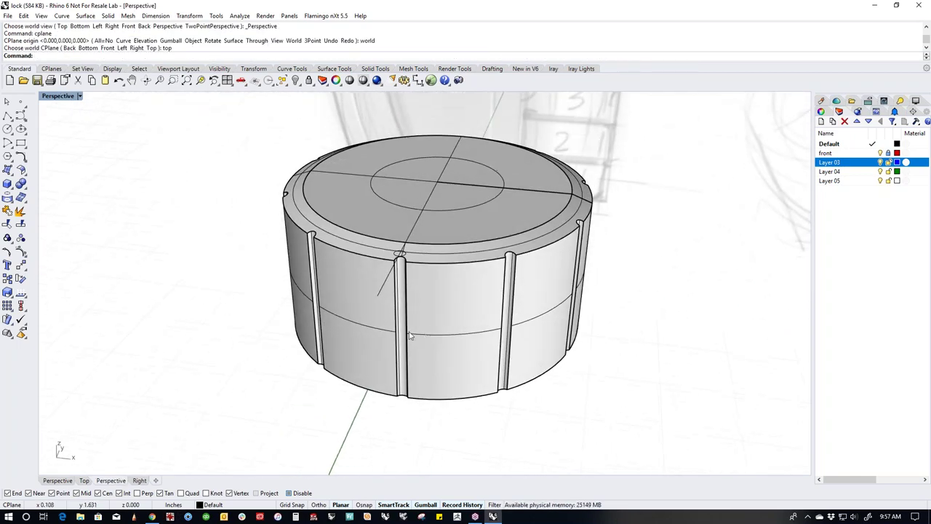
# Show all hidden lock parts, and isolate the grooved dial ring again by hiding every other object, including the construction curves.
pyautogui.write('v')
pyautogui.press('Return')
pyautogui.moveTo(511, 311); pyautogui.dragTo(466, 300, button='right')
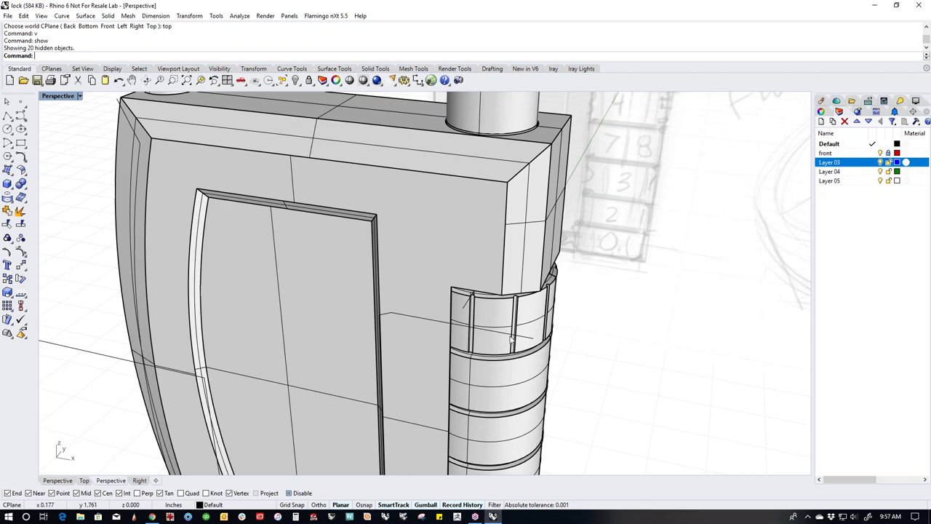
pyautogui.click(536, 329)
pyautogui.write('ii')
pyautogui.press('Return')
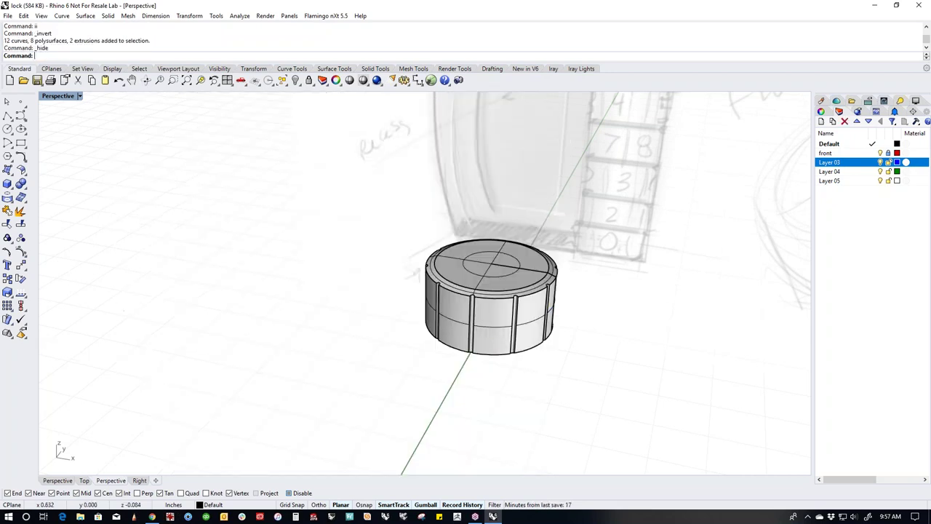
pyautogui.moveTo(520, 354)
pyautogui.mouseDown(button='right')
pyautogui.moveTo(494, 356)
pyautogui.moveTo(454, 382)
pyautogui.mouseUp(button='right')
pyautogui.hotkey('ctrl', 'F1')
pyautogui.scroll(5, 477, 331)
pyautogui.scroll(-2, 446, 355)
pyautogui.hotkey('ctrl', 'F2')
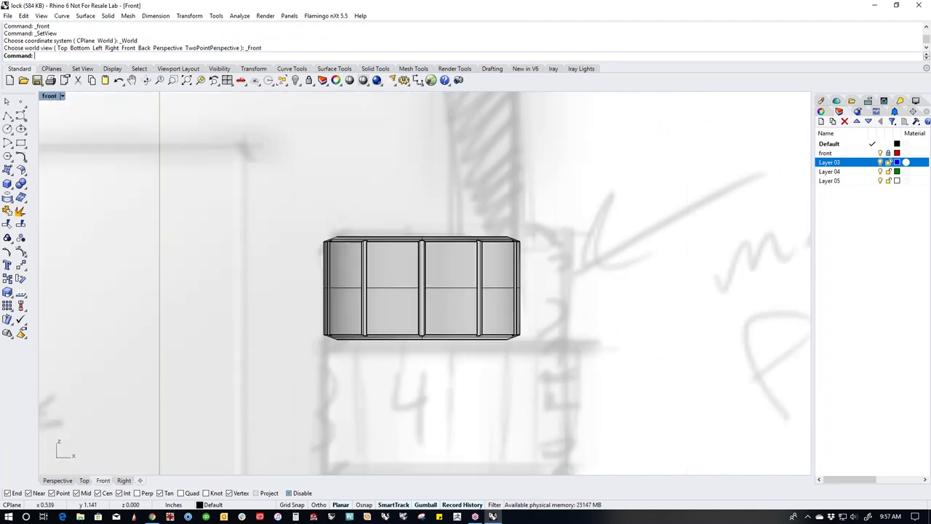
pyautogui.scroll(-4, 355, 221)
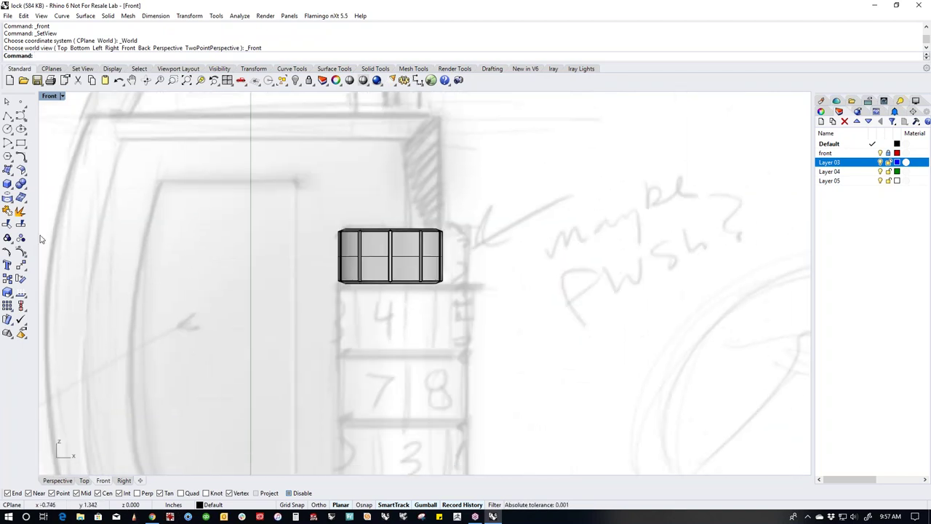
pyautogui.click(9, 267)
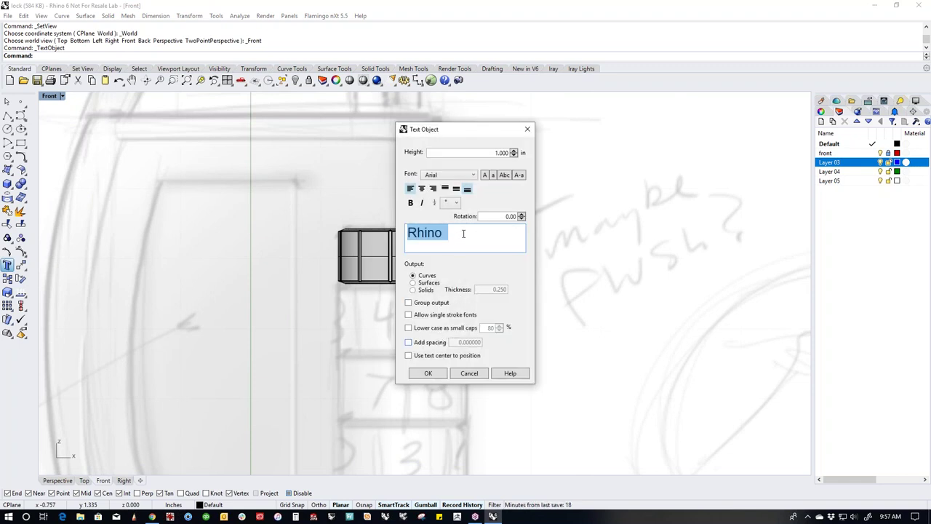
pyautogui.click(412, 290)
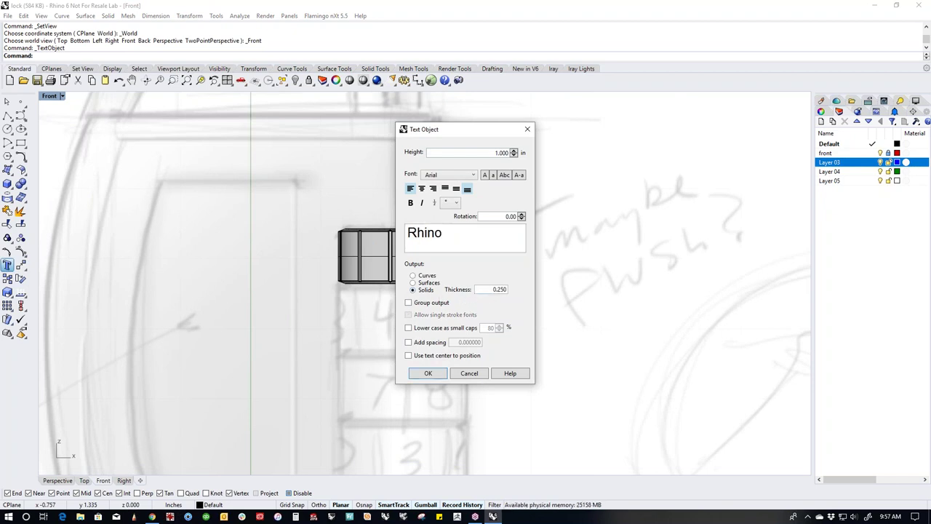
pyautogui.moveTo(491, 288); pyautogui.dragTo(522, 294)
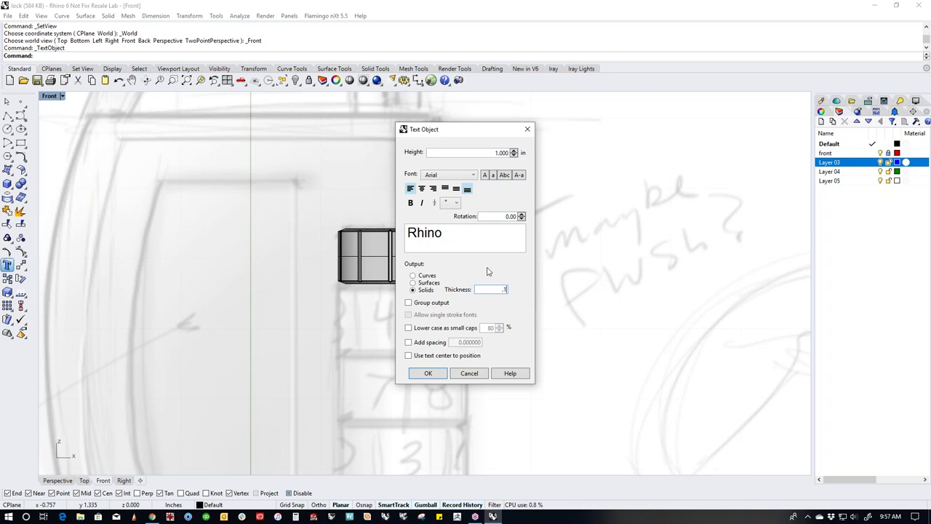
pyautogui.moveTo(442, 239); pyautogui.dragTo(410, 241)
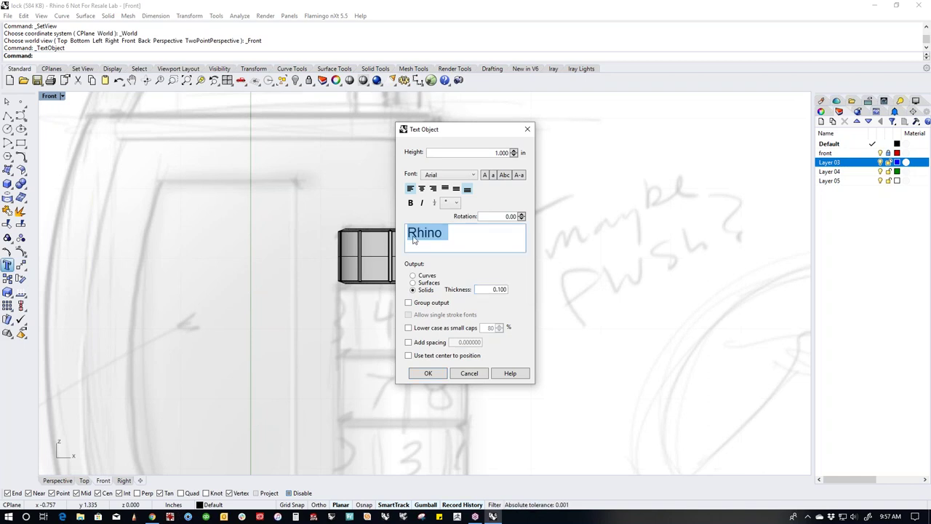
pyautogui.write('1 2 3 4 5 6 7 8 9 0')
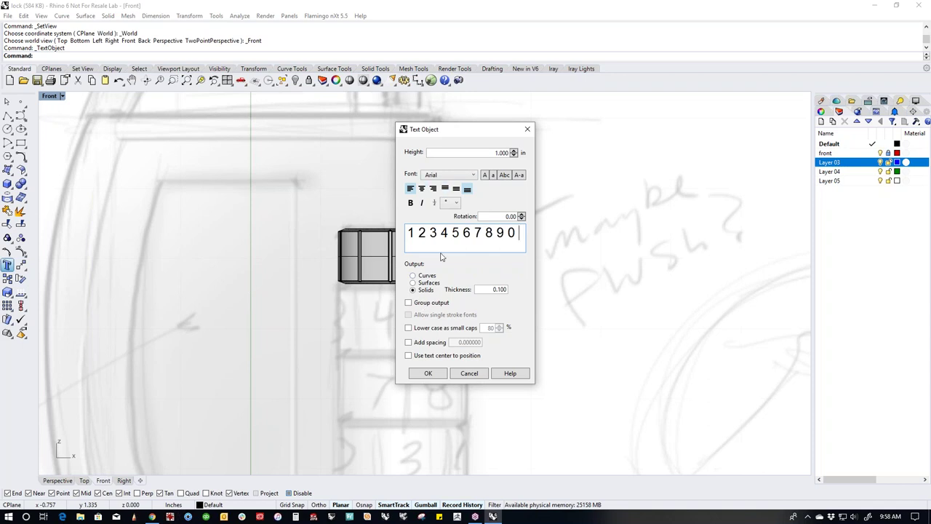
# Set the numerals' font to Bahnschrift and place the text solids in Front view with the first digit above the dial ring.
pyautogui.moveTo(519, 238); pyautogui.dragTo(389, 240)
pyautogui.click(437, 175)
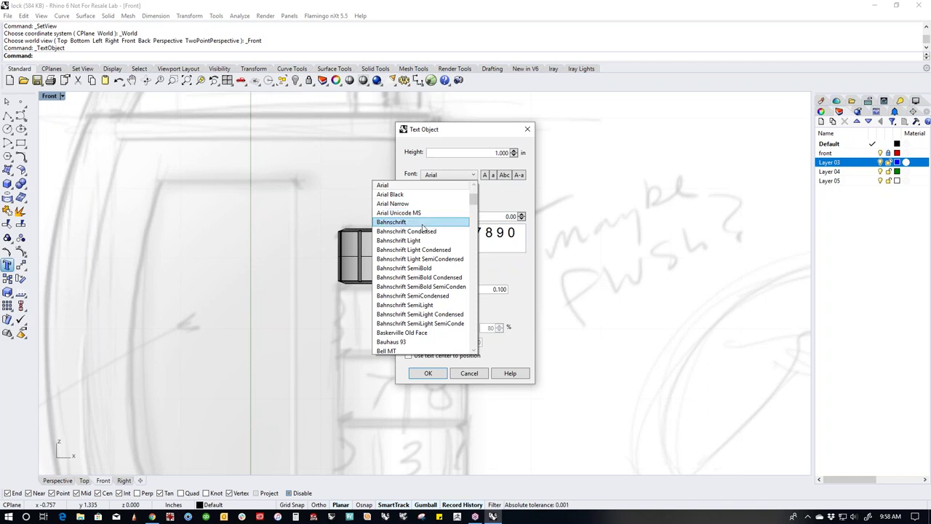
pyautogui.click(422, 222)
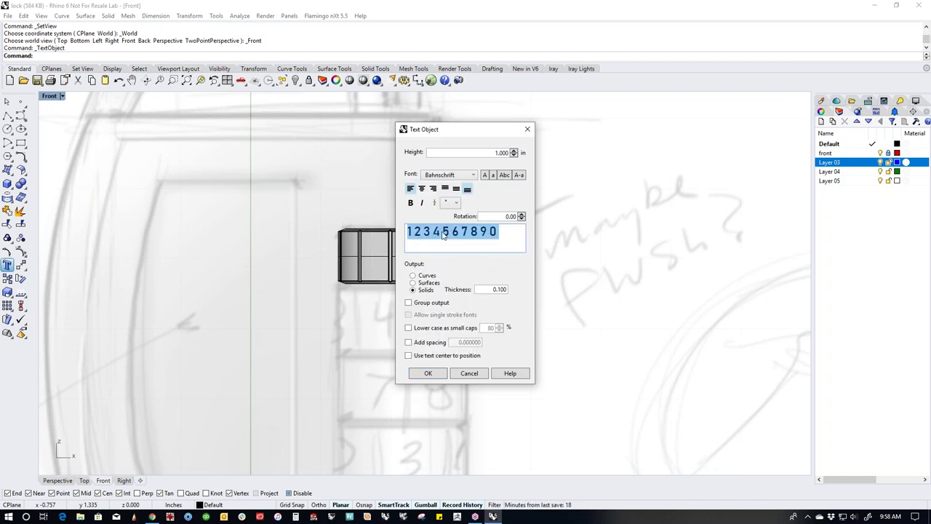
pyautogui.click(427, 374)
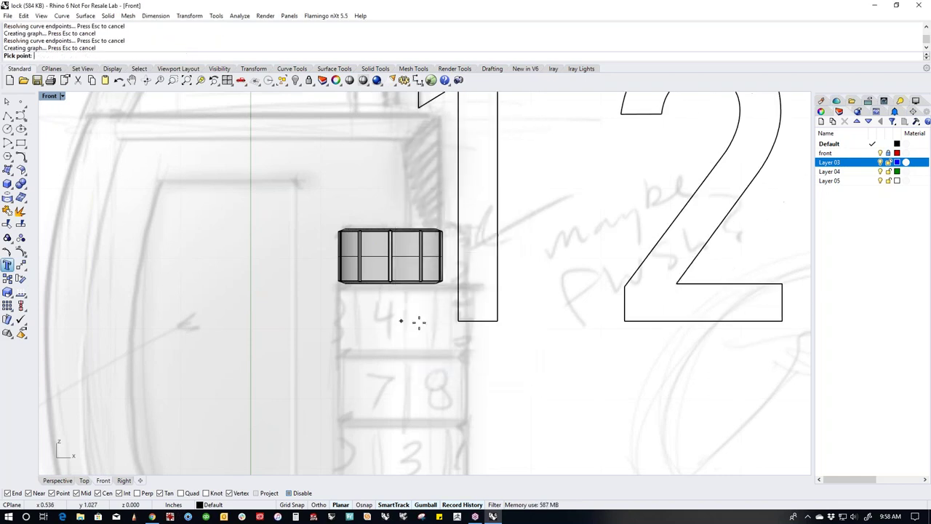
pyautogui.scroll(-3, 416, 322)
pyautogui.click(349, 279)
pyautogui.scroll(-3, 438, 348)
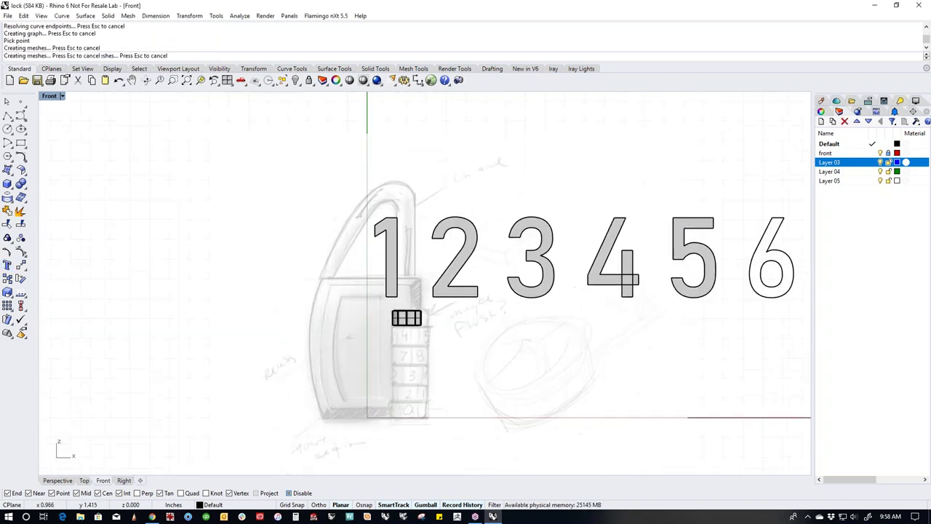
# Join the two overlapping solids of the numeral 4 with a Boolean Union.
pyautogui.hotkey('ctrl', 'F4')
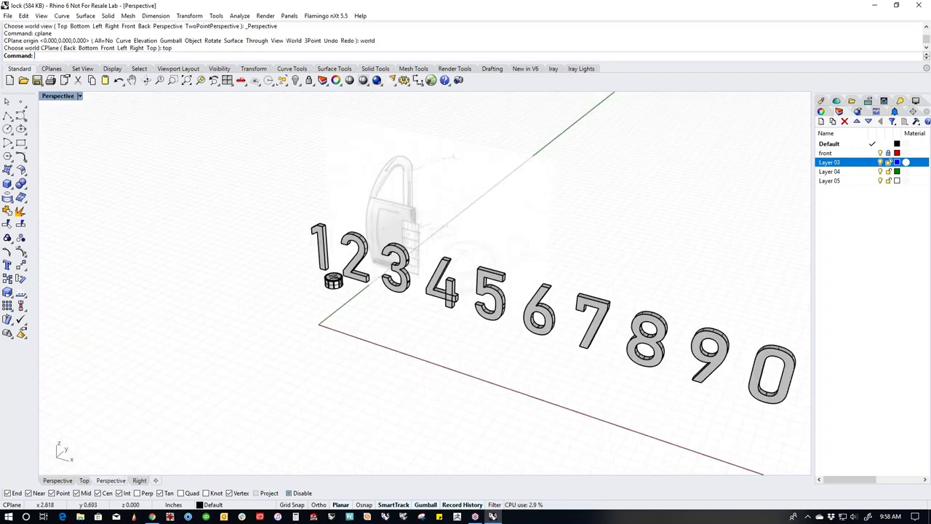
pyautogui.scroll(5, 372, 293)
pyautogui.click(363, 311)
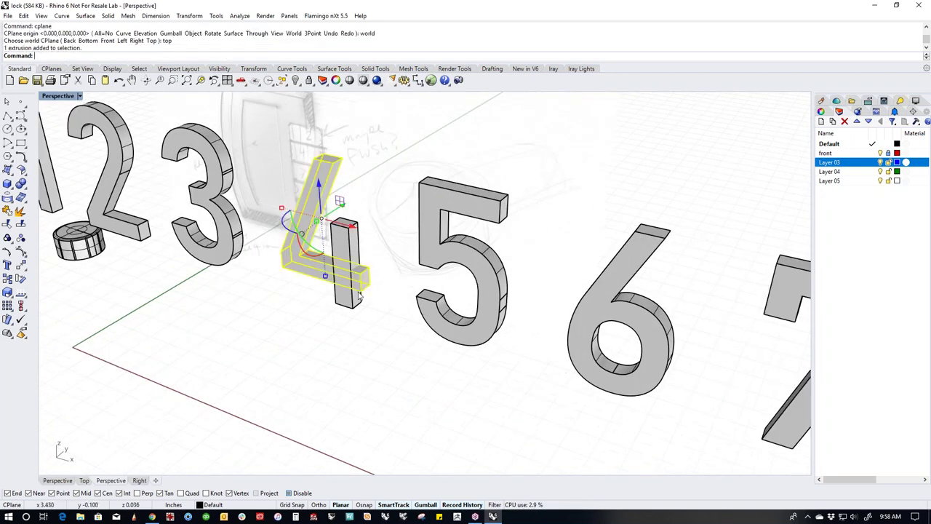
pyautogui.click(363, 310)
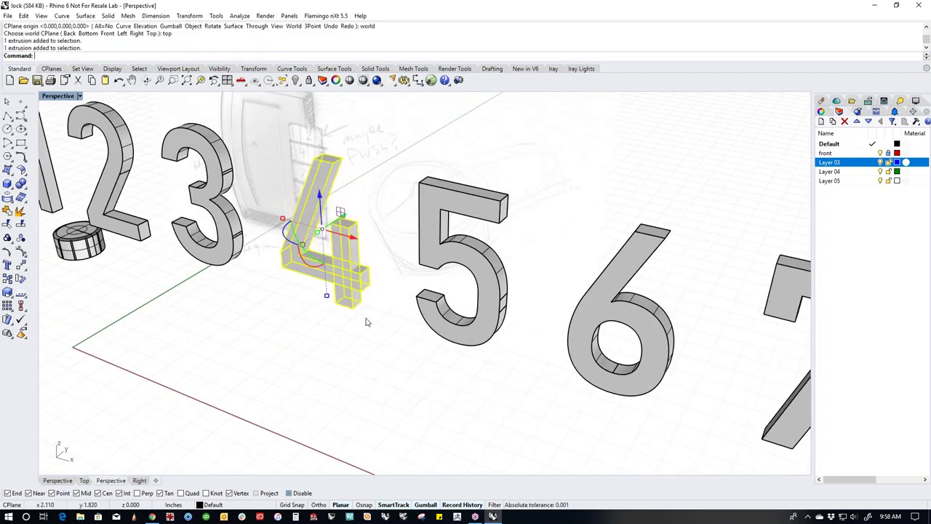
pyautogui.click(21, 184)
pyautogui.scroll(-4, 352, 313)
pyautogui.scroll(-1, 352, 313)
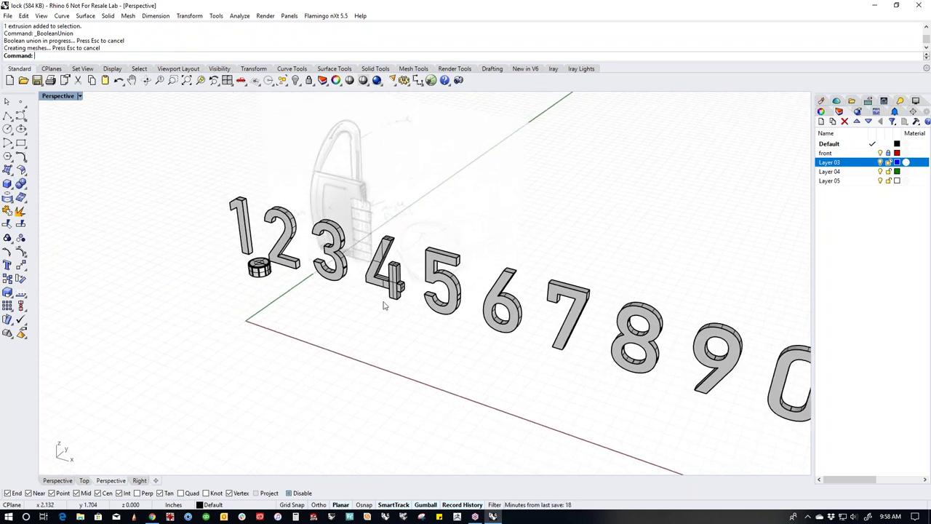
# Merge all coplanar faces of the joined numeral 4 with MergeAllFaces.
pyautogui.click(389, 297)
pyautogui.write('mand: Merge')
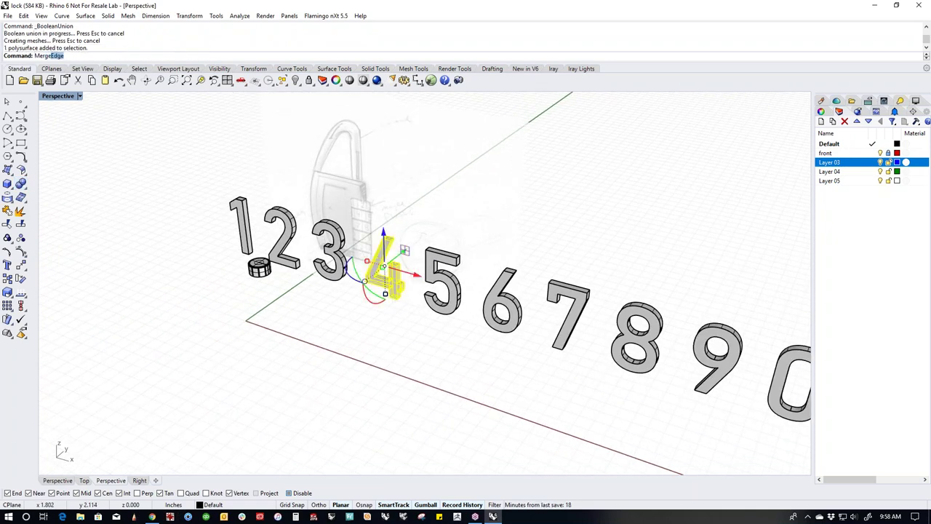
pyautogui.write('AllFaces')
pyautogui.press('Return')
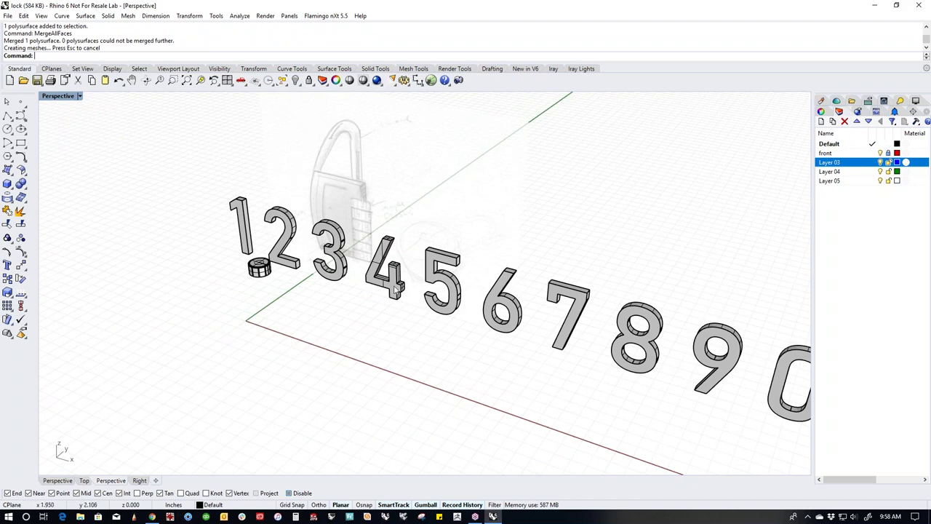
pyautogui.scroll(-2, 402, 309)
pyautogui.moveTo(402, 309); pyautogui.dragTo(459, 285, button='right')
pyautogui.scroll(2, 460, 285)
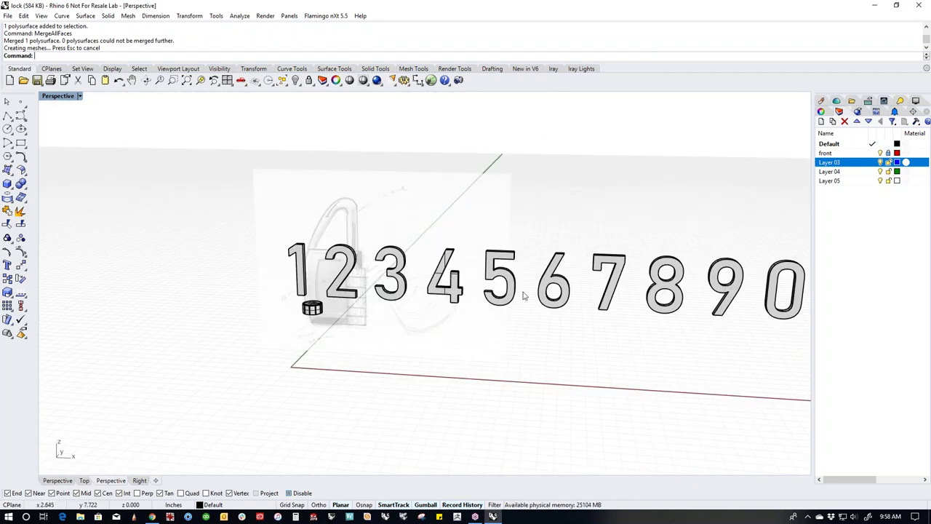
pyautogui.moveTo(417, 322); pyautogui.dragTo(314, 294, button='right')
# Select all ten numerals in Front view and scale them down uniformly to a small fraction of their size.
pyautogui.hotkey('ctrl', 'F2')
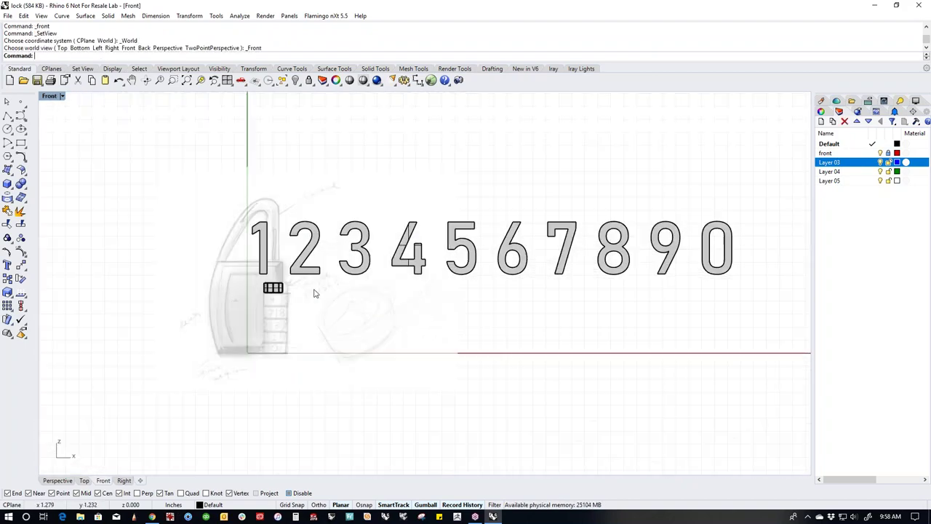
pyautogui.moveTo(773, 192); pyautogui.dragTo(242, 288)
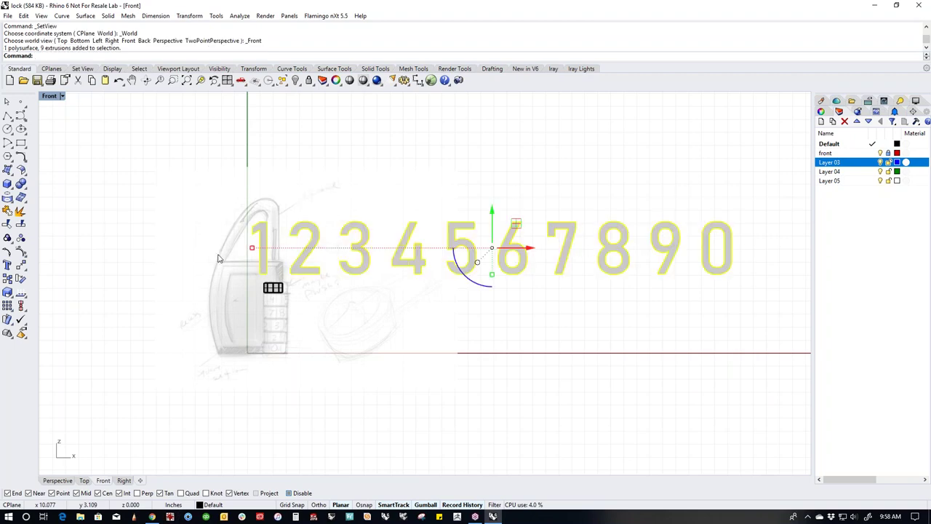
pyautogui.scroll(5, 234, 260)
pyautogui.scroll(-3, 338, 263)
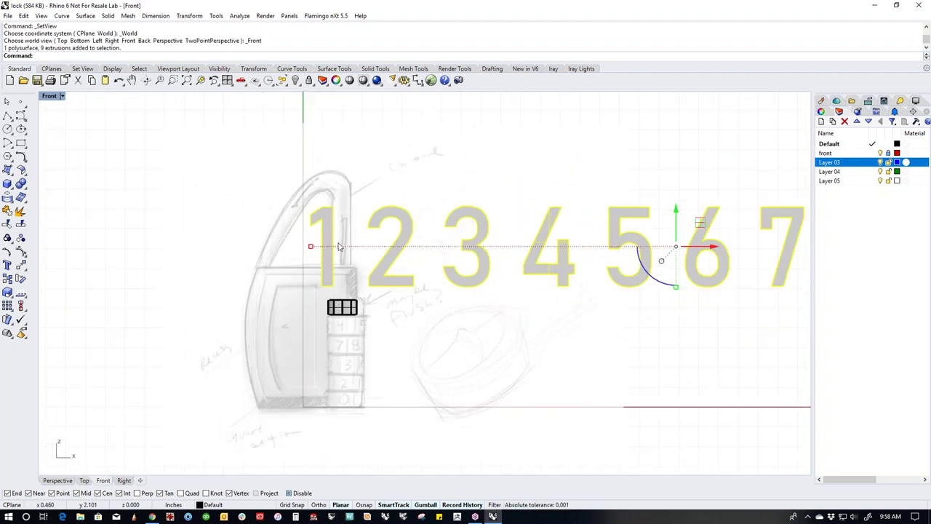
pyautogui.moveTo(311, 250); pyautogui.dragTo(620, 247)
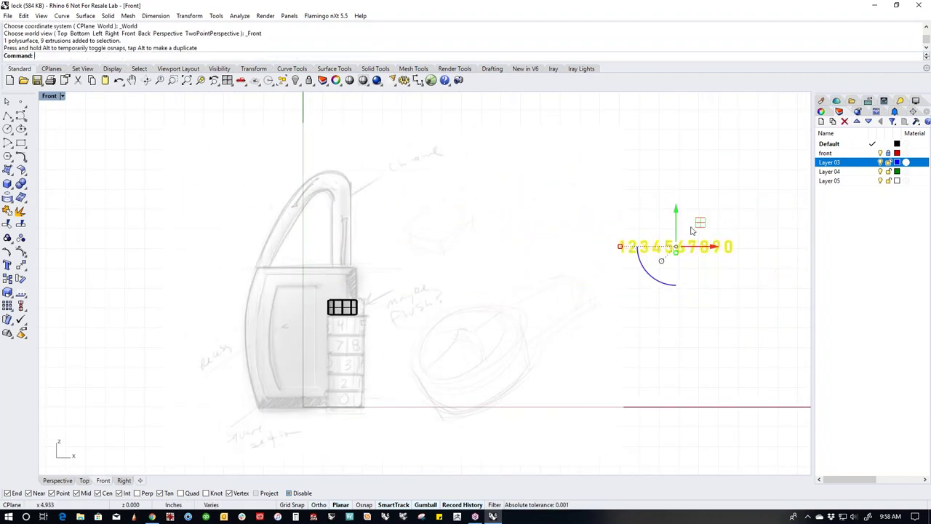
# Move the numerals to the dial ring, scale them to fit within its height, and centre them vertically on it.
pyautogui.moveTo(675, 211); pyautogui.dragTo(637, 302)
pyautogui.moveTo(706, 274); pyautogui.dragTo(429, 289)
pyautogui.scroll(5, 366, 309)
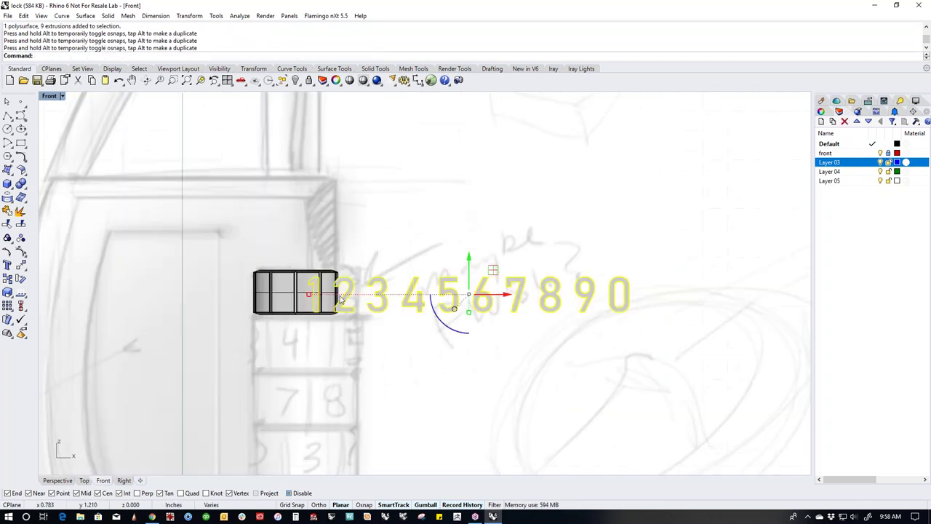
pyautogui.scroll(3, 340, 298)
pyautogui.moveTo(288, 293); pyautogui.dragTo(364, 293)
pyautogui.moveTo(477, 288)
pyautogui.mouseDown()
pyautogui.moveTo(478, 266)
pyautogui.moveTo(477, 286)
pyautogui.mouseUp()
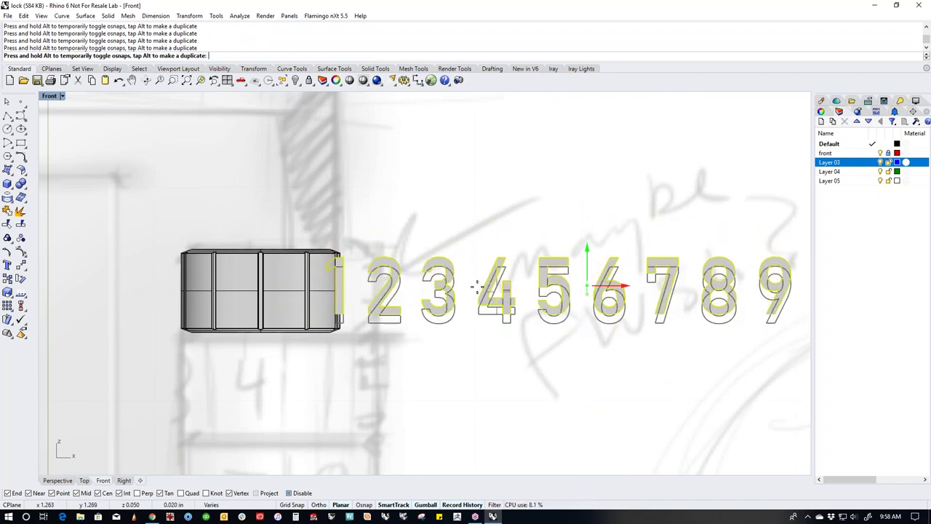
pyautogui.moveTo(587, 291); pyautogui.dragTo(534, 295)
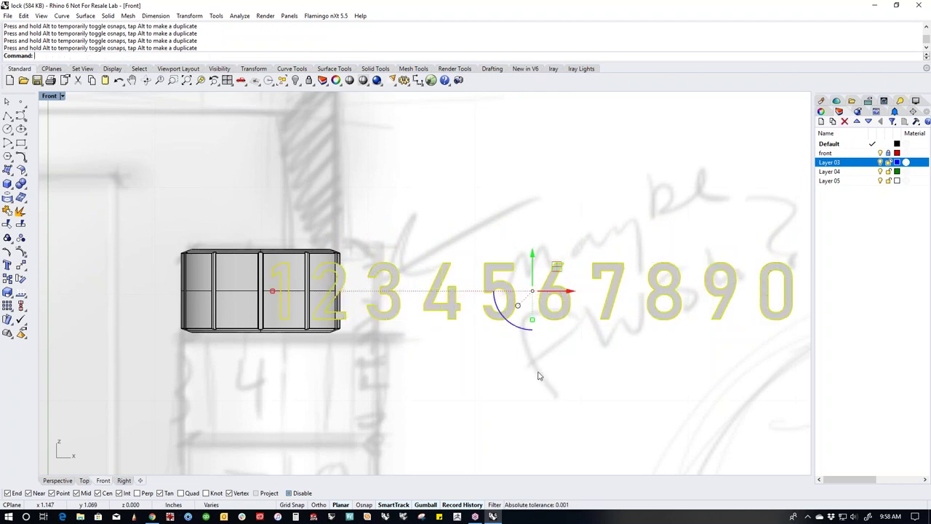
# In Top view, move the row of numerals forward along Y until it sits just clear of the dial ring's front edge.
pyautogui.hotkey('ctrl', 'F1')
pyautogui.moveTo(456, 435); pyautogui.dragTo(380, 315, button='right')
pyautogui.scroll(2, 381, 323)
pyautogui.scroll(-2, 380, 323)
pyautogui.moveTo(665, 350); pyautogui.dragTo(665, 429)
pyautogui.click(467, 449)
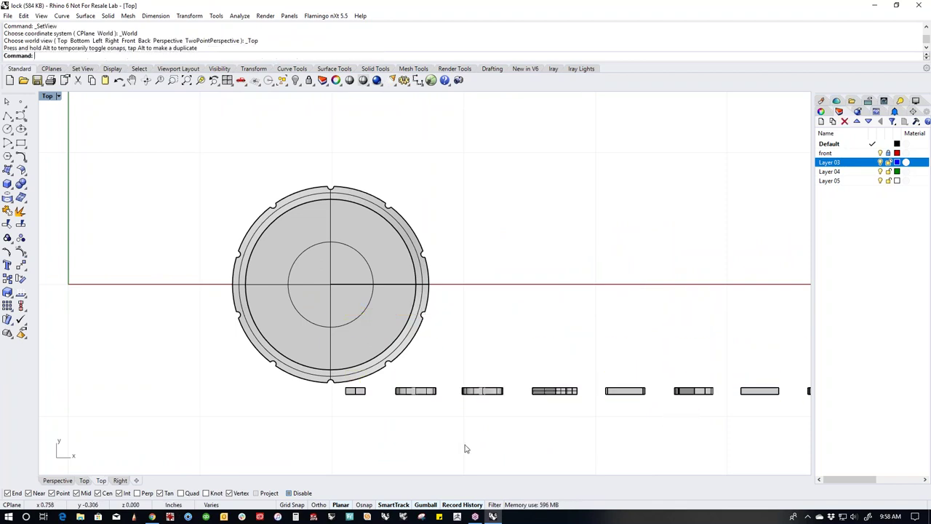
# Draw a straight polyline from the dial ring's centre to its rim, midway between the front groove and its +X neighbour.
pyautogui.click(361, 379)
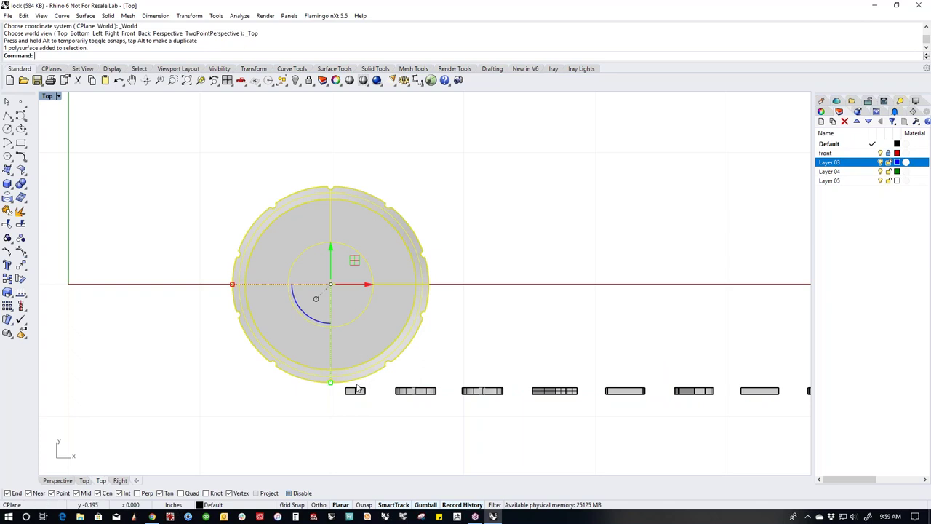
pyautogui.click(8, 117)
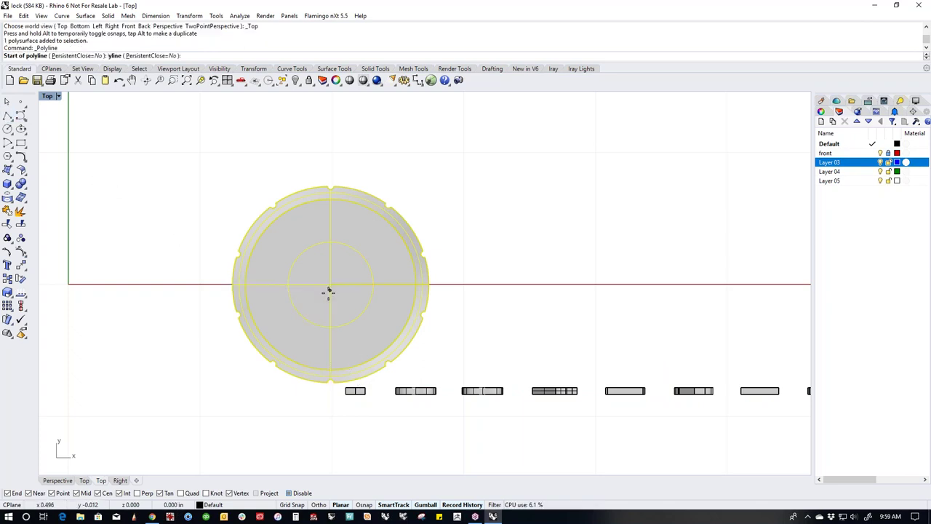
pyautogui.click(331, 283)
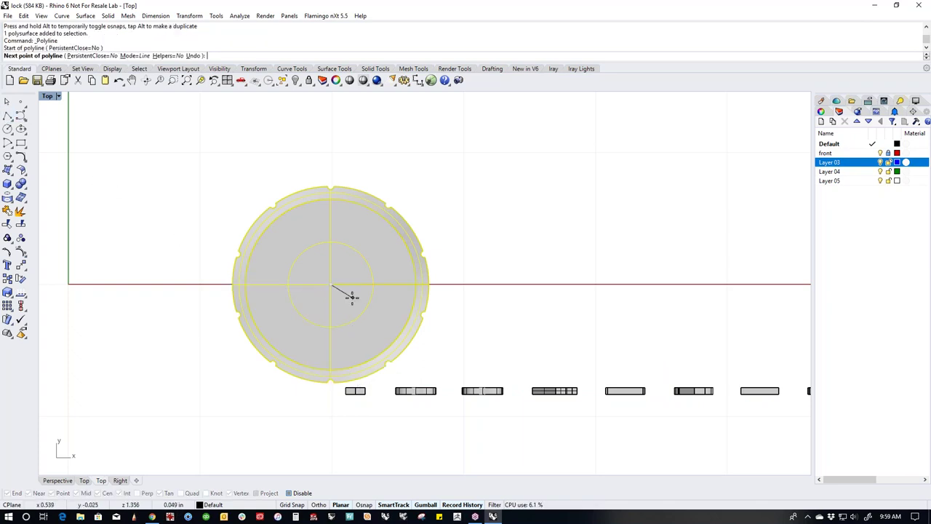
pyautogui.click(360, 368)
pyautogui.press('Return')
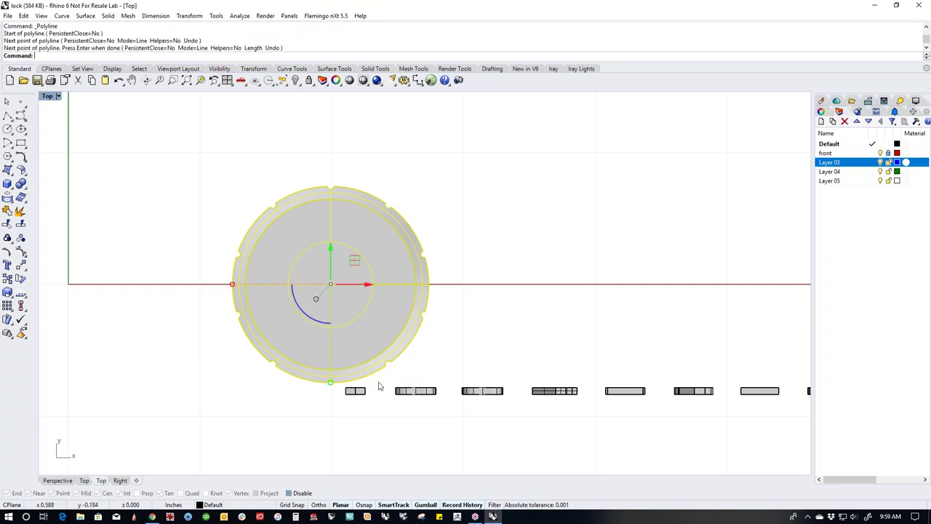
pyautogui.press('Escape')
# Rotate the dial ring and the radial line about the ring's centre so the line points straight to the front.
pyautogui.moveTo(358, 373); pyautogui.dragTo(352, 373)
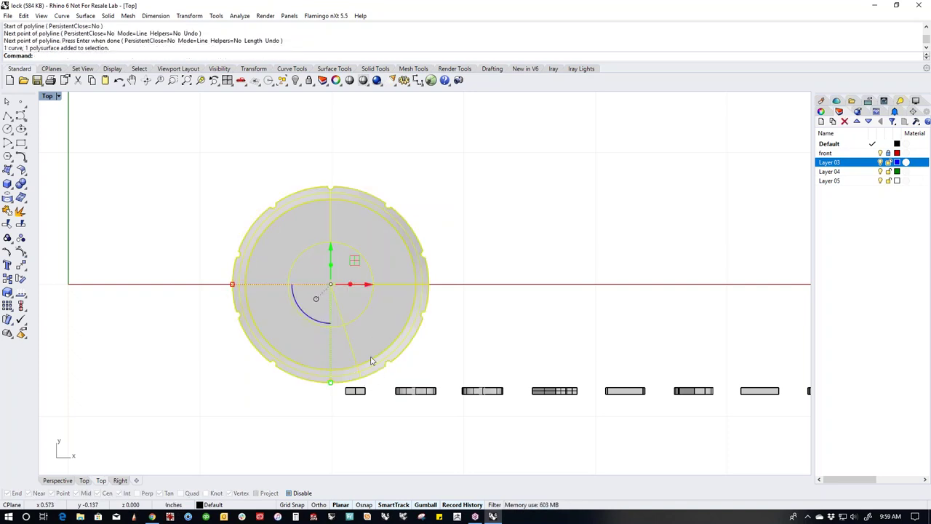
pyautogui.press('Return')
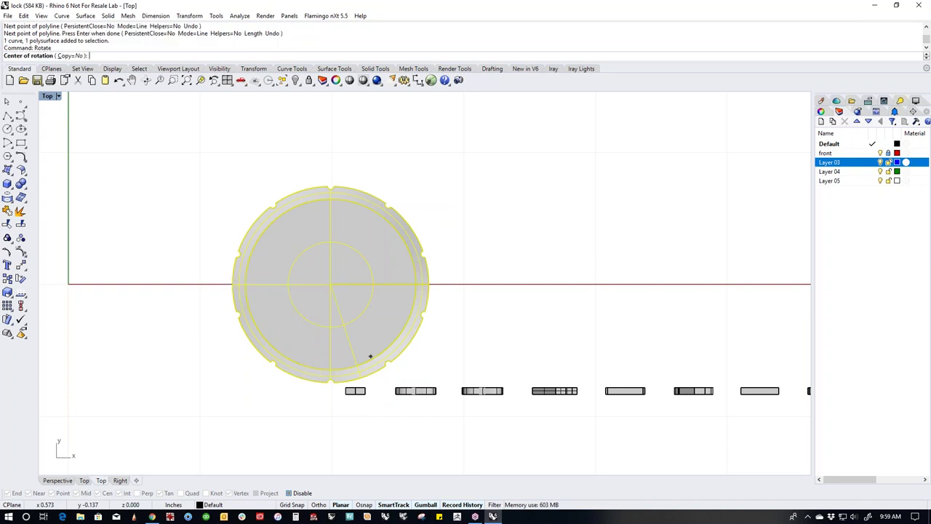
pyautogui.click(333, 283)
pyautogui.click(358, 373)
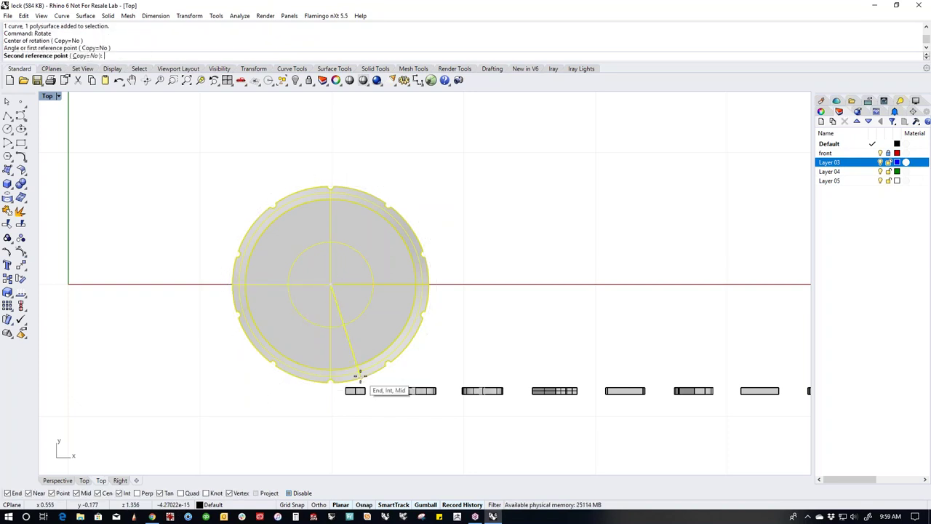
pyautogui.click(336, 428)
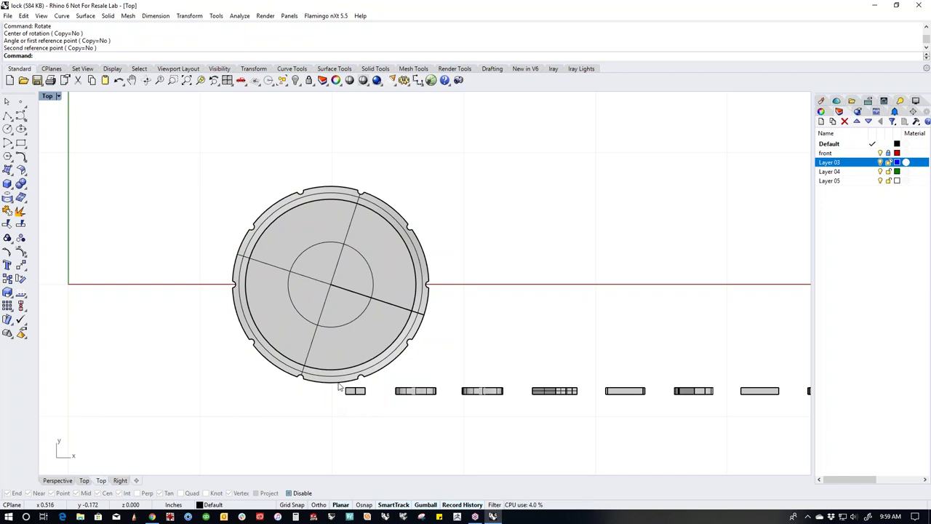
# In Front view, move numeral 1 along X to centre it between the dial ring's two front grooves.
pyautogui.scroll(4, 339, 400)
pyautogui.moveTo(315, 383); pyautogui.dragTo(403, 420)
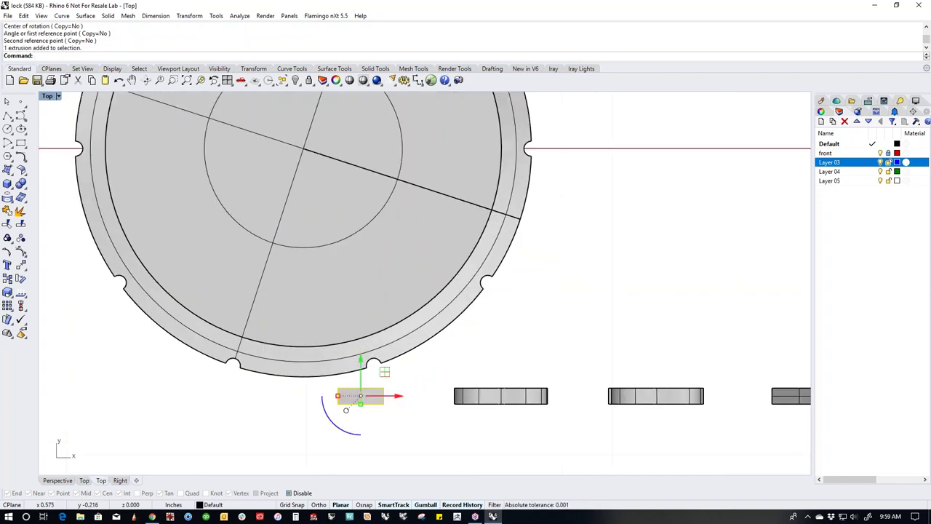
pyautogui.hotkey('ctrl', 'F2')
pyautogui.moveTo(362, 304); pyautogui.dragTo(303, 197)
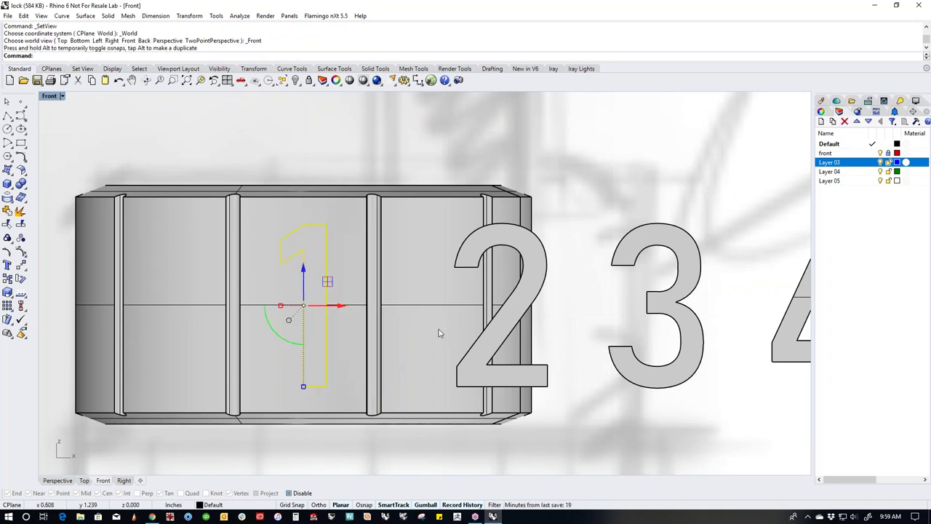
# In Top view, move numeral 1 back along Y until it sits partly embedded in the dial ring's front edge.
pyautogui.scroll(-4, 439, 334)
pyautogui.write('top')
pyautogui.press('Return')
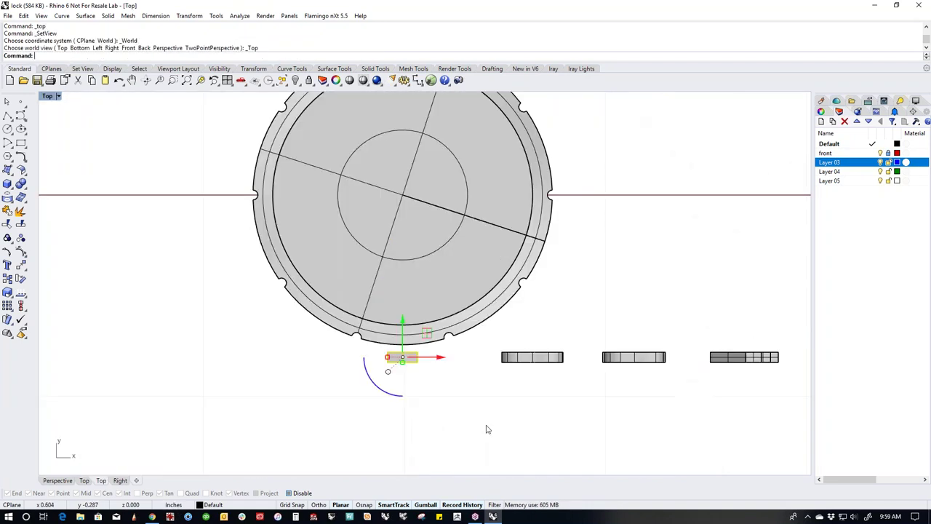
pyautogui.scroll(3, 383, 337)
pyautogui.moveTo(429, 389); pyautogui.dragTo(435, 370)
pyautogui.click(337, 405)
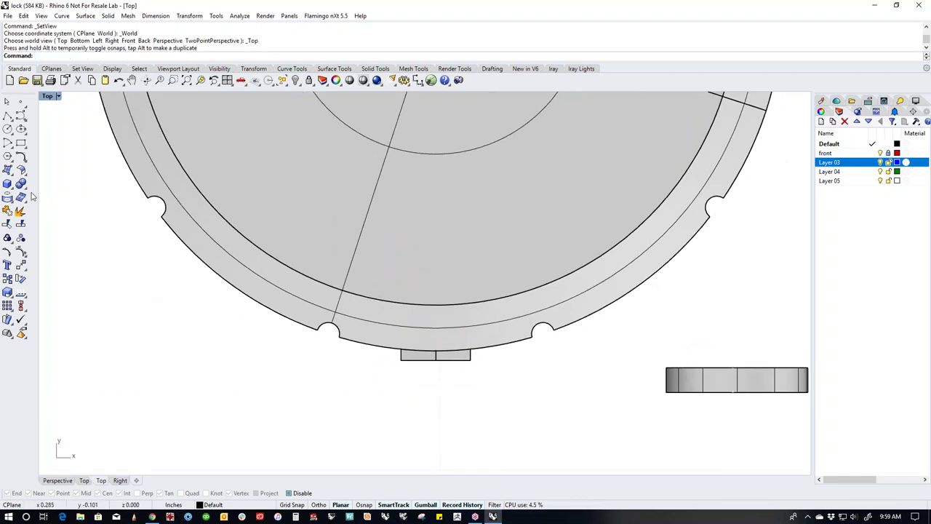
# Subtract numeral 1 from the dial ring with Boolean Difference, delete the leftover numeral, and check the engraving in Perspective.
pyautogui.click(27, 197)
pyautogui.click(50, 189)
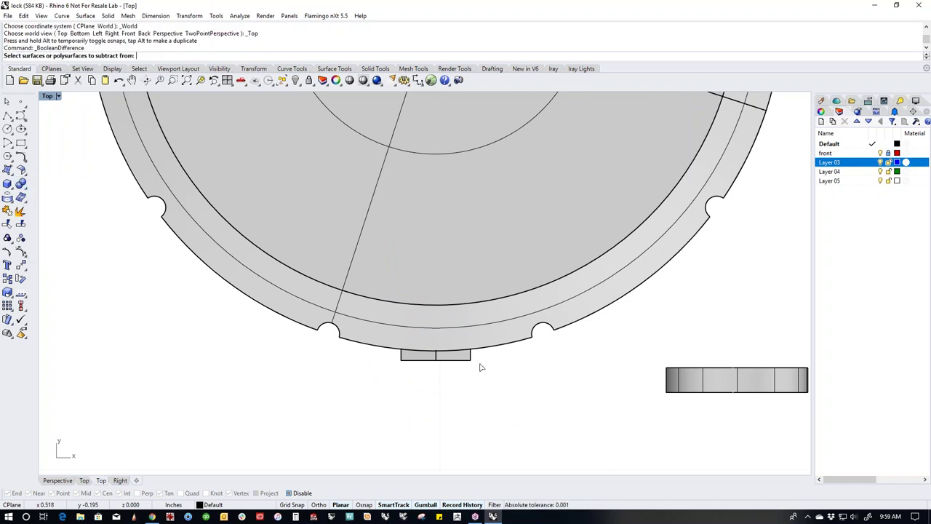
pyautogui.click(490, 347)
pyautogui.press('Return')
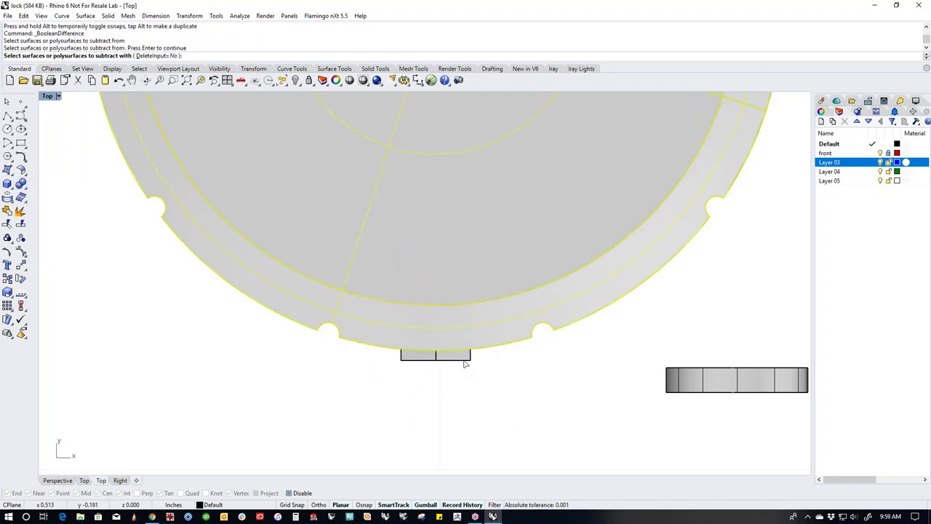
pyautogui.click(466, 362)
pyautogui.press('Return')
pyautogui.click(466, 362)
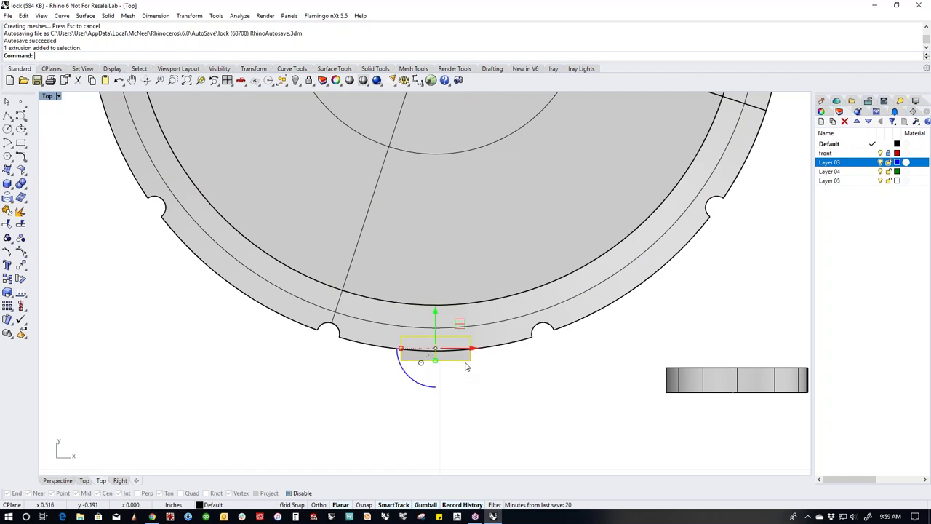
pyautogui.press('Delete')
pyautogui.hotkey('ctrl', 'F4')
pyautogui.scroll(10, 466, 366)
pyautogui.moveTo(440, 320); pyautogui.dragTo(474, 370, button='right')
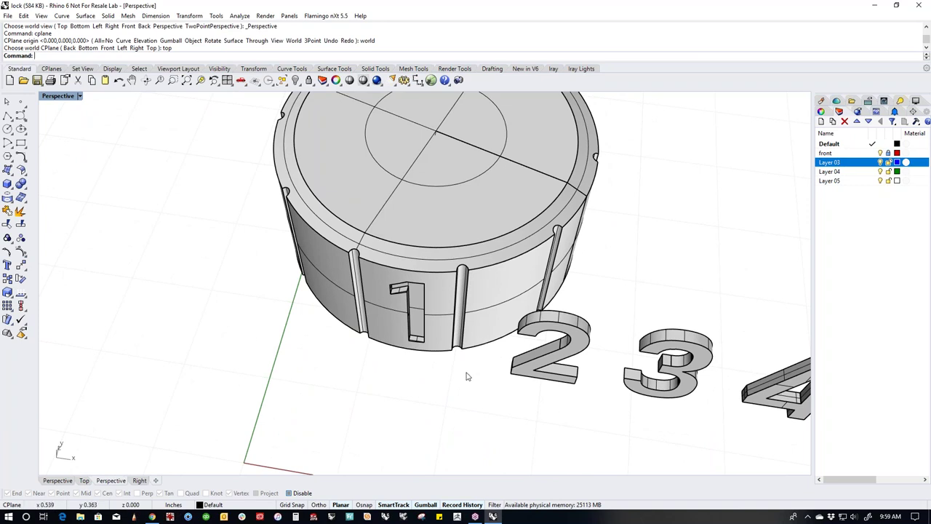
# In Top view, draw a straight polyline from the dial ring's centre to the middle of the next rim segment on the +X side.
pyautogui.hotkey('ctrl', 'F1')
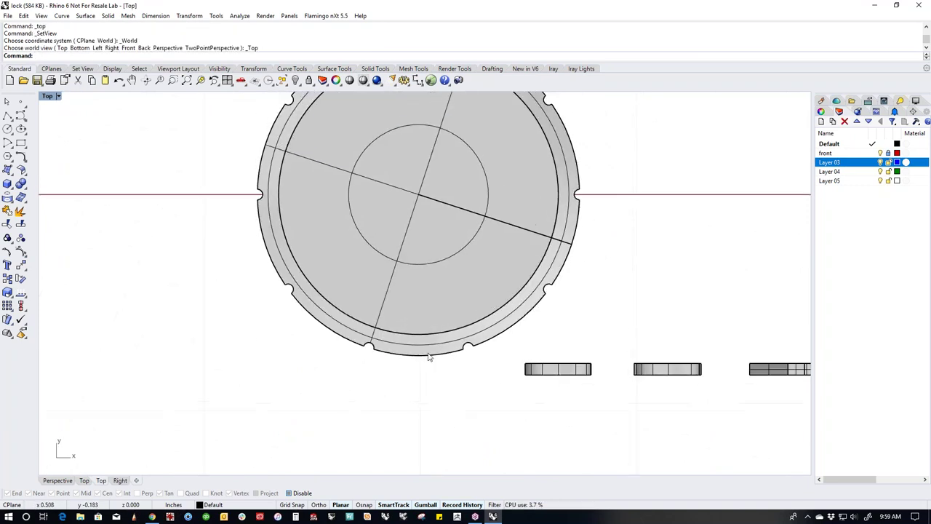
pyautogui.click(429, 356)
pyautogui.press('Escape')
pyautogui.click(7, 115)
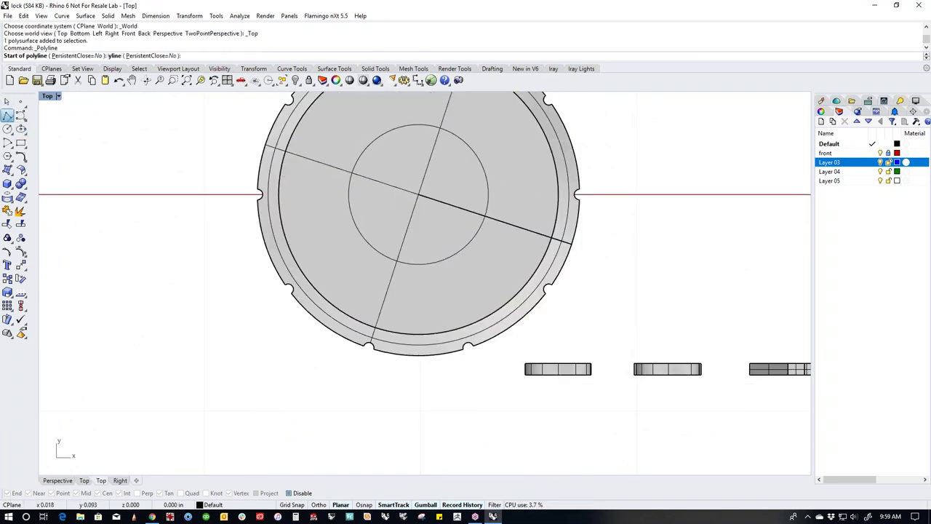
pyautogui.click(471, 314)
pyautogui.click(511, 326)
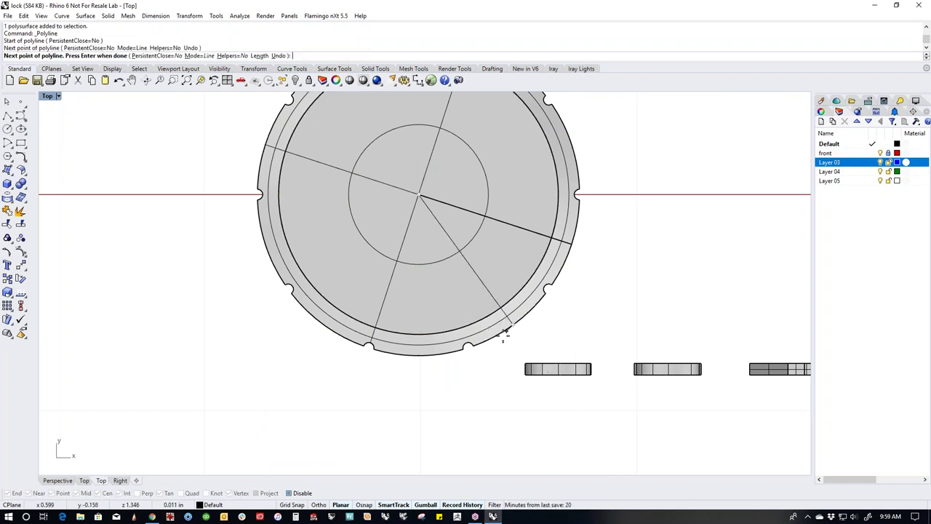
pyautogui.press('Return')
# Rotate the dial ring and the new radial line 36 degrees clockwise about the ring's centre so the line points straight to the front.
pyautogui.moveTo(554, 320); pyautogui.dragTo(102, 218)
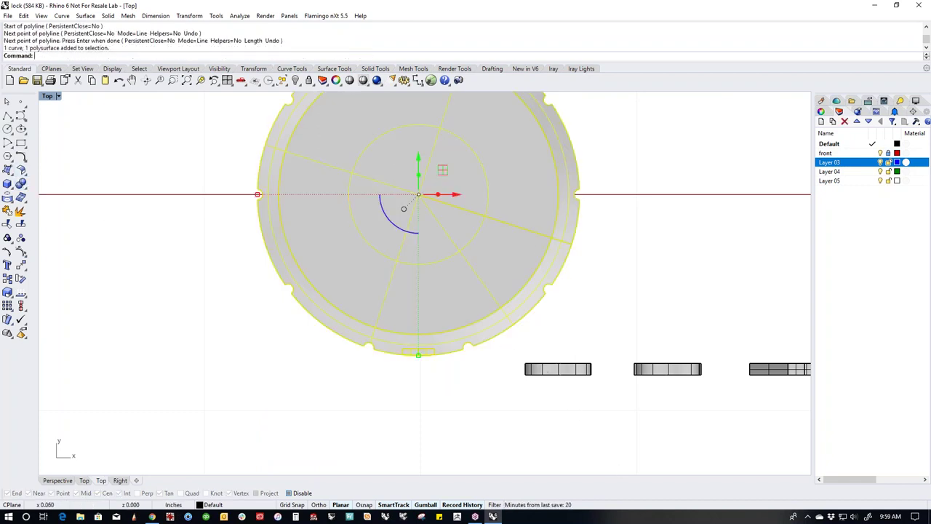
pyautogui.click(21, 170)
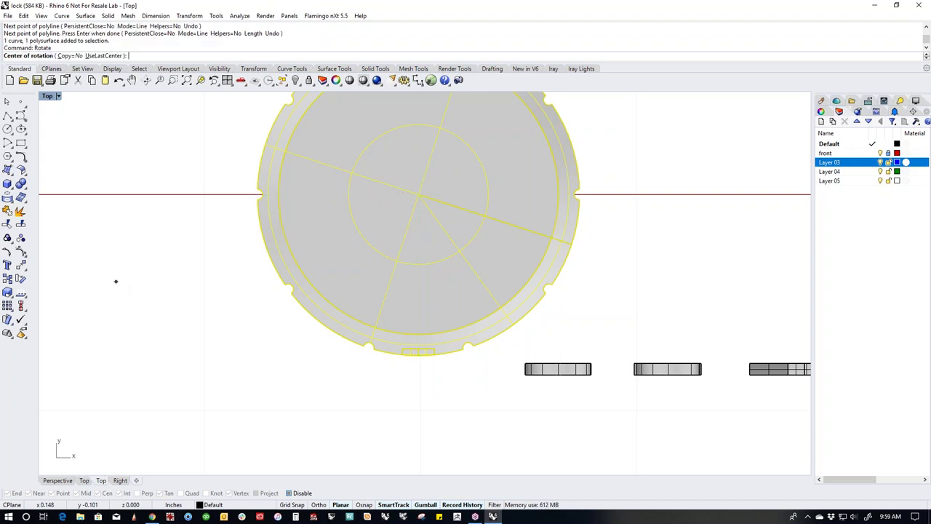
pyautogui.click(420, 195)
pyautogui.click(513, 326)
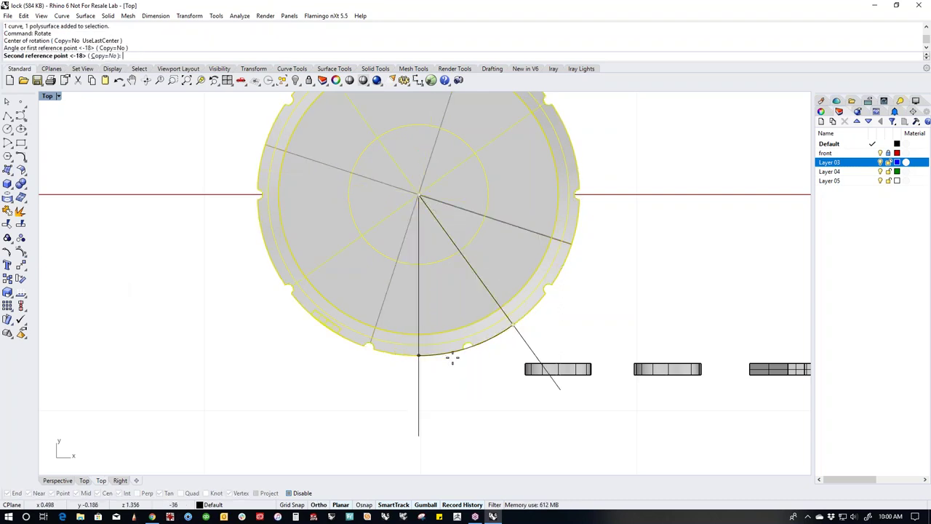
pyautogui.click(443, 367)
# In Front view, move numeral 2 along X to centre it between the dial ring's two front grooves.
pyautogui.moveTo(458, 391); pyautogui.dragTo(425, 377, button='right')
pyautogui.write('f')
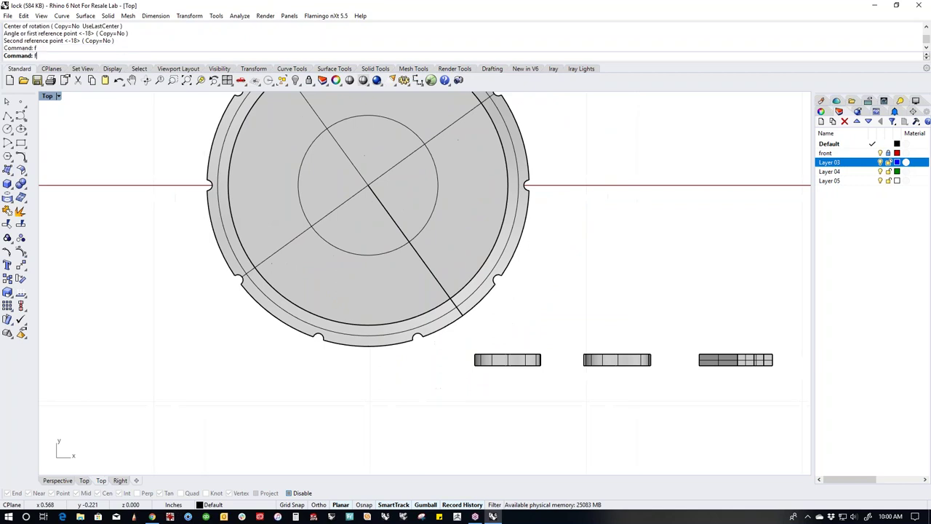
pyautogui.press('Return')
pyautogui.click(579, 340)
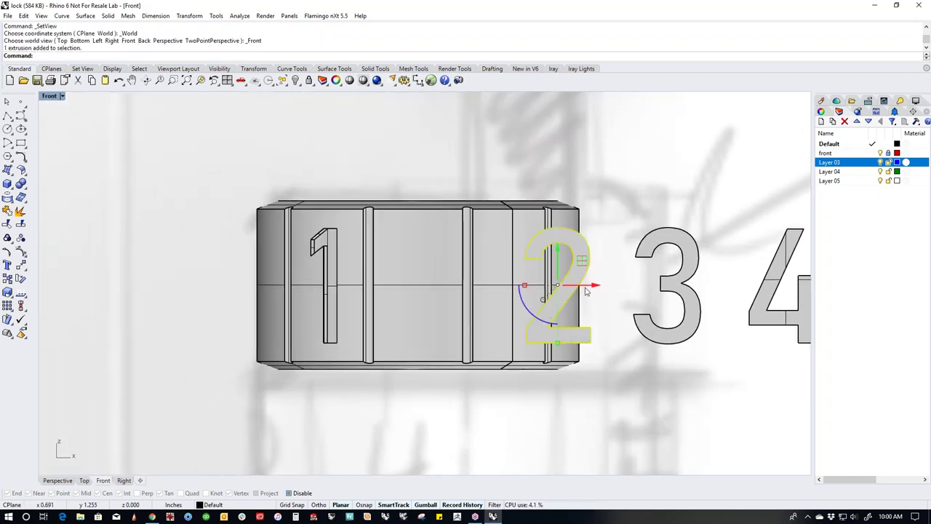
pyautogui.moveTo(591, 286); pyautogui.dragTo(421, 211)
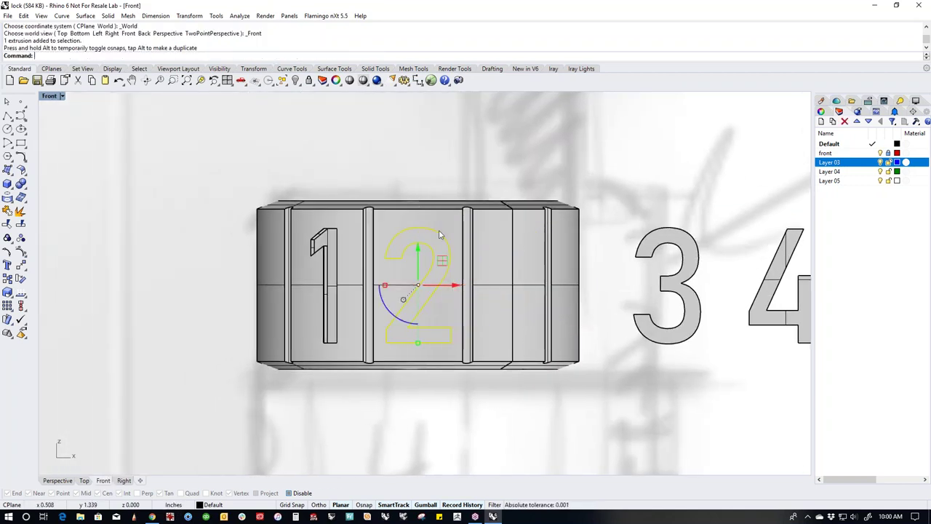
# In Top view, move numeral 2 back along Y until it sits partly embedded in the dial ring's front edge.
pyautogui.write('t')
pyautogui.press('Return')
pyautogui.scroll(2, 454, 388)
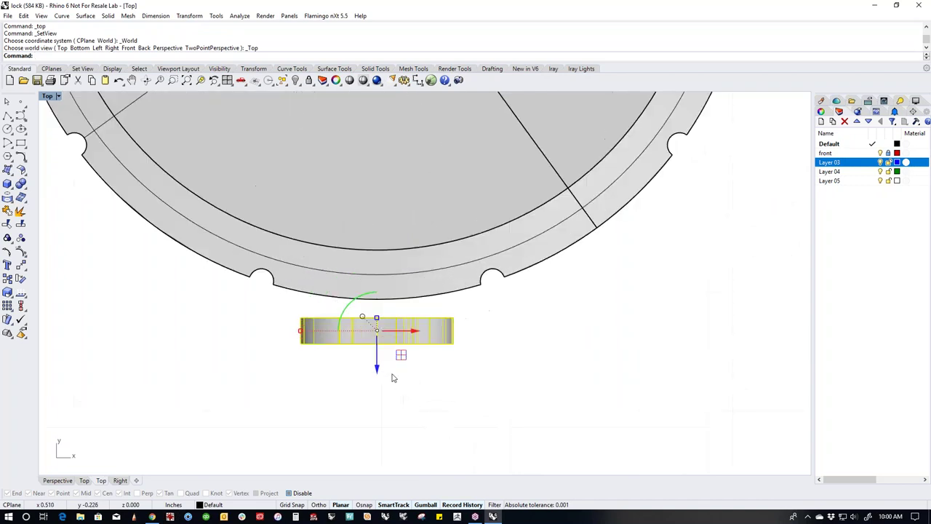
pyautogui.moveTo(375, 342); pyautogui.dragTo(386, 291)
pyautogui.click(472, 389)
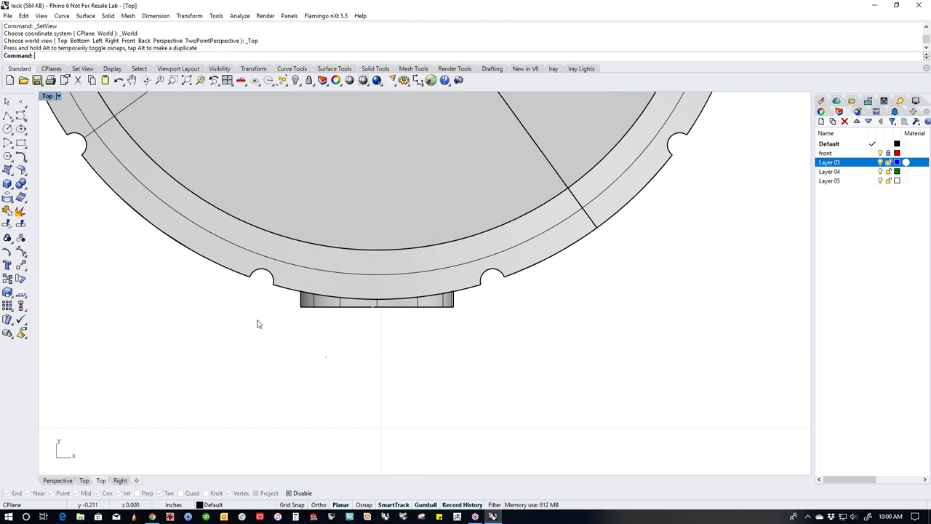
# Subtract numeral 2 from the dial ring with Boolean Difference, delete the leftover numeral, and check both engravings in Perspective.
pyautogui.click(28, 191)
pyautogui.click(35, 189)
pyautogui.click(437, 283)
pyautogui.press('Return')
pyautogui.click(439, 302)
pyautogui.press('Return')
pyautogui.click(440, 302)
pyautogui.press('Delete')
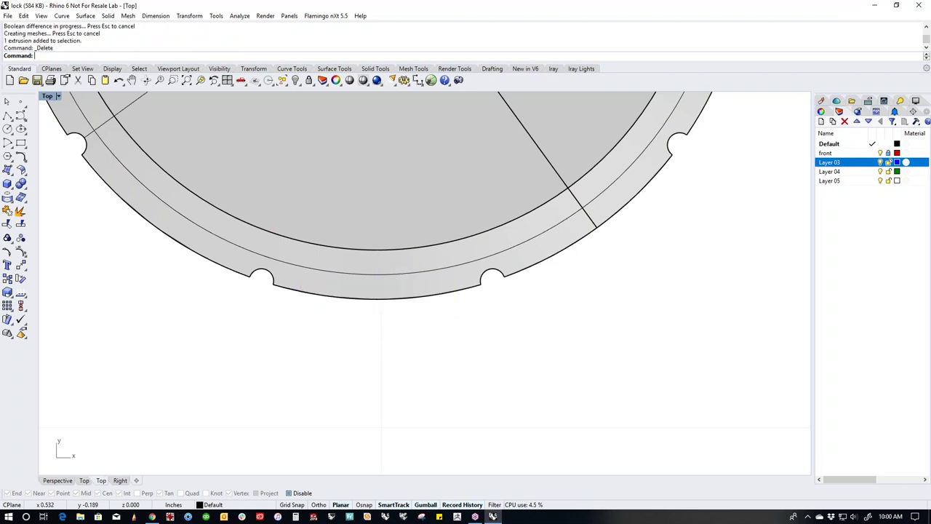
pyautogui.scroll(-5, 473, 314)
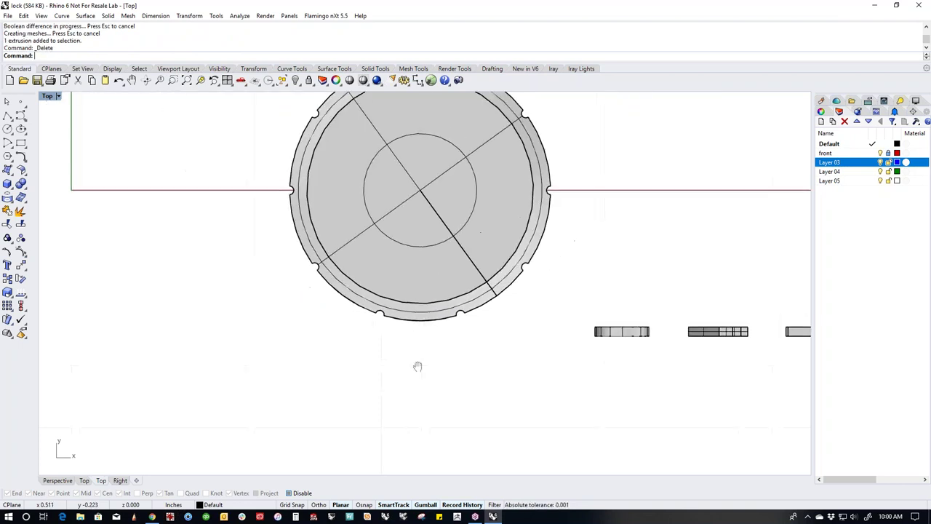
pyautogui.hotkey('ctrl', 'F4')
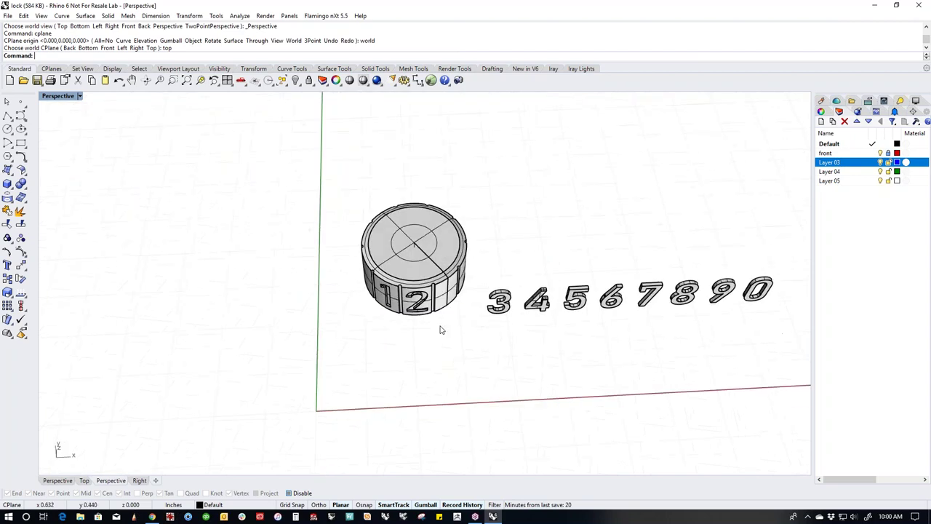
pyautogui.scroll(4, 441, 331)
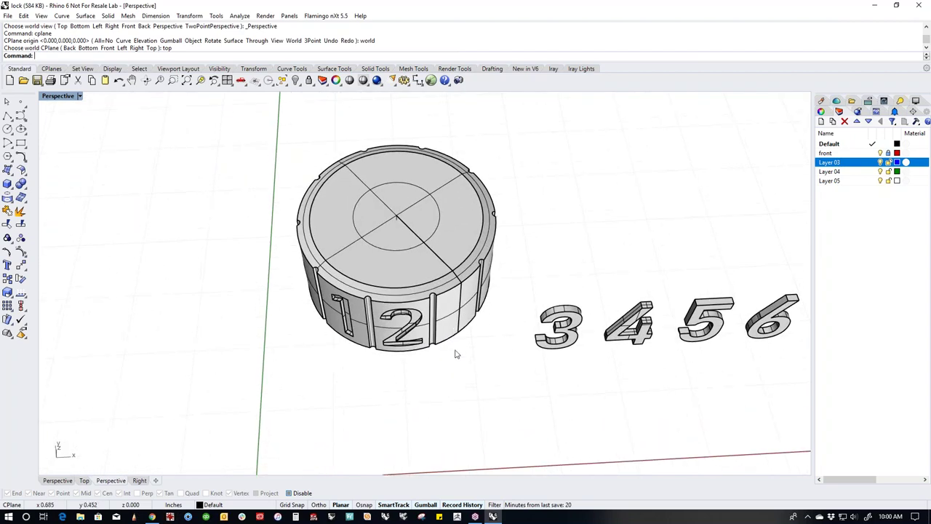
# In Top view, rotate the dial ring about its centre so the seam line at its next blank segment points straight to the front.
pyautogui.hotkey('ctrl', 'F1')
pyautogui.click(408, 350)
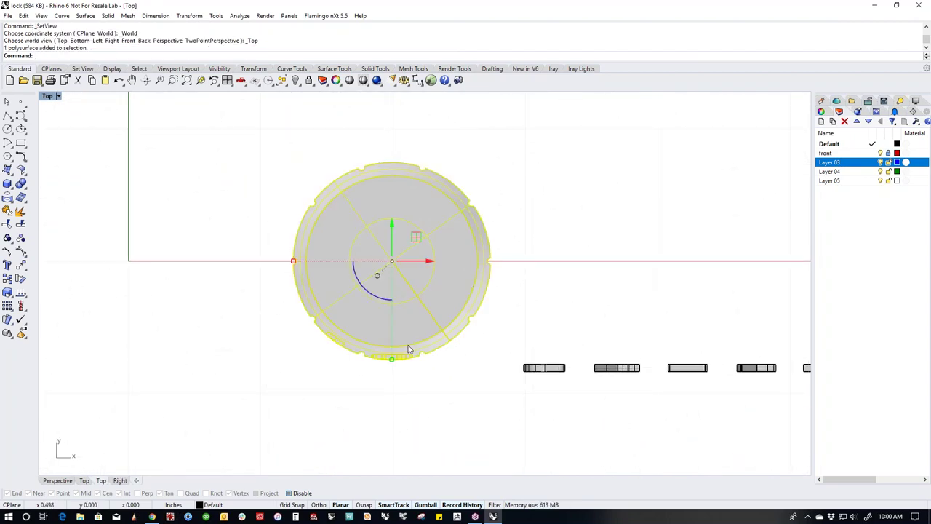
pyautogui.write('rotate')
pyautogui.press('Return')
pyautogui.click(392, 261)
pyautogui.click(451, 340)
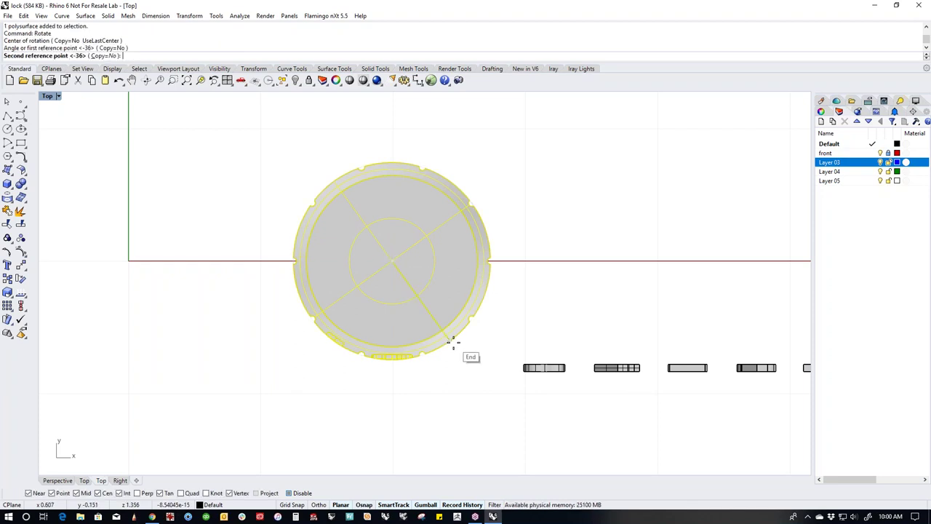
pyautogui.click(402, 374)
# In Front view, move numeral 3 along X to centre it between the dial ring's two front grooves.
pyautogui.write('ront')
pyautogui.press('Return')
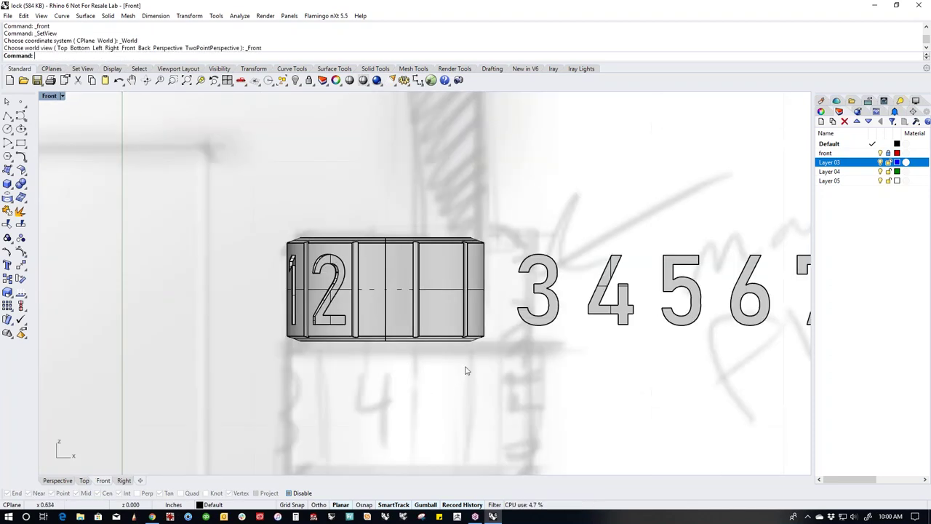
pyautogui.click(574, 331)
pyautogui.moveTo(570, 314); pyautogui.dragTo(419, 274)
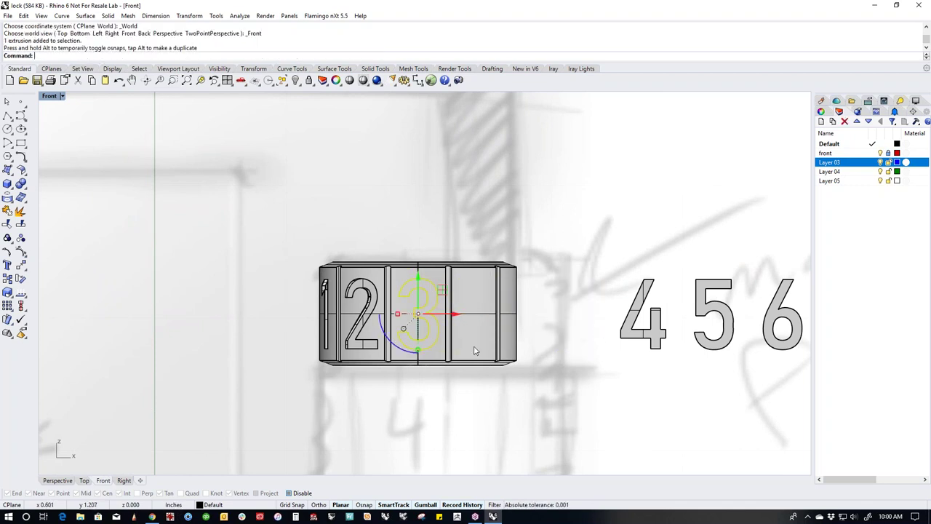
# In Top view, move numeral 3 back along Y until it sits partly embedded in the dial ring's front edge.
pyautogui.write('top')
pyautogui.press('Return')
pyautogui.scroll(4, 439, 384)
pyautogui.moveTo(407, 373); pyautogui.dragTo(407, 344)
pyautogui.click(295, 362)
# Subtract numeral 3 from the dial ring with Boolean Difference, delete the leftover numeral, and check the engraving in Perspective.
pyautogui.click(27, 191)
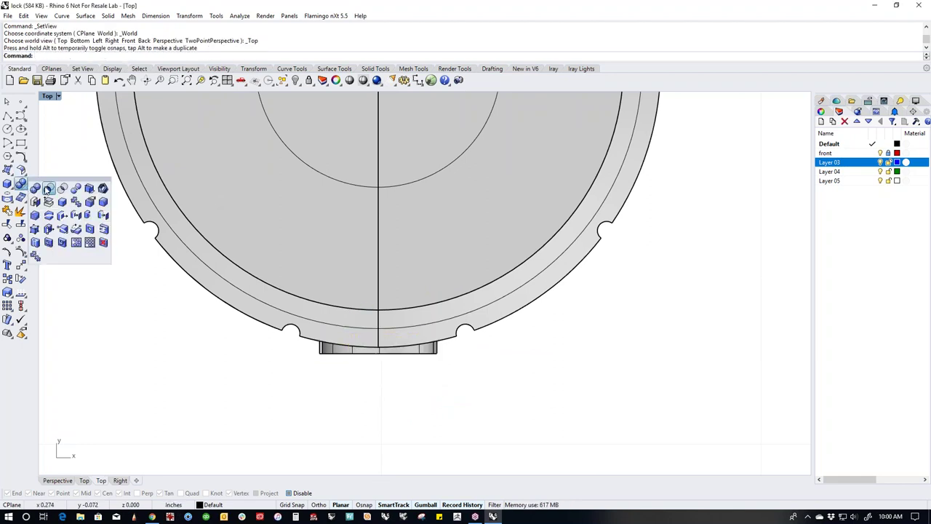
pyautogui.click(48, 188)
pyautogui.click(239, 259)
pyautogui.press('Return')
pyautogui.click(433, 354)
pyautogui.press('Return')
pyautogui.click(431, 354)
pyautogui.press('Delete')
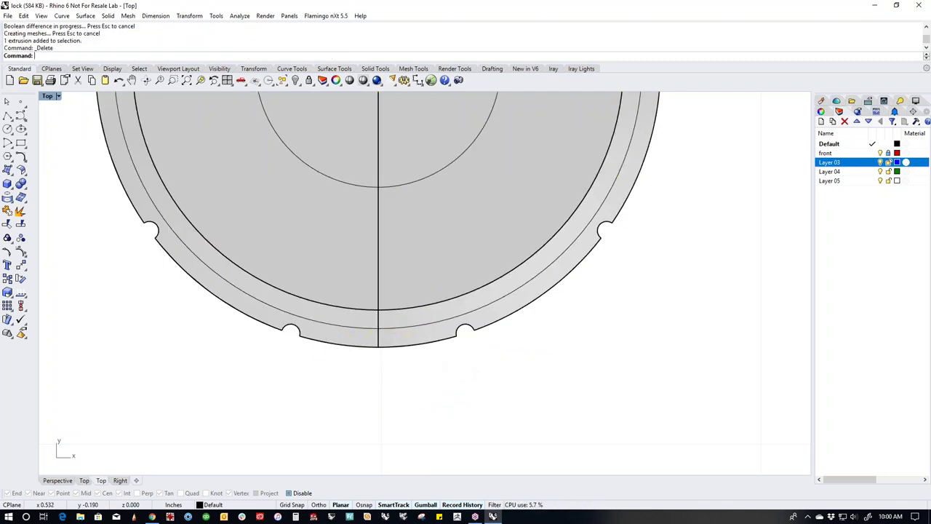
pyautogui.press('Return')
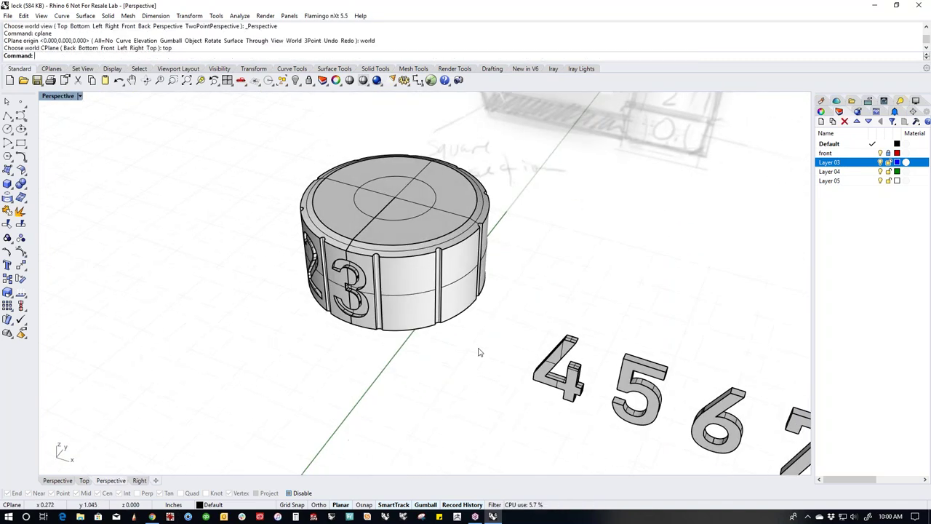
pyautogui.scroll(2, 389, 324)
pyautogui.scroll(-2, 393, 322)
# In Top view, draw a radial polyline from the dial ring's centre to the midpoint of the next blank rim segment on the +X side.
pyautogui.click(400, 318)
pyautogui.hotkey('ctrl', 'F1')
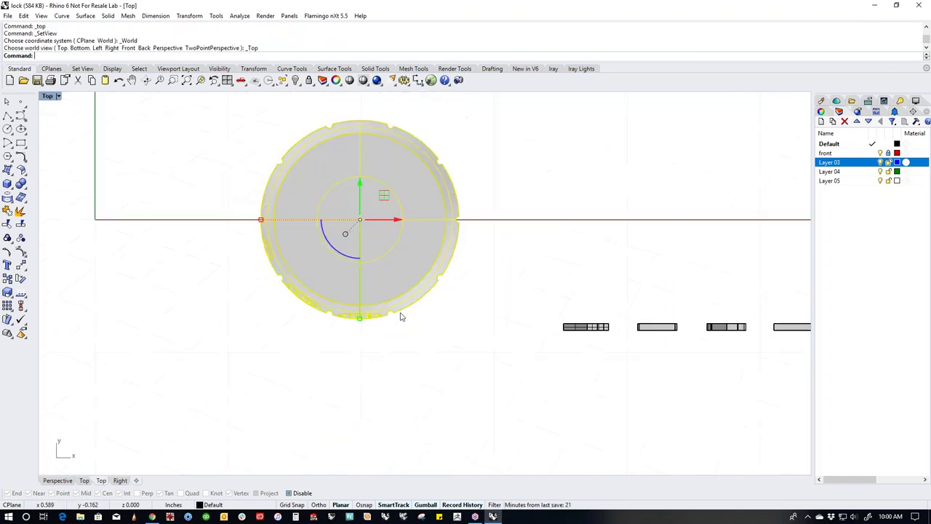
pyautogui.click(8, 117)
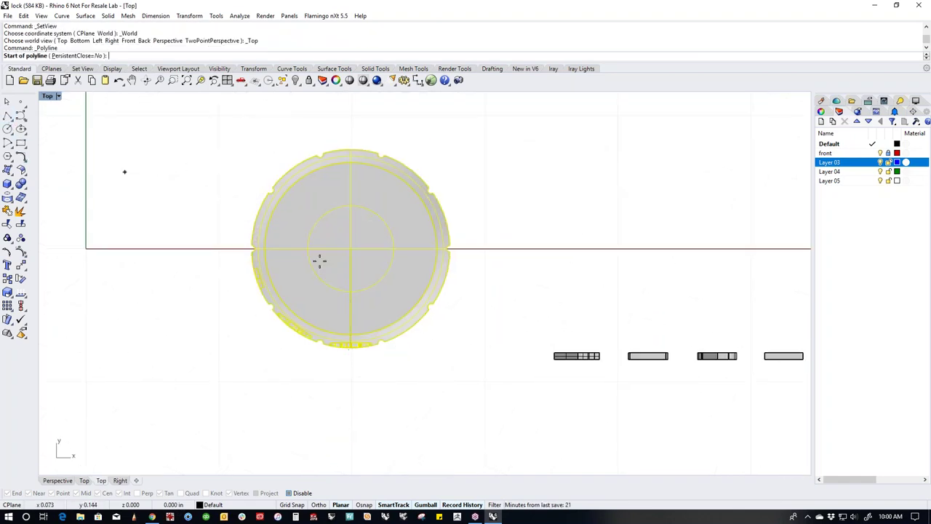
pyautogui.click(403, 311)
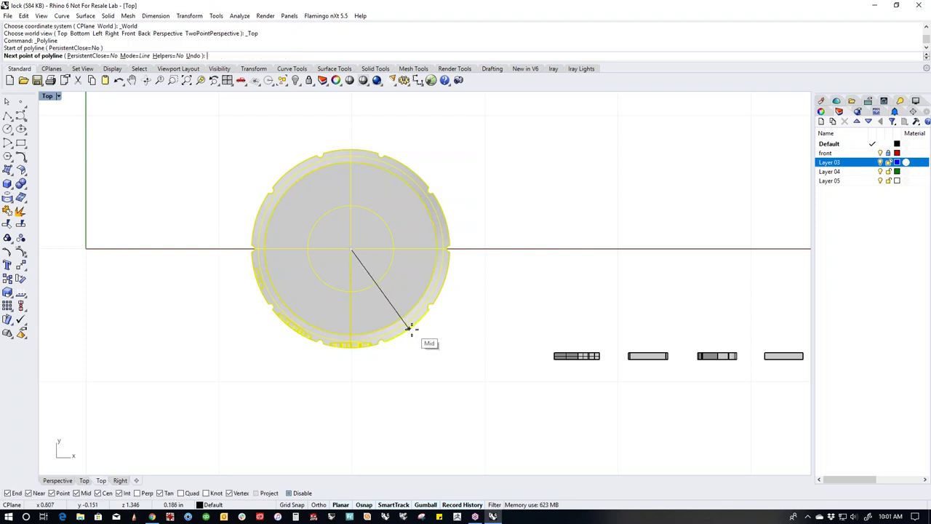
pyautogui.click(412, 329)
pyautogui.press('Return')
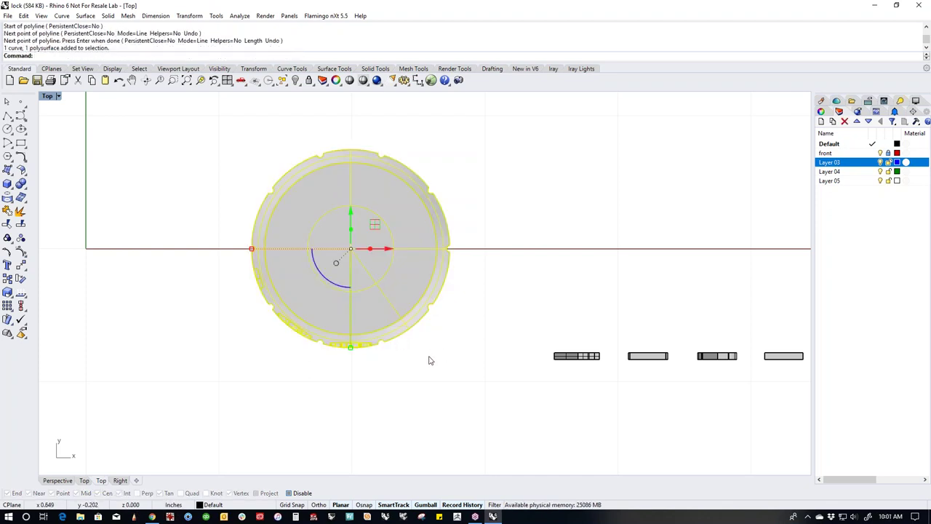
# Rotate the dial ring and radial line about the ring's centre by -36° so the next blank segment faces the front.
pyautogui.write('rotate')
pyautogui.press('Return')
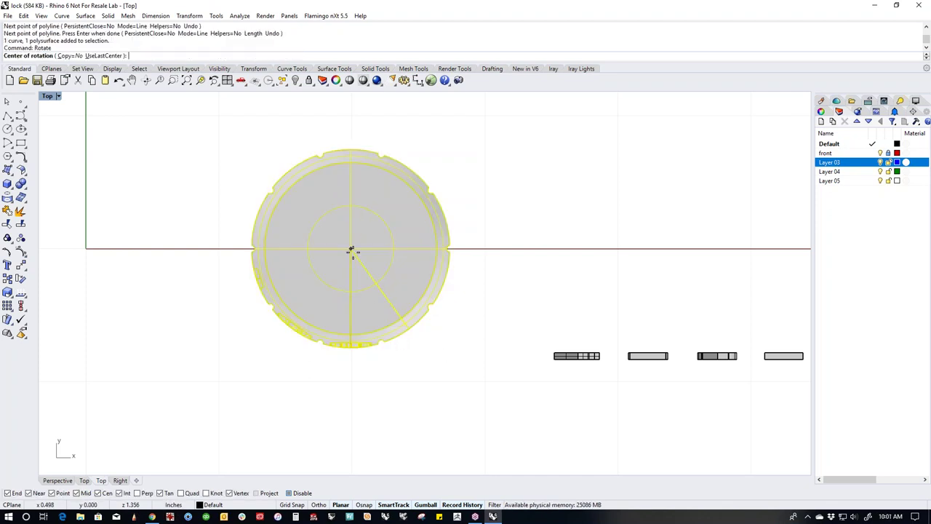
pyautogui.click(350, 248)
pyautogui.click(412, 328)
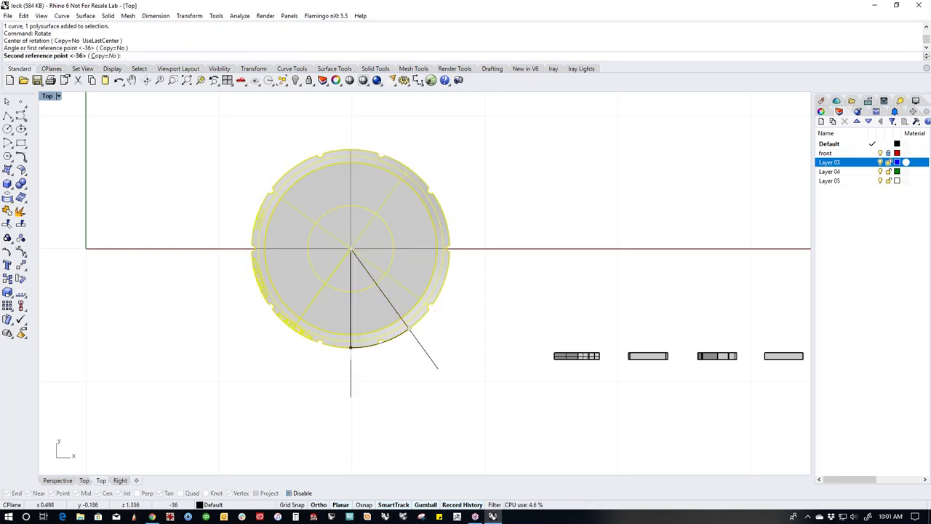
pyautogui.click(435, 370)
# In Top view, move numeral 4 along X to the ring's centreline and back along Y until it is partly embedded in the front edge.
pyautogui.moveTo(426, 378); pyautogui.dragTo(468, 389, button='right')
pyautogui.click(615, 366)
pyautogui.moveTo(664, 371); pyautogui.dragTo(393, 367)
pyautogui.moveTo(445, 388); pyautogui.dragTo(444, 409, button='right')
pyautogui.scroll(3, 391, 396)
pyautogui.moveTo(390, 364)
pyautogui.mouseDown()
pyautogui.moveTo(391, 348)
pyautogui.moveTo(390, 360)
pyautogui.mouseUp()
pyautogui.click(441, 396)
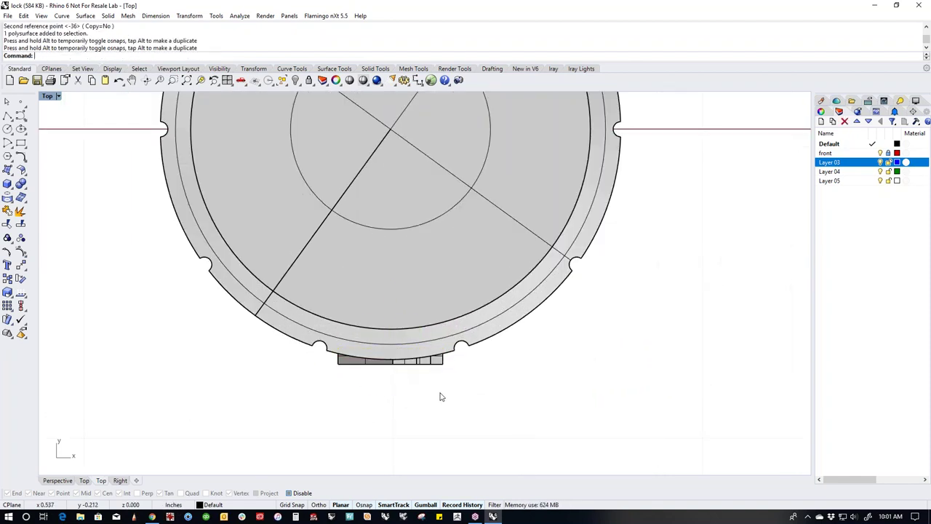
# In Perspective, subtract numeral 4 from the dial ring with Boolean Difference and delete the leftover numeral.
pyautogui.hotkey('ctrl', 'F4')
pyautogui.scroll(5, 303, 334)
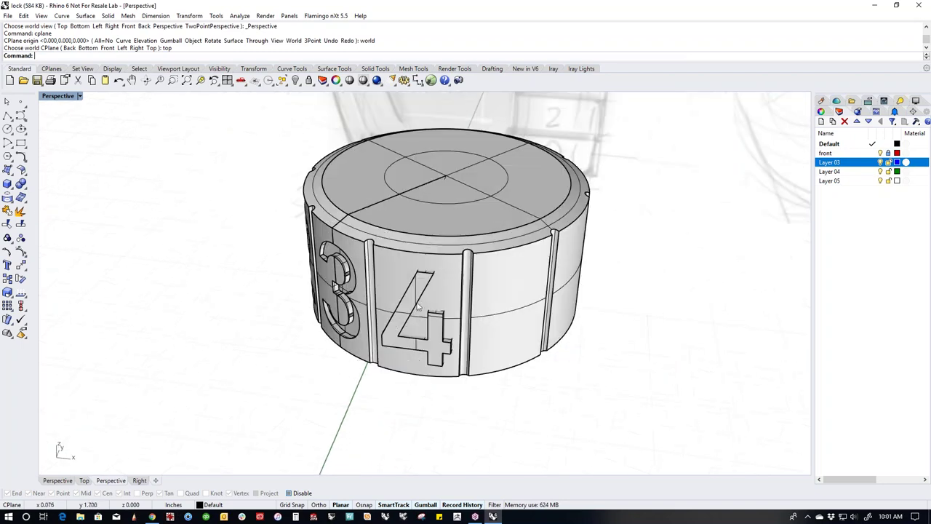
pyautogui.moveTo(303, 334); pyautogui.dragTo(104, 229, button='right')
pyautogui.click(27, 197)
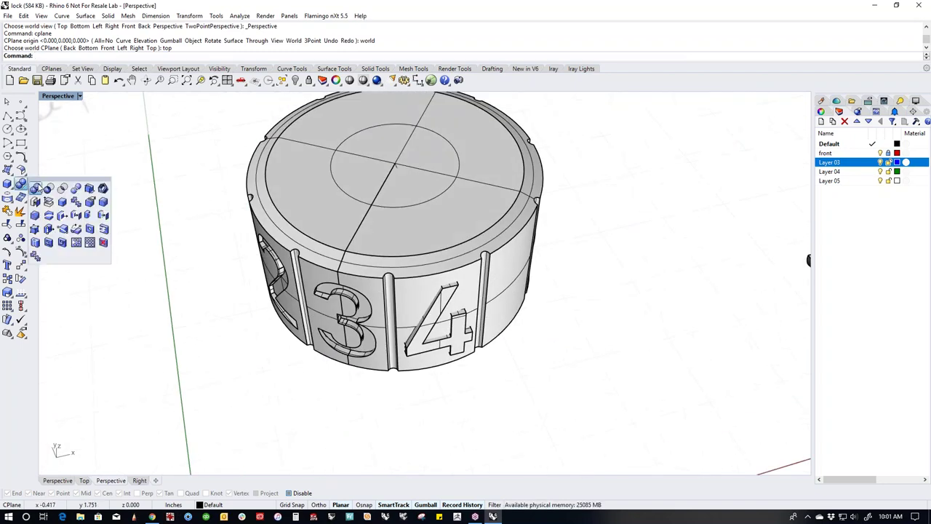
pyautogui.click(43, 189)
pyautogui.click(358, 253)
pyautogui.press('Return')
pyautogui.click(457, 340)
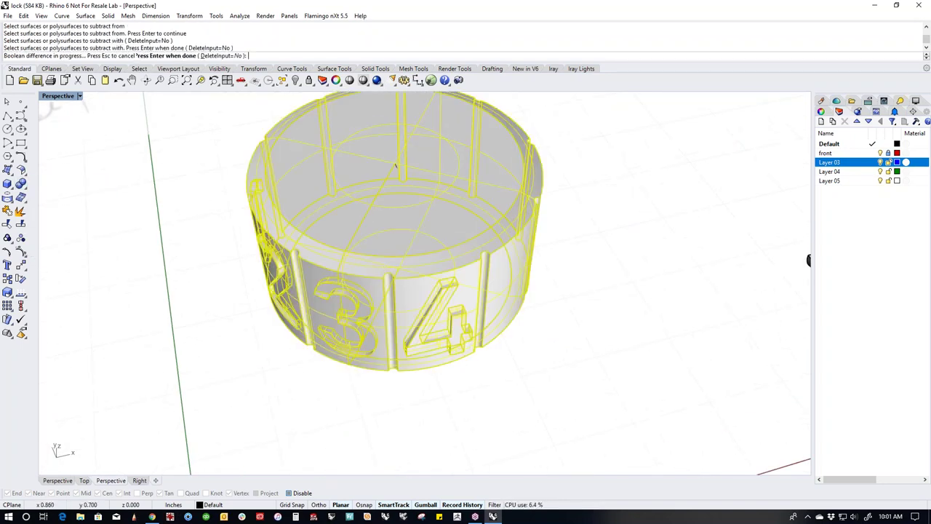
pyautogui.press('Return')
pyautogui.click(461, 350)
pyautogui.press('Delete')
# In Top view, draw a radial polyline from the dial ring's centre to the midpoint of the blank rim segment beside numeral 4.
pyautogui.hotkey('ctrl', 'F1')
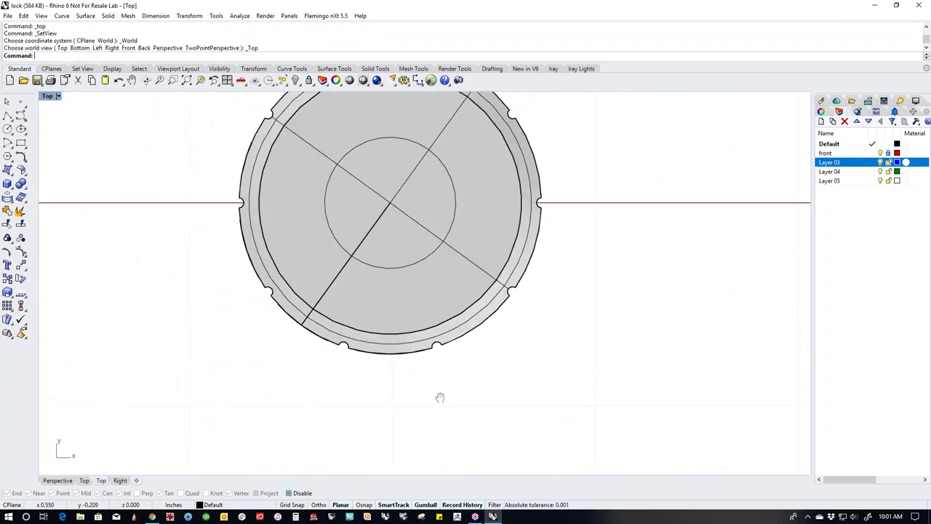
pyautogui.click(7, 116)
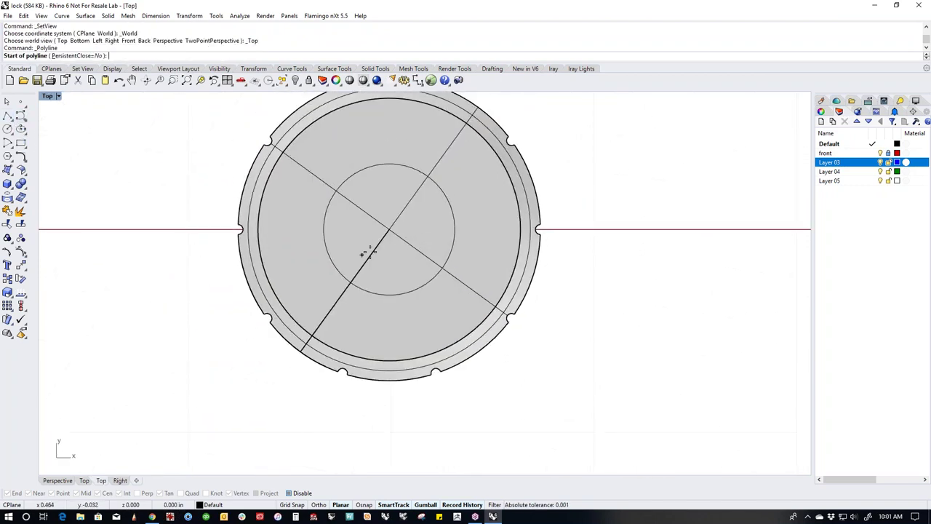
pyautogui.click(390, 230)
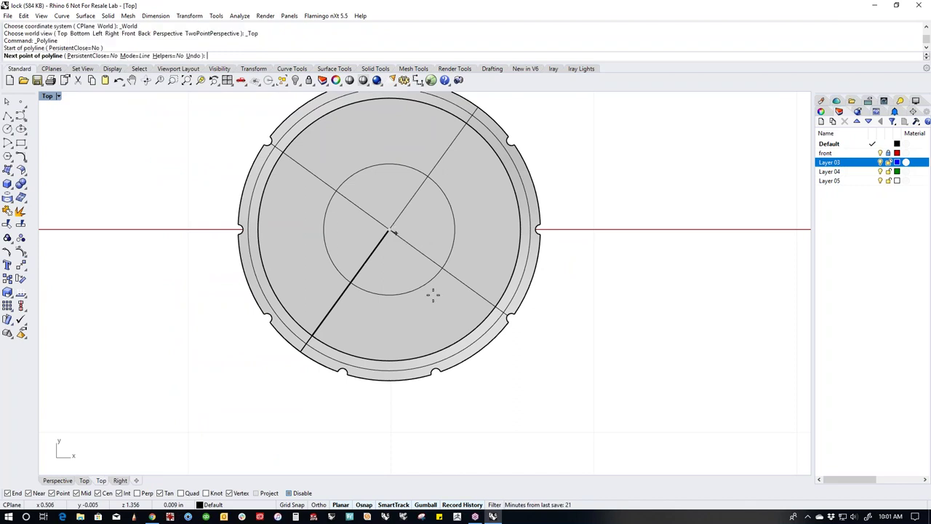
pyautogui.click(488, 357)
pyautogui.press('Return')
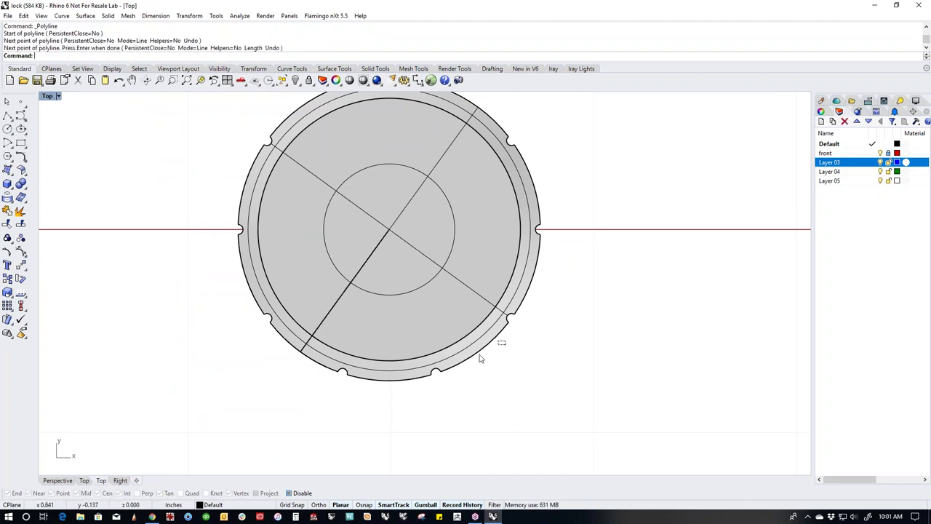
# Rotate the dial ring and new radial line about the ring's centre from the line's rim end to the front quadrant.
pyautogui.moveTo(507, 344); pyautogui.dragTo(484, 368)
pyautogui.press('Return')
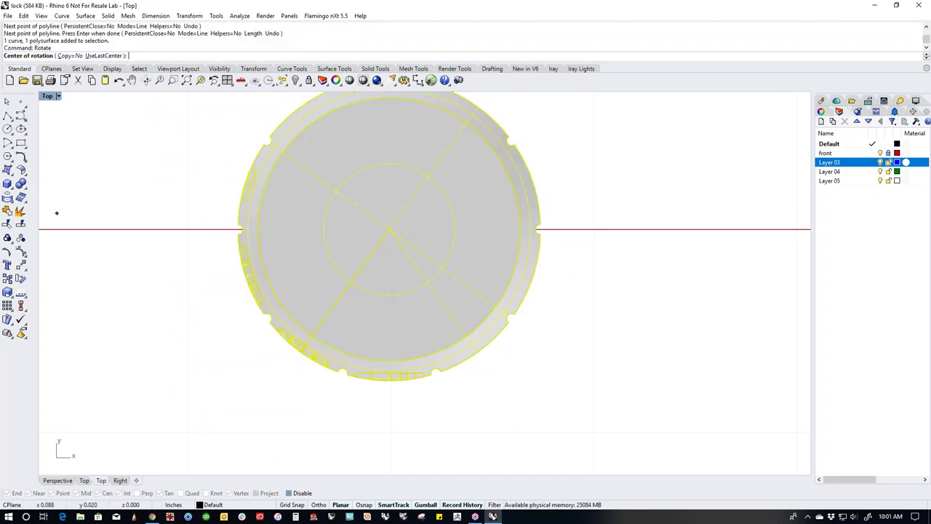
pyautogui.click(391, 230)
pyautogui.click(480, 357)
pyautogui.click(389, 380)
pyautogui.moveTo(522, 417); pyautogui.dragTo(532, 391, button='right')
pyautogui.press('Escape')
# In Front view, move numeral 5 along X to centre it between the two grooves beside numeral 4.
pyautogui.hotkey('ctrl', 'F2')
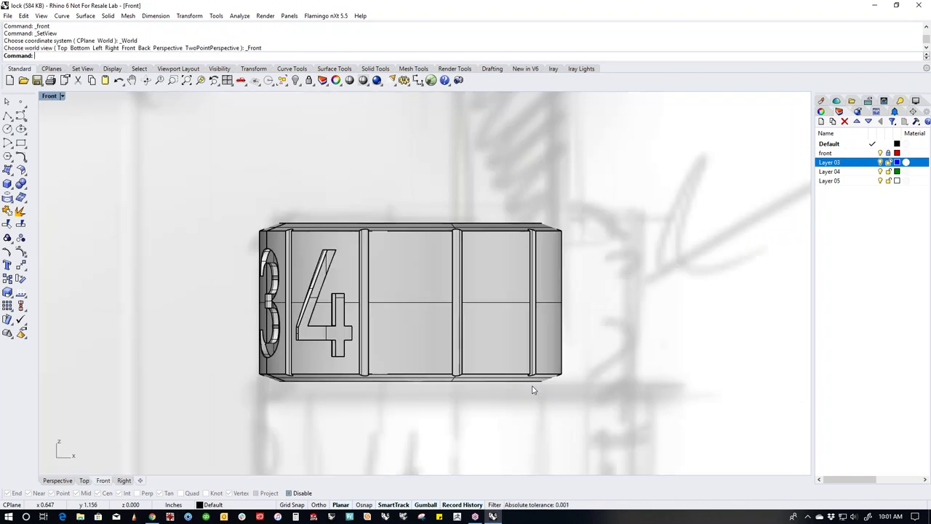
pyautogui.scroll(-3, 421, 362)
pyautogui.moveTo(567, 292); pyautogui.dragTo(558, 245, button='right')
pyautogui.moveTo(557, 245); pyautogui.dragTo(616, 342)
pyautogui.moveTo(615, 289); pyautogui.dragTo(421, 289)
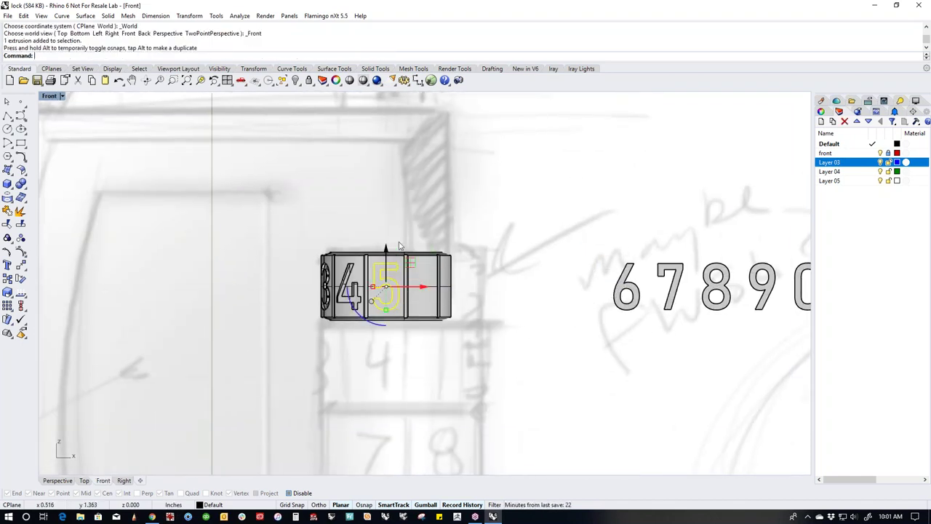
pyautogui.scroll(1, 371, 271)
pyautogui.scroll(2, 371, 270)
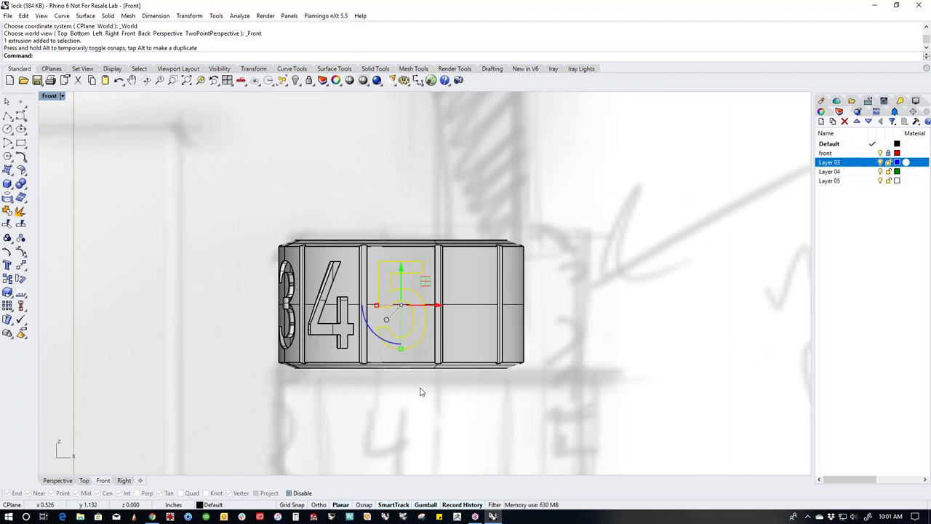
pyautogui.click(420, 392)
# Try to subtract numeral 5 from the dial ring with Boolean Difference in Front view, delete the numeral, and undo the deletion.
pyautogui.click(25, 188)
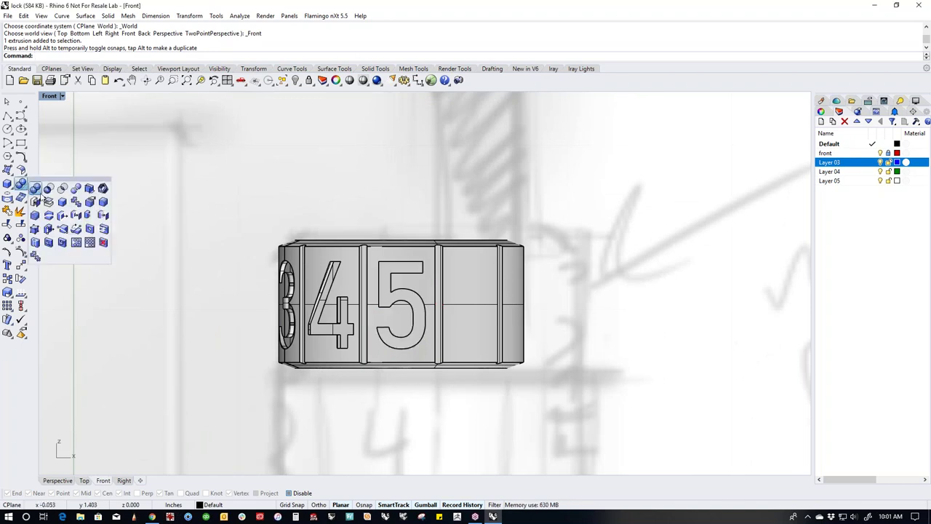
pyautogui.click(48, 188)
pyautogui.click(426, 357)
pyautogui.press('Return')
pyautogui.click(423, 347)
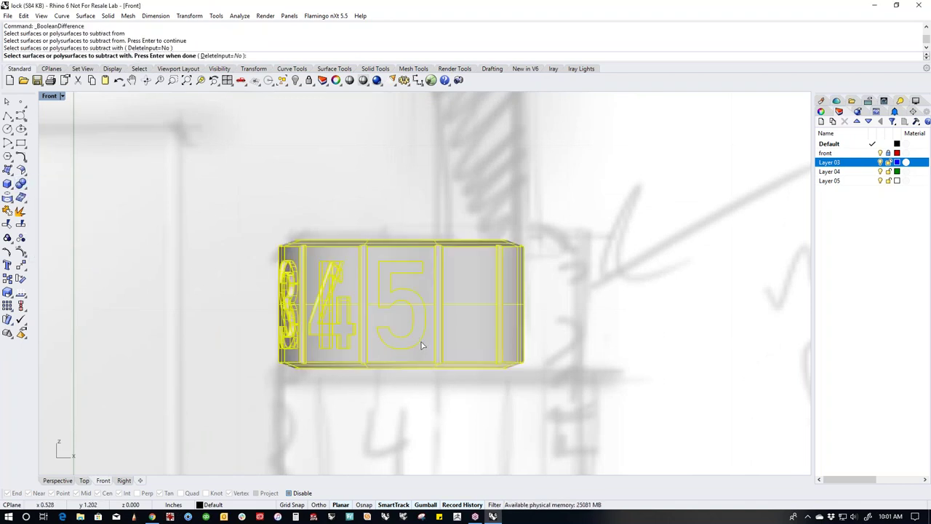
pyautogui.press('Return')
pyautogui.moveTo(337, 198); pyautogui.dragTo(486, 449)
pyautogui.press('Delete')
pyautogui.hotkey('ctrl', 'z')
# In Top view, move numeral 5 back along Y until it sits partly embedded in the dial ring's front edge.
pyautogui.hotkey('ctrl', 'F1')
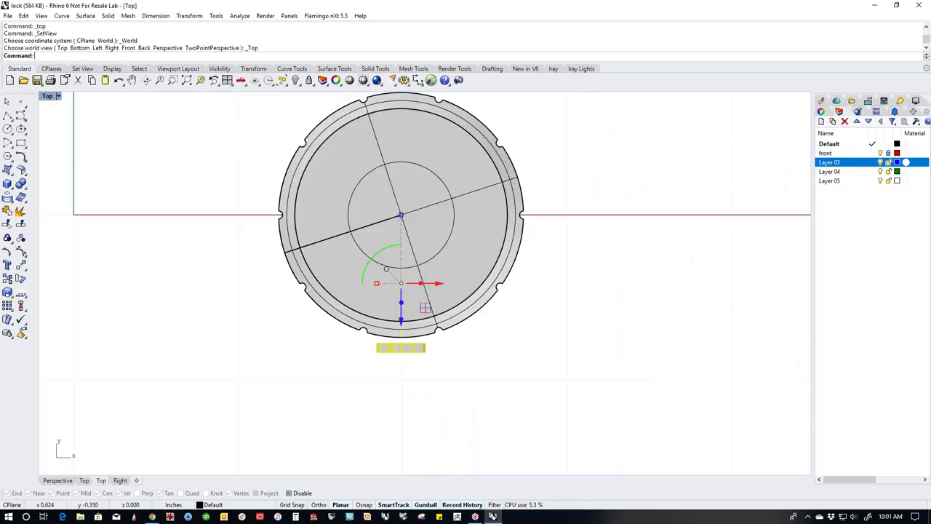
pyautogui.scroll(3, 428, 355)
pyautogui.click(408, 355)
pyautogui.moveTo(372, 319)
pyautogui.mouseDown()
pyautogui.moveTo(371, 288)
pyautogui.moveTo(371, 314)
pyautogui.mouseUp()
pyautogui.click(433, 376)
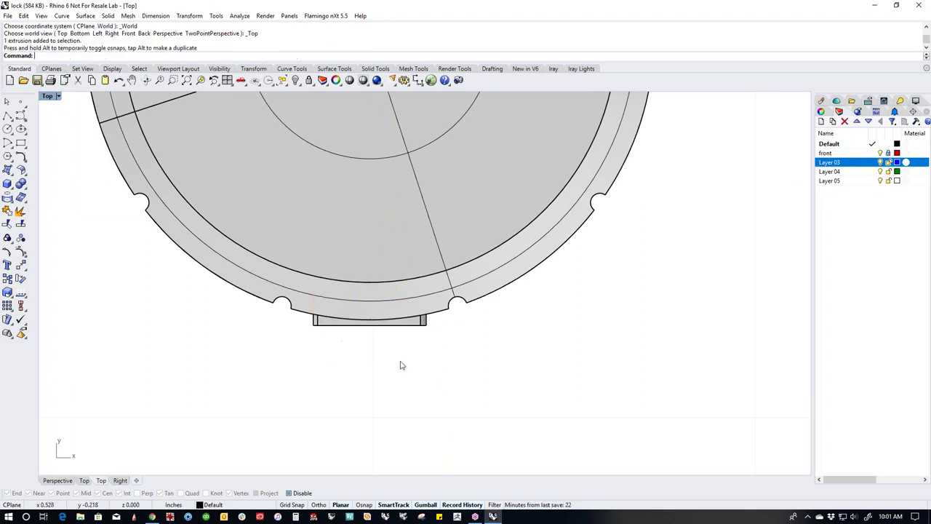
pyautogui.moveTo(347, 348); pyautogui.dragTo(474, 390, button='right')
# Subtract numeral 5 from the dial ring with Boolean Difference and delete the leftover numeral.
pyautogui.click(24, 191)
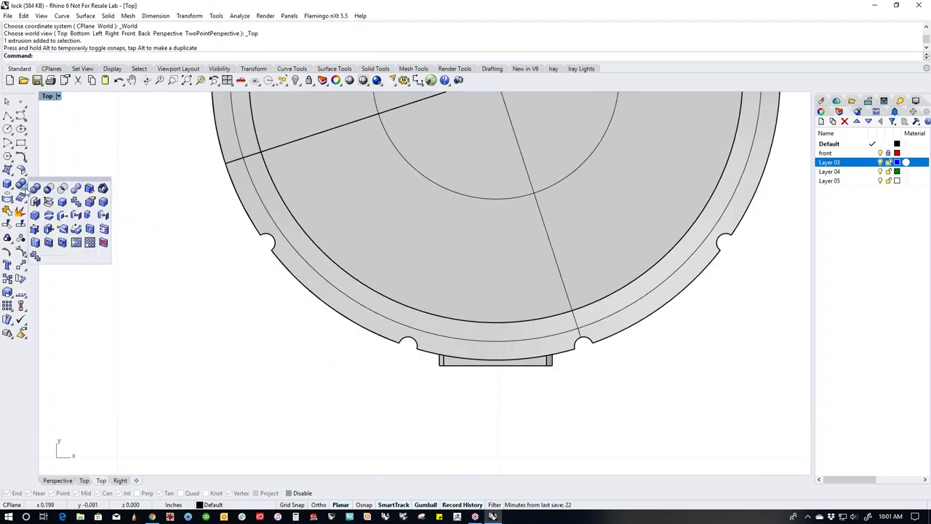
pyautogui.click(49, 190)
pyautogui.click(466, 350)
pyautogui.press('Return')
pyautogui.click(466, 358)
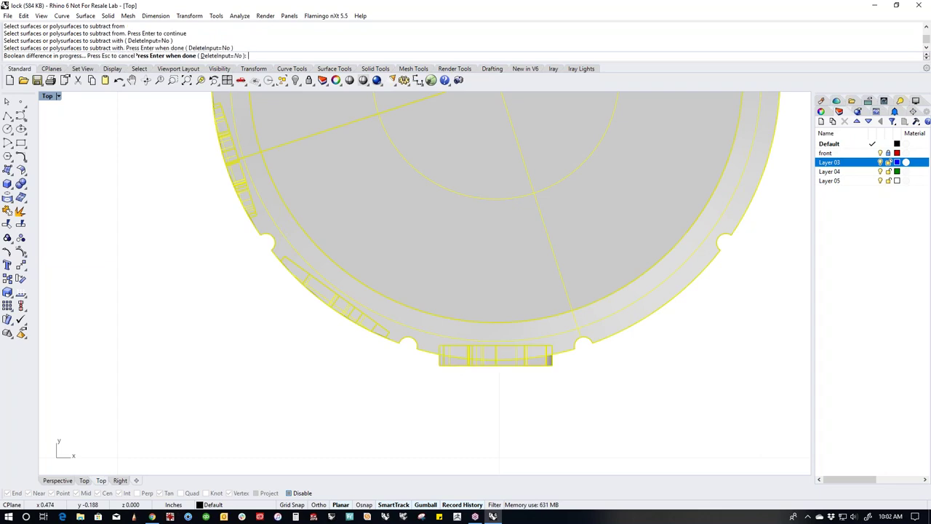
pyautogui.press('Return')
pyautogui.click(461, 362)
pyautogui.press('Delete')
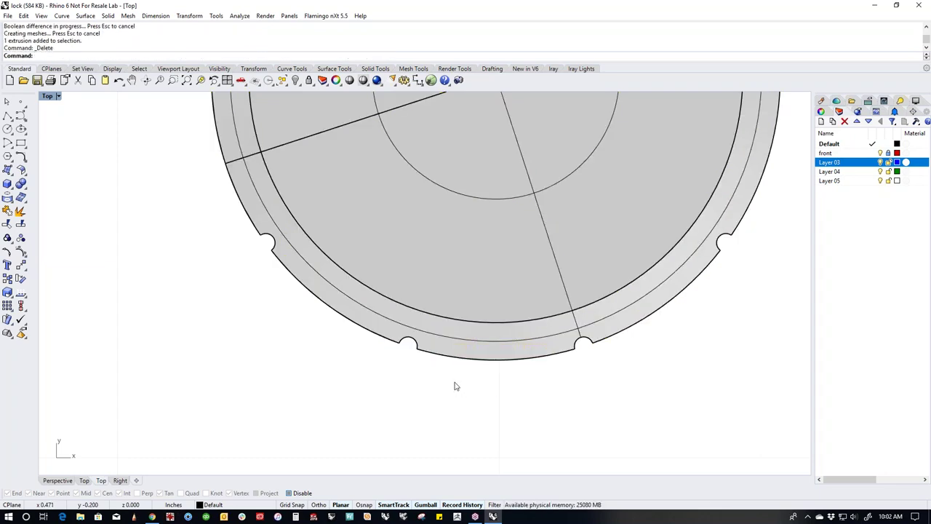
# In Perspective, delete the unused numerals 6, 7, 8, 9 and 0 beside the dial ring.
pyautogui.hotkey('ctrl', 'F4')
pyautogui.moveTo(455, 386); pyautogui.dragTo(499, 298, button='right')
pyautogui.scroll(2, 502, 333)
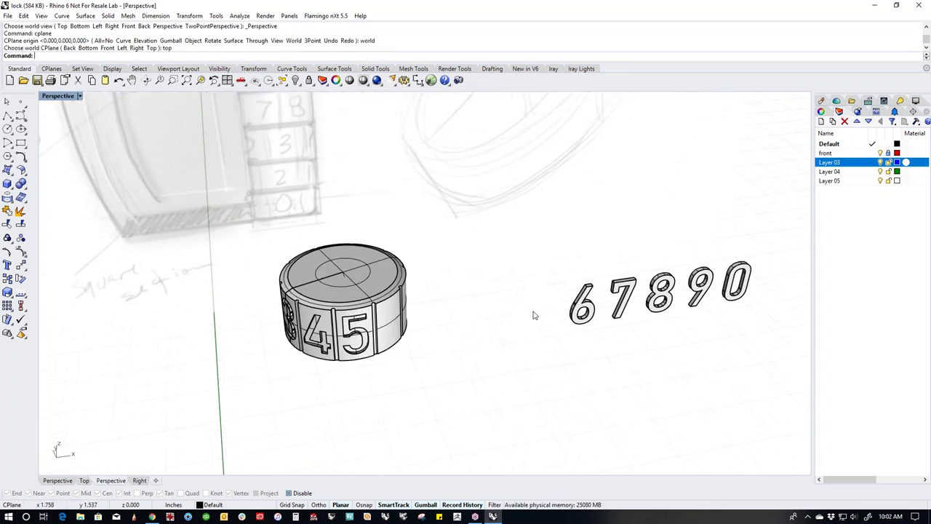
pyautogui.moveTo(580, 219); pyautogui.dragTo(751, 360)
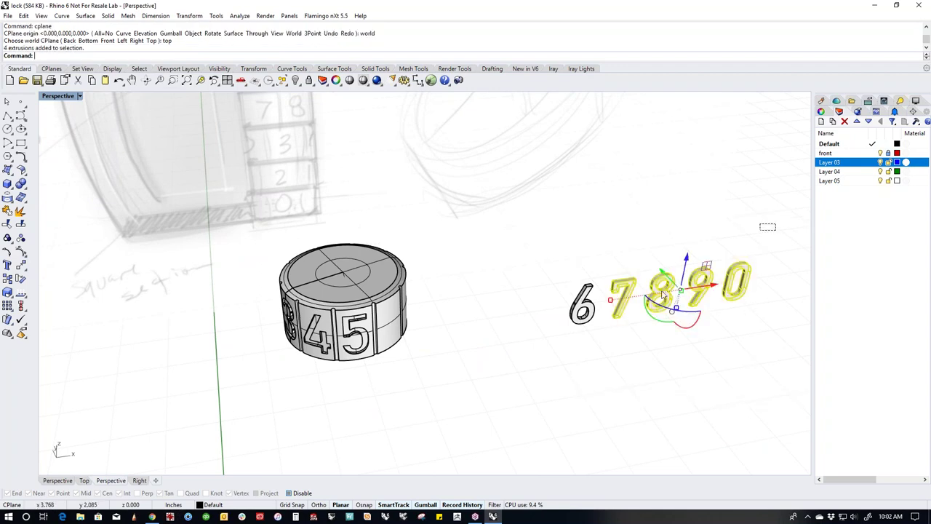
pyautogui.keyDown('shift'); pyautogui.click(582, 304); pyautogui.keyUp('shift')
pyautogui.press('Delete')
# Rotate the engraved dial ring about its vertical axis so numerals 1 to 4 face the front.
pyautogui.moveTo(454, 365); pyautogui.dragTo(401, 348, button='right')
pyautogui.click(396, 332)
pyautogui.moveTo(390, 300)
pyautogui.mouseDown()
pyautogui.moveTo(451, 262)
pyautogui.moveTo(443, 241)
pyautogui.moveTo(452, 275)
pyautogui.mouseUp()
pyautogui.press('Escape')
pyautogui.moveTo(451, 275); pyautogui.dragTo(502, 403, button='right')
# In Front view, show the hidden padlock body and its stack of plain dial rings.
pyautogui.write('front')
pyautogui.press('Return')
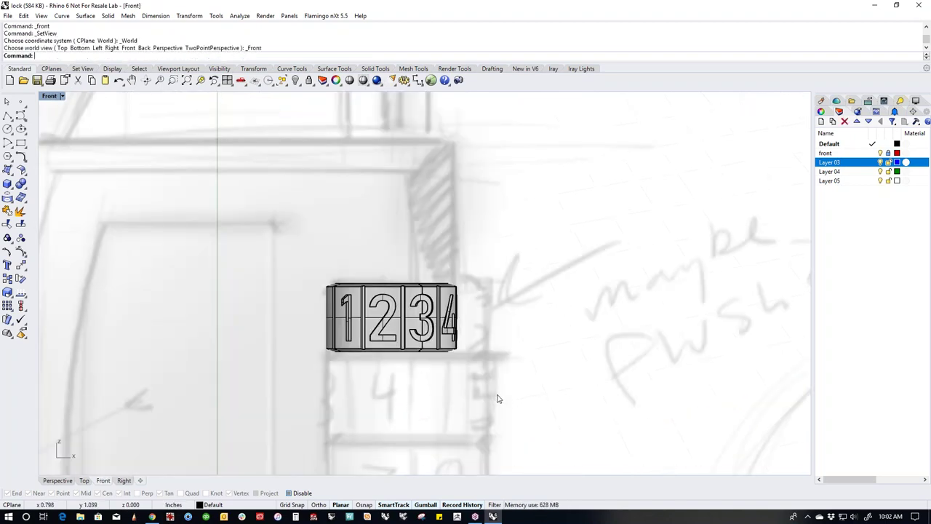
pyautogui.scroll(-2, 446, 382)
pyautogui.moveTo(447, 396)
pyautogui.mouseDown(button='right')
pyautogui.moveTo(525, 297)
pyautogui.moveTo(483, 321)
pyautogui.mouseUp(button='right')
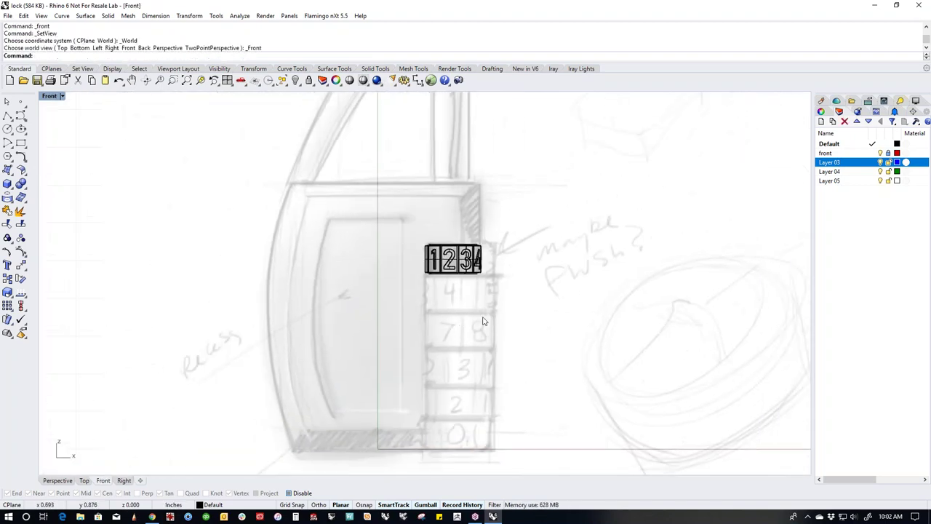
pyautogui.write('v')
pyautogui.press('Return')
pyautogui.write('v')
pyautogui.moveTo(491, 358)
pyautogui.mouseDown(button='right')
pyautogui.moveTo(437, 341)
pyautogui.moveTo(412, 319)
pyautogui.mouseUp(button='right')
# Select the stack of plain dial rings beside the padlock body and delete them, keeping the engraved ring.
pyautogui.click(404, 270)
pyautogui.click(405, 298)
pyautogui.click(408, 327)
pyautogui.click(410, 357)
pyautogui.click(411, 385)
pyautogui.press('Escape')
pyautogui.scroll(4, 416, 442)
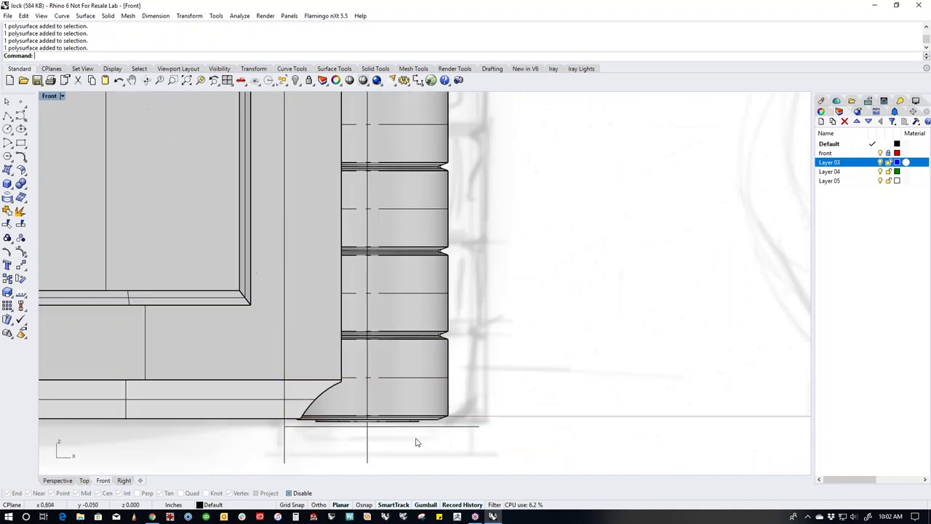
pyautogui.scroll(-6, 436, 391)
pyautogui.moveTo(467, 215); pyautogui.dragTo(441, 412)
pyautogui.press('Delete')
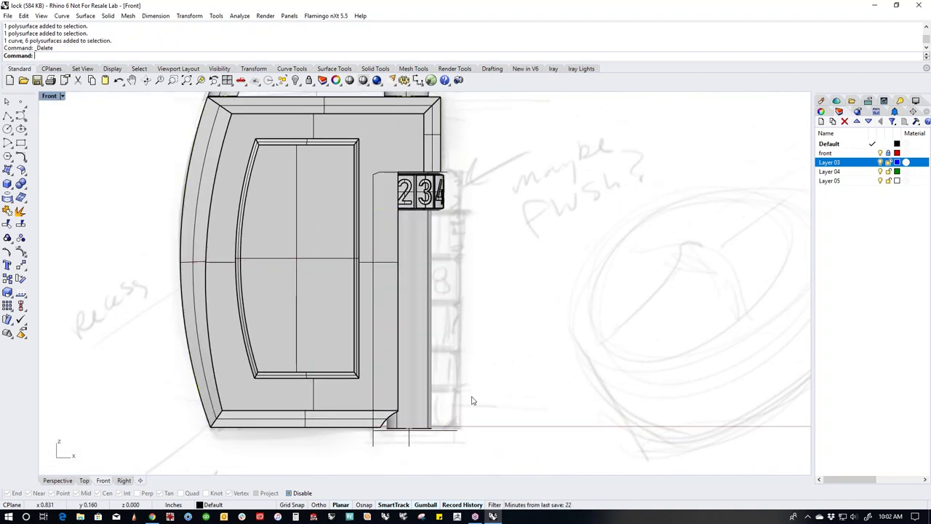
# Relocate the engraved dial ring's gumball origin to the midpoint of its top edge.
pyautogui.click(444, 202)
pyautogui.scroll(3, 429, 207)
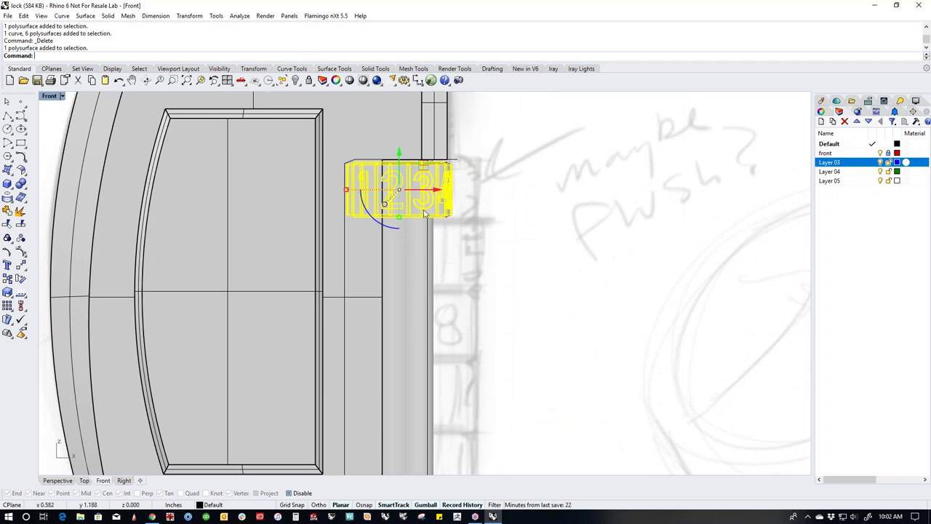
pyautogui.press('Return')
pyautogui.scroll(4, 387, 151)
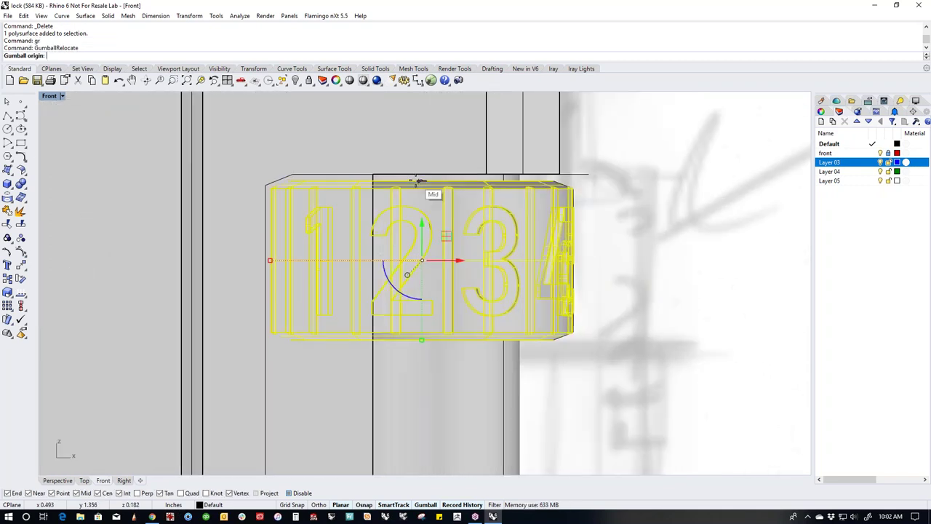
pyautogui.click(415, 179)
pyautogui.scroll(-4, 417, 184)
pyautogui.press('Return')
# Duplicate the engraved dial ring repeatedly downward along Z, stacking the copies edge to edge to the padlock body's base.
pyautogui.moveTo(417, 143); pyautogui.dragTo(429, 281)
pyautogui.moveTo(430, 294); pyautogui.dragTo(427, 230, button='right')
pyautogui.moveTo(420, 188); pyautogui.dragTo(444, 313)
pyautogui.moveTo(424, 313); pyautogui.dragTo(417, 210, button='right')
pyautogui.moveTo(416, 168); pyautogui.dragTo(428, 306)
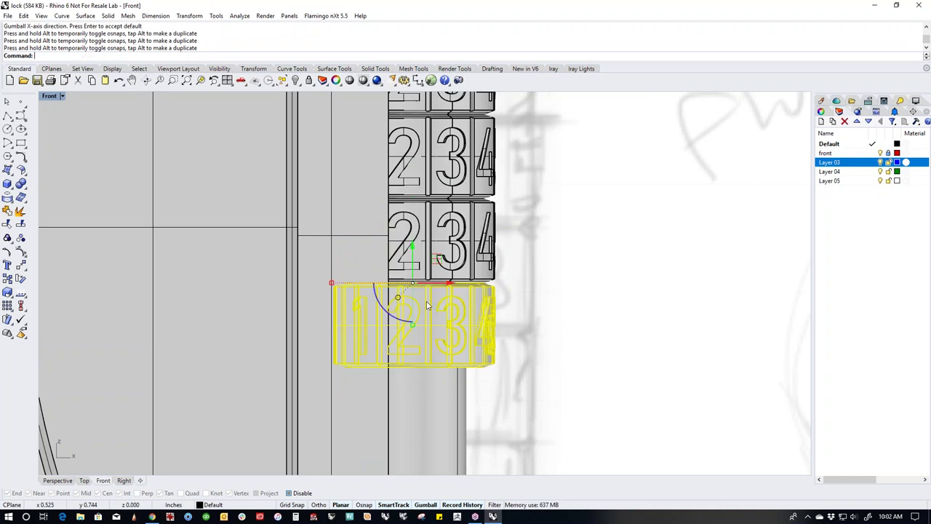
pyautogui.scroll(-4, 398, 251)
pyautogui.moveTo(394, 188); pyautogui.dragTo(401, 358)
pyautogui.click(478, 359)
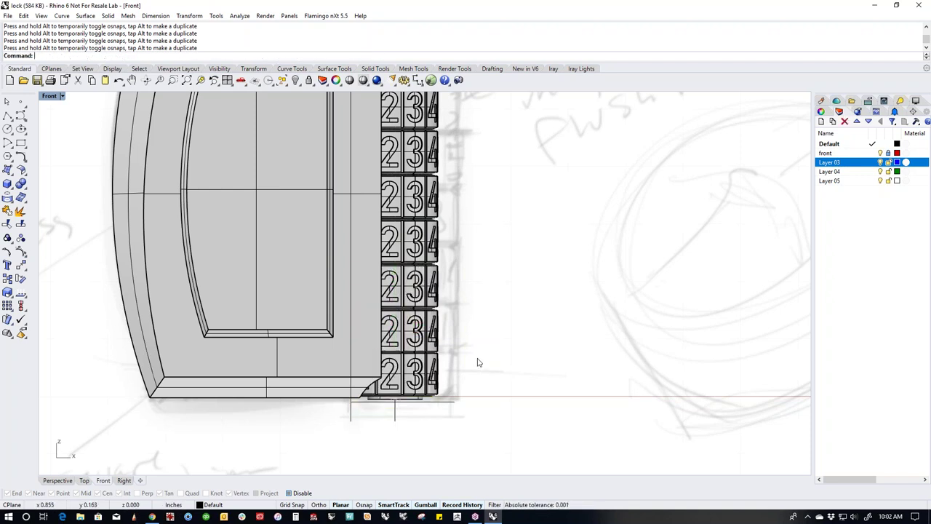
# Select a dial ring in the lower stack and move it down along Z to align it with its neighbour.
pyautogui.moveTo(483, 361); pyautogui.dragTo(463, 392, button='right')
pyautogui.scroll(8, 408, 399)
pyautogui.click(444, 365)
pyautogui.moveTo(229, 290); pyautogui.dragTo(319, 235, button='right')
pyautogui.moveTo(289, 222); pyautogui.dragTo(282, 271)
pyautogui.click(604, 311)
pyautogui.scroll(-6, 603, 312)
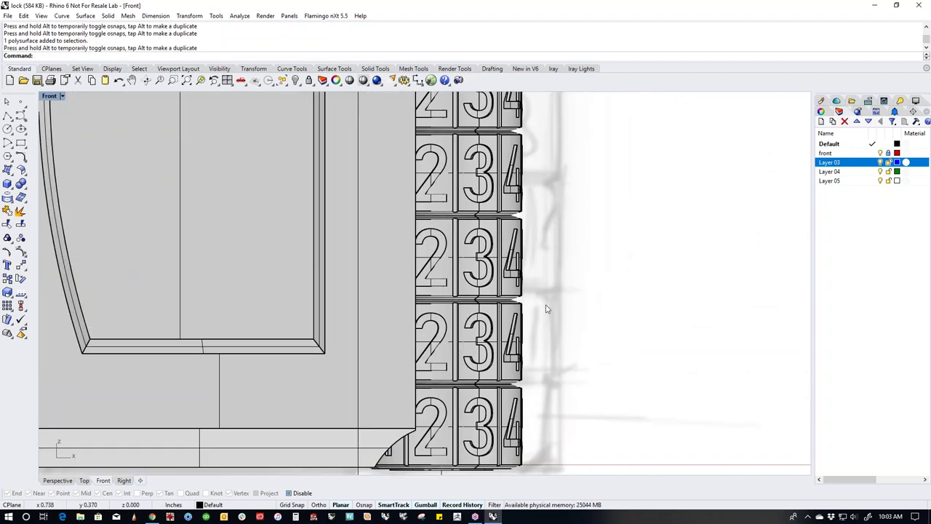
# Nudge the second and third dial rings from the top slightly down along Z to adjust the gaps above them.
pyautogui.scroll(5, 573, 283)
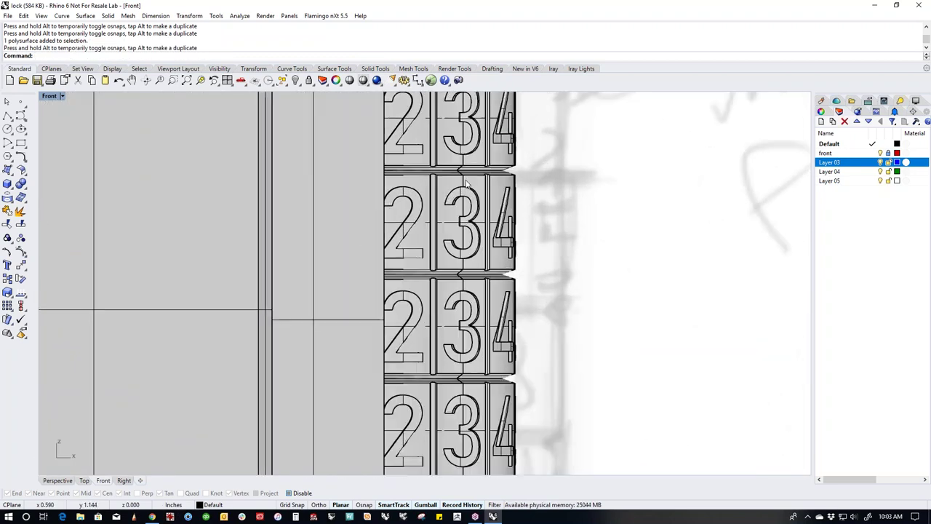
pyautogui.scroll(4, 599, 304)
pyautogui.click(536, 309)
pyautogui.moveTo(392, 250); pyautogui.dragTo(401, 284)
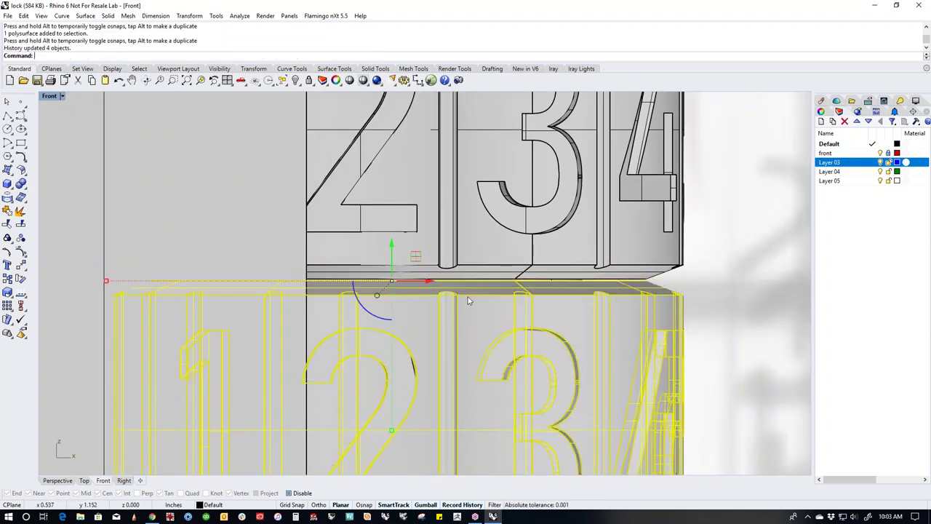
pyautogui.scroll(-3, 420, 277)
pyautogui.scroll(5, 420, 276)
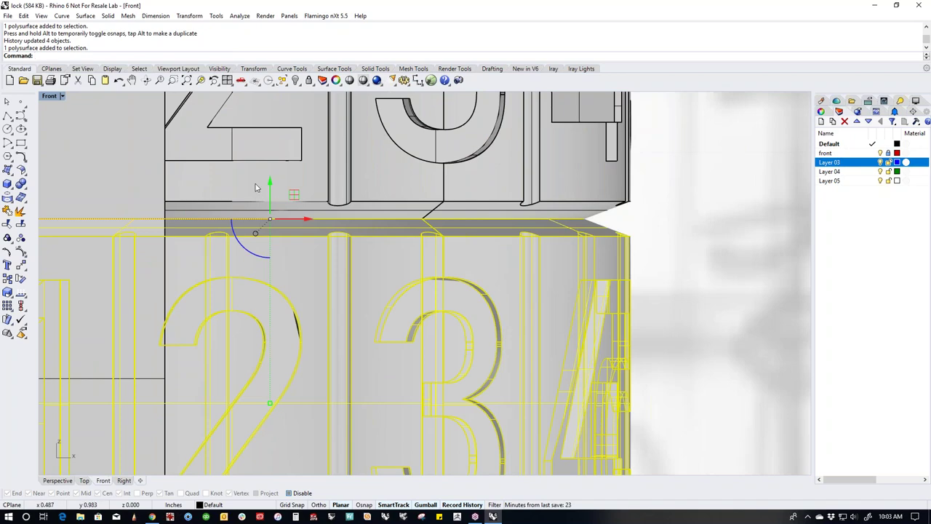
pyautogui.moveTo(269, 184); pyautogui.dragTo(497, 329)
pyautogui.press('Escape')
# Nudge the fifth and sixth dial rings slightly down along Z to adjust the seams with the rings above.
pyautogui.moveTo(311, 221); pyautogui.dragTo(367, 281)
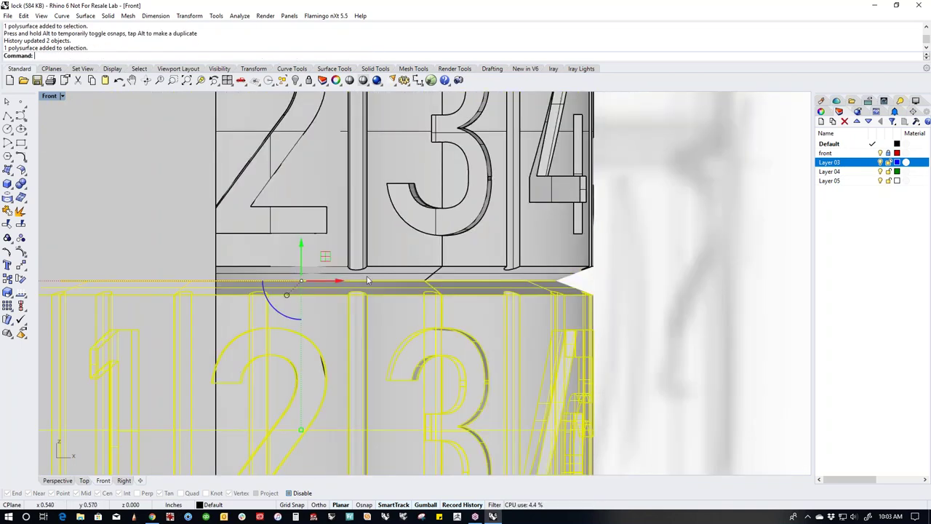
pyautogui.moveTo(305, 251); pyautogui.dragTo(305, 257)
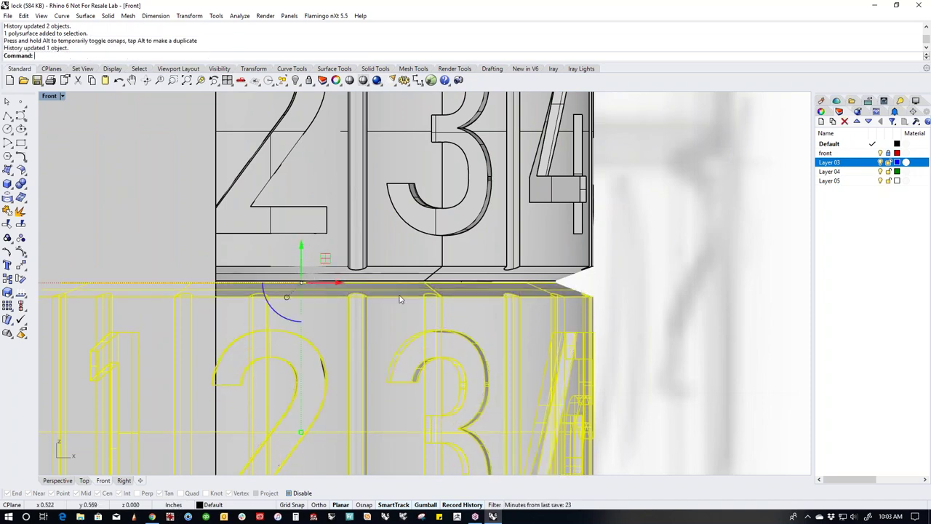
pyautogui.scroll(-4, 466, 374)
pyautogui.scroll(3, 350, 260)
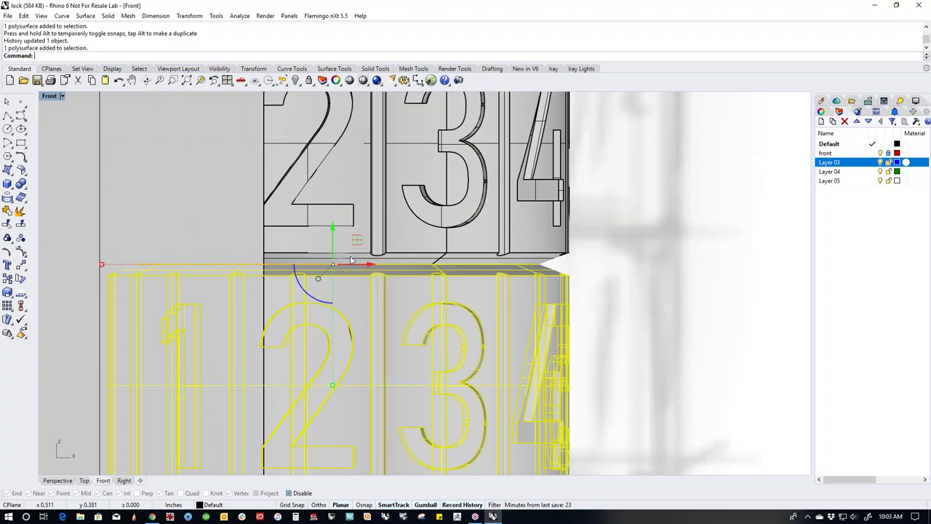
pyautogui.moveTo(331, 228); pyautogui.dragTo(352, 268)
pyautogui.press('Escape')
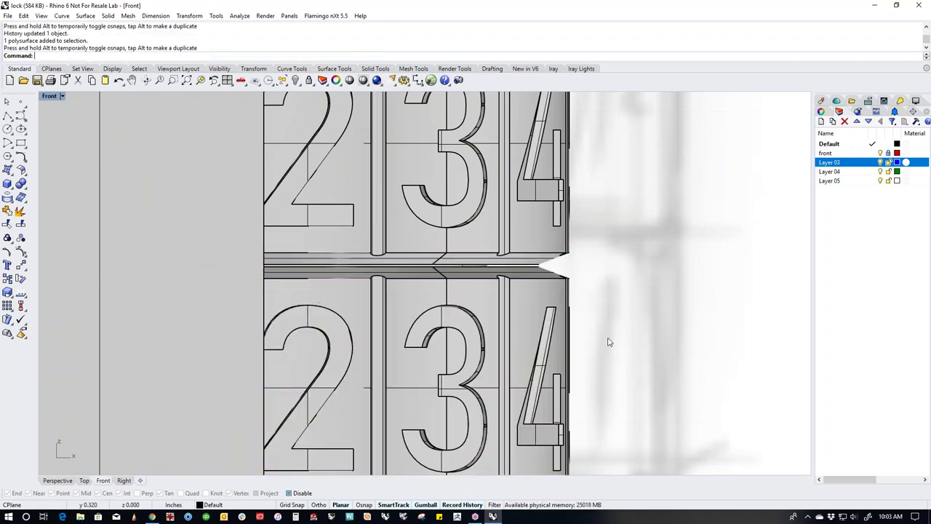
# Nudge the lowest dial ring slightly down along Z to adjust its gap to the ring above.
pyautogui.scroll(-3, 582, 364)
pyautogui.scroll(3, 480, 338)
pyautogui.click(481, 338)
pyautogui.scroll(3, 418, 346)
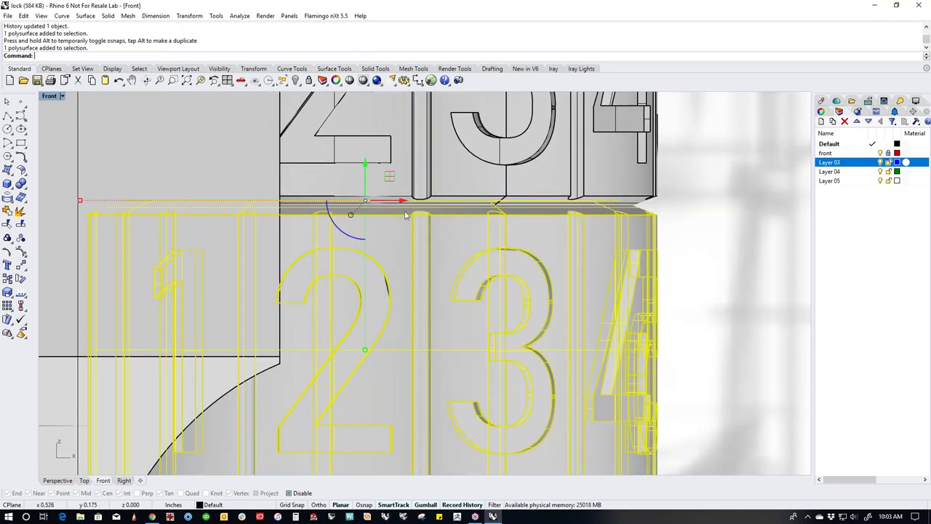
pyautogui.moveTo(366, 163)
pyautogui.mouseDown()
pyautogui.moveTo(366, 204)
pyautogui.moveTo(366, 178)
pyautogui.mouseUp()
pyautogui.scroll(-3, 642, 337)
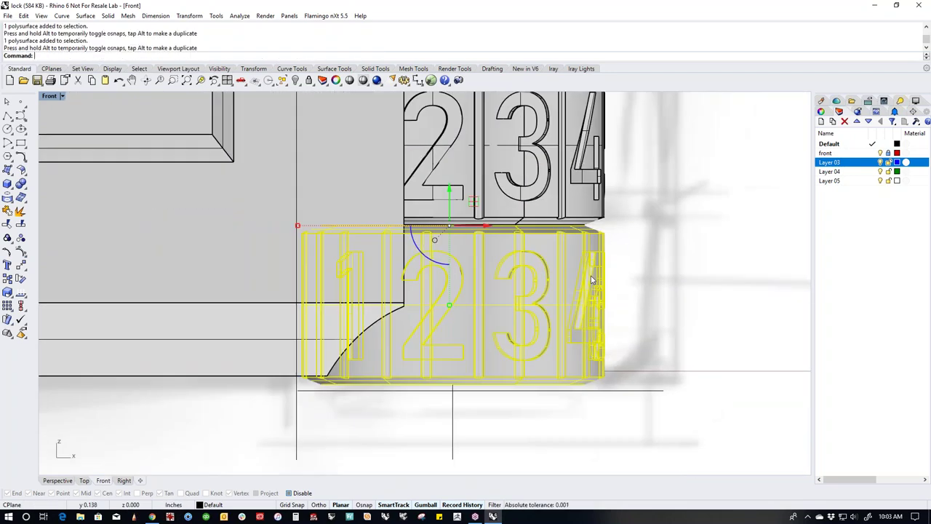
pyautogui.press('Escape')
pyautogui.scroll(-5, 645, 322)
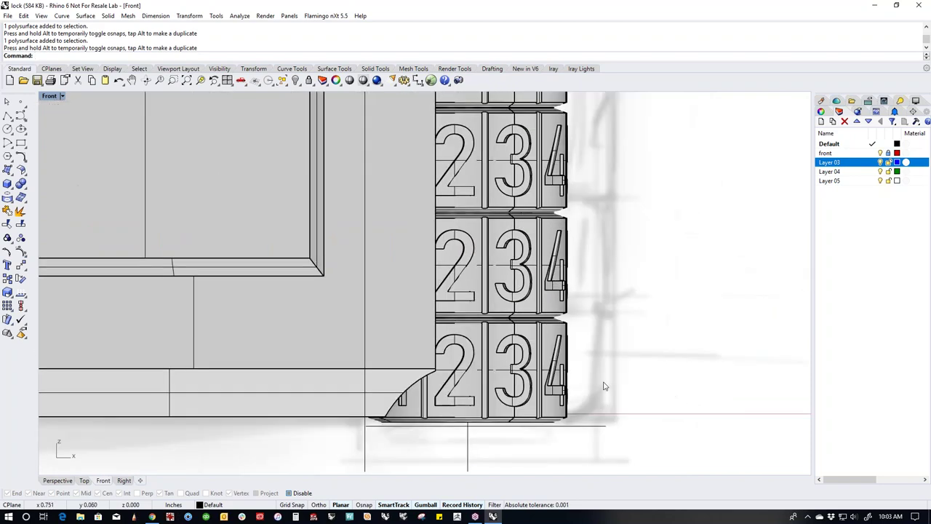
# In the Perspective view, isolate the second dial ring from the top by hiding all other objects.
pyautogui.press('F9')
pyautogui.moveTo(592, 377); pyautogui.dragTo(545, 364, button='right')
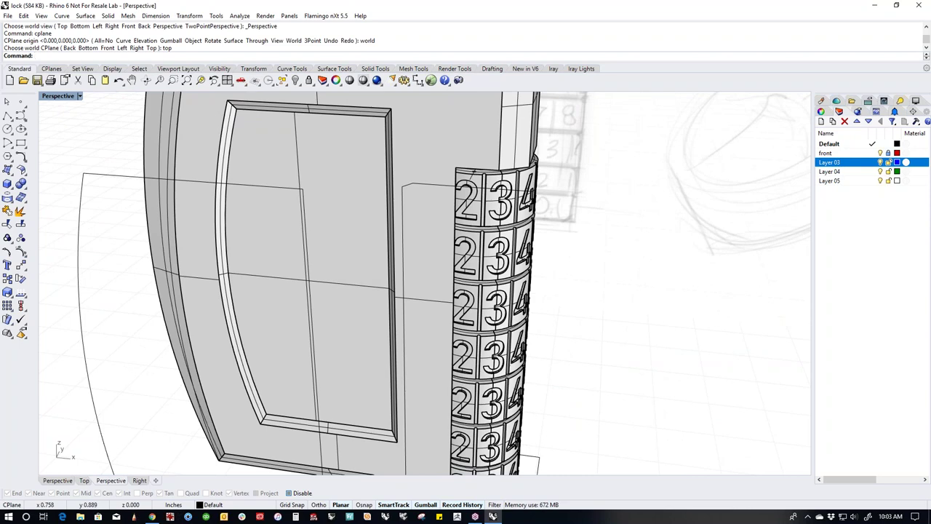
pyautogui.click(539, 276)
pyautogui.moveTo(550, 284); pyautogui.dragTo(531, 287, button='right')
pyautogui.click(590, 317)
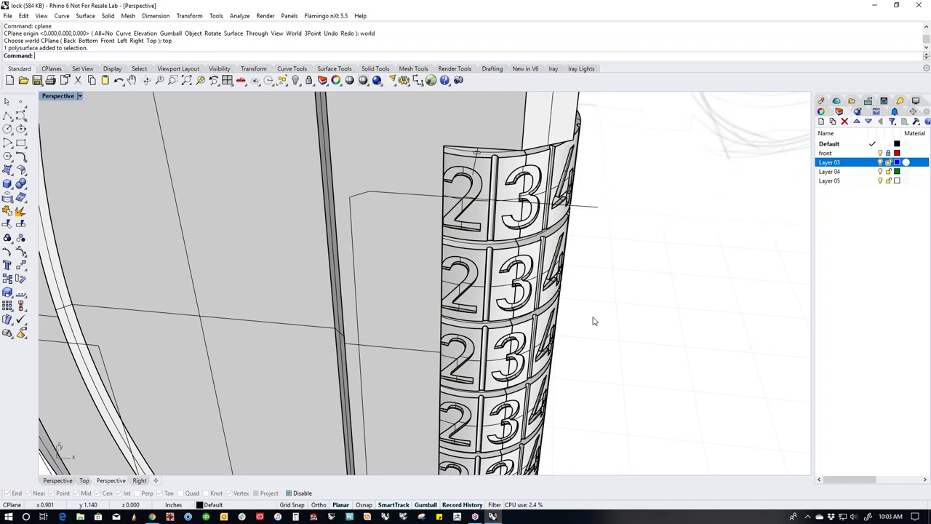
pyautogui.click(547, 292)
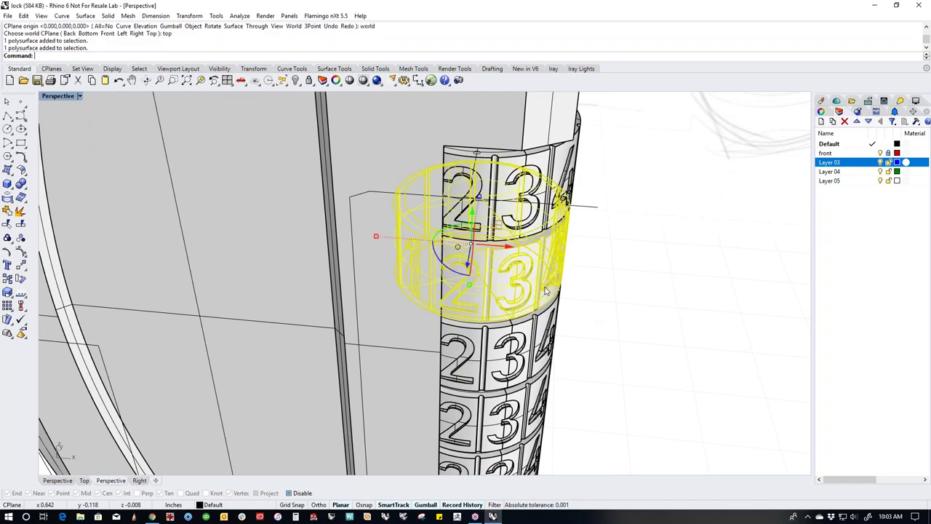
pyautogui.click(493, 294)
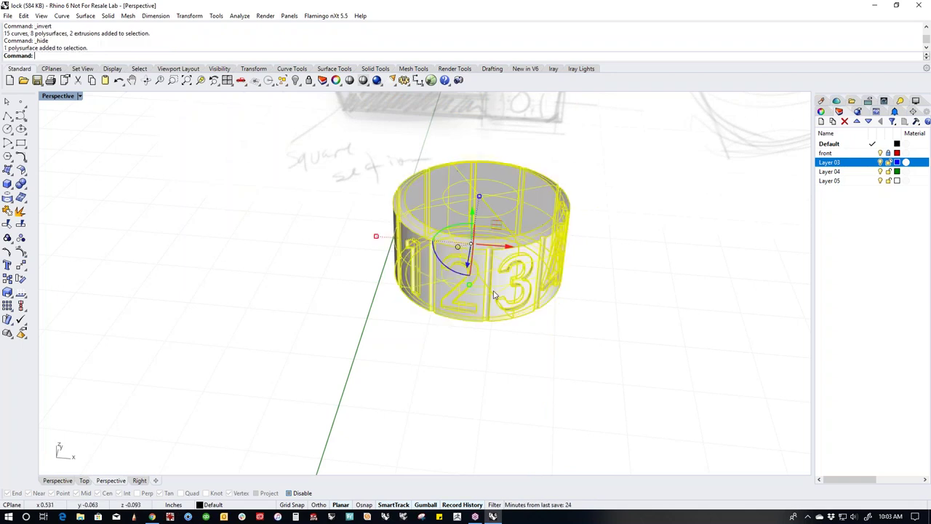
# Relocate the second ring's gumball to its centre, rotate it about the vertical axis so 3, 4 and 5 face front, and show all hidden objects.
pyautogui.write('gr')
pyautogui.press('Return')
pyautogui.click(481, 197)
pyautogui.press('Return')
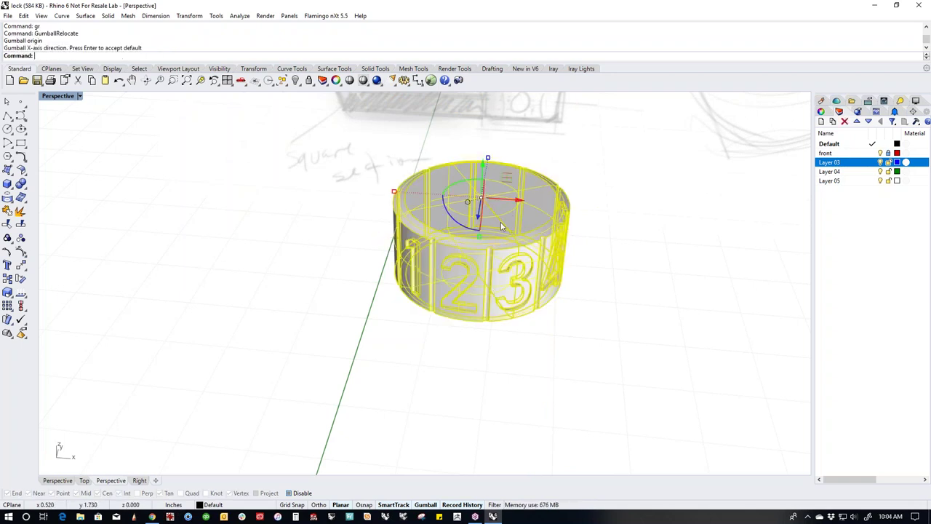
pyautogui.moveTo(463, 182); pyautogui.dragTo(508, 196)
pyautogui.write('show')
pyautogui.press('Return')
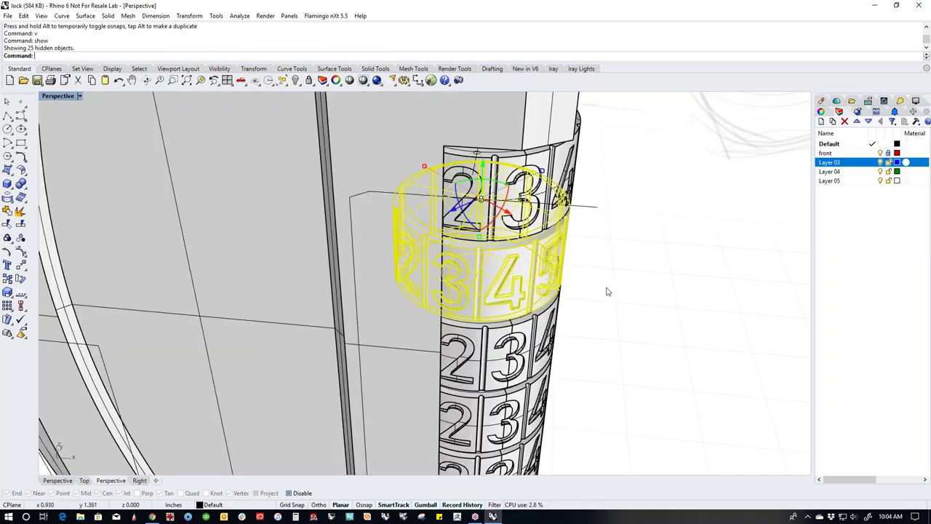
# Isolate the third dial ring from the top by inverting the selection and hiding everything else, and select the ring.
pyautogui.press('Escape')
pyautogui.moveTo(598, 354); pyautogui.dragTo(513, 391, button='right')
pyautogui.click(509, 373)
pyautogui.press('Return')
pyautogui.hotkey('ctrl', 'h')
pyautogui.click(541, 366)
# Centre the third ring's gumball, rotate the ring slightly about its vertical axis to offset its numerals, and show the hidden objects.
pyautogui.write('gr')
pyautogui.press('Return')
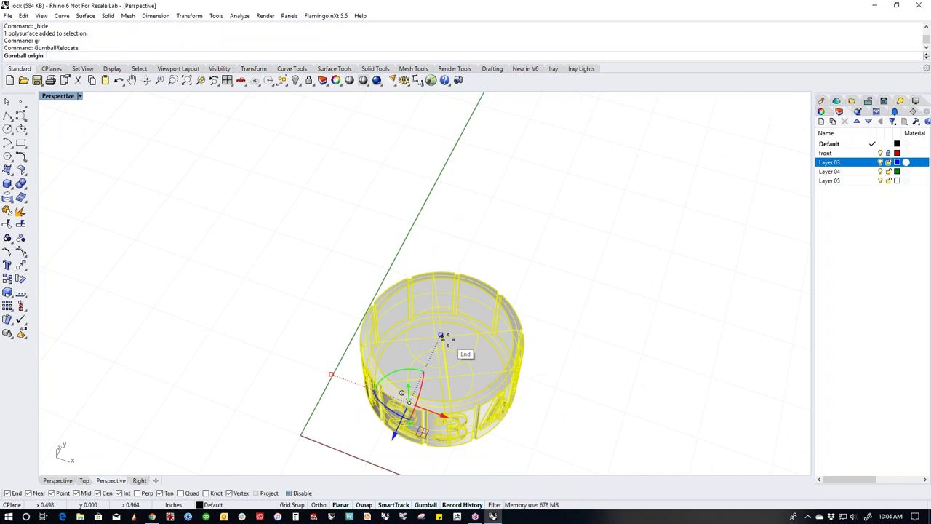
pyautogui.click(442, 336)
pyautogui.press('Return')
pyautogui.moveTo(426, 313); pyautogui.dragTo(412, 342)
pyautogui.write('v')
pyautogui.press('Return')
pyautogui.click(572, 380)
pyautogui.moveTo(572, 381); pyautogui.dragTo(567, 376, button='right')
pyautogui.scroll(5, 580, 337)
pyautogui.scroll(-5, 575, 332)
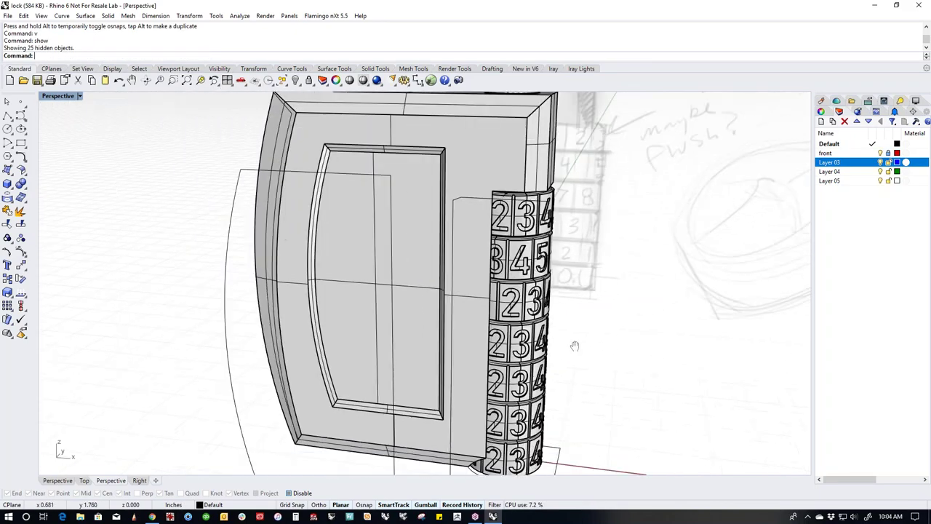
# Isolate the fourth dial ring from the top by hiding everything else, and select it.
pyautogui.click(521, 355)
pyautogui.moveTo(521, 356); pyautogui.dragTo(500, 380, button='right')
pyautogui.write('ii')
pyautogui.press('Return')
pyautogui.hotkey('ctrl', 'h')
pyautogui.scroll(3, 552, 397)
pyautogui.click(501, 380)
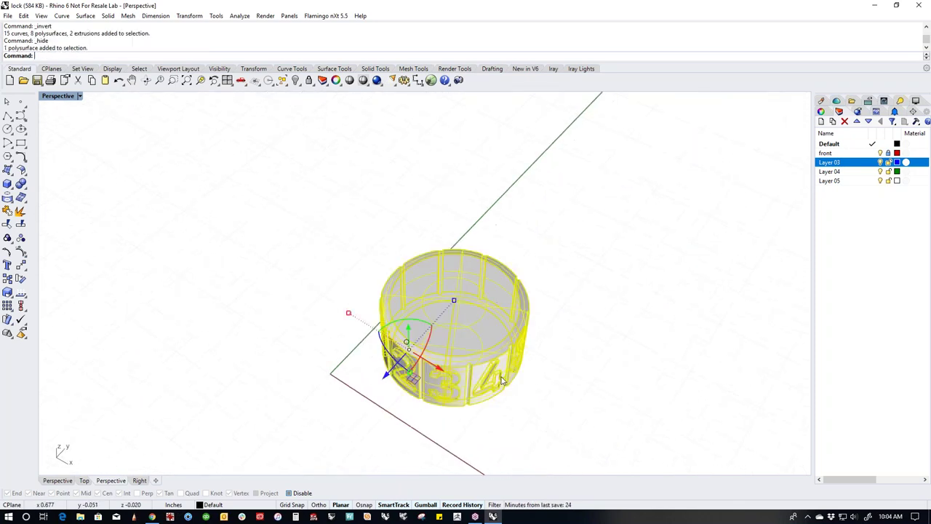
# Centre the fourth ring's gumball, rotate the ring about its vertical axis so 3, 4 and 5 face front, and show the hidden objects.
pyautogui.write('gr')
pyautogui.press('Return')
pyautogui.scroll(3, 453, 299)
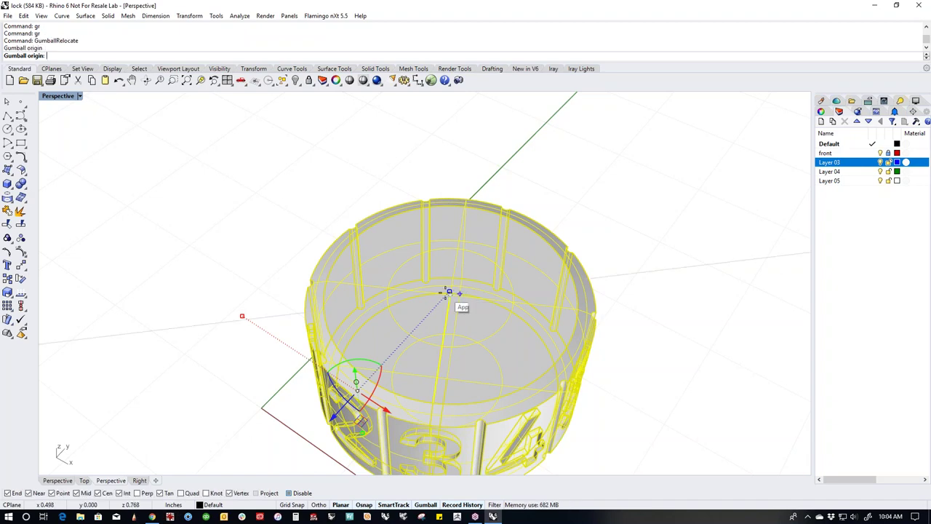
pyautogui.click(449, 292)
pyautogui.moveTo(451, 295); pyautogui.dragTo(470, 273, button='right')
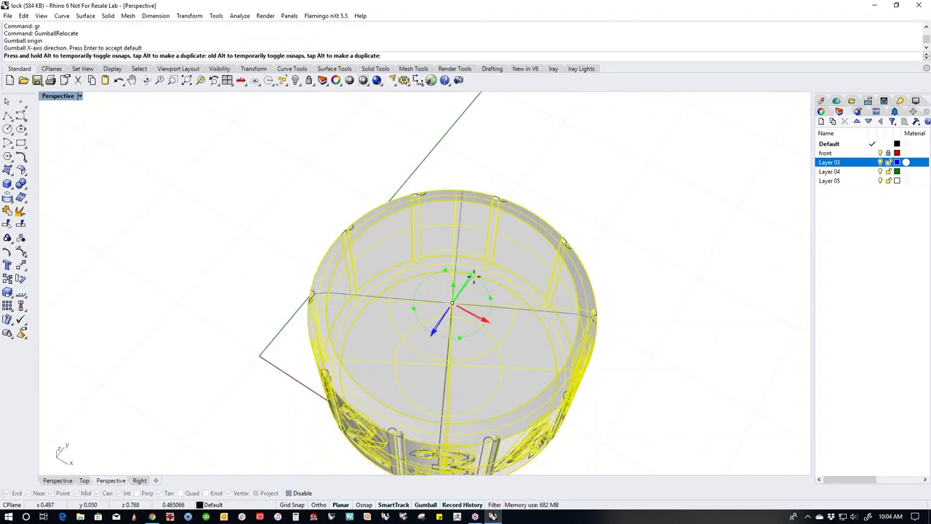
pyautogui.press('Return')
pyautogui.hotkey('ctrl', 'F2')
pyautogui.write('v')
pyautogui.press('Return')
pyautogui.write('show')
pyautogui.press('Return')
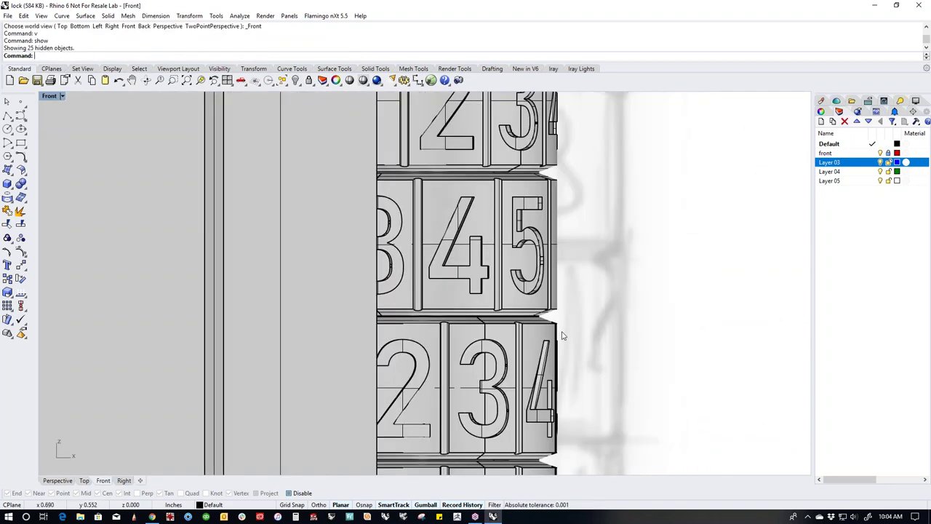
# Isolate the fifth dial ring from the top and select it in the Perspective view.
pyautogui.scroll(-3, 562, 336)
pyautogui.click(422, 379)
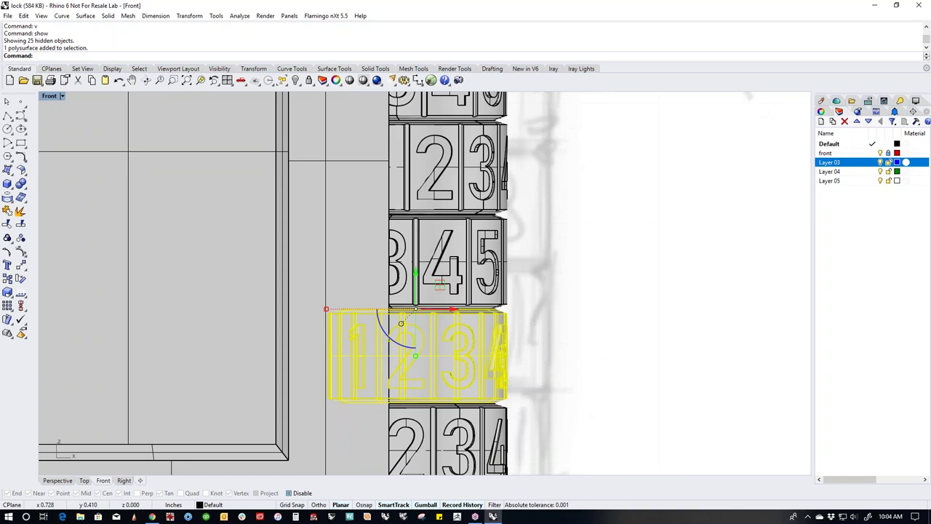
pyautogui.hotkey('ctrl', 'shift', 'h')
pyautogui.hotkey('ctrl', 'F3')
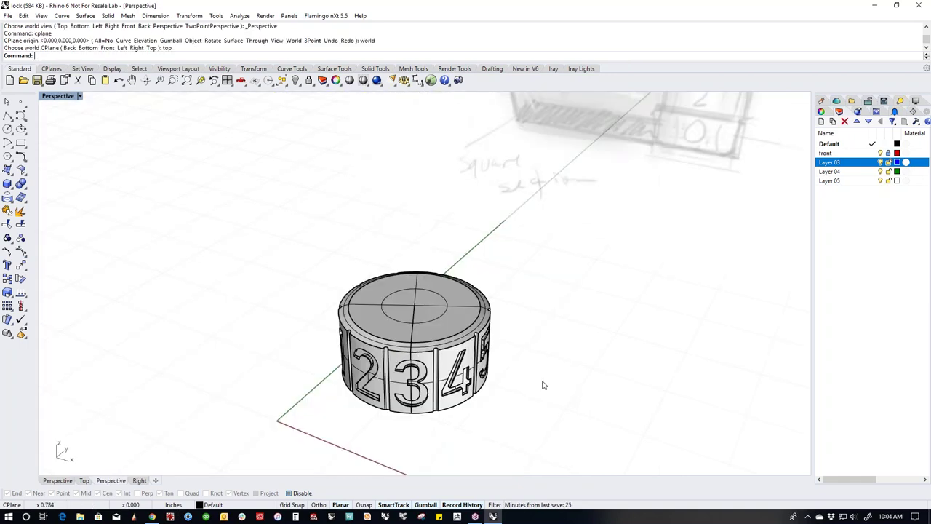
pyautogui.scroll(3, 542, 386)
pyautogui.moveTo(542, 385); pyautogui.dragTo(467, 297, button='right')
pyautogui.click(503, 357)
# Centre the fifth ring's gumball, rotate the ring about its vertical axis so 1, 2 and 3 face front, and show the hidden objects.
pyautogui.write('gr')
pyautogui.press('Return')
pyautogui.click(442, 248)
pyautogui.press('Return')
pyautogui.moveTo(454, 229); pyautogui.dragTo(441, 248)
pyautogui.press('Return')
pyautogui.write('v')
pyautogui.press('Return')
pyautogui.write('show')
pyautogui.press('Return')
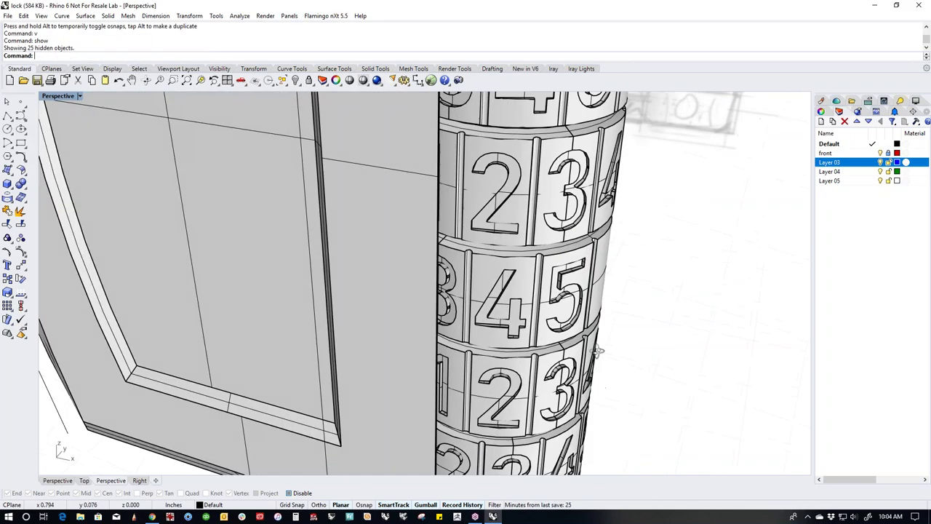
# Isolate the sixth dial ring, directly above the lowest one, by hiding everything else.
pyautogui.moveTo(602, 365); pyautogui.dragTo(538, 337, button='right')
pyautogui.scroll(3, 526, 366)
pyautogui.click(502, 351)
pyautogui.write('ii')
pyautogui.press('Return')
pyautogui.moveTo(499, 349); pyautogui.dragTo(459, 367, button='right')
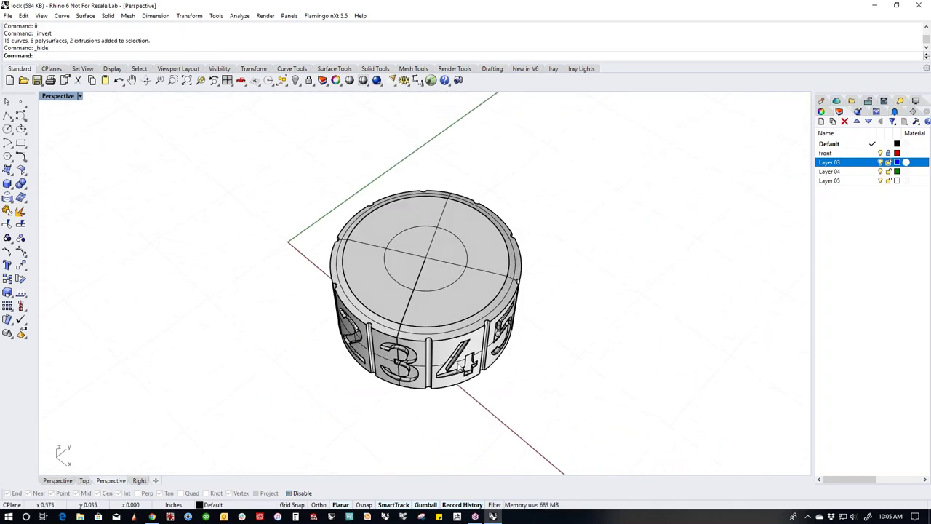
# Centre the sixth ring's gumball, rotate the ring about its vertical axis so 3, 4 and 5 face front, and show the hidden objects.
pyautogui.click(429, 281)
pyautogui.moveTo(428, 281); pyautogui.dragTo(441, 311, button='right')
pyautogui.write('gr')
pyautogui.press('Return')
pyautogui.click(423, 253)
pyautogui.press('Return')
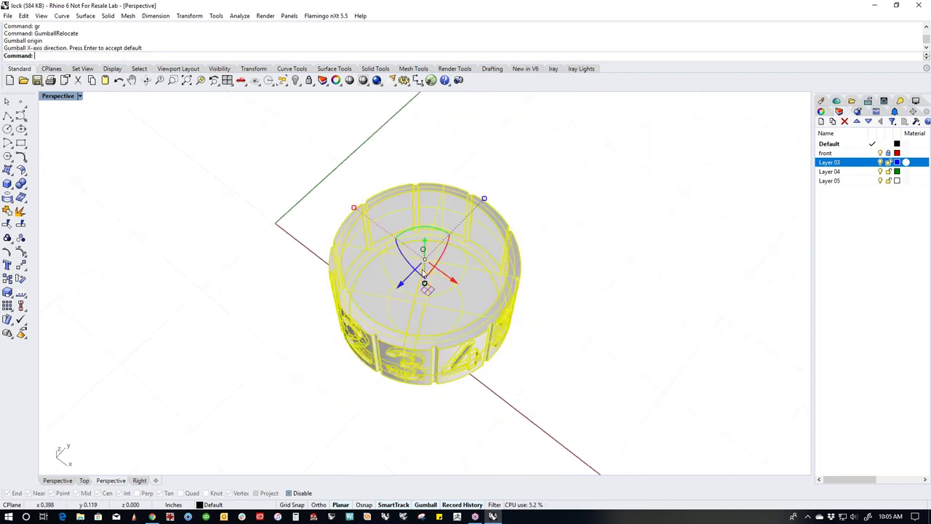
pyautogui.moveTo(434, 234); pyautogui.dragTo(481, 277)
pyautogui.click(537, 329)
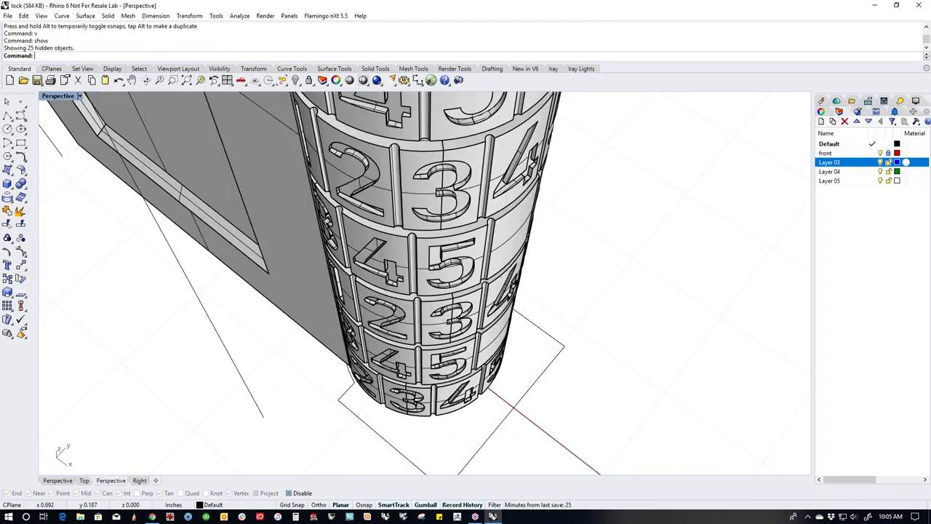
# Isolate the lowest dial ring by inverting the selection and hiding everything else.
pyautogui.scroll(2, 451, 284)
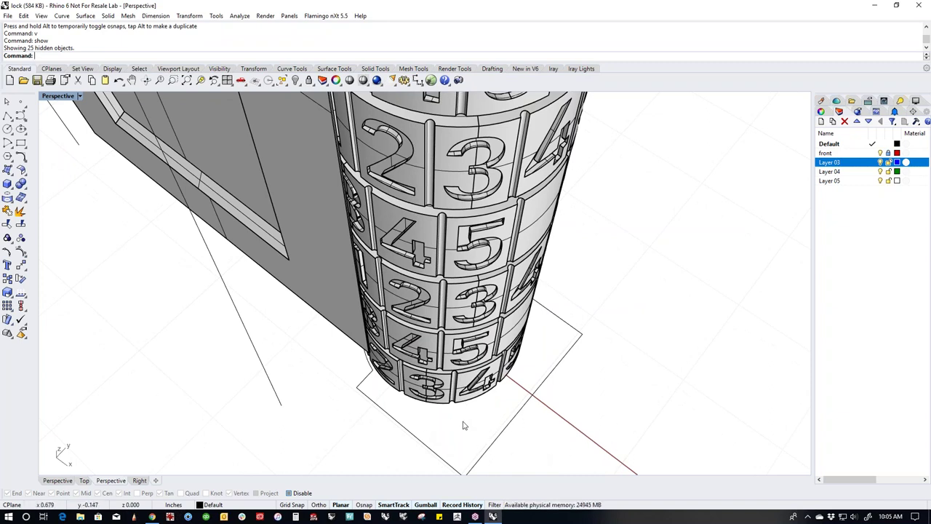
pyautogui.click(477, 387)
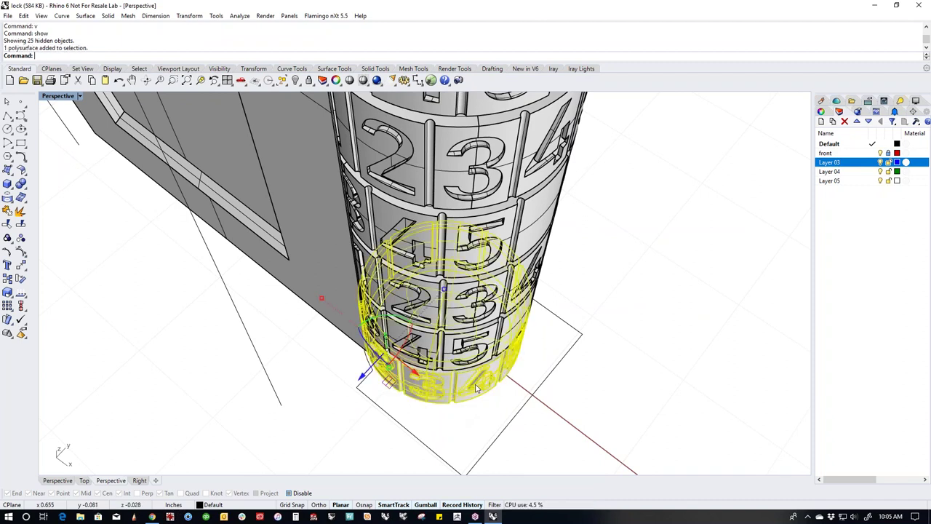
pyautogui.write('ii')
pyautogui.press('Return')
pyautogui.hotkey('ctrl', 'h')
pyautogui.moveTo(477, 388); pyautogui.dragTo(462, 377, button='right')
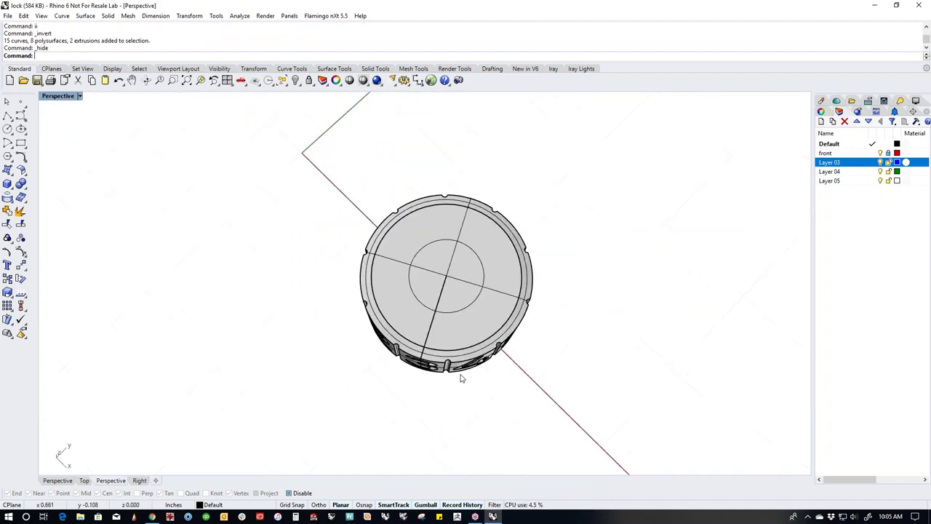
# Centre the lowest ring's gumball, rotate the ring about its vertical axis so 1, 2 and 3 face front, and show the hidden objects.
pyautogui.click(461, 376)
pyautogui.write('gr')
pyautogui.press('Return')
pyautogui.click(447, 274)
pyautogui.press('Return')
pyautogui.moveTo(457, 245); pyautogui.dragTo(444, 225)
pyautogui.click(558, 376)
pyautogui.keyDown('shift'); pyautogui.moveTo(562, 401); pyautogui.dragTo(513, 406, button='right'); pyautogui.keyUp('shift')
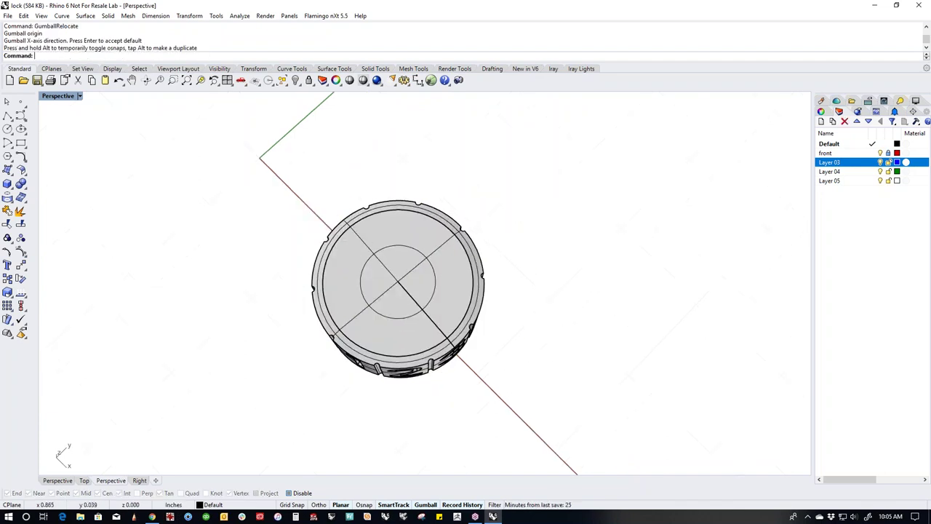
pyautogui.hotkey('ctrl', 'alt', 'h')
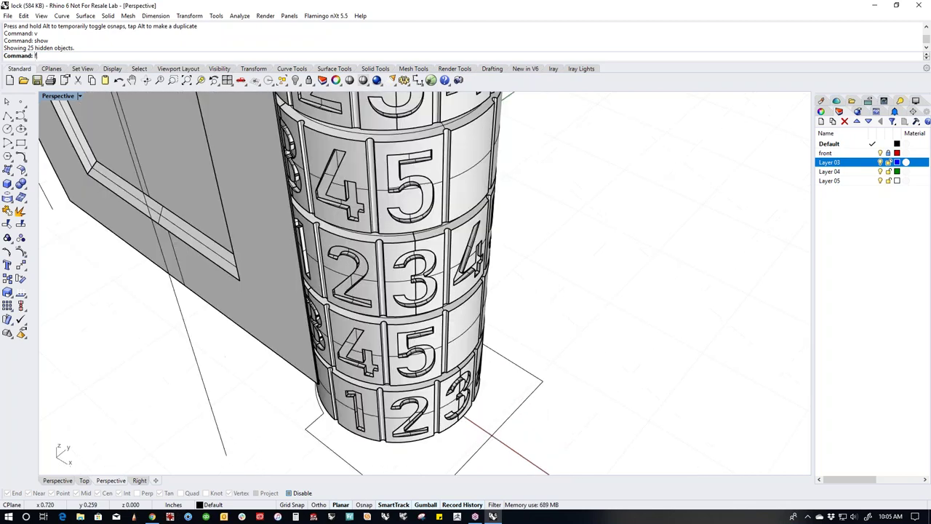
# Rotate the lowest dial ring further about its vertical axis so 4 and 5 face front, and check the stack in the Front view.
pyautogui.hotkey('ctrl', 'f2')
pyautogui.scroll(-3, 551, 342)
pyautogui.hotkey('ctrl', 'f4')
pyautogui.scroll(2, 432, 403)
pyautogui.click(435, 406)
pyautogui.scroll(2, 445, 422)
pyautogui.moveTo(399, 297); pyautogui.dragTo(449, 327)
pyautogui.click(603, 369)
pyautogui.moveTo(603, 368); pyautogui.dragTo(545, 405, button='right')
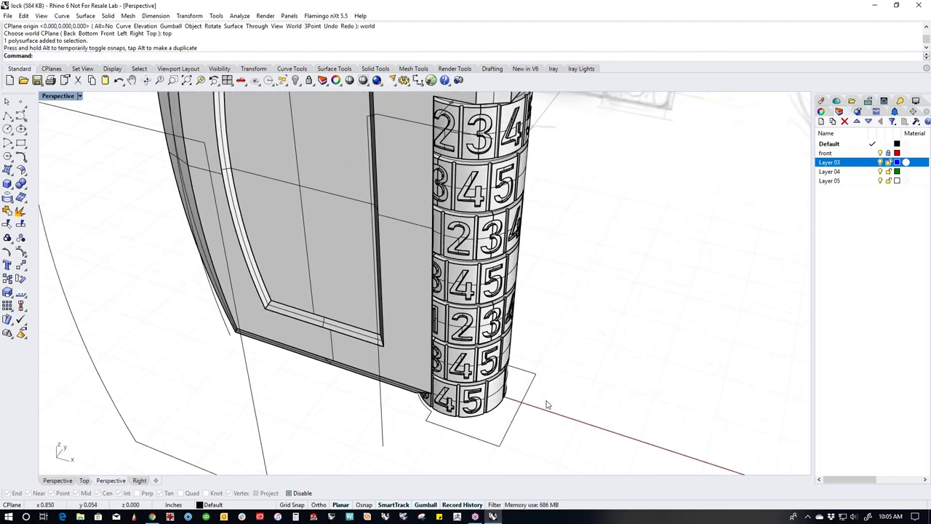
pyautogui.hotkey('ctrl', 'F2')
pyautogui.scroll(-5, 532, 397)
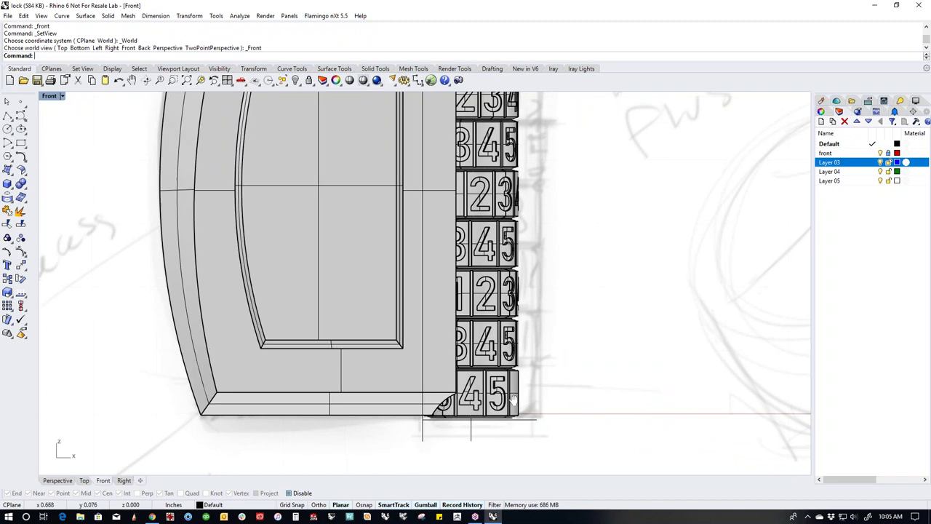
# Check the whole padlock in the Front view, switch to the Perspective view, and save the file.
pyautogui.moveTo(517, 398); pyautogui.dragTo(496, 381, button='right')
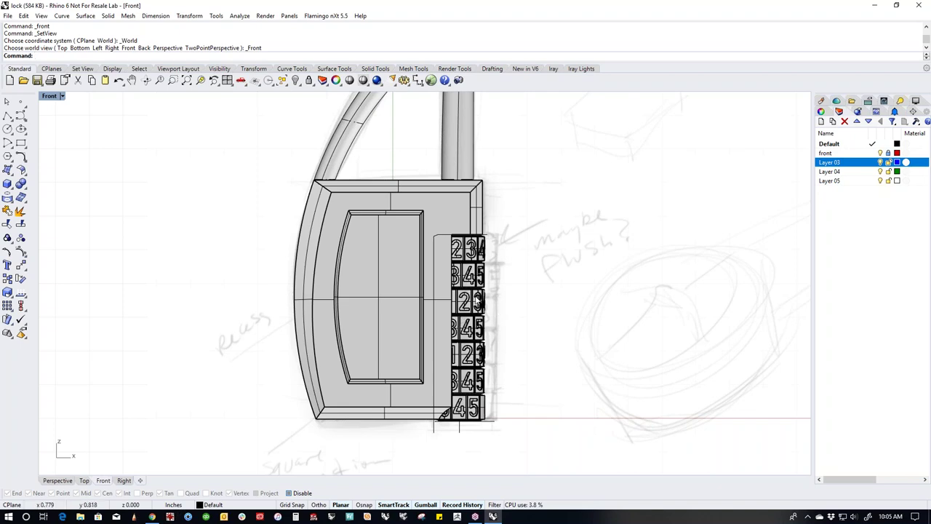
pyautogui.scroll(-2, 513, 338)
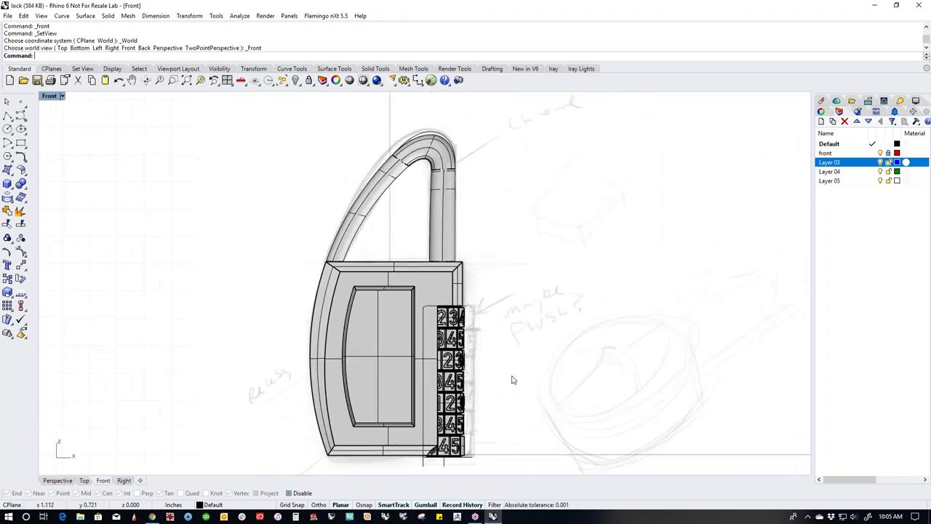
pyautogui.hotkey('ctrl', 'F4')
pyautogui.moveTo(512, 379)
pyautogui.mouseDown(button='right')
pyautogui.moveTo(629, 357)
pyautogui.moveTo(564, 335)
pyautogui.moveTo(534, 364)
pyautogui.moveTo(557, 351)
pyautogui.mouseUp(button='right')
pyautogui.hotkey('ctrl', 's')
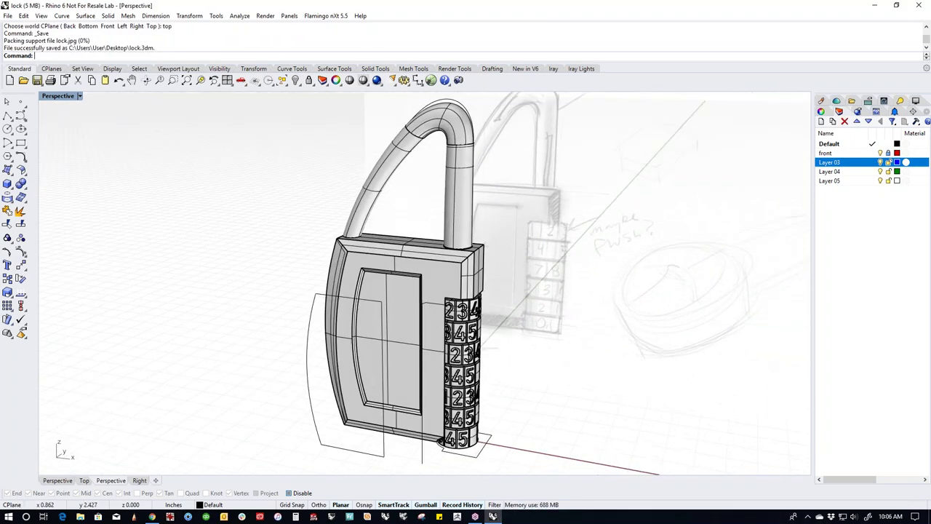
# Select and hide all curves, and turn off the front layer holding the reference sketch.
pyautogui.write('selcrv')
pyautogui.press('Return')
pyautogui.write('h')
pyautogui.press('Return')
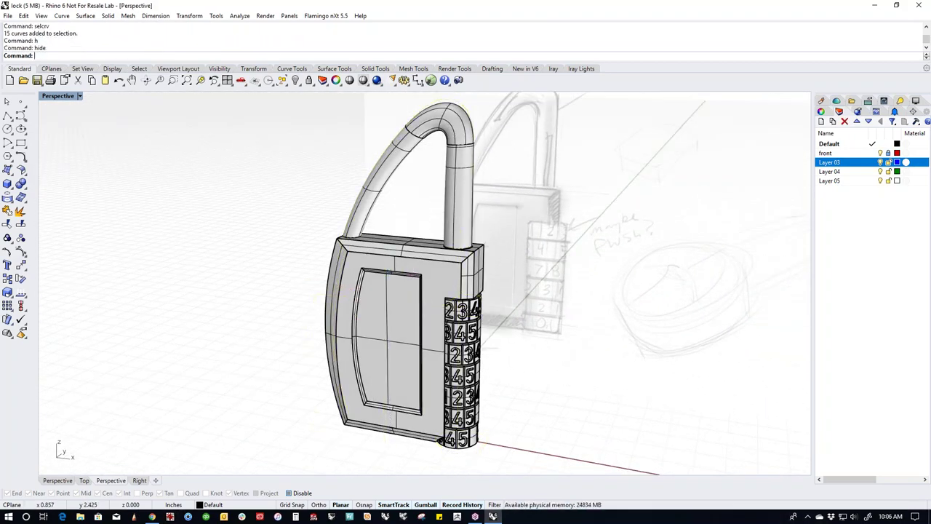
pyautogui.click(880, 153)
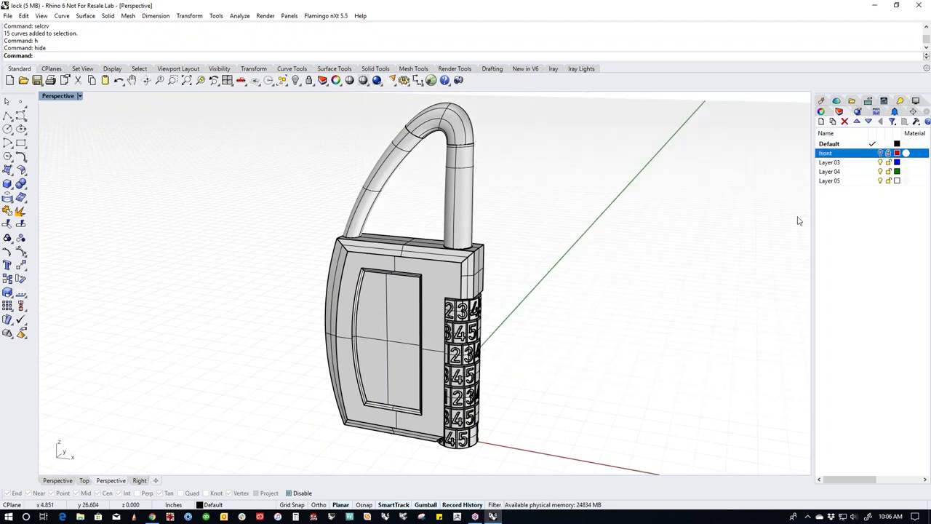
# Set the Perspective viewport to Rendered display mode and make Rhino Render the current renderer.
pyautogui.scroll(-3, 591, 283)
pyautogui.moveTo(591, 283); pyautogui.dragTo(462, 320, button='right')
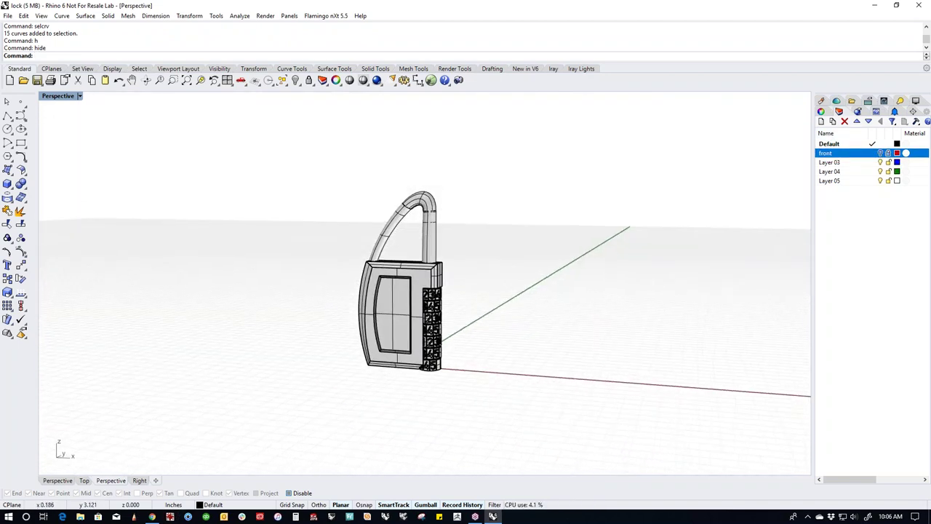
pyautogui.scroll(3, 399, 294)
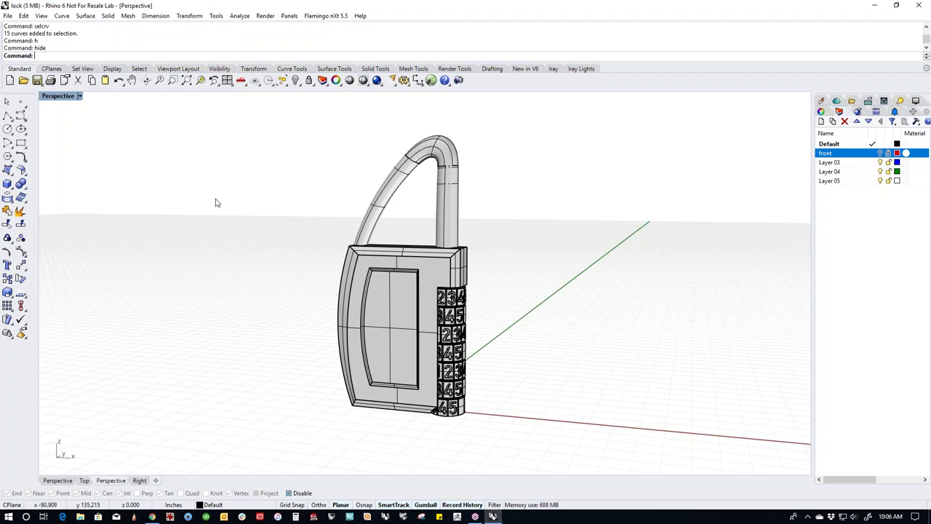
pyautogui.click(80, 97)
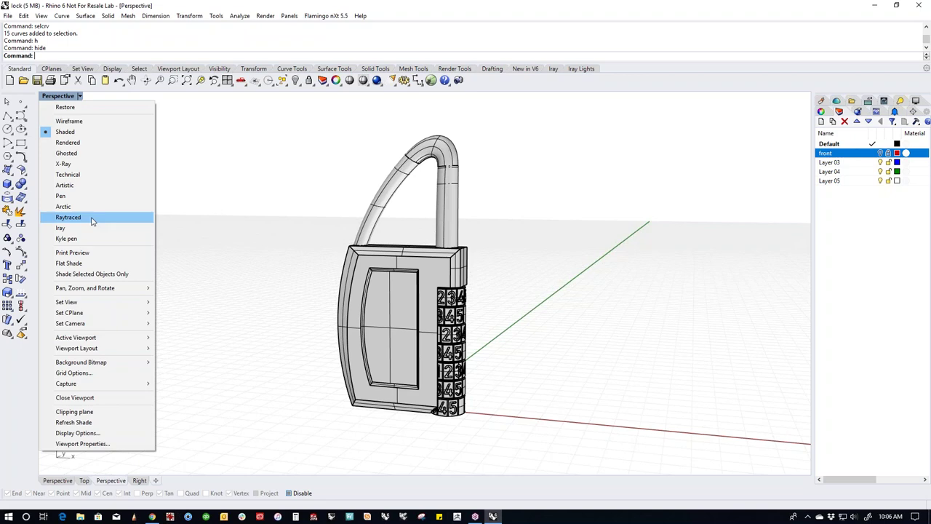
pyautogui.click(68, 144)
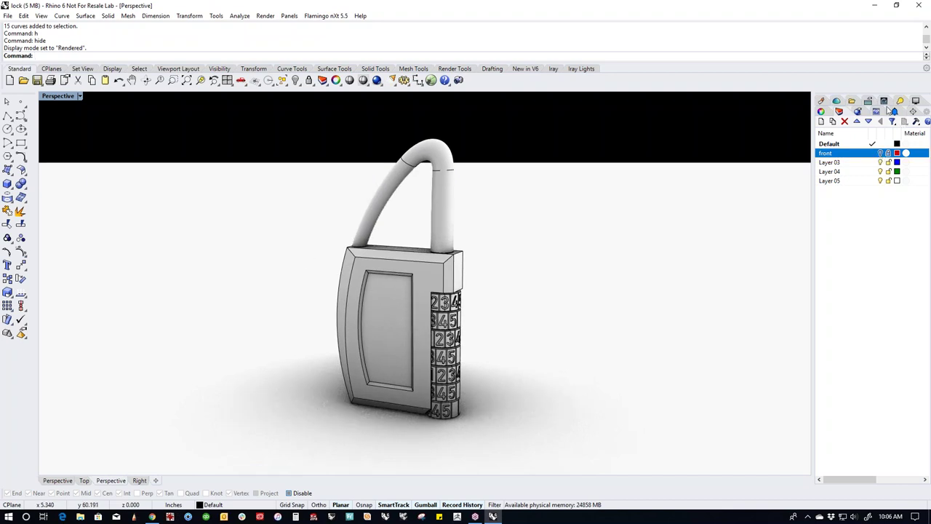
pyautogui.click(326, 16)
pyautogui.moveTo(265, 15)
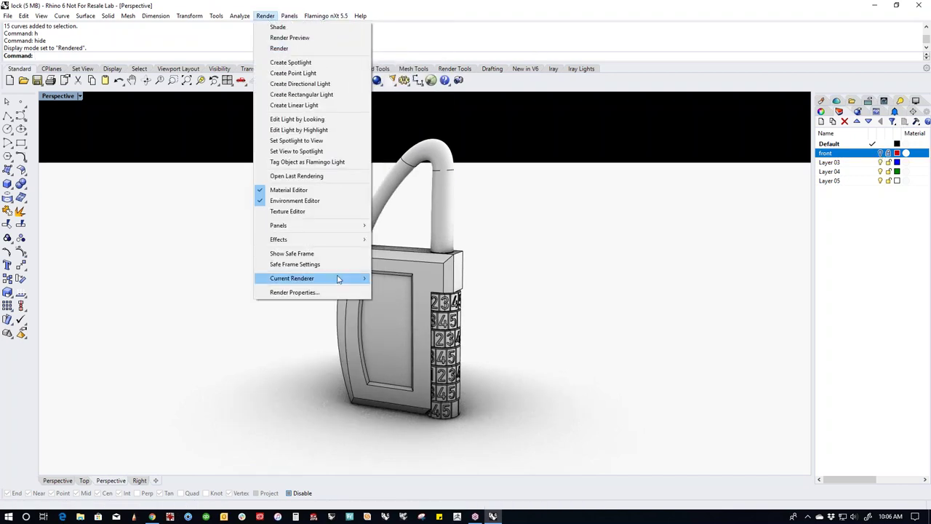
pyautogui.moveTo(309, 278)
pyautogui.click(396, 278)
pyautogui.moveTo(620, 276)
pyautogui.mouseDown(button='right')
pyautogui.moveTo(592, 285)
pyautogui.moveTo(618, 269)
pyautogui.mouseUp(button='right')
# Set the Studio environment's background color to white.
pyautogui.click(839, 112)
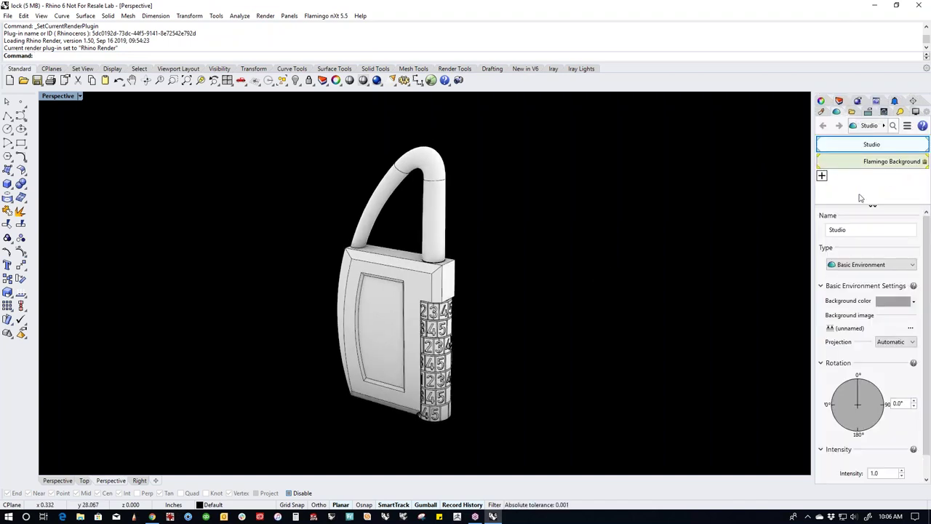
pyautogui.click(899, 305)
pyautogui.moveTo(640, 218); pyautogui.dragTo(595, 179)
pyautogui.click(626, 351)
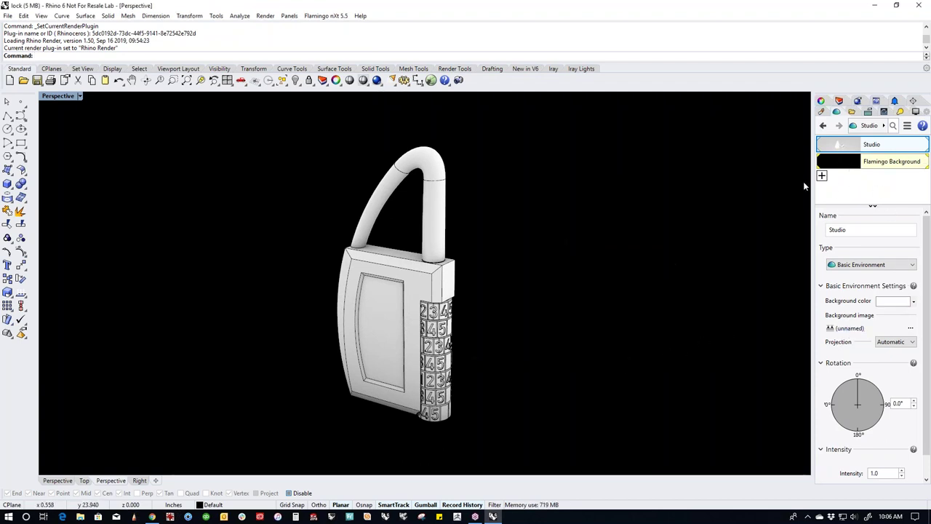
# Reset all render settings to their defaults and confirm the reset.
pyautogui.click(867, 112)
pyautogui.scroll(-5, 898, 432)
pyautogui.scroll(-3, 897, 432)
pyautogui.click(846, 477)
pyautogui.click(513, 259)
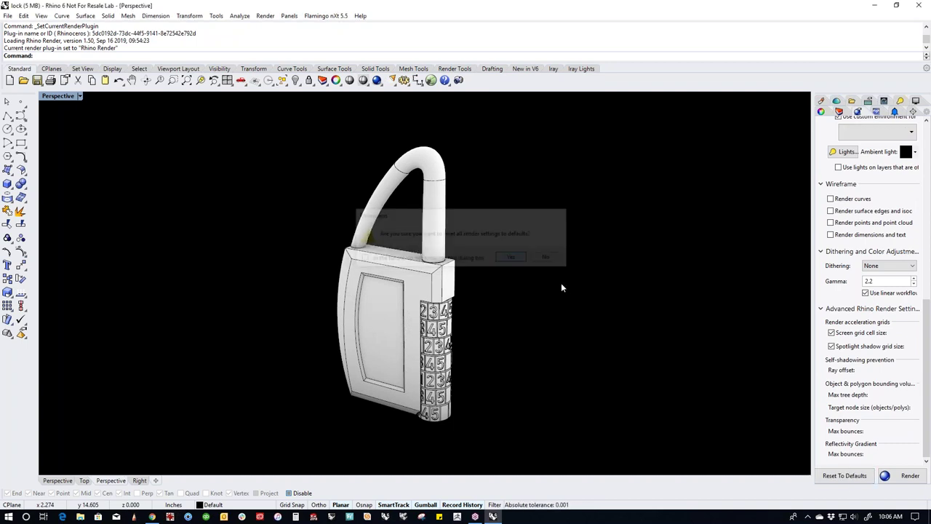
# Rotate the second dial ring so 1, 2 and 3 face front, and the fourth ring so 2, 3 and 4 face front.
pyautogui.keyDown('shift'); pyautogui.moveTo(526, 349); pyautogui.dragTo(575, 320, button='right'); pyautogui.keyUp('shift')
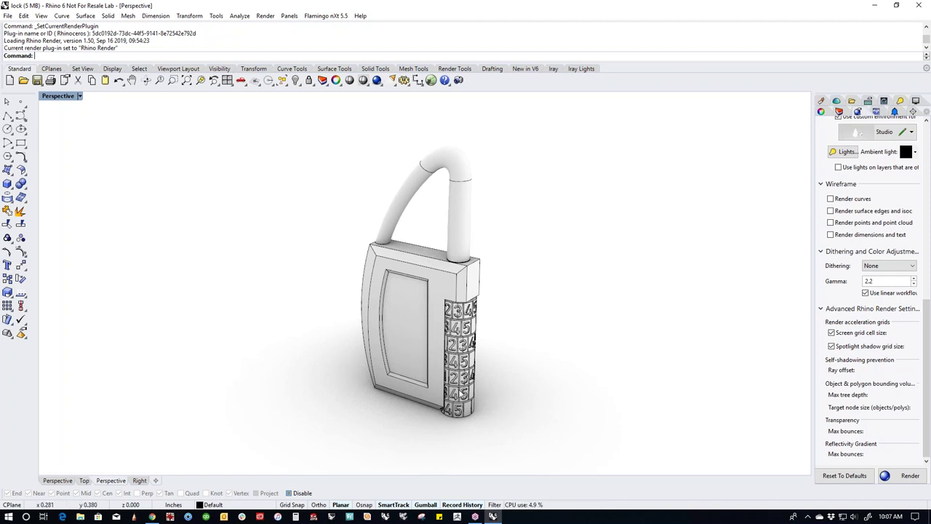
pyautogui.scroll(3, 457, 332)
pyautogui.click(460, 321)
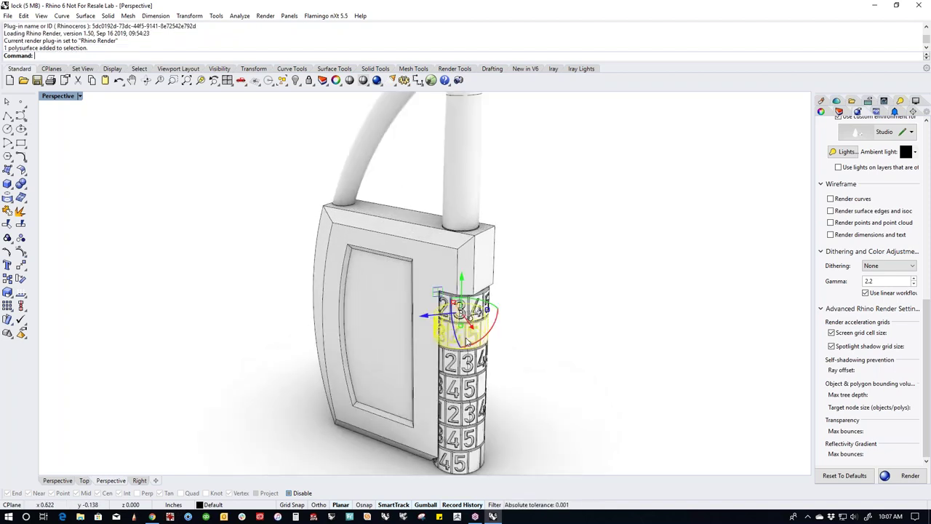
pyautogui.moveTo(499, 306)
pyautogui.mouseDown()
pyautogui.moveTo(496, 323)
pyautogui.moveTo(498, 311)
pyautogui.mouseUp()
pyautogui.click(470, 374)
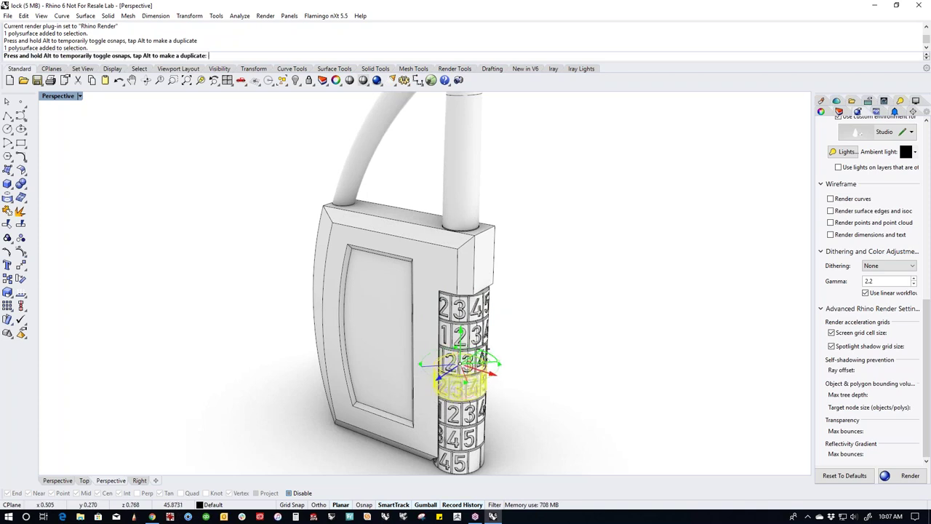
pyautogui.moveTo(460, 384); pyautogui.dragTo(465, 431)
# Undo the stray drag and rotate the sixth dial ring so 1, 2 and 3 face front.
pyautogui.click(477, 435)
pyautogui.hotkey('ctrl', 'z')
pyautogui.click(466, 411)
pyautogui.click(477, 448)
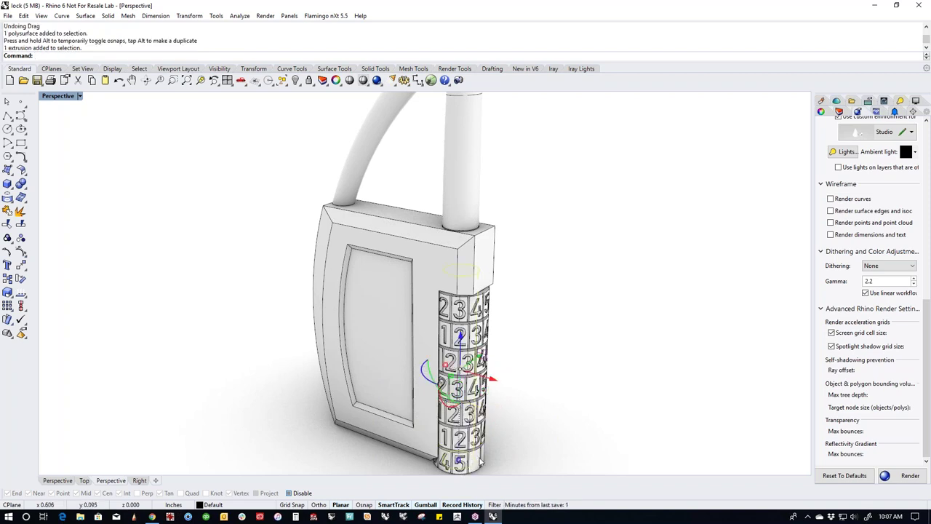
# Rotate the lowest dial ring about its vertical axis so 3 and 4 face front, and clear the selection.
pyautogui.click(489, 460)
pyautogui.moveTo(489, 459); pyautogui.dragTo(457, 469)
pyautogui.click(508, 417)
pyautogui.keyDown('shift'); pyautogui.moveTo(517, 398); pyautogui.dragTo(484, 350, button='right'); pyautogui.keyUp('shift')
pyautogui.click(433, 269)
pyautogui.click(437, 293)
pyautogui.click(528, 404)
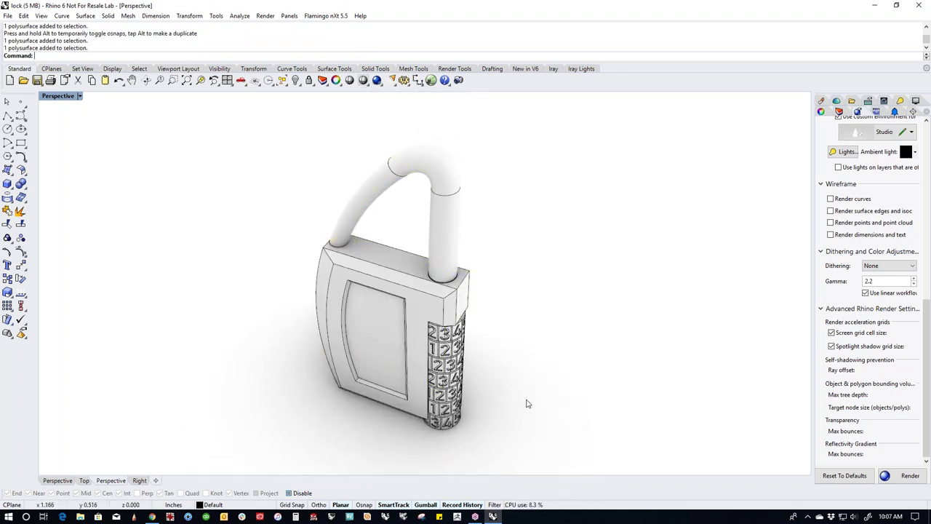
# Create a Metal material and apply it to the padlock's shackle.
pyautogui.moveTo(218, 226); pyautogui.dragTo(586, 449)
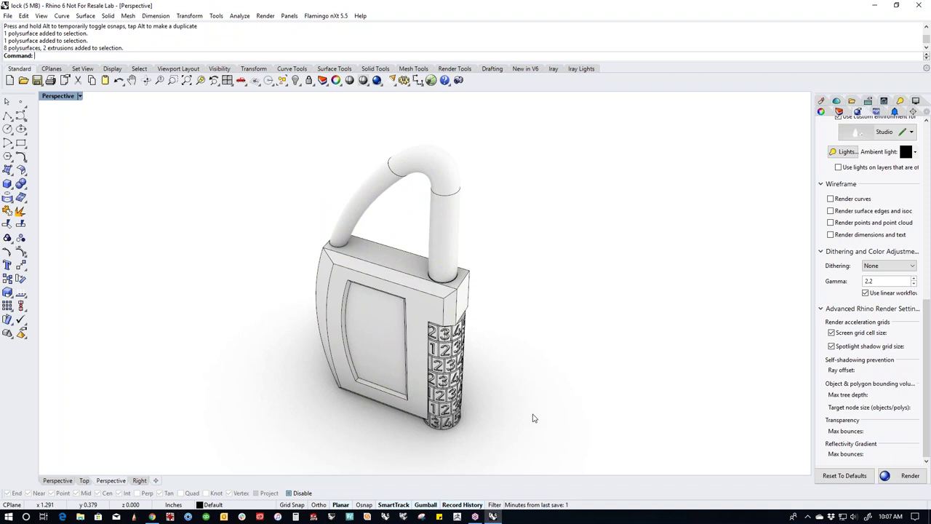
pyautogui.click(822, 109)
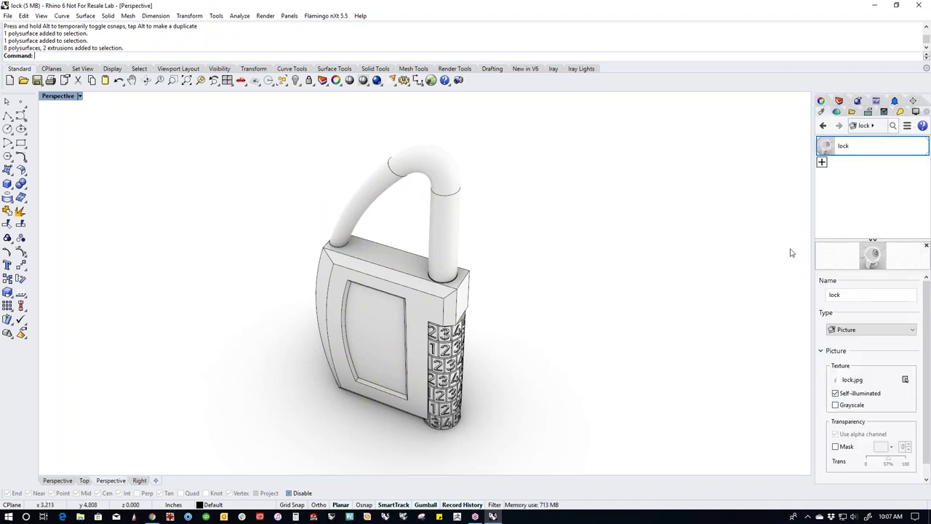
pyautogui.click(825, 164)
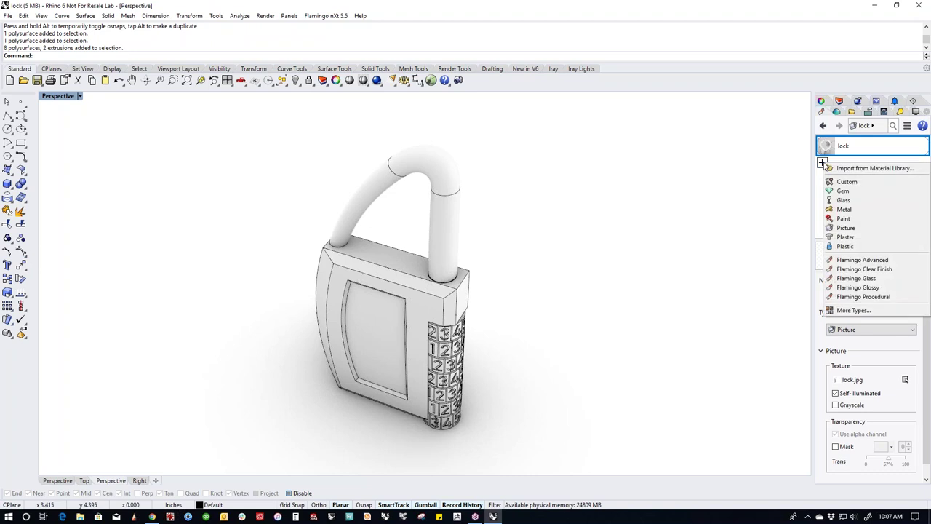
pyautogui.click(844, 209)
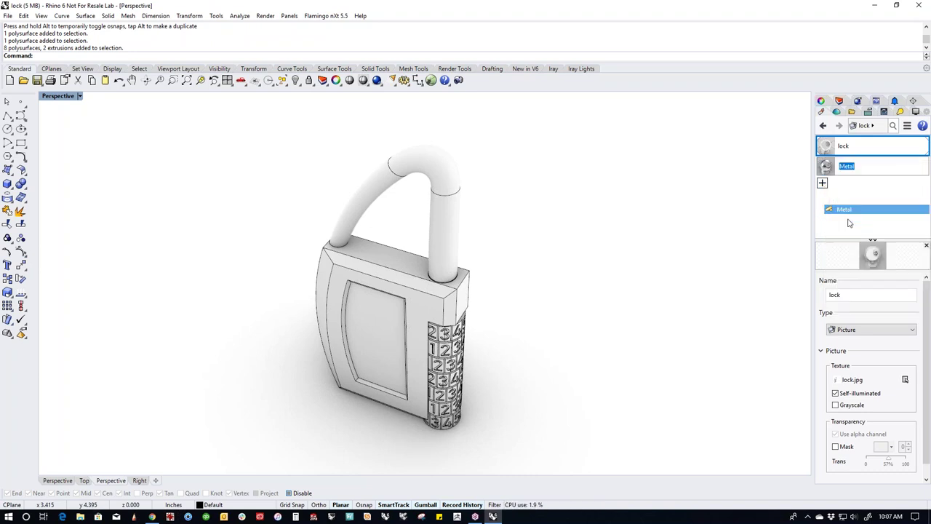
pyautogui.moveTo(826, 166); pyautogui.dragTo(457, 215)
pyautogui.click(509, 241)
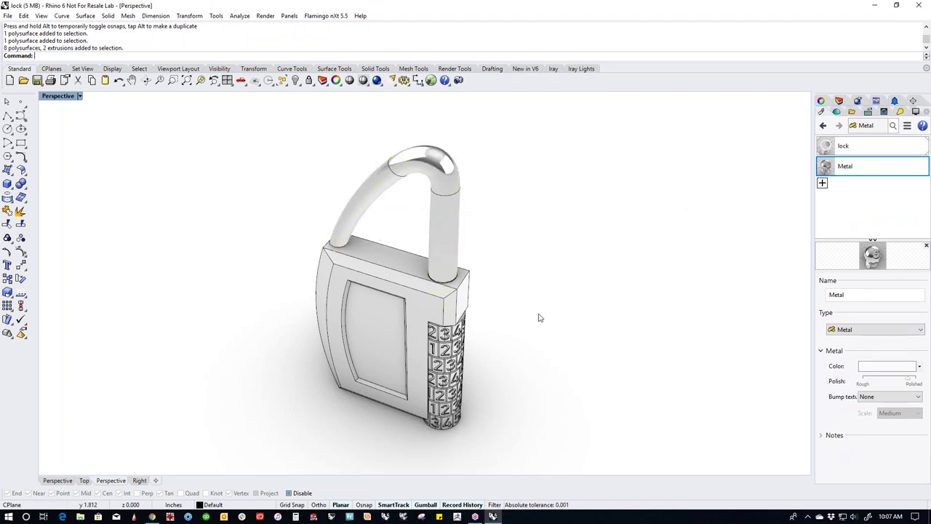
# Create a Paint material and set its color to dark gray, RGB 50, 50, 50.
pyautogui.click(823, 184)
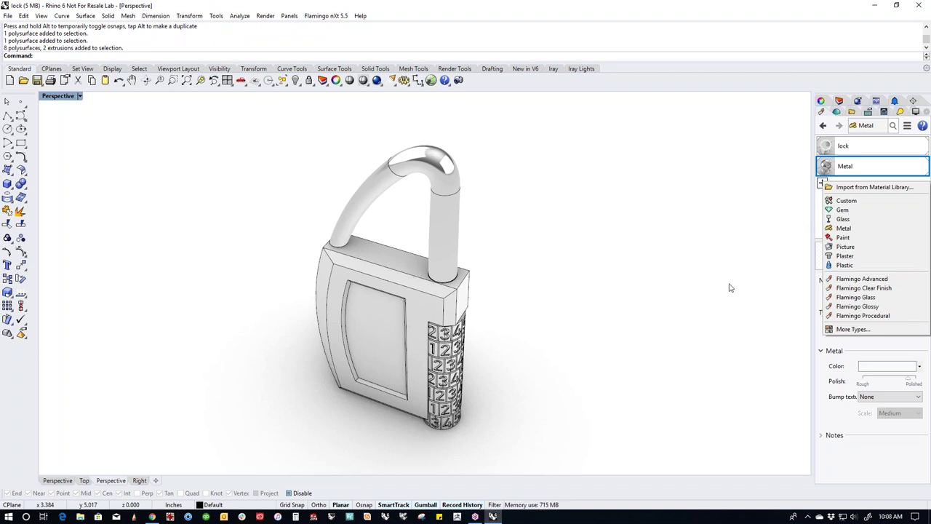
pyautogui.click(843, 237)
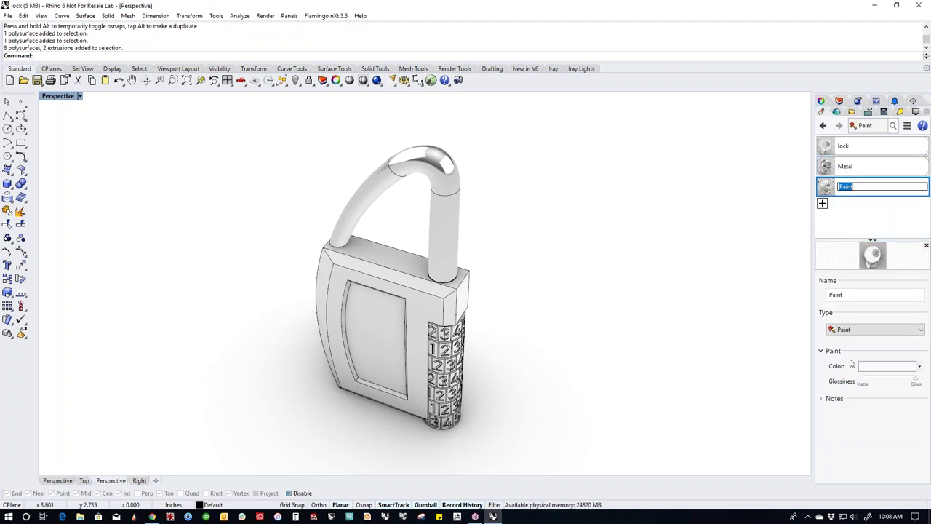
pyautogui.click(878, 371)
pyautogui.moveTo(643, 237)
pyautogui.mouseDown()
pyautogui.moveTo(679, 243)
pyautogui.moveTo(685, 261)
pyautogui.moveTo(688, 242)
pyautogui.mouseUp()
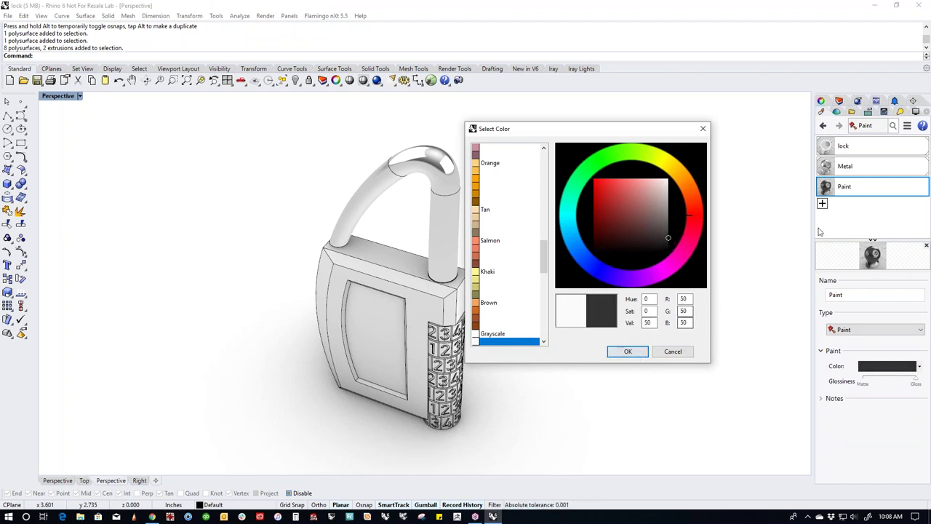
pyautogui.click(628, 354)
# Apply the Paint material to the lock body and lower its glossiness to a mostly matte finish.
pyautogui.moveTo(844, 186)
pyautogui.mouseDown()
pyautogui.moveTo(505, 264)
pyautogui.moveTo(469, 287)
pyautogui.mouseUp()
pyautogui.press('Escape')
pyautogui.moveTo(509, 353)
pyautogui.mouseDown(button='right')
pyautogui.moveTo(503, 371)
pyautogui.moveTo(514, 328)
pyautogui.moveTo(505, 324)
pyautogui.moveTo(493, 347)
pyautogui.mouseUp(button='right')
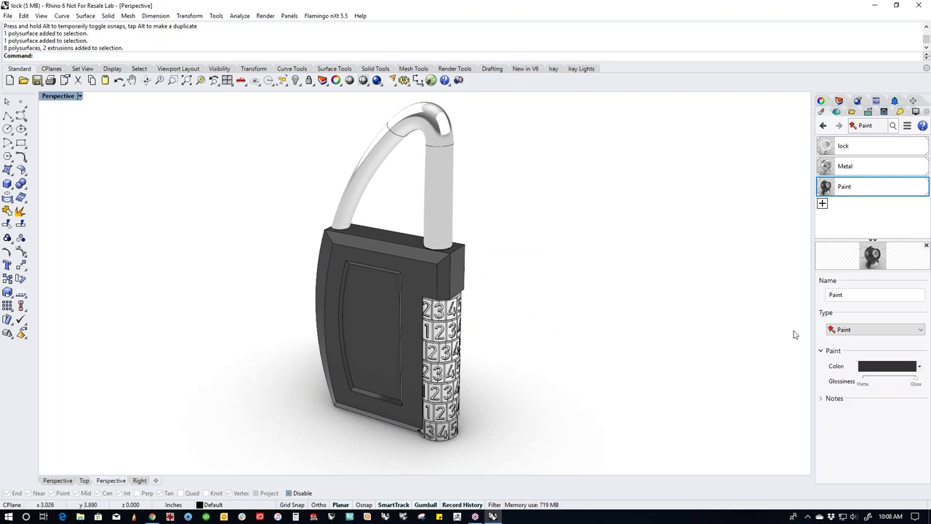
pyautogui.moveTo(917, 382); pyautogui.dragTo(877, 384)
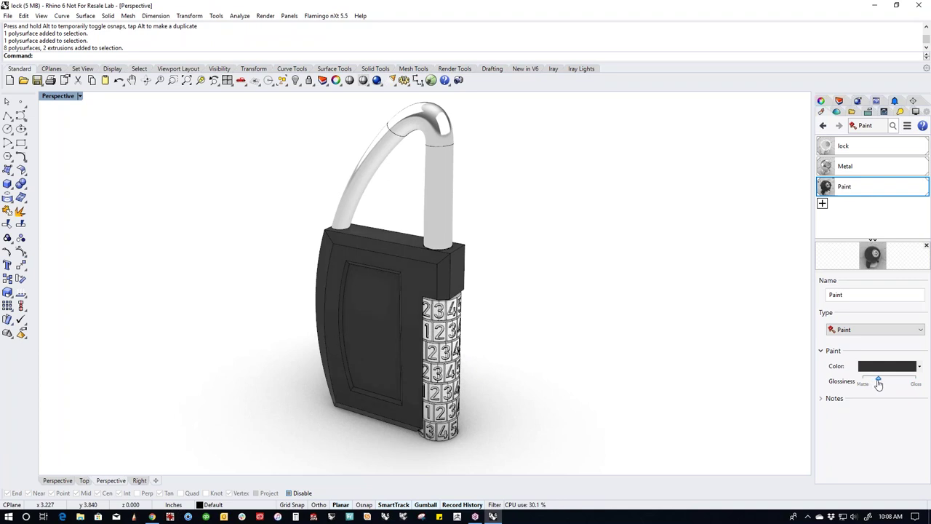
pyautogui.moveTo(490, 337); pyautogui.dragTo(435, 296, button='right')
pyautogui.scroll(5, 435, 295)
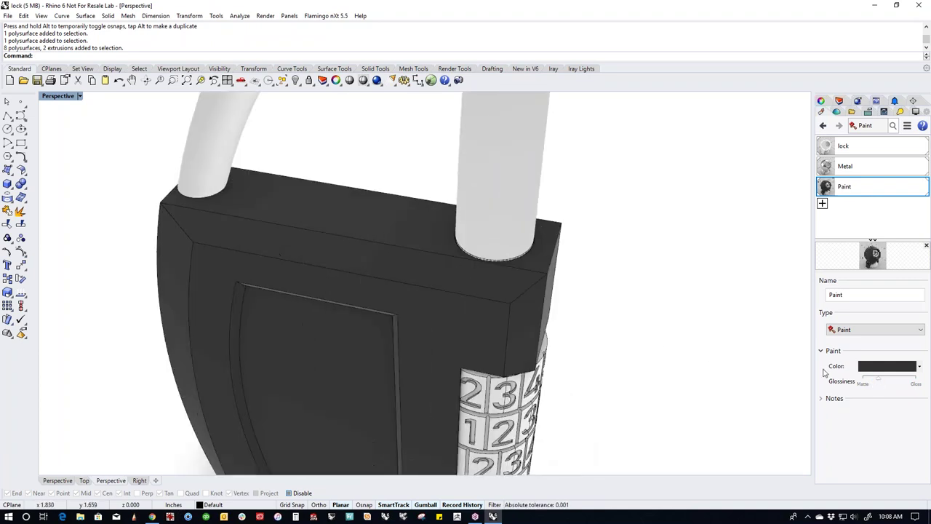
# Select all seven dial rings and assign the Metal material to them.
pyautogui.moveTo(608, 349); pyautogui.dragTo(566, 373, button='right')
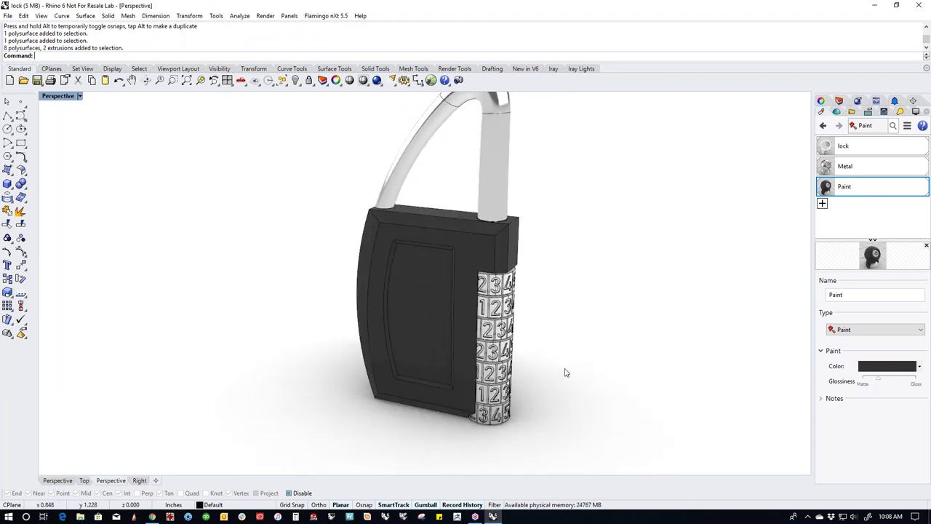
pyautogui.scroll(3, 515, 297)
pyautogui.click(502, 270)
pyautogui.keyDown('shift'); pyautogui.click(502, 302); pyautogui.keyUp('shift')
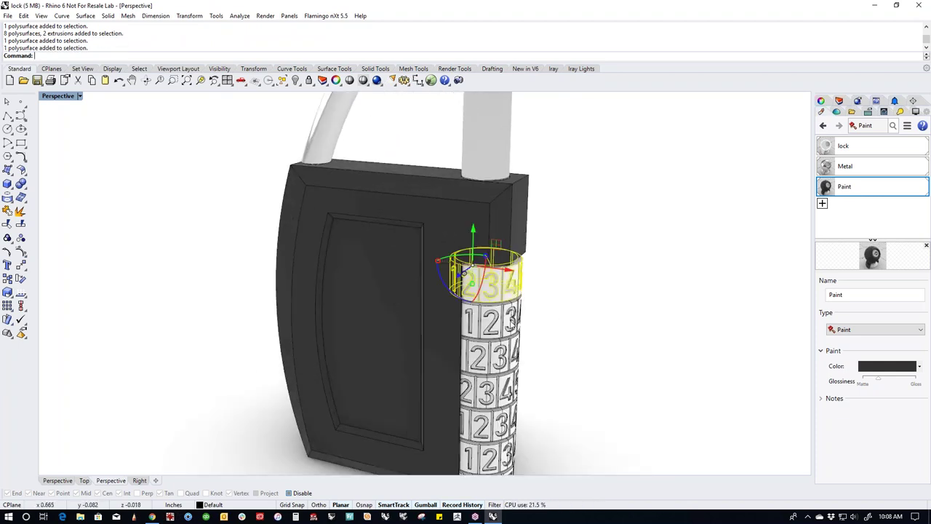
pyautogui.keyDown('shift'); pyautogui.click(502, 335); pyautogui.keyUp('shift')
pyautogui.keyDown('shift'); pyautogui.click(512, 393); pyautogui.keyUp('shift')
pyautogui.keyDown('shift'); pyautogui.click(509, 425); pyautogui.keyUp('shift')
pyautogui.keyDown('shift'); pyautogui.click(515, 444); pyautogui.keyUp('shift')
pyautogui.click(553, 458)
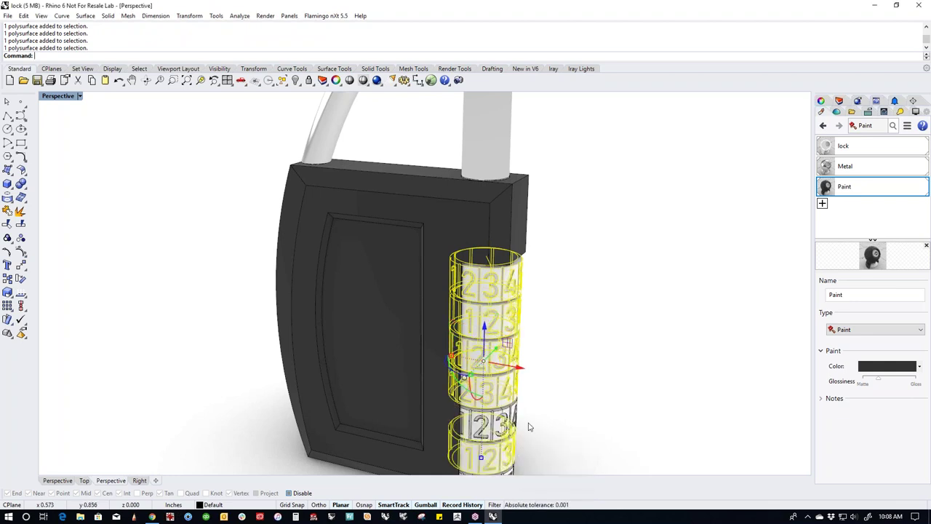
pyautogui.keyDown('shift'); pyautogui.click(516, 417); pyautogui.keyUp('shift')
pyautogui.keyDown('shift'); pyautogui.moveTo(548, 442); pyautogui.dragTo(539, 375, button='right'); pyautogui.keyUp('shift')
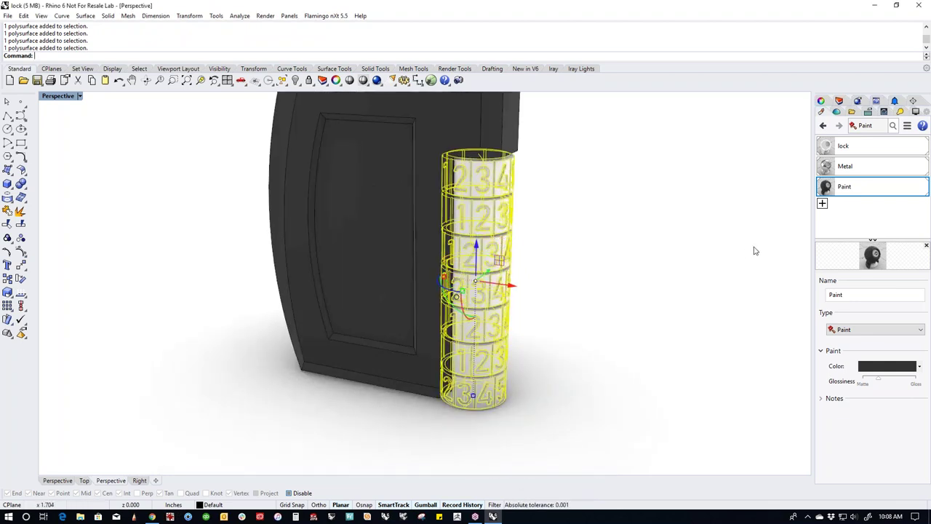
pyautogui.click(828, 169)
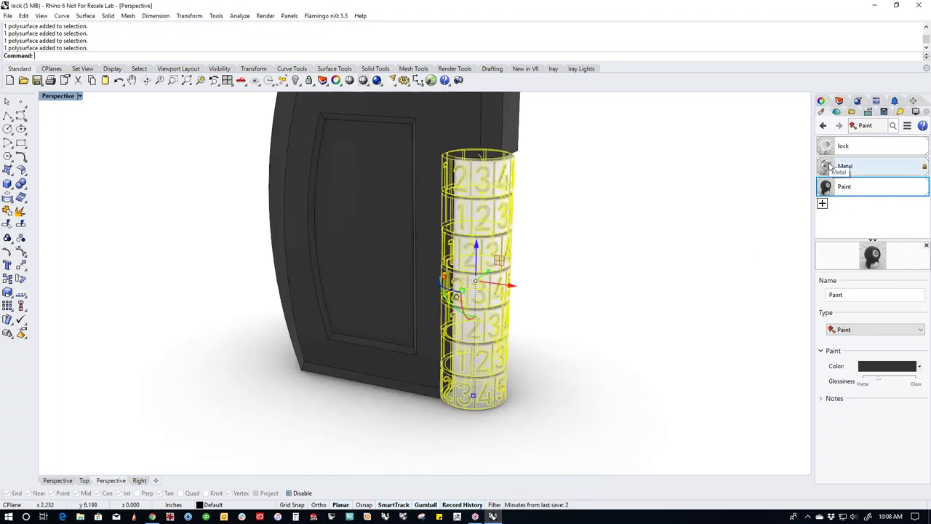
pyautogui.rightClick(825, 166)
pyautogui.click(858, 171)
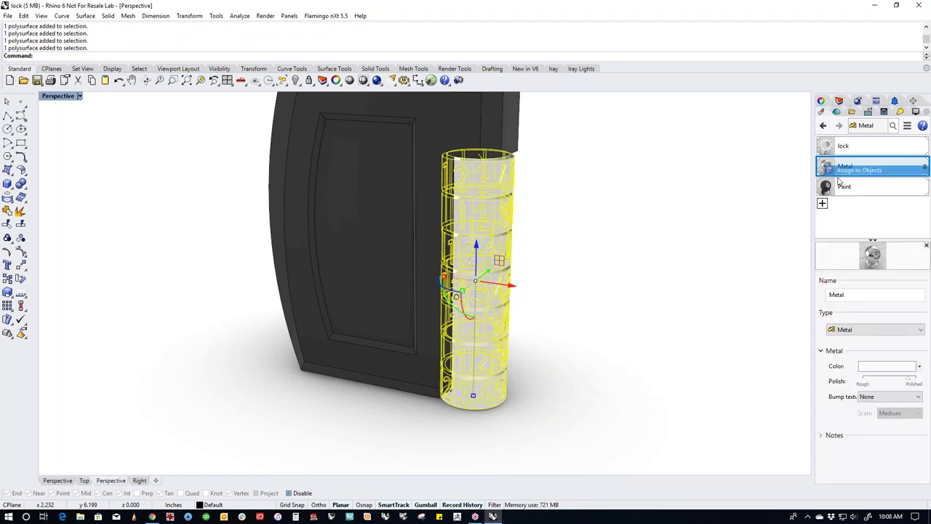
# Assign the Paint material to the recessed faces of digits 2, 3 and 4 on the topmost dial ring.
pyautogui.moveTo(597, 302); pyautogui.dragTo(558, 335, button='right')
pyautogui.scroll(5, 463, 225)
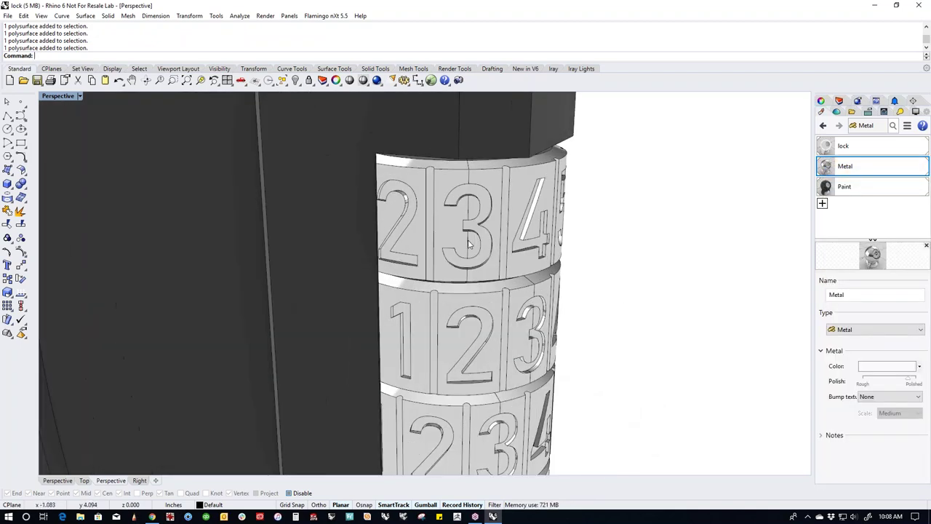
pyautogui.scroll(4, 391, 204)
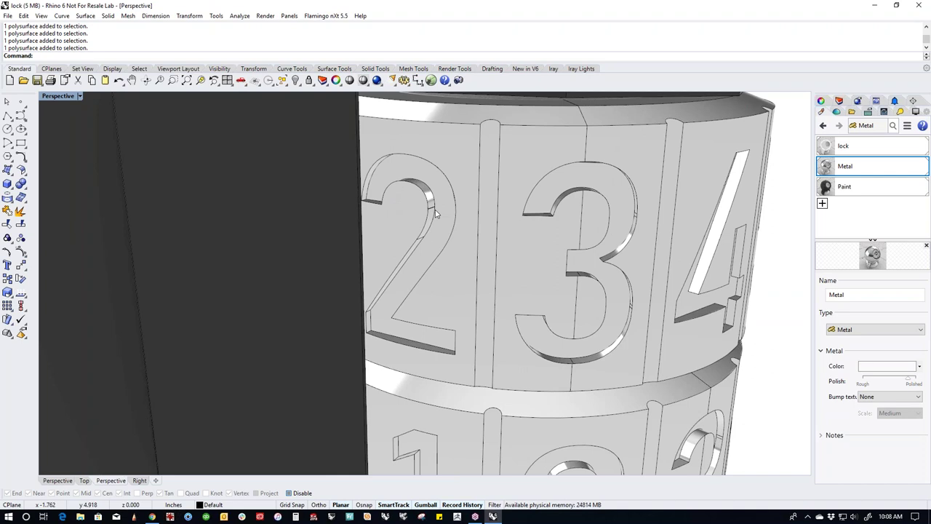
pyautogui.keyDown('ctrl'); pyautogui.keyDown('shift'); pyautogui.click(437, 225); pyautogui.keyUp('shift'); pyautogui.keyUp('ctrl')
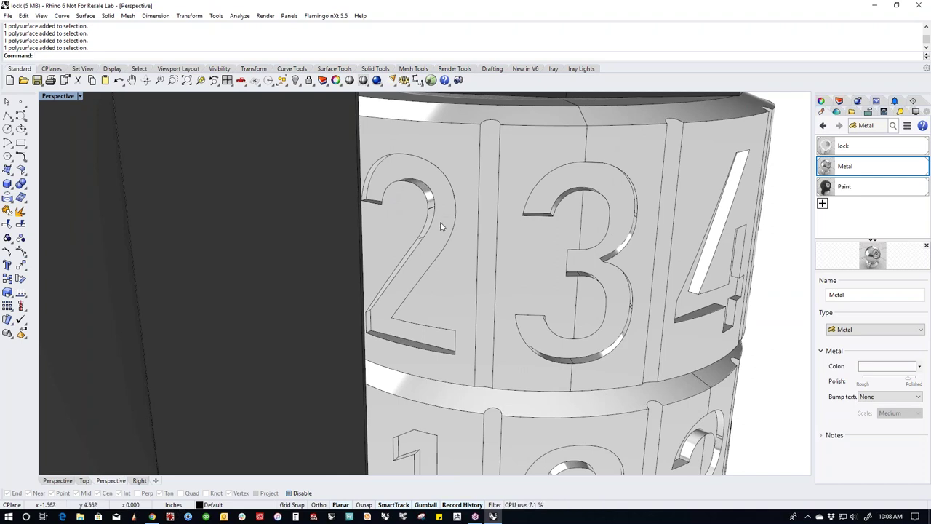
pyautogui.keyDown('ctrl'); pyautogui.keyDown('shift'); pyautogui.click(548, 198); pyautogui.keyUp('shift'); pyautogui.keyUp('ctrl')
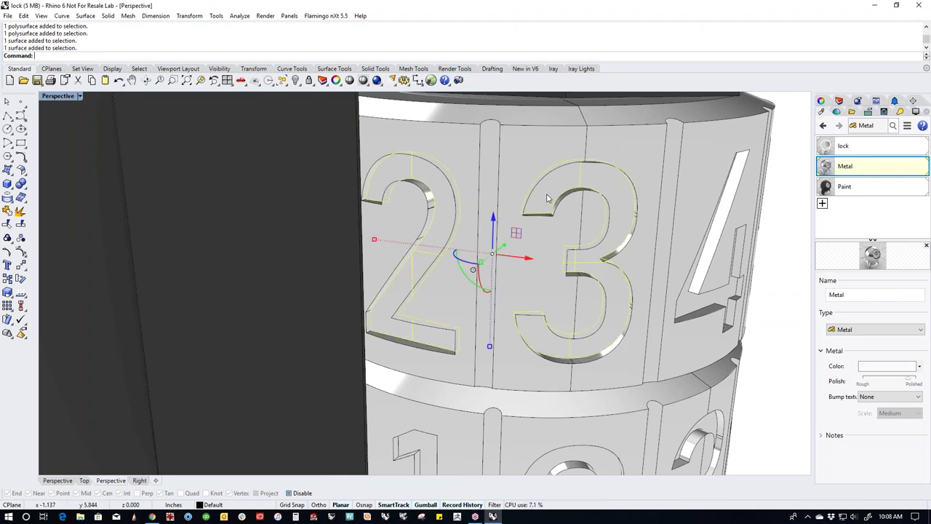
pyautogui.keyDown('ctrl'); pyautogui.keyDown('shift'); pyautogui.click(694, 309); pyautogui.keyUp('shift'); pyautogui.keyUp('ctrl')
pyautogui.rightClick(833, 186)
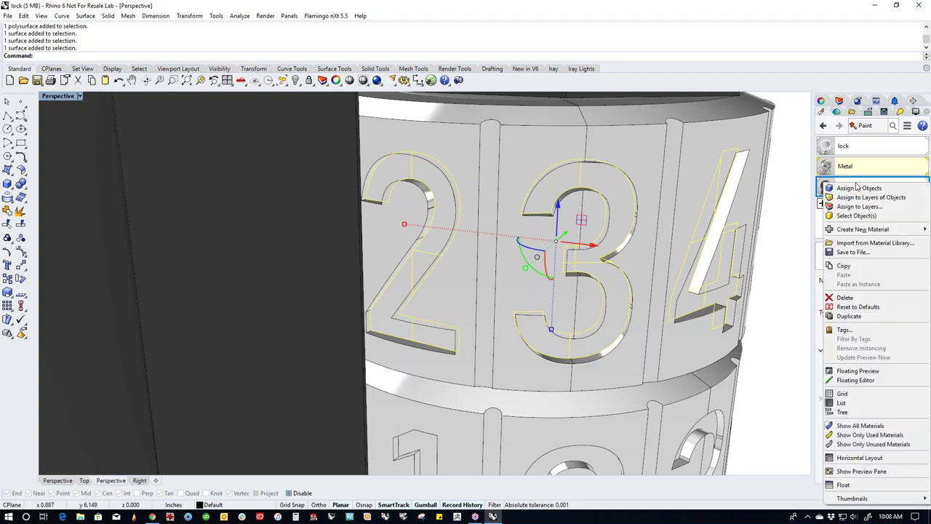
pyautogui.click(859, 188)
pyautogui.scroll(-5, 675, 274)
pyautogui.scroll(3, 676, 274)
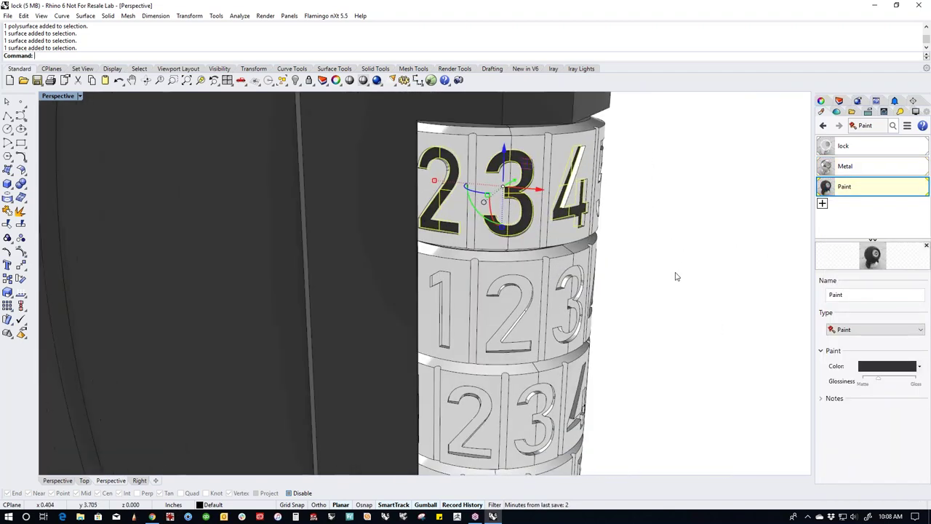
pyautogui.scroll(-3, 547, 256)
# Assign the Paint material to the recessed face of digit 5 on the topmost dial ring.
pyautogui.moveTo(578, 285); pyautogui.dragTo(510, 280, button='right')
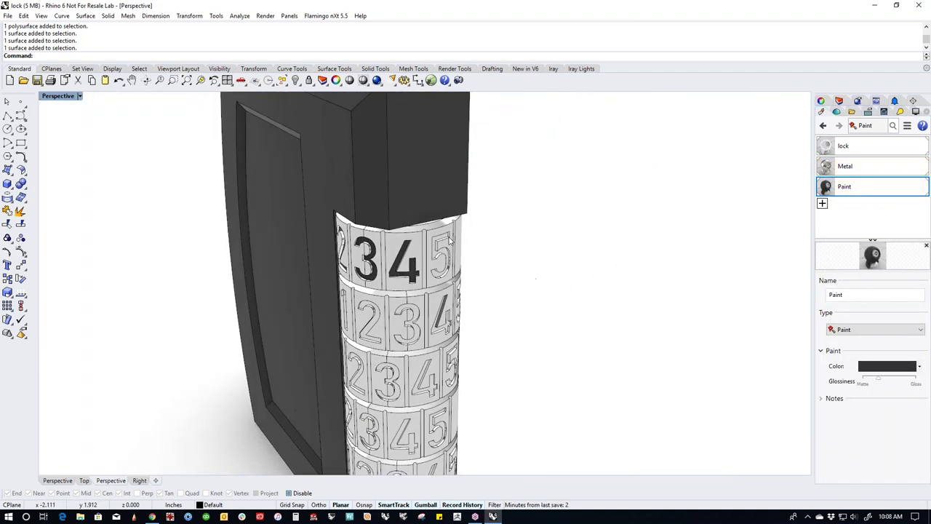
pyautogui.scroll(5, 425, 281)
pyautogui.click(382, 322)
pyautogui.click(590, 290)
pyautogui.click(405, 366)
pyautogui.click(599, 323)
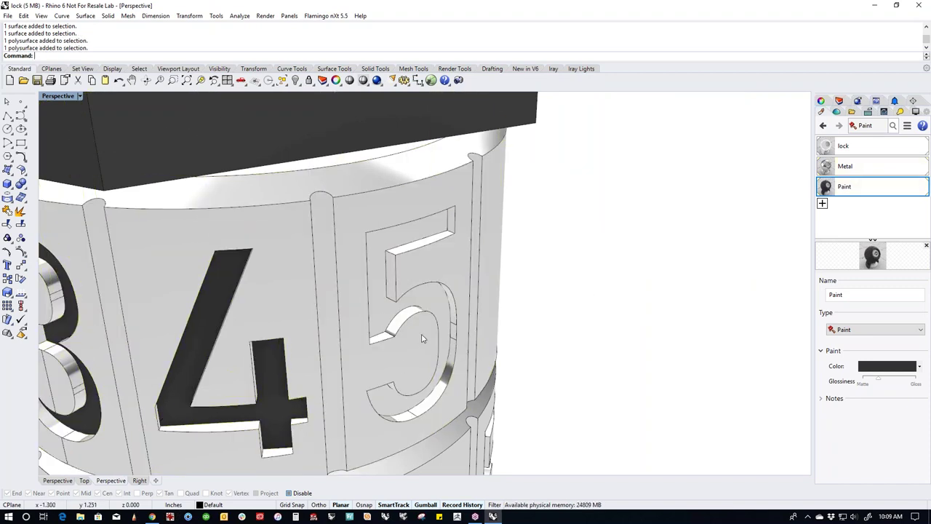
pyautogui.click(378, 314)
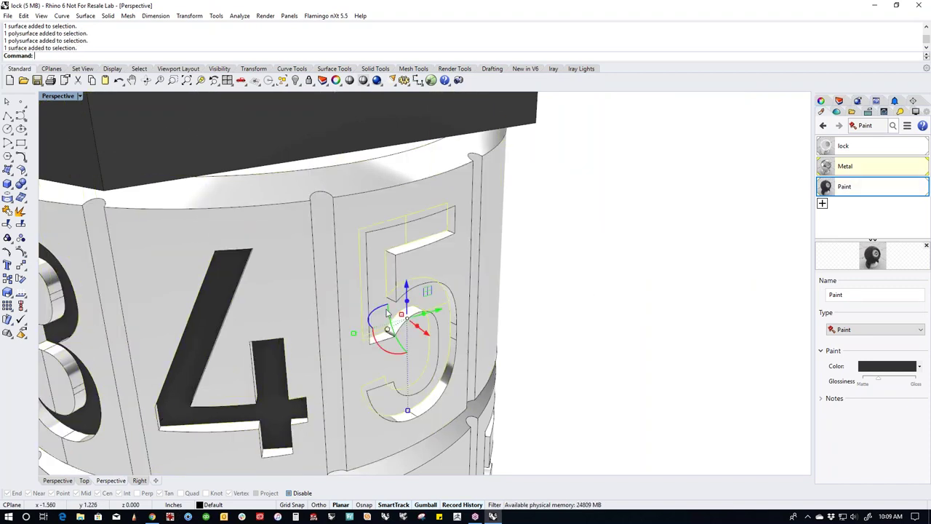
pyautogui.rightClick(829, 187)
pyautogui.click(848, 190)
pyautogui.scroll(-5, 607, 308)
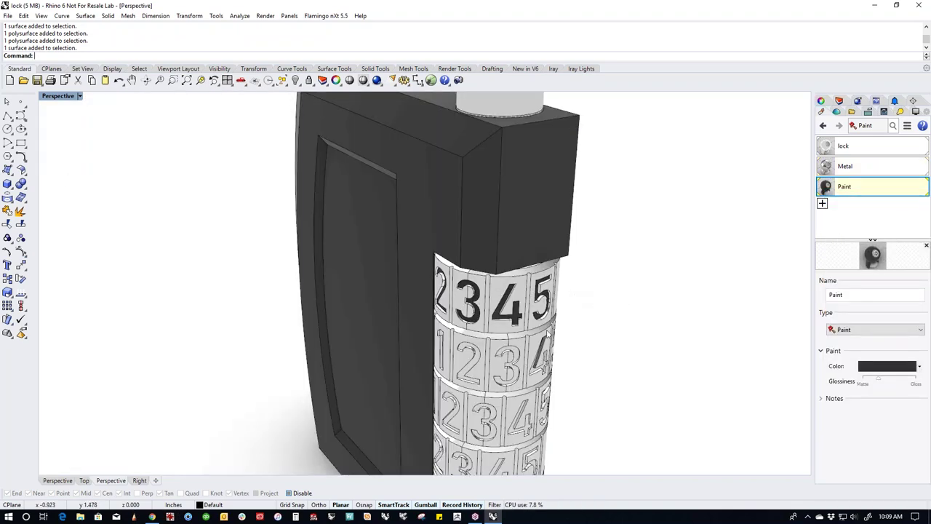
# Select the recessed faces of digits 1 through 5 on the second dial ring from the top.
pyautogui.scroll(8, 513, 251)
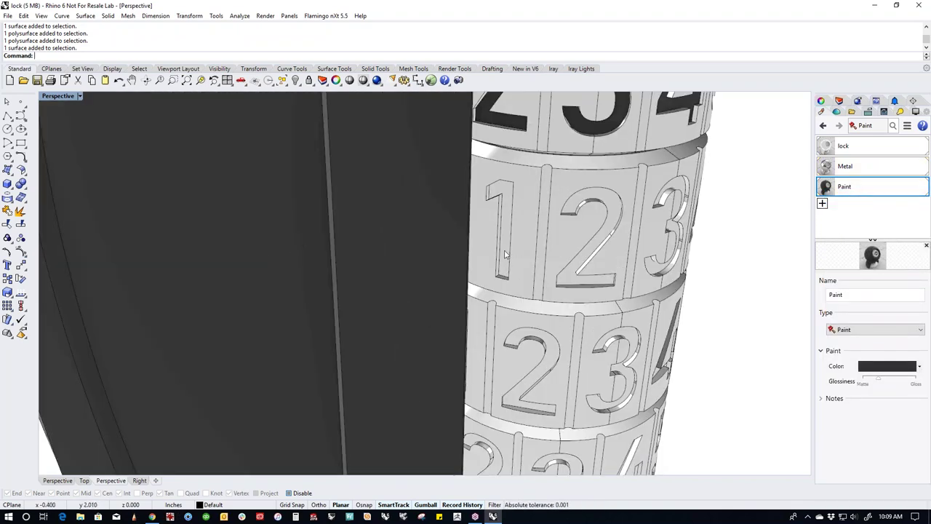
pyautogui.click(512, 252)
pyautogui.keyDown('shift'); pyautogui.click(575, 282); pyautogui.keyUp('shift')
pyautogui.keyDown('shift'); pyautogui.click(653, 271); pyautogui.keyUp('shift')
pyautogui.moveTo(713, 310); pyautogui.dragTo(379, 229, button='right')
pyautogui.keyDown('shift'); pyautogui.click(393, 229); pyautogui.keyUp('shift')
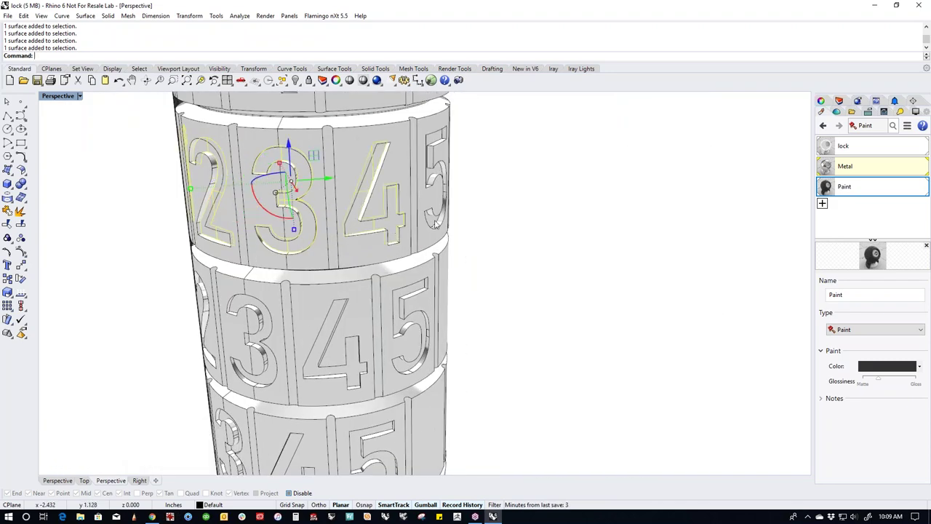
pyautogui.scroll(5, 435, 225)
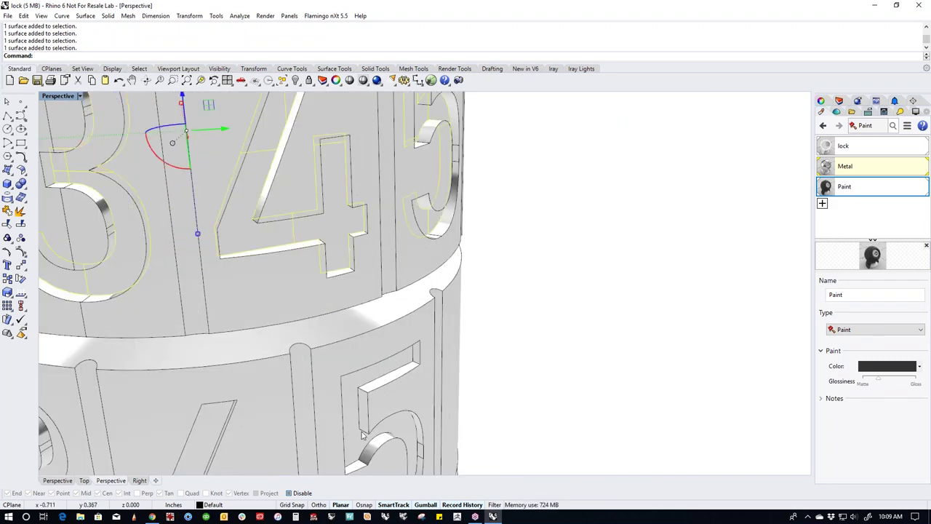
# Add the recessed faces of digits 2 through 5 on the third dial ring to the selection.
pyautogui.scroll(-4, 249, 386)
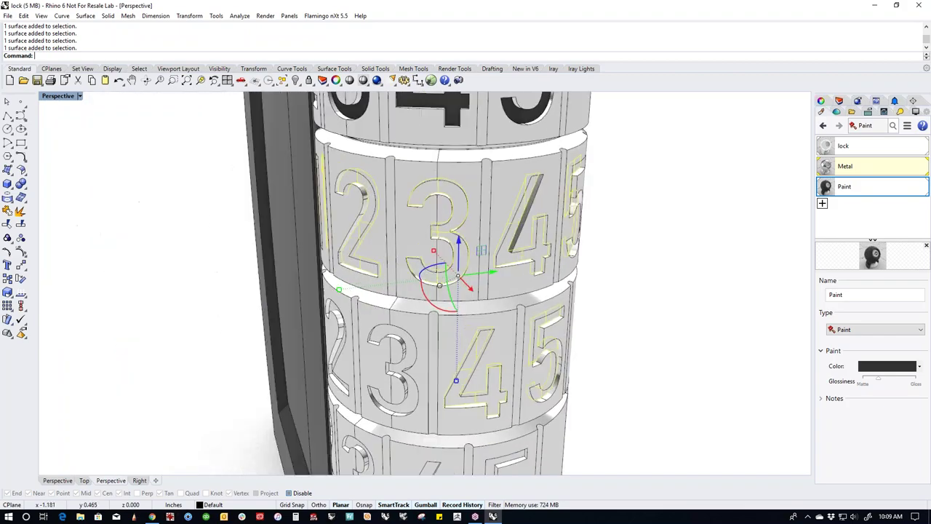
pyautogui.scroll(8, 379, 358)
pyautogui.scroll(-4, 377, 358)
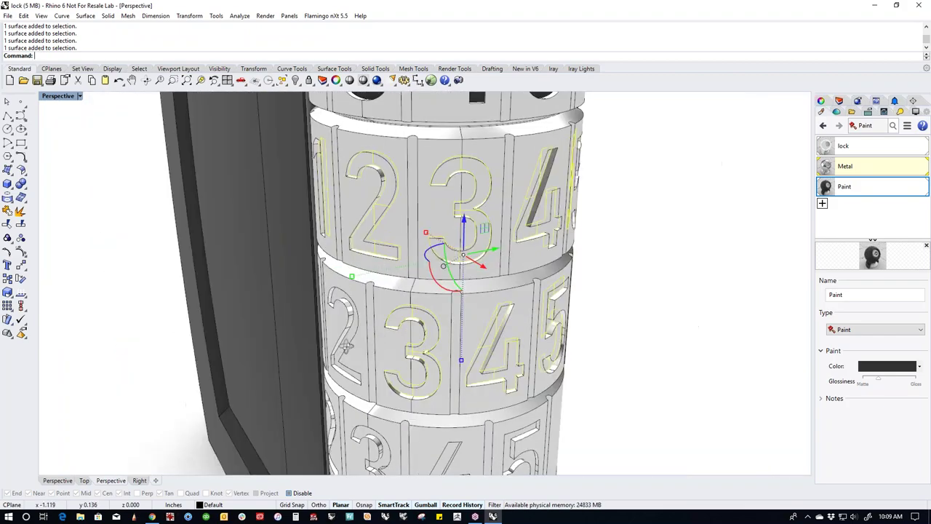
pyautogui.scroll(6, 374, 359)
pyautogui.scroll(-5, 373, 357)
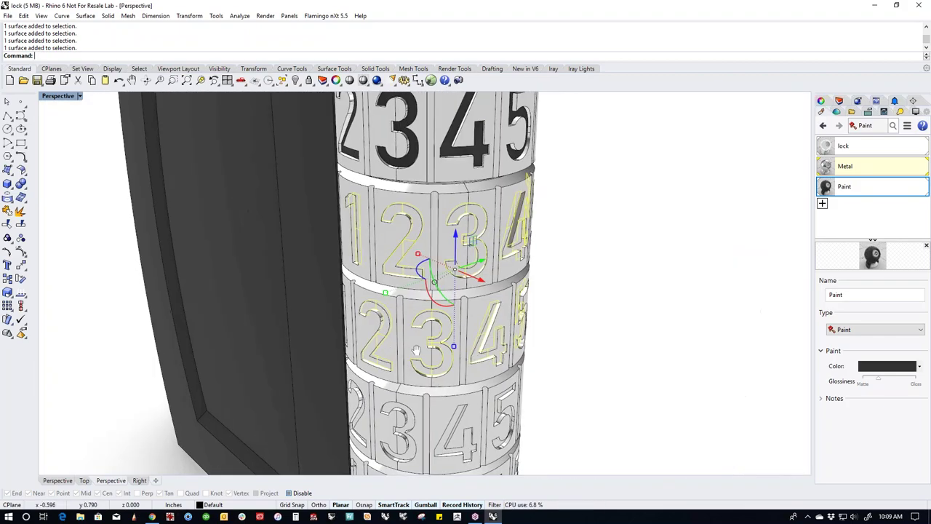
pyautogui.scroll(3, 404, 346)
# Add the recessed faces of digits 2 through 5 on the fourth dial ring to the selection.
pyautogui.keyDown('ctrl'); pyautogui.keyDown('shift'); pyautogui.click(372, 386); pyautogui.keyUp('shift'); pyautogui.keyUp('ctrl')
pyautogui.keyDown('ctrl'); pyautogui.keyDown('shift'); pyautogui.click(521, 385); pyautogui.keyUp('shift'); pyautogui.keyUp('ctrl')
pyautogui.keyDown('ctrl'); pyautogui.keyDown('shift'); pyautogui.click(665, 466); pyautogui.keyUp('shift'); pyautogui.keyUp('ctrl')
pyautogui.scroll(-4, 665, 466)
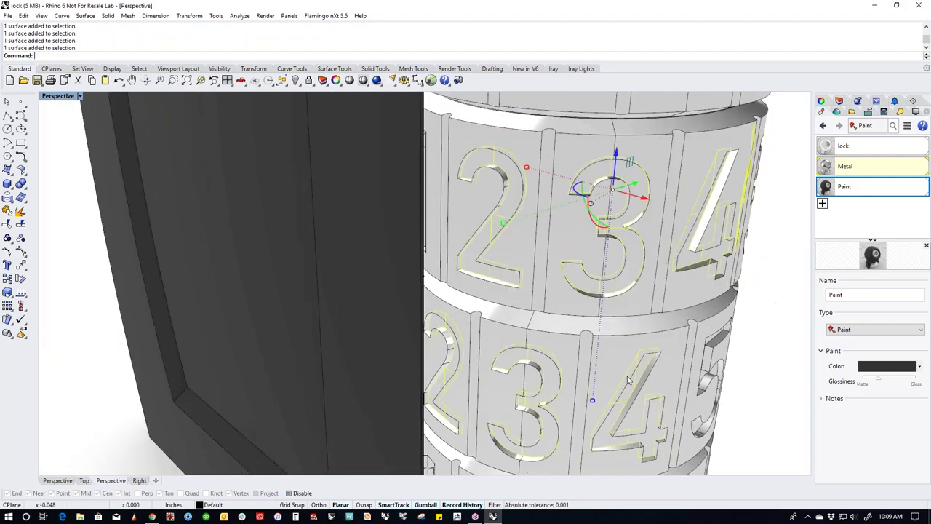
pyautogui.scroll(6, 455, 298)
pyautogui.scroll(-5, 437, 292)
pyautogui.moveTo(424, 308); pyautogui.dragTo(392, 320, button='right')
pyautogui.scroll(5, 399, 369)
pyautogui.scroll(2, 399, 369)
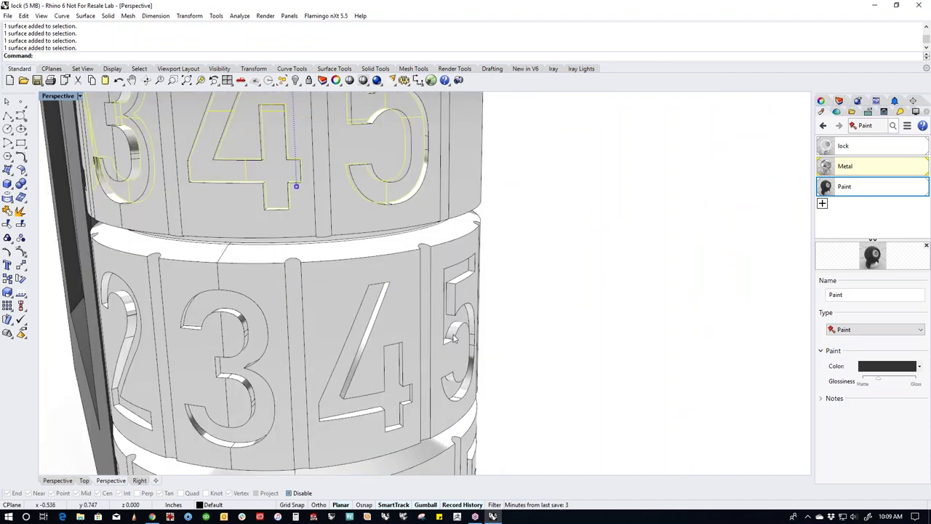
# Extend the selection with the recessed faces of digits 5, 4, 3 and 2 on the fifth dial ring.
pyautogui.scroll(5, 401, 313)
pyautogui.keyDown('ctrl'); pyautogui.keyDown('shift'); pyautogui.click(401, 311); pyautogui.keyUp('shift'); pyautogui.keyUp('ctrl')
pyautogui.scroll(-5, 410, 313)
pyautogui.keyDown('ctrl'); pyautogui.keyDown('shift'); pyautogui.click(312, 384); pyautogui.keyUp('shift'); pyautogui.keyUp('ctrl')
pyautogui.keyDown('ctrl'); pyautogui.keyDown('shift'); pyautogui.click(209, 408); pyautogui.keyUp('shift'); pyautogui.keyUp('ctrl')
pyautogui.scroll(6, 218, 393)
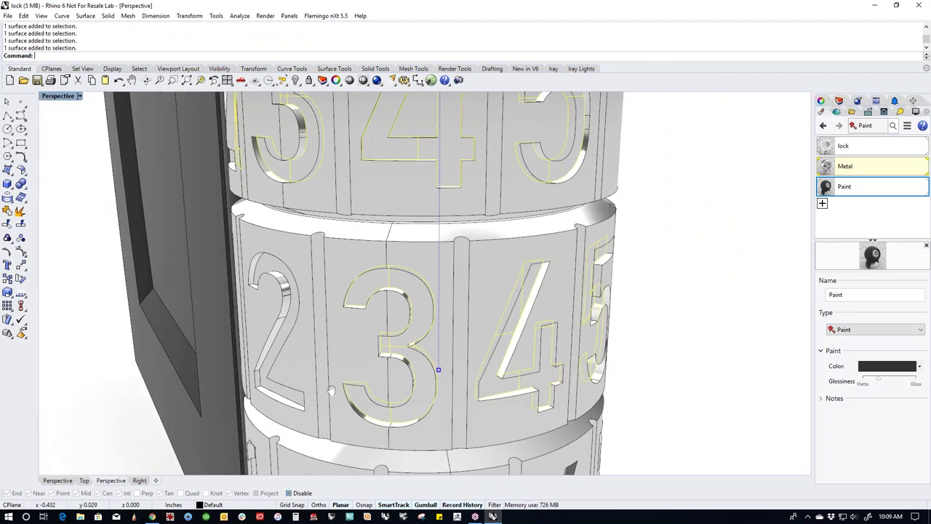
pyautogui.keyDown('ctrl'); pyautogui.keyDown('shift'); pyautogui.click(342, 363); pyautogui.keyUp('shift'); pyautogui.keyUp('ctrl')
pyautogui.scroll(-5, 342, 364)
# Add digit faces 1 through 5 on the sixth dial ring, and assign the Paint material to all selected digit faces.
pyautogui.scroll(10, 394, 216)
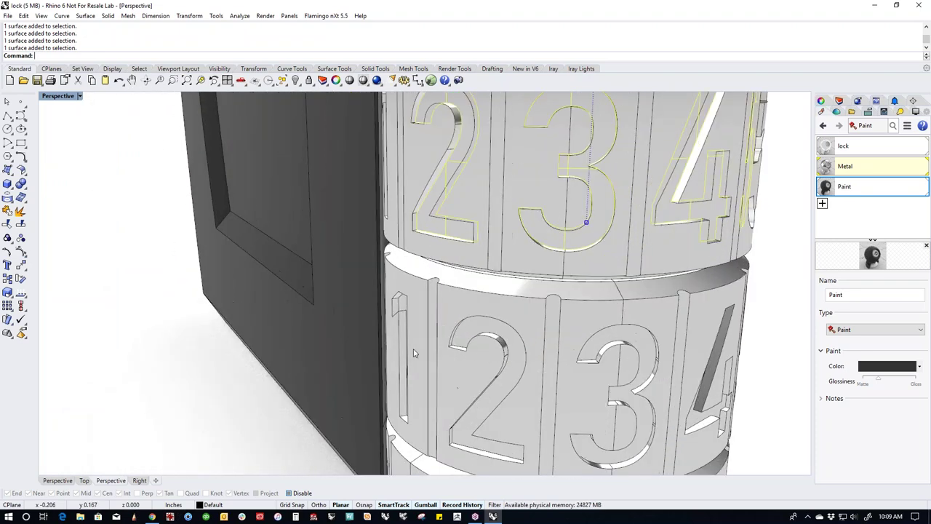
pyautogui.scroll(-6, 395, 216)
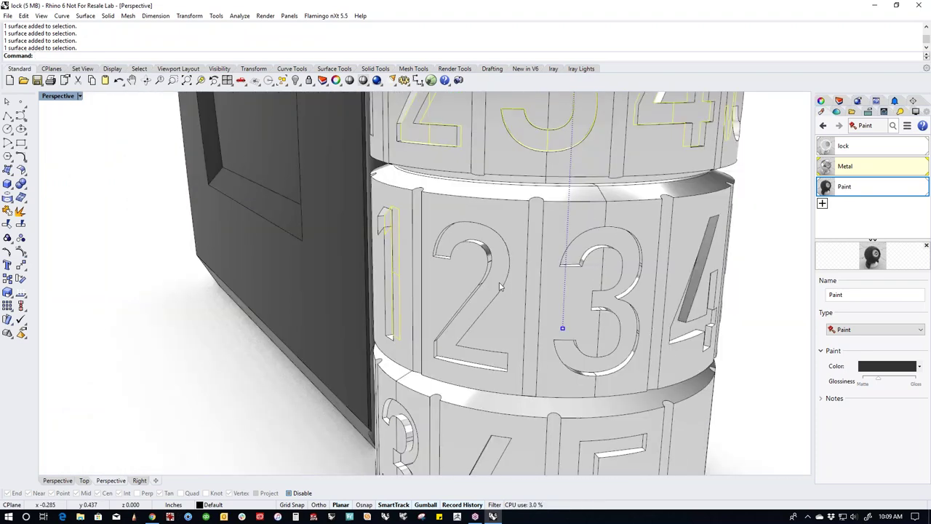
pyautogui.keyDown('ctrl'); pyautogui.keyDown('shift'); pyautogui.click(630, 283); pyautogui.keyUp('shift'); pyautogui.keyUp('ctrl')
pyautogui.moveTo(682, 359); pyautogui.dragTo(500, 358, button='right')
pyautogui.keyDown('ctrl'); pyautogui.keyDown('shift'); pyautogui.click(623, 358); pyautogui.keyUp('shift'); pyautogui.keyUp('ctrl')
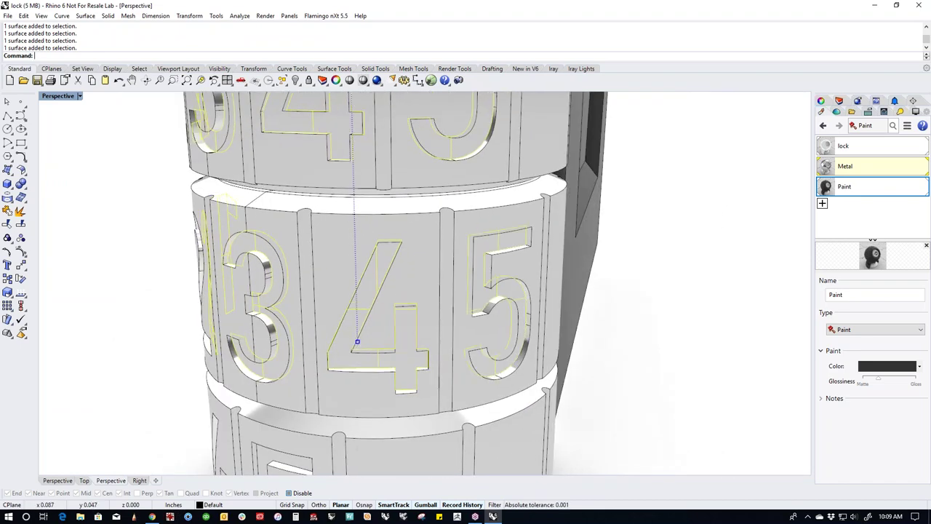
pyautogui.keyDown('ctrl'); pyautogui.keyDown('shift'); pyautogui.click(491, 374); pyautogui.keyUp('shift'); pyautogui.keyUp('ctrl')
pyautogui.rightClick(830, 187)
pyautogui.click(855, 193)
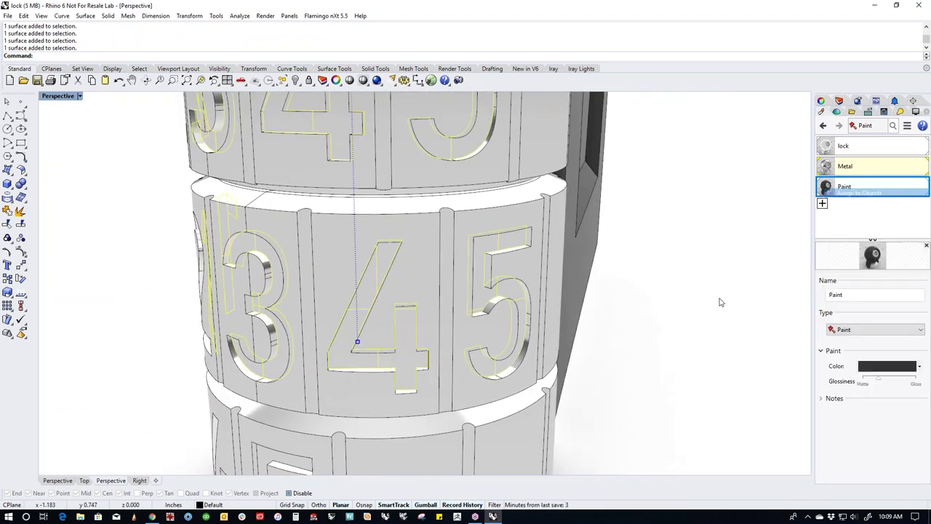
pyautogui.scroll(-5, 563, 310)
# Assign the Paint material to the recessed faces of digits 2, 3, 4 and 5 on the lowest dial ring and deselect them.
pyautogui.moveTo(563, 310); pyautogui.dragTo(510, 354, button='right')
pyautogui.scroll(10, 509, 355)
pyautogui.keyDown('ctrl'); pyautogui.keyDown('shift'); pyautogui.click(359, 342); pyautogui.keyUp('shift'); pyautogui.keyUp('ctrl')
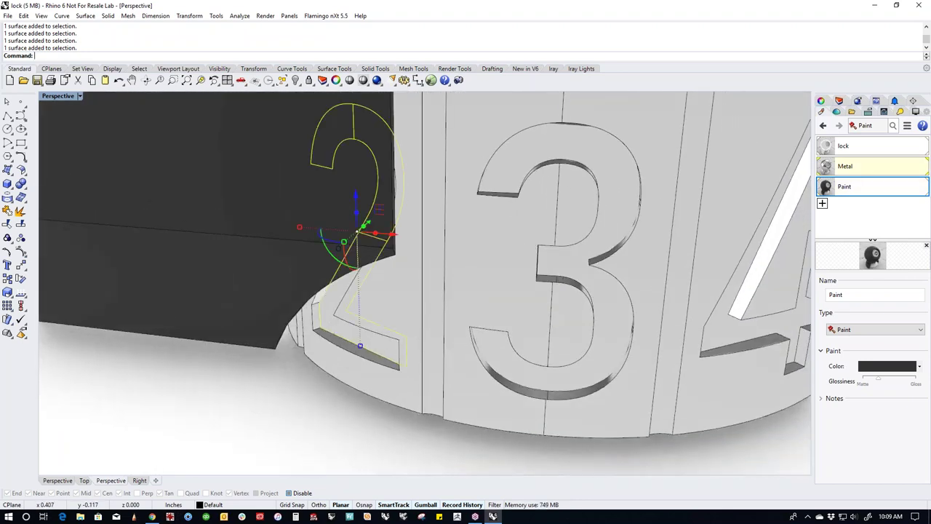
pyautogui.scroll(-5, 466, 291)
pyautogui.moveTo(465, 291); pyautogui.dragTo(509, 313, button='right')
pyautogui.keyDown('ctrl'); pyautogui.keyDown('shift'); pyautogui.click(509, 378); pyautogui.keyUp('shift'); pyautogui.keyUp('ctrl')
pyautogui.keyDown('ctrl'); pyautogui.keyDown('shift'); pyautogui.click(687, 379); pyautogui.keyUp('shift'); pyautogui.keyUp('ctrl')
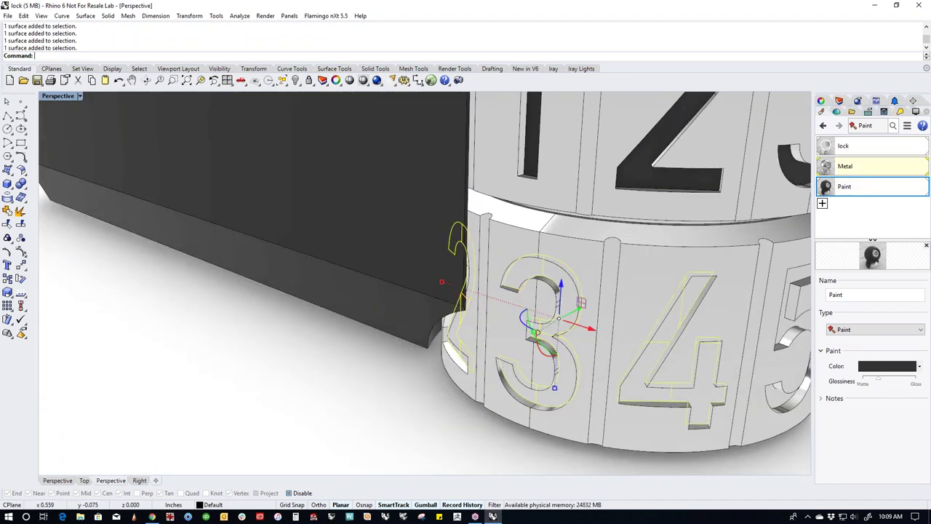
pyautogui.moveTo(657, 375)
pyautogui.mouseDown(button='right')
pyautogui.moveTo(577, 353)
pyautogui.moveTo(575, 339)
pyautogui.moveTo(548, 360)
pyautogui.moveTo(790, 243)
pyautogui.mouseUp(button='right')
pyautogui.keyDown('ctrl'); pyautogui.keyDown('shift'); pyautogui.click(544, 364); pyautogui.keyUp('shift'); pyautogui.keyUp('ctrl')
pyautogui.scroll(-3, 544, 364)
pyautogui.rightClick(846, 187)
pyautogui.click(862, 191)
pyautogui.press('Escape')
# Assign the Paint material to the missed digit 1 face on the fifth dial ring.
pyautogui.moveTo(645, 337)
pyautogui.mouseDown(button='right')
pyautogui.moveTo(566, 390)
pyautogui.moveTo(487, 317)
pyautogui.mouseUp(button='right')
pyautogui.scroll(6, 487, 317)
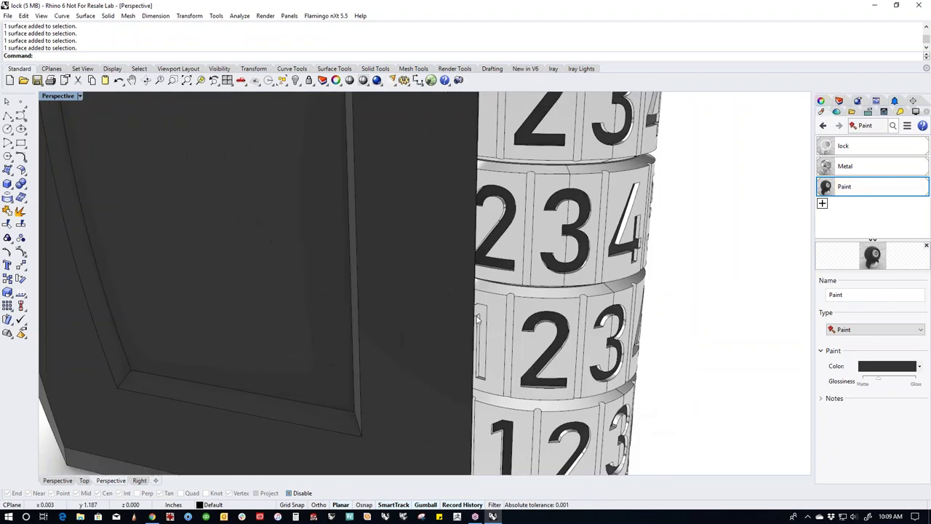
pyautogui.click(489, 315)
pyautogui.rightClick(843, 189)
pyautogui.click(862, 192)
pyautogui.scroll(-5, 495, 345)
pyautogui.scroll(-4, 495, 346)
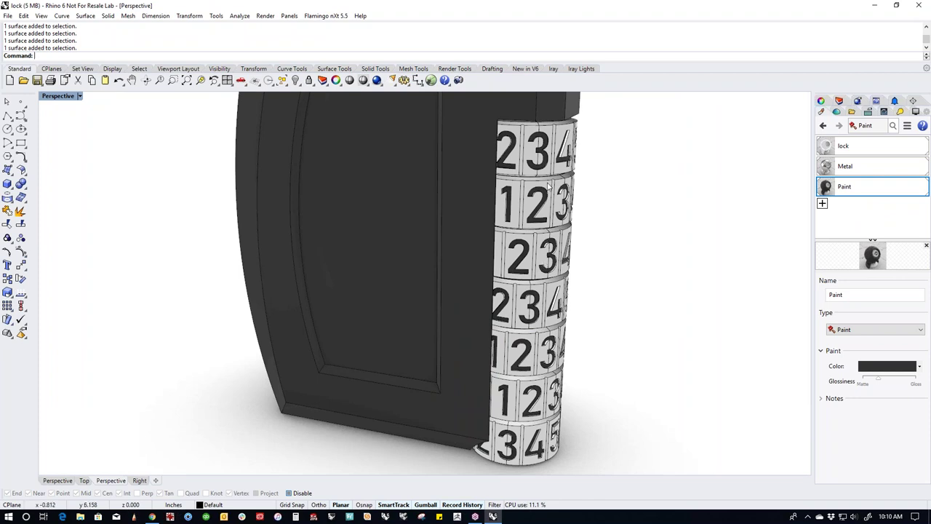
# Examine the dial digits and the material look of the whole padlock from several angles.
pyautogui.click(566, 157)
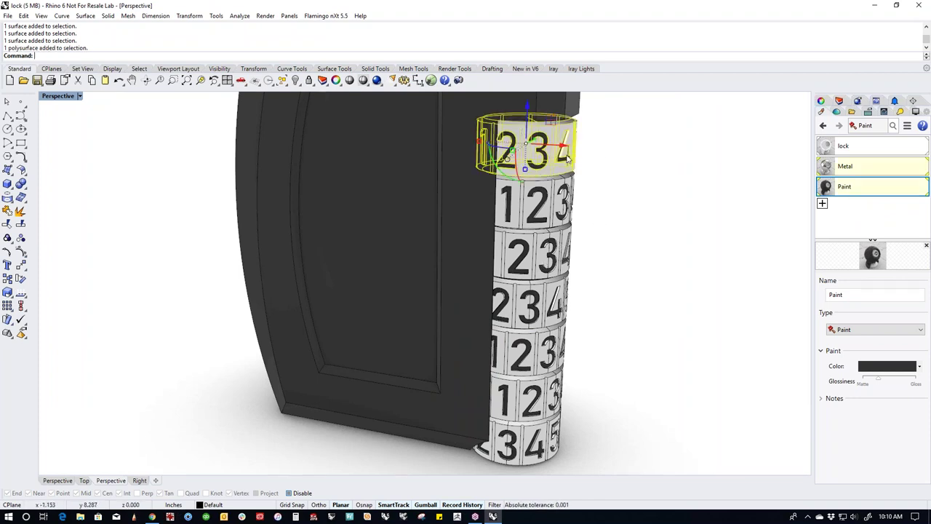
pyautogui.click(603, 182)
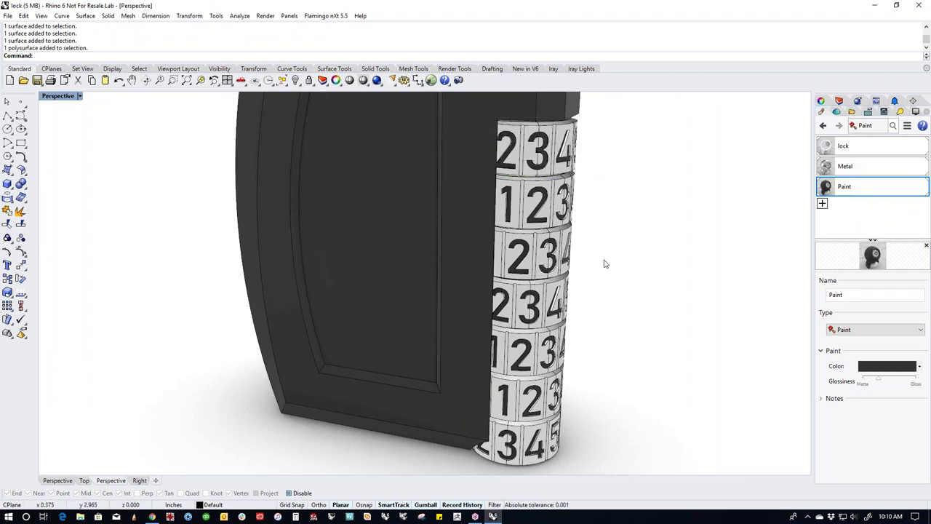
pyautogui.scroll(-5, 580, 308)
pyautogui.moveTo(582, 306); pyautogui.dragTo(536, 419, button='right')
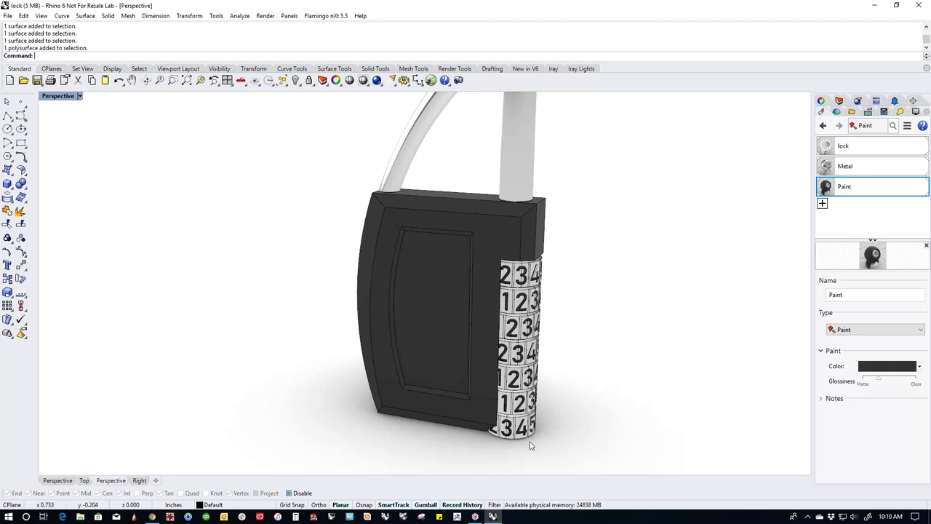
pyautogui.scroll(-3, 589, 366)
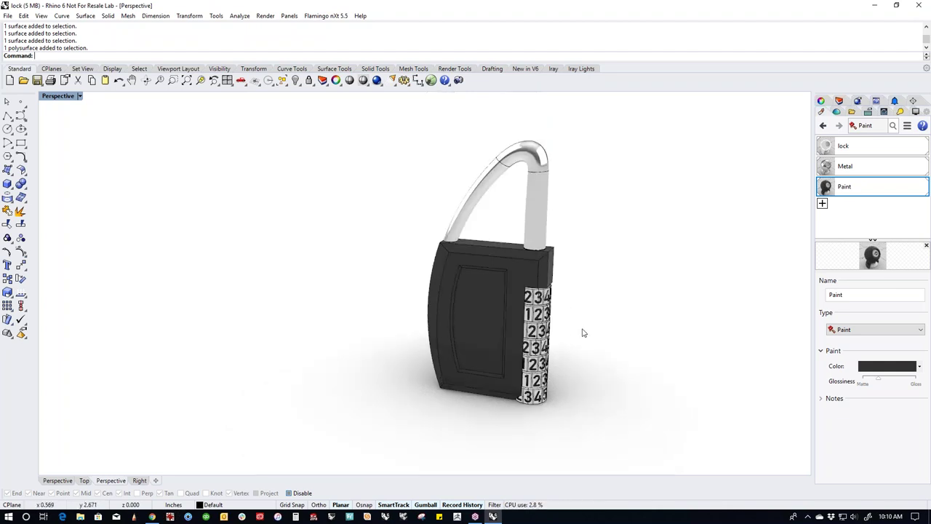
pyautogui.moveTo(584, 330); pyautogui.dragTo(520, 351, button='right')
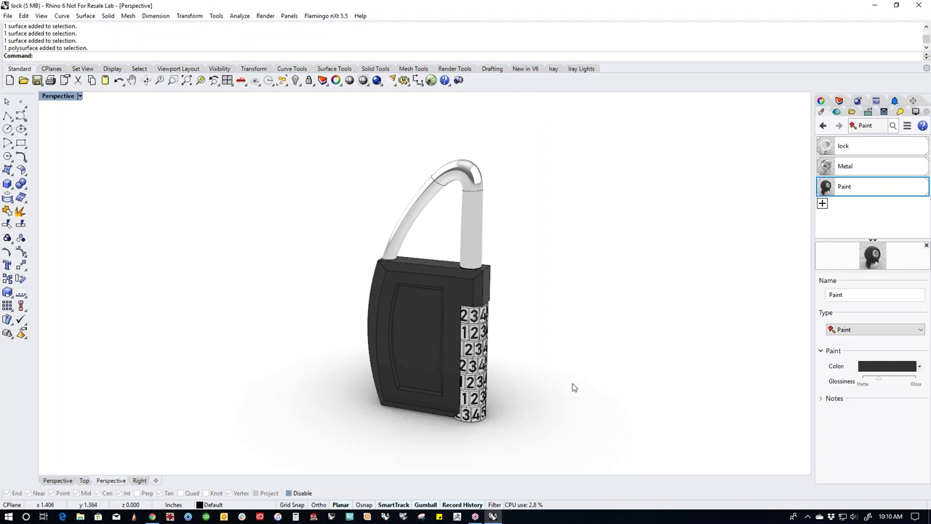
pyautogui.moveTo(536, 381); pyautogui.dragTo(509, 377, button='right')
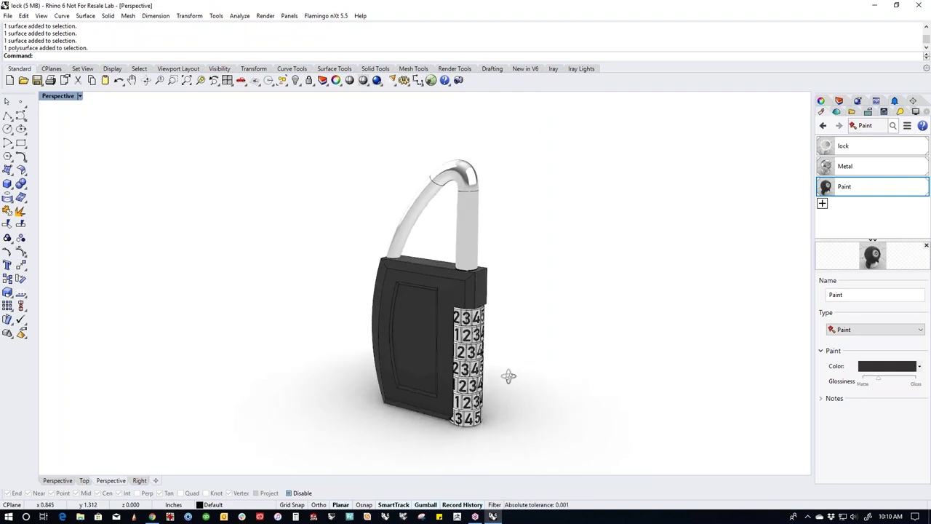
# Open the list of saved object positions with the NamedPosition command.
pyautogui.click(80, 98)
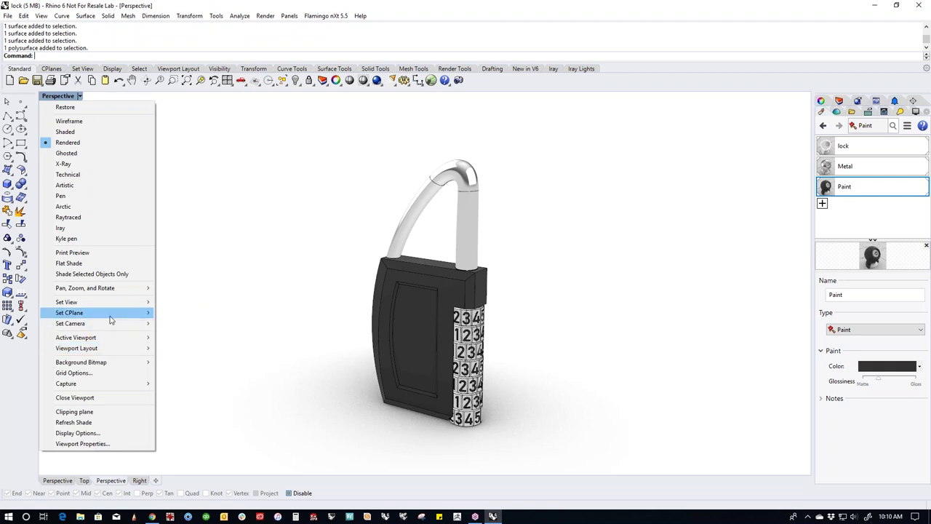
pyautogui.moveTo(112, 320)
pyautogui.click(237, 263)
pyautogui.write('Nam')
pyautogui.press('Return')
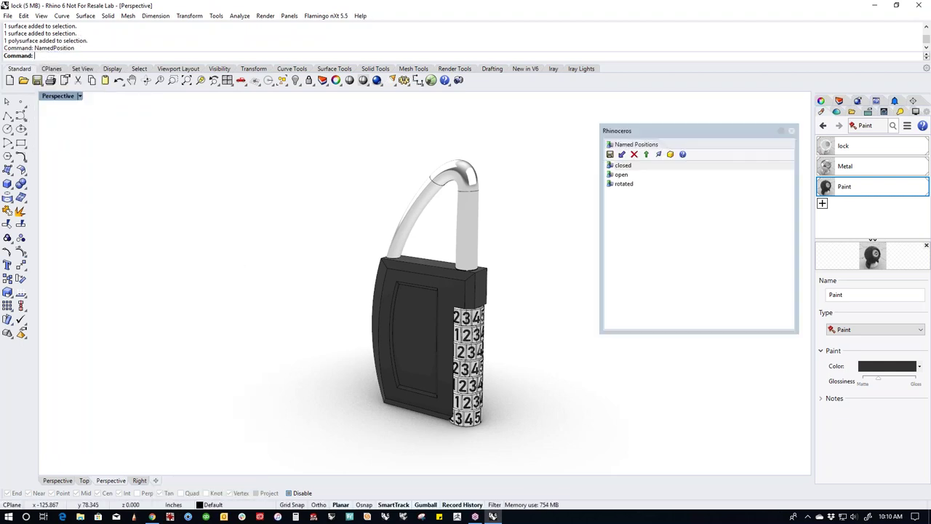
# Restore the padlock's saved "rotated" position and close the named positions list.
pyautogui.doubleClick(615, 183)
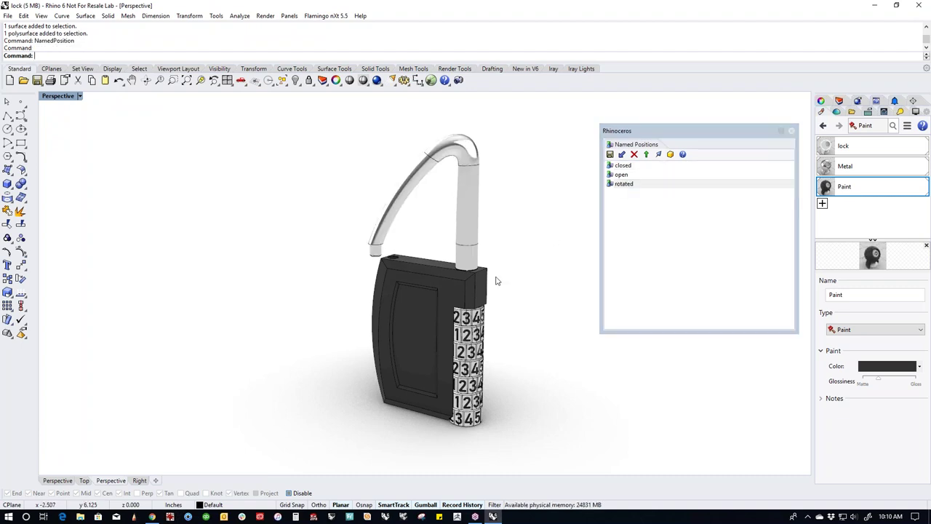
pyautogui.click(792, 131)
pyautogui.moveTo(647, 266); pyautogui.dragTo(597, 312, button='right')
pyautogui.moveTo(522, 303); pyautogui.dragTo(508, 287, button='right')
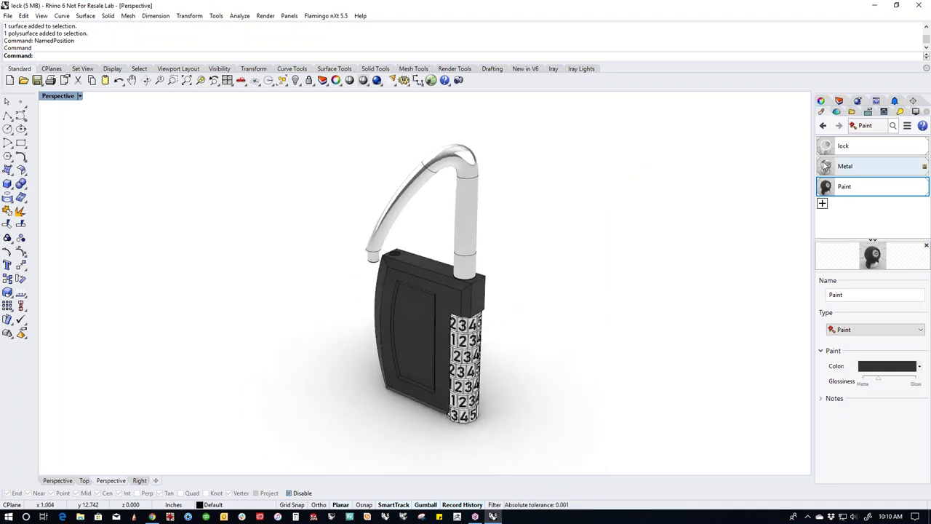
# Set the Perspective viewport's camera lens length to 35 and frame the padlock closer.
pyautogui.click(822, 111)
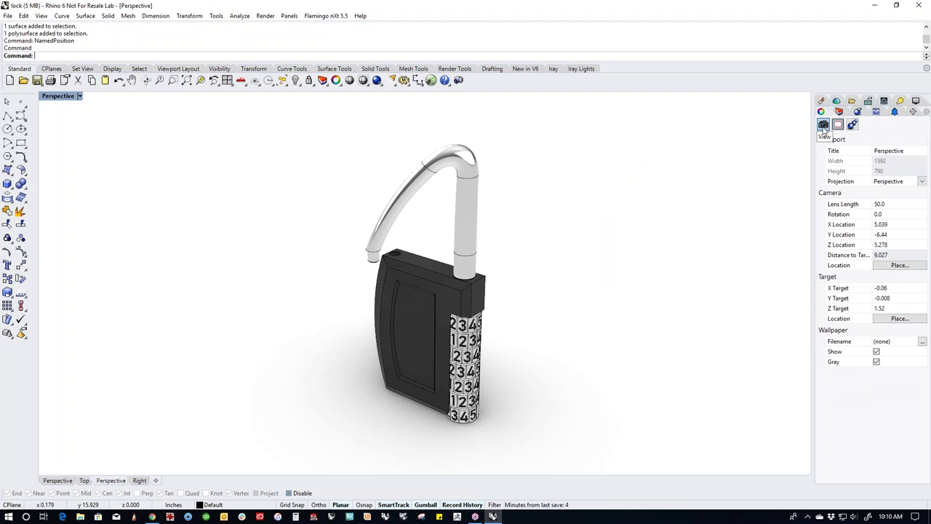
pyautogui.click(895, 206)
pyautogui.write('35')
pyautogui.press('Return')
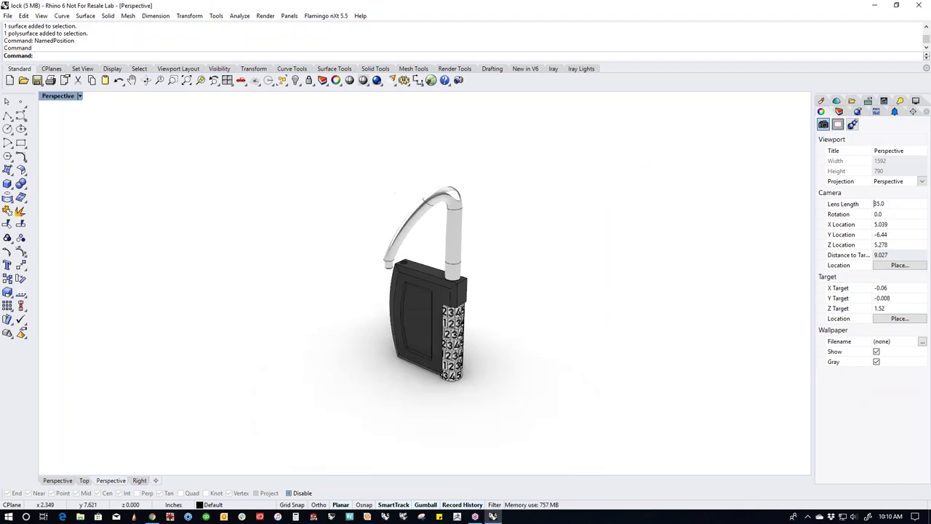
pyautogui.scroll(3, 433, 273)
pyautogui.scroll(2, 432, 278)
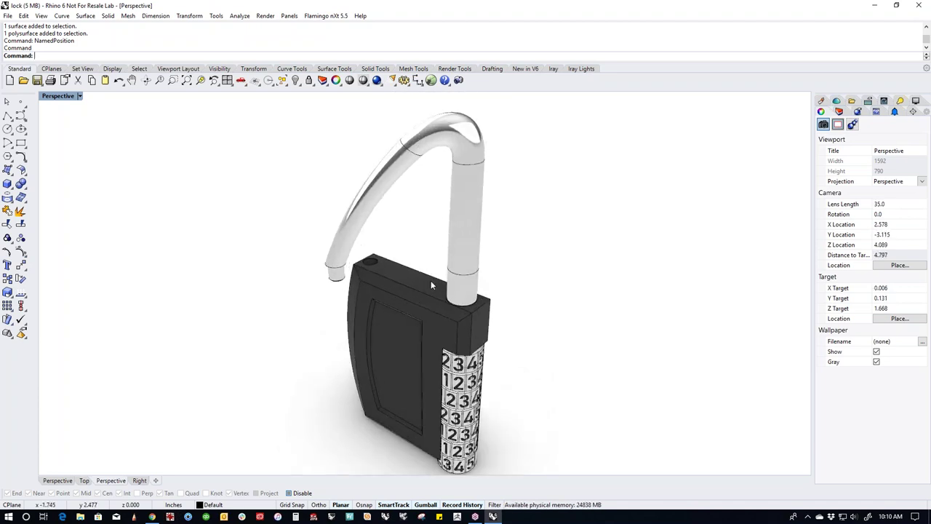
pyautogui.keyDown('shift'); pyautogui.moveTo(432, 281); pyautogui.dragTo(435, 274, button='right'); pyautogui.keyUp('shift')
# Try a camera lens length of 10 for the Perspective viewport, and return the lens length to 35.
pyautogui.click(885, 206)
pyautogui.write('10')
pyautogui.press('Return')
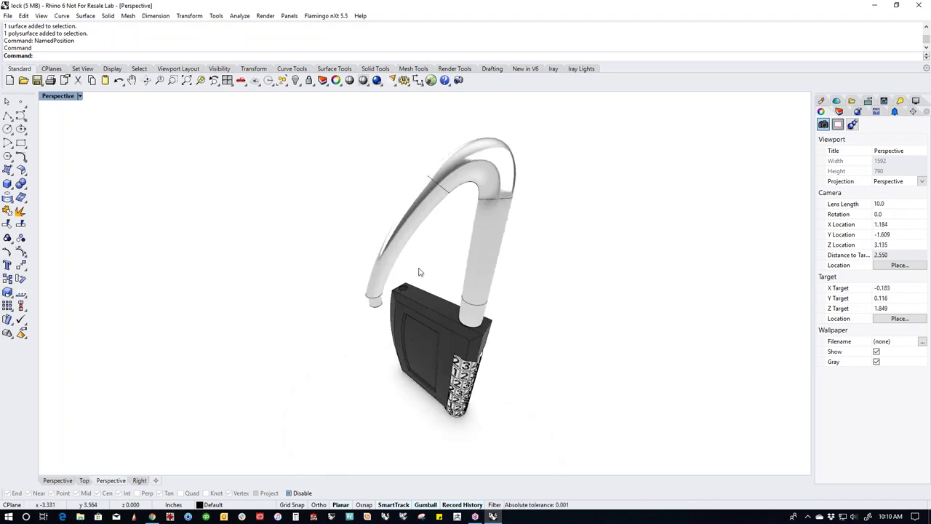
pyautogui.click(897, 209)
pyautogui.write('35')
pyautogui.press('Return')
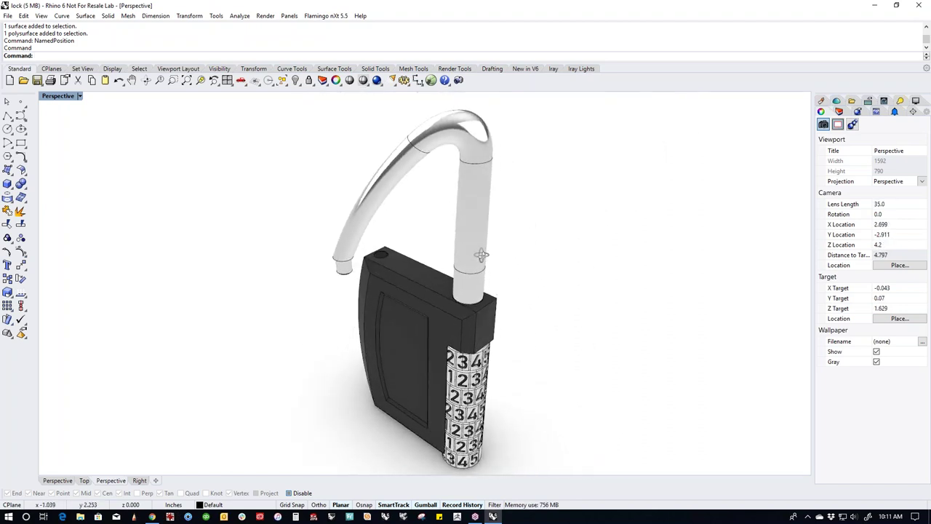
pyautogui.keyDown('shift'); pyautogui.moveTo(486, 272); pyautogui.dragTo(494, 296, button='right'); pyautogui.keyUp('shift')
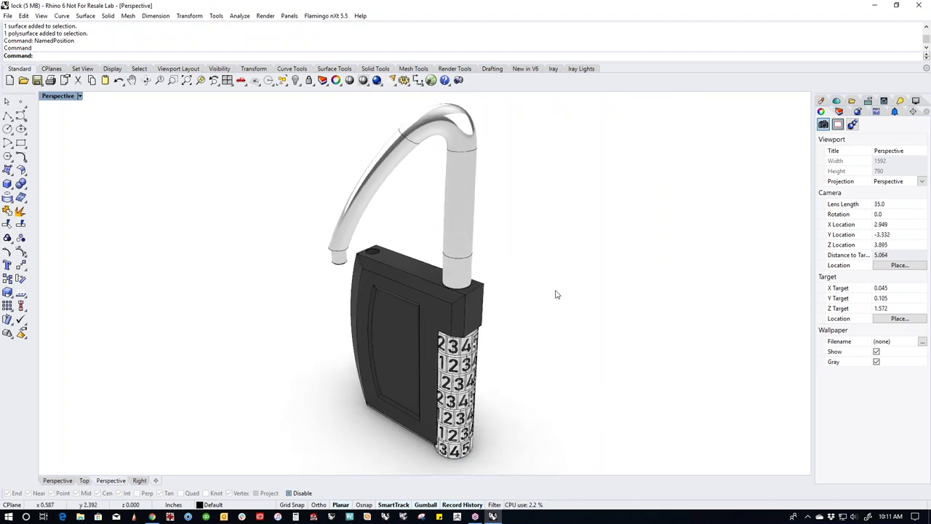
# Show the render environments and switch the Perspective viewport to Raytraced display mode to view the padlock.
pyautogui.click(837, 102)
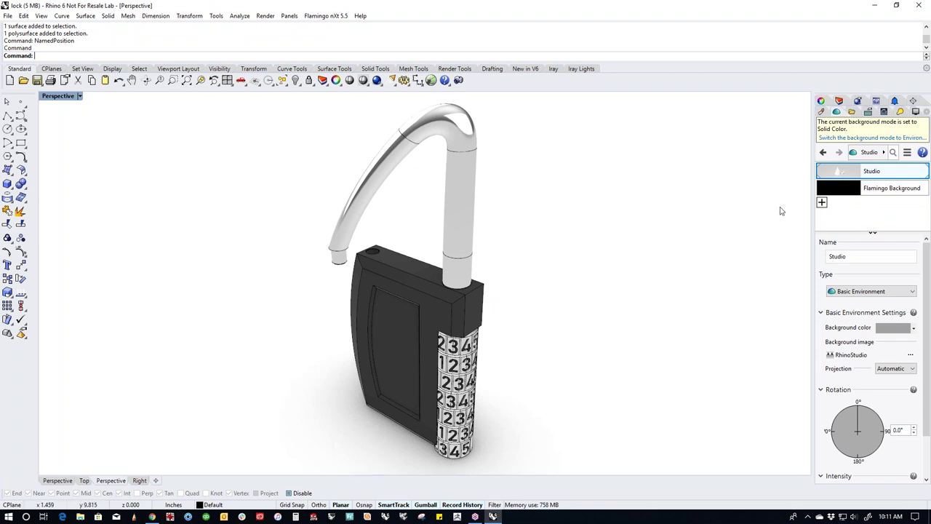
pyautogui.click(58, 96)
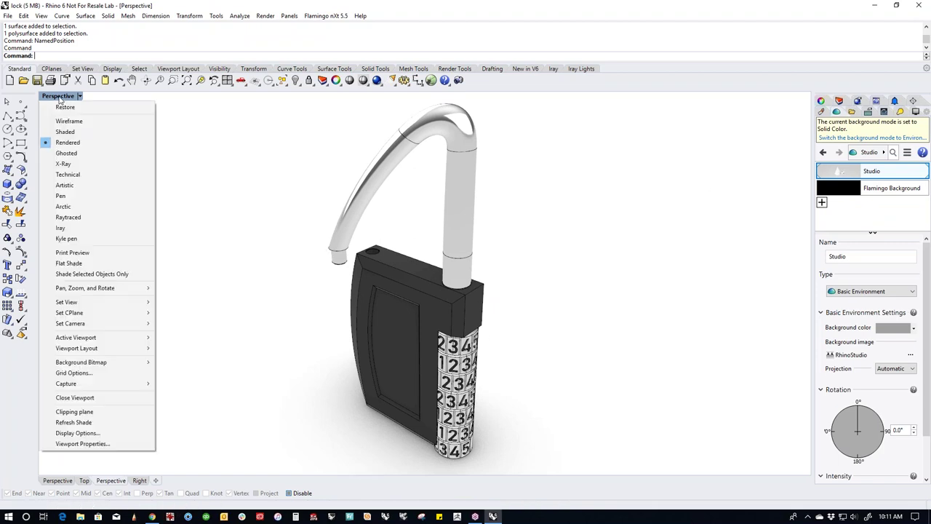
pyautogui.click(72, 218)
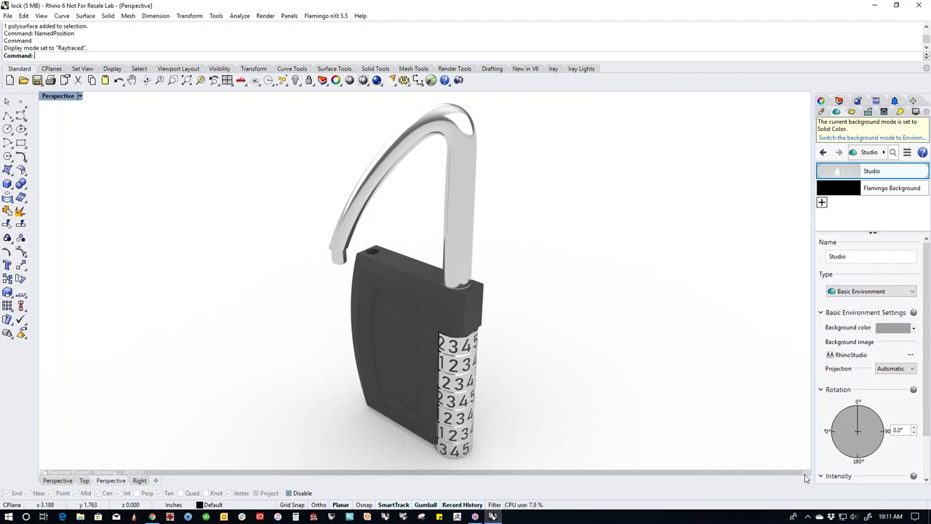
pyautogui.moveTo(280, 339); pyautogui.dragTo(275, 371, button='right')
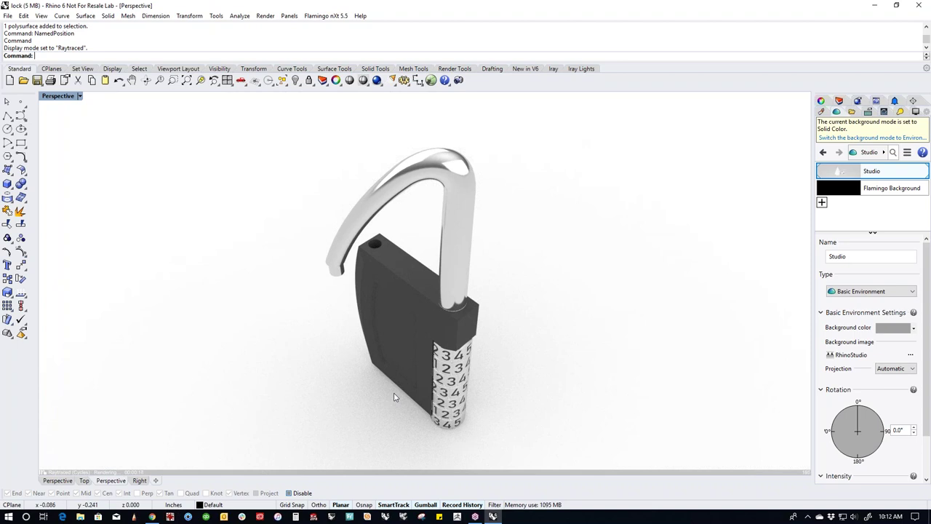
# Restore the saved views dynamic 1 and dynamic 2 in turn to view the raytraced padlock from each.
pyautogui.click(80, 97)
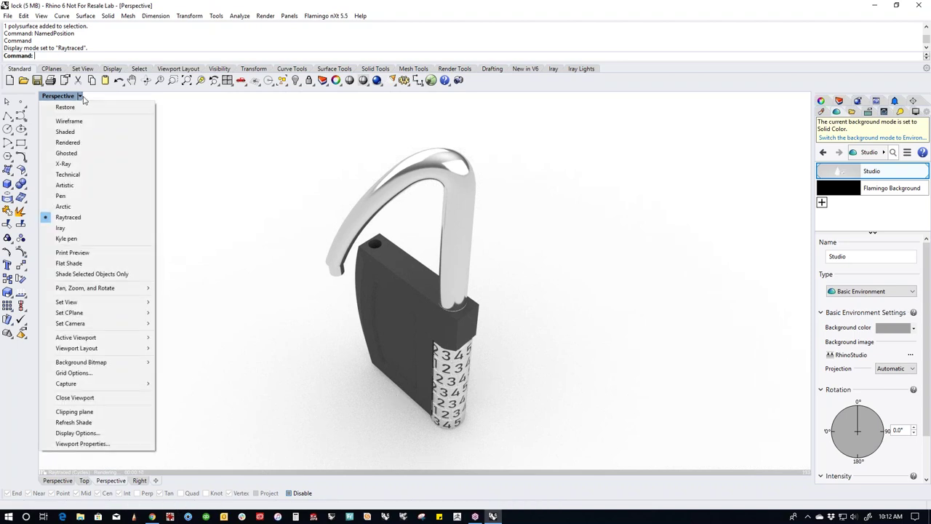
pyautogui.moveTo(102, 302)
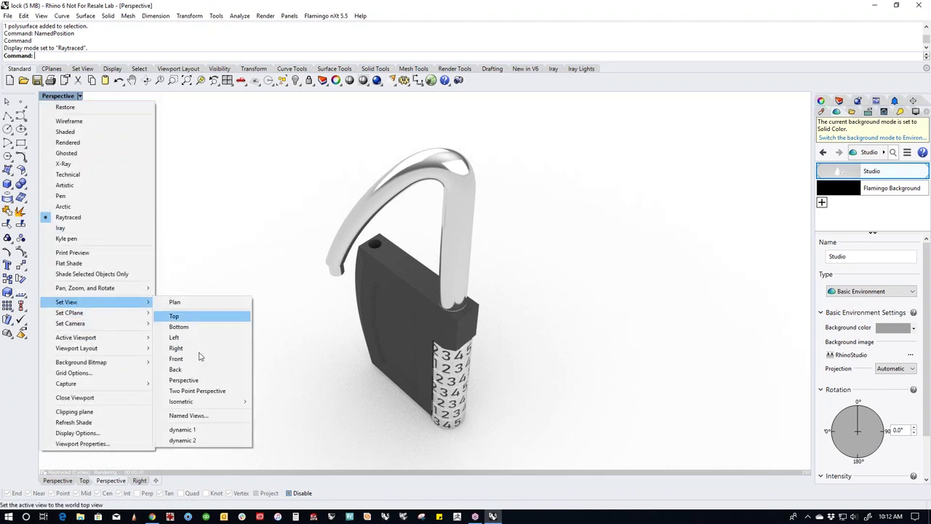
pyautogui.click(182, 430)
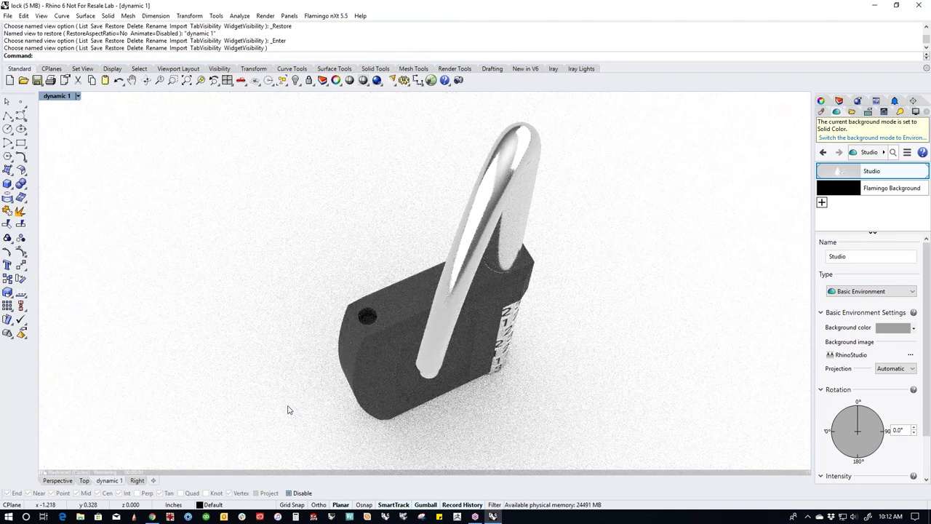
pyautogui.click(77, 96)
pyautogui.moveTo(72, 302)
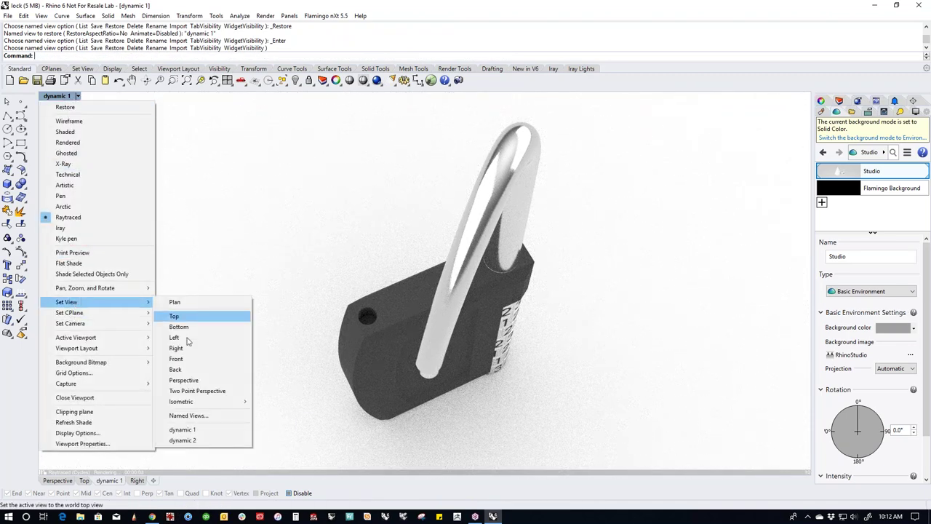
pyautogui.click(182, 440)
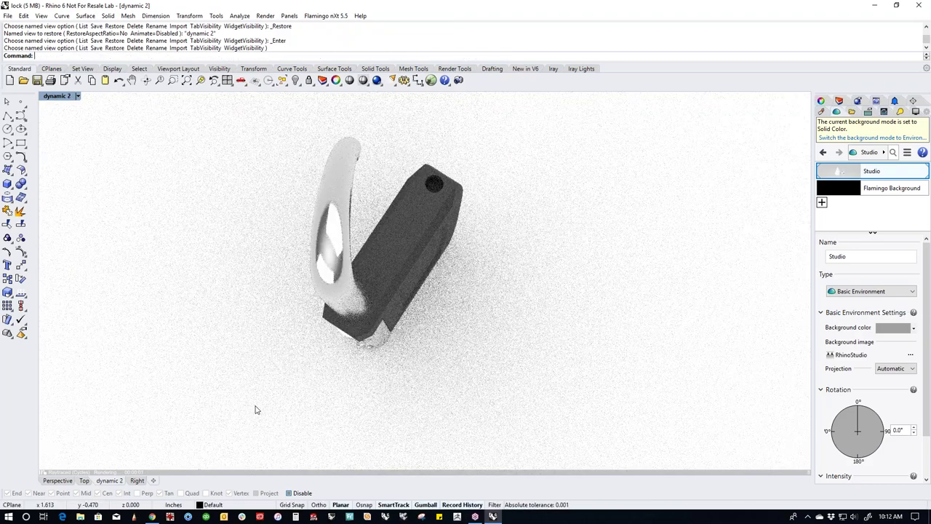
pyautogui.moveTo(235, 395); pyautogui.dragTo(371, 332, button='right')
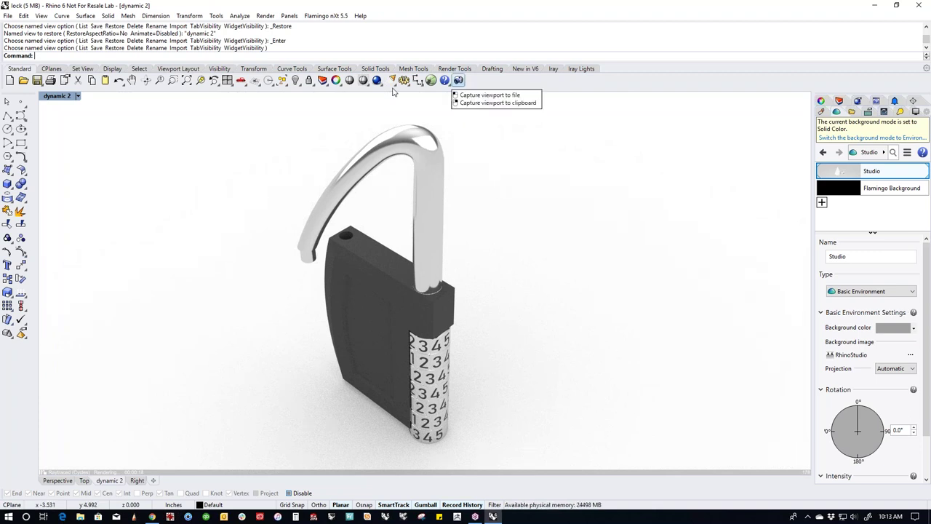
pyautogui.click(365, 83)
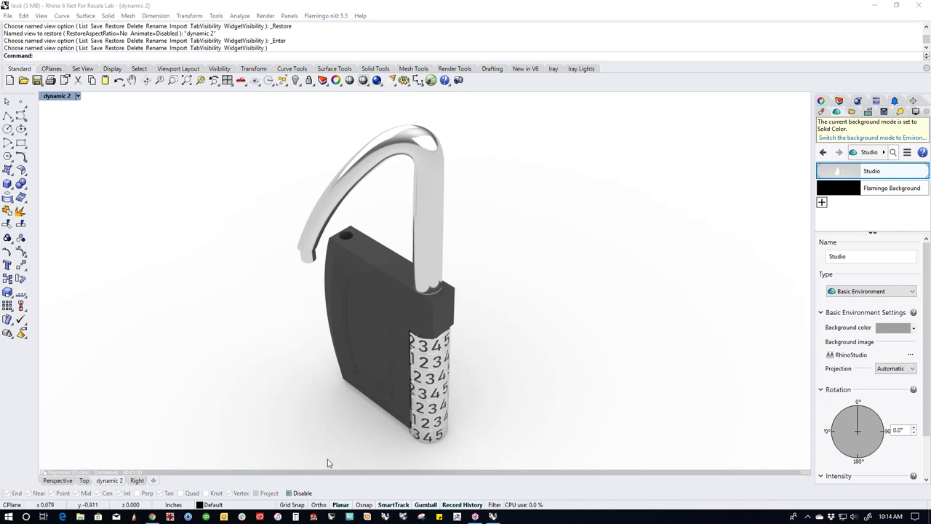
# Switch to Chrome, search for "vimeo rhino 3d" and open the Rhino Tutorials page on Vimeo.
pyautogui.click(152, 518)
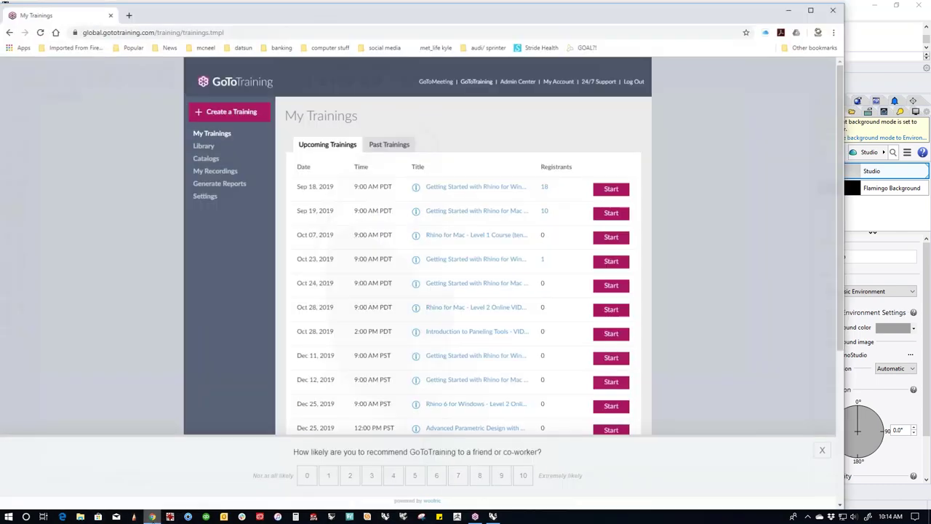
pyautogui.click(240, 28)
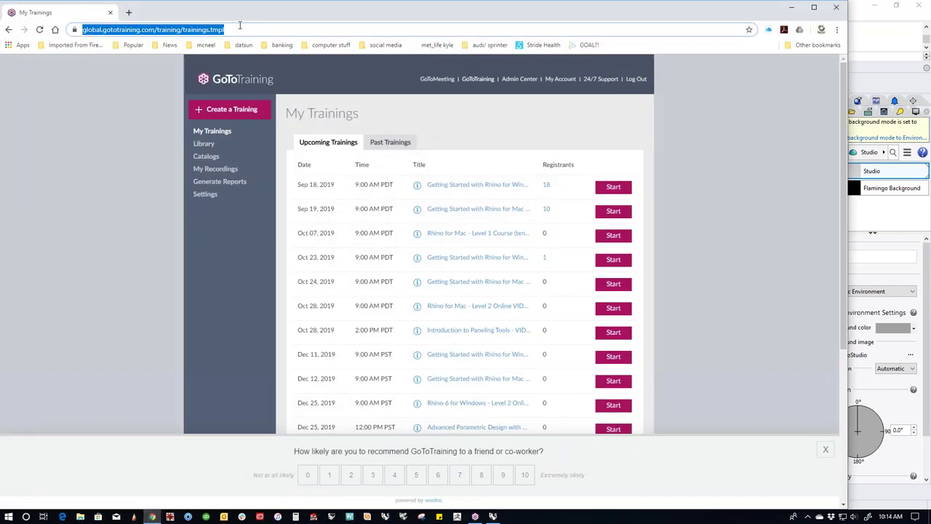
pyautogui.write('vim')
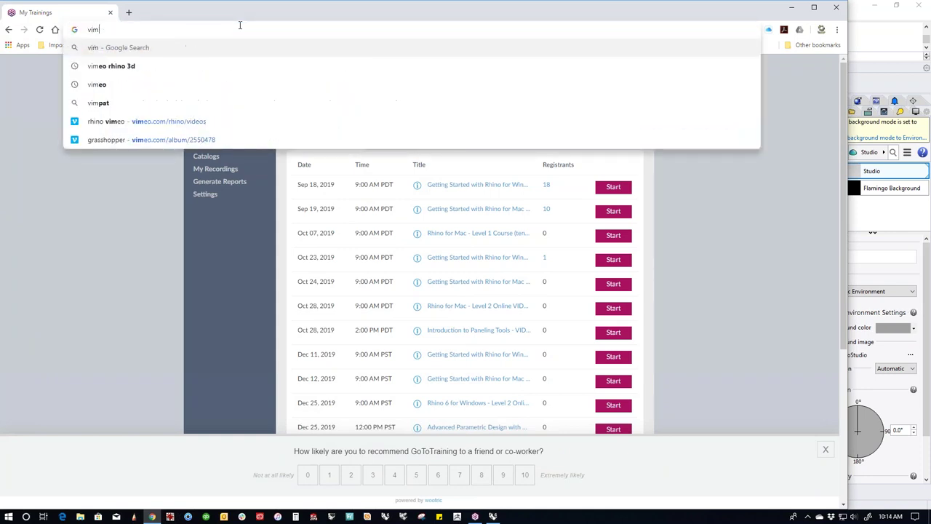
pyautogui.write('eo rhino')
pyautogui.press('Return')
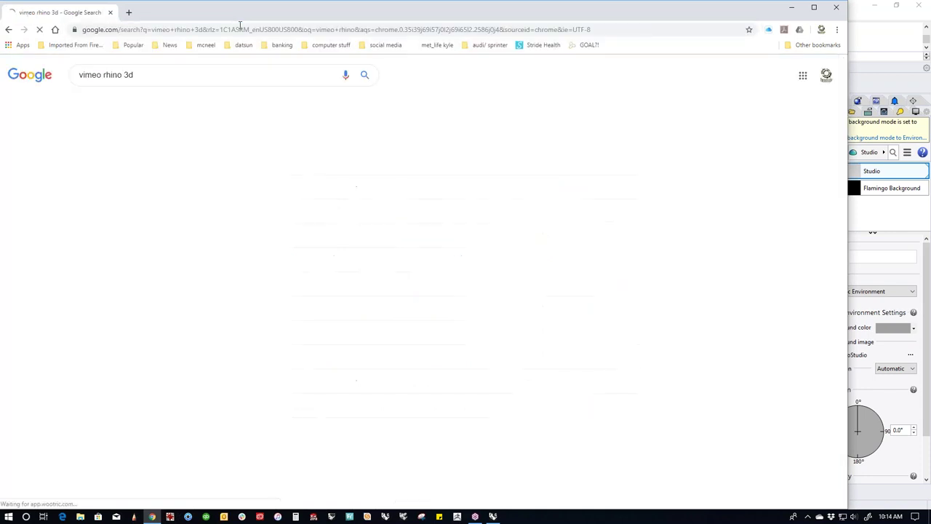
pyautogui.click(170, 146)
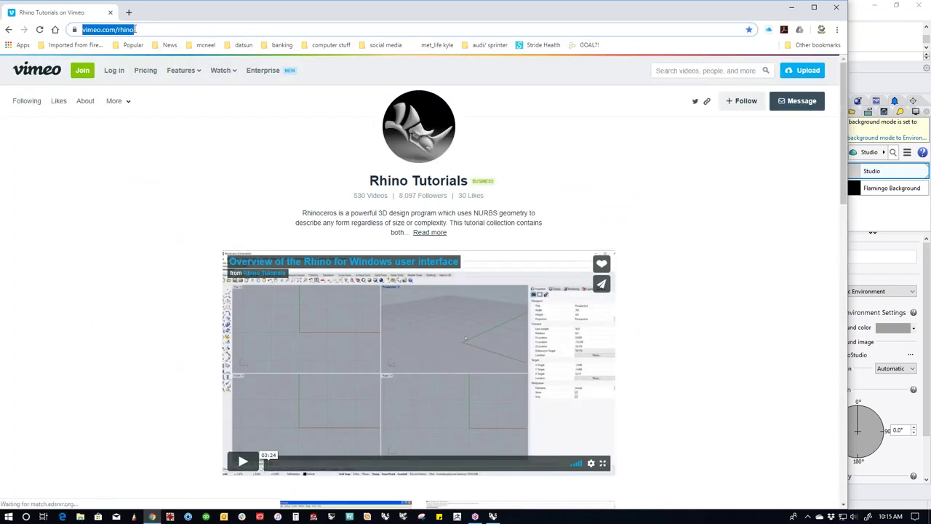
# Copy the address of the Vimeo Rhino Tutorials page and return to Rhino.
pyautogui.rightClick(135, 30)
pyautogui.click(162, 82)
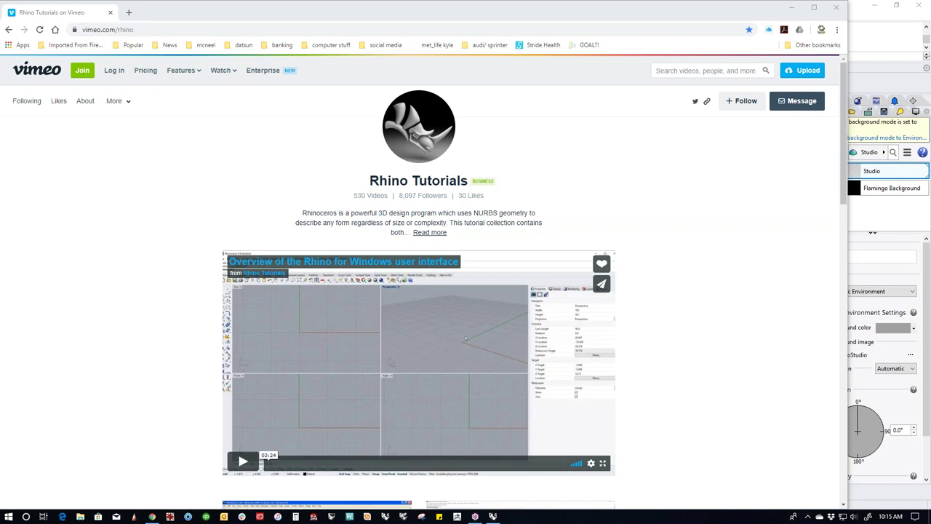
pyautogui.click(791, 7)
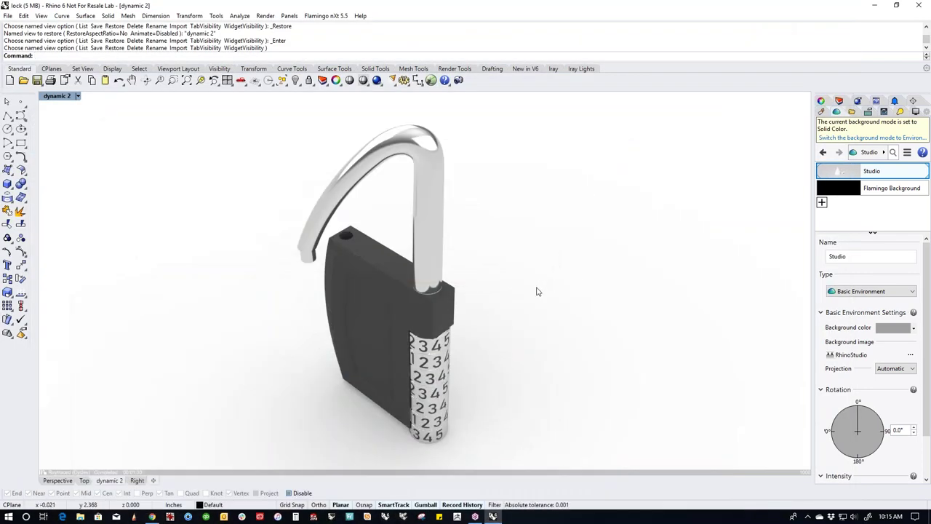
# Switch the viewport to Wireframe display mode and set it to the Front view.
pyautogui.click(57, 96)
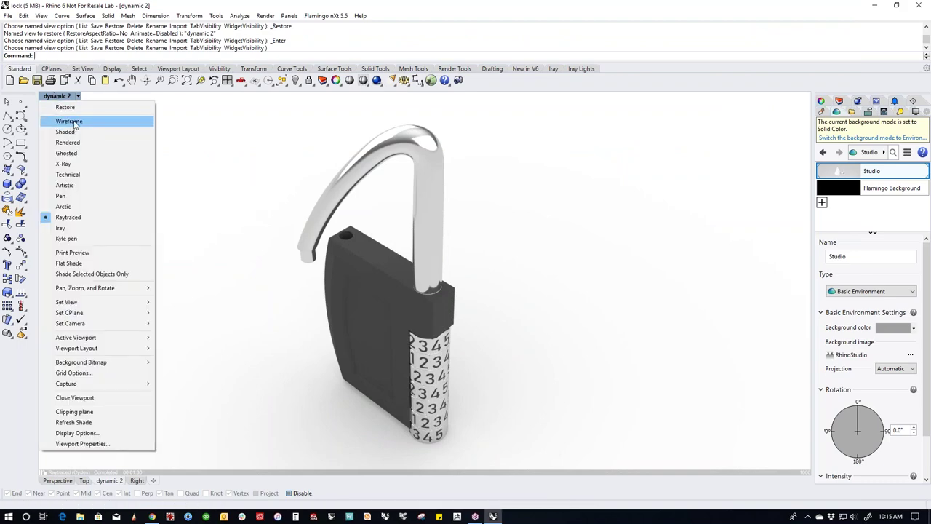
pyautogui.click(76, 122)
pyautogui.moveTo(270, 266); pyautogui.dragTo(375, 320, button='right')
pyautogui.hotkey('ctrl', 'F2')
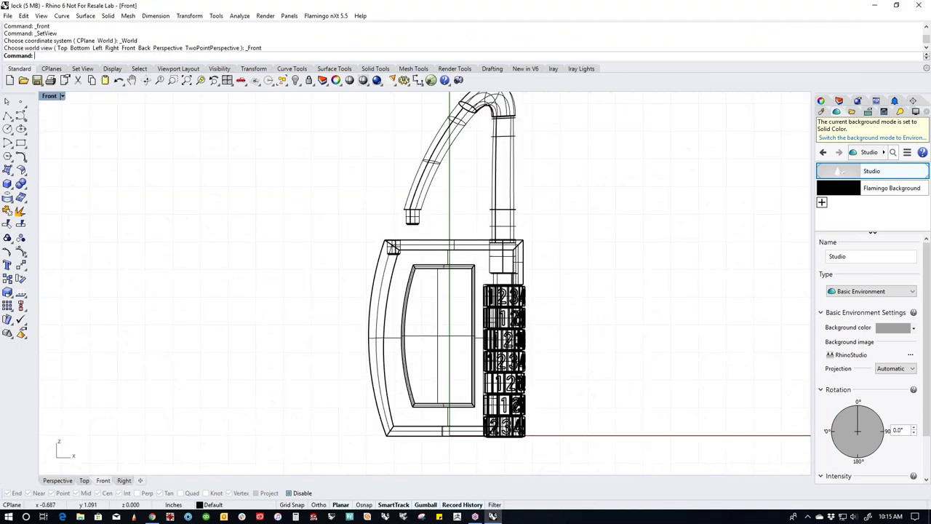
# Draw a single-segment horizontal polyline in the empty space beside the padlock and turn on its control points.
pyautogui.click(7, 116)
pyautogui.click(132, 160)
pyautogui.click(325, 160)
pyautogui.press('Return')
pyautogui.moveTo(272, 139); pyautogui.dragTo(241, 219)
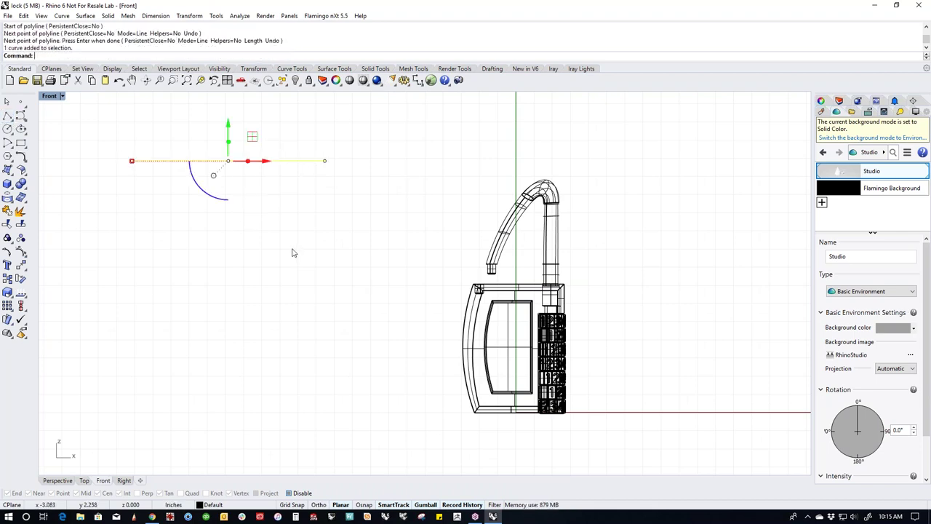
pyautogui.middleClick(293, 252)
pyautogui.click(318, 260)
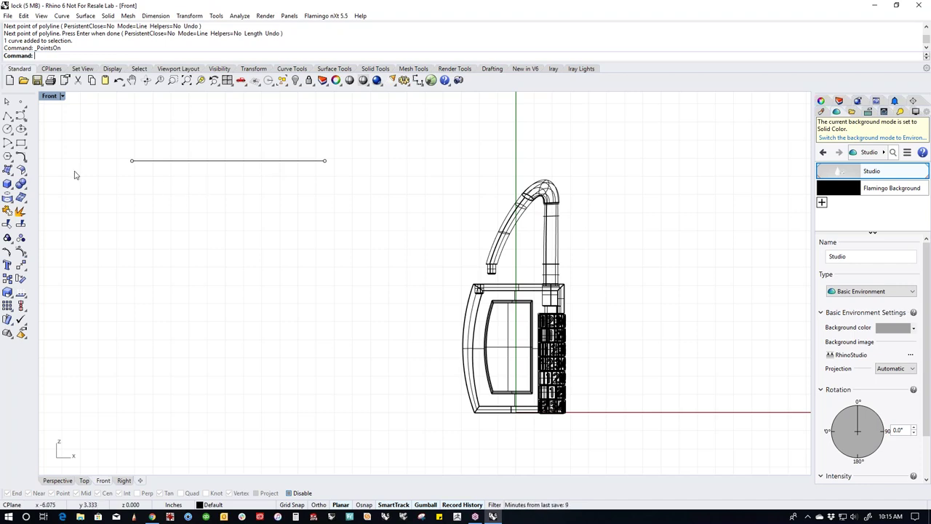
# Draw a shallow arched degree-3 curve from three control points below the line and turn on its control points.
pyautogui.click(20, 115)
pyautogui.click(121, 231)
pyautogui.click(244, 208)
pyautogui.click(371, 231)
pyautogui.press('Return')
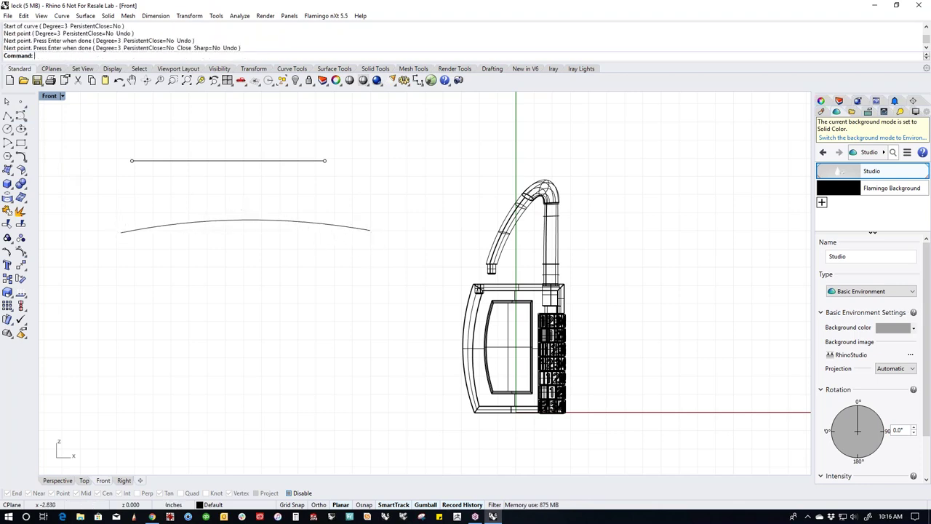
pyautogui.click(308, 225)
pyautogui.middleClick(313, 269)
pyautogui.click(337, 275)
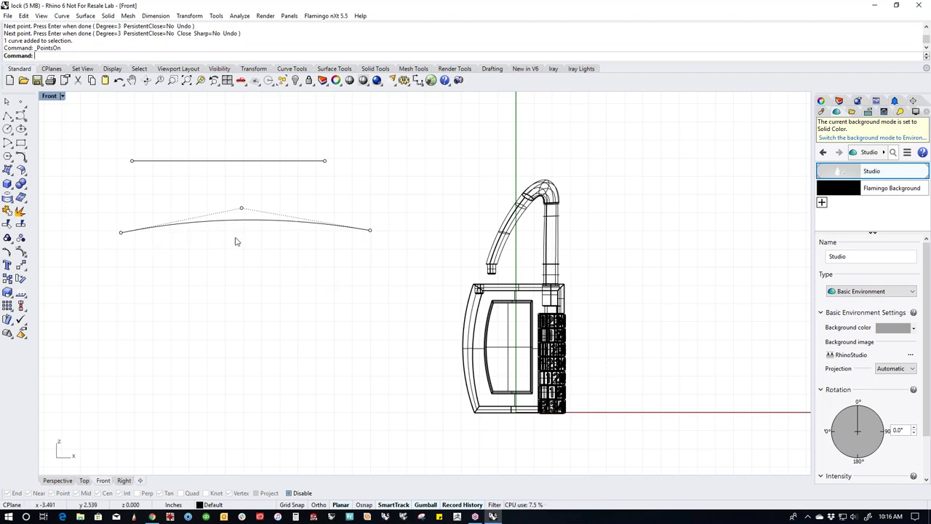
pyautogui.click(254, 225)
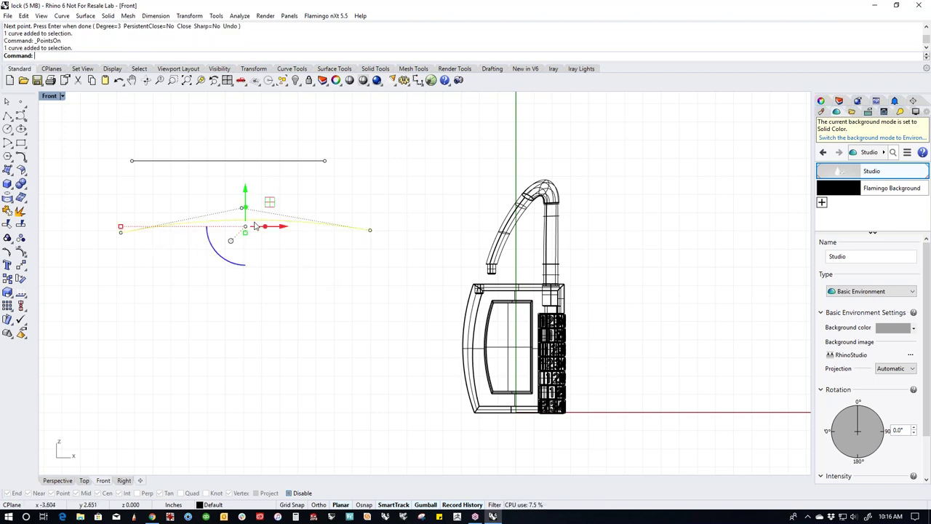
pyautogui.click(278, 272)
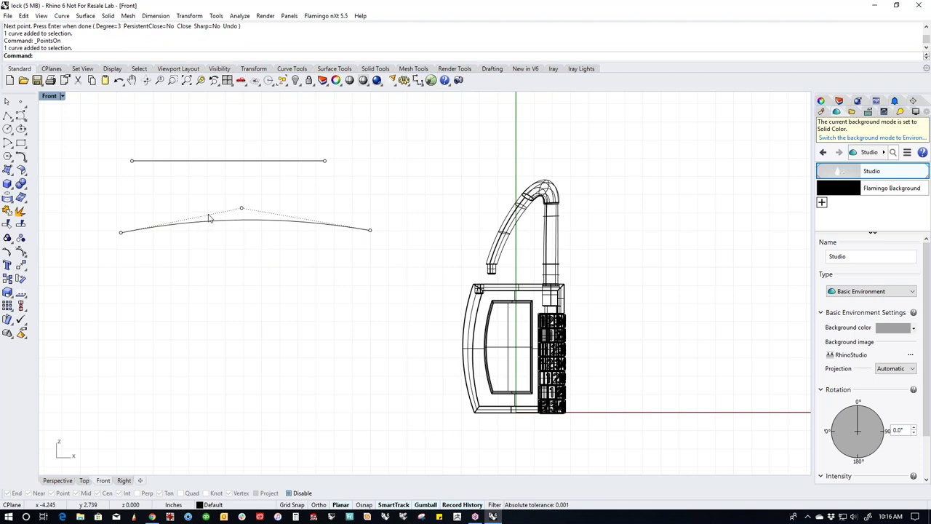
# Draw a wavy degree-3 curve from four control points below the arch, ending at the shackle.
pyautogui.click(20, 115)
pyautogui.click(145, 289)
pyautogui.click(291, 251)
pyautogui.click(442, 282)
pyautogui.click(502, 234)
pyautogui.press('Return')
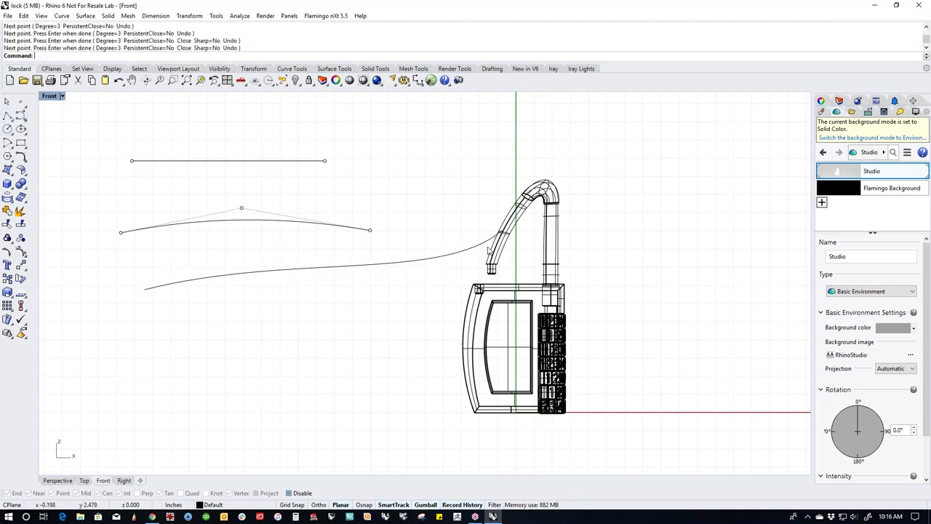
# Delete the demonstration line, the arched curve and the wavy curve beside the padlock.
pyautogui.moveTo(403, 213); pyautogui.dragTo(284, 284)
pyautogui.moveTo(382, 318); pyautogui.dragTo(346, 332, button='right')
pyautogui.press('Escape')
pyautogui.scroll(-3, 306, 275)
pyautogui.moveTo(305, 275); pyautogui.dragTo(453, 293, button='right')
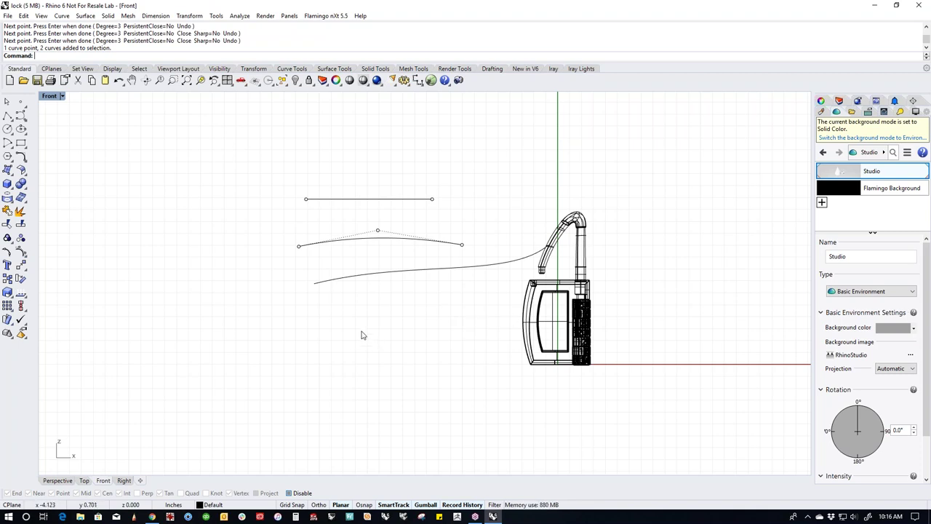
pyautogui.moveTo(432, 175); pyautogui.dragTo(382, 305)
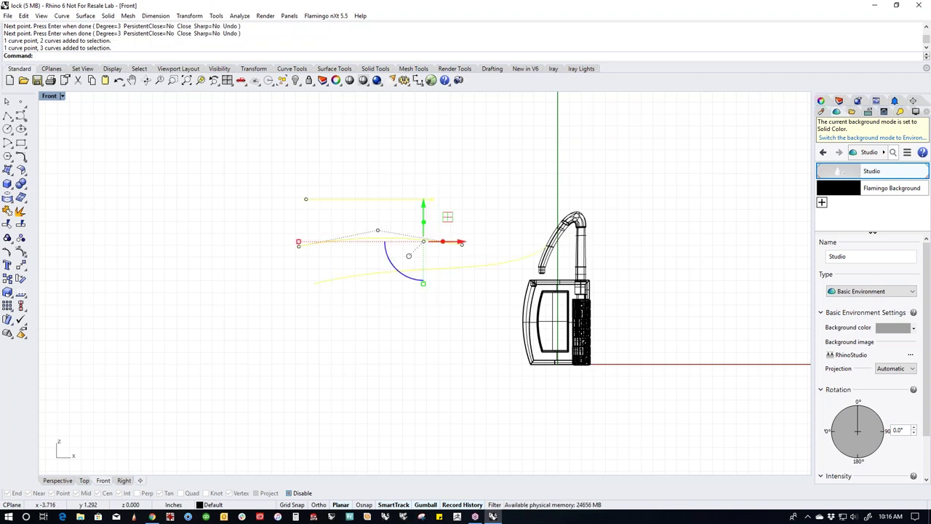
pyautogui.press('Delete')
pyautogui.click(370, 278)
pyautogui.moveTo(277, 171); pyautogui.dragTo(470, 228)
pyautogui.press('Delete')
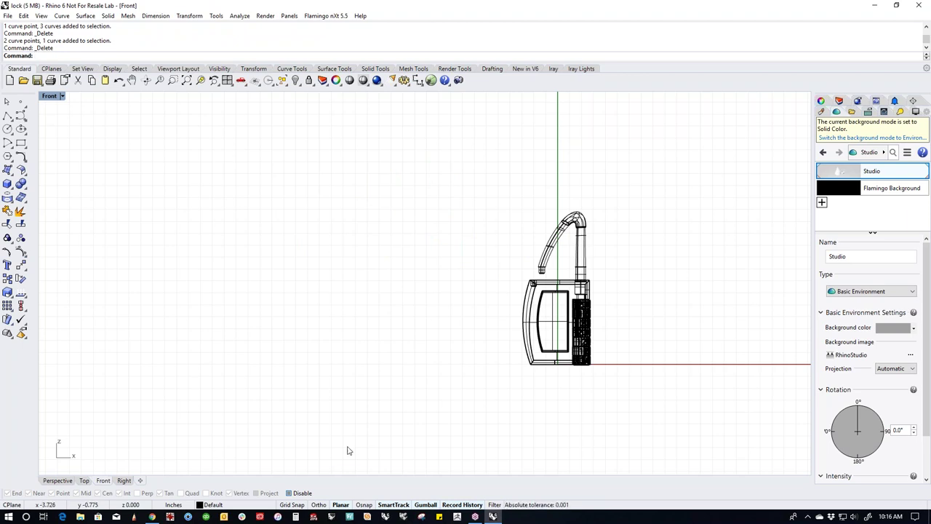
# Switch to Chrome and show the Learning to use Rhino tutorials page on the Rhinoceros website, starting from the "Modeling tools for designers" bookmark.
pyautogui.click(154, 517)
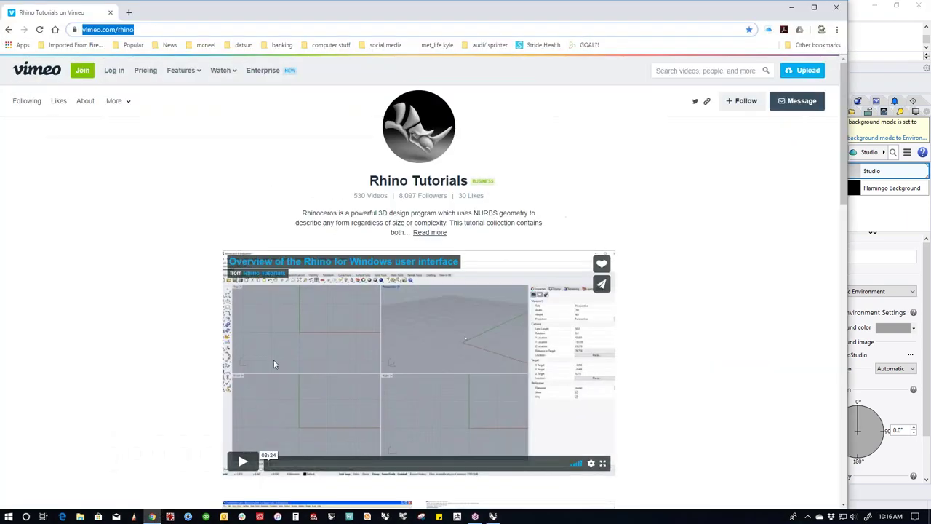
pyautogui.click(203, 46)
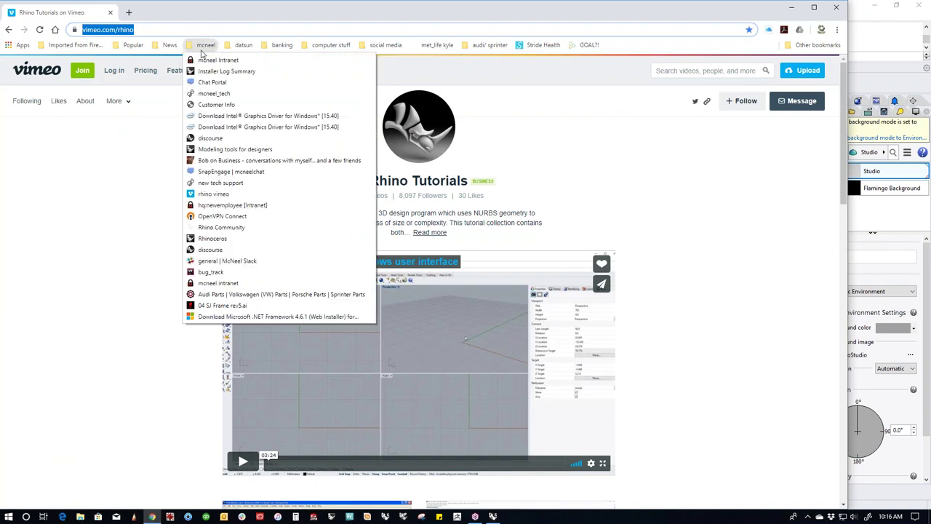
pyautogui.click(222, 150)
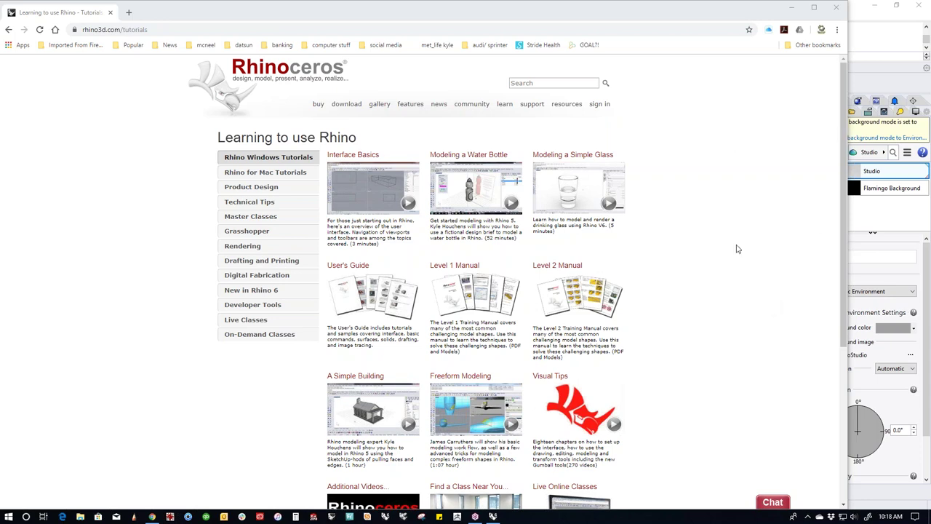
pyautogui.click(794, 8)
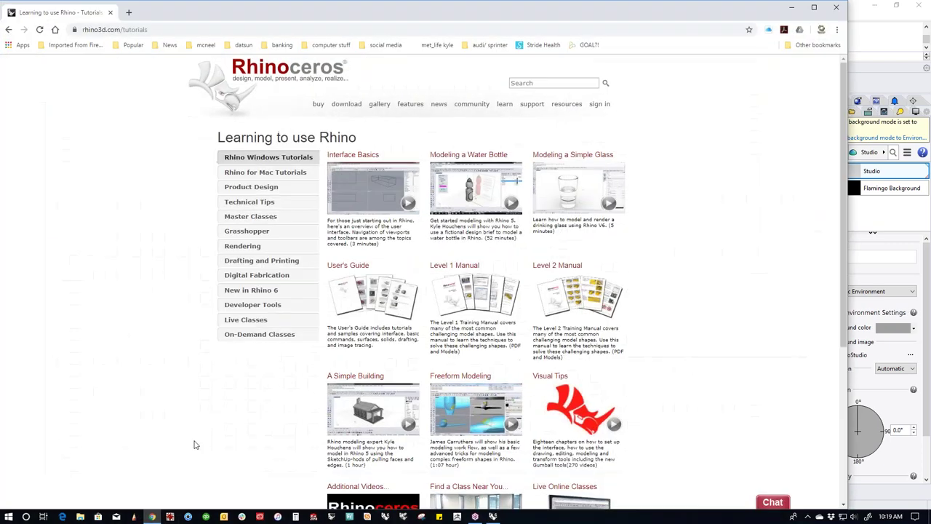
# Look over the Rhino Downloads page in Chrome, including the Serengeti build and developer tools, and return to the padlock model in Rhino.
pyautogui.click(152, 517)
pyautogui.click(347, 103)
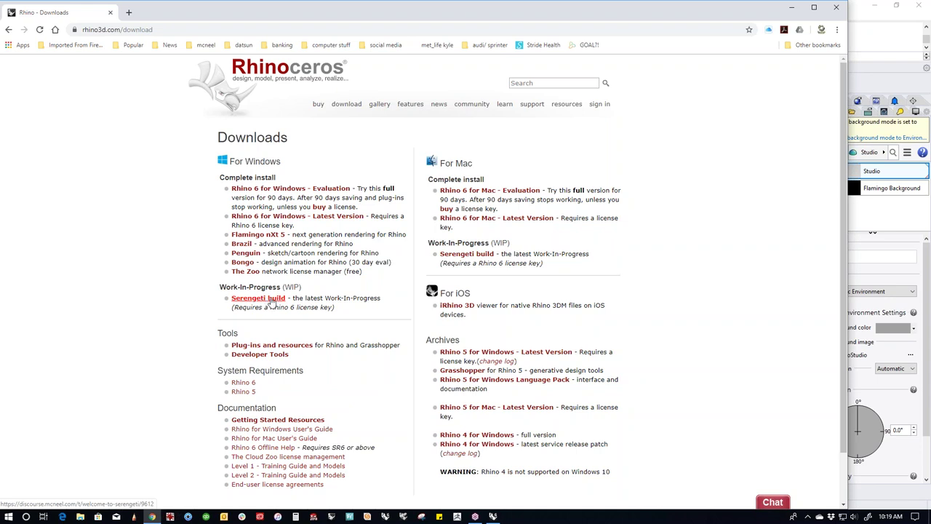
pyautogui.scroll(-1, 275, 300)
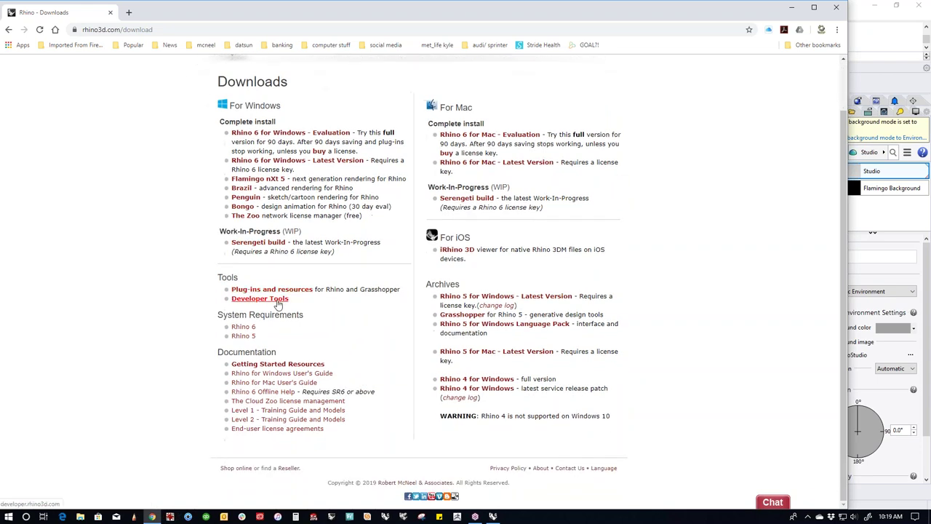
pyautogui.scroll(1, 287, 304)
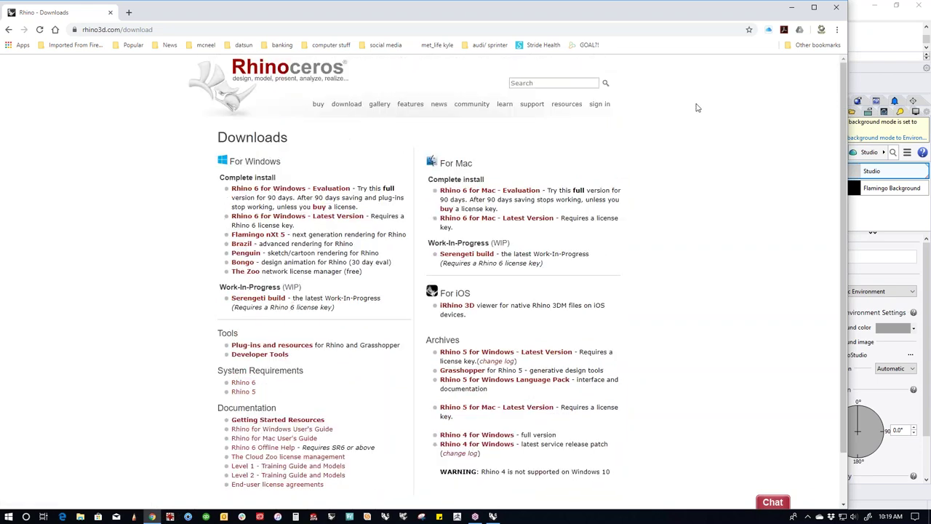
pyautogui.click(795, 9)
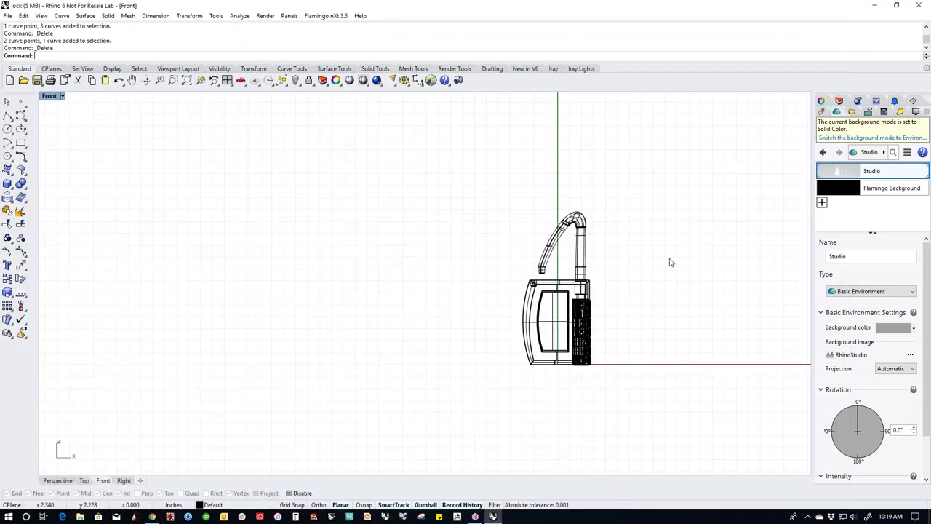